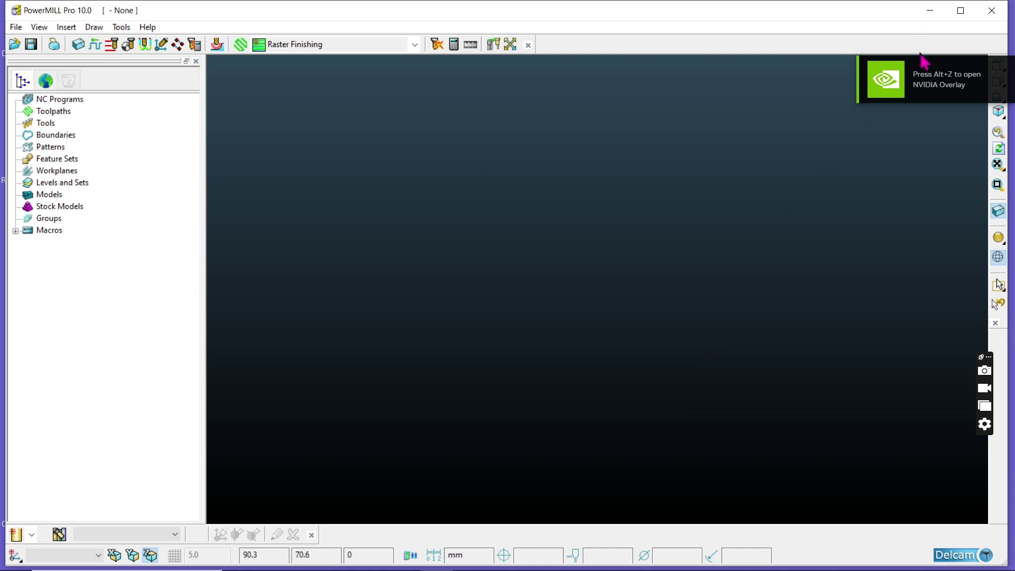
# Import the MACHINE BED X_T file from the desktop's 2d dxf folder into PowerMILL and dismiss the translation report
pyautogui.click(932, 10)
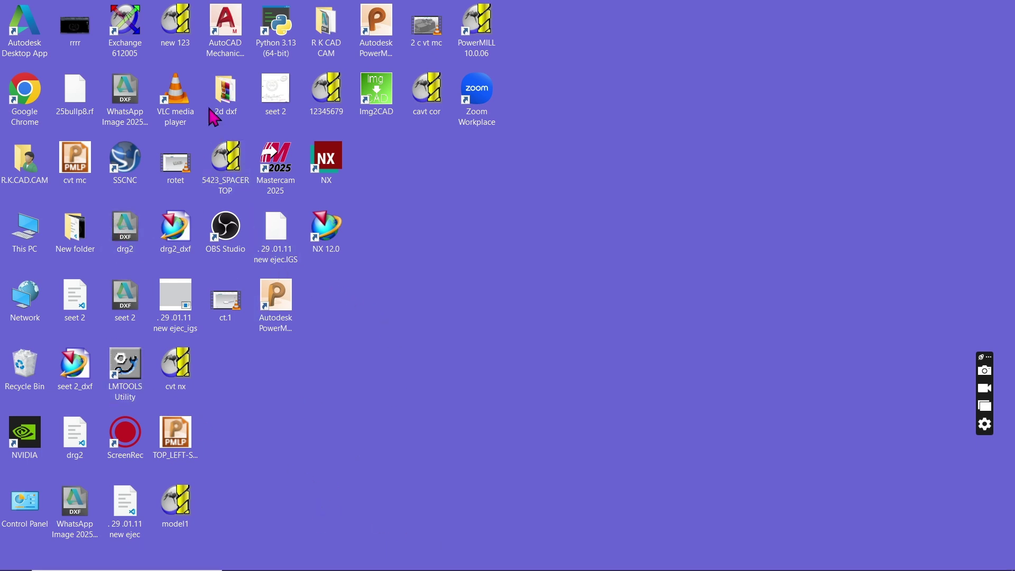
pyautogui.doubleClick(240, 102)
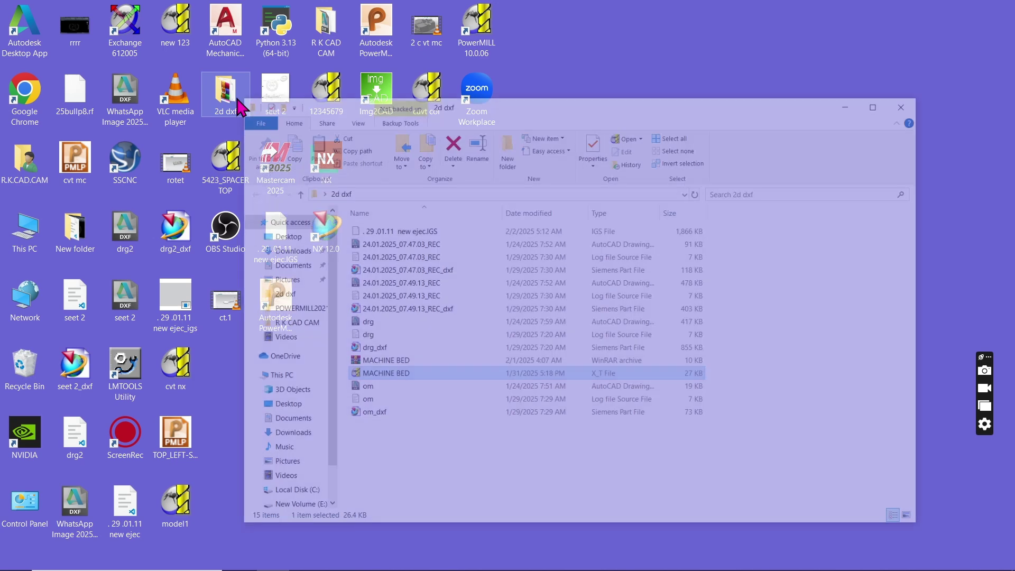
pyautogui.click(385, 338)
pyautogui.moveTo(384, 342); pyautogui.dragTo(608, 338)
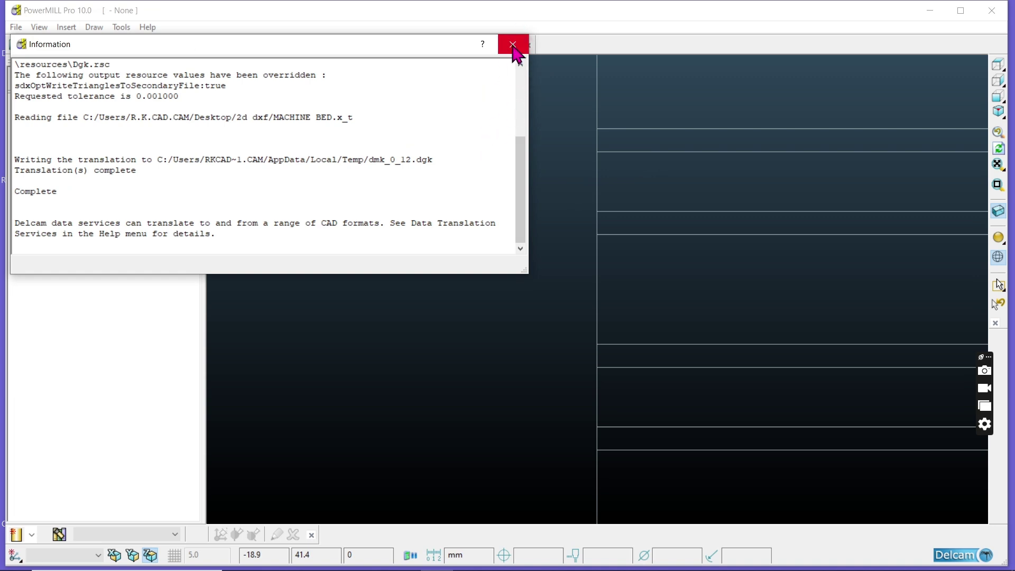
pyautogui.click(513, 45)
# View the machine bed along the Z axis, shaded and without its wireframe
pyautogui.click(999, 65)
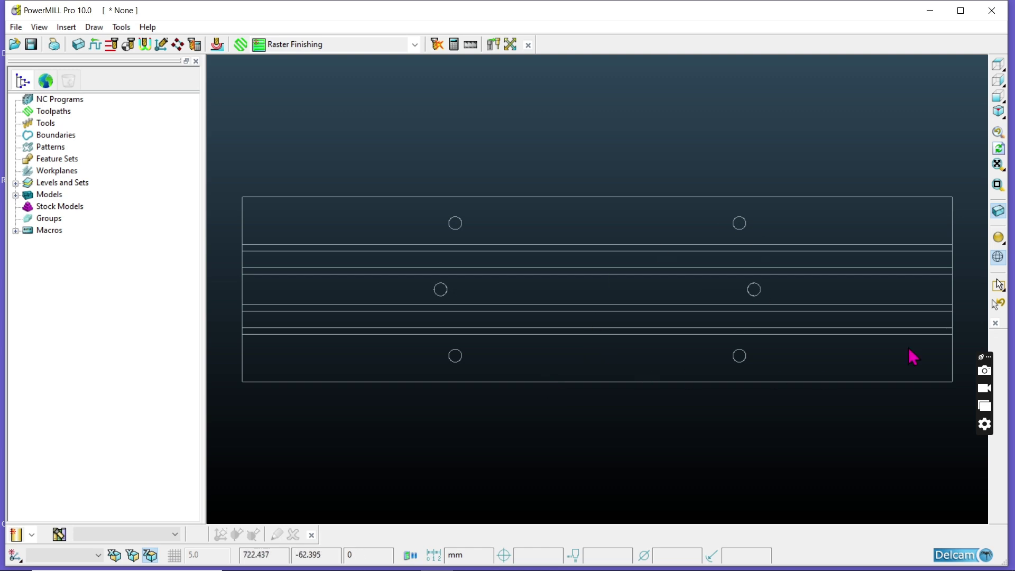
pyautogui.click(999, 239)
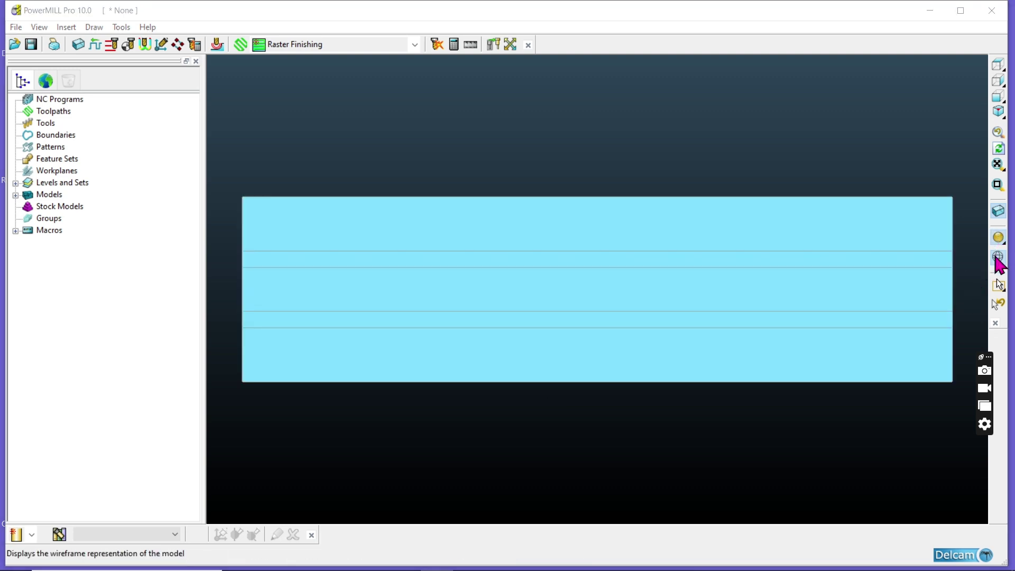
pyautogui.click(999, 259)
# Examine the machine bed's two T-slots, end face and underside from several angles
pyautogui.moveTo(514, 408); pyautogui.dragTo(587, 293, button='middle')
pyautogui.scroll(3, 321, 379)
pyautogui.moveTo(321, 376); pyautogui.dragTo(737, 413, button='middle')
pyautogui.scroll(4, 591, 258)
pyautogui.scroll(-5, 591, 259)
pyautogui.scroll(-3, 570, 368)
pyautogui.scroll(4, 546, 307)
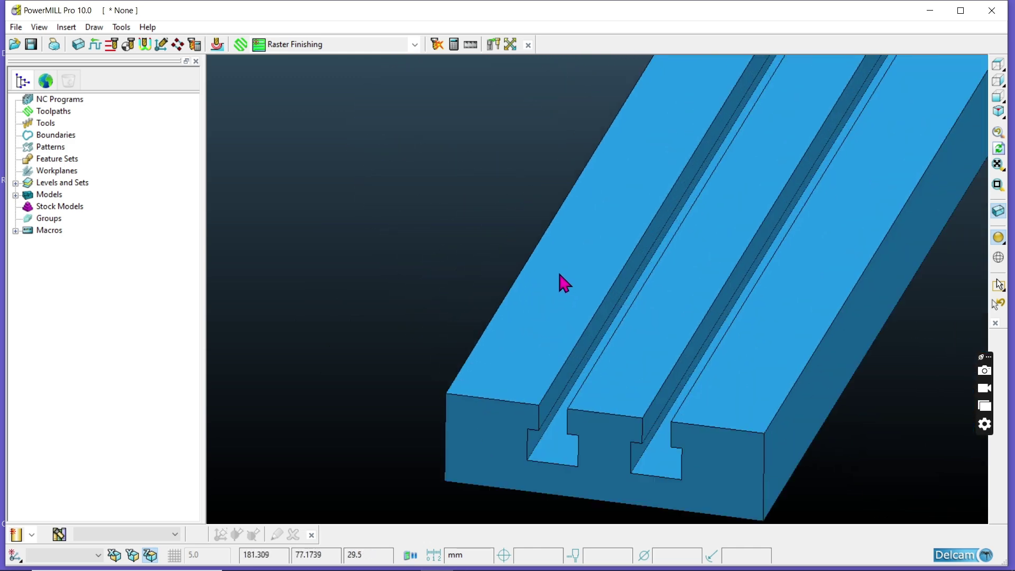
pyautogui.scroll(-2, 506, 423)
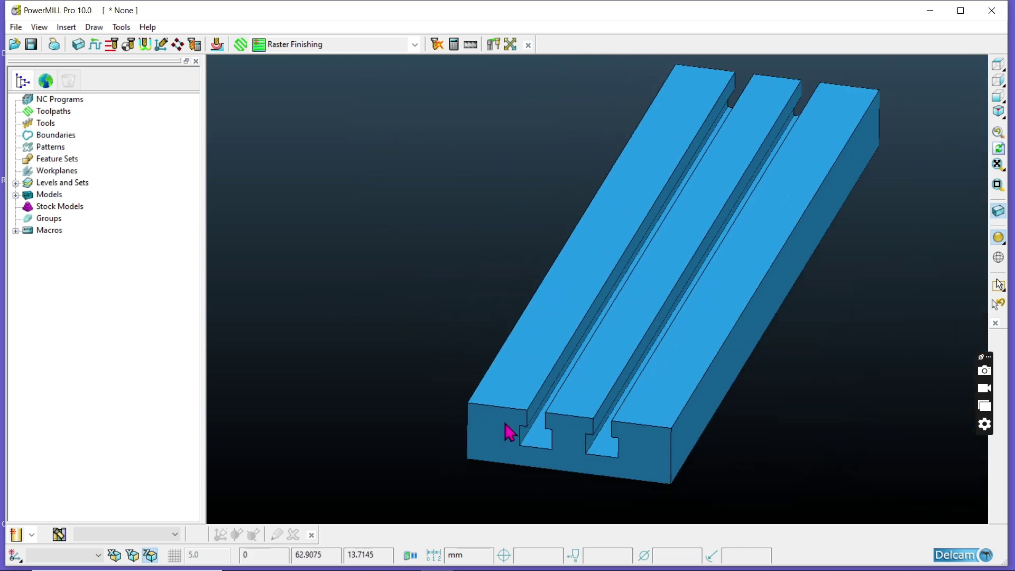
pyautogui.scroll(2, 532, 306)
pyautogui.scroll(-3, 464, 367)
pyautogui.moveTo(464, 367); pyautogui.dragTo(560, 456, button='middle')
pyautogui.scroll(2, 559, 456)
pyautogui.scroll(-3, 506, 442)
pyautogui.moveTo(628, 407); pyautogui.dragTo(646, 500, button='middle')
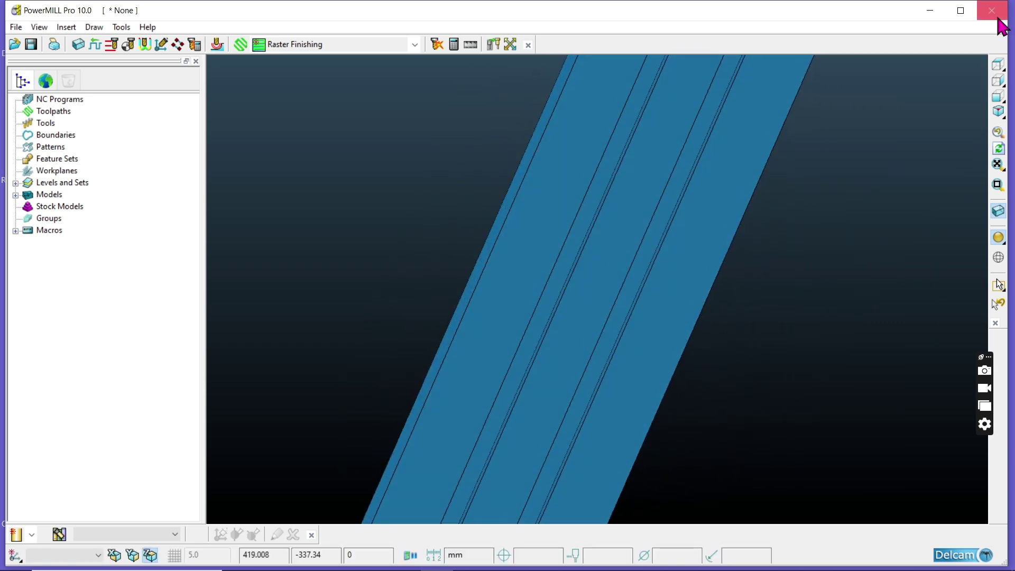
# Inspect the machine bed from above, its slot openings up close, and its T-slot profile from the end
pyautogui.click(997, 64)
pyautogui.moveTo(538, 405); pyautogui.dragTo(826, 321, button='middle')
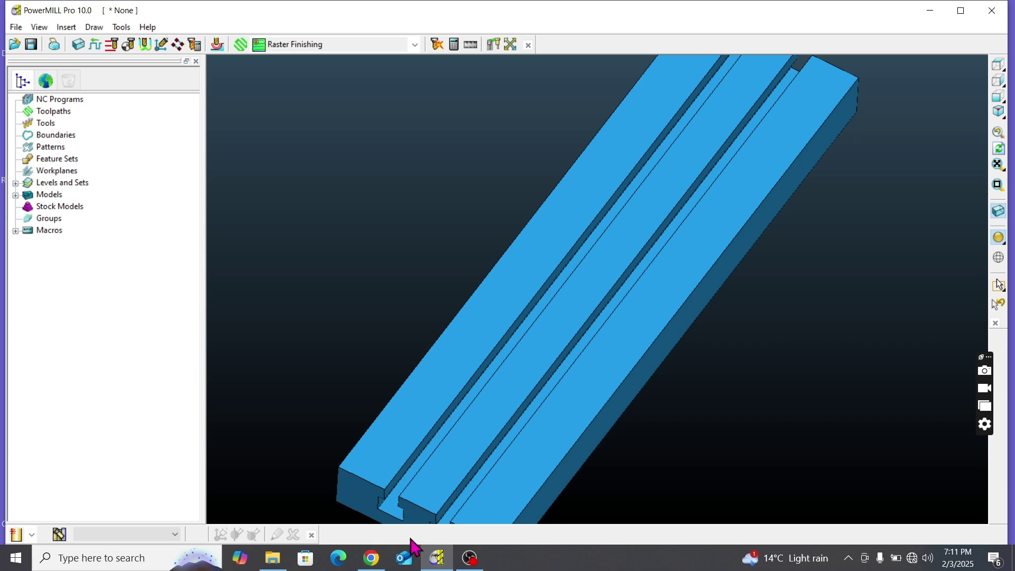
pyautogui.click(998, 64)
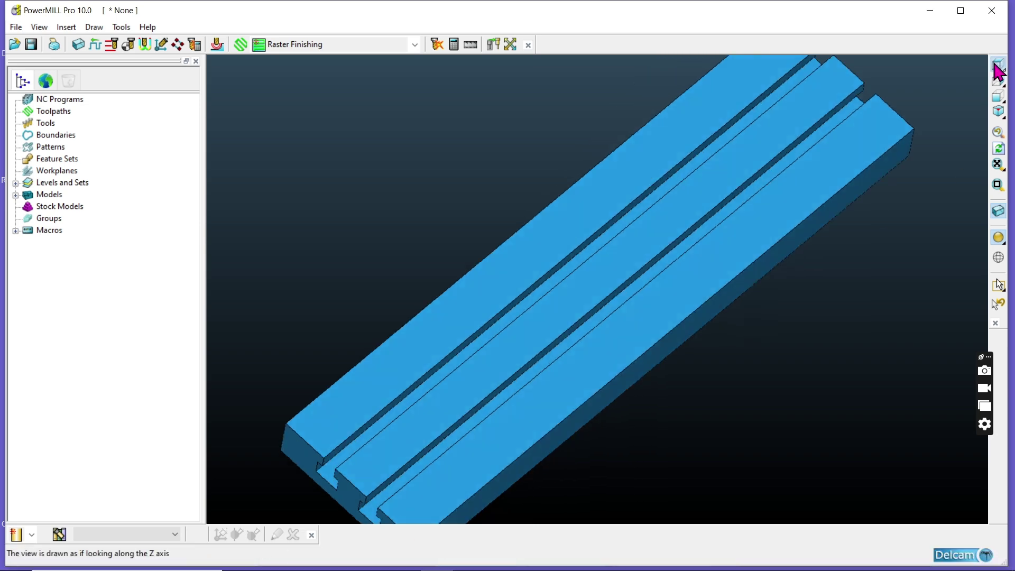
pyautogui.moveTo(544, 374); pyautogui.dragTo(478, 347, button='middle')
pyautogui.scroll(5, 486, 433)
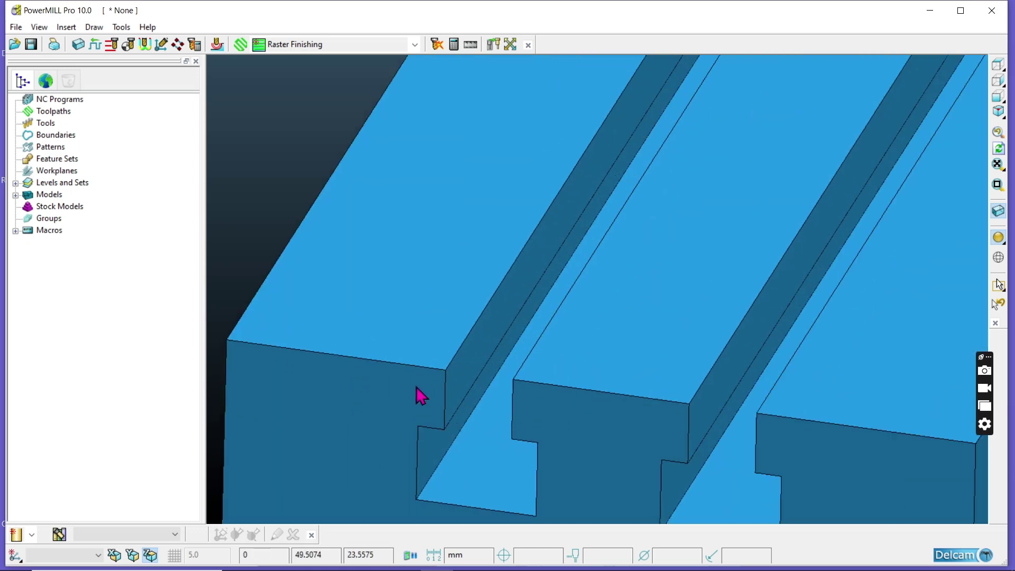
pyautogui.scroll(-5, 594, 437)
pyautogui.scroll(1, 531, 467)
pyautogui.scroll(-1, 478, 437)
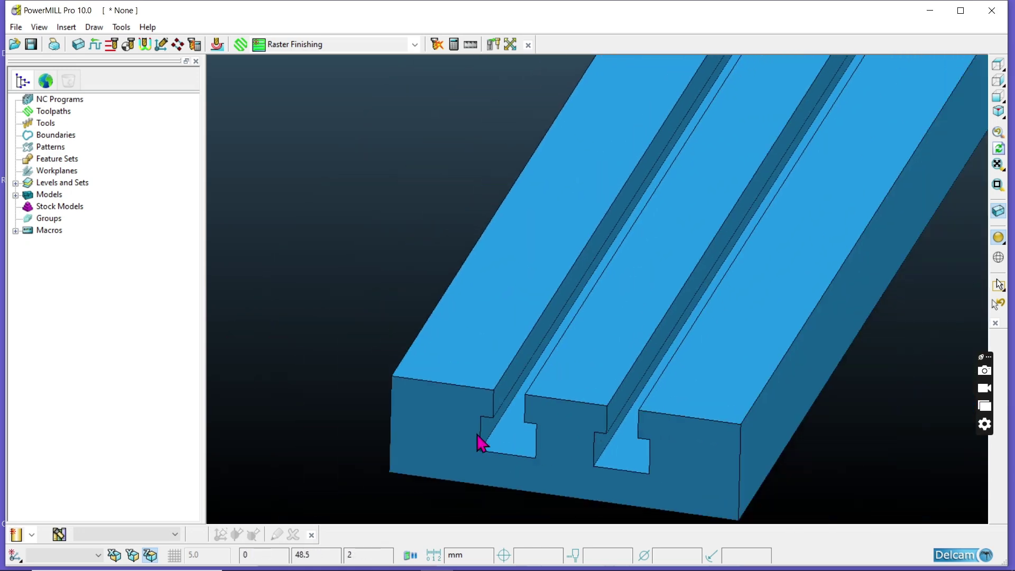
pyautogui.scroll(-4, 665, 332)
pyautogui.click(999, 64)
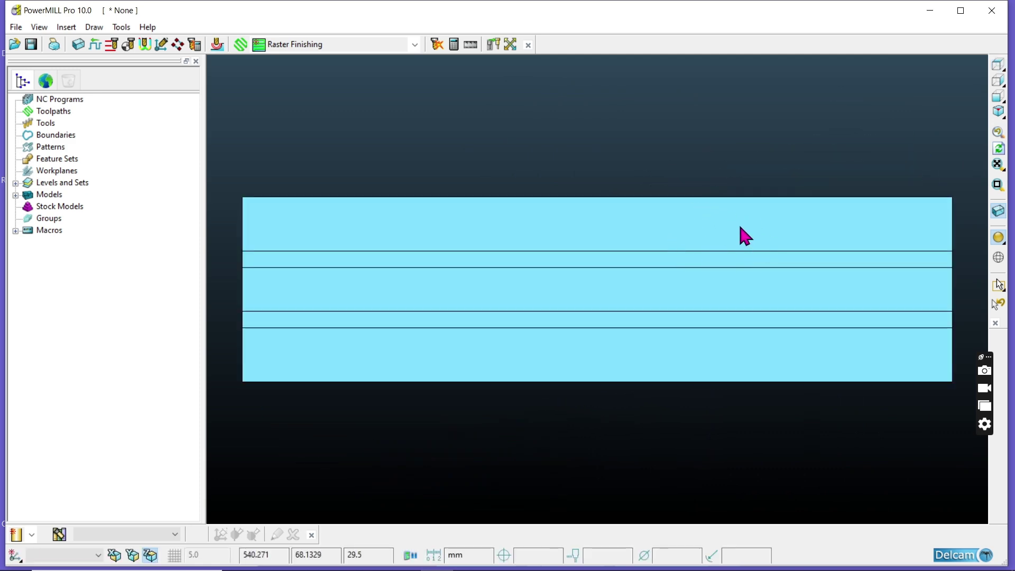
pyautogui.moveTo(707, 204); pyautogui.dragTo(640, 200, button='middle')
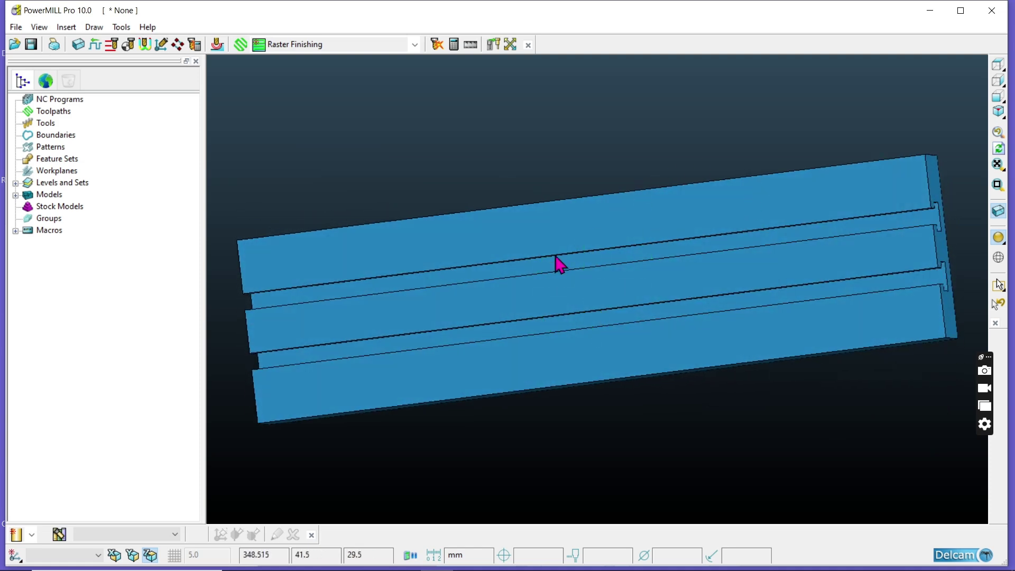
pyautogui.click(999, 80)
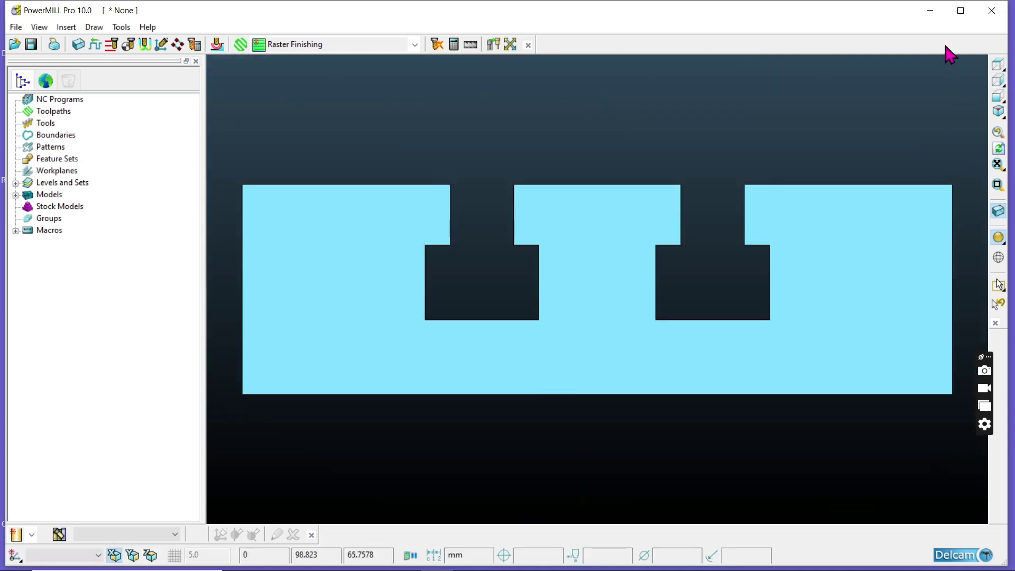
# Clear the open windows from the desktop and launch NX 12.0 from its shortcut
pyautogui.click(931, 10)
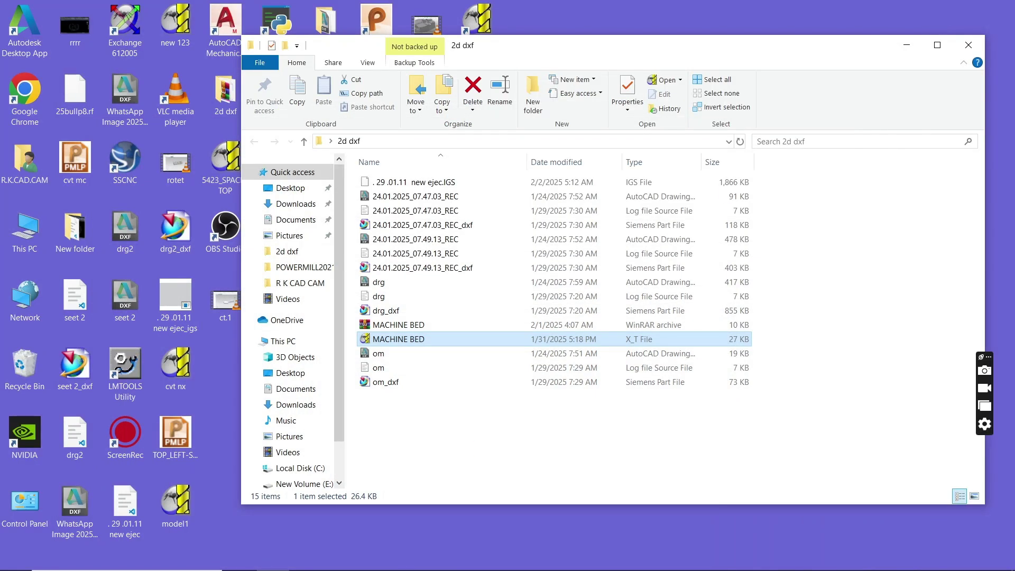
pyautogui.click(906, 45)
pyautogui.moveTo(331, 242); pyautogui.dragTo(481, 297)
pyautogui.rightClick(491, 289)
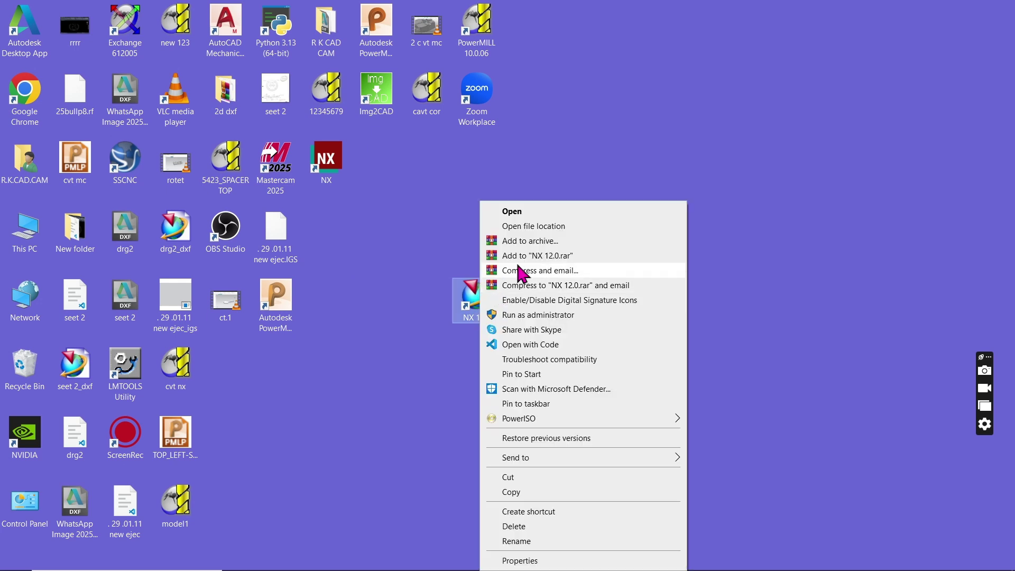
pyautogui.click(523, 207)
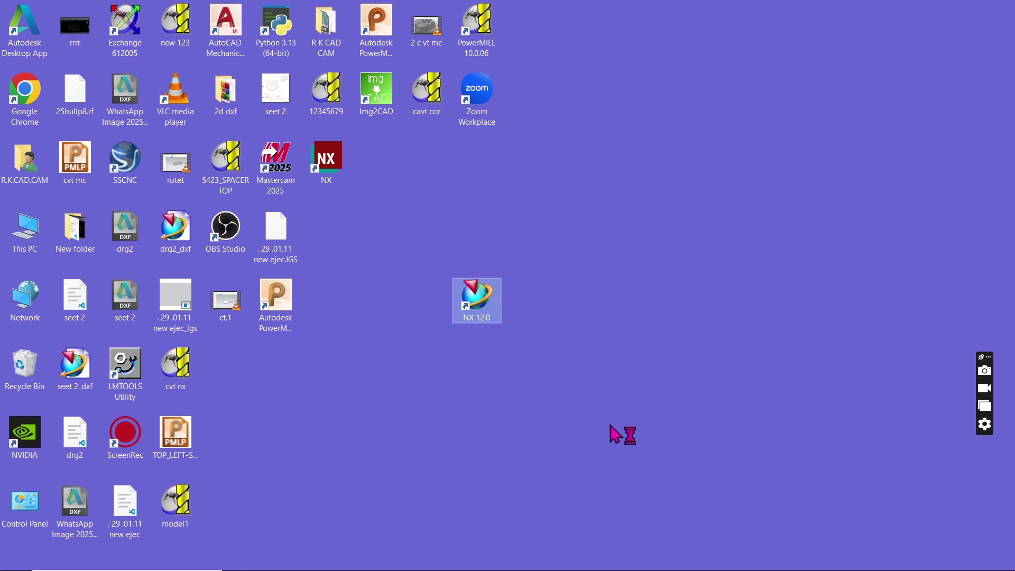
pyautogui.moveTo(419, 570)
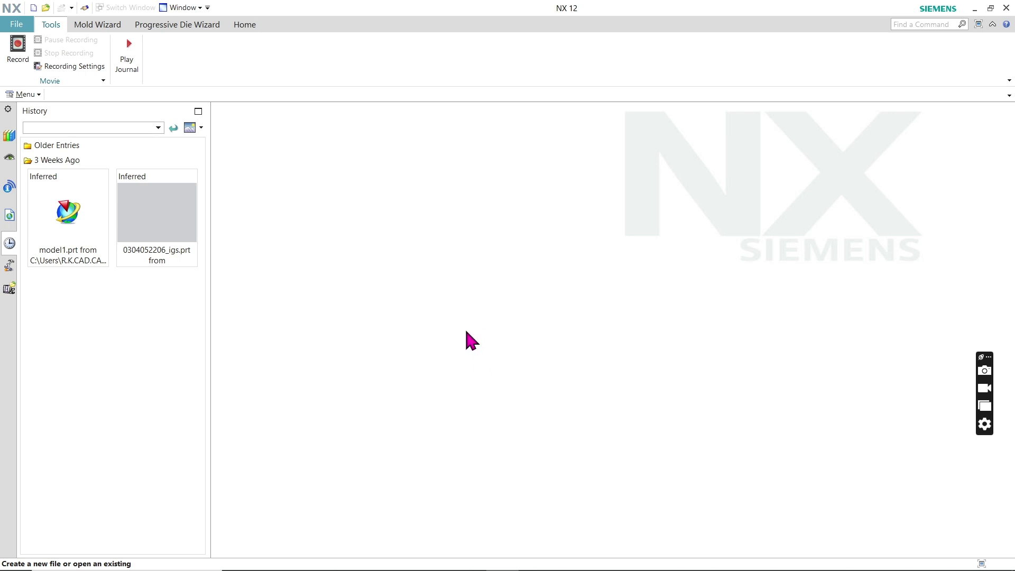
# Create a new modeling part, accepting the default template and file settings
pyautogui.click(16, 24)
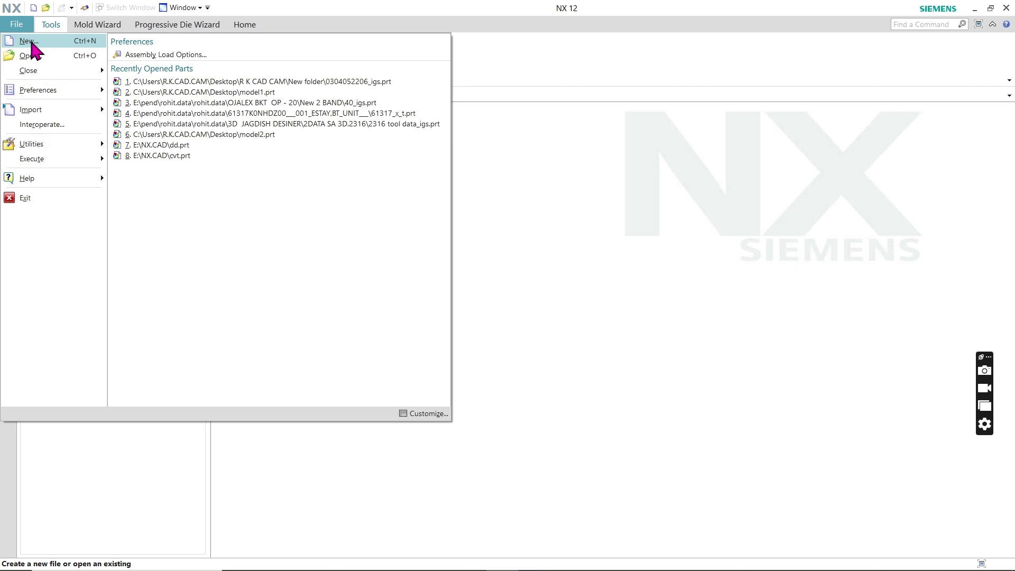
pyautogui.click(30, 42)
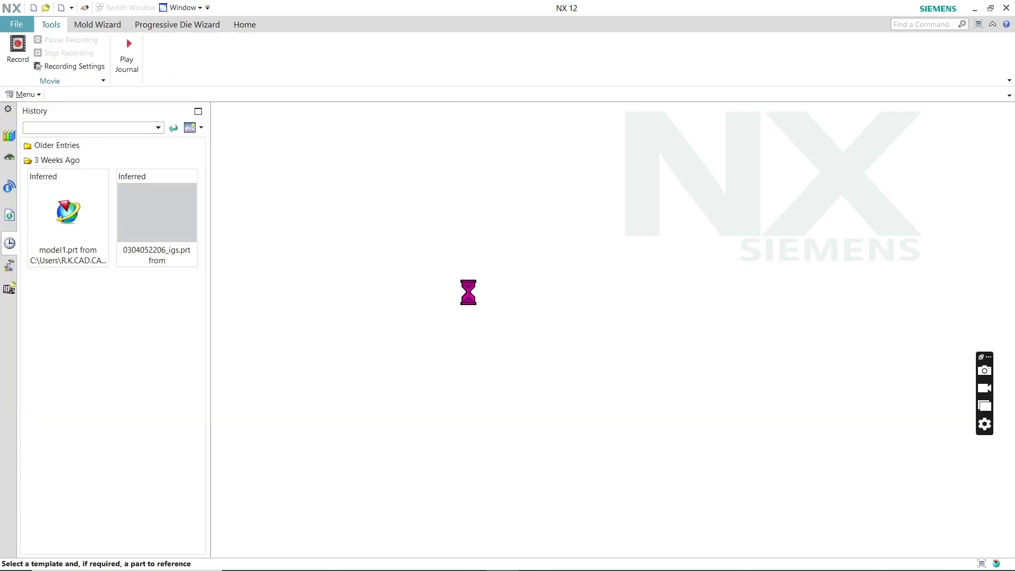
pyautogui.click(602, 454)
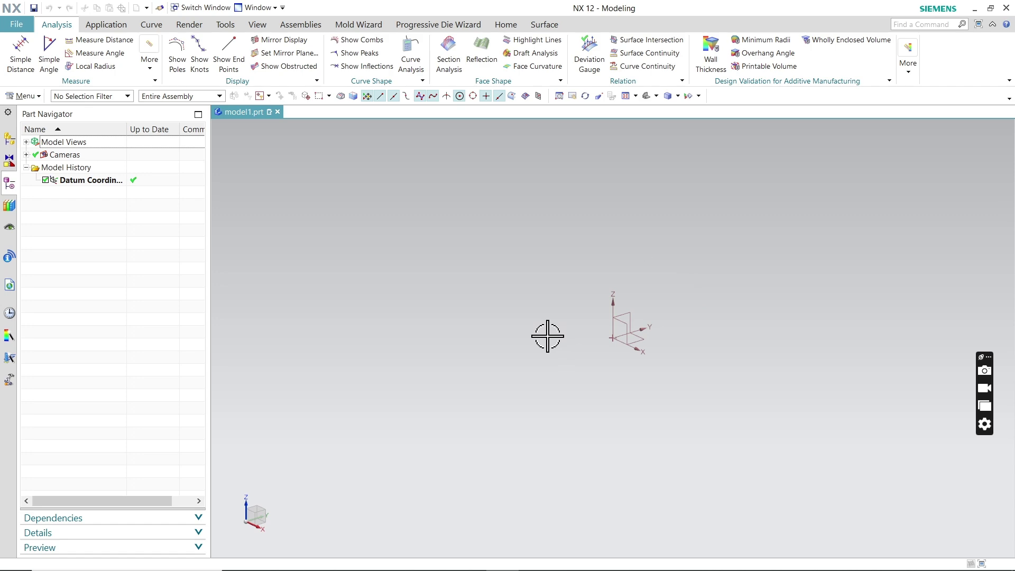
# Open the MACHINE BED X_T file from the desktop's 2d dxf folder, with all file types listed
pyautogui.click(16, 29)
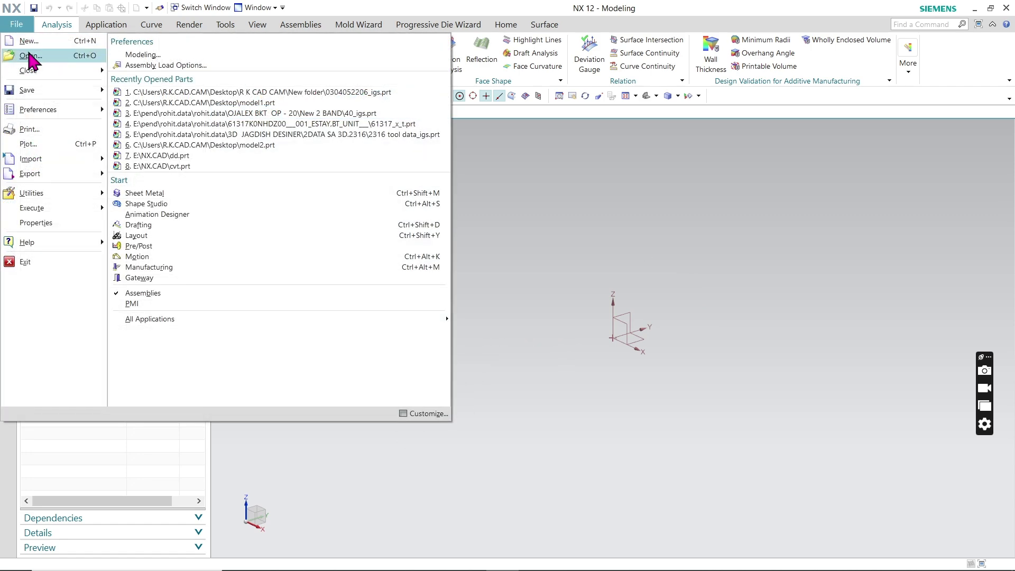
pyautogui.click(32, 53)
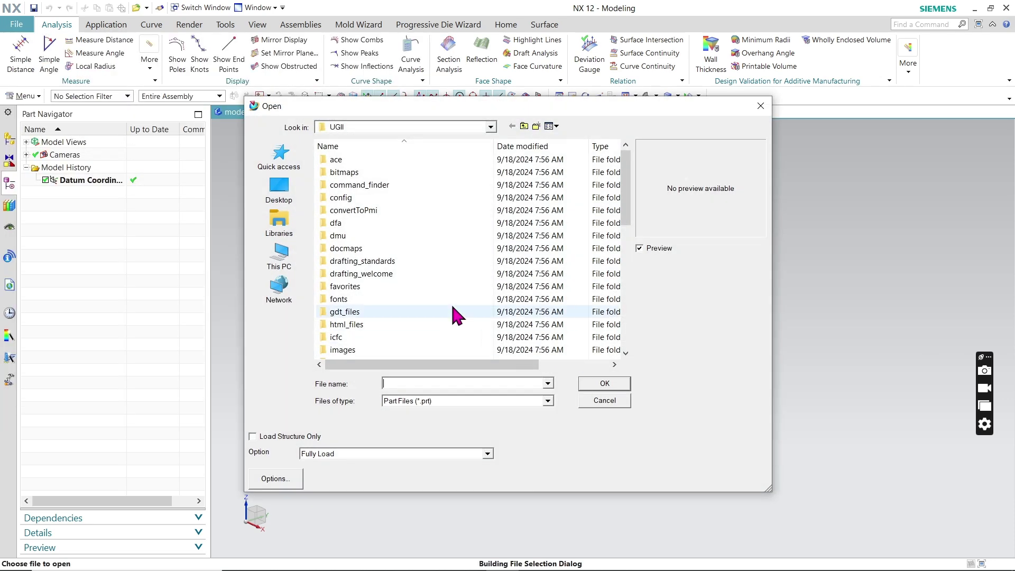
pyautogui.click(275, 185)
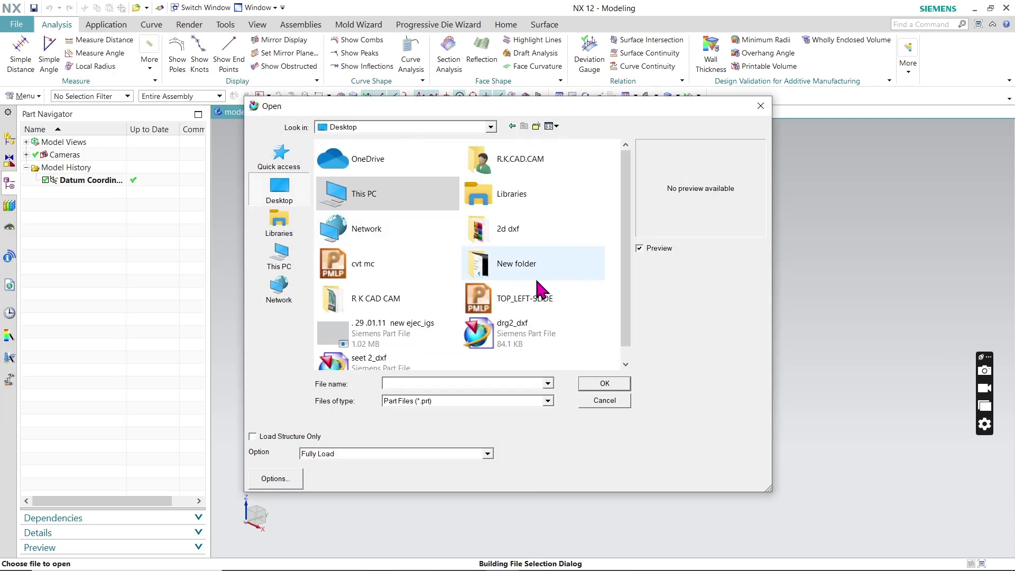
pyautogui.doubleClick(524, 225)
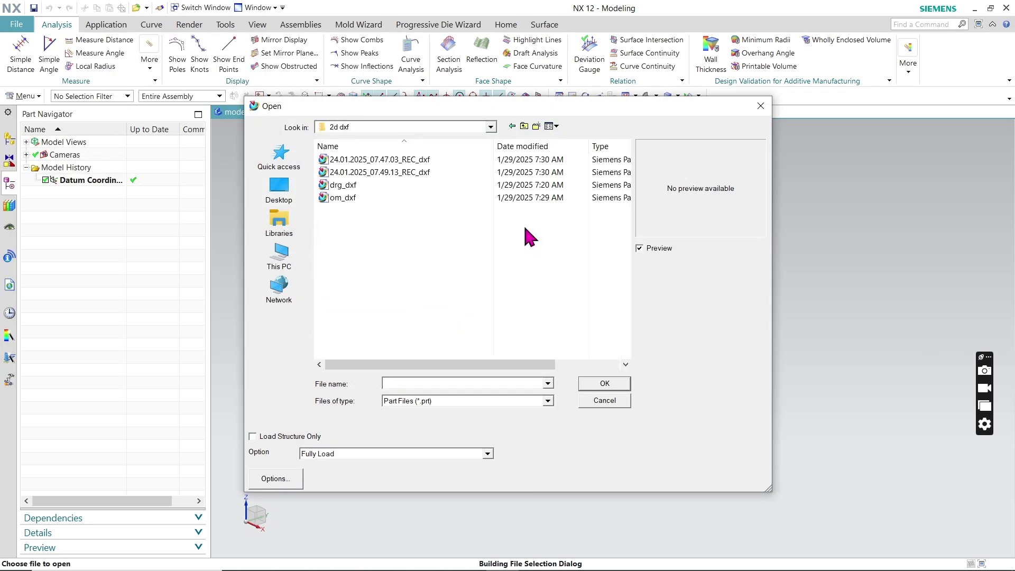
pyautogui.click(460, 401)
pyautogui.click(449, 388)
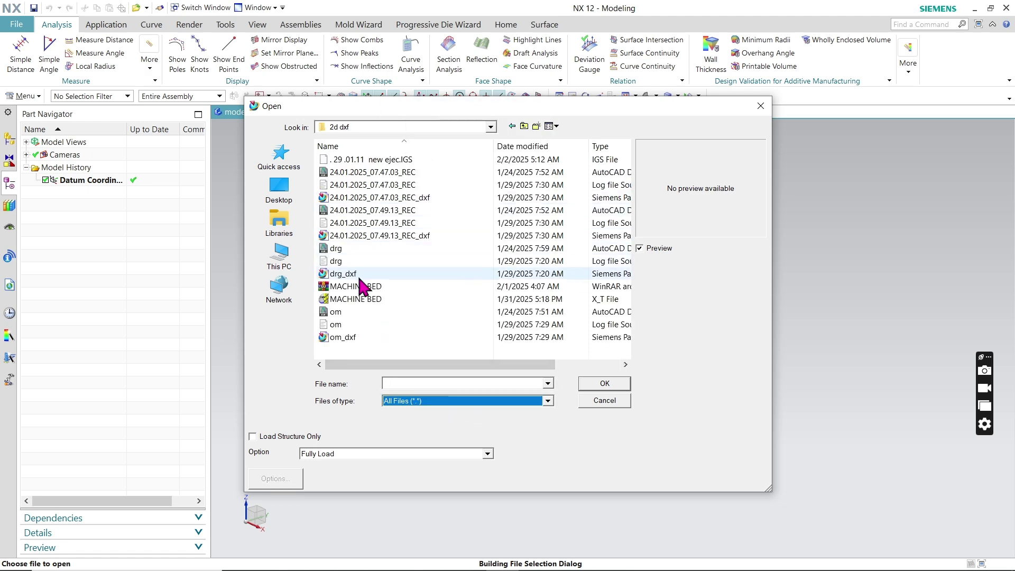
pyautogui.click(356, 299)
pyautogui.click(608, 384)
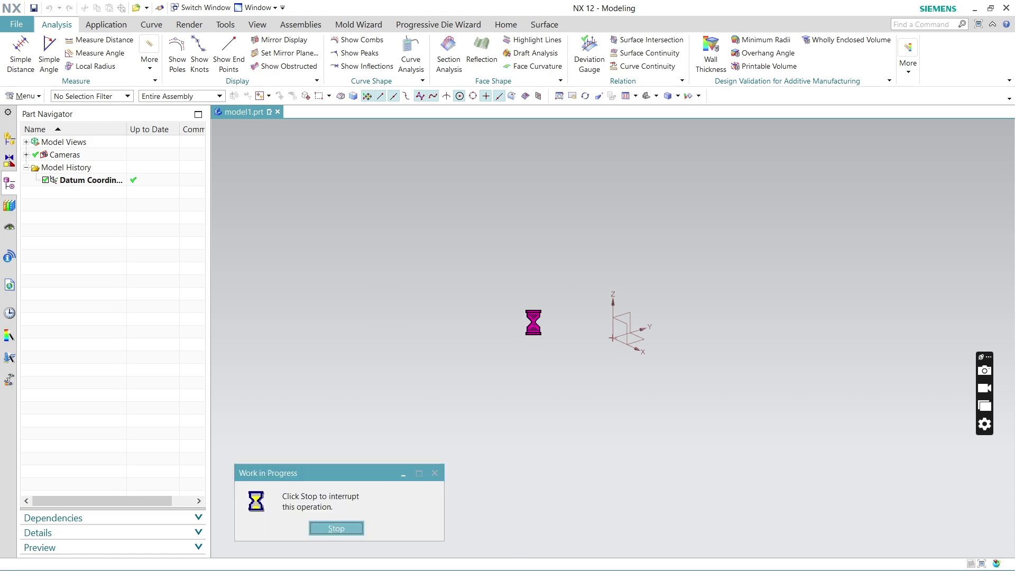
# Examine the imported machine bed's slots, top surface and end profile from several angles
pyautogui.scroll(-3, 502, 331)
pyautogui.moveTo(720, 431); pyautogui.dragTo(600, 541, button='middle')
pyautogui.scroll(4, 472, 380)
pyautogui.moveTo(471, 331)
pyautogui.mouseDown(button='middle')
pyautogui.moveTo(516, 351)
pyautogui.moveTo(505, 358)
pyautogui.moveTo(476, 338)
pyautogui.mouseUp(button='middle')
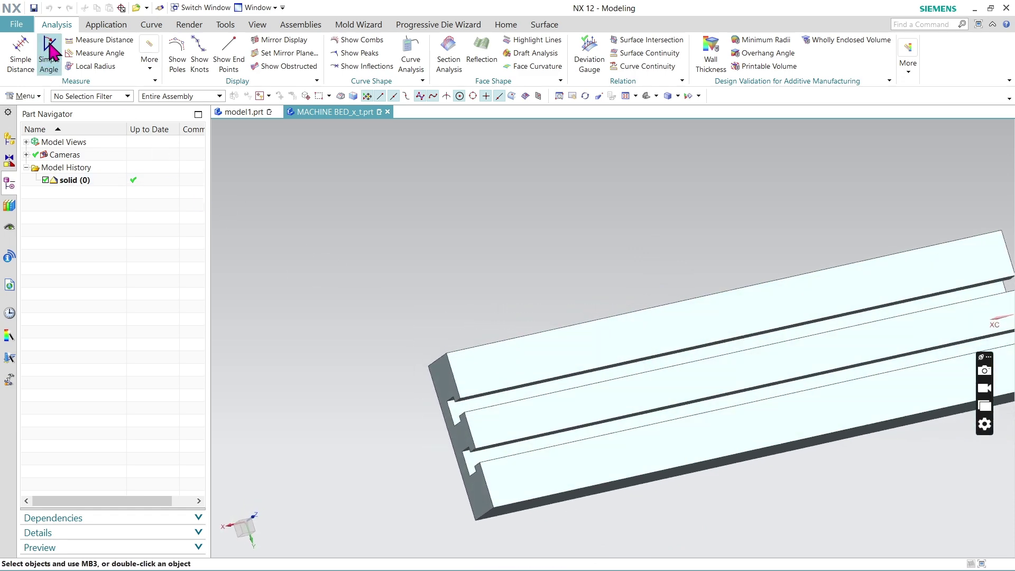
pyautogui.scroll(-2, 363, 340)
pyautogui.scroll(5, 709, 419)
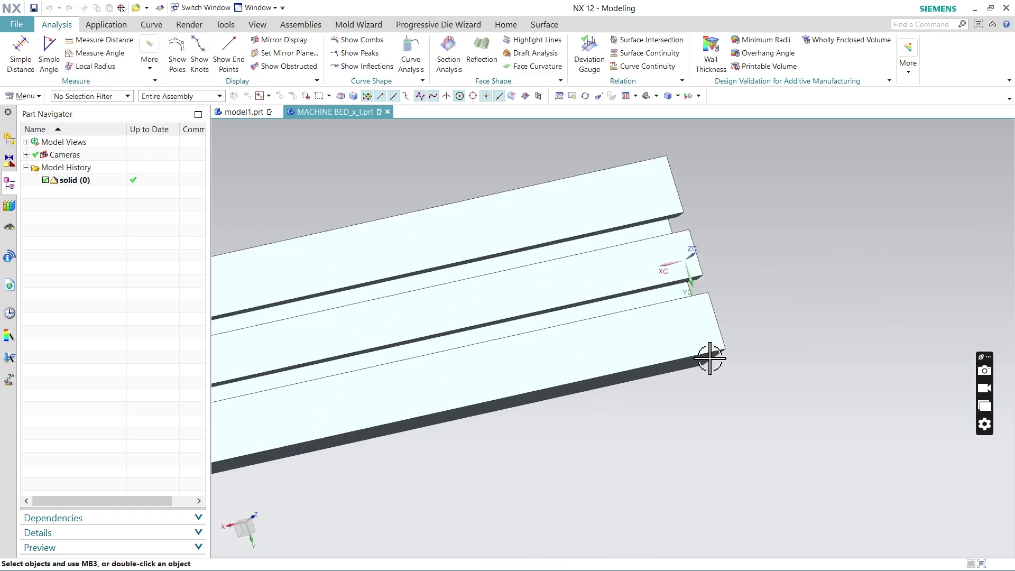
pyautogui.moveTo(725, 286); pyautogui.dragTo(667, 274, button='middle')
pyautogui.scroll(-2, 755, 297)
pyautogui.scroll(3, 594, 301)
pyautogui.moveTo(594, 302); pyautogui.dragTo(667, 287, button='middle')
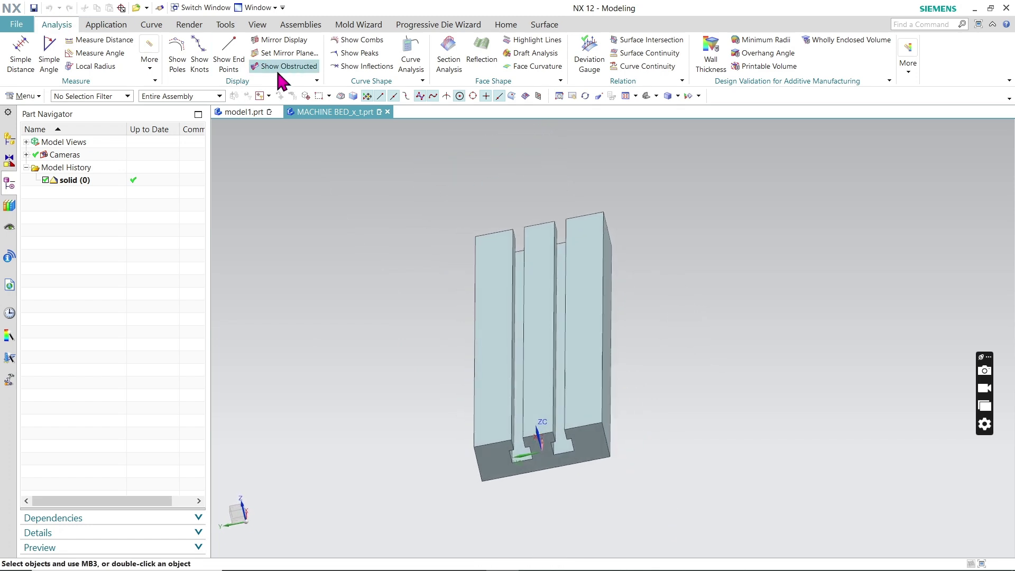
# Create a sketch on the bed's slotted top face with its origin at the outer end corner
pyautogui.click(502, 25)
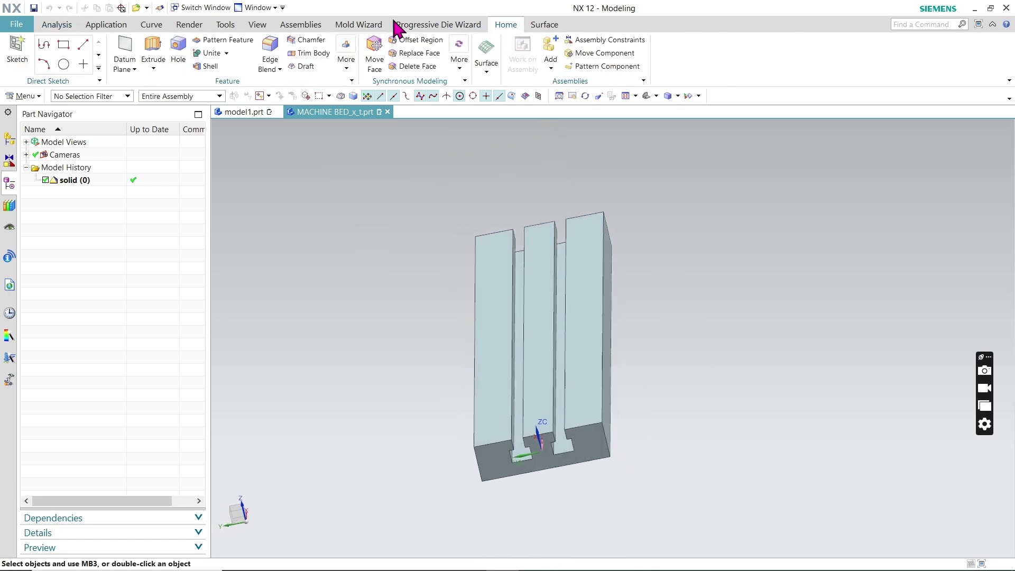
pyautogui.click(15, 46)
pyautogui.scroll(4, 490, 233)
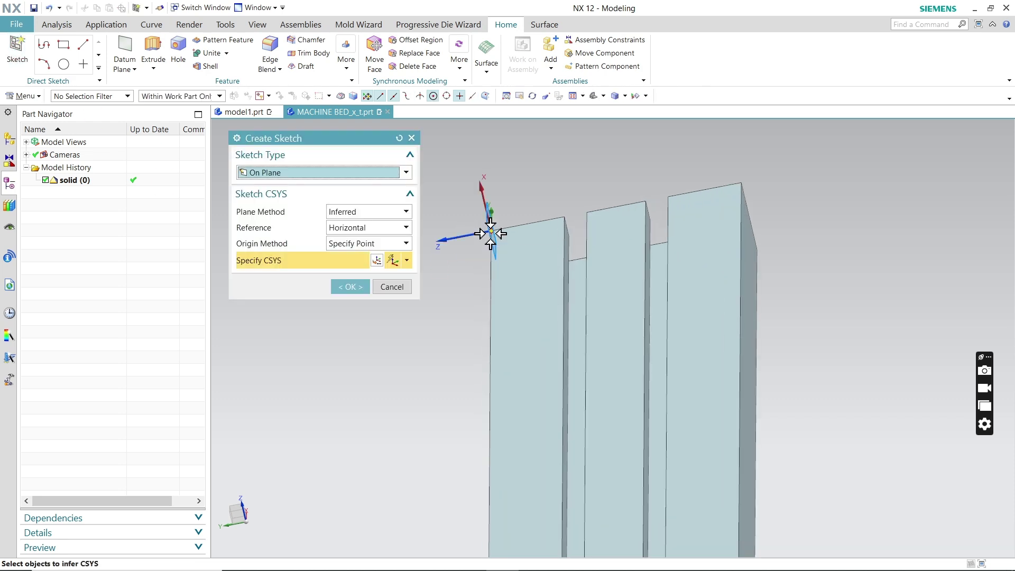
pyautogui.click(489, 231)
pyautogui.click(352, 286)
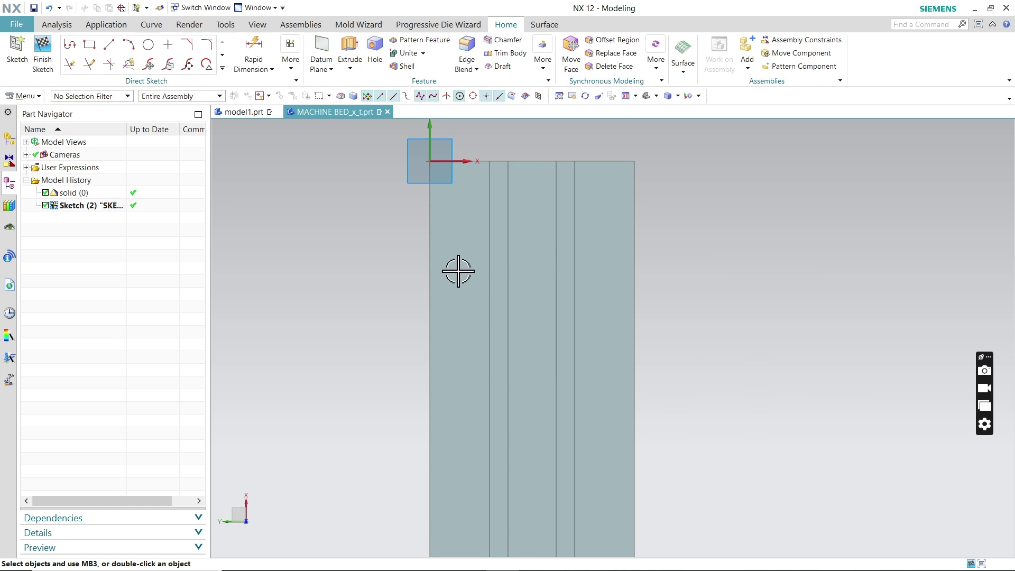
# Sketch a 35 mm diameter circle on the outer strip of the bed's top face, near the sketch origin corner
pyautogui.click(148, 45)
pyautogui.scroll(3, 463, 234)
pyautogui.scroll(2, 451, 217)
pyautogui.scroll(-3, 449, 331)
pyautogui.scroll(2, 434, 193)
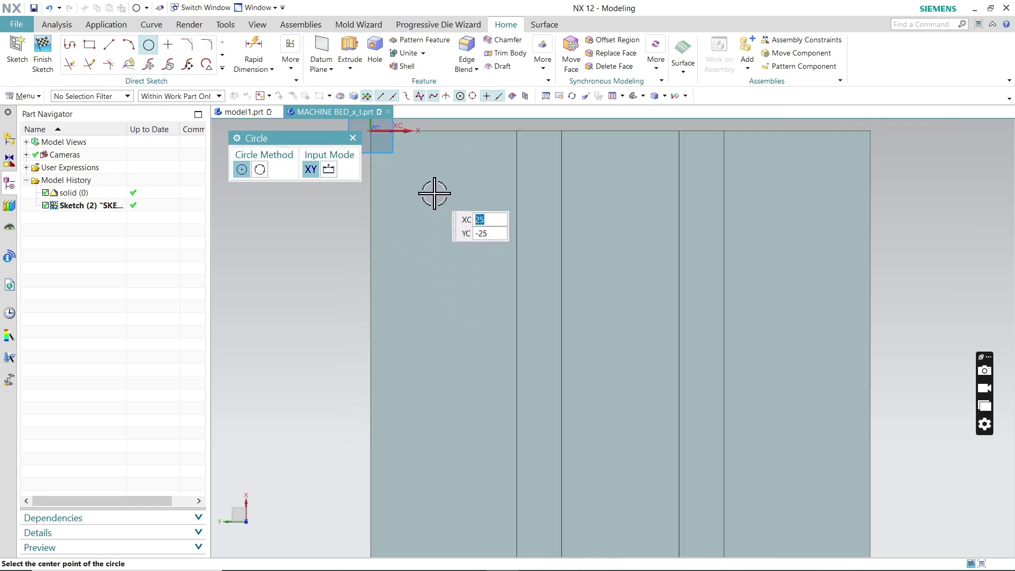
pyautogui.click(435, 234)
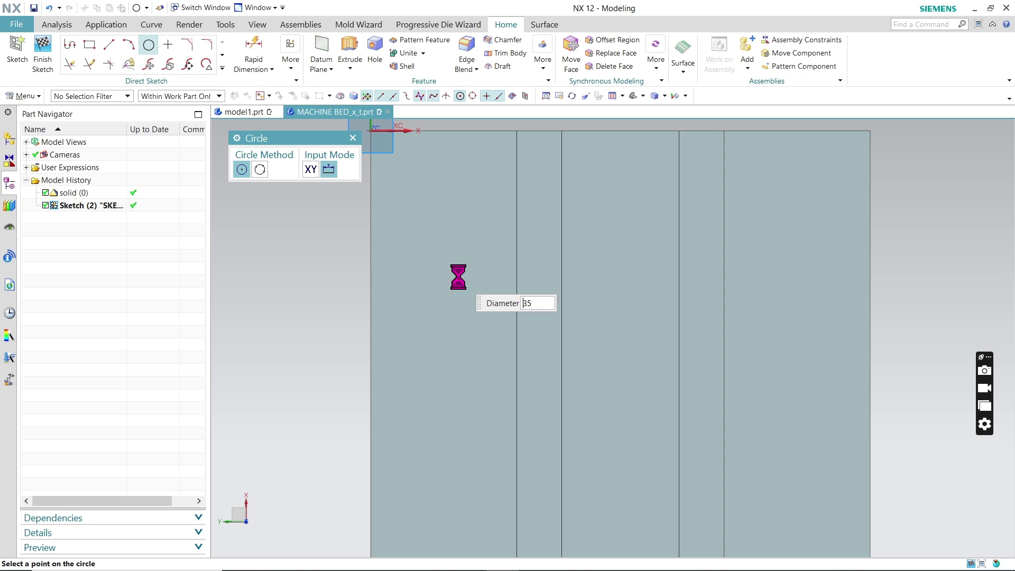
pyautogui.click(352, 138)
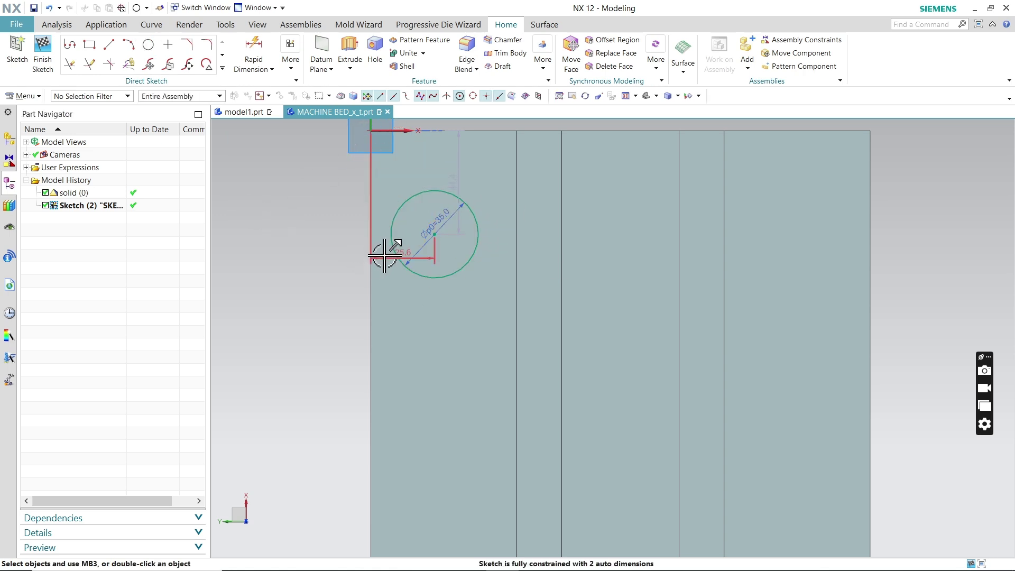
# Set the sketched circle's diameter to 30 mm, keeping the dimension as a driving expression
pyautogui.doubleClick(424, 241)
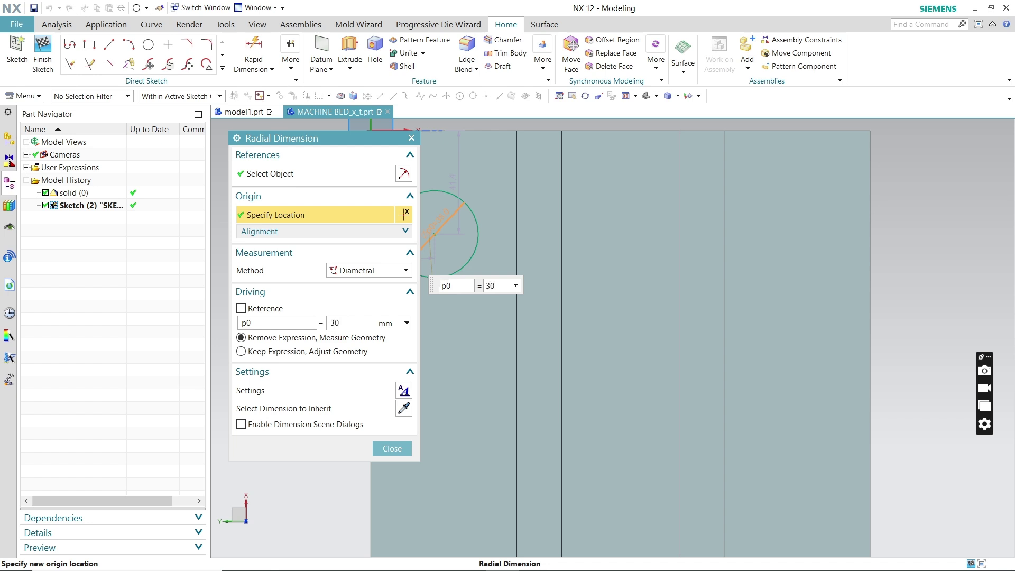
pyautogui.press('Return')
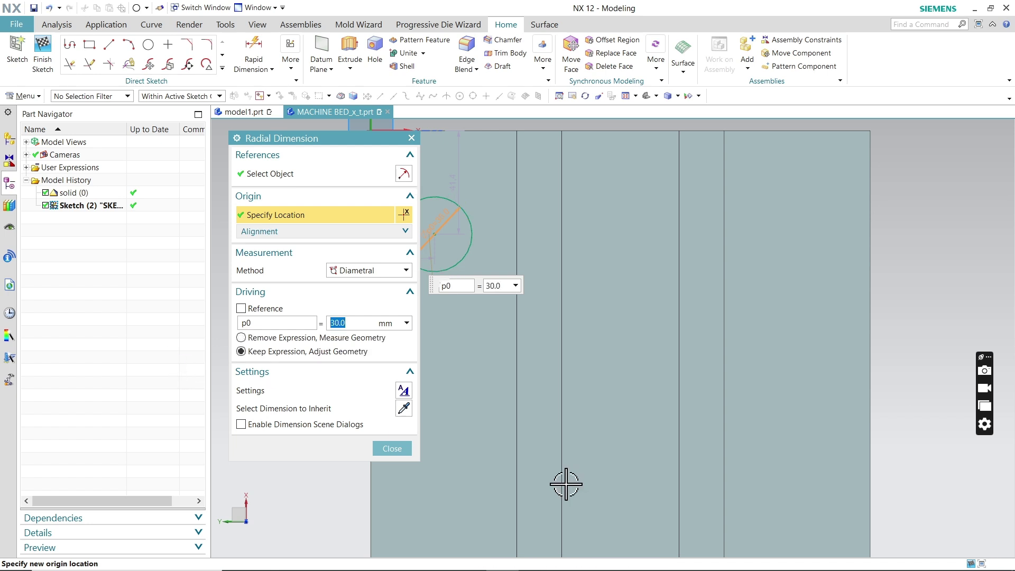
pyautogui.click(386, 449)
# Extrude the 30 mm circle from -24 mm to 5 mm, subtracting it from the machine bed body
pyautogui.moveTo(582, 356)
pyautogui.mouseDown(button='middle')
pyautogui.moveTo(587, 290)
pyautogui.moveTo(379, 259)
pyautogui.mouseUp(button='middle')
pyautogui.click(347, 69)
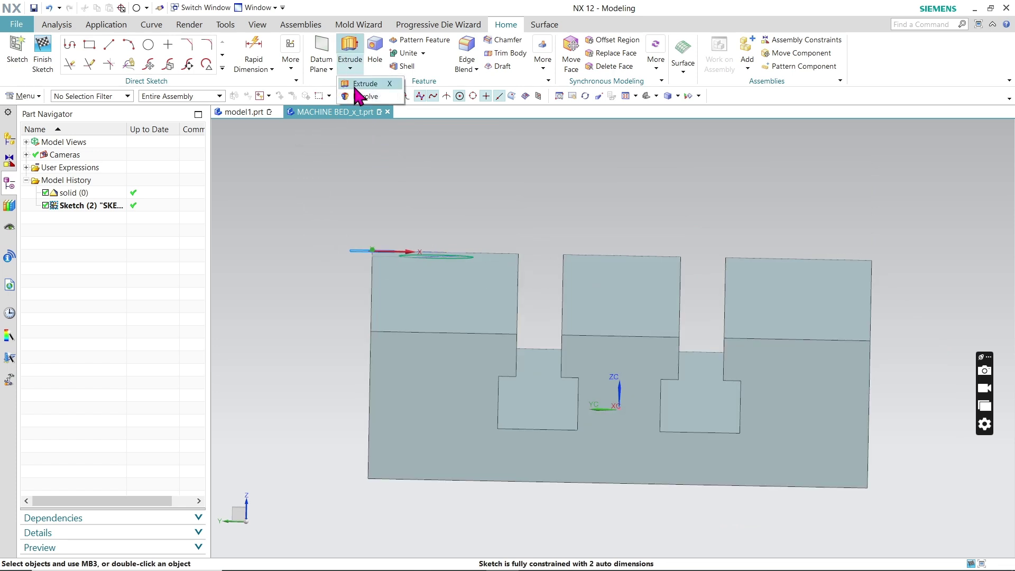
pyautogui.click(356, 87)
pyautogui.scroll(2, 515, 277)
pyautogui.scroll(-2, 560, 310)
pyautogui.moveTo(511, 226); pyautogui.dragTo(509, 288)
pyautogui.moveTo(507, 337); pyautogui.dragTo(511, 284)
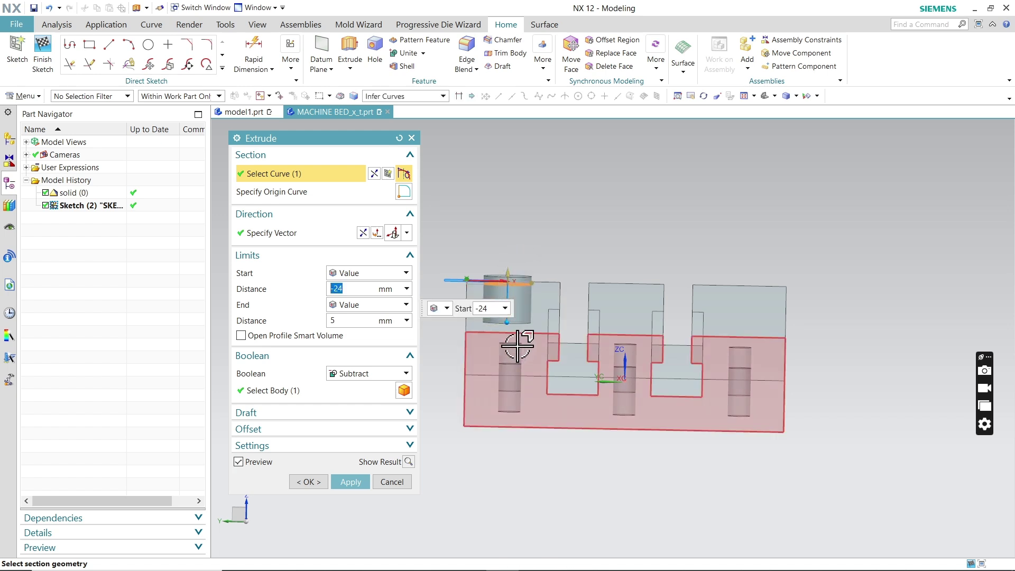
pyautogui.click(377, 373)
pyautogui.click(361, 411)
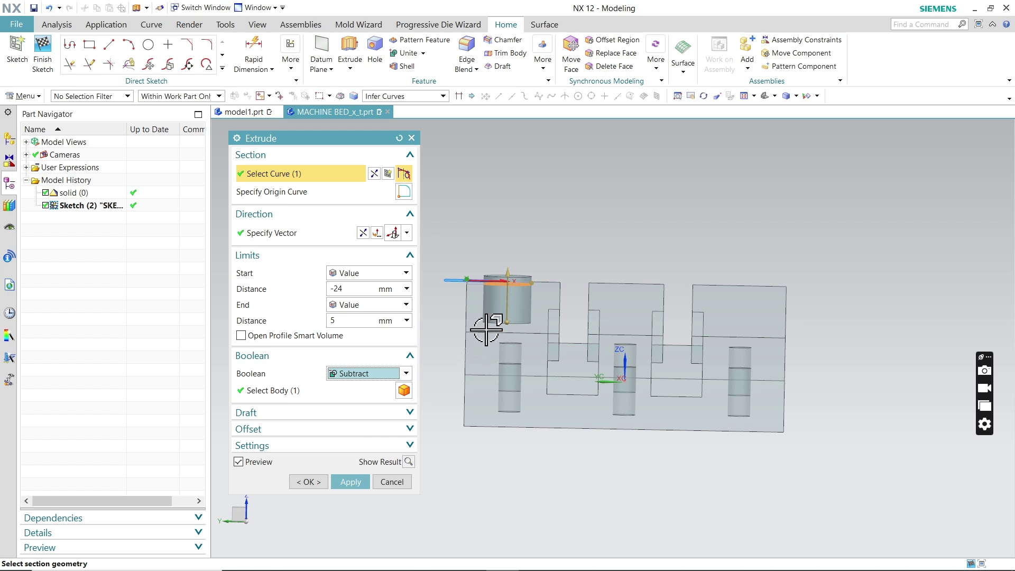
pyautogui.click(294, 393)
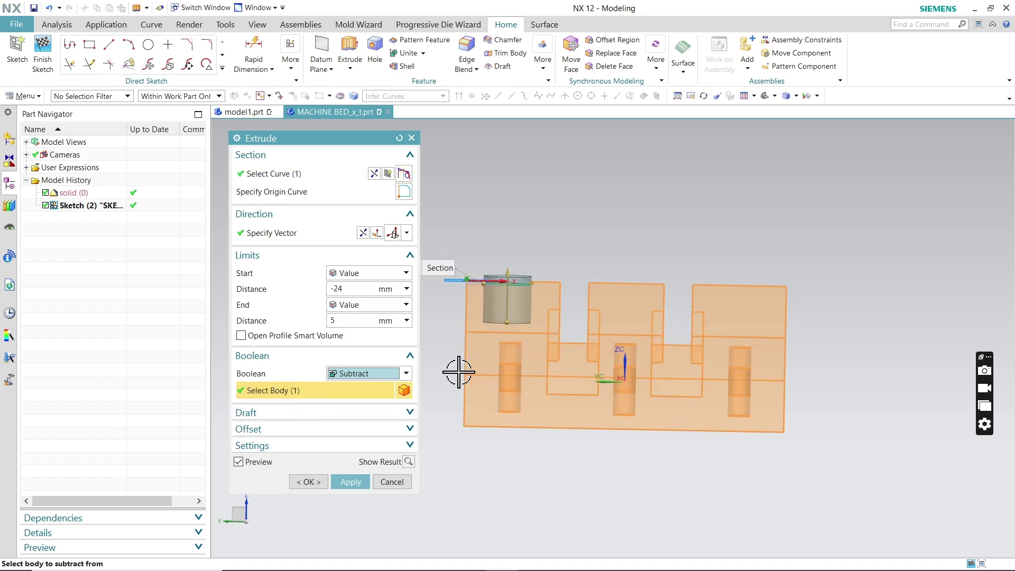
pyautogui.click(351, 482)
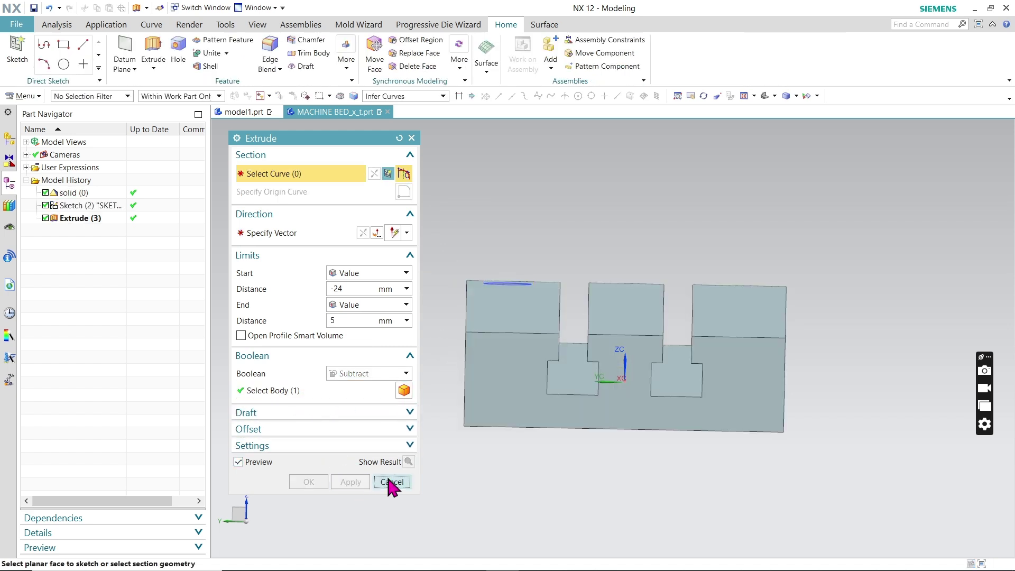
pyautogui.click(392, 482)
# Create a new sketch on the bed's top face around the hole, with its origin at the outer end corner
pyautogui.moveTo(517, 288); pyautogui.dragTo(436, 471, button='middle')
pyautogui.scroll(-4, 435, 471)
pyautogui.scroll(7, 512, 222)
pyautogui.moveTo(509, 211); pyautogui.dragTo(536, 252, button='middle')
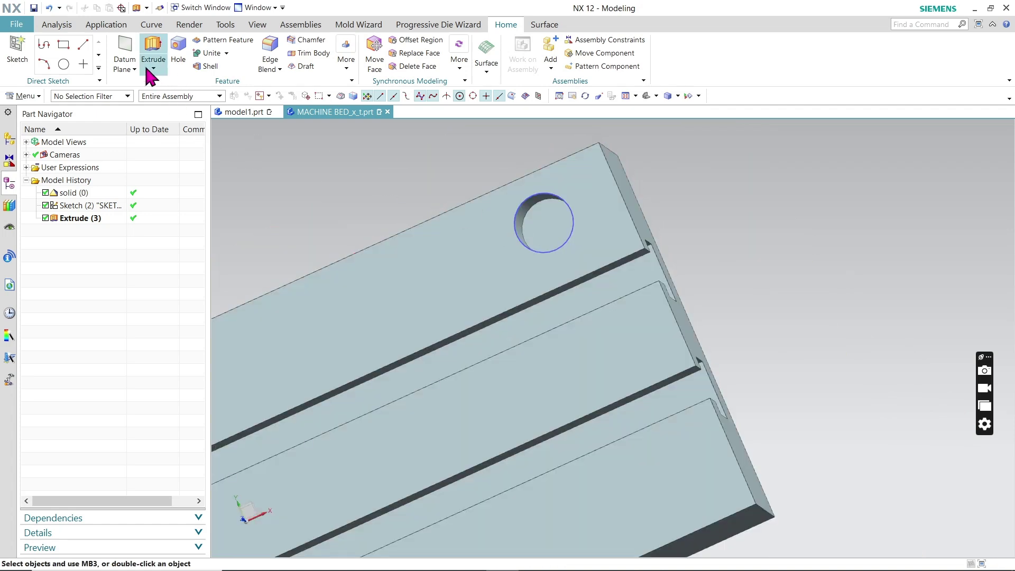
pyautogui.click(152, 68)
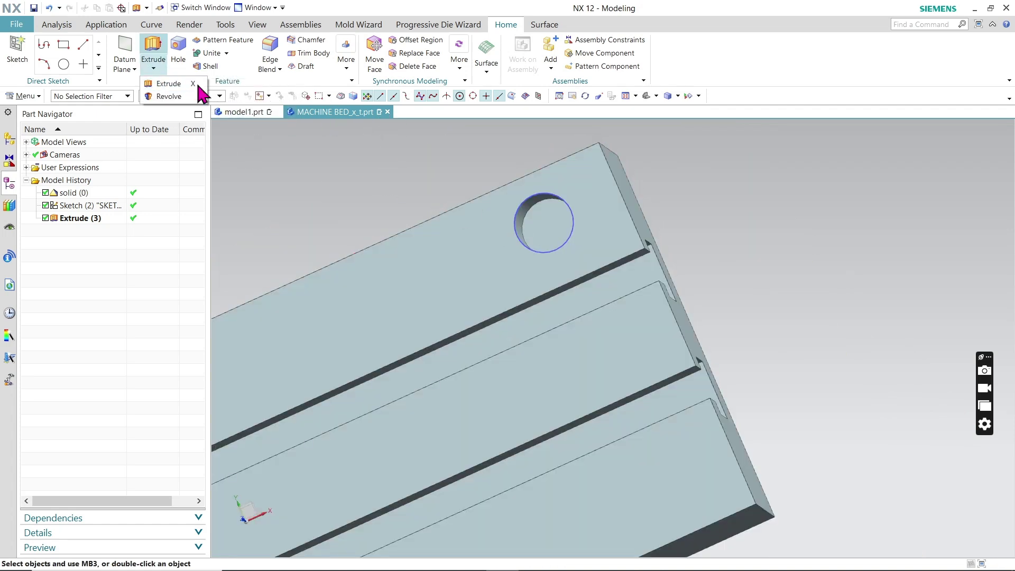
pyautogui.click(17, 53)
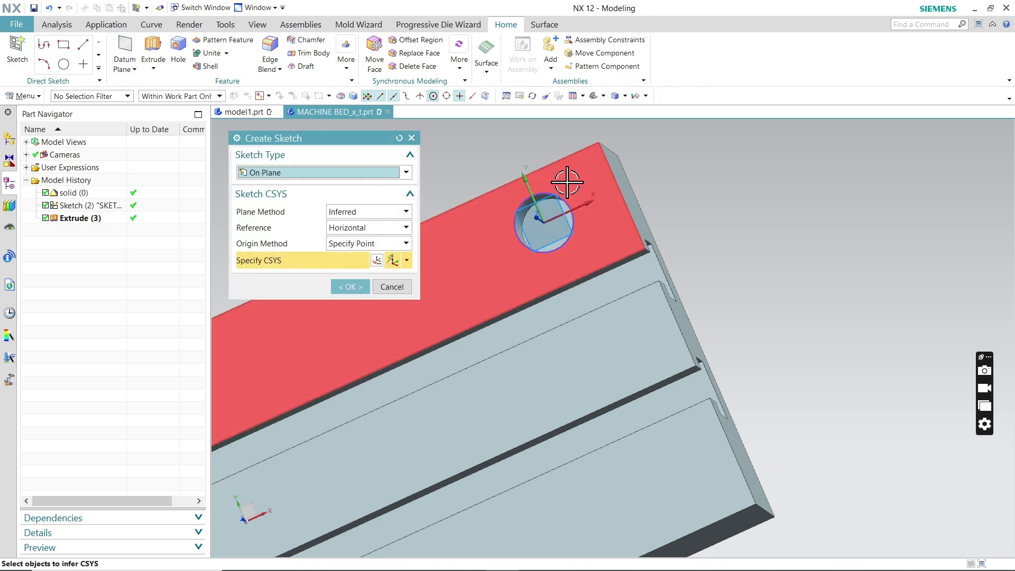
pyautogui.click(567, 182)
pyautogui.click(350, 287)
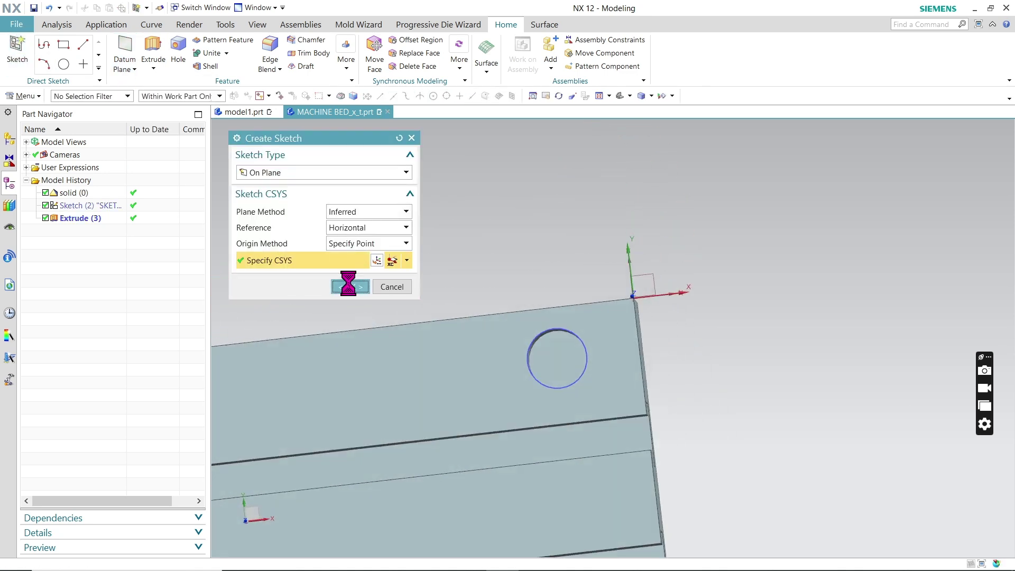
# Sketch a 35 mm diameter circle concentric with the existing hole
pyautogui.click(149, 45)
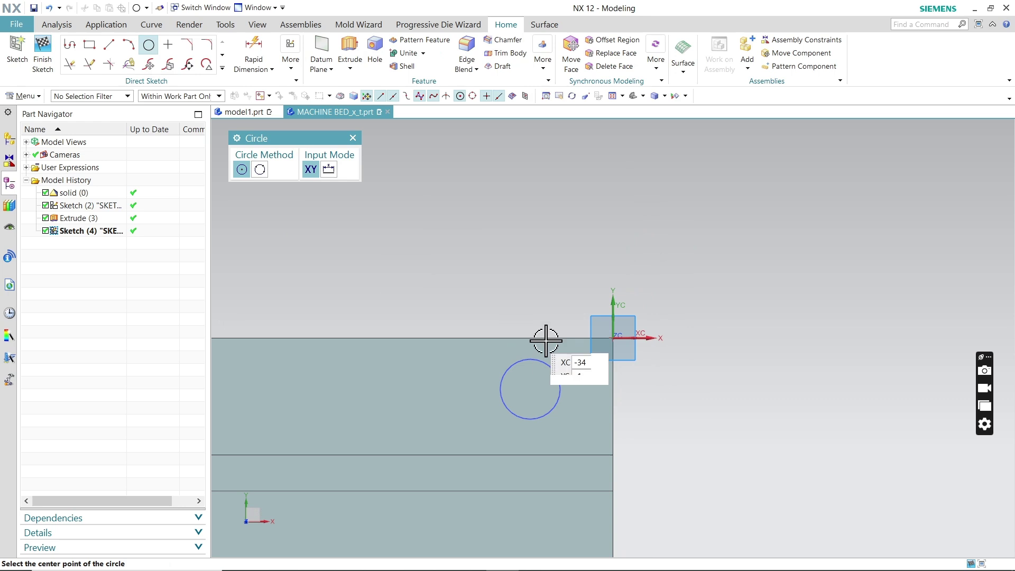
pyautogui.scroll(3, 585, 384)
pyautogui.click(479, 395)
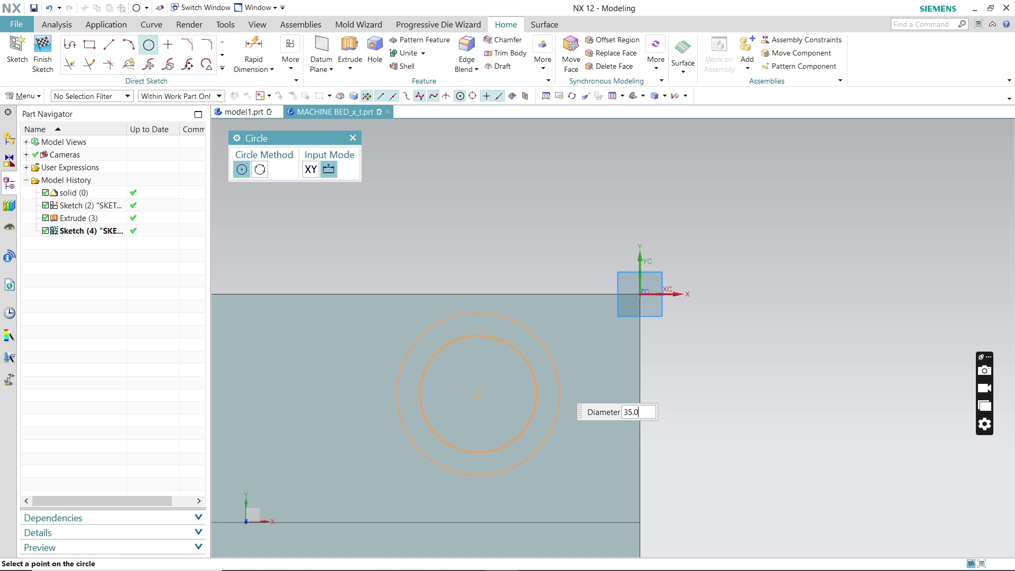
pyautogui.press('Return')
pyautogui.moveTo(564, 396); pyautogui.dragTo(553, 294, button='middle')
pyautogui.press('Escape')
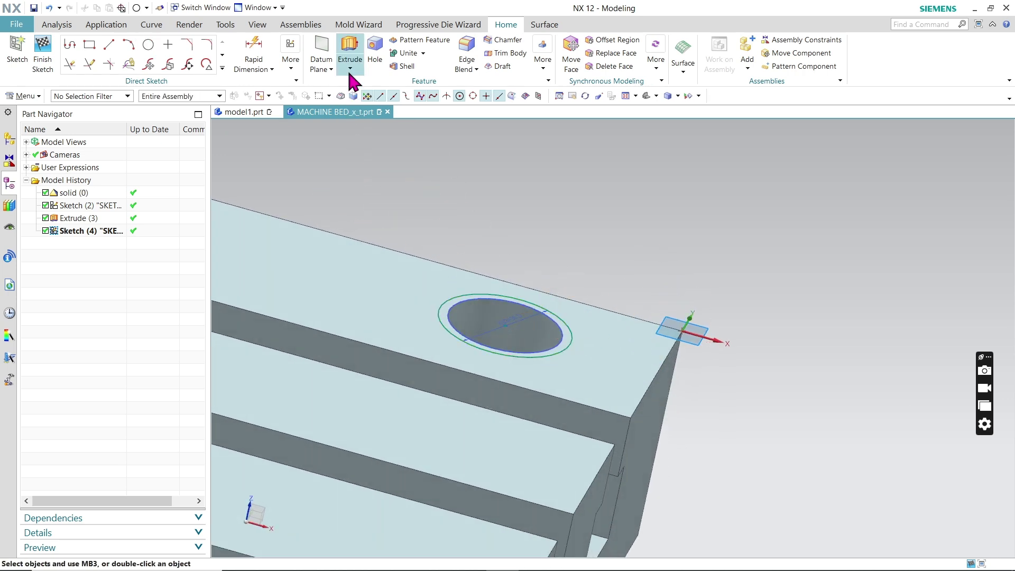
# Extrude the 35 mm circle from -7.5 mm to -3 mm, subtracting it from the bed to cut an internal groove
pyautogui.click(349, 69)
pyautogui.click(355, 83)
pyautogui.scroll(5, 503, 302)
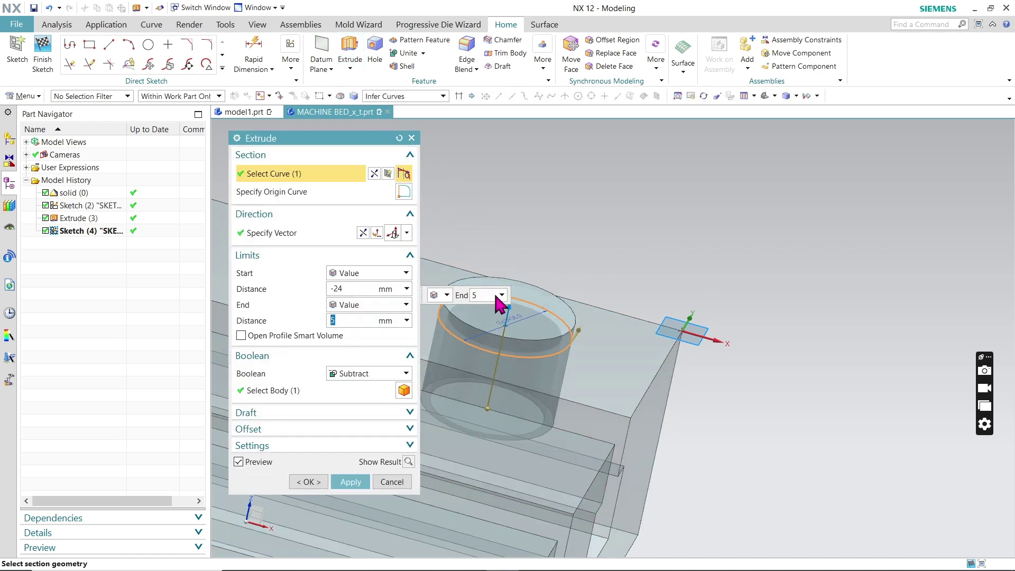
pyautogui.moveTo(521, 296); pyautogui.dragTo(522, 386)
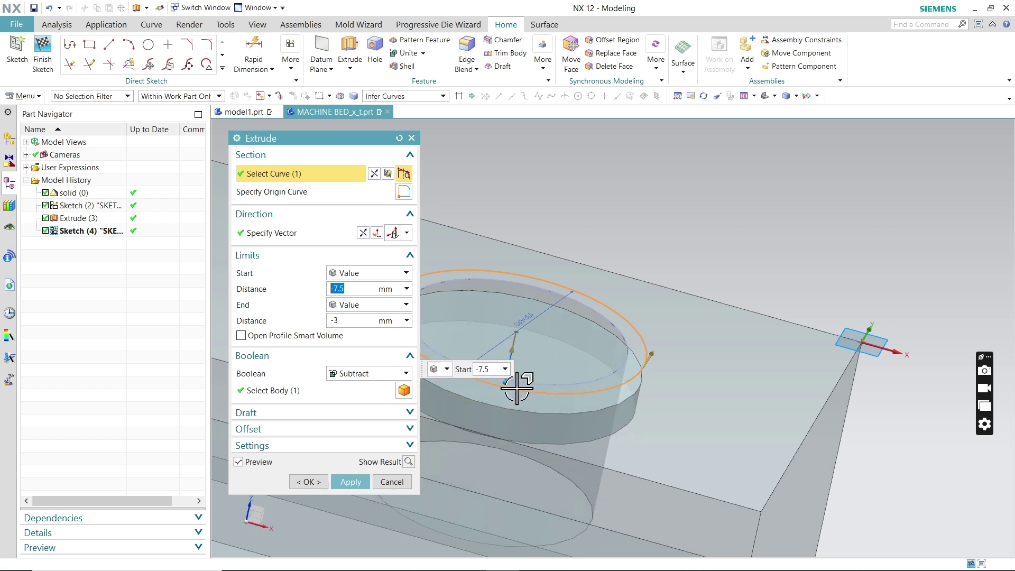
pyautogui.moveTo(581, 340); pyautogui.dragTo(524, 339, button='middle')
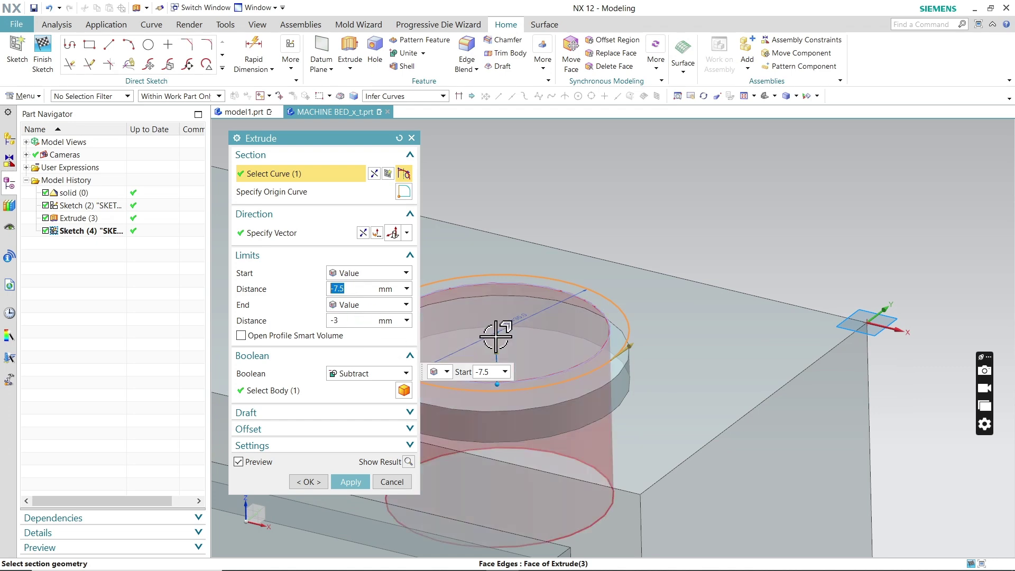
pyautogui.click(362, 391)
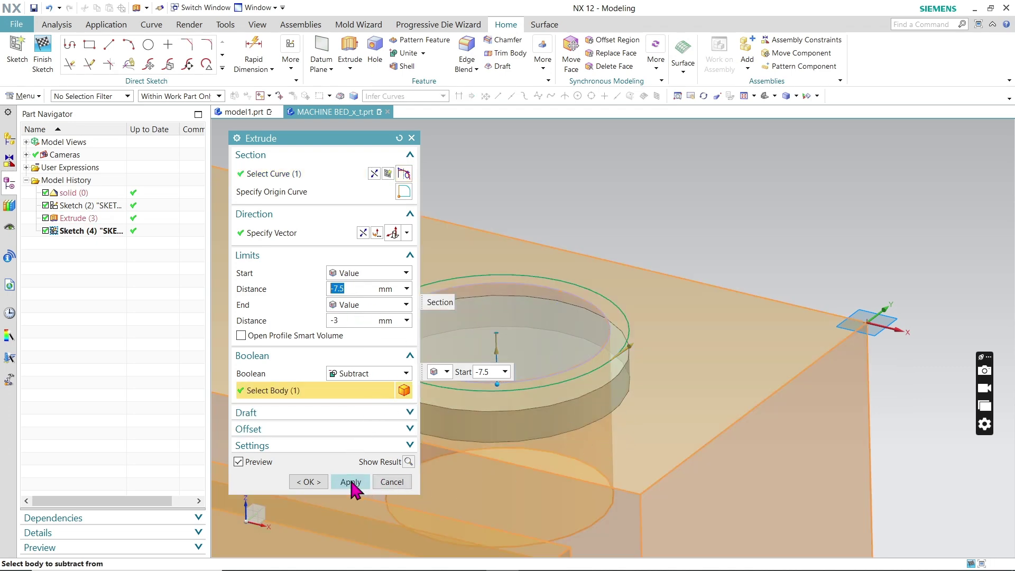
pyautogui.click(350, 482)
pyautogui.click(400, 482)
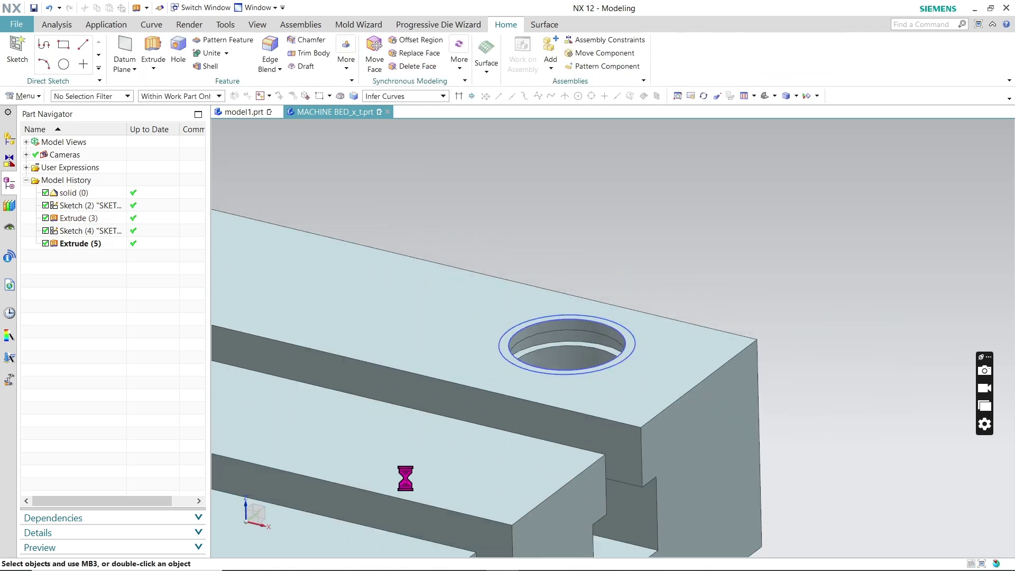
# Examine the groove inside the hole and the whole machine bed from several angles
pyautogui.scroll(3, 585, 333)
pyautogui.moveTo(585, 333); pyautogui.dragTo(562, 362, button='middle')
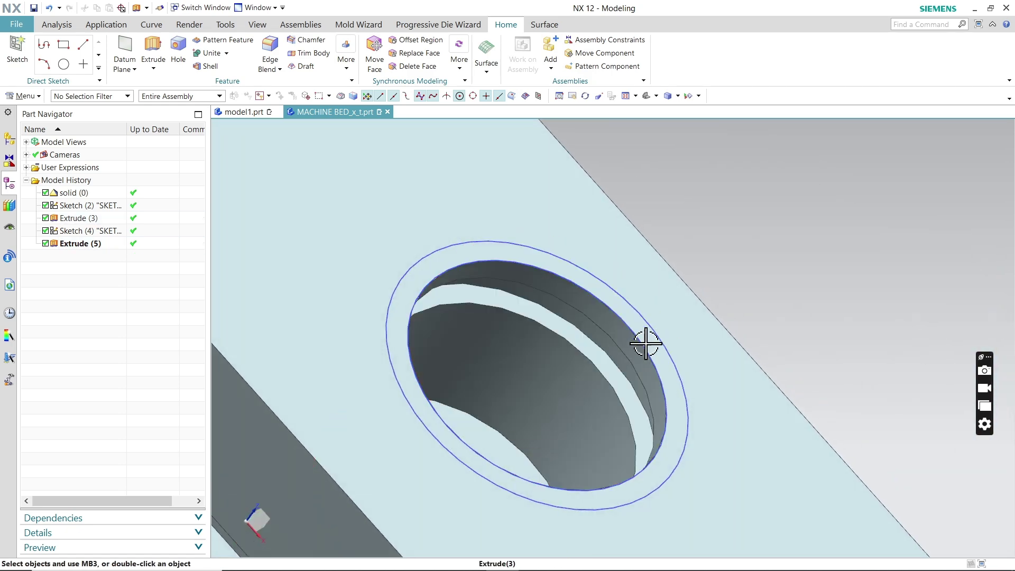
pyautogui.scroll(-3, 682, 300)
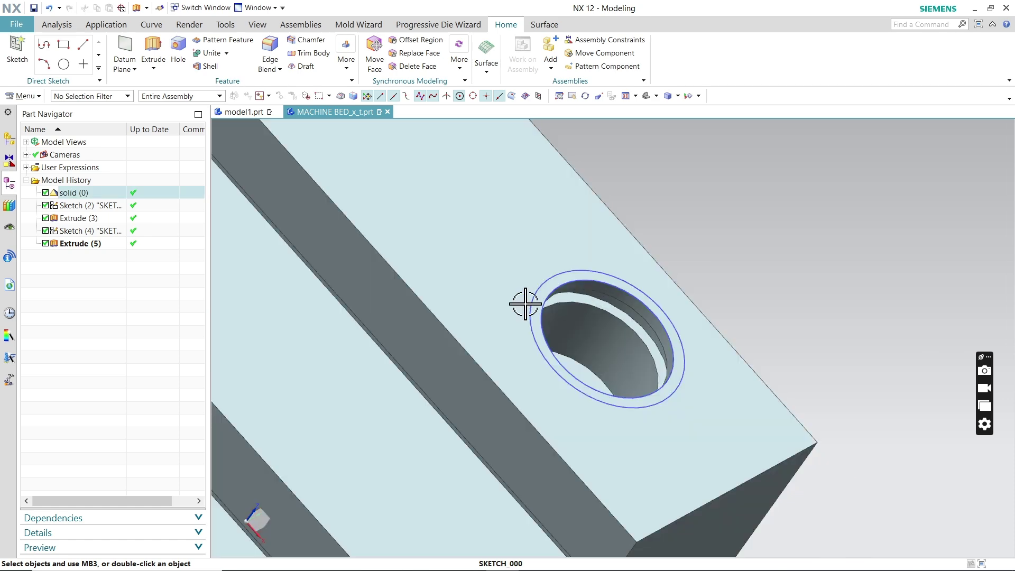
pyautogui.scroll(-4, 782, 243)
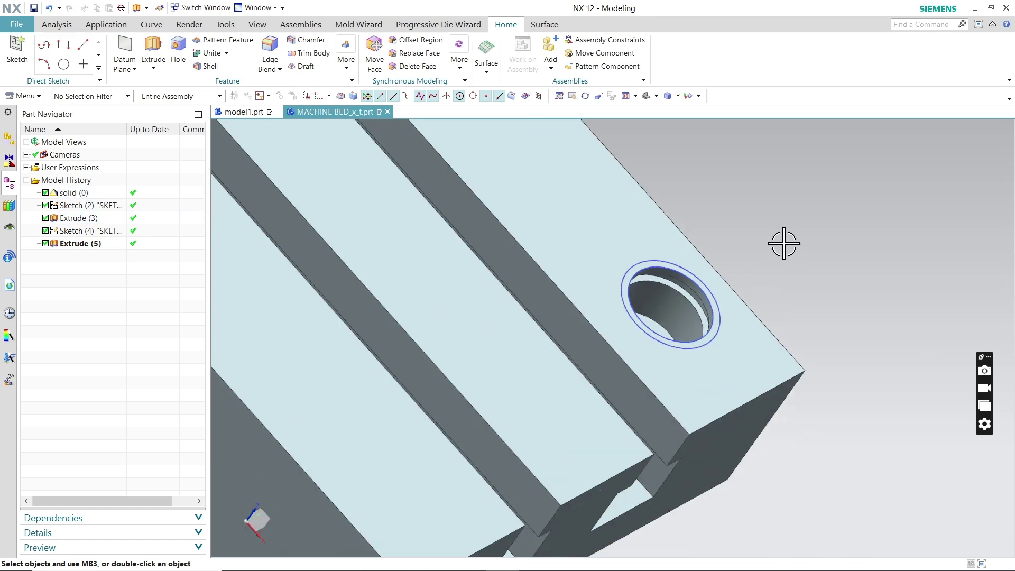
pyautogui.moveTo(742, 301); pyautogui.dragTo(682, 259, button='middle')
pyautogui.scroll(-3, 505, 408)
pyautogui.moveTo(688, 392); pyautogui.dragTo(705, 342, button='middle')
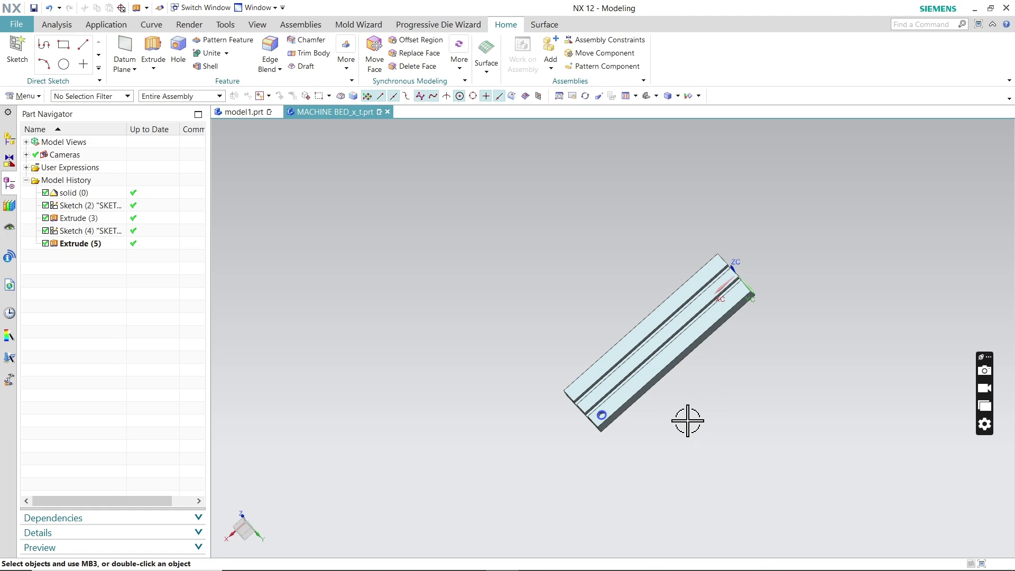
pyautogui.moveTo(626, 450); pyautogui.dragTo(612, 405, button='middle')
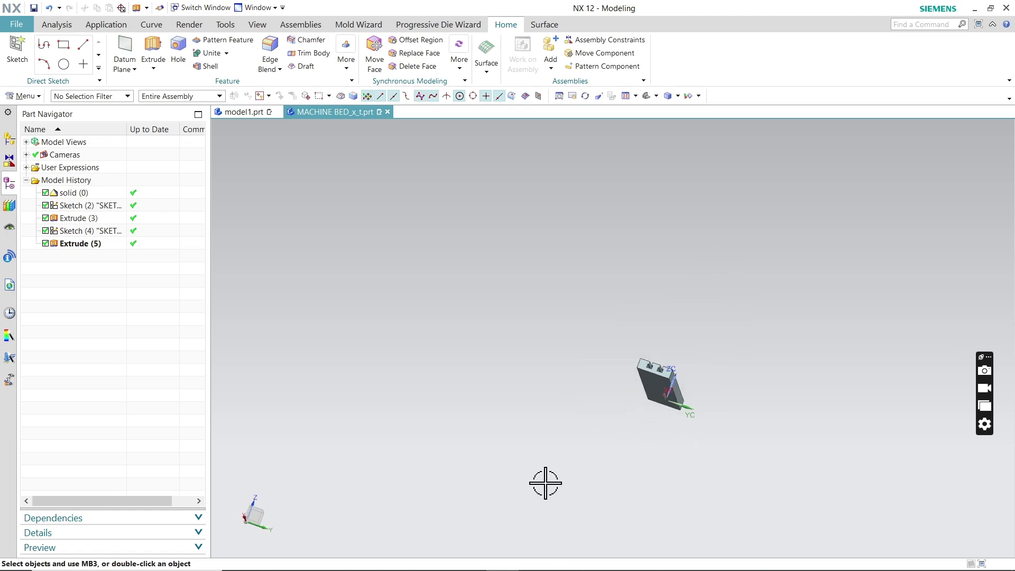
pyautogui.moveTo(679, 402); pyautogui.dragTo(502, 308, button='middle')
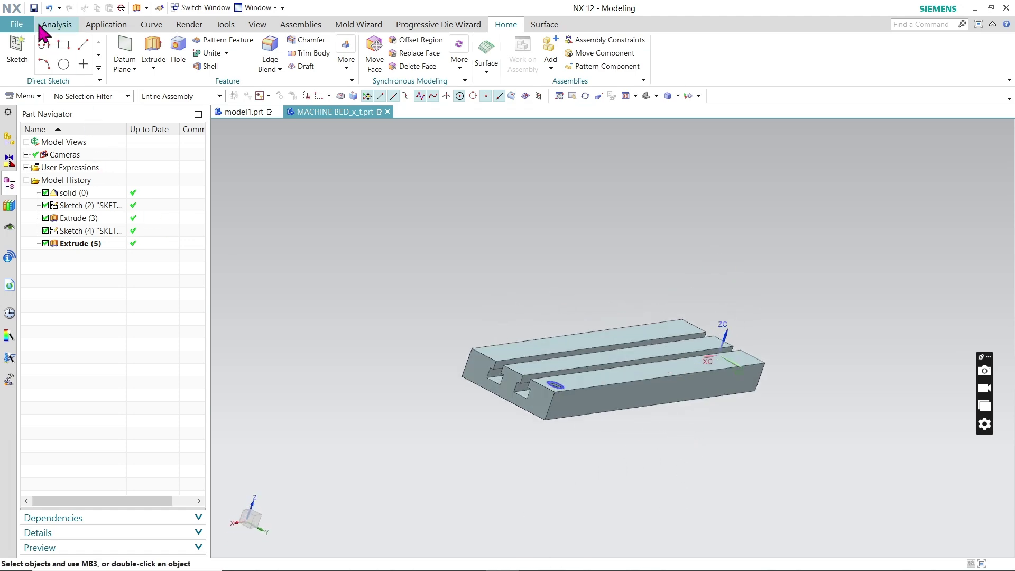
# Export the machine bed body as a Parasolid text file named bad12 in the 2d dxf folder, version 28.0 - NX 11.0
pyautogui.click(14, 30)
pyautogui.moveTo(21, 173)
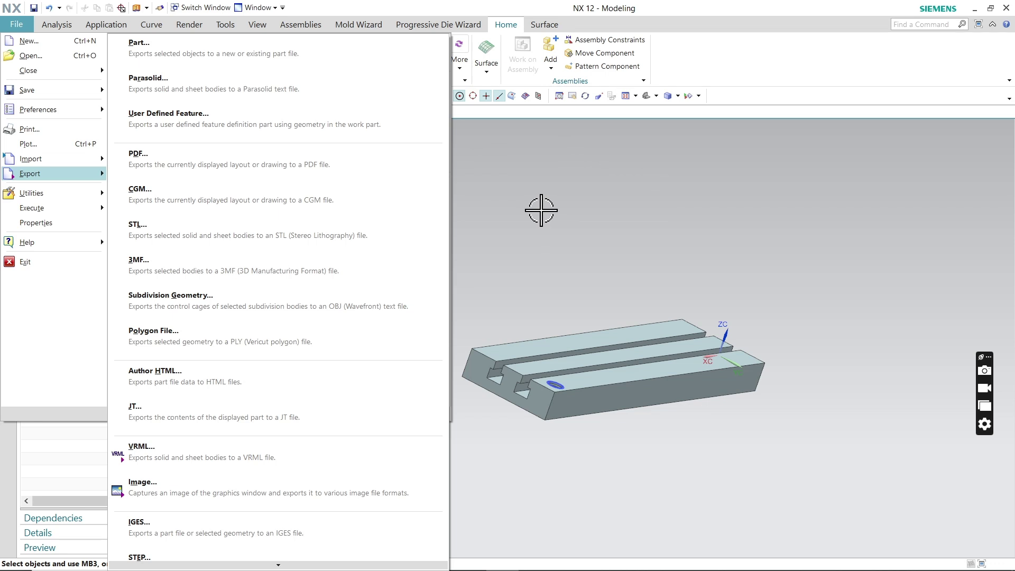
pyautogui.click(261, 84)
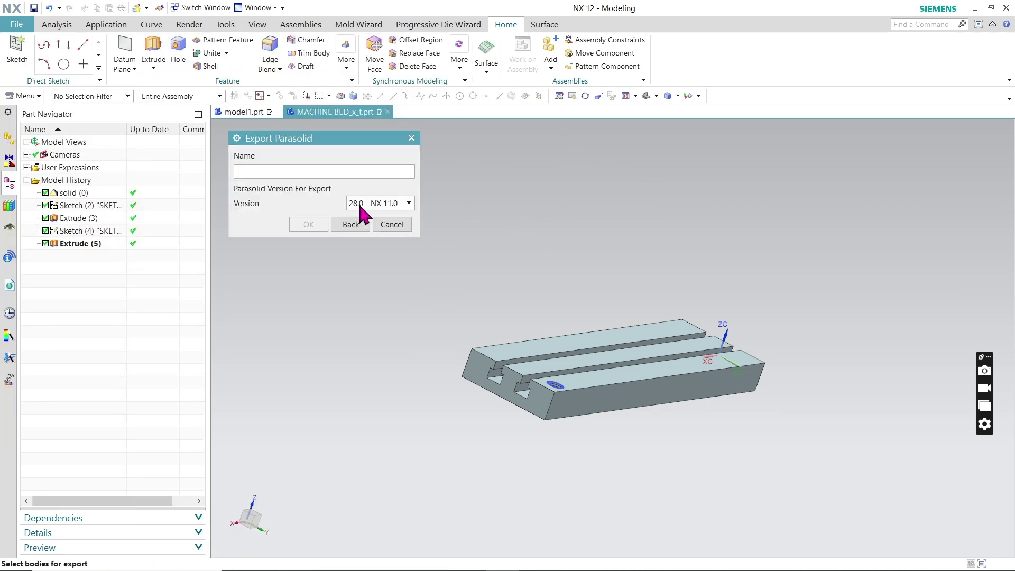
pyautogui.click(526, 390)
pyautogui.click(296, 224)
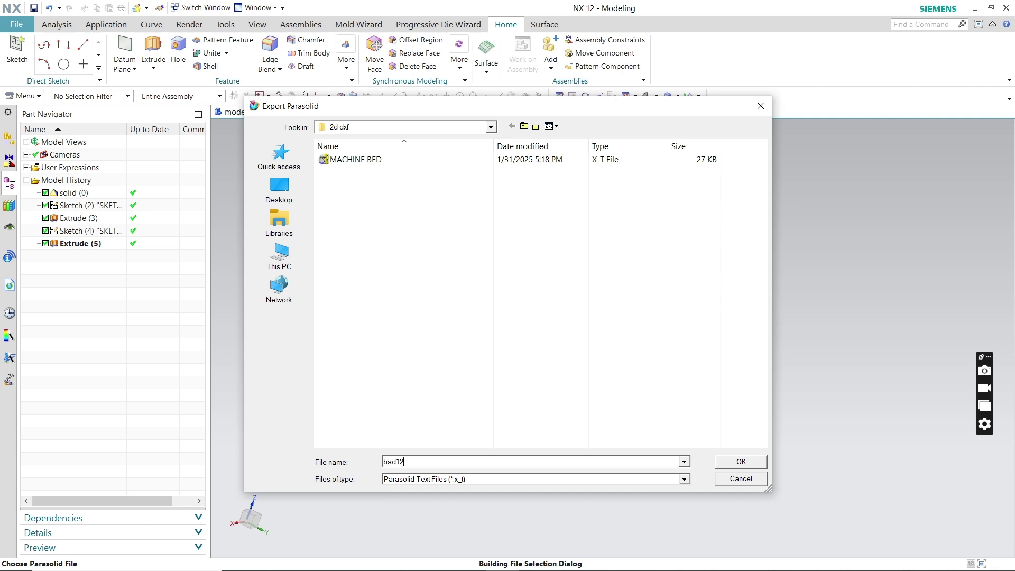
pyautogui.click(750, 465)
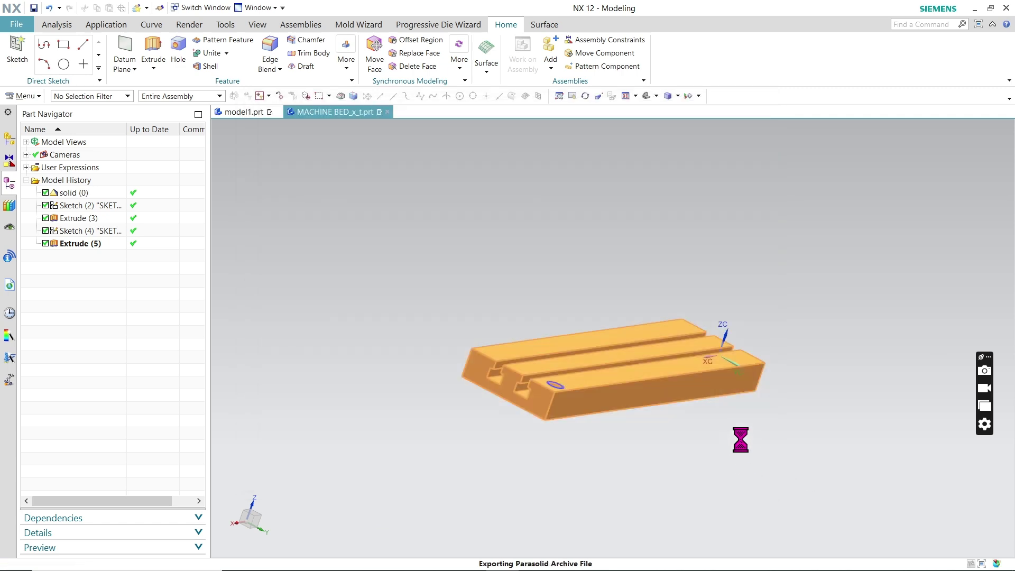
# Switch to PowerMILL and close the currently open project to start with an empty one
pyautogui.click(976, 8)
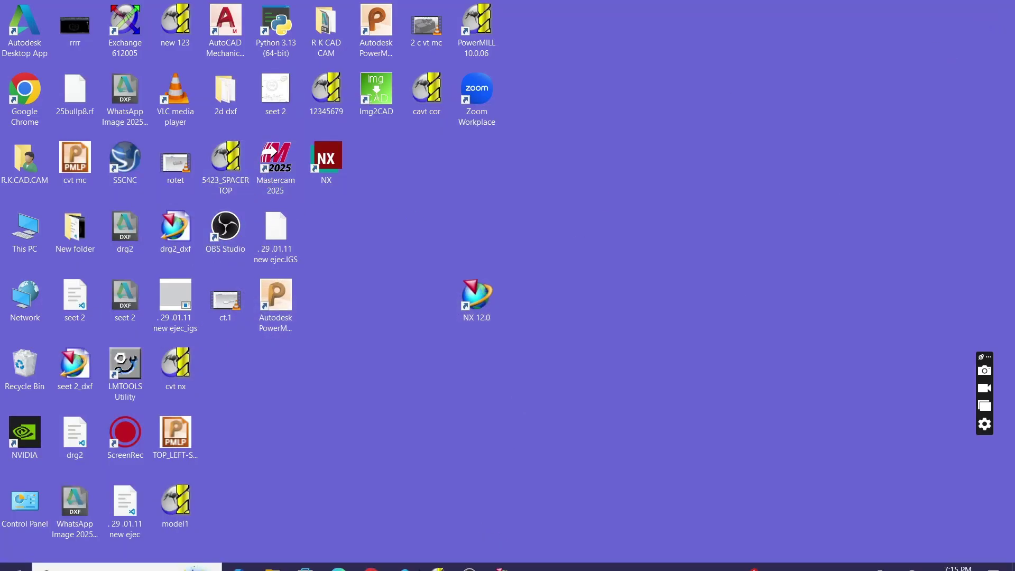
pyautogui.click(446, 552)
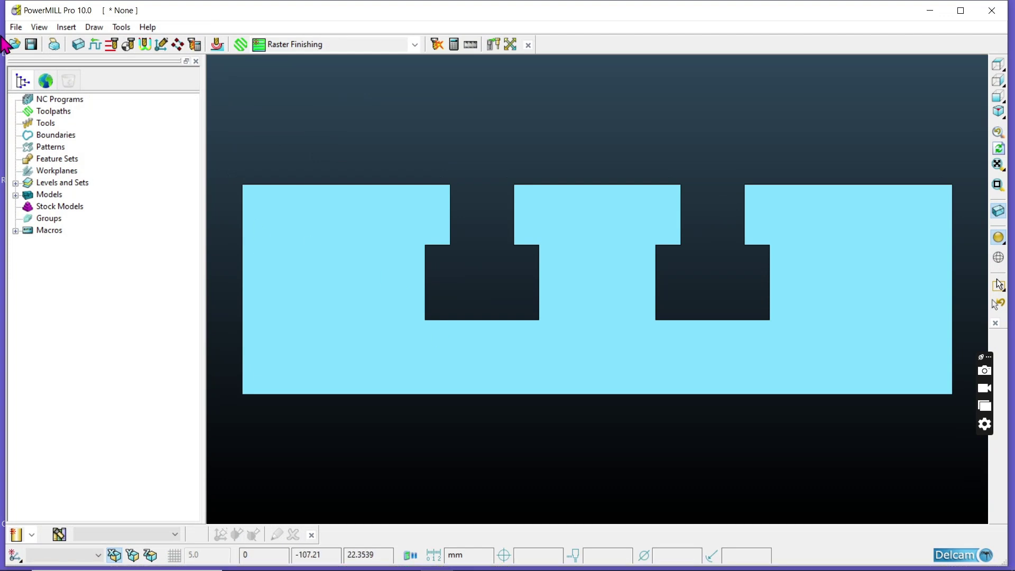
pyautogui.click(16, 27)
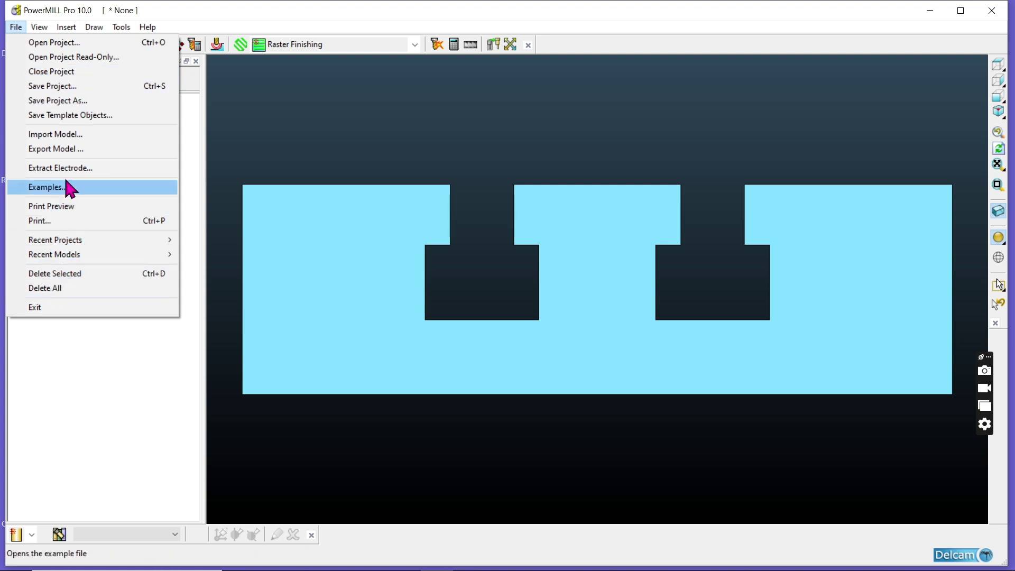
pyautogui.click(82, 71)
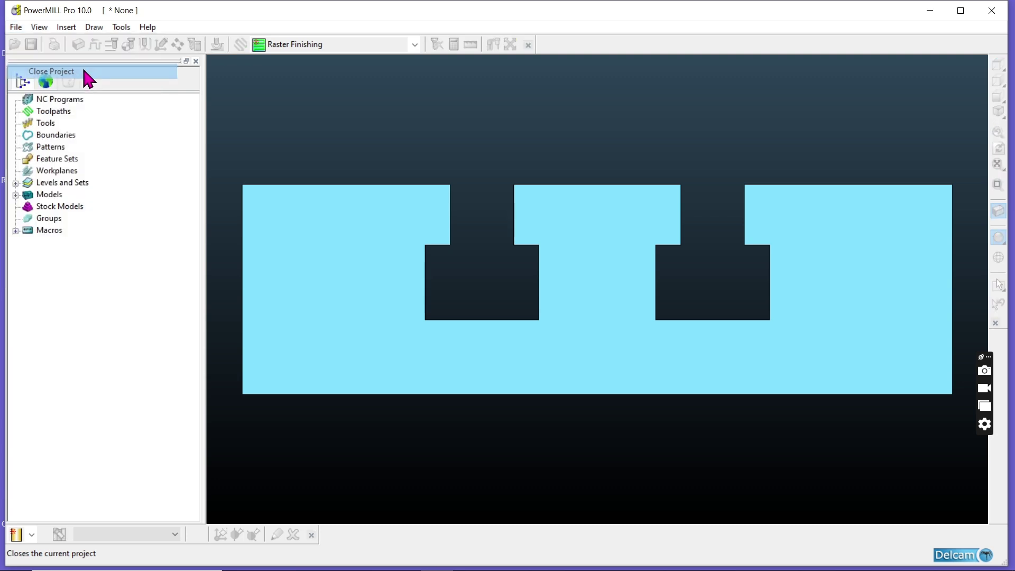
pyautogui.click(100, 103)
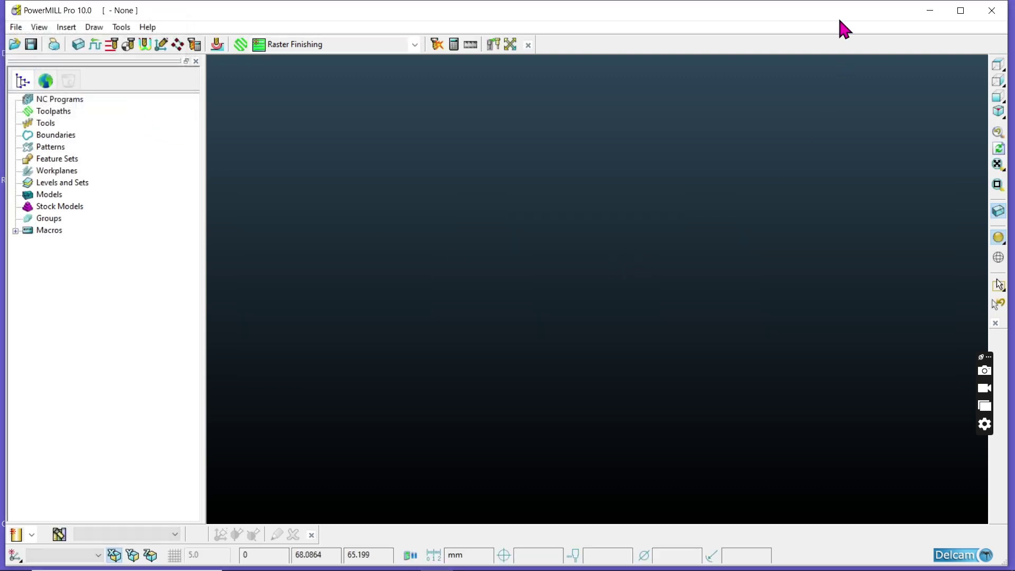
# Load the bad12 Parasolid file from the 2d dxf folder on the desktop into PowerMILL and dismiss the translation report
pyautogui.click(930, 12)
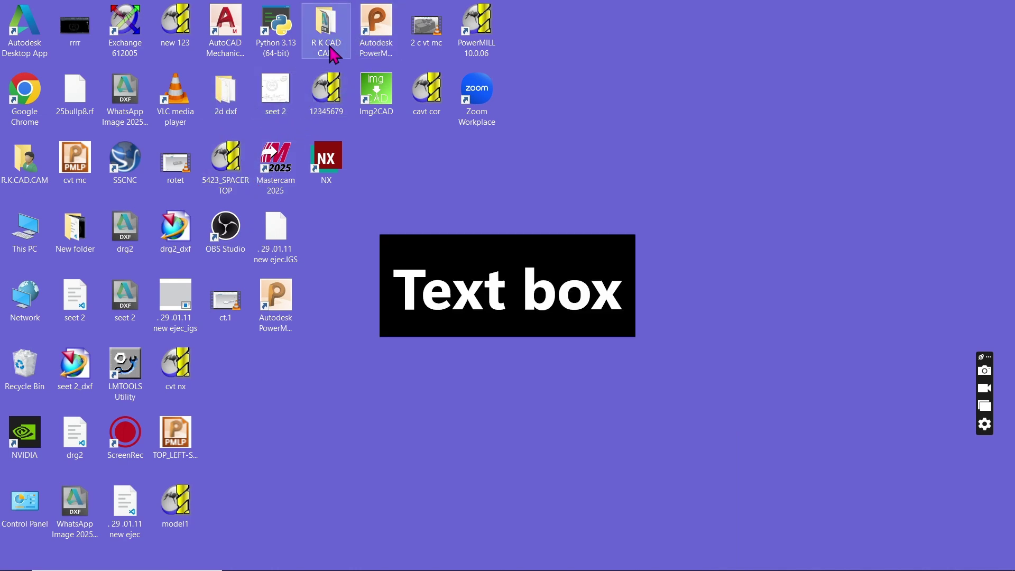
pyautogui.doubleClick(226, 92)
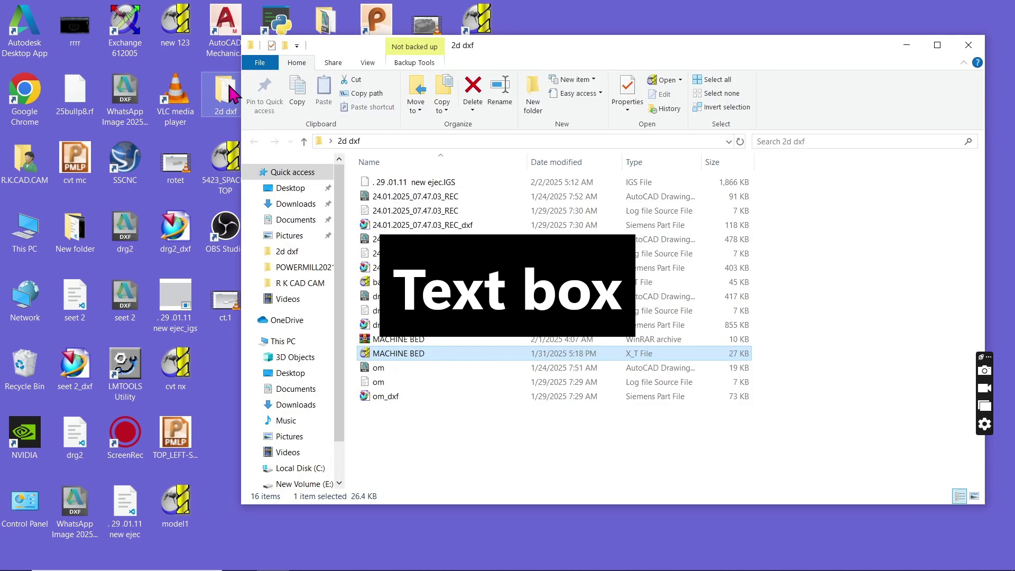
pyautogui.click(414, 436)
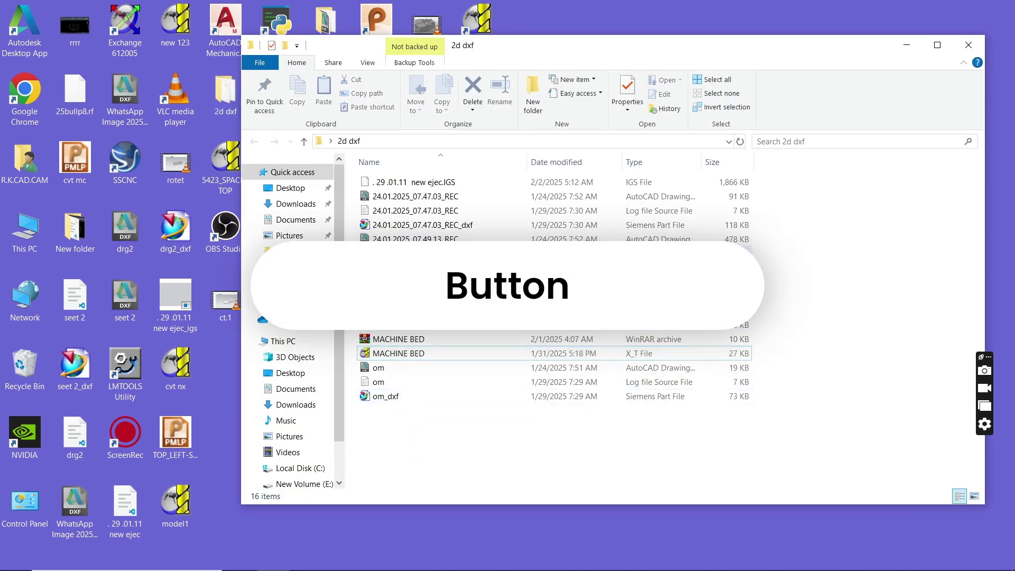
pyautogui.moveTo(413, 297); pyautogui.dragTo(574, 336)
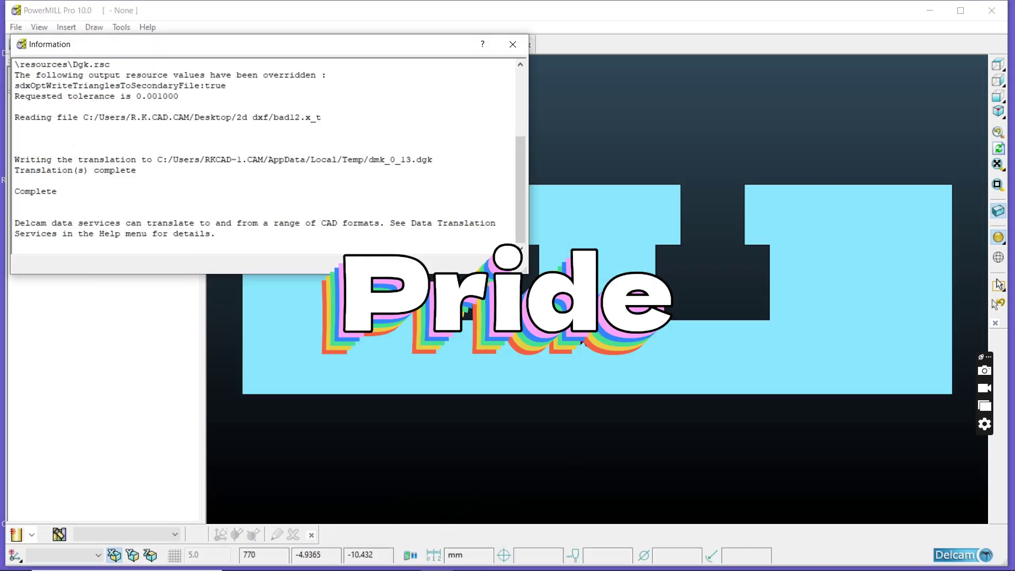
pyautogui.click(513, 44)
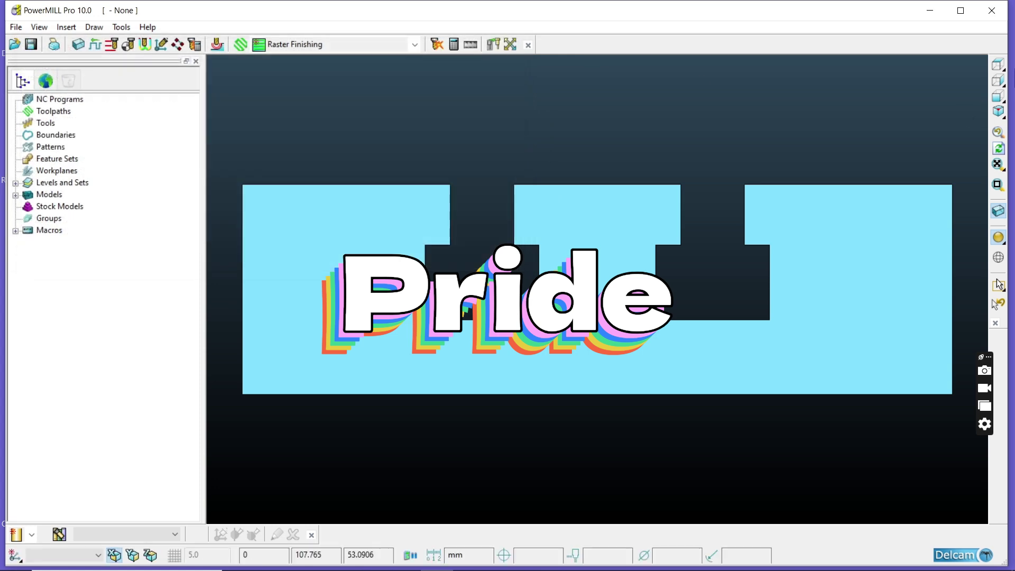
# Create a box block calculated from the model with 0.1 tolerance and 0.0 expansion
pyautogui.click(998, 66)
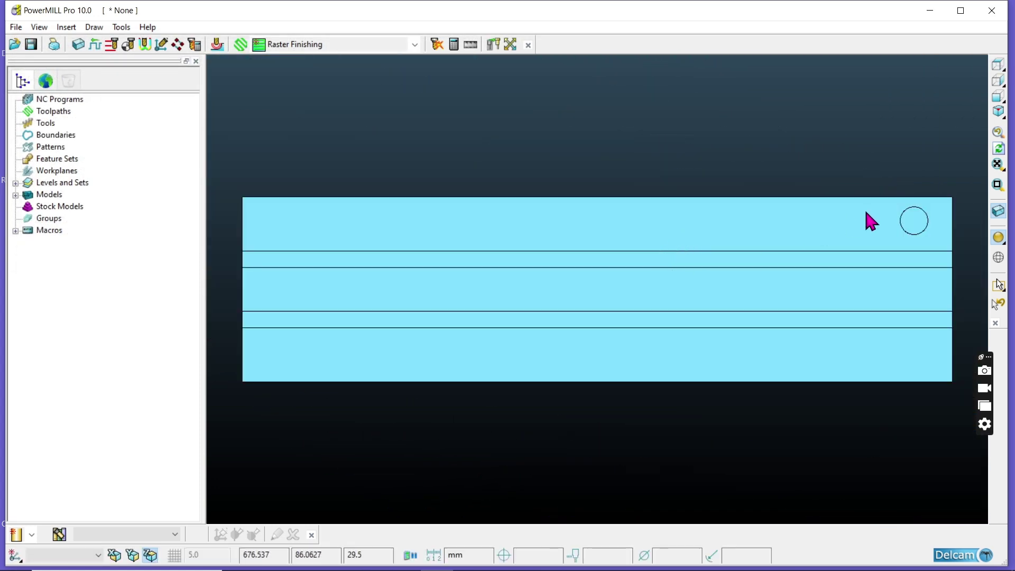
pyautogui.click(83, 45)
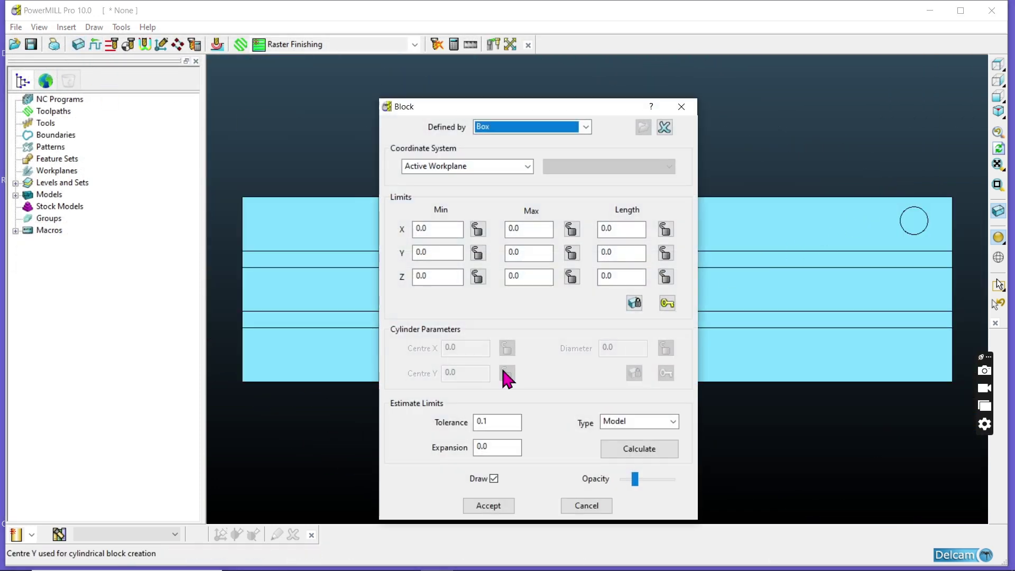
pyautogui.click(645, 451)
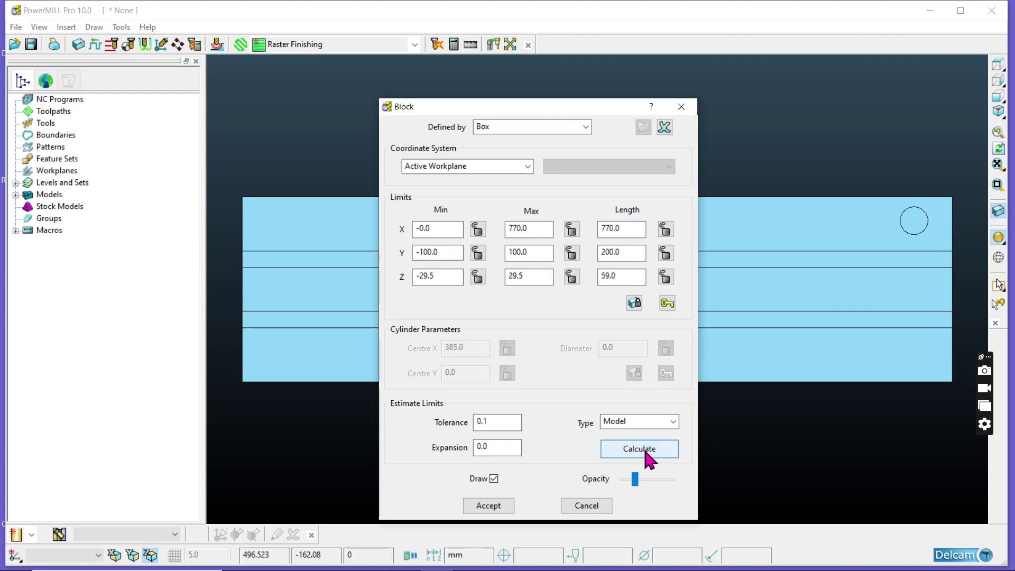
pyautogui.click(488, 506)
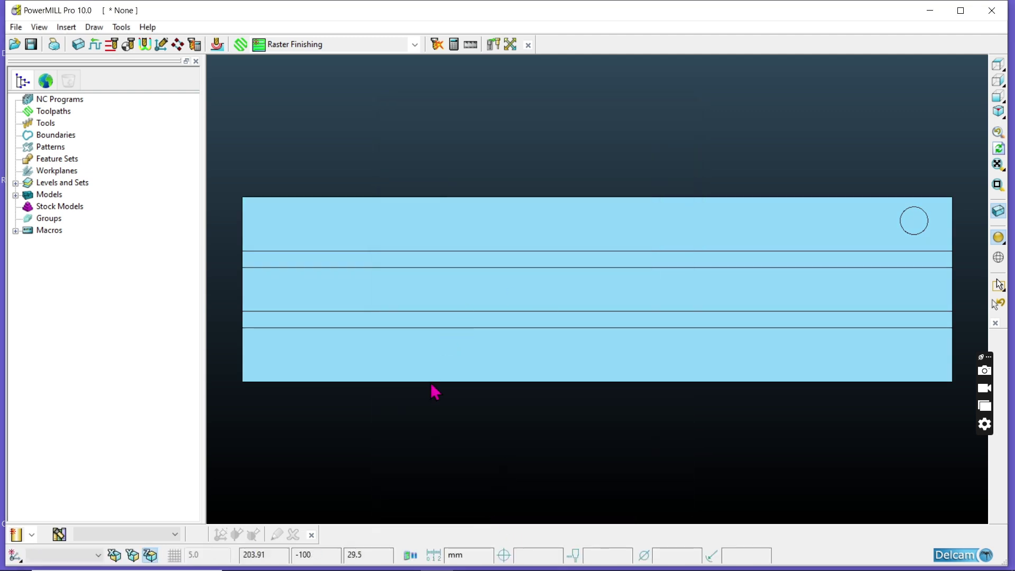
# Create and activate a workplane at the top centre of the block, and recalculate the block relative to it
pyautogui.rightClick(52, 180)
pyautogui.moveTo(130, 228)
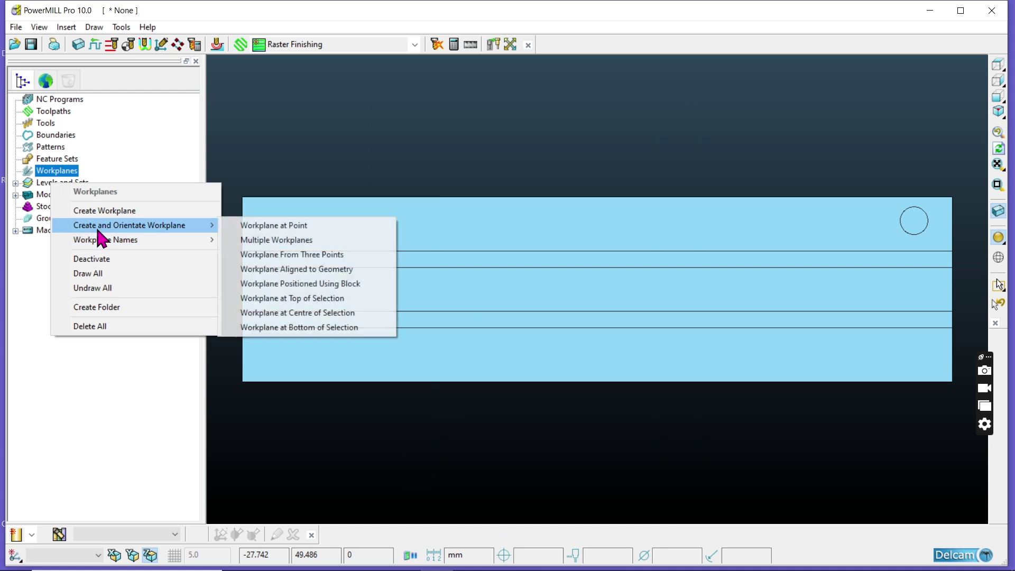
pyautogui.click(294, 285)
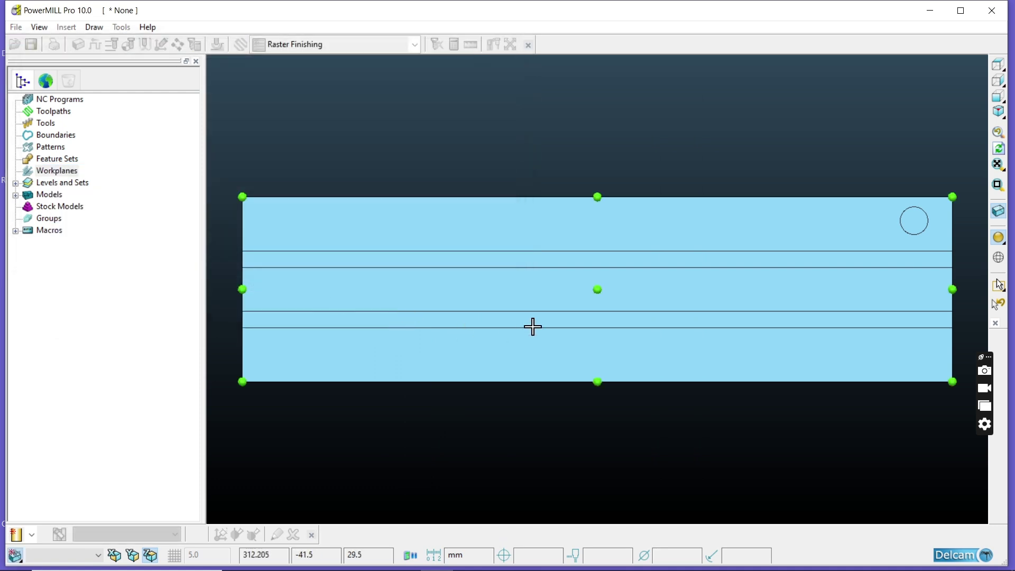
pyautogui.click(598, 288)
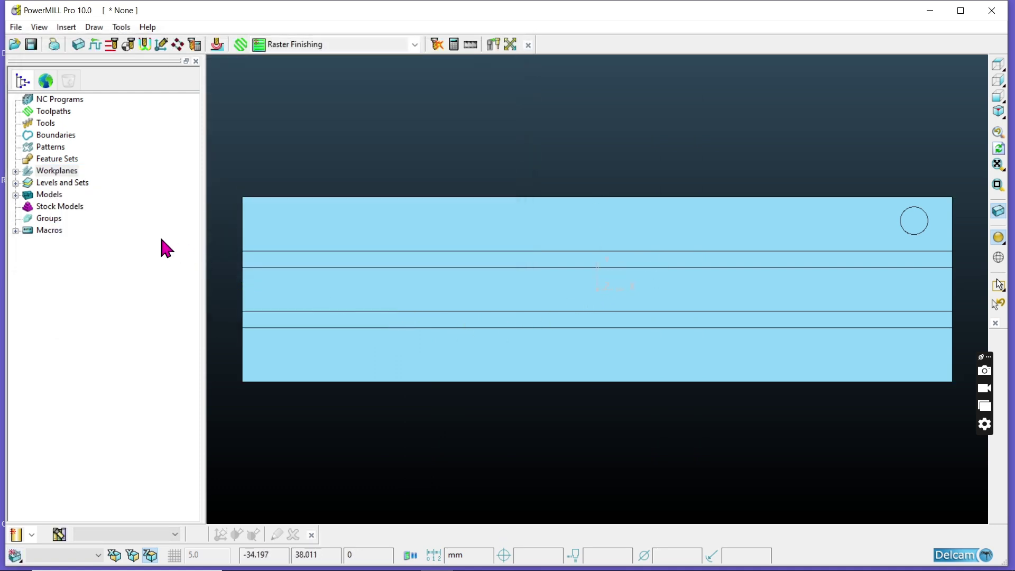
pyautogui.click(16, 171)
pyautogui.rightClick(67, 185)
pyautogui.click(105, 218)
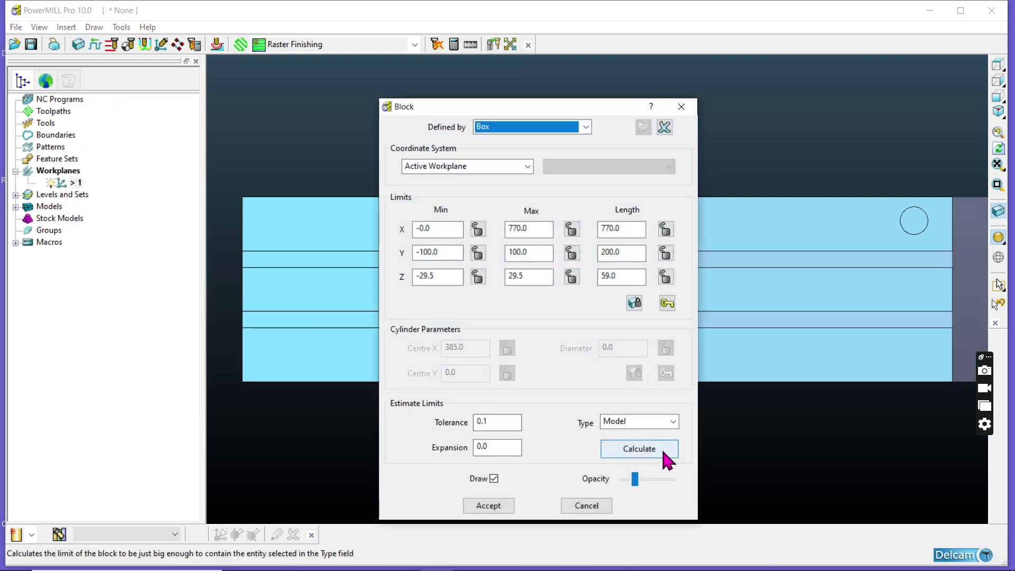
pyautogui.click(661, 447)
pyautogui.click(503, 508)
# Examine the T-slots, the grooved hole and the workplane on the machine bed from several angles
pyautogui.moveTo(657, 328); pyautogui.dragTo(682, 270, button='middle')
pyautogui.scroll(5, 683, 270)
pyautogui.moveTo(641, 361); pyautogui.dragTo(506, 357, button='middle')
pyautogui.scroll(6, 719, 307)
pyautogui.scroll(-6, 711, 314)
pyautogui.scroll(8, 507, 357)
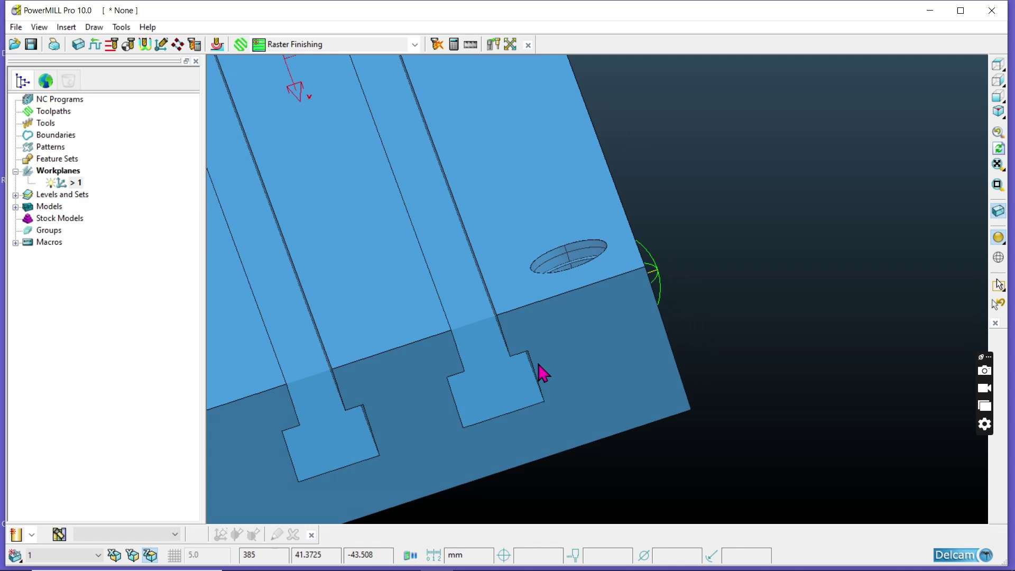
pyautogui.scroll(-8, 650, 404)
pyautogui.moveTo(617, 397); pyautogui.dragTo(657, 467, button='middle')
pyautogui.moveTo(602, 360); pyautogui.dragTo(505, 307, button='middle')
pyautogui.scroll(3, 624, 223)
pyautogui.scroll(-3, 698, 296)
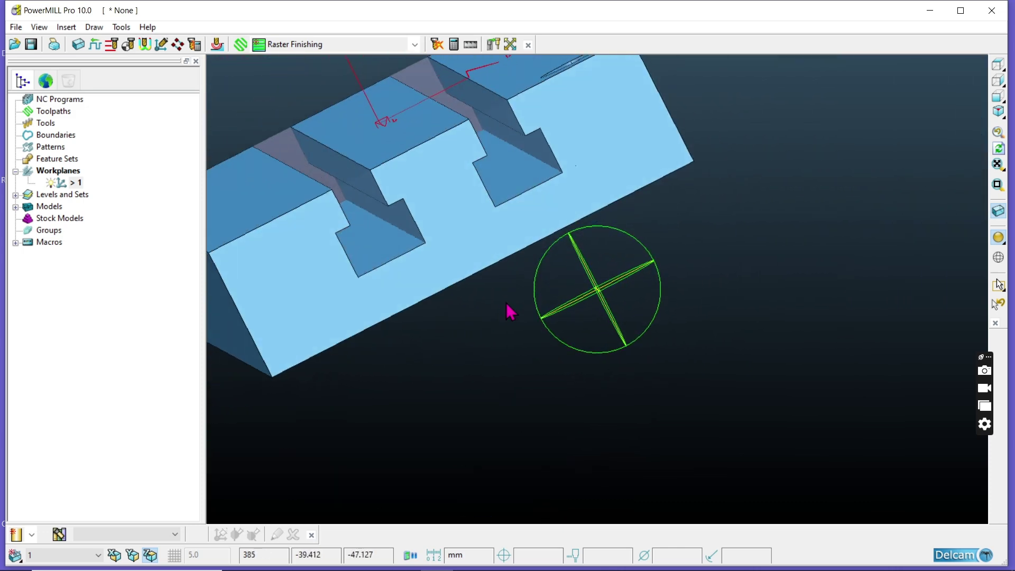
pyautogui.scroll(2, 421, 220)
pyautogui.scroll(-2, 380, 279)
pyautogui.moveTo(381, 276); pyautogui.dragTo(653, 214, button='middle')
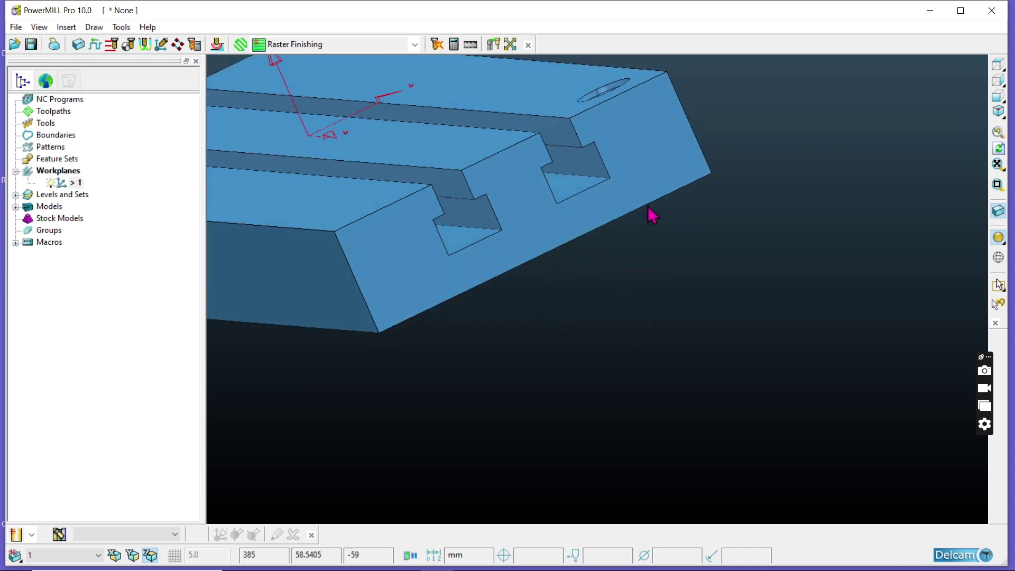
pyautogui.click(999, 66)
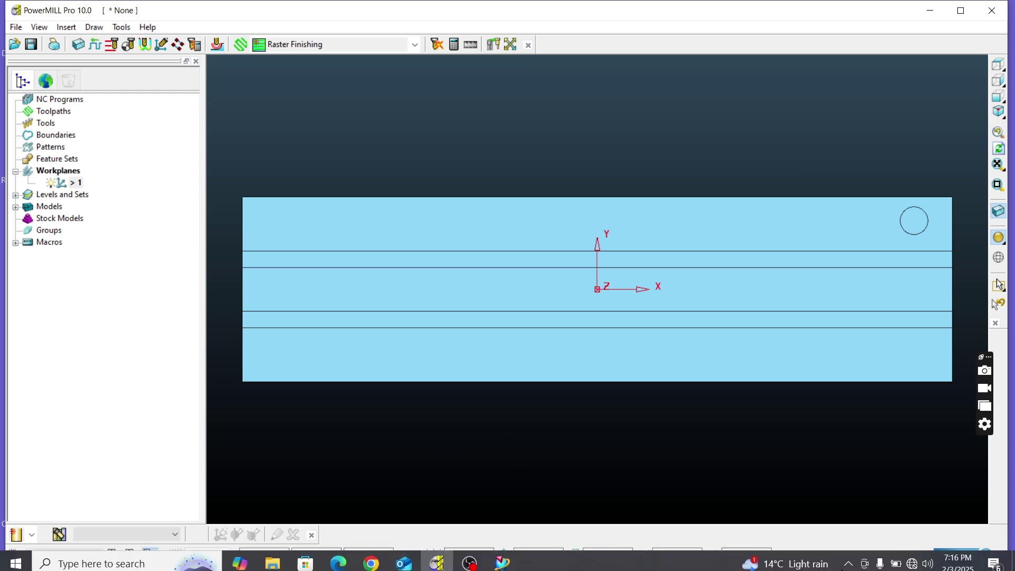
# Select both side walls of the wide lower part of the T-slot on the negative Y side
pyautogui.click(997, 80)
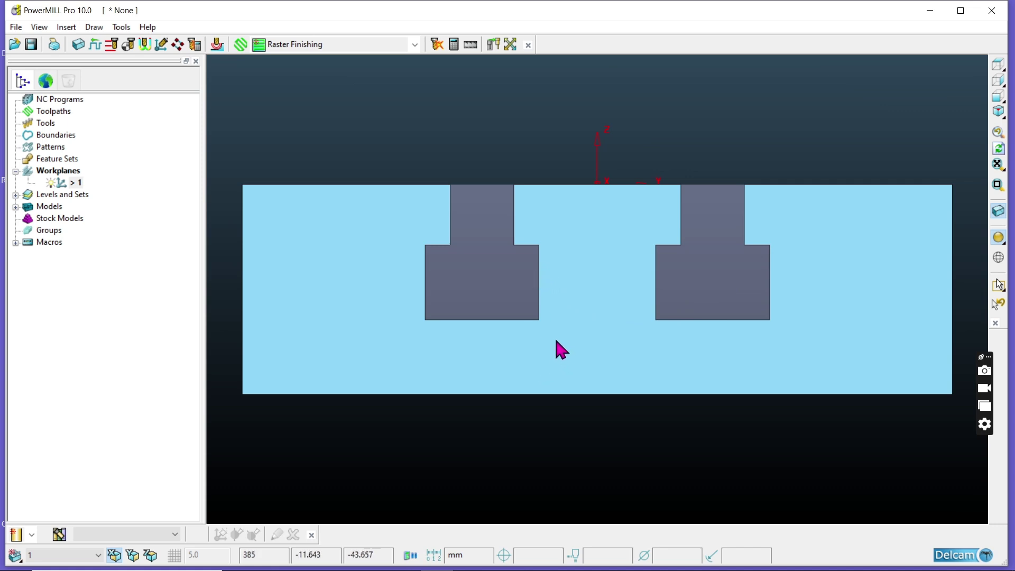
pyautogui.moveTo(523, 298); pyautogui.dragTo(397, 385, button='middle')
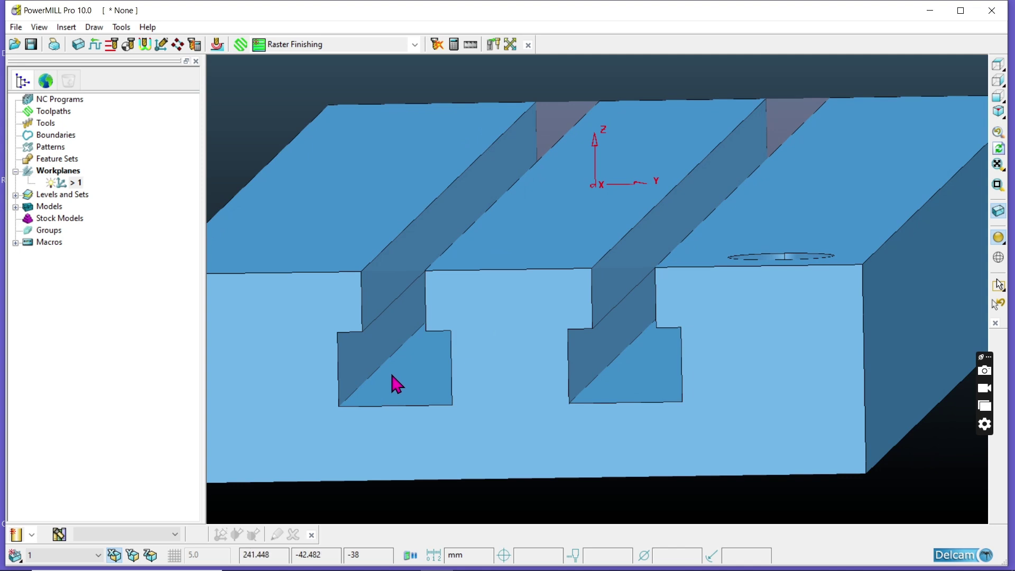
pyautogui.click(361, 374)
pyautogui.moveTo(454, 405); pyautogui.dragTo(570, 410, button='middle')
pyautogui.click(788, 307)
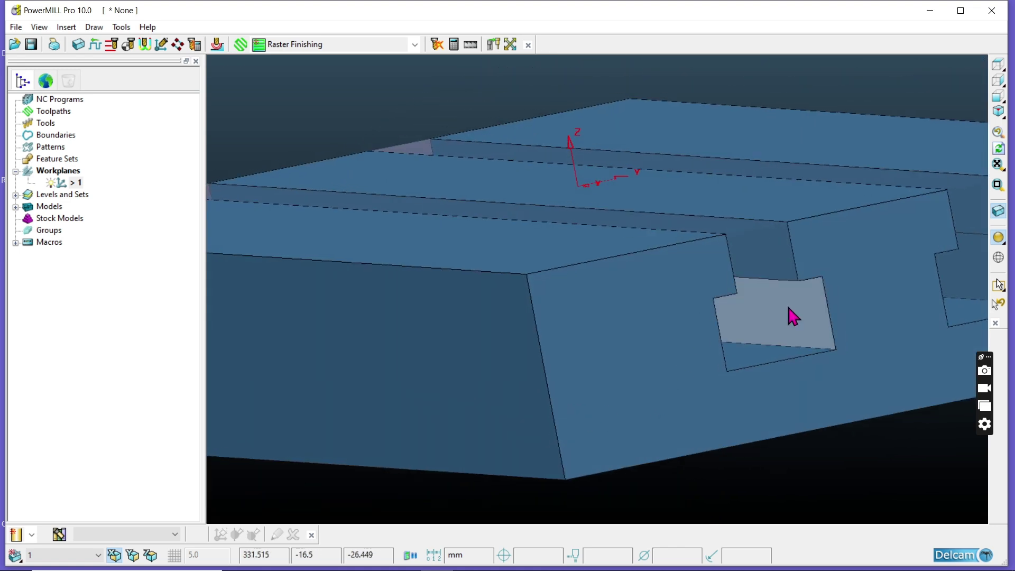
pyautogui.scroll(-2, 710, 310)
pyautogui.scroll(-2, 709, 317)
pyautogui.moveTo(709, 317); pyautogui.dragTo(640, 355, button='middle')
pyautogui.scroll(4, 585, 379)
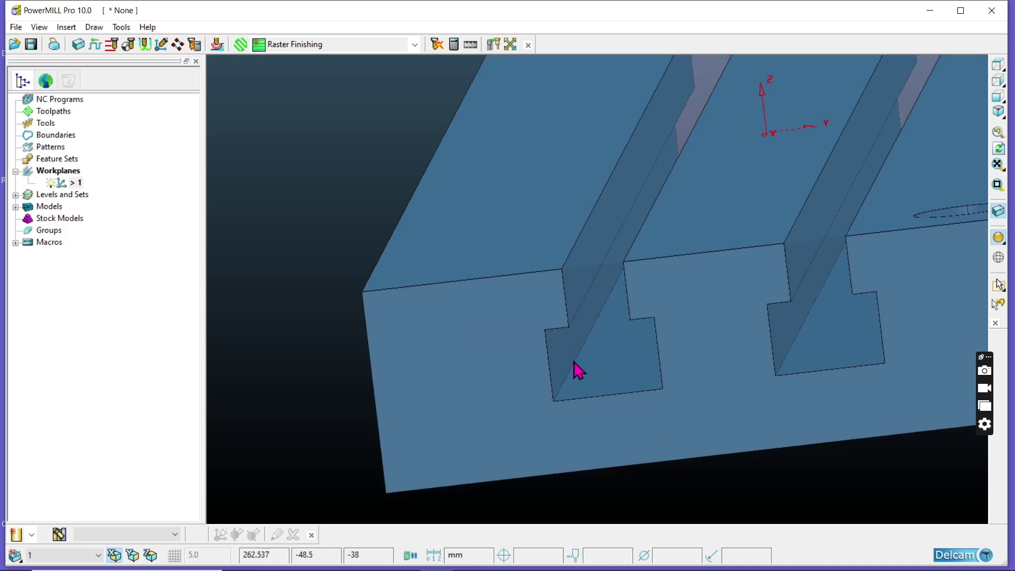
pyautogui.click(573, 365)
pyautogui.scroll(-2, 576, 369)
pyautogui.moveTo(585, 358); pyautogui.dragTo(624, 351, button='middle')
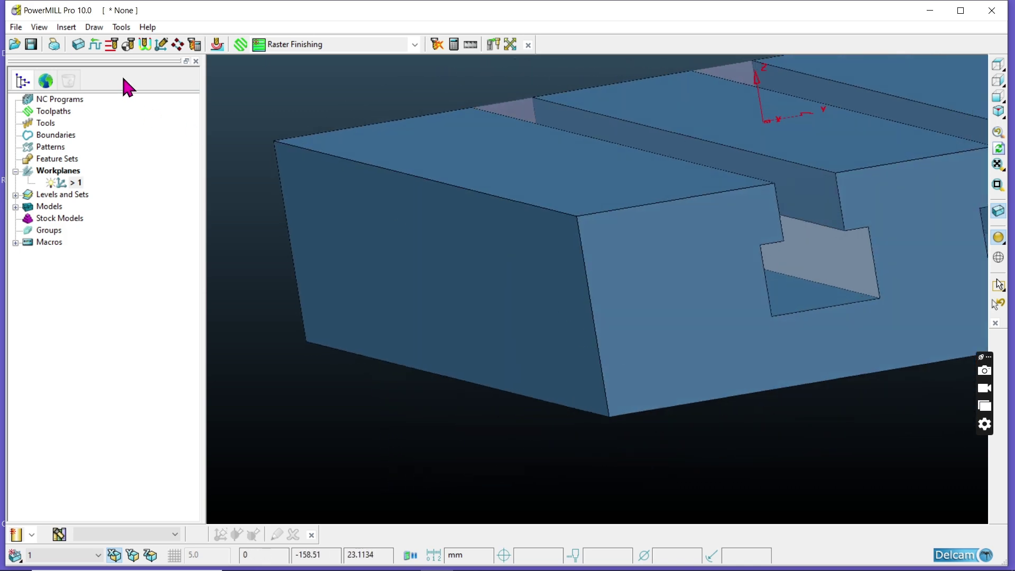
# Recalculate the box block limits around the selected T-slot walls and move the Block dialog aside to reveal the model
pyautogui.click(78, 45)
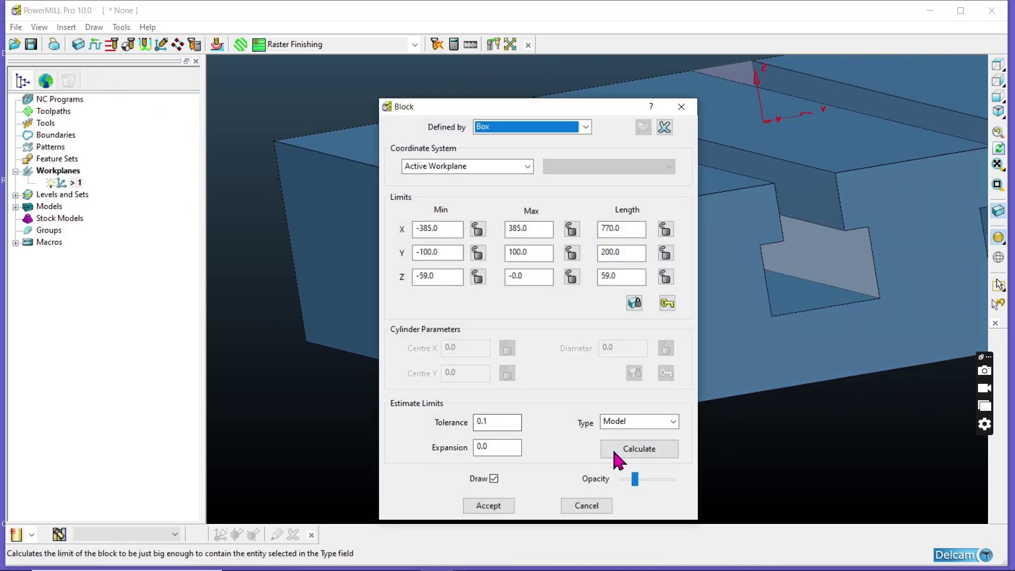
pyautogui.click(621, 449)
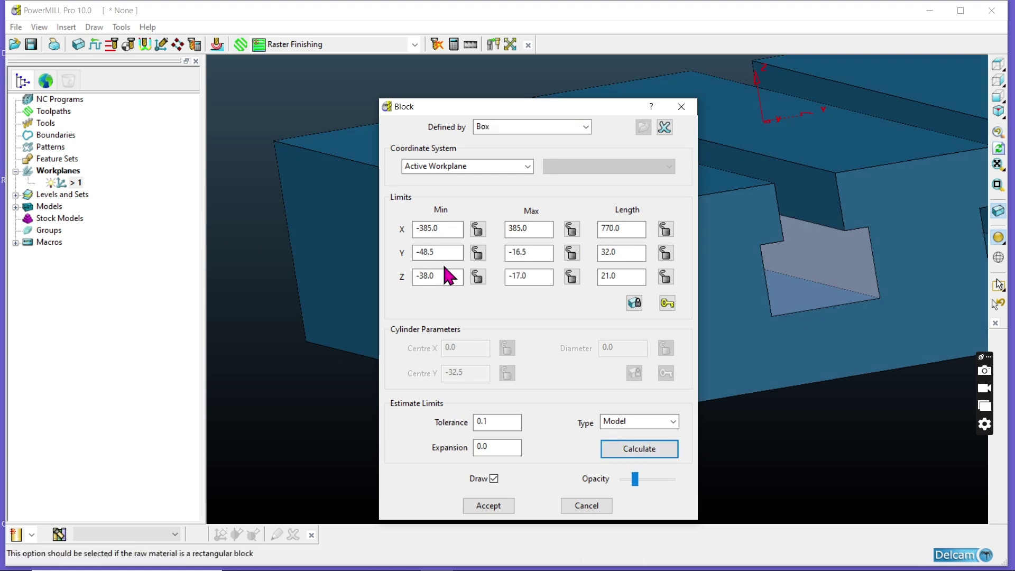
pyautogui.moveTo(824, 294); pyautogui.dragTo(733, 284, button='middle')
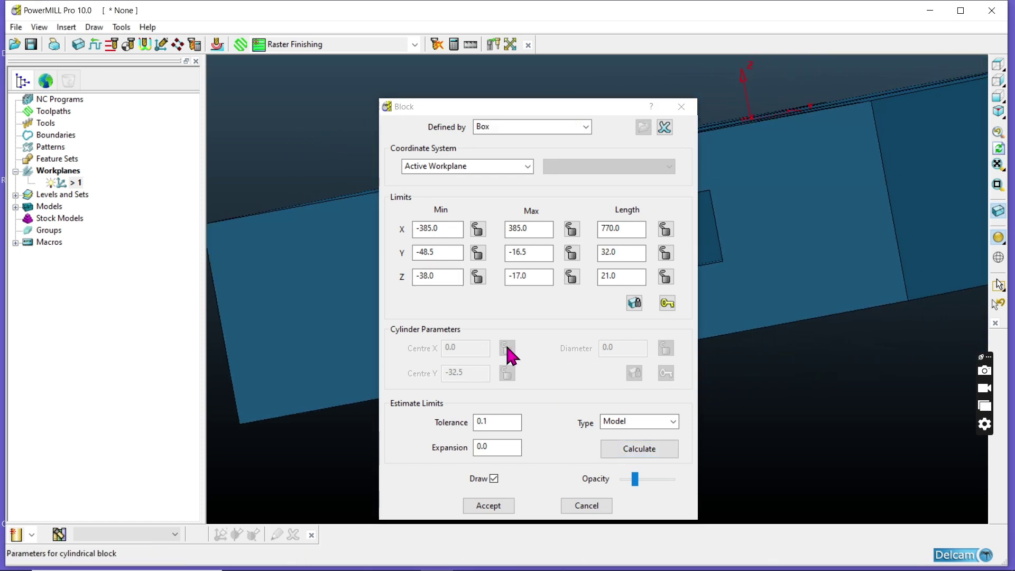
pyautogui.moveTo(598, 104); pyautogui.dragTo(265, 204)
# Inspect the selected T-slot walls from above, from the end and at an angle against the block limits
pyautogui.moveTo(732, 216); pyautogui.dragTo(831, 250, button='middle')
pyautogui.click(1003, 67)
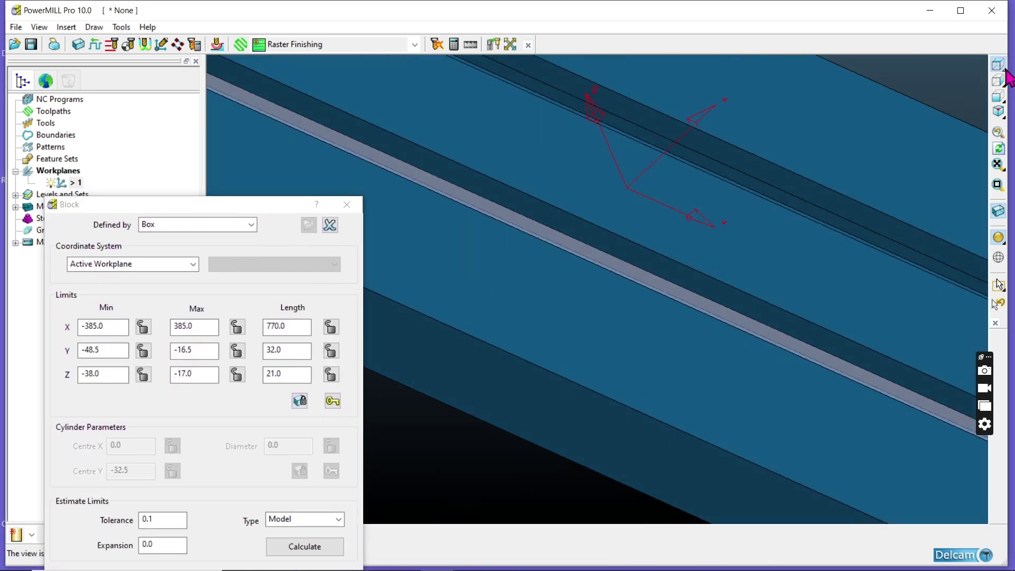
pyautogui.moveTo(734, 365); pyautogui.dragTo(774, 302, button='middle')
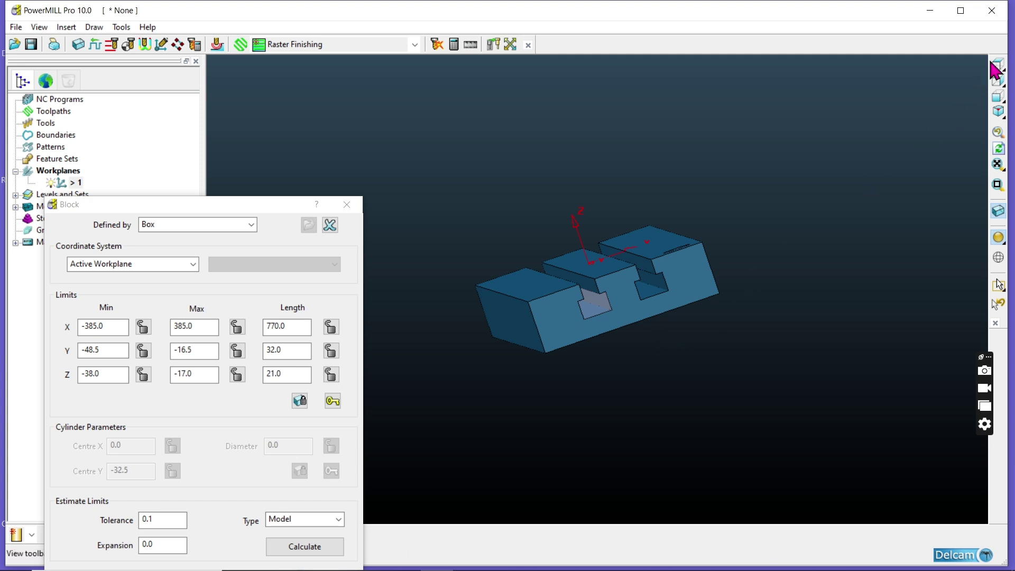
pyautogui.click(996, 80)
pyautogui.scroll(-5, 612, 306)
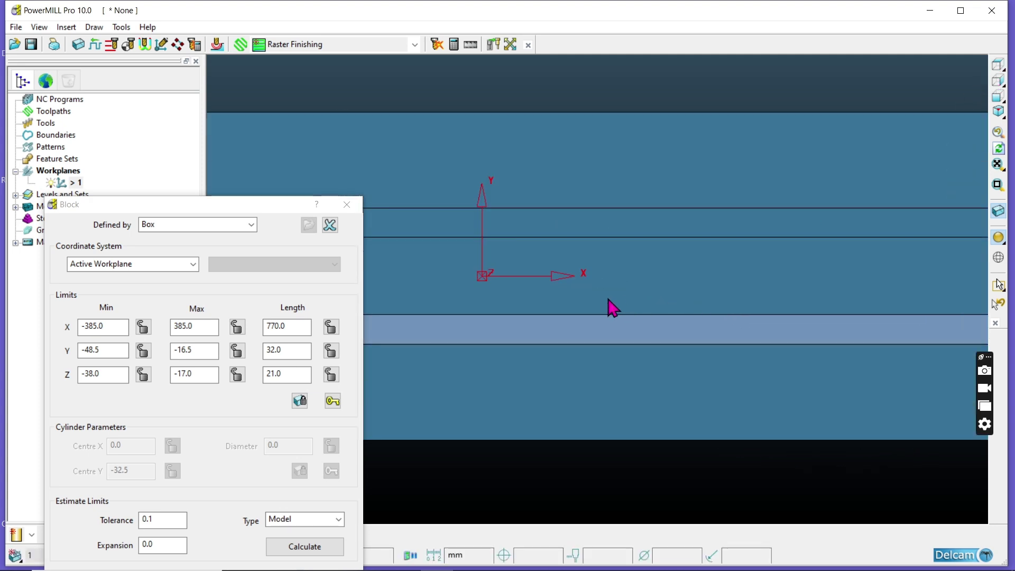
pyautogui.moveTo(673, 333); pyautogui.dragTo(472, 269, button='middle')
pyautogui.scroll(6, 753, 269)
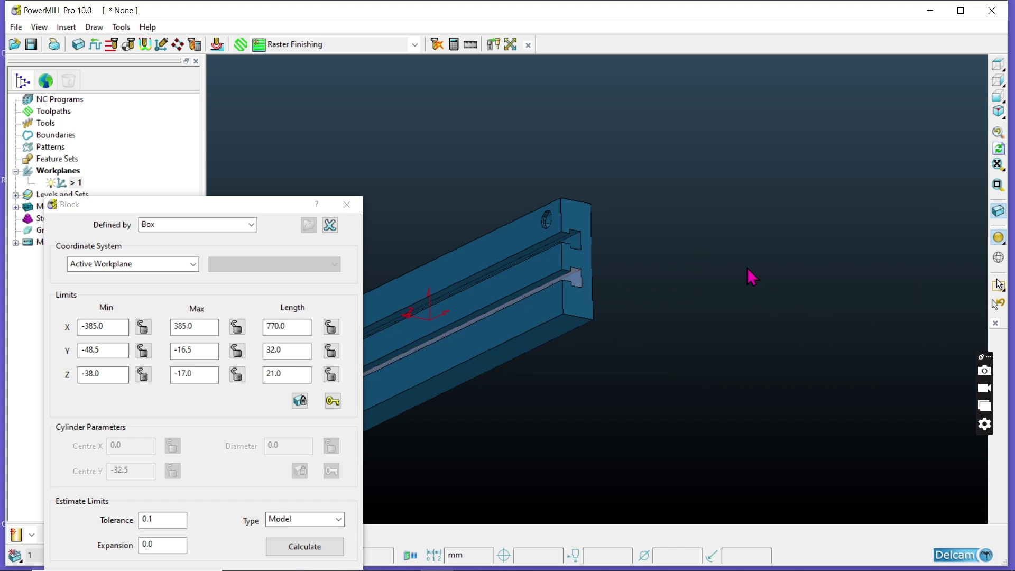
pyautogui.scroll(-3, 638, 319)
pyautogui.moveTo(553, 295); pyautogui.dragTo(541, 290, button='middle')
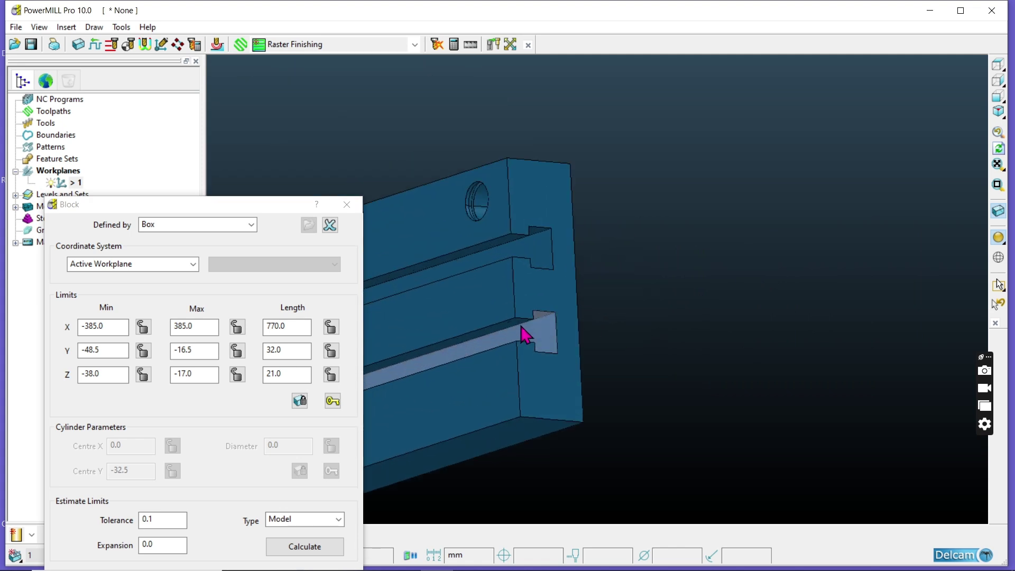
# Inspect the selected T-slot walls from the end and from above, and close the Block dialog
pyautogui.scroll(4, 568, 290)
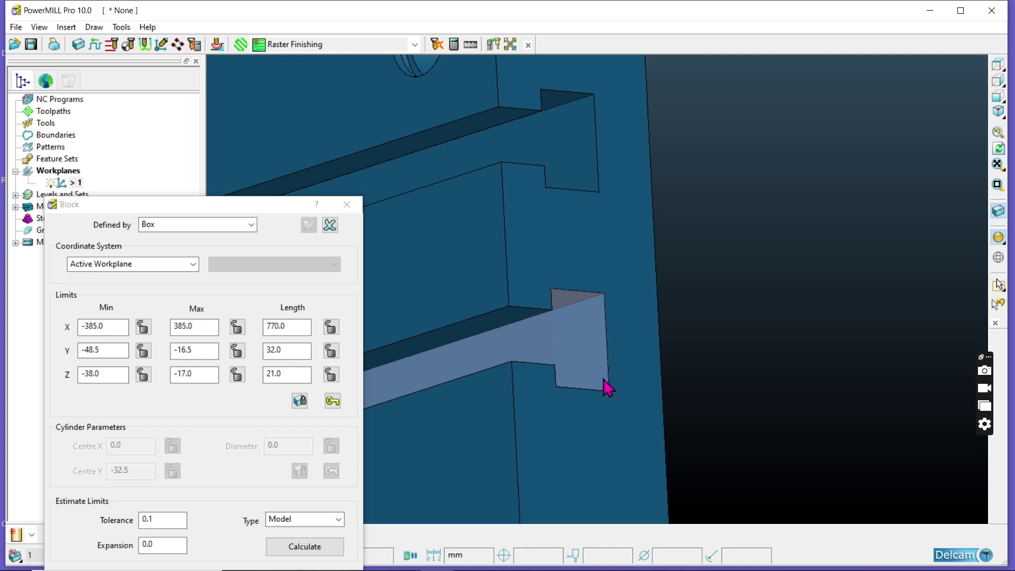
pyautogui.scroll(-2, 568, 382)
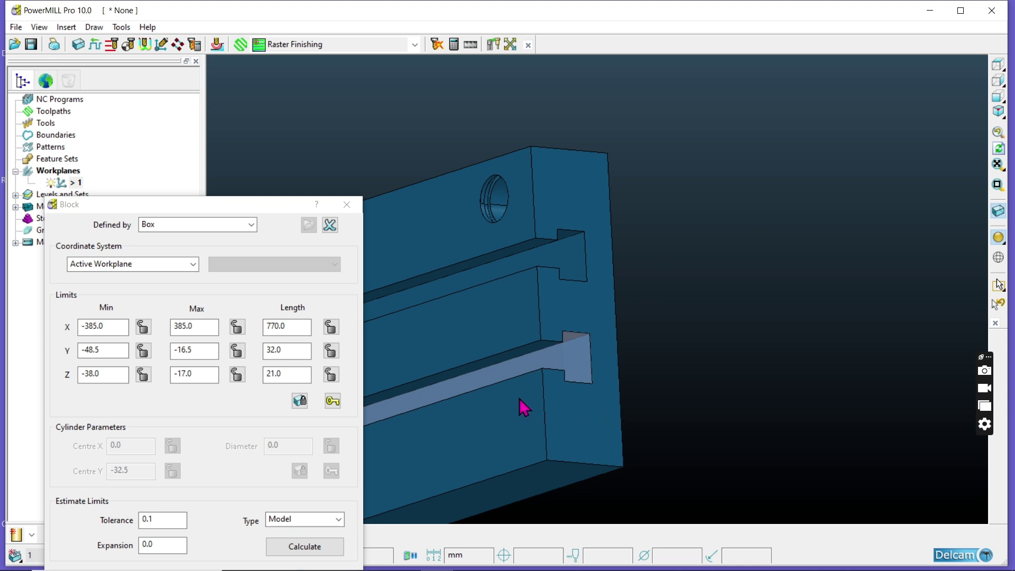
pyautogui.scroll(-5, 646, 361)
pyautogui.moveTo(628, 374); pyautogui.dragTo(699, 290, button='middle')
pyautogui.scroll(5, 699, 289)
pyautogui.moveTo(689, 333); pyautogui.dragTo(777, 318, button='middle')
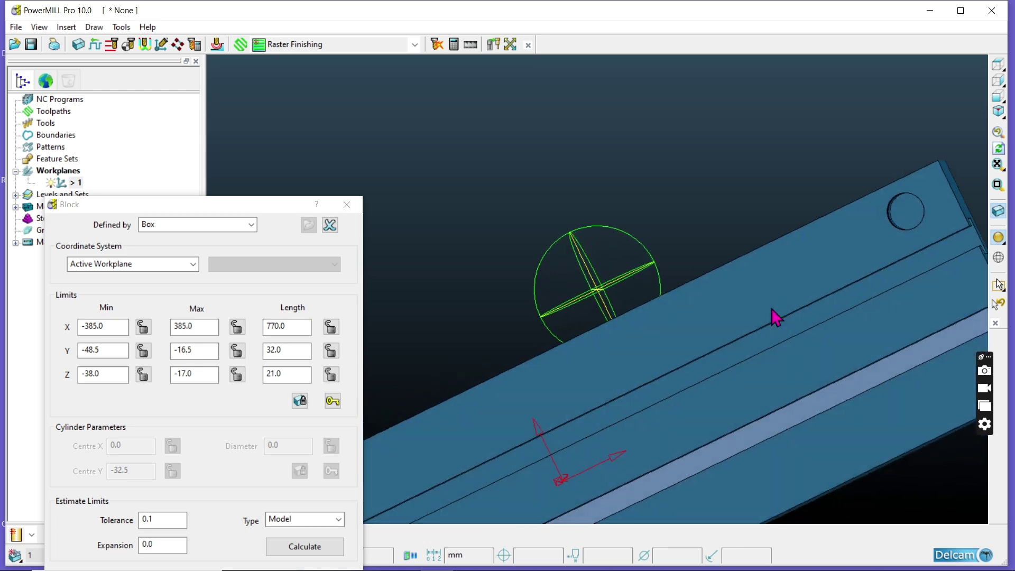
pyautogui.click(347, 204)
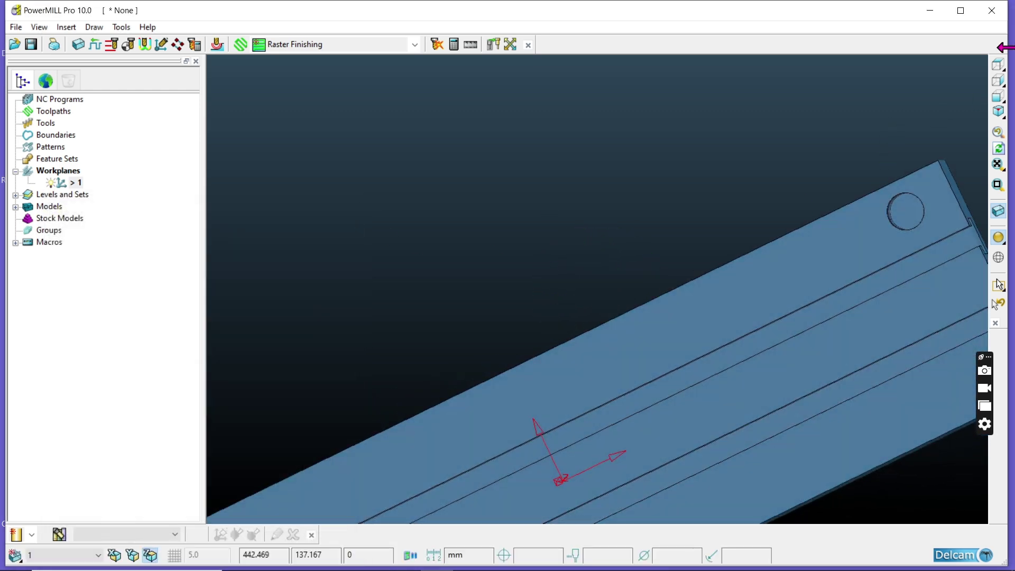
# Select the floor faces of both T-slots on the machine bed
pyautogui.click(999, 64)
pyautogui.moveTo(458, 297); pyautogui.dragTo(413, 361, button='middle')
pyautogui.scroll(2, 465, 399)
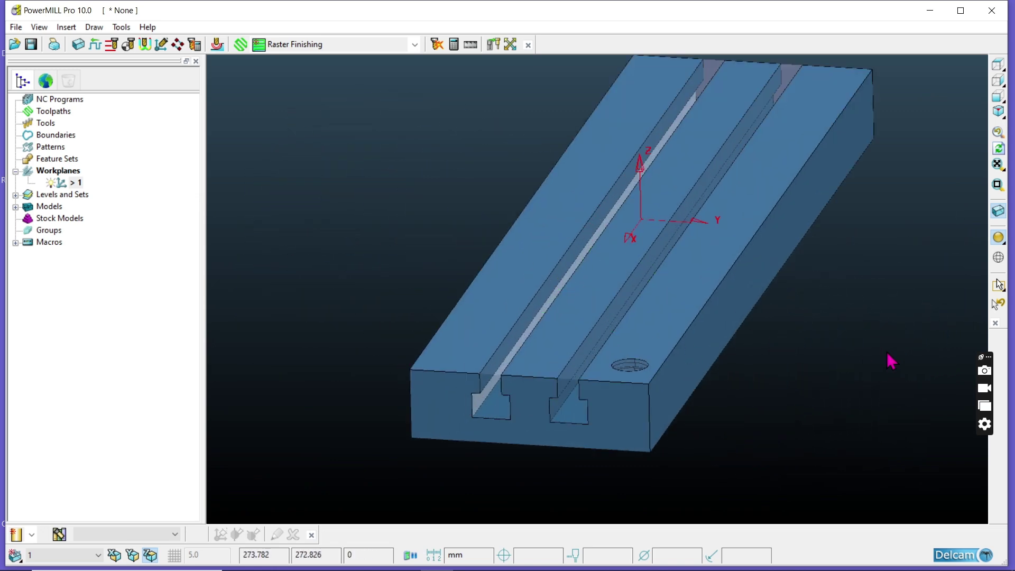
pyautogui.scroll(3, 492, 423)
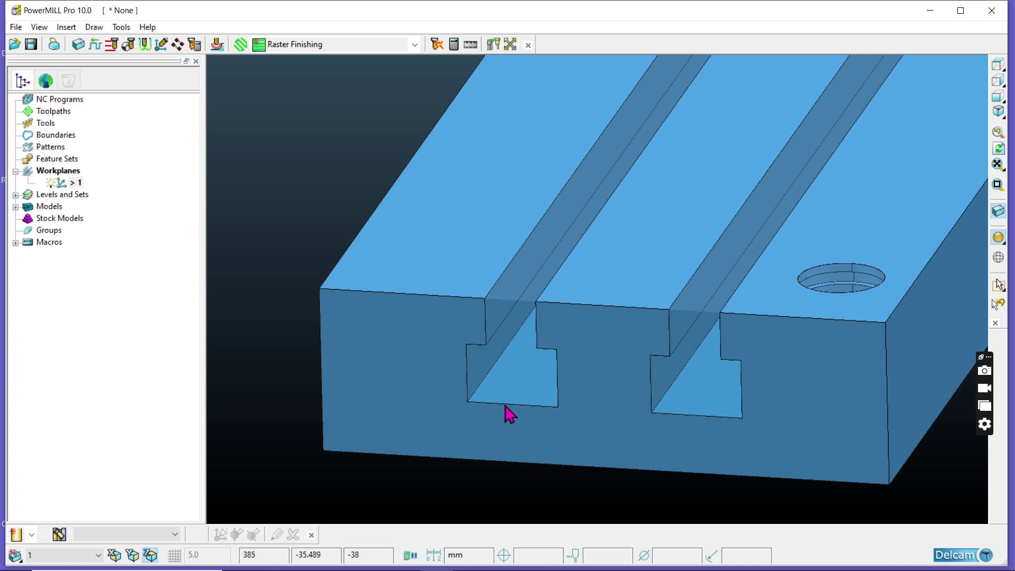
pyautogui.scroll(2, 508, 389)
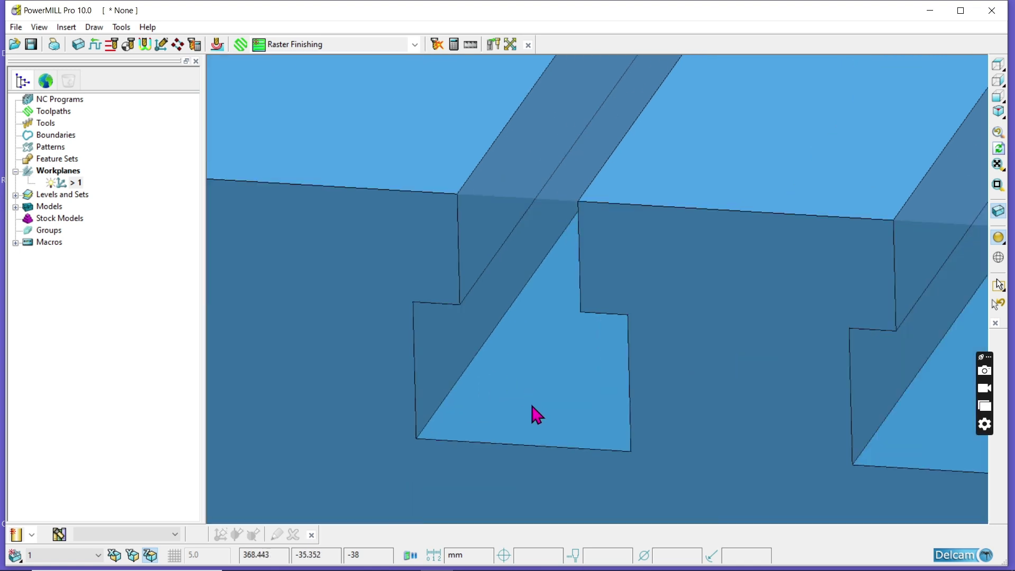
pyautogui.scroll(-4, 510, 397)
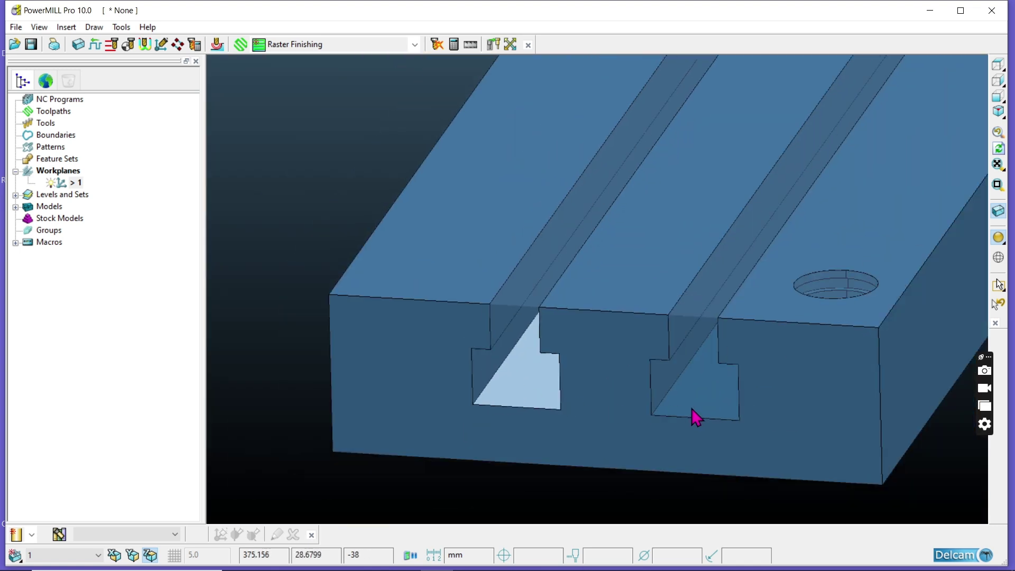
pyautogui.scroll(3, 720, 415)
pyautogui.scroll(-5, 698, 415)
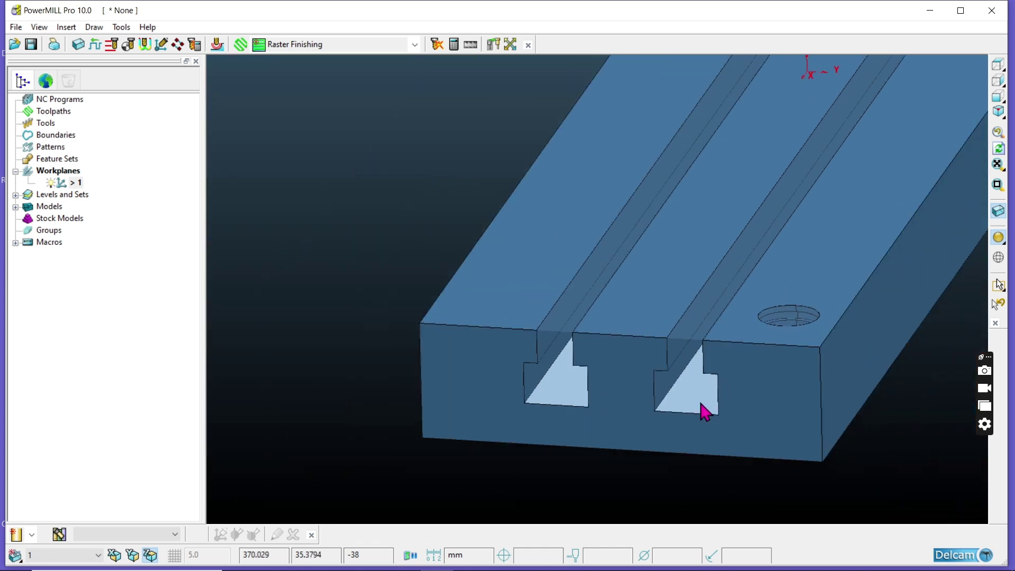
pyautogui.moveTo(568, 382); pyautogui.dragTo(482, 387, button='middle')
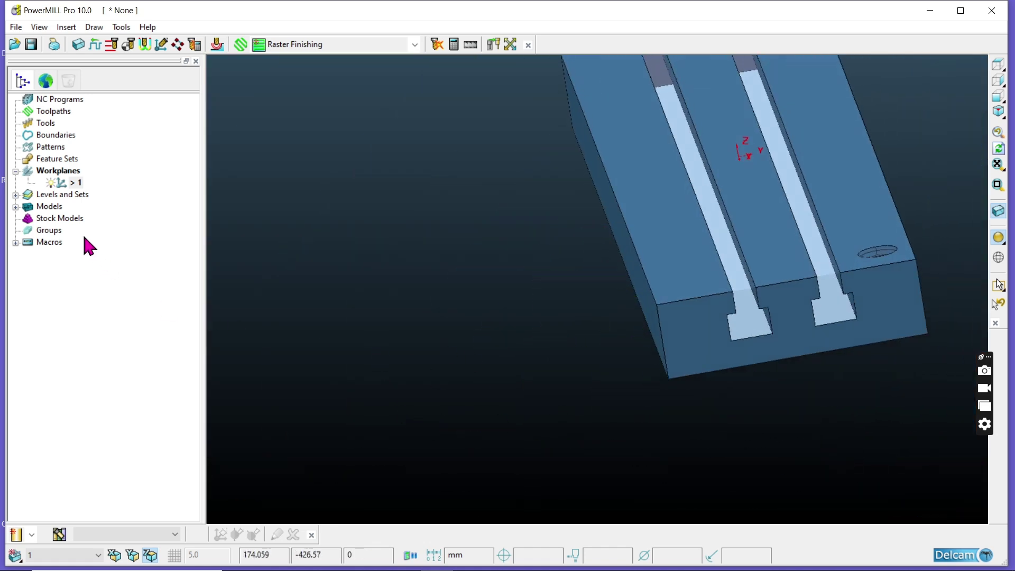
# Create a pattern, insert the outlines of the selected T-slot floors from the model, and clear the face selection
pyautogui.rightClick(53, 150)
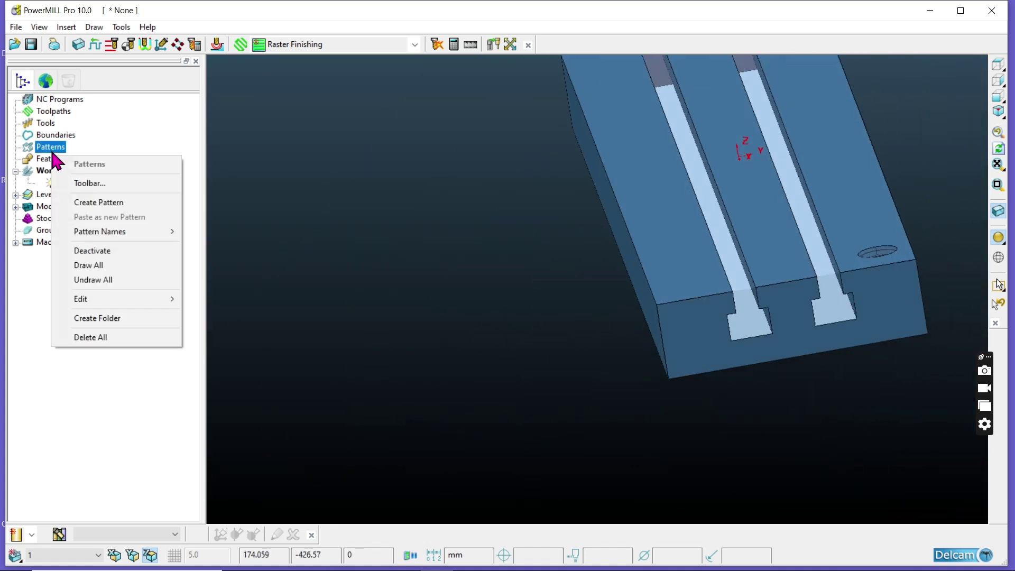
pyautogui.click(102, 202)
pyautogui.click(16, 148)
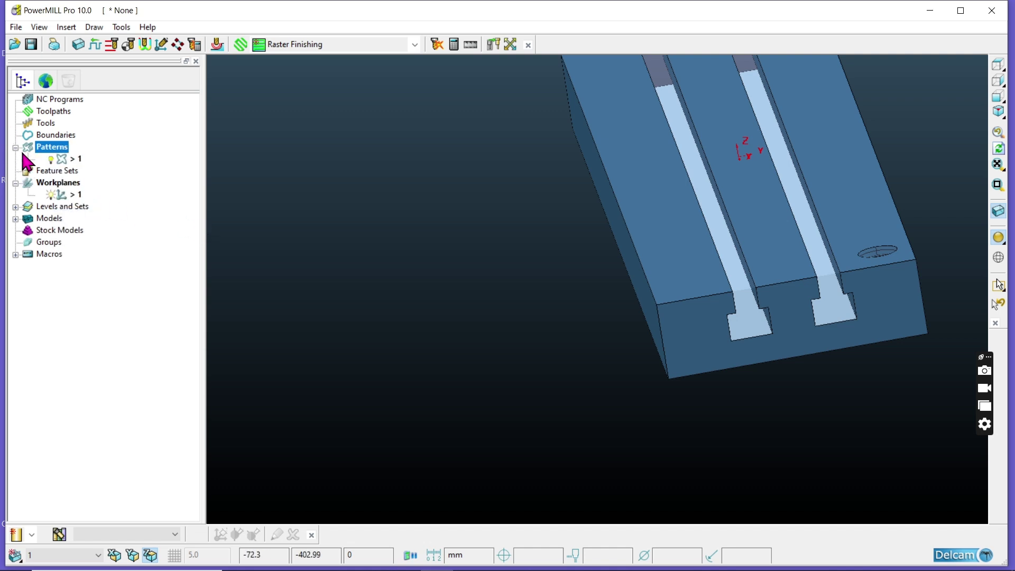
pyautogui.rightClick(62, 161)
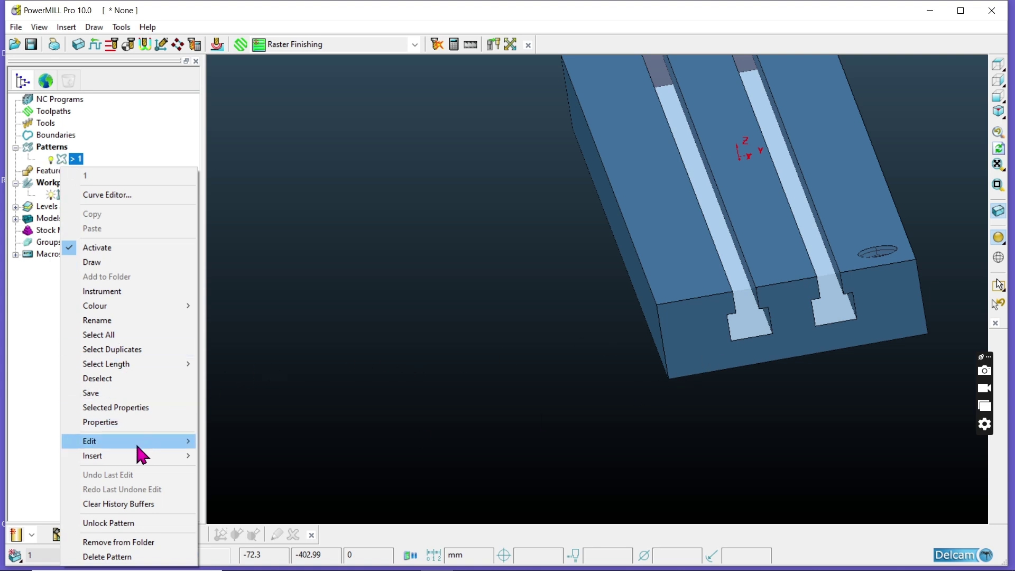
pyautogui.moveTo(139, 456)
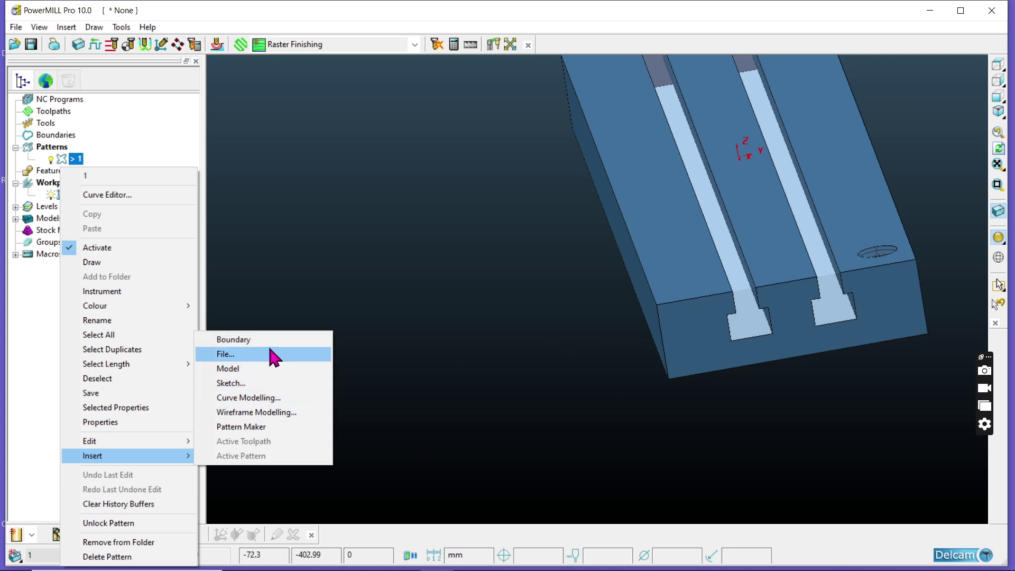
pyautogui.click(260, 369)
pyautogui.click(456, 345)
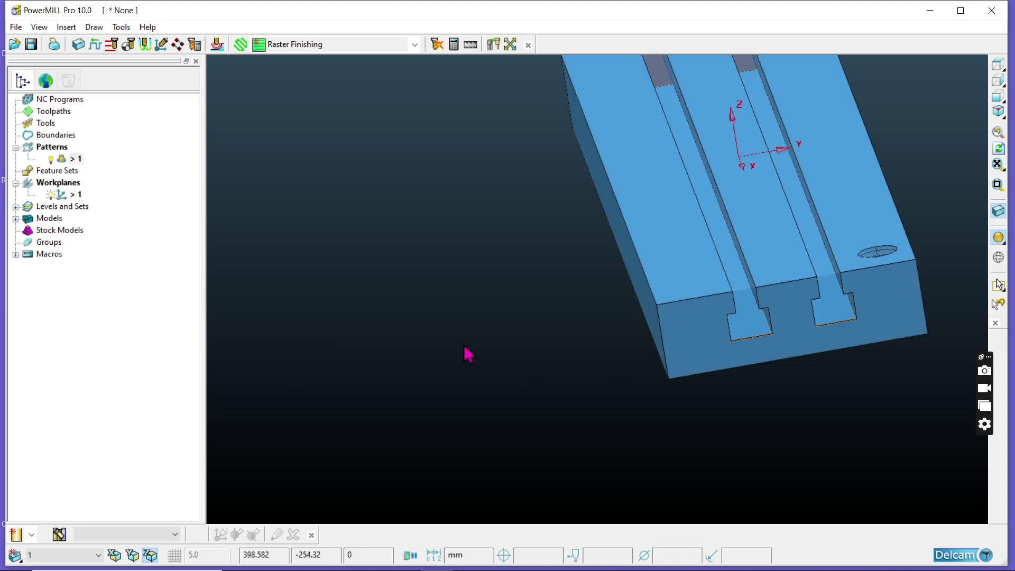
# Select the floor of the T-slot on the negative Y side and create a second, empty pattern
pyautogui.scroll(4, 738, 325)
pyautogui.click(997, 240)
pyautogui.click(996, 241)
pyautogui.click(735, 312)
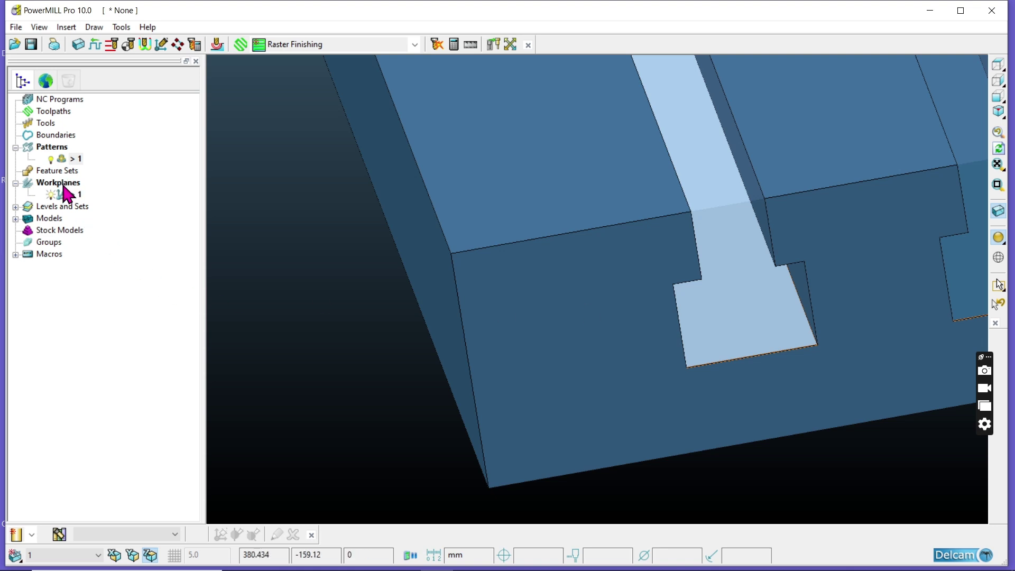
pyautogui.rightClick(53, 151)
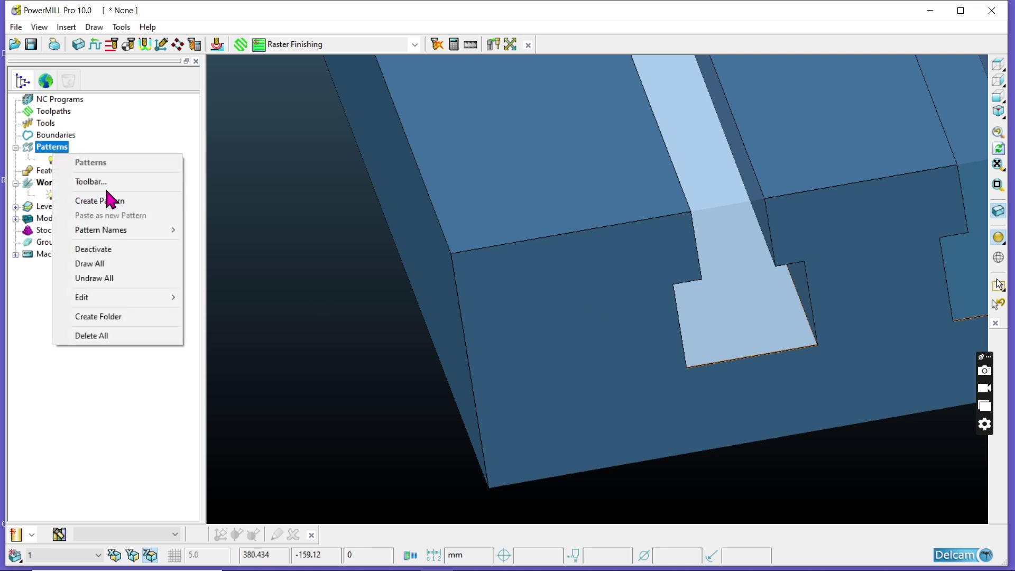
pyautogui.click(125, 199)
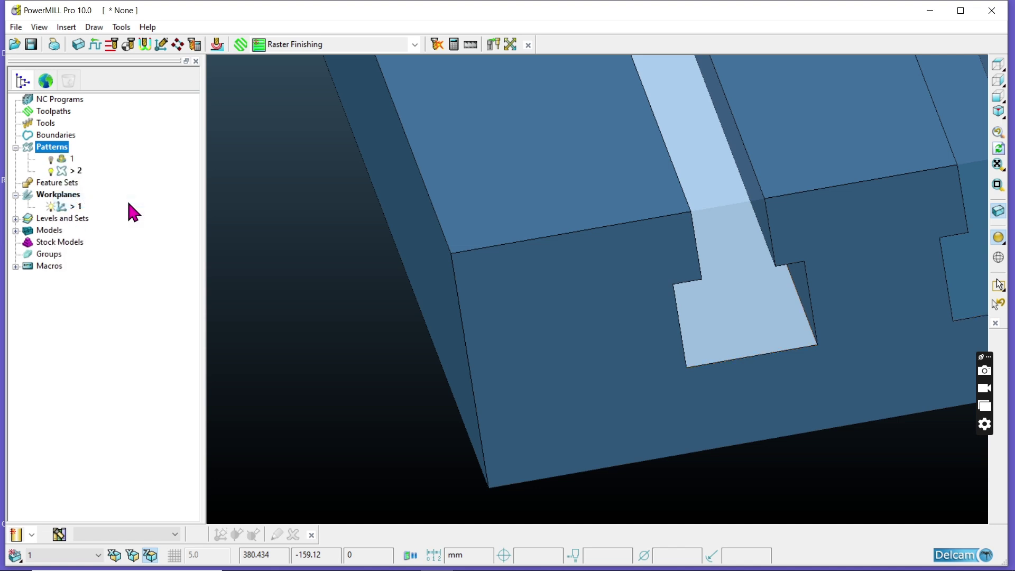
pyautogui.rightClick(61, 172)
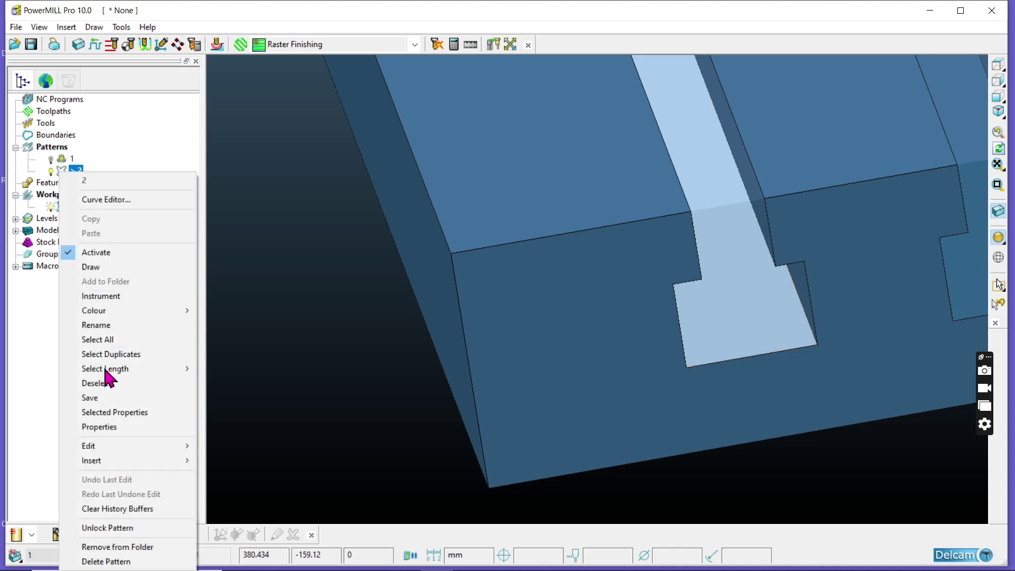
pyautogui.click(244, 285)
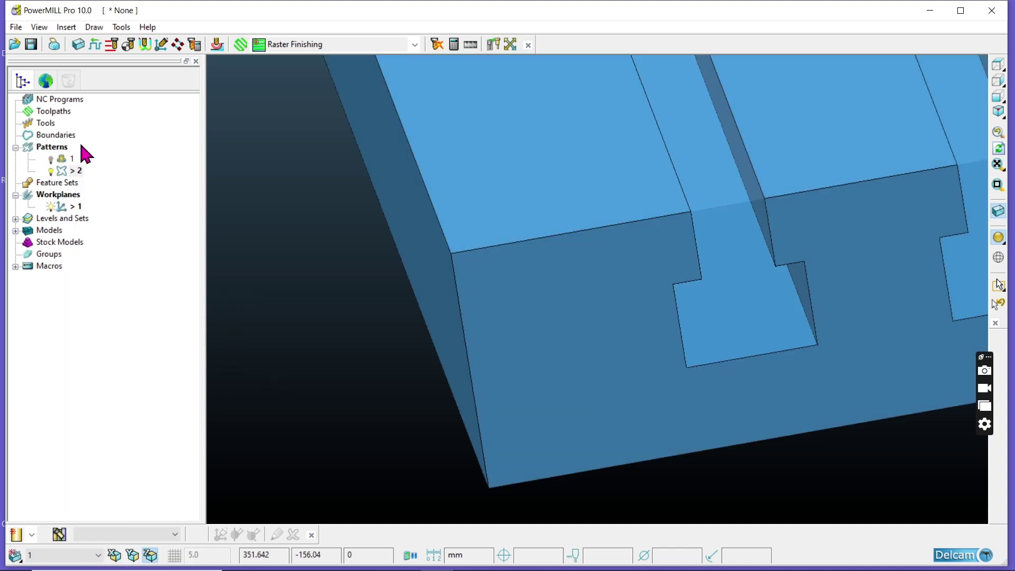
# Create a user-defined boundary from the model using only the floor face of the T-slot on the negative Y side
pyautogui.click(727, 295)
pyautogui.rightClick(56, 135)
pyautogui.moveTo(132, 186)
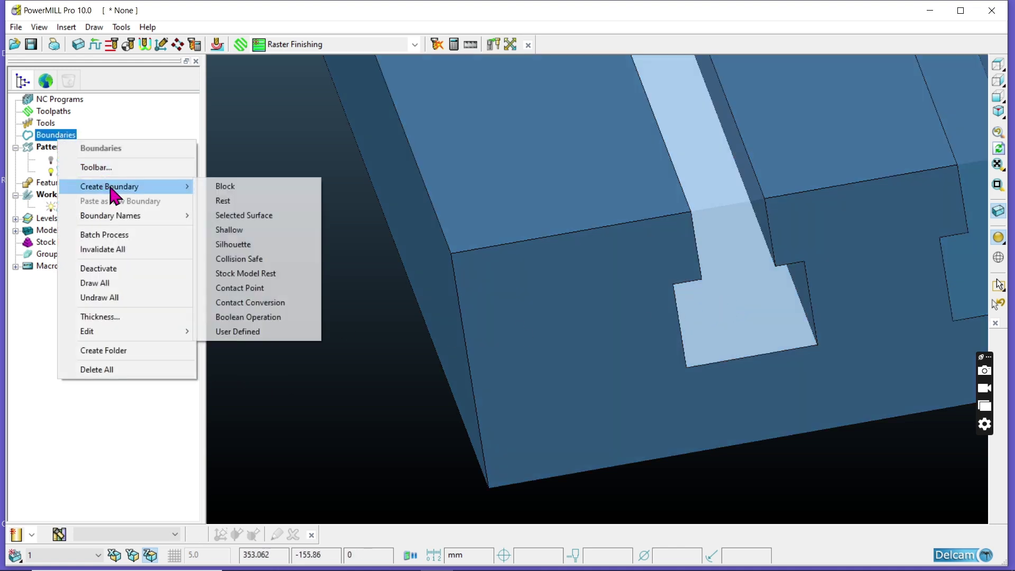
pyautogui.click(248, 335)
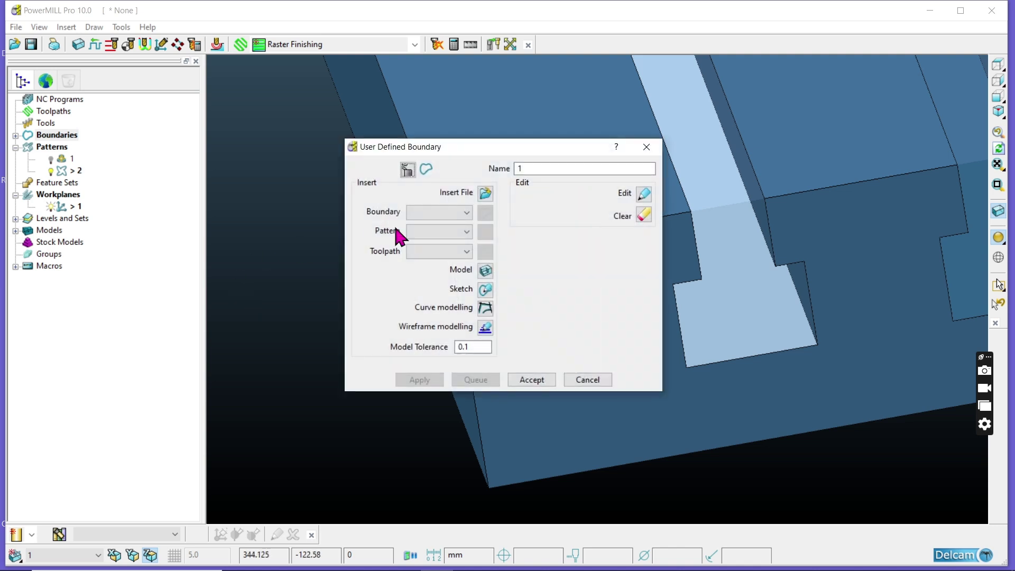
pyautogui.click(492, 272)
pyautogui.click(512, 383)
pyautogui.click(286, 322)
pyautogui.scroll(-3, 678, 327)
pyautogui.scroll(-2, 680, 335)
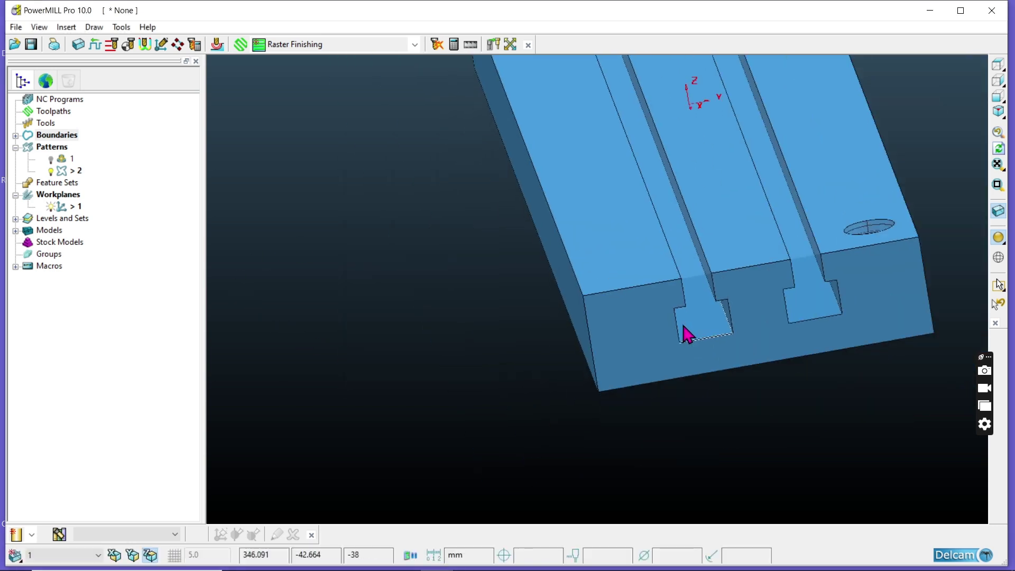
# Create a third pattern and insert the slot-floor boundary into it
pyautogui.rightClick(52, 148)
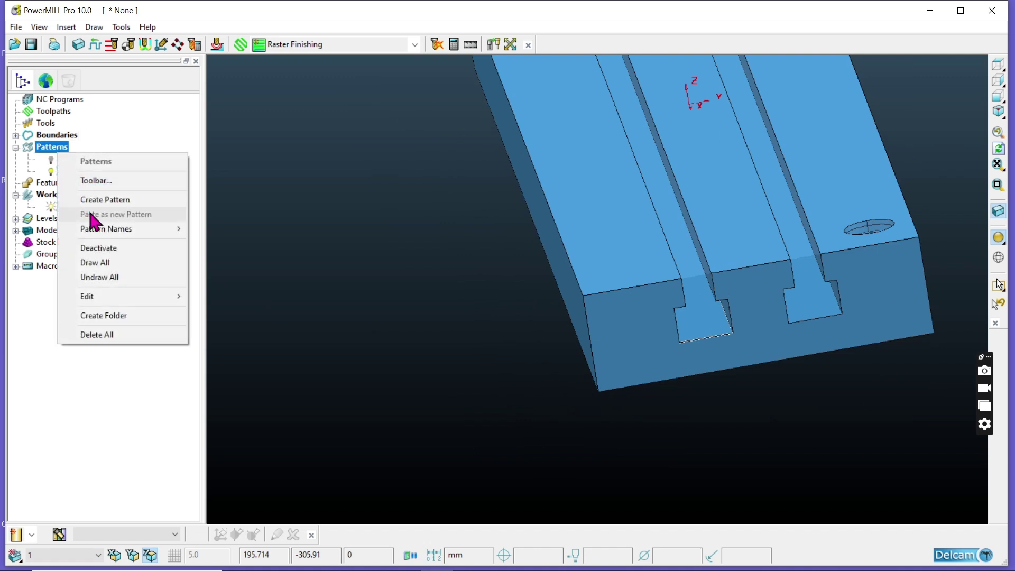
pyautogui.click(129, 201)
pyautogui.rightClick(67, 184)
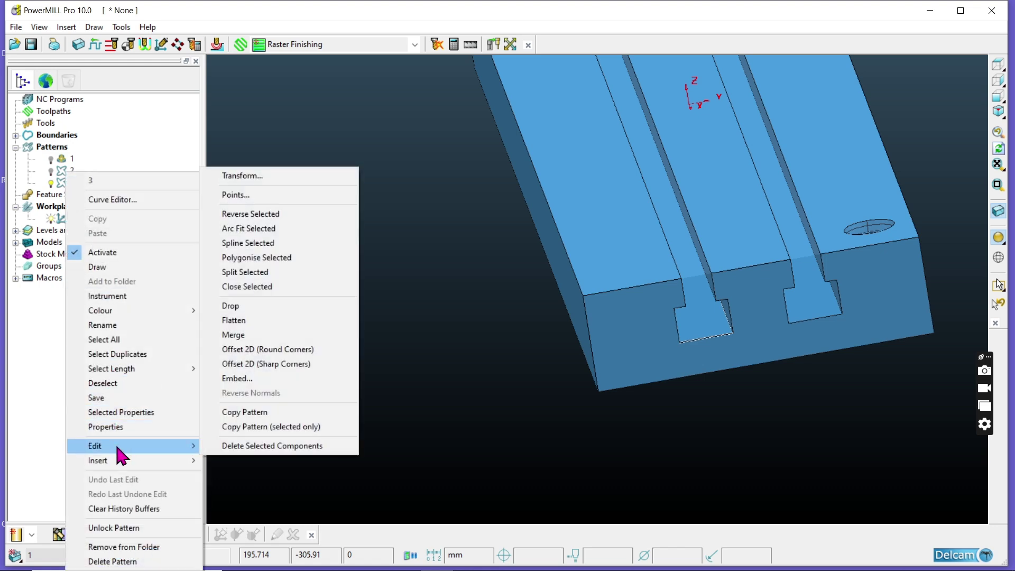
pyautogui.click(244, 350)
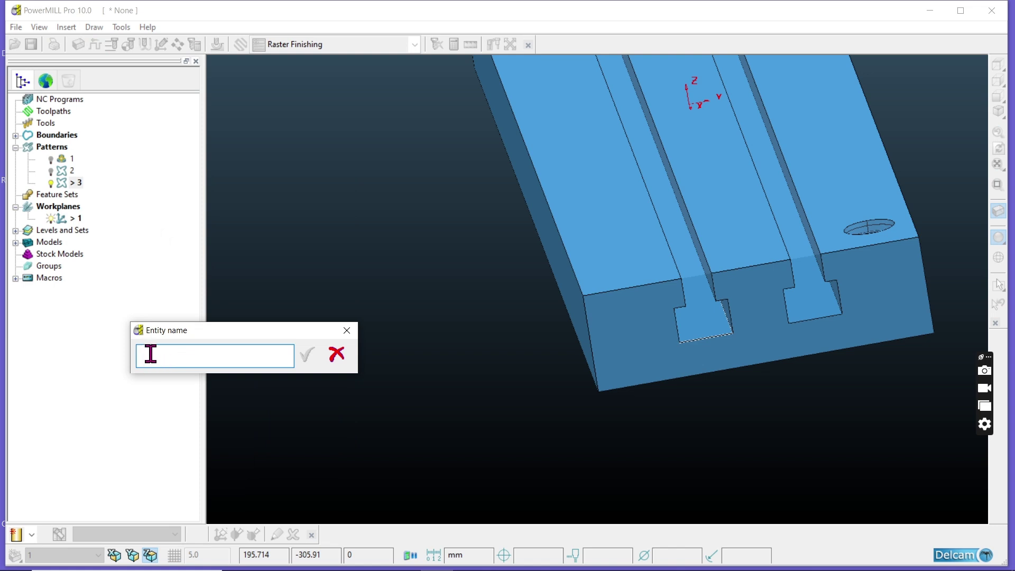
pyautogui.press('Return')
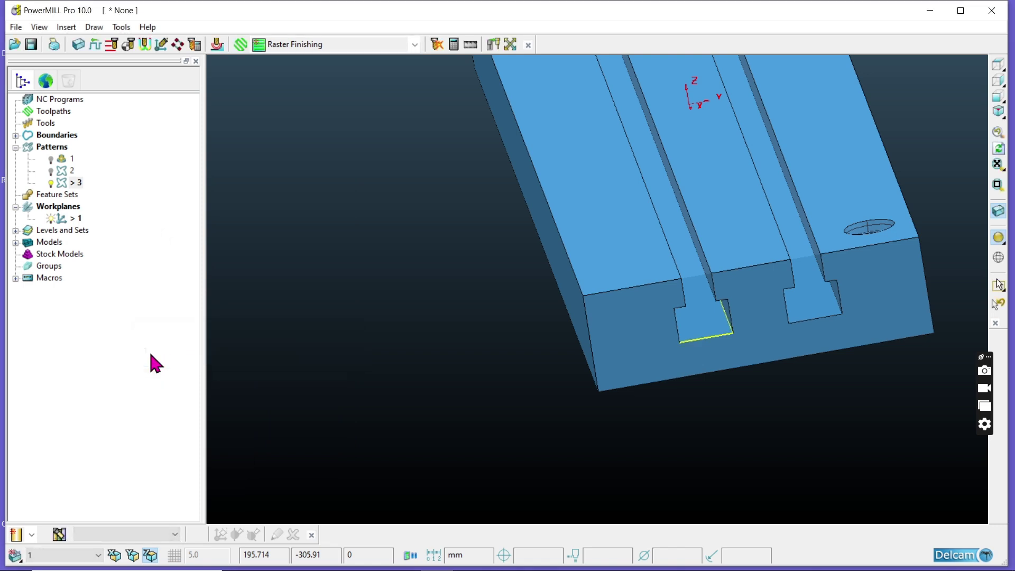
# Turn off the model shading and hide the slot-floor boundary, leaving the third pattern displayed
pyautogui.click(999, 238)
pyautogui.scroll(3, 791, 304)
pyautogui.scroll(2, 794, 314)
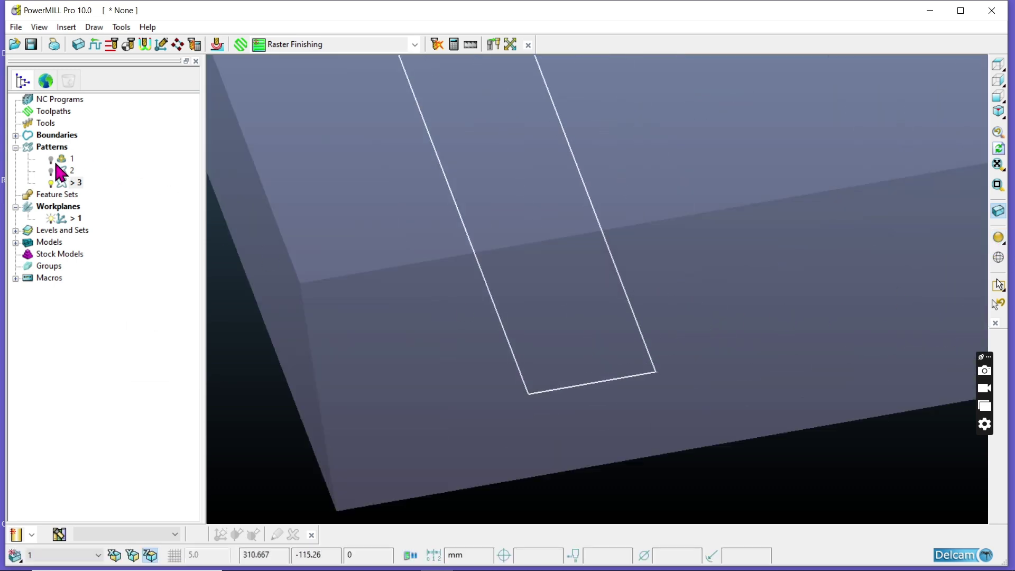
pyautogui.click(16, 136)
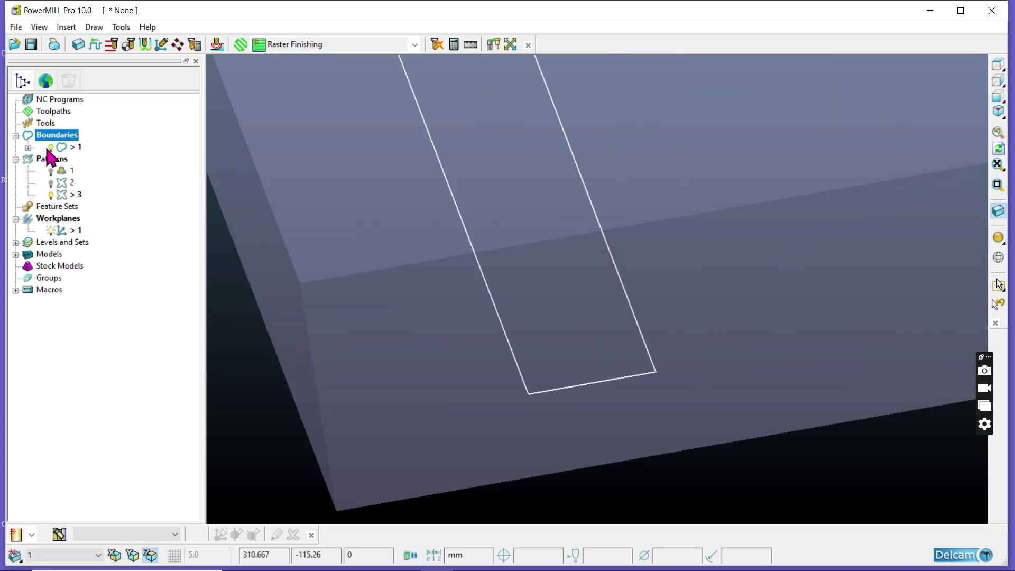
pyautogui.click(49, 149)
pyautogui.click(51, 148)
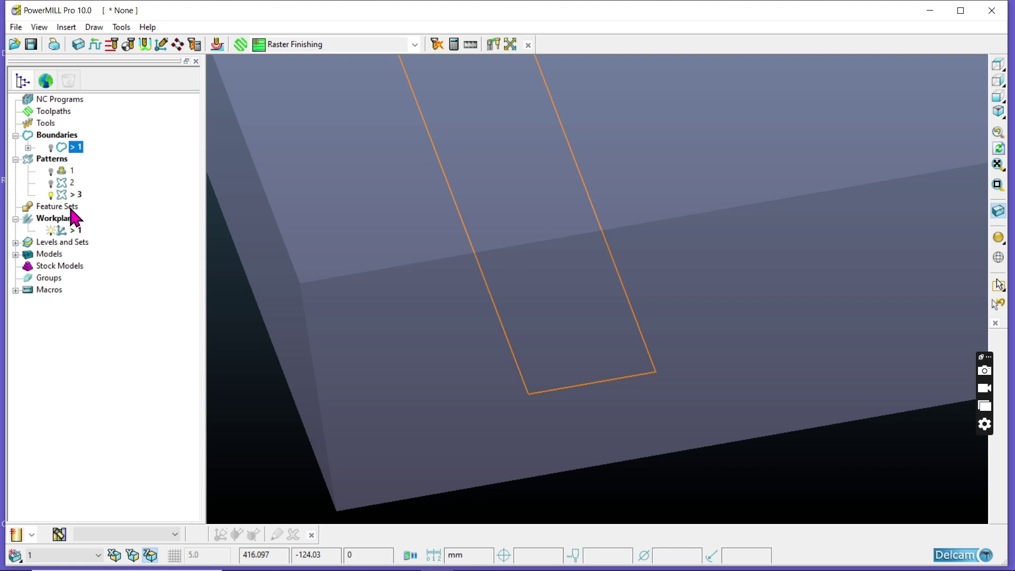
# Delete the slot-floor boundary and patterns 3 and 2
pyautogui.rightClick(75, 151)
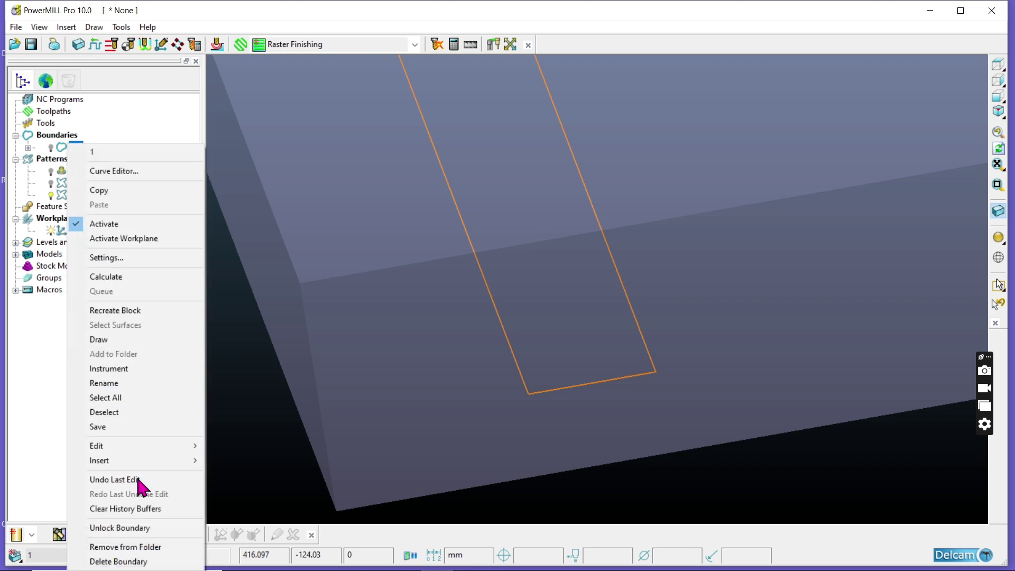
pyautogui.click(132, 563)
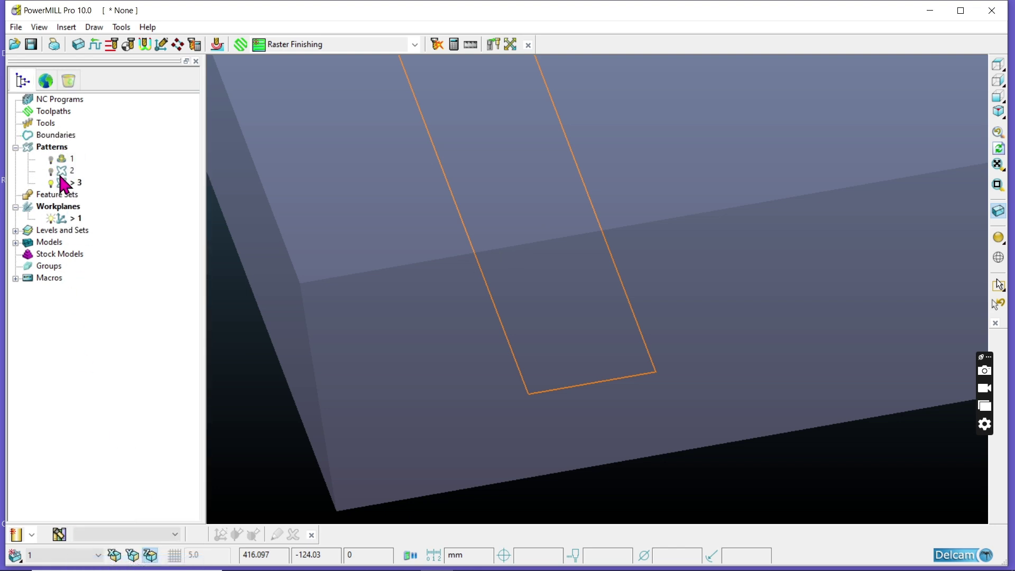
pyautogui.rightClick(62, 186)
pyautogui.click(106, 562)
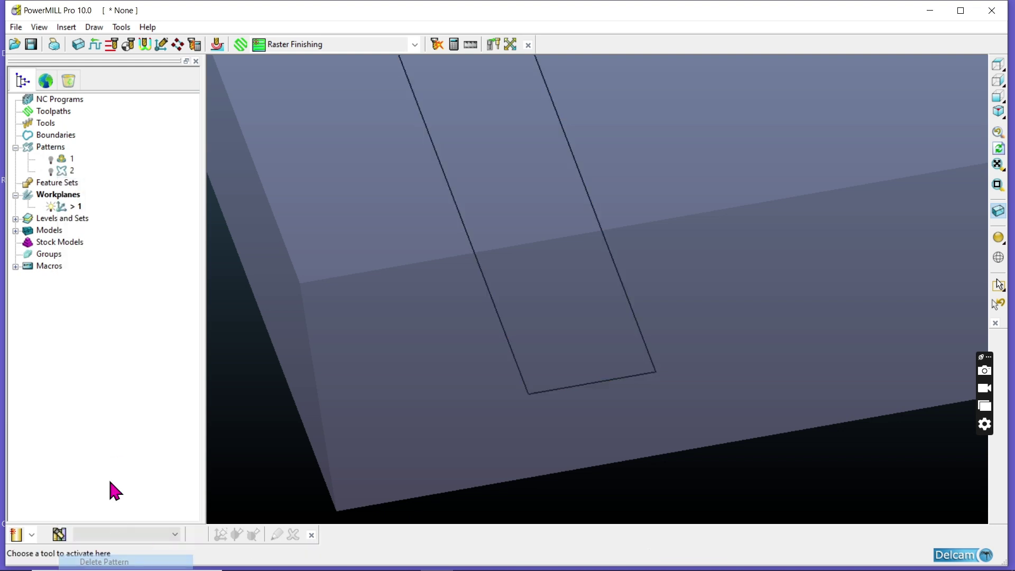
pyautogui.rightClick(72, 171)
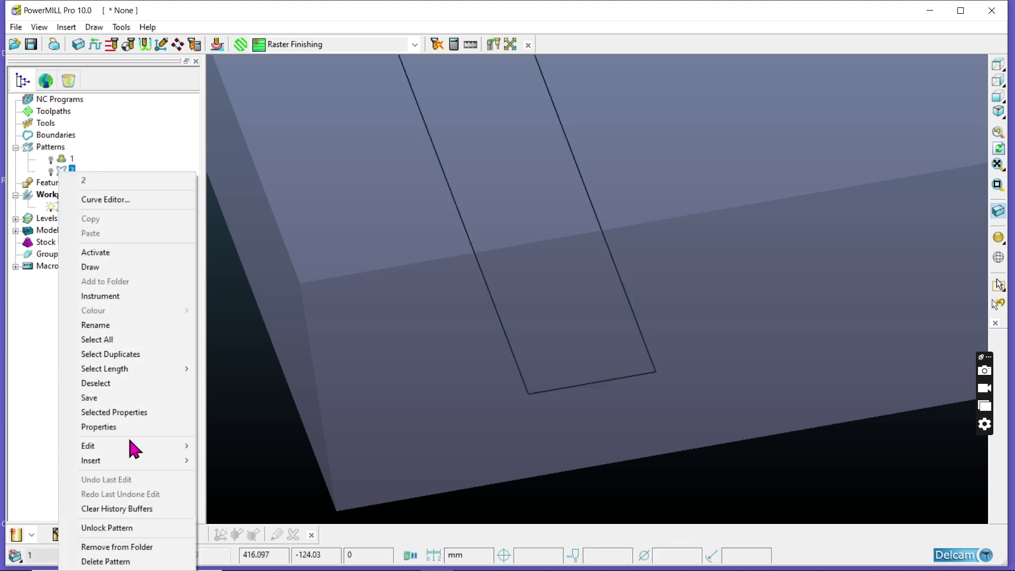
pyautogui.click(117, 562)
# Display pattern 1 with the outlines of both T-slot floors
pyautogui.rightClick(61, 163)
pyautogui.click(48, 159)
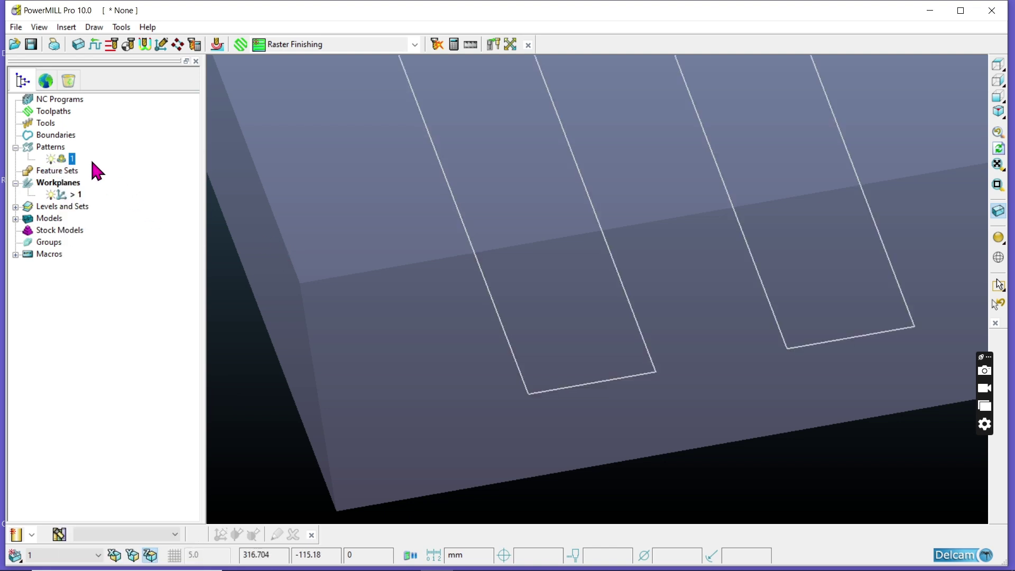
# Activate pattern 1
pyautogui.rightClick(69, 167)
pyautogui.click(101, 245)
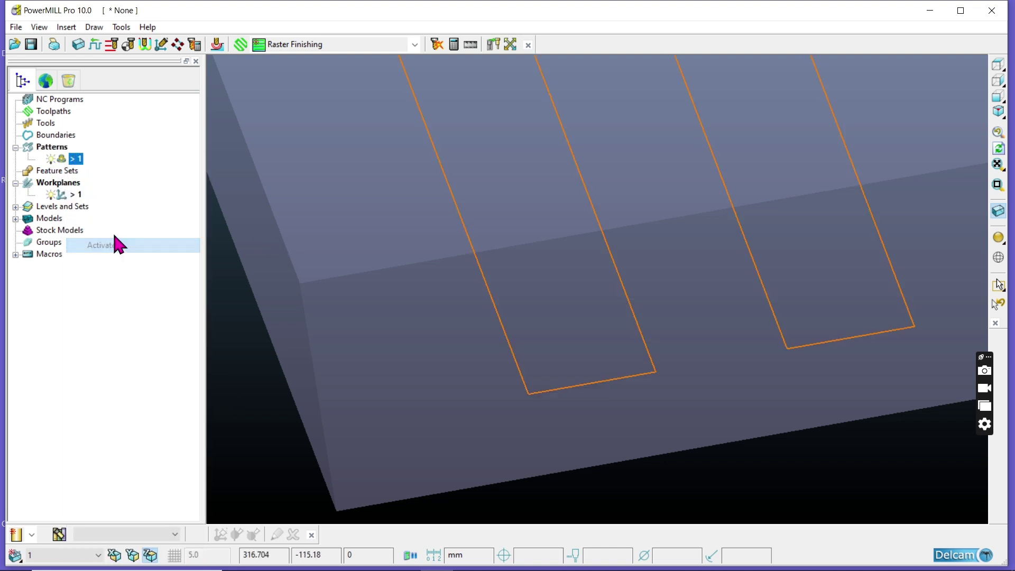
pyautogui.scroll(-3, 401, 302)
pyautogui.scroll(-3, 401, 301)
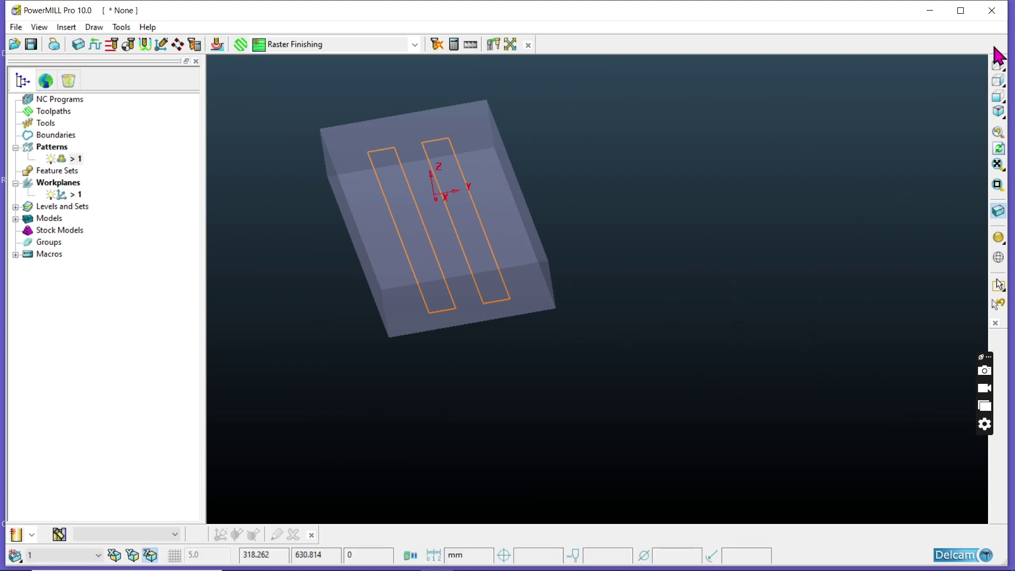
pyautogui.click(998, 64)
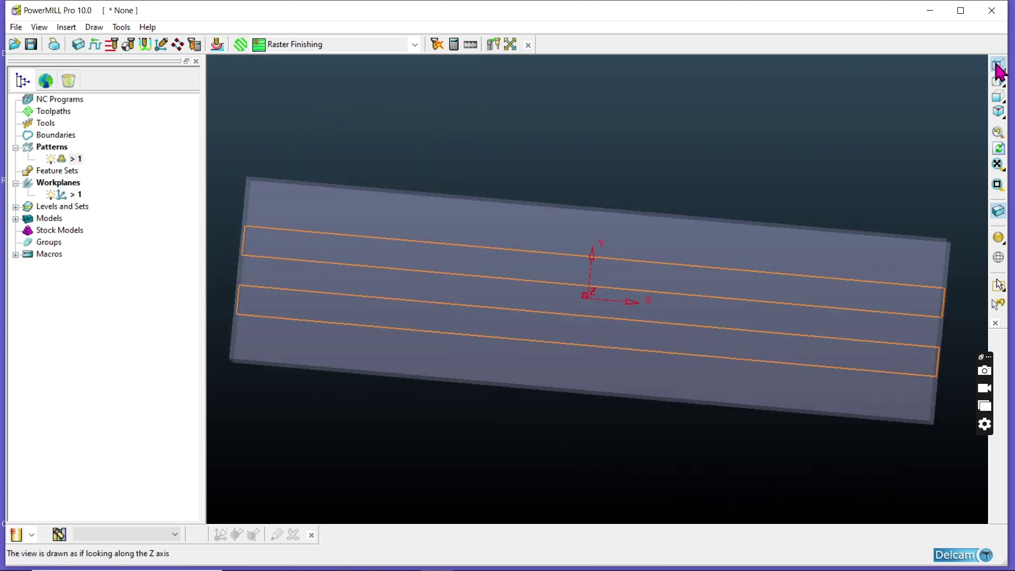
# Shade the model and measure the T-slot floor's width between the end corners of the upper outline
pyautogui.click(999, 239)
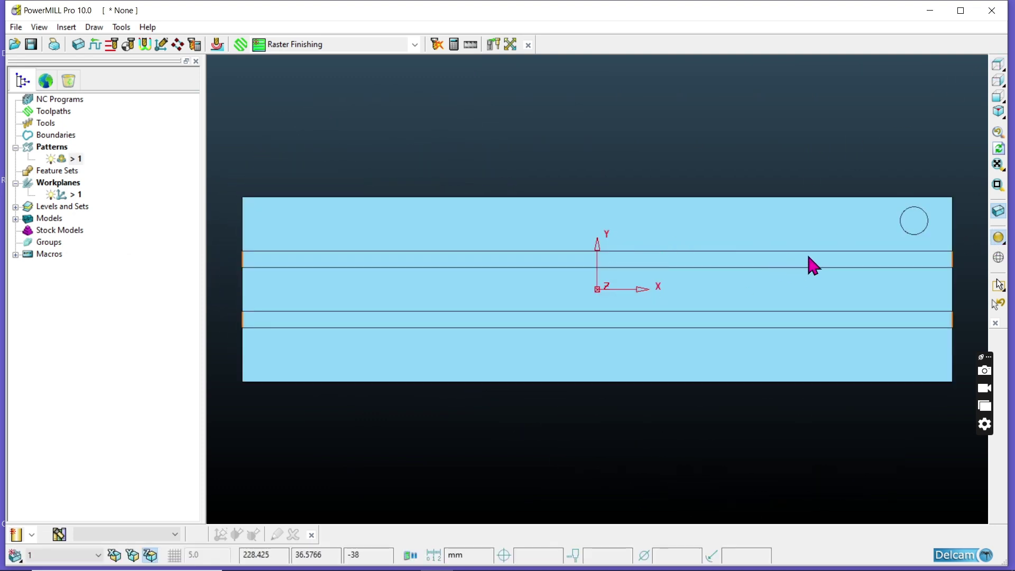
pyautogui.scroll(-2, 723, 217)
pyautogui.scroll(5, 537, 222)
pyautogui.moveTo(506, 275); pyautogui.dragTo(524, 224, button='middle')
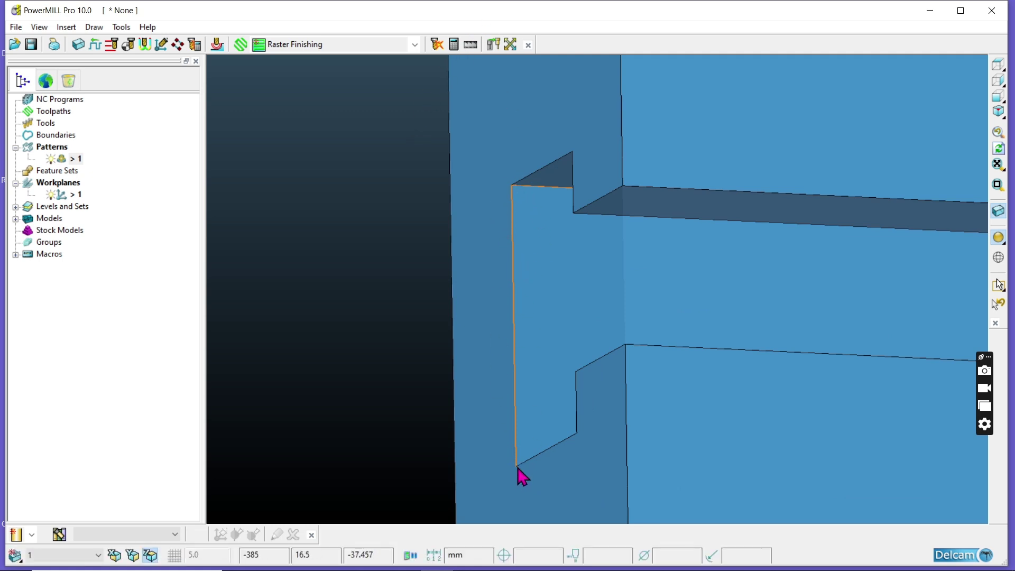
pyautogui.click(475, 47)
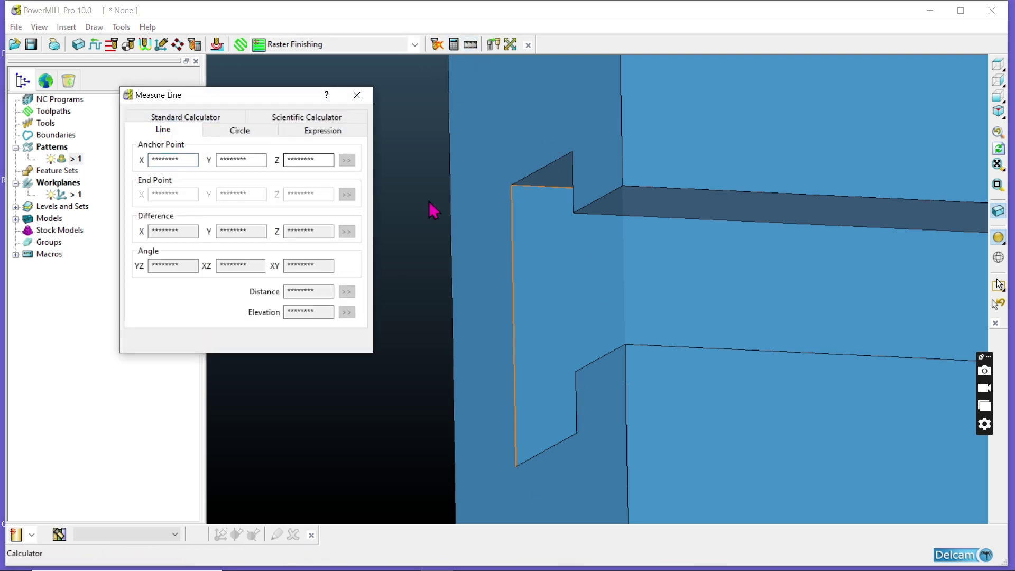
pyautogui.click(514, 197)
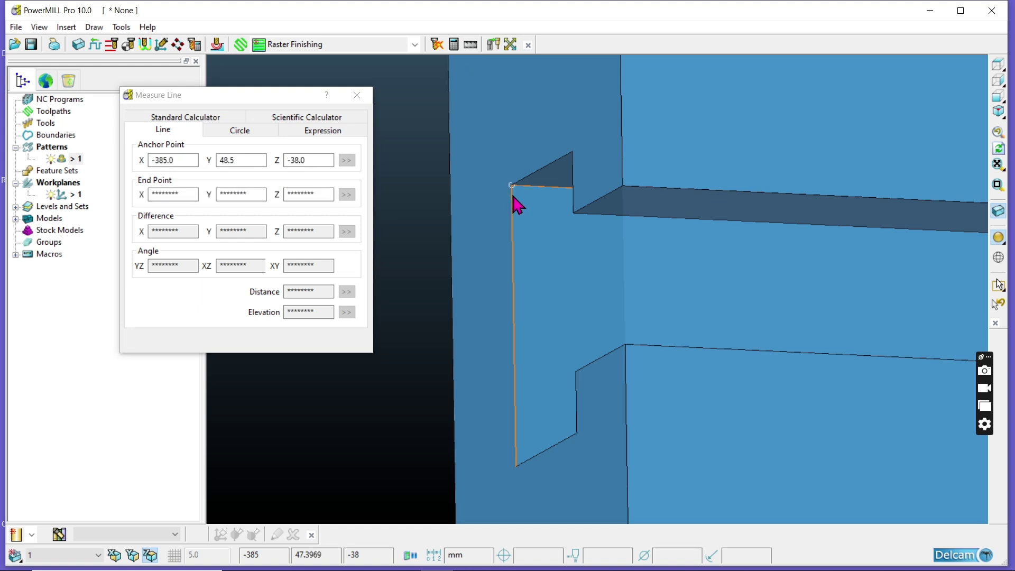
pyautogui.click(525, 478)
pyautogui.doubleClick(316, 293)
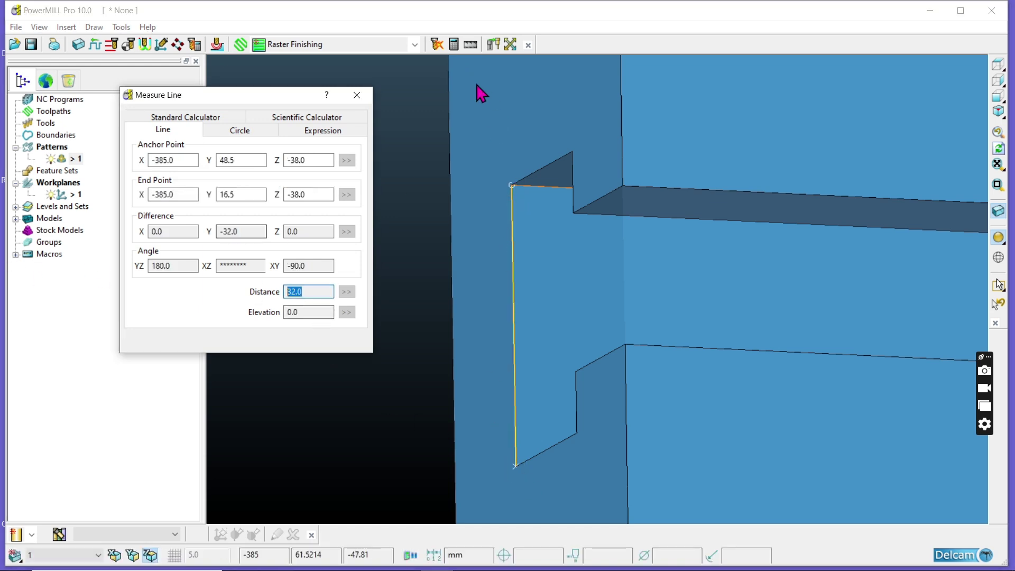
pyautogui.click(358, 99)
# Turn off the model shading and open pattern 1 in the Curve Editor
pyautogui.click(1000, 67)
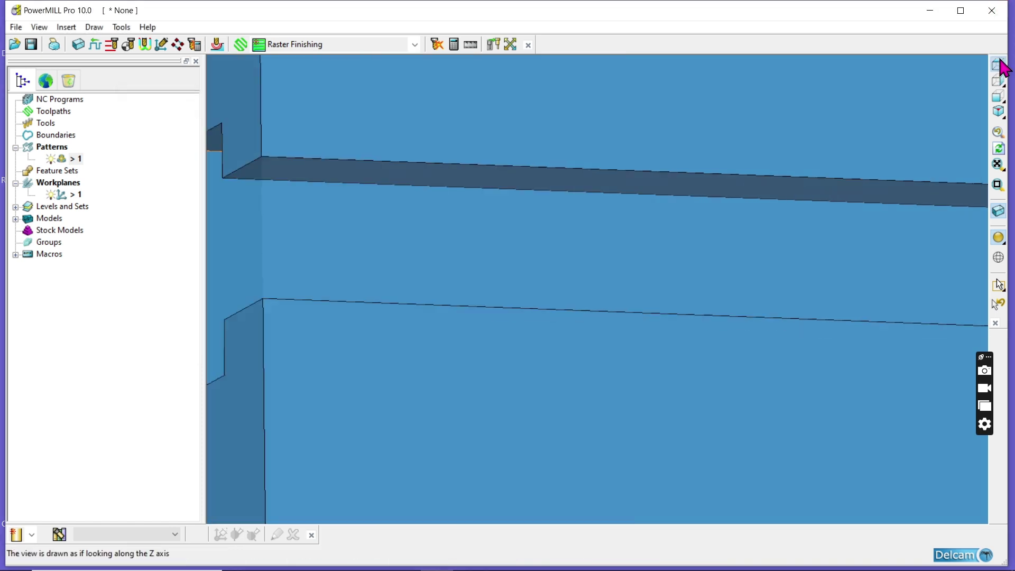
pyautogui.click(998, 243)
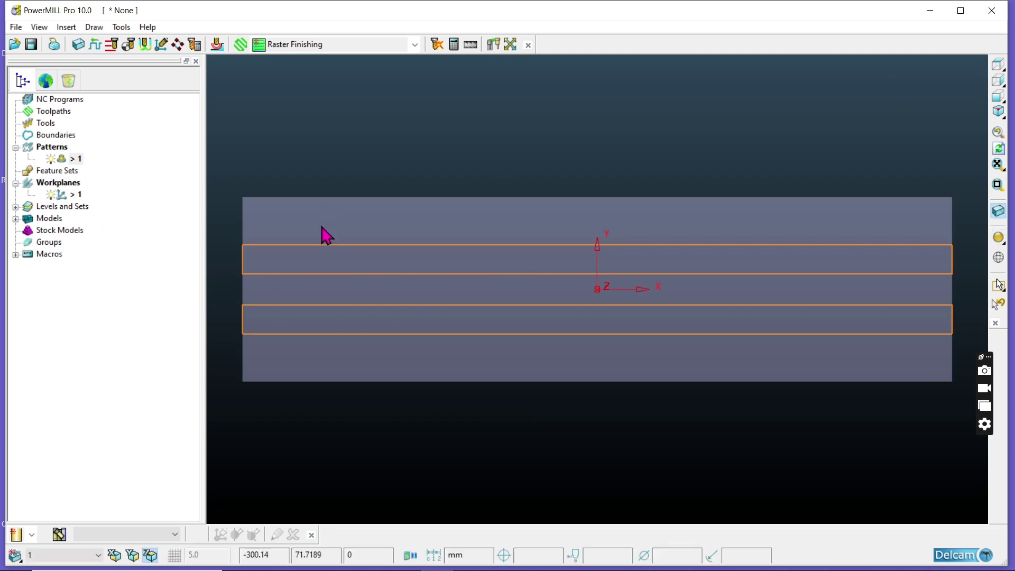
pyautogui.rightClick(320, 255)
pyautogui.click(355, 196)
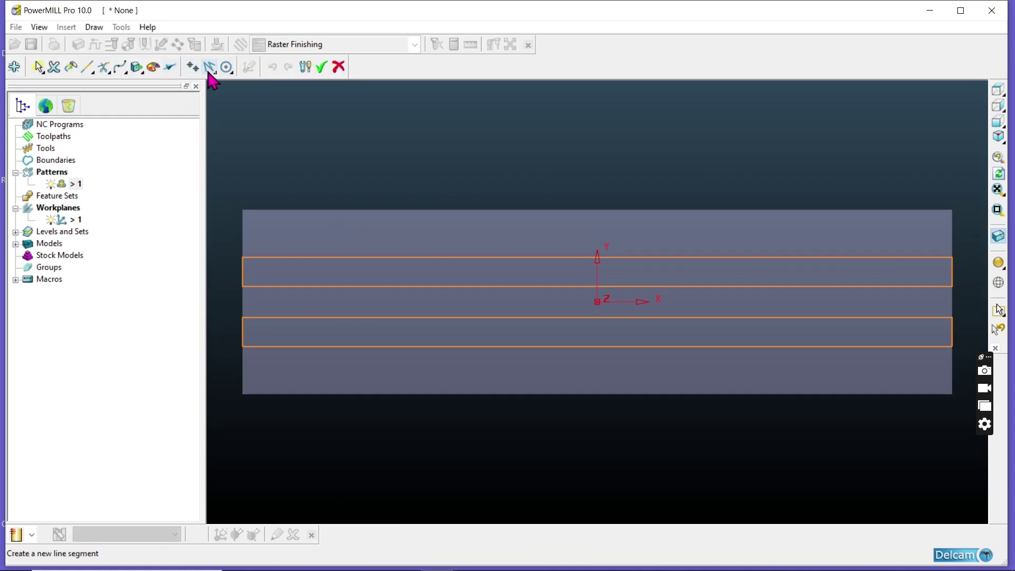
pyautogui.moveTo(216, 79)
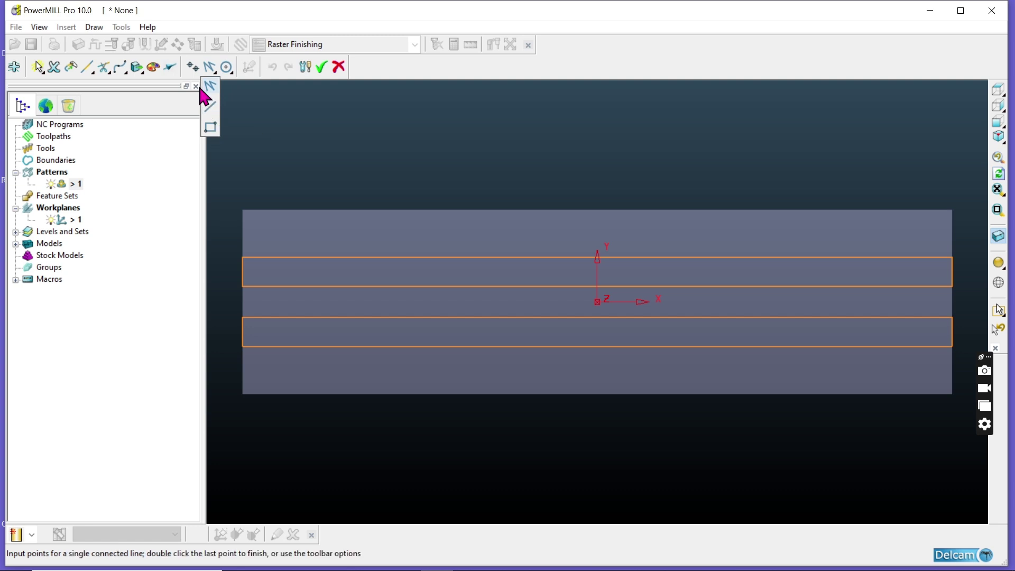
# Cut the short end lines off both ends of the upper slot outline, leaving its long lines
pyautogui.click(103, 68)
pyautogui.scroll(-2, 517, 249)
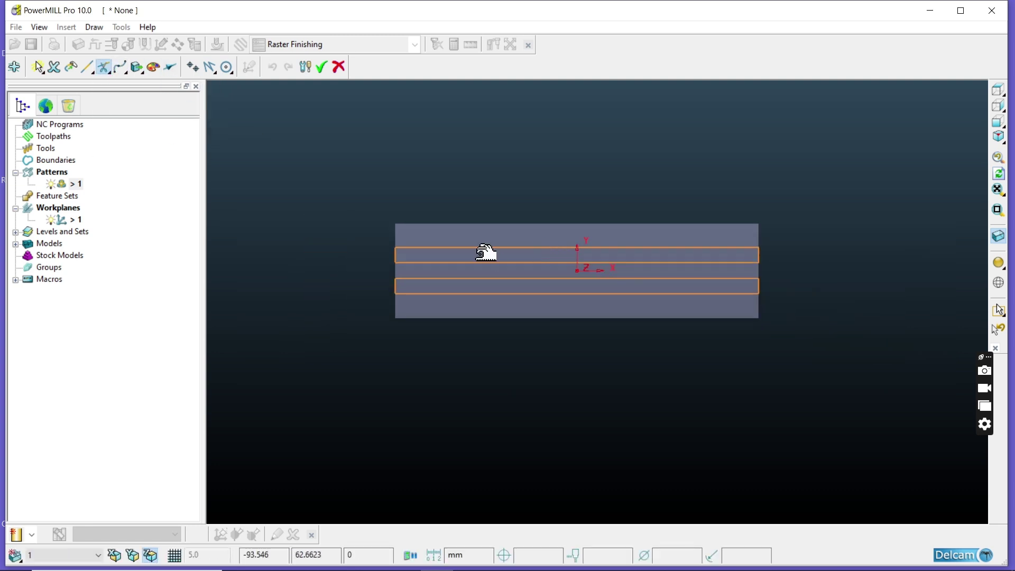
pyautogui.scroll(5, 499, 261)
pyautogui.click(369, 228)
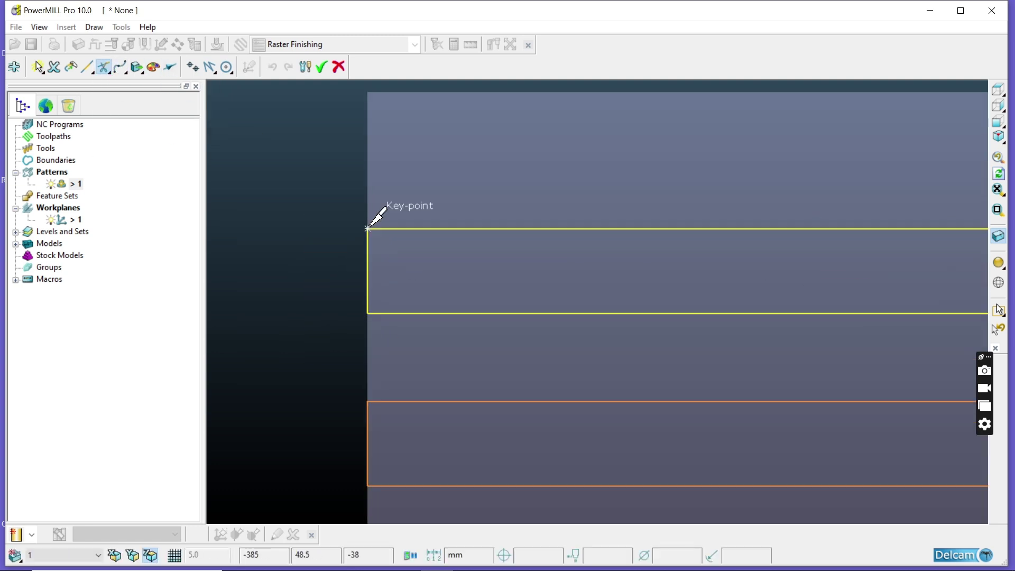
pyautogui.click(381, 306)
pyautogui.scroll(-2, 322, 278)
pyautogui.scroll(5, 854, 283)
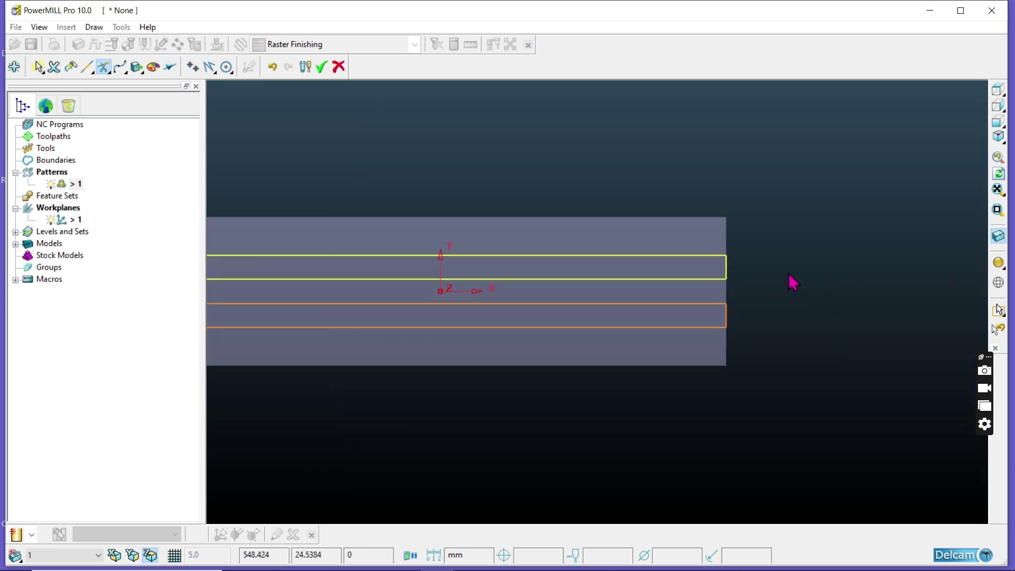
pyautogui.click(680, 241)
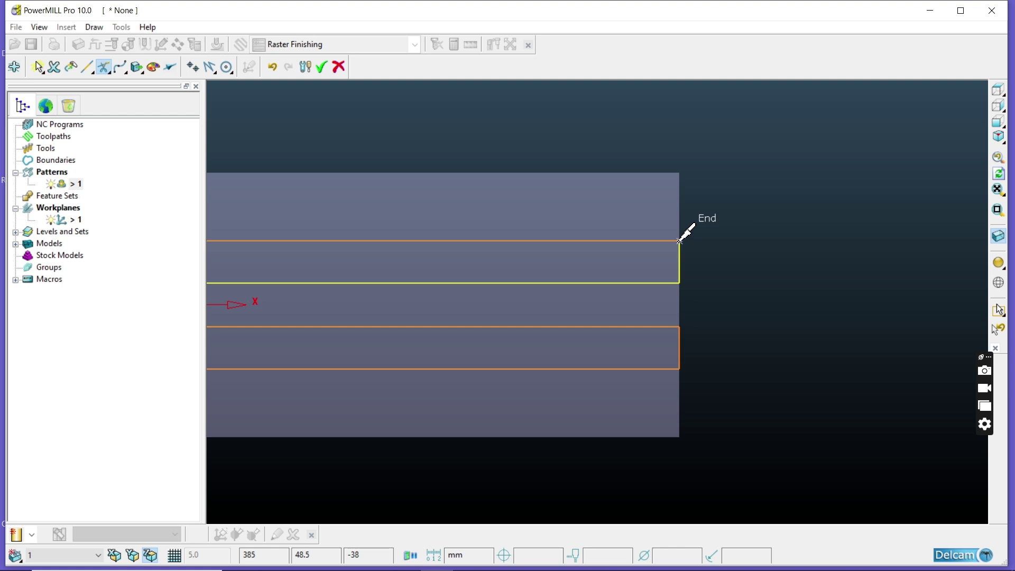
pyautogui.click(680, 262)
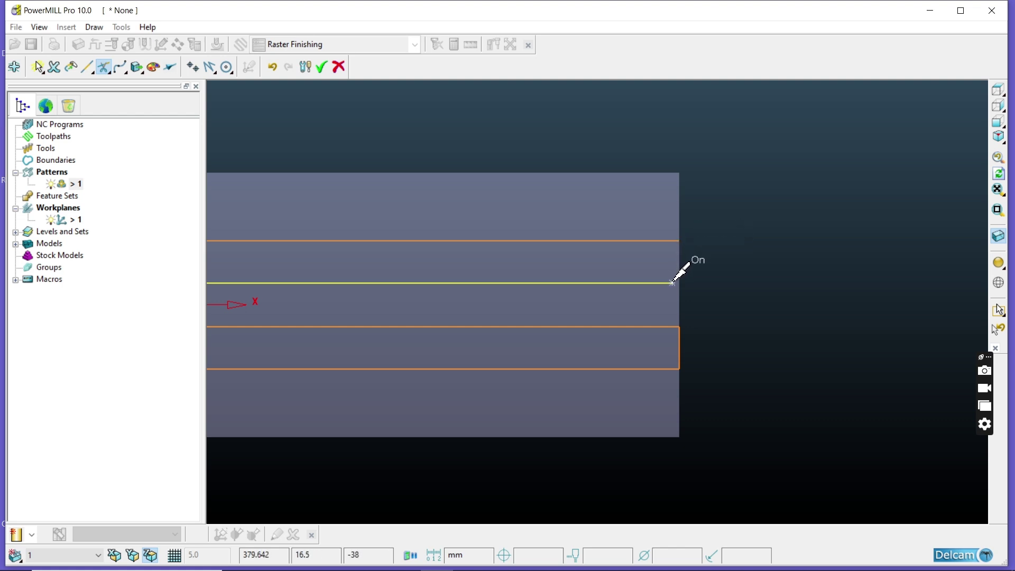
# Cut the short end lines off both ends of the lower slot outline, leaving its long lines
pyautogui.scroll(-4, 688, 260)
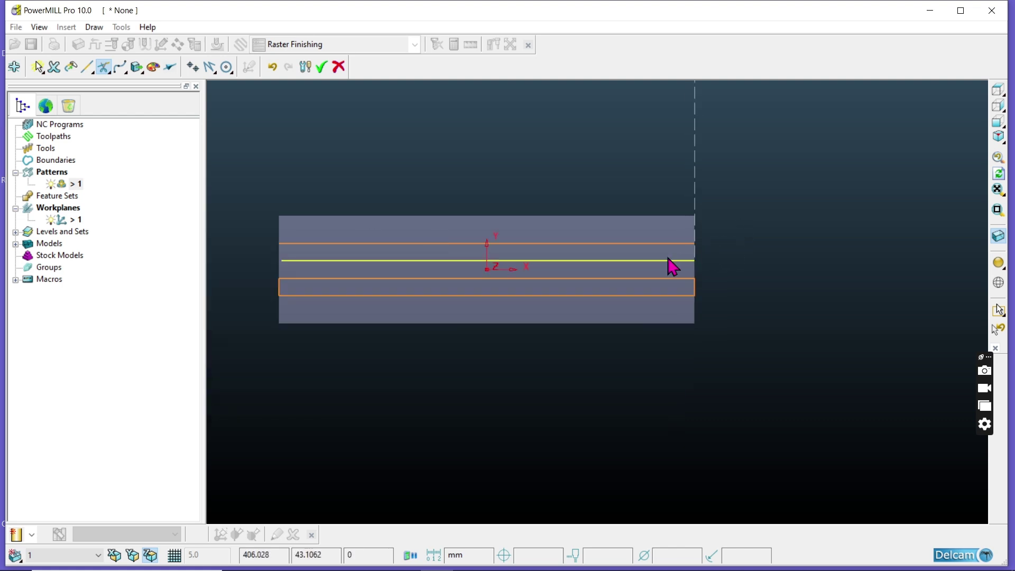
pyautogui.scroll(3, 278, 293)
pyautogui.scroll(3, 280, 293)
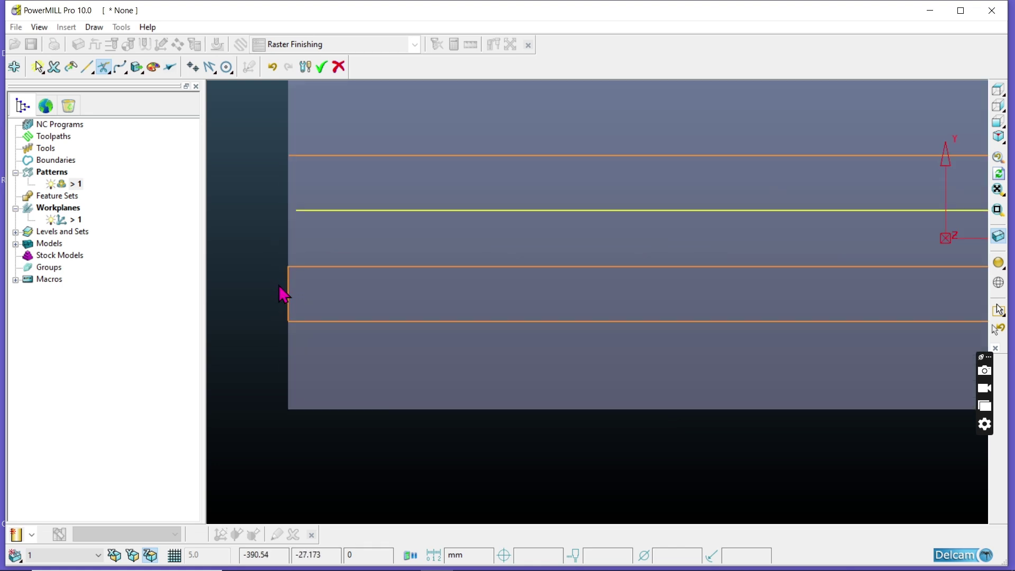
pyautogui.click(290, 267)
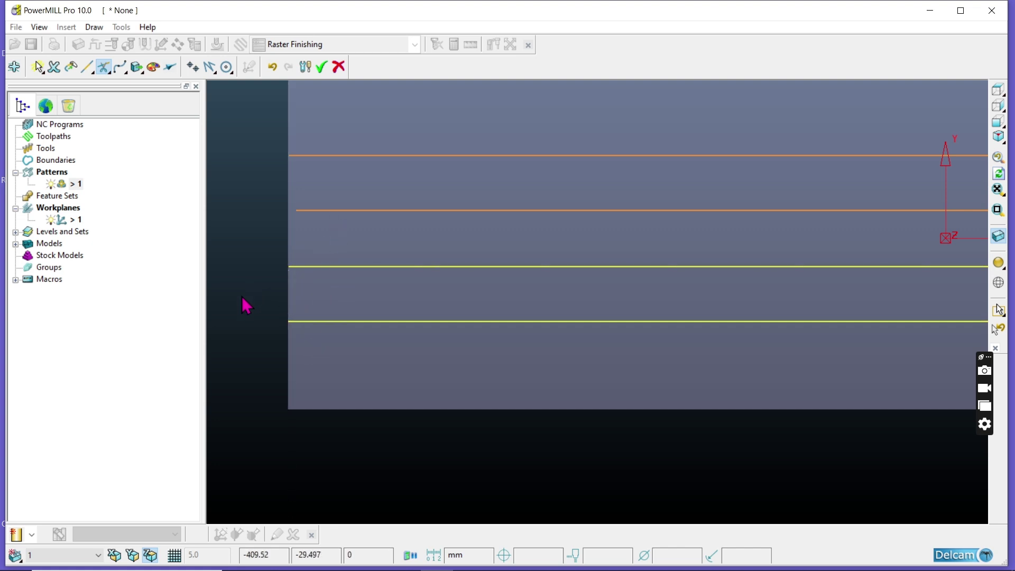
pyautogui.scroll(-3, 247, 305)
pyautogui.scroll(5, 788, 254)
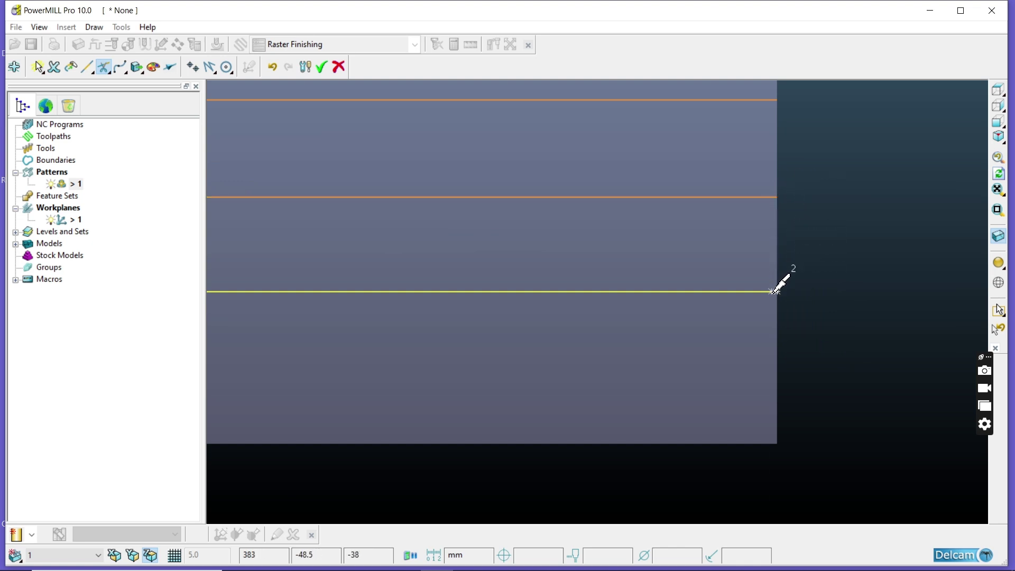
pyautogui.scroll(-5, 813, 303)
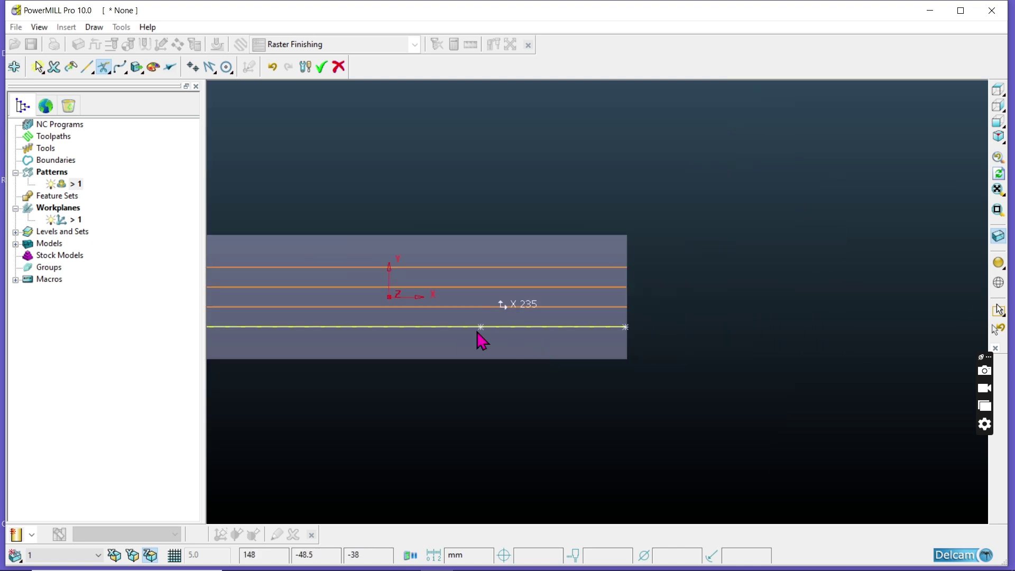
# Delete the lower long line of each slot outline, keeping one line per T-slot
pyautogui.scroll(4, 286, 314)
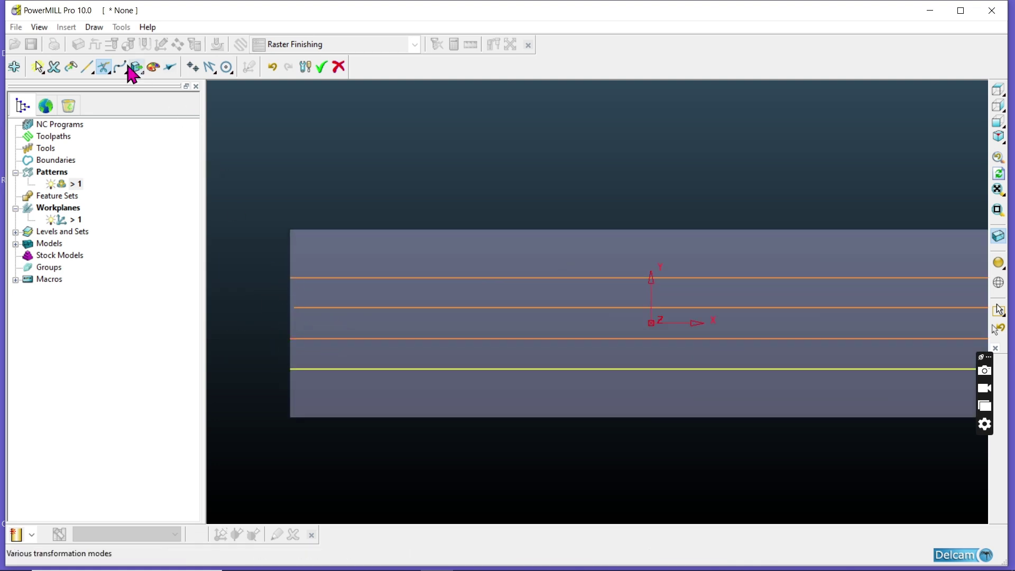
pyautogui.click(54, 67)
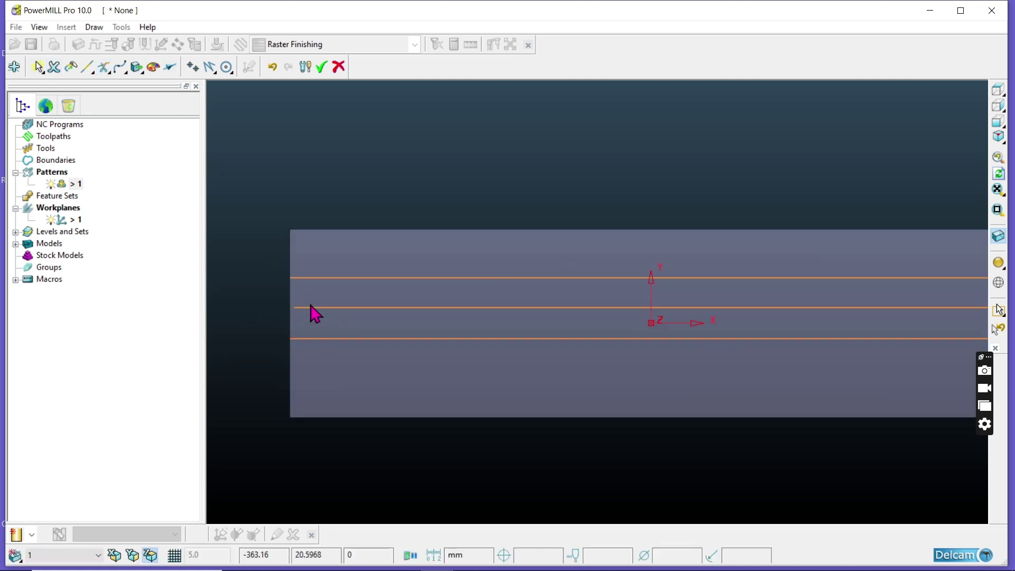
pyautogui.click(315, 307)
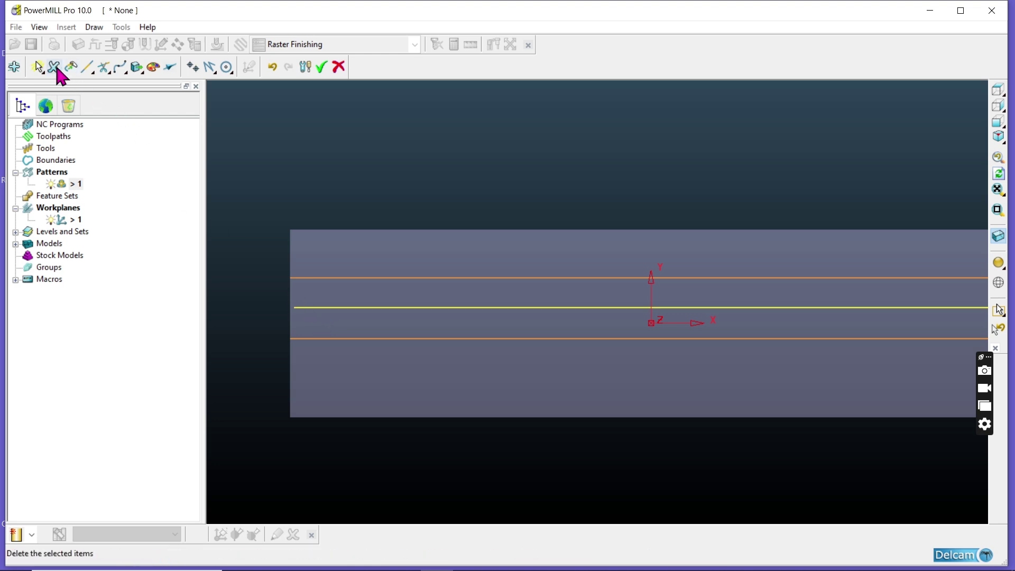
pyautogui.click(54, 67)
pyautogui.scroll(-3, 350, 289)
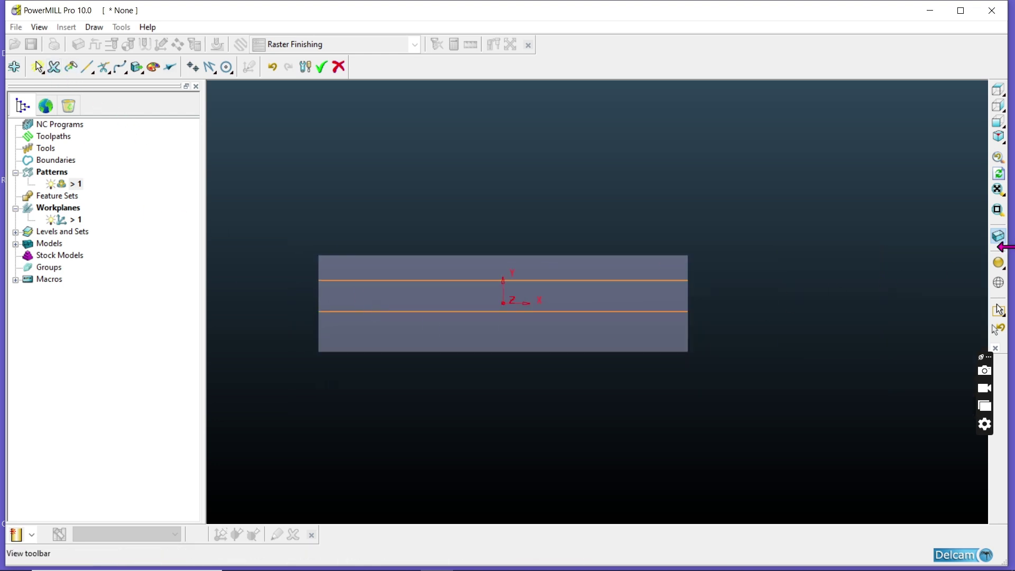
# Check the two remaining lines against the shaded model and accept the curve edits
pyautogui.click(1000, 266)
pyautogui.click(1000, 265)
pyautogui.click(1001, 265)
pyautogui.click(1000, 267)
pyautogui.moveTo(664, 297)
pyautogui.mouseDown(button='middle')
pyautogui.moveTo(735, 371)
pyautogui.moveTo(818, 234)
pyautogui.moveTo(810, 227)
pyautogui.mouseUp(button='middle')
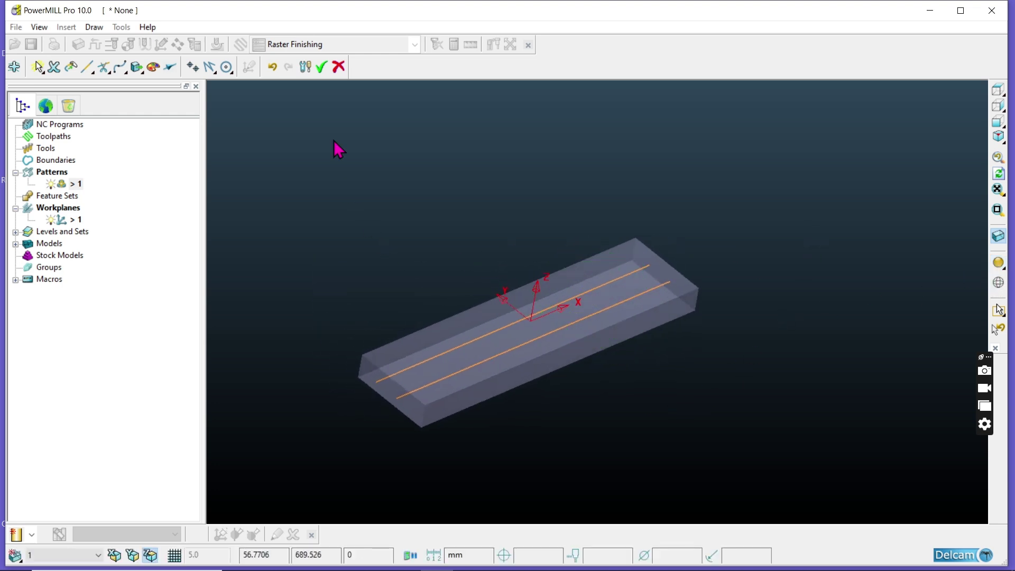
pyautogui.click(321, 67)
# Toggle the model shading to compare the two pattern lines with the T-slot floor edges
pyautogui.scroll(3, 432, 365)
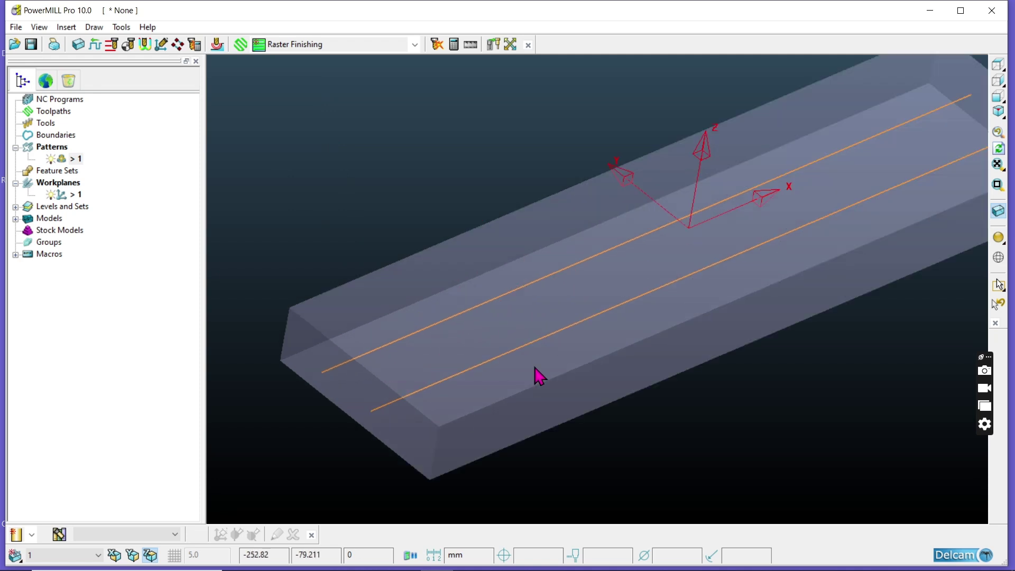
pyautogui.click(1000, 238)
pyautogui.click(1000, 239)
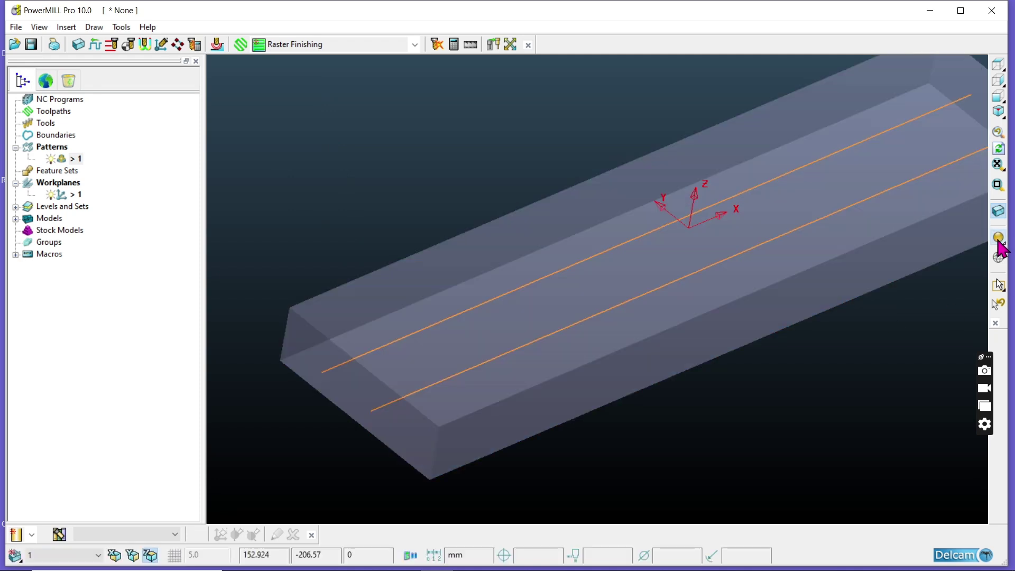
pyautogui.click(1000, 239)
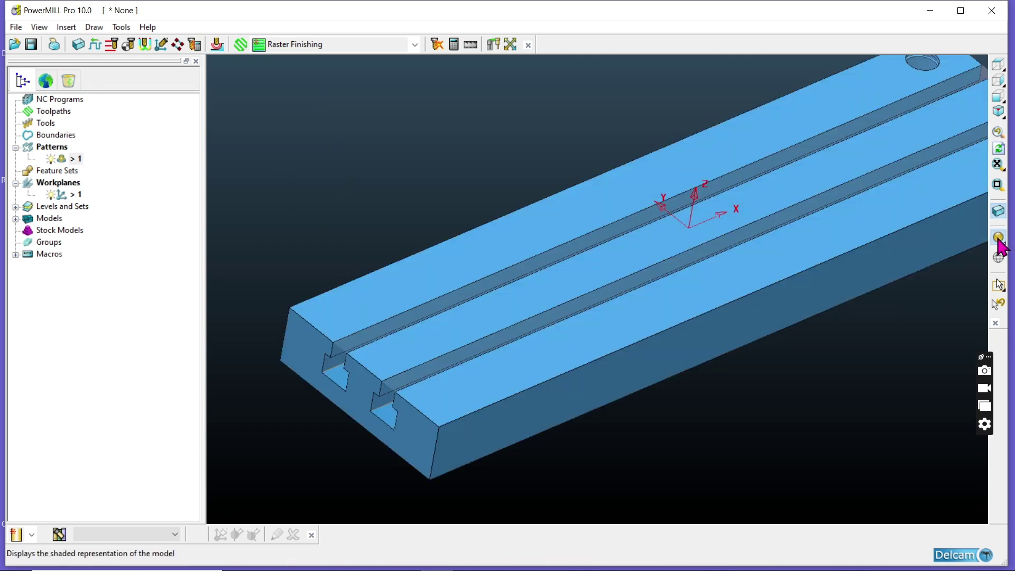
pyautogui.click(999, 239)
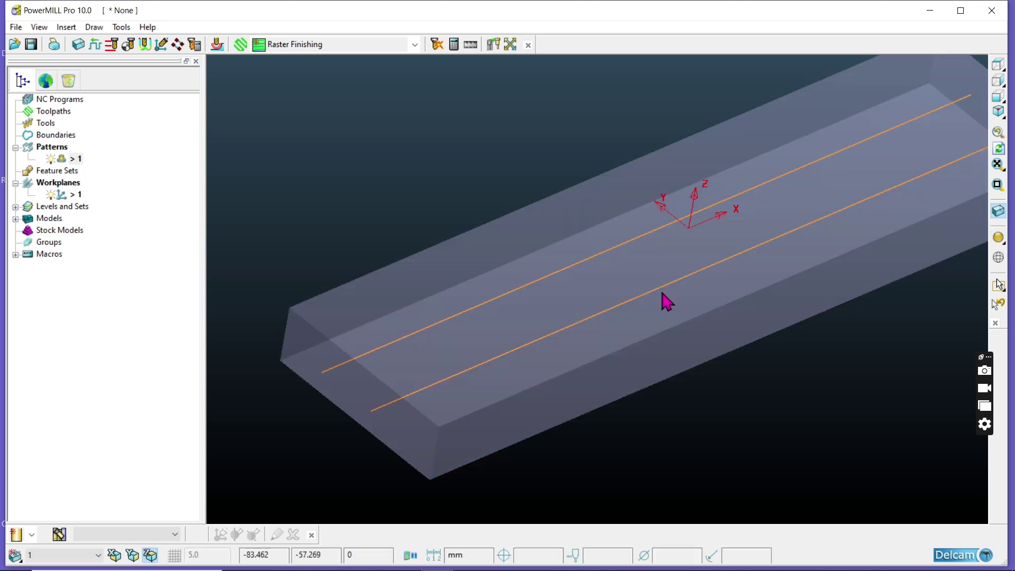
# Select the upper T-slot's pattern line and open the pattern transform for it in a top-down view
pyautogui.scroll(3, 299, 376)
pyautogui.scroll(4, 353, 385)
pyautogui.scroll(-4, 428, 386)
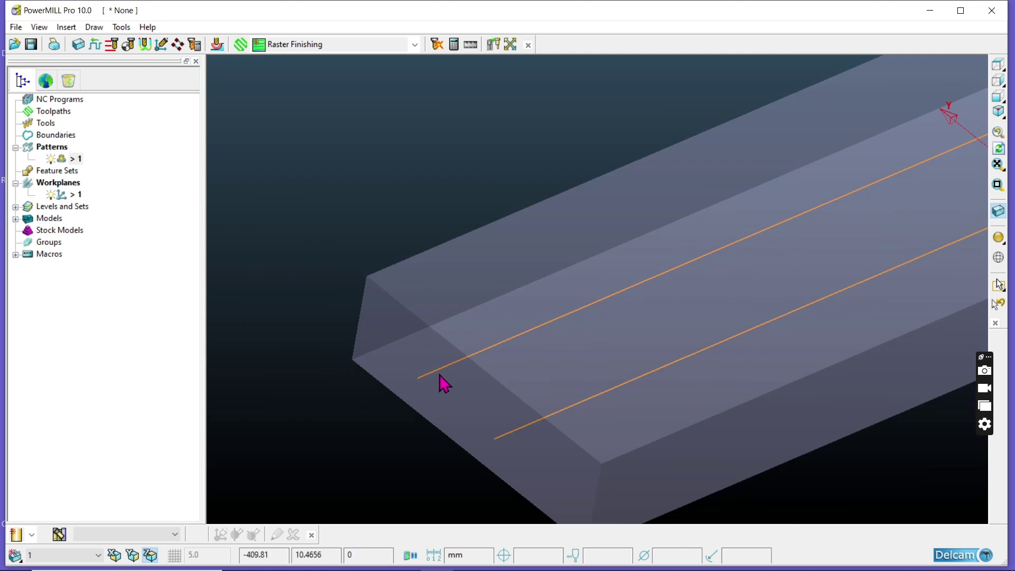
pyautogui.scroll(2, 440, 375)
pyautogui.click(411, 374)
pyautogui.rightClick(413, 380)
pyautogui.moveTo(449, 441)
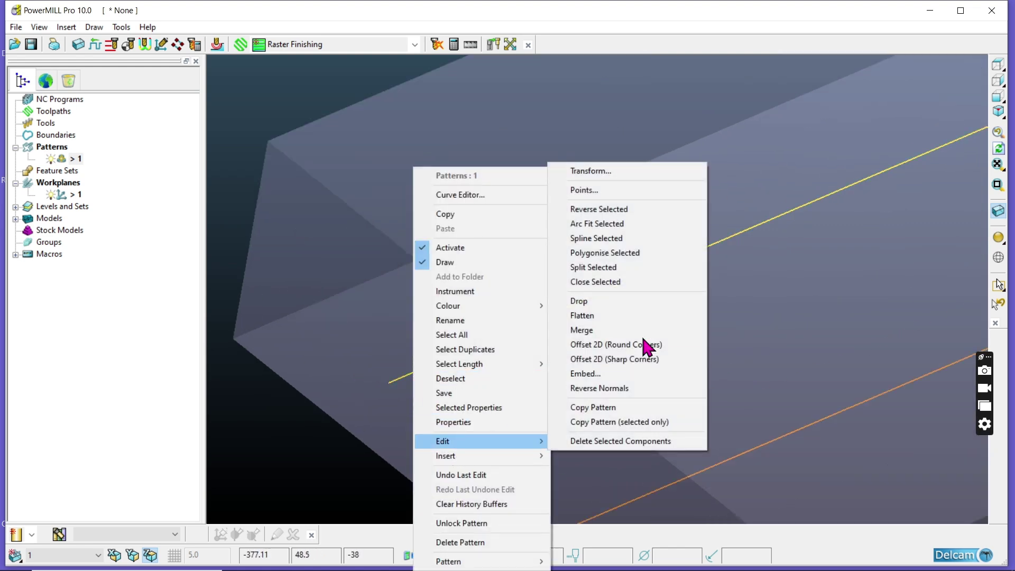
pyautogui.click(607, 172)
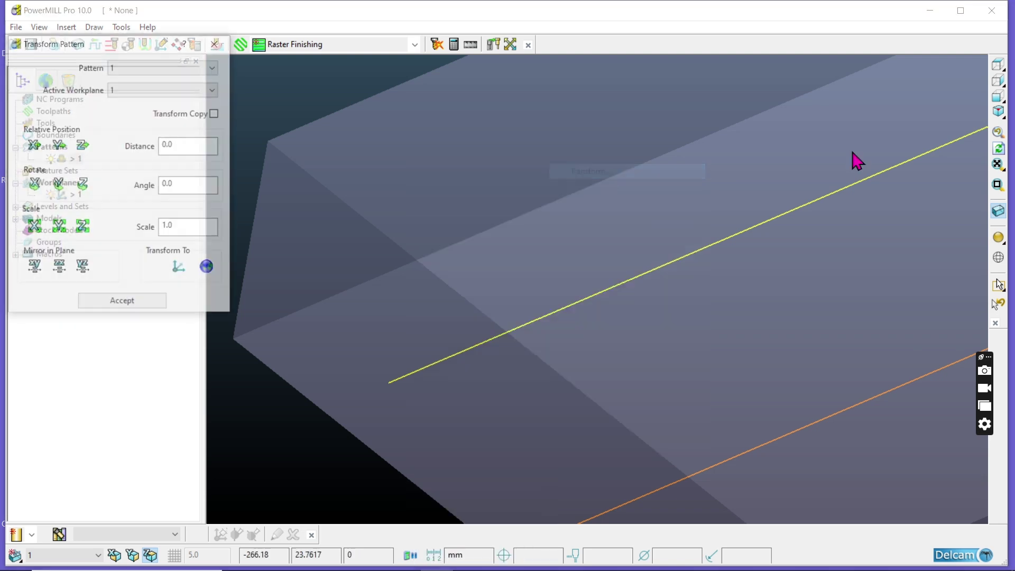
pyautogui.click(997, 66)
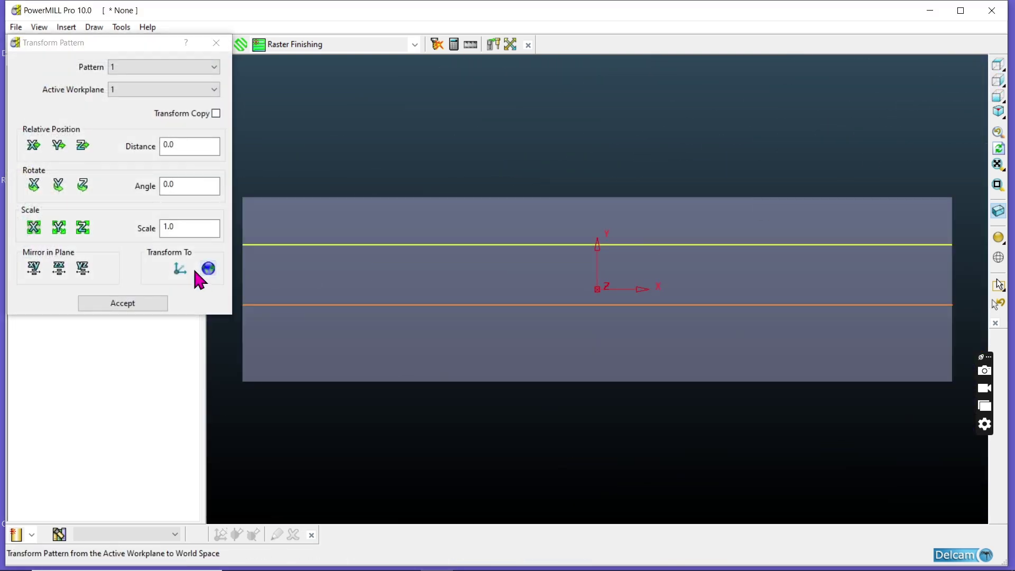
# Move the upper slot's line 16 mm along Y, then shift it back by -16 mm twice to centre it in the slot
pyautogui.click(193, 149)
pyautogui.moveTo(16, 565)
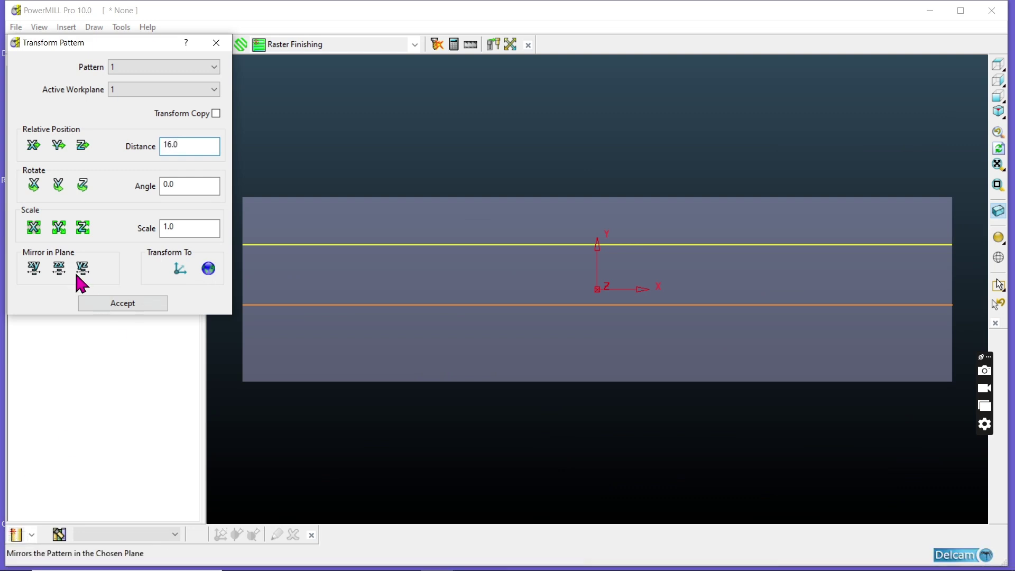
pyautogui.click(59, 146)
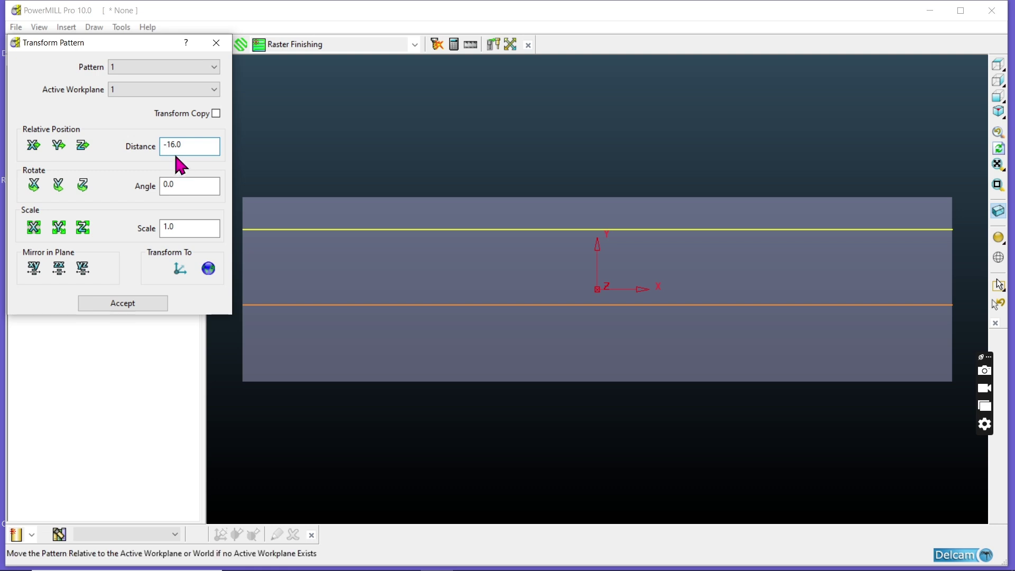
pyautogui.click(64, 149)
pyautogui.click(64, 149)
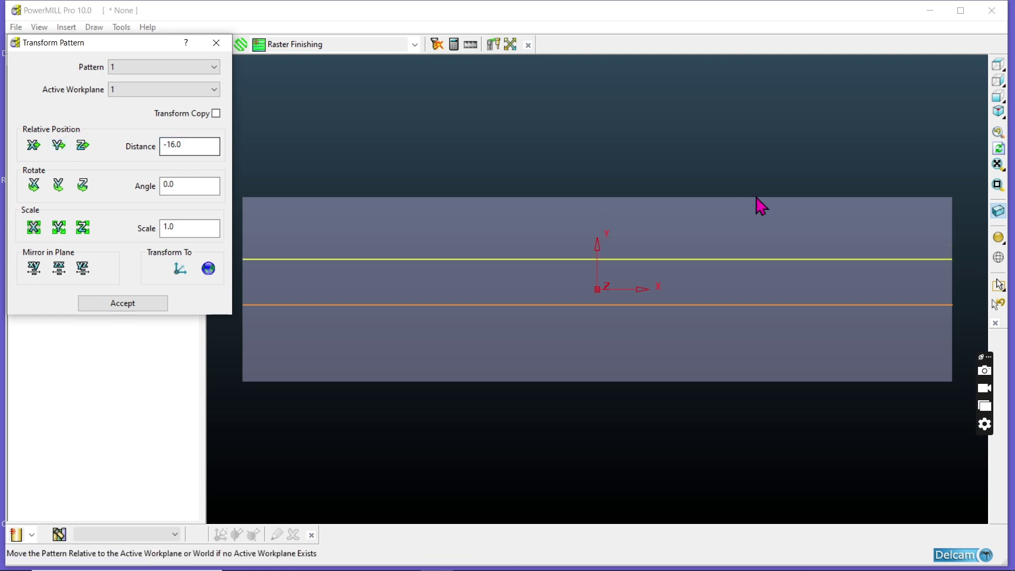
# Check the upper line against the shaded slot, then move the lower slot's pattern line -16 mm along Y
pyautogui.click(999, 238)
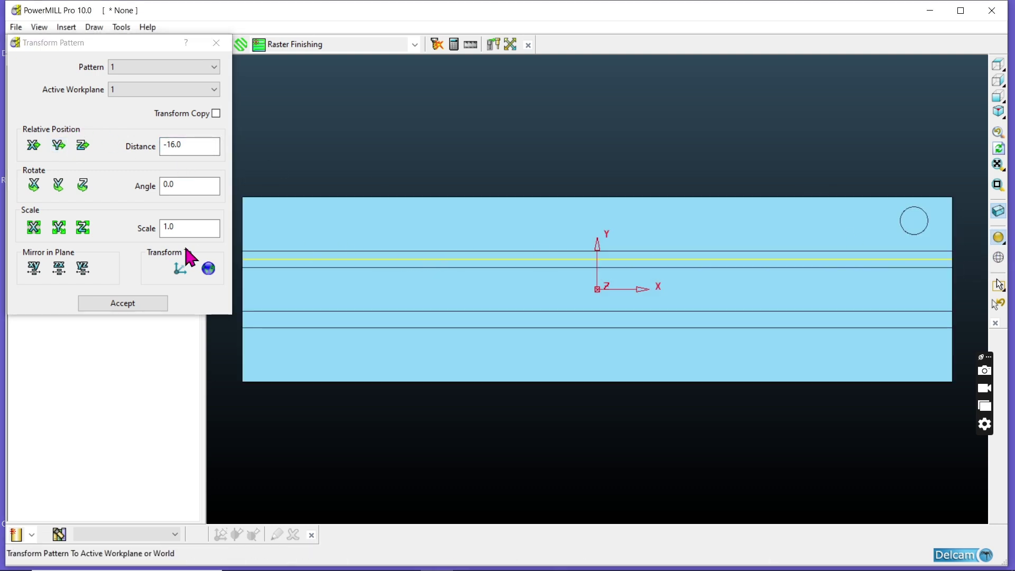
pyautogui.scroll(3, 313, 263)
pyautogui.scroll(-3, 465, 259)
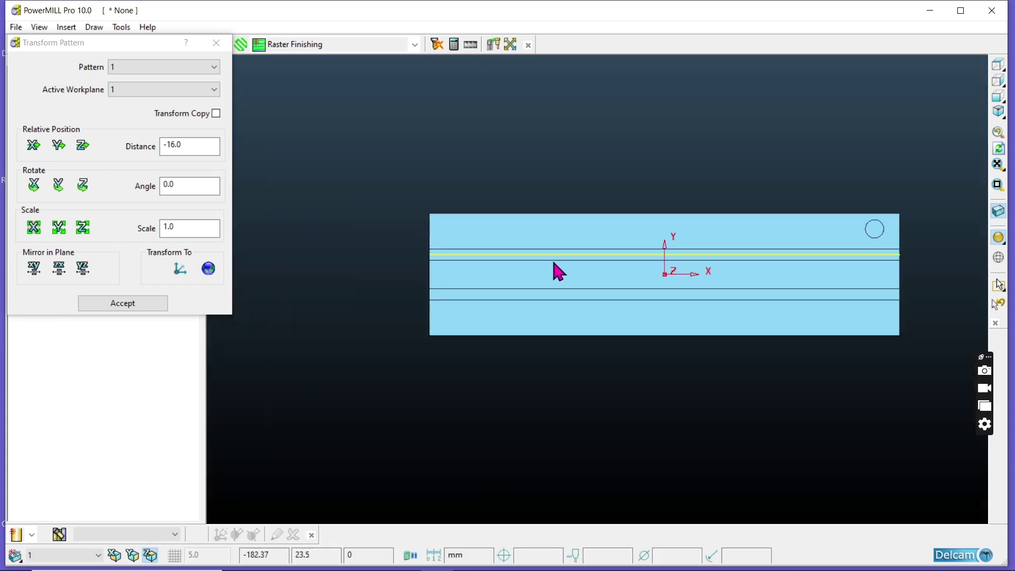
pyautogui.click(999, 240)
pyautogui.scroll(4, 462, 287)
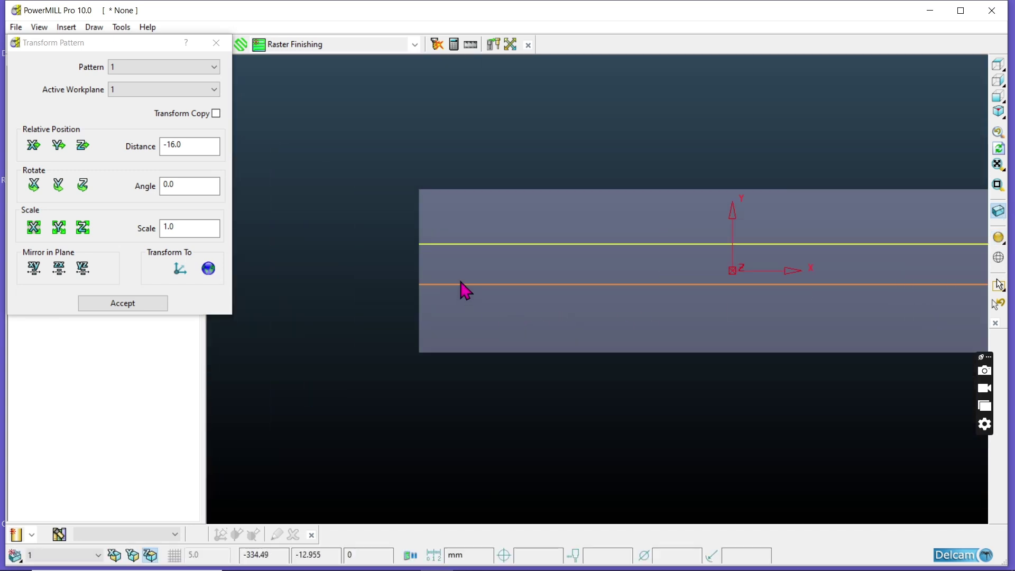
pyautogui.moveTo(459, 308); pyautogui.dragTo(460, 309)
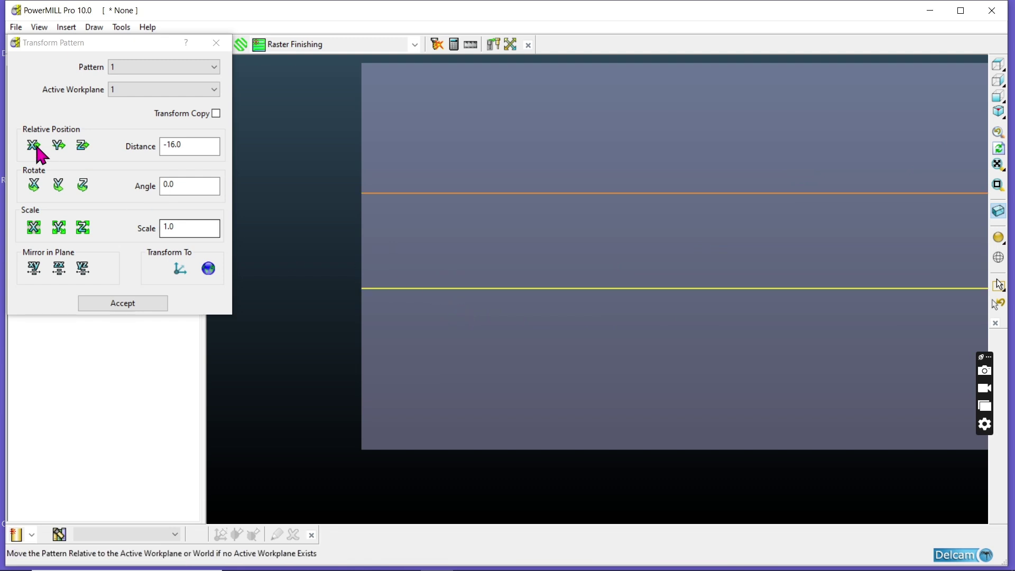
pyautogui.click(64, 146)
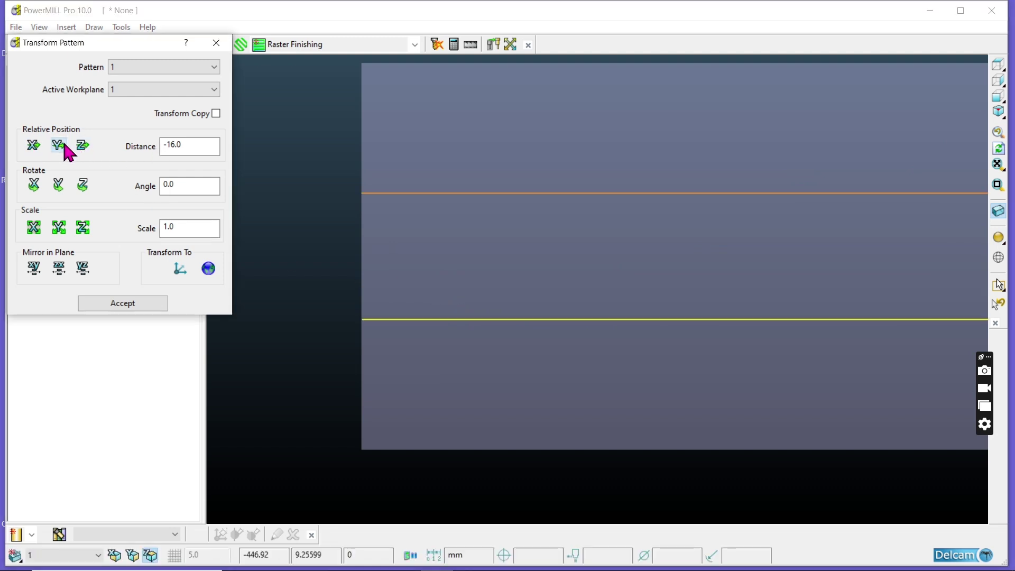
# Examine how both pattern lines sit on the T-slot floors at the end face of the shaded model
pyautogui.click(998, 237)
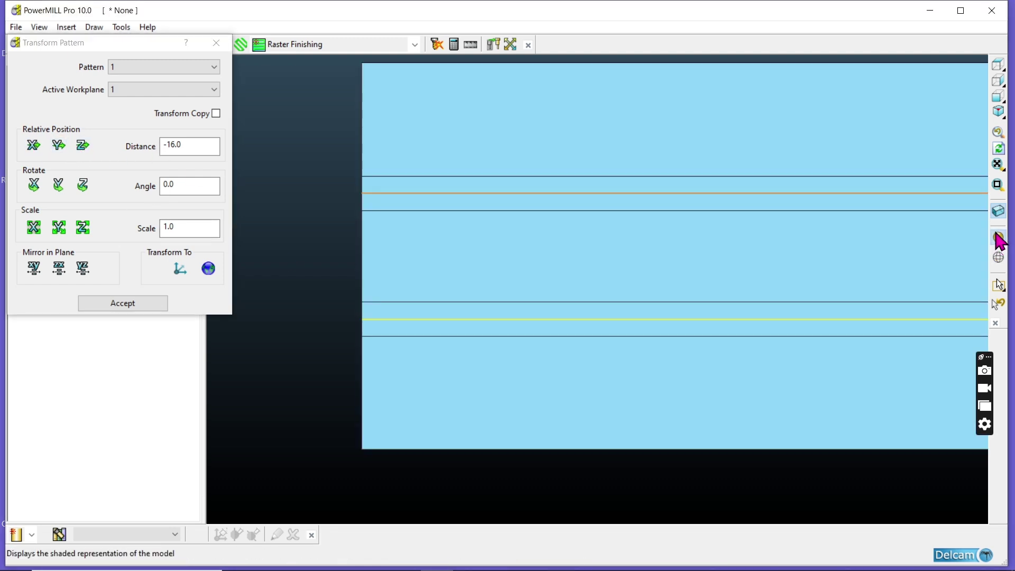
pyautogui.moveTo(703, 306)
pyautogui.mouseDown(button='middle')
pyautogui.moveTo(788, 163)
pyautogui.moveTo(414, 277)
pyautogui.moveTo(491, 290)
pyautogui.moveTo(580, 251)
pyautogui.moveTo(537, 269)
pyautogui.mouseUp(button='middle')
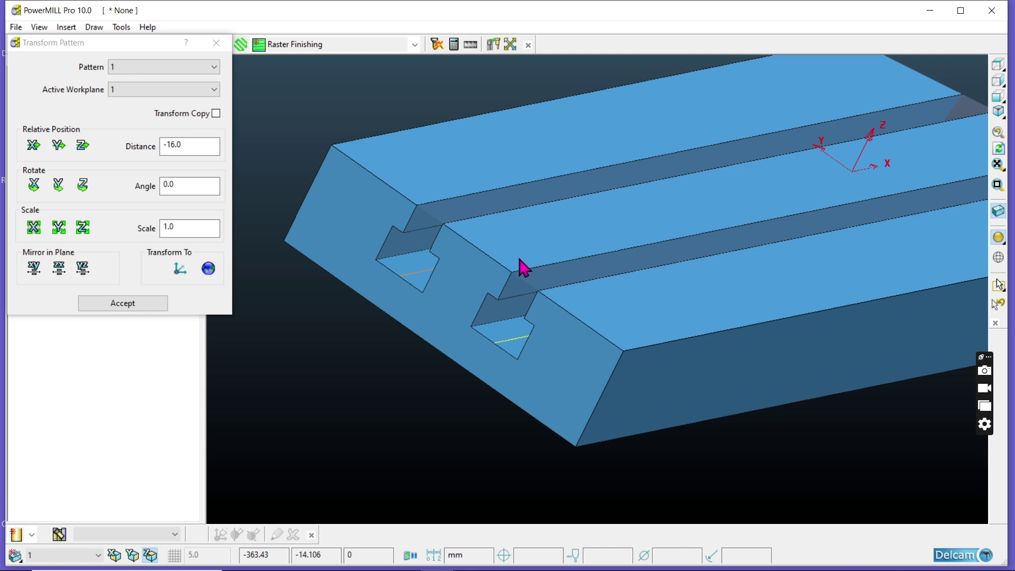
pyautogui.scroll(5, 430, 288)
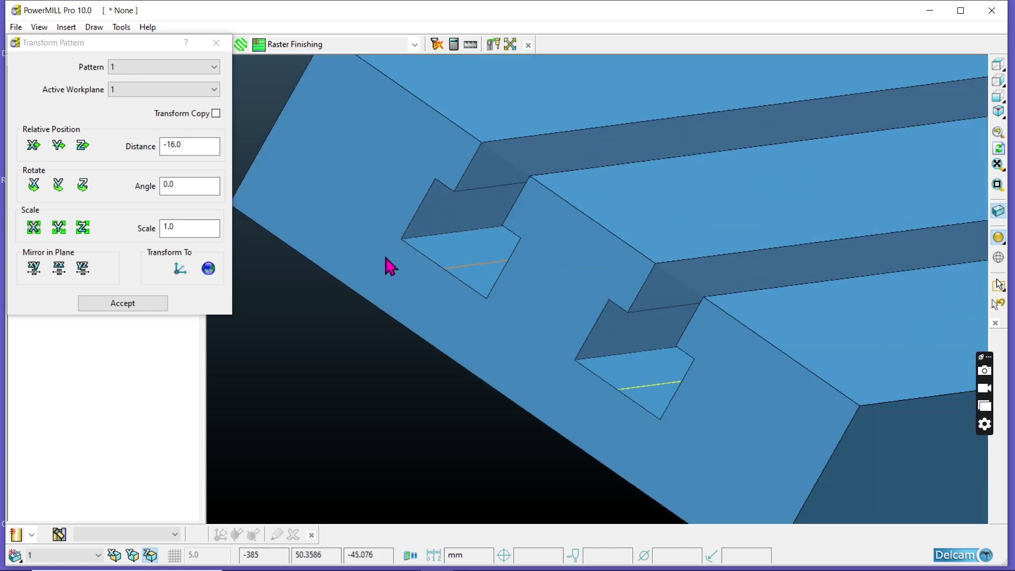
pyautogui.scroll(-1, 509, 345)
pyautogui.moveTo(525, 306)
pyautogui.mouseDown(button='middle')
pyautogui.moveTo(501, 328)
pyautogui.moveTo(369, 344)
pyautogui.mouseUp(button='middle')
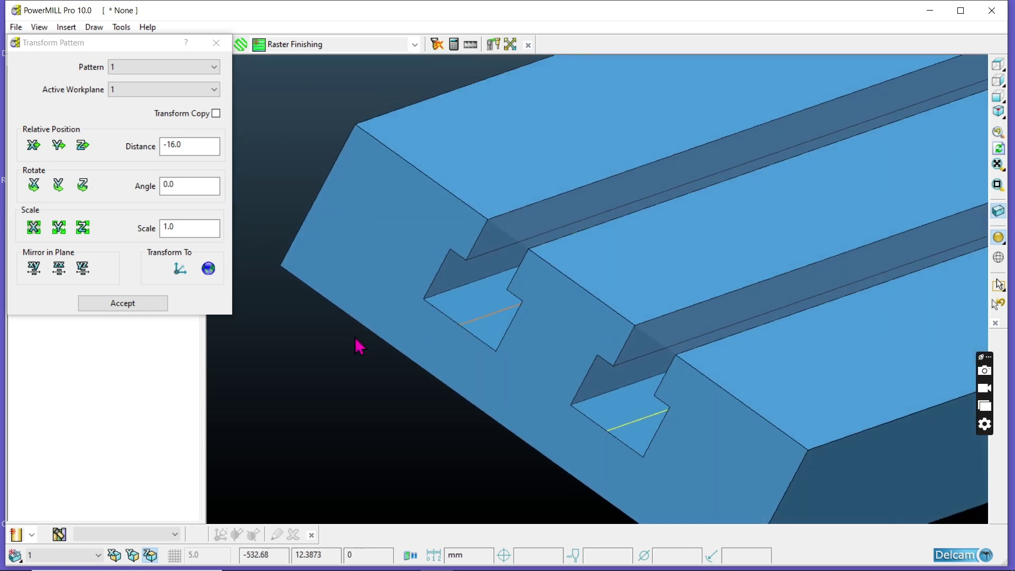
pyautogui.scroll(3, 507, 316)
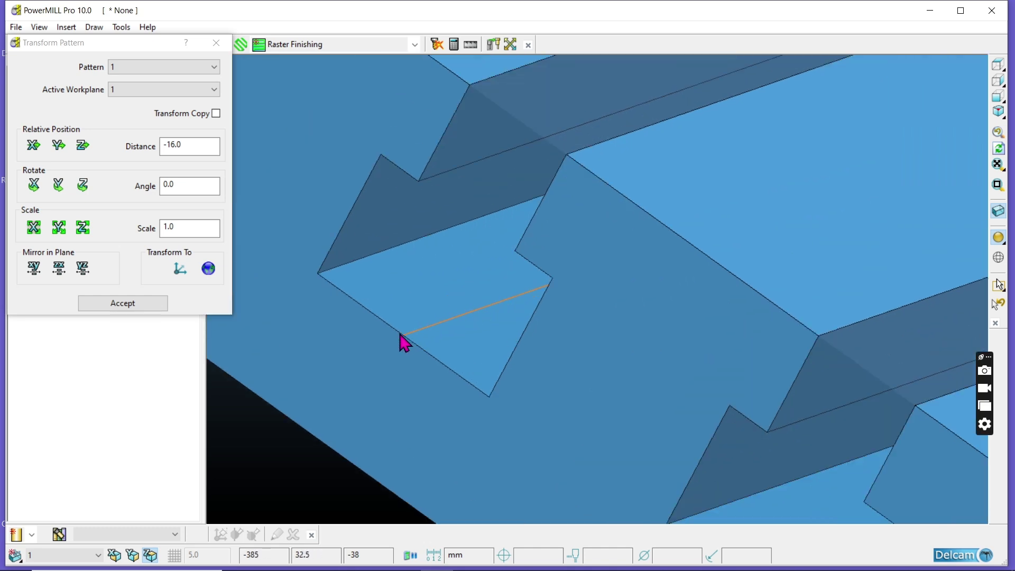
pyautogui.scroll(-3, 412, 340)
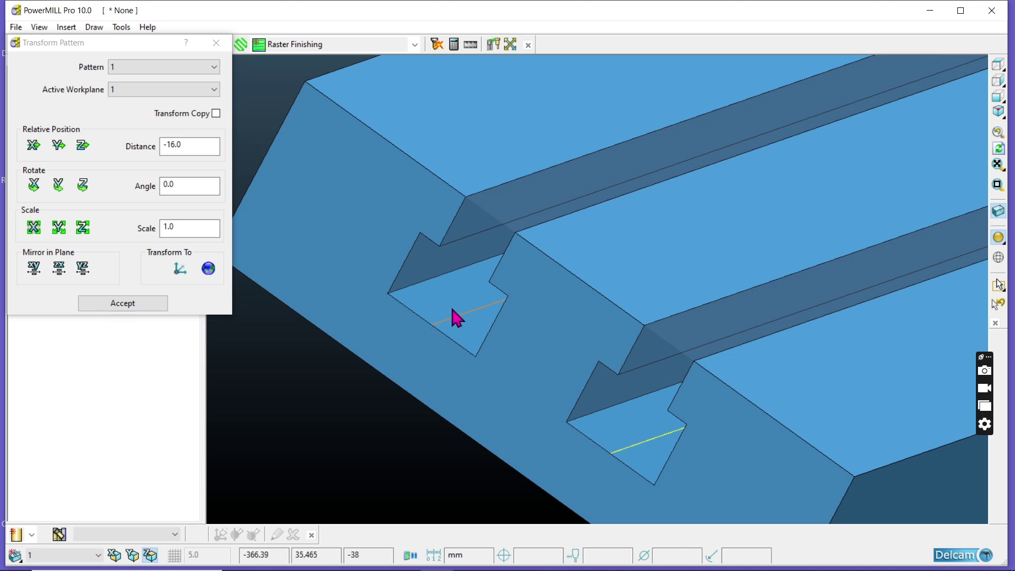
pyautogui.scroll(-2, 555, 408)
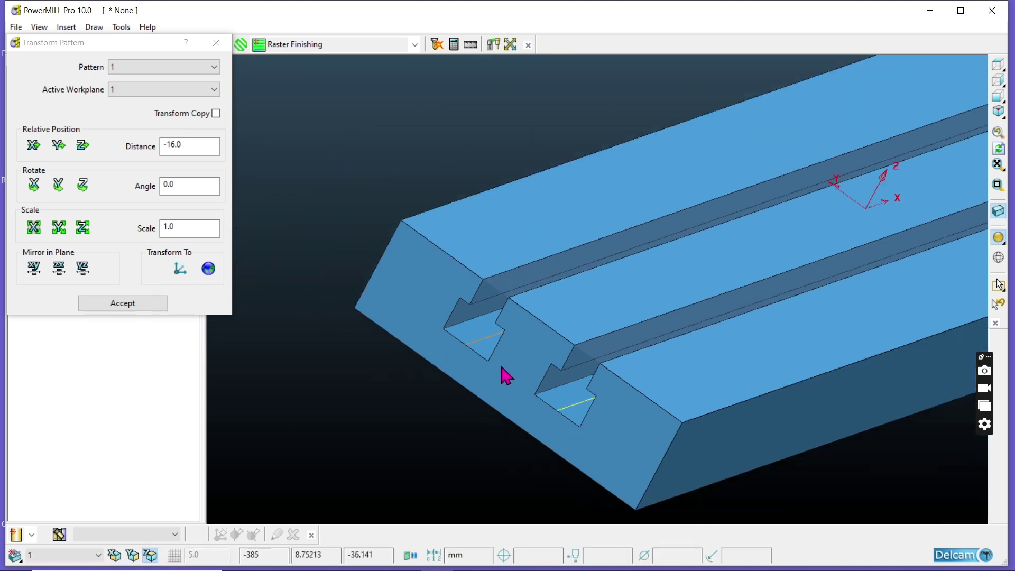
pyautogui.scroll(3, 476, 347)
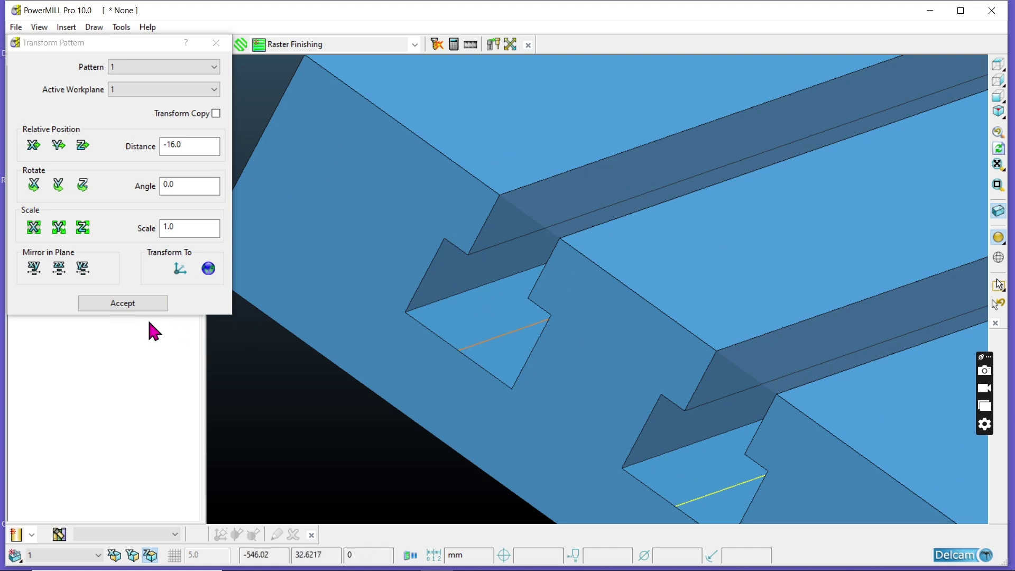
pyautogui.scroll(-2, 492, 335)
pyautogui.scroll(2, 485, 349)
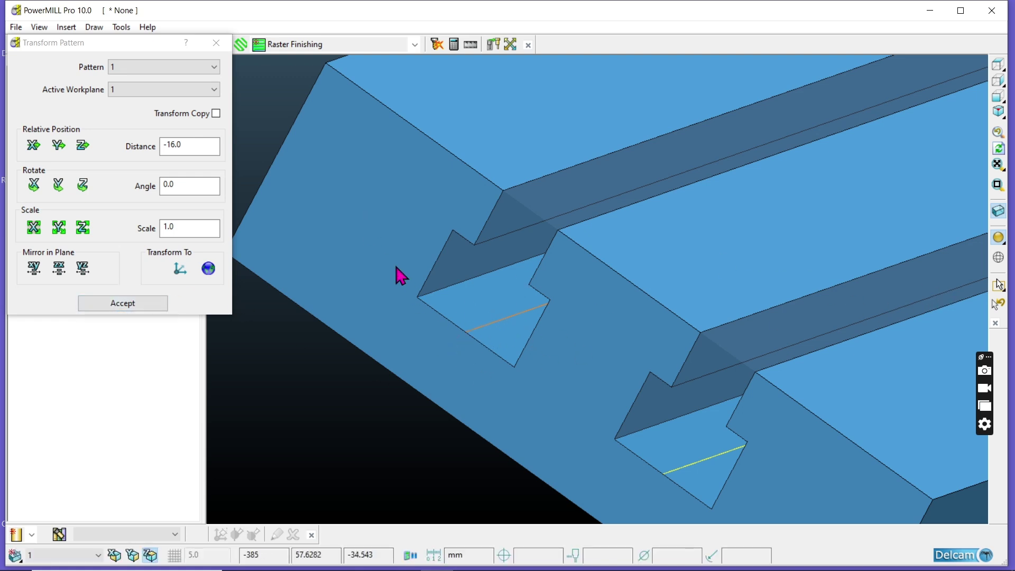
# Raise the upper and lower slot pattern lines 10 mm each along Z and accept the transform
pyautogui.click(998, 237)
pyautogui.moveTo(451, 301); pyautogui.dragTo(499, 350)
pyautogui.moveTo(195, 143); pyautogui.dragTo(157, 143)
pyautogui.moveTo(73, 564)
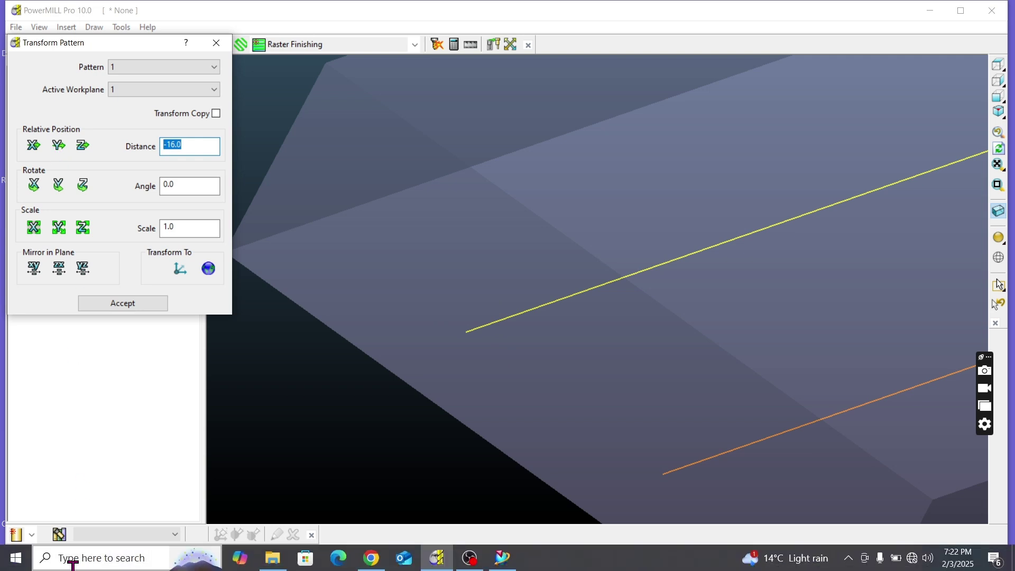
pyautogui.write('10.0')
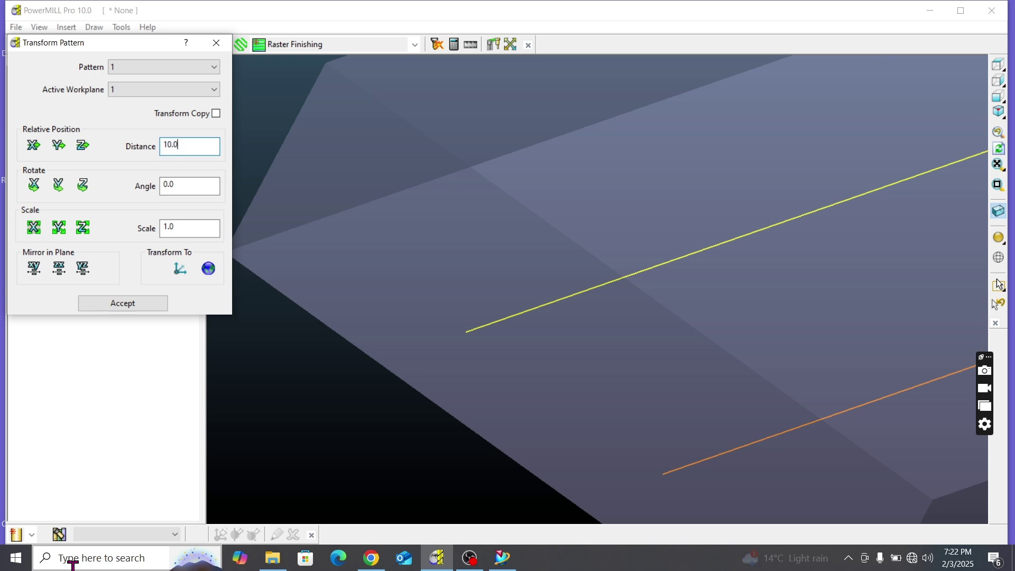
pyautogui.click(82, 147)
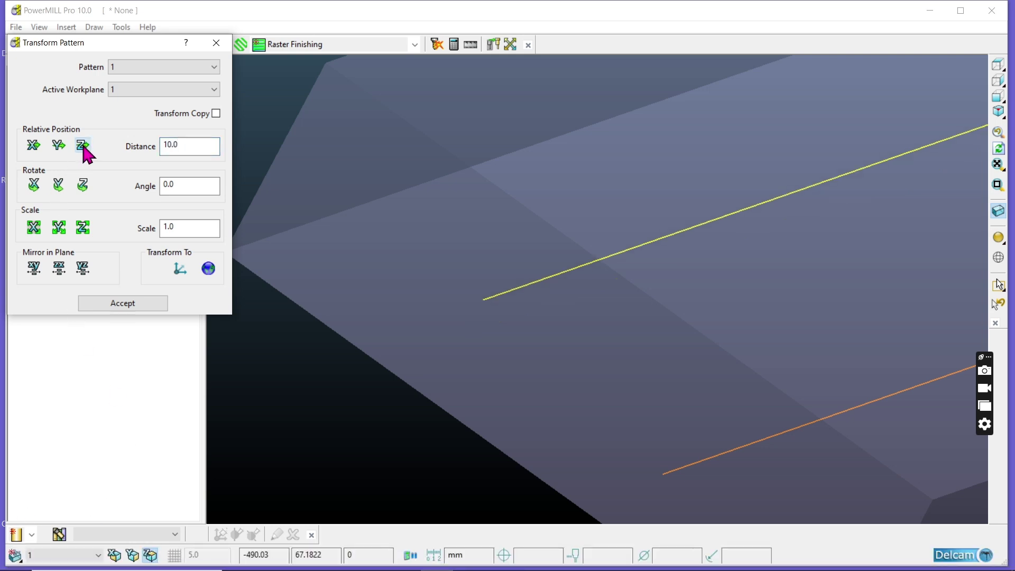
pyautogui.moveTo(631, 440); pyautogui.dragTo(710, 506)
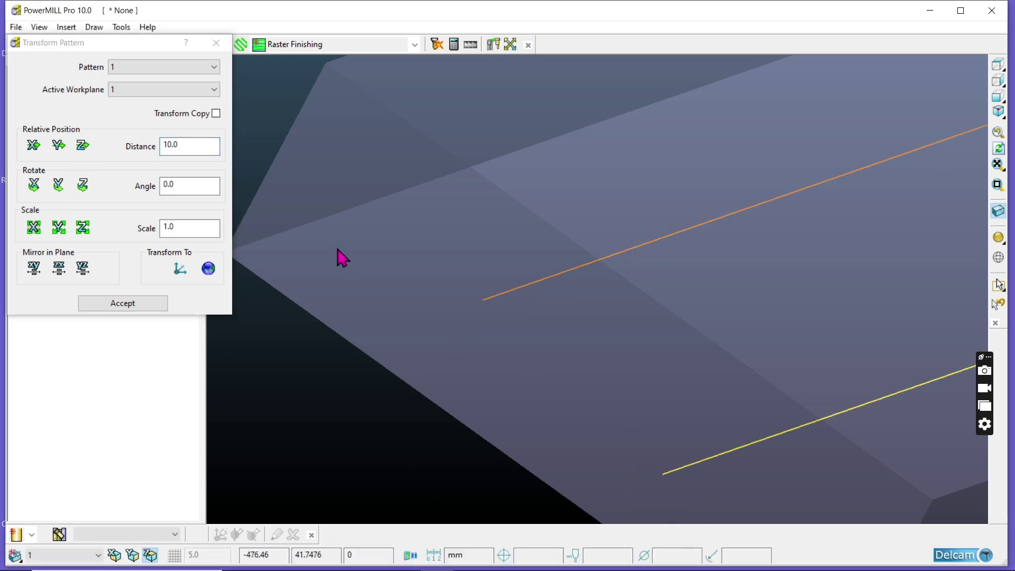
pyautogui.click(83, 145)
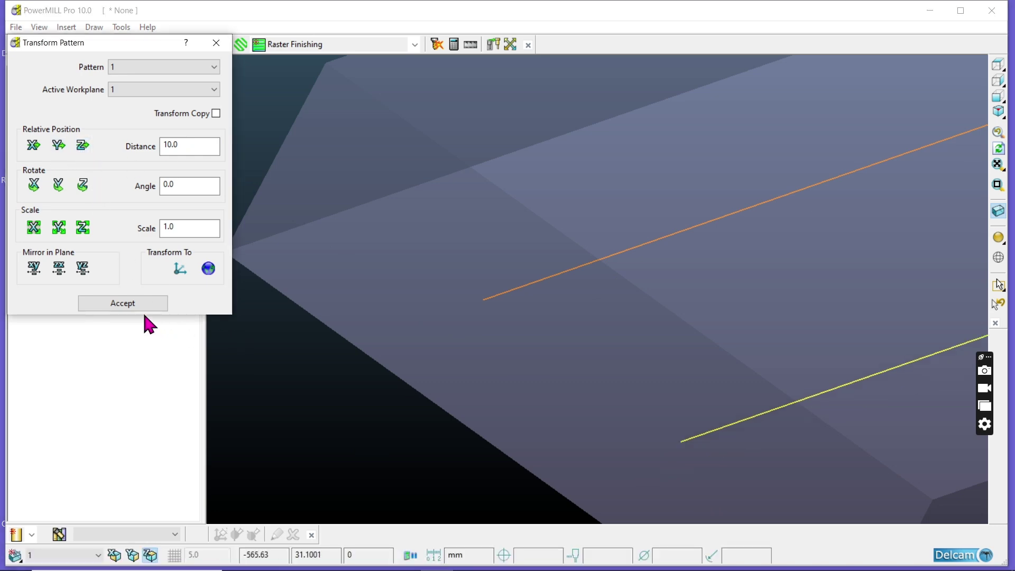
pyautogui.click(128, 309)
# Inspect the raised pattern lines inside the T-slots on the shaded model from the end, top and isometric directions
pyautogui.click(999, 238)
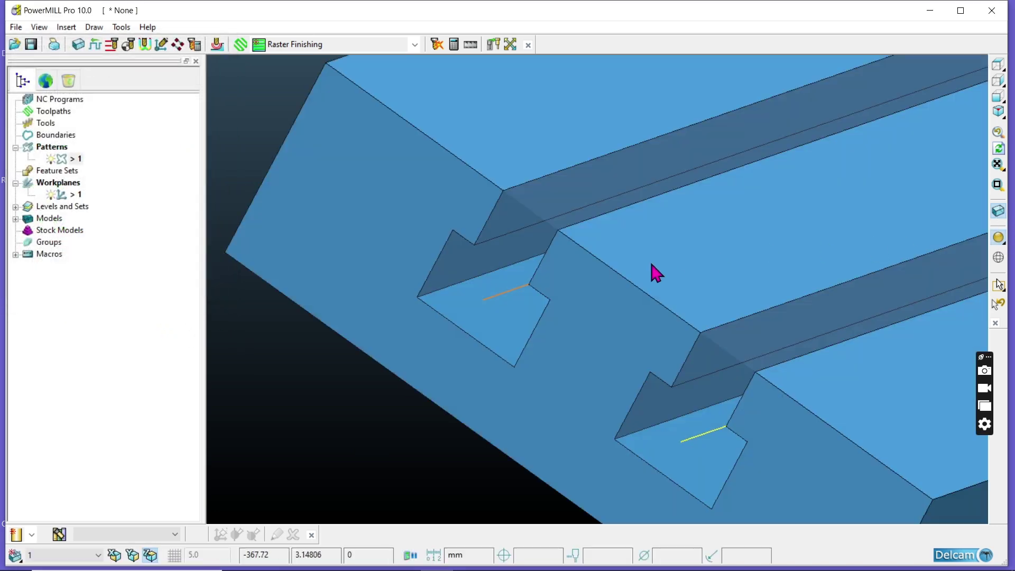
pyautogui.moveTo(639, 332); pyautogui.dragTo(548, 316, button='middle')
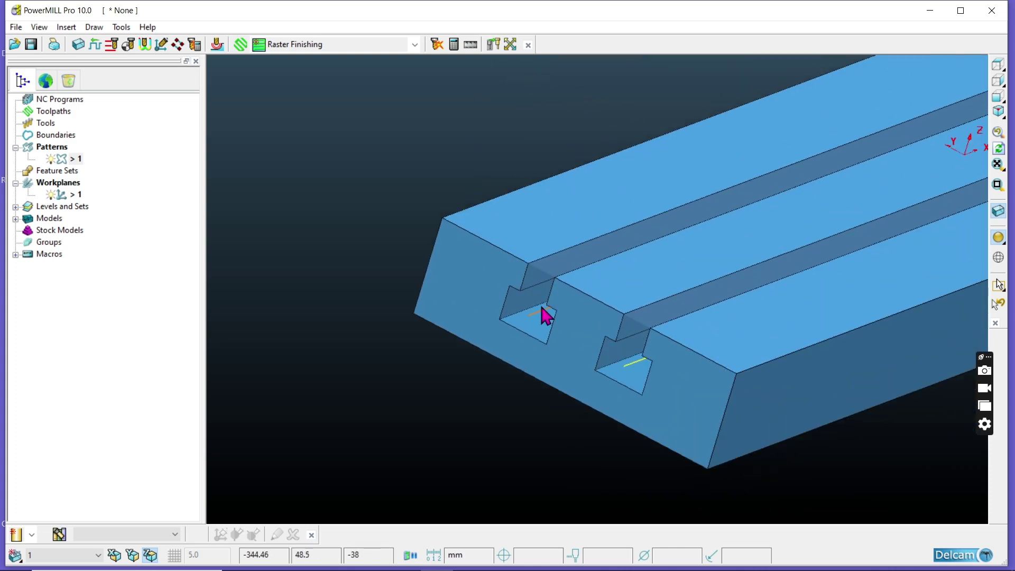
pyautogui.scroll(-3, 411, 353)
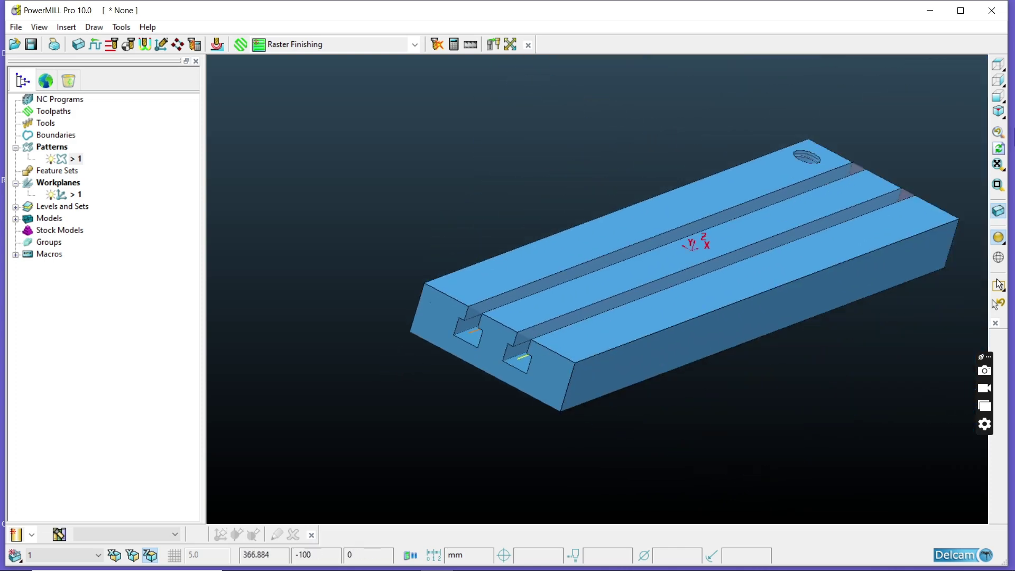
pyautogui.click(1000, 80)
pyautogui.moveTo(598, 170); pyautogui.dragTo(608, 296, button='middle')
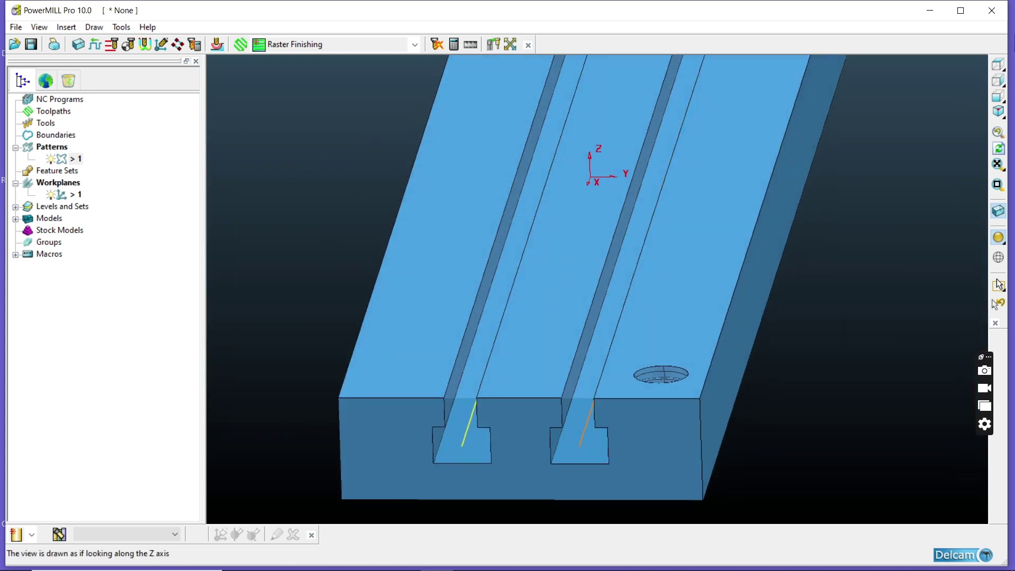
pyautogui.click(999, 65)
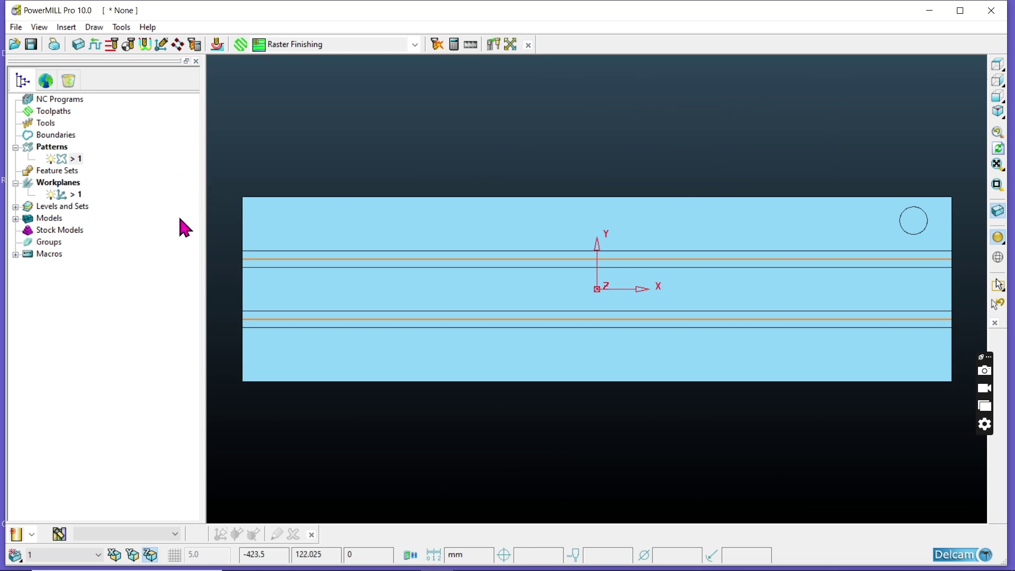
pyautogui.moveTo(480, 419); pyautogui.dragTo(407, 305, button='middle')
pyautogui.scroll(2, 519, 286)
pyautogui.scroll(-4, 519, 287)
pyautogui.moveTo(742, 293); pyautogui.dragTo(706, 276, button='middle')
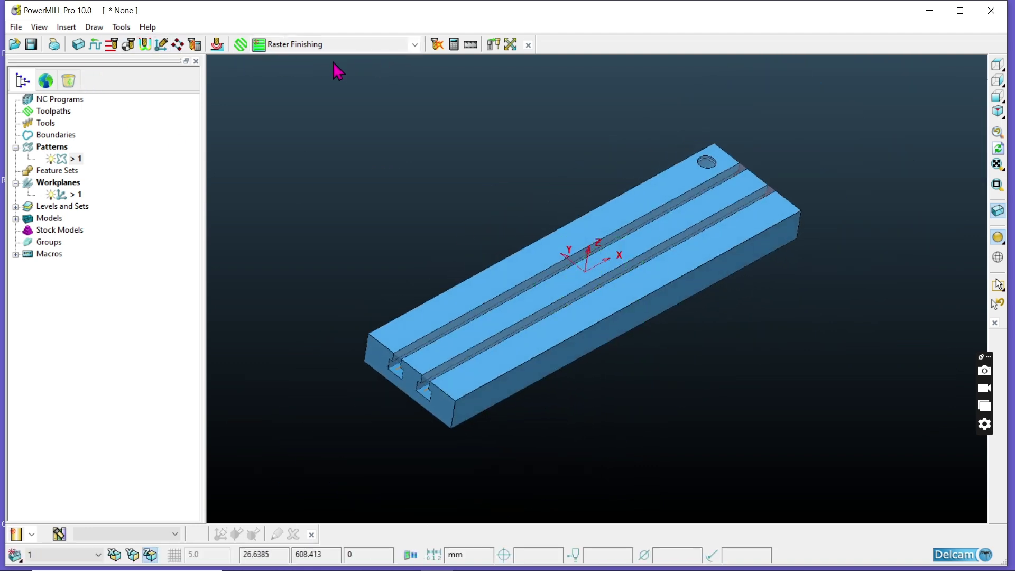
pyautogui.click(242, 45)
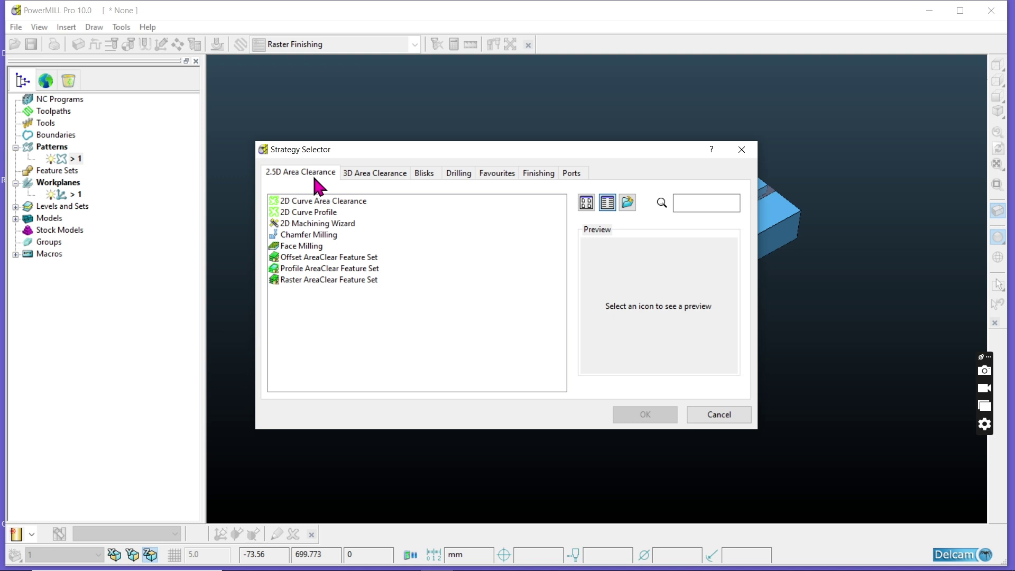
pyautogui.click(536, 174)
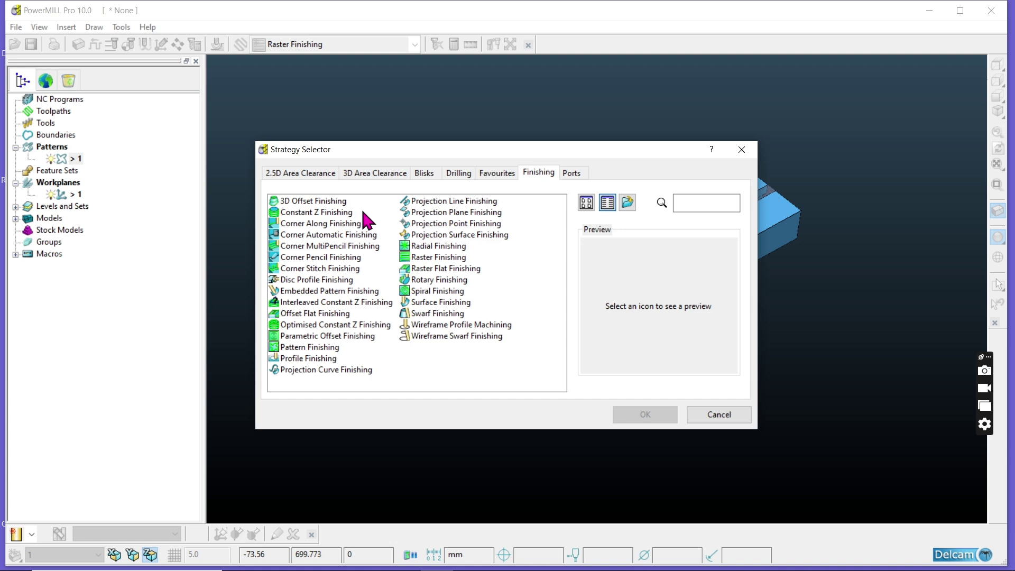
pyautogui.click(304, 349)
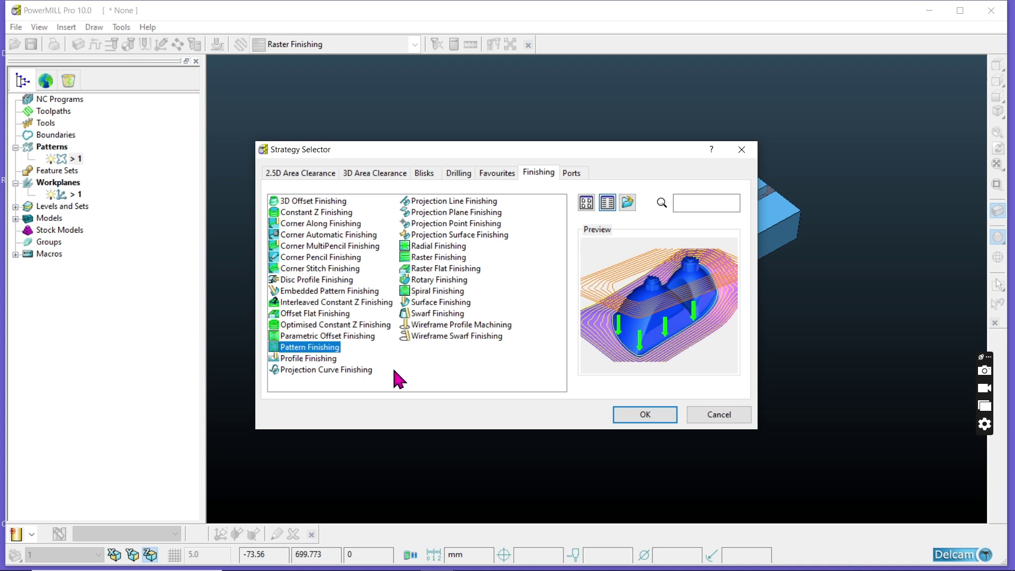
pyautogui.click(641, 417)
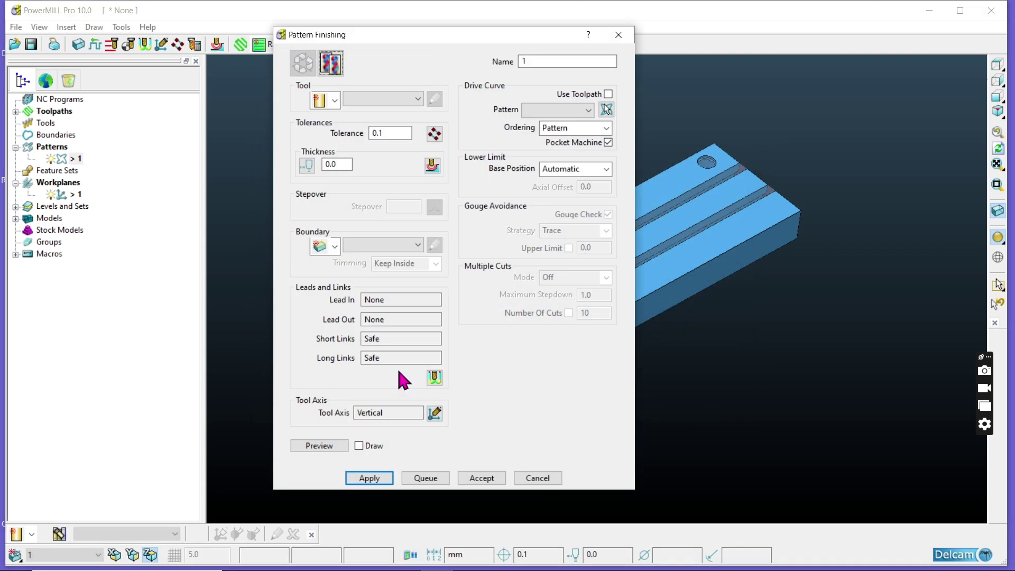
pyautogui.click(618, 35)
# Delete the uncalculated Pattern Finishing toolpath from the project
pyautogui.scroll(3, 391, 367)
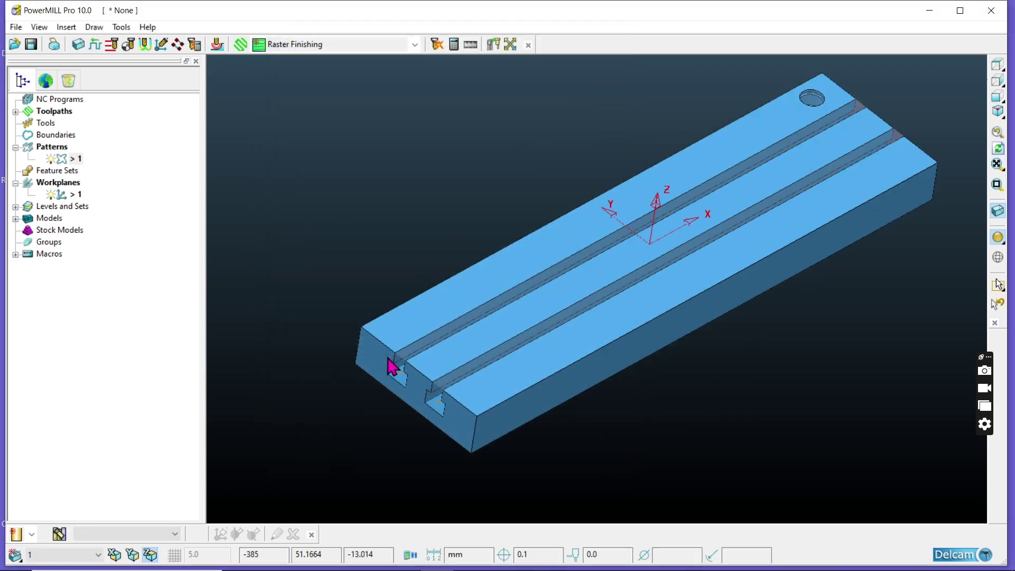
pyautogui.scroll(5, 391, 366)
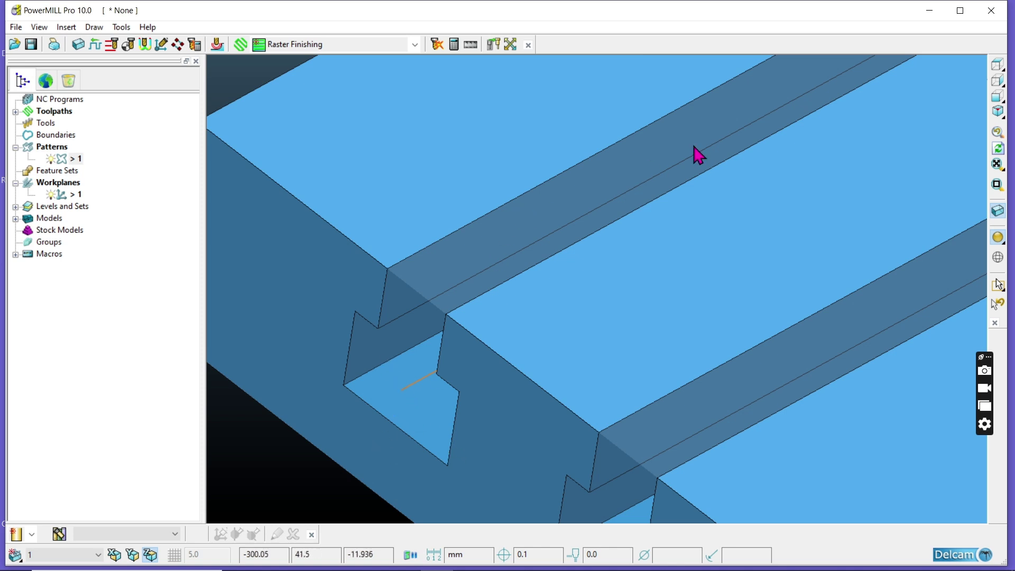
pyautogui.click(15, 112)
pyautogui.rightClick(51, 125)
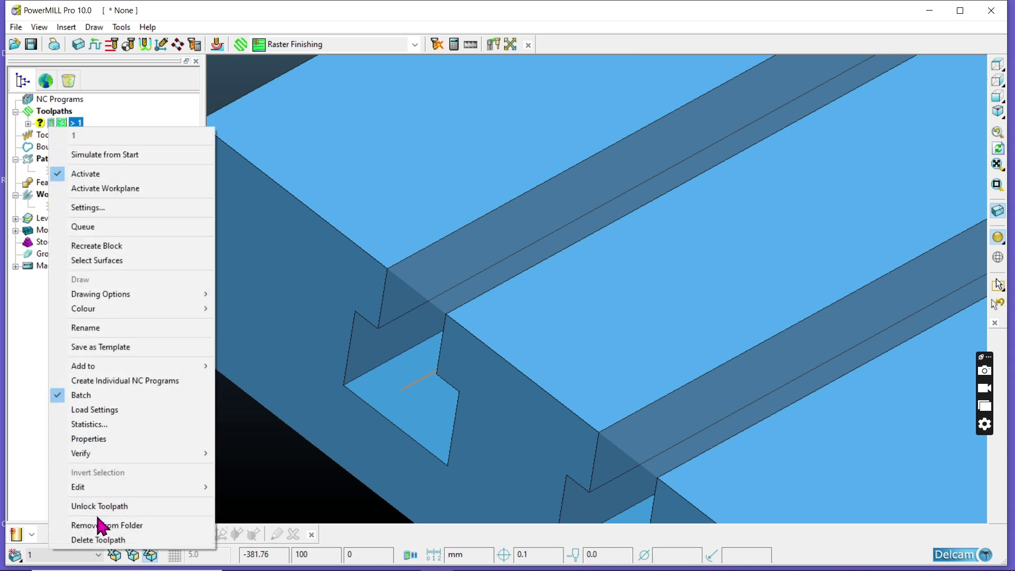
pyautogui.click(100, 541)
# Start a new toolpath with the 2D Curve Profile strategy after comparing it with 2D Curve Area Clearance
pyautogui.scroll(-2, 382, 407)
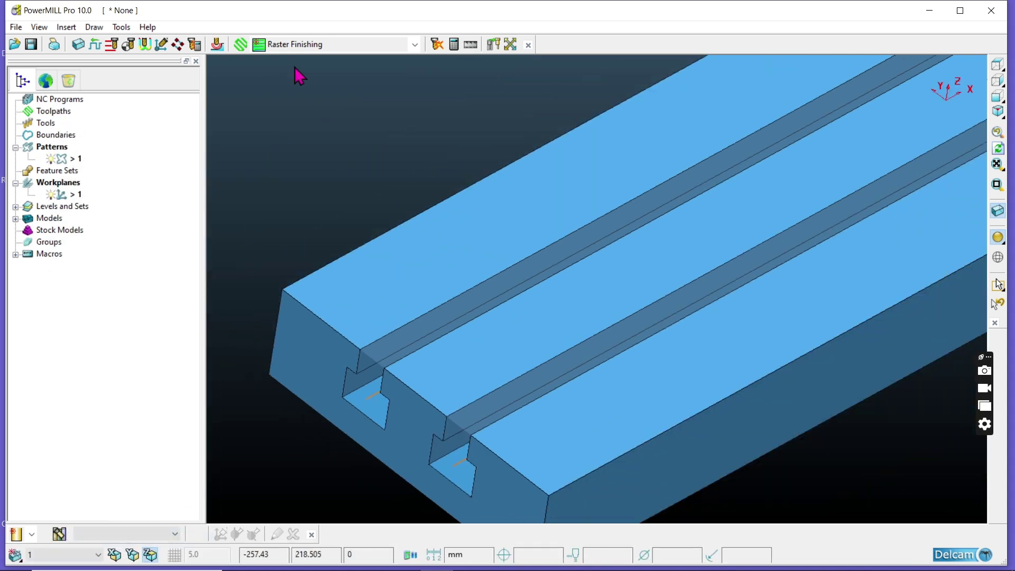
pyautogui.click(245, 44)
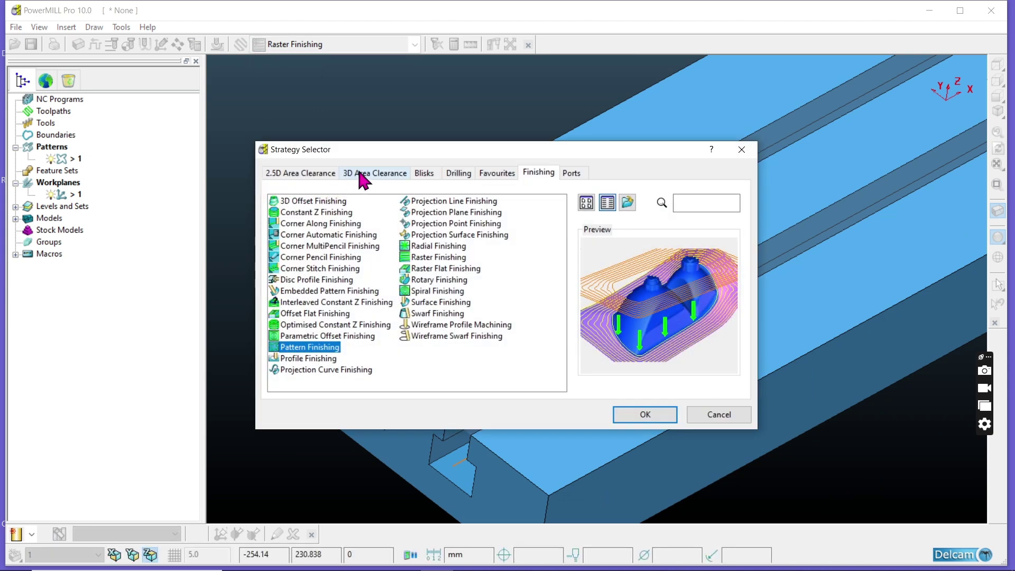
pyautogui.click(309, 172)
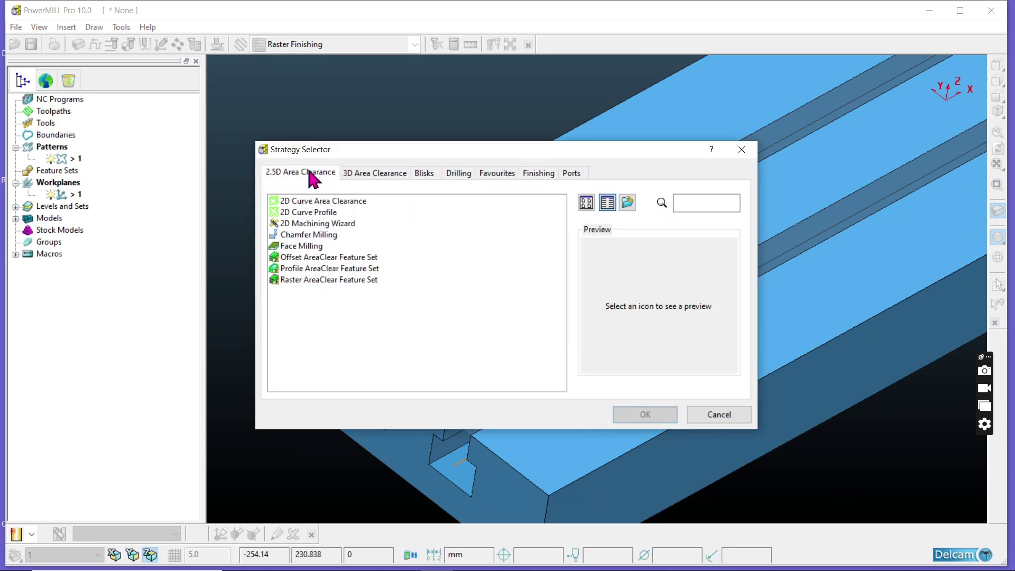
pyautogui.click(327, 203)
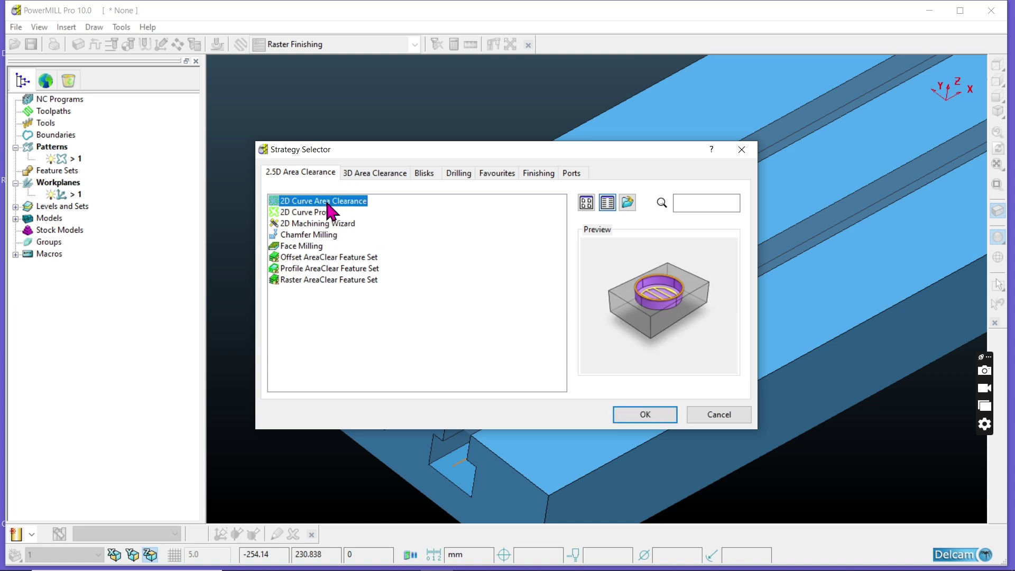
pyautogui.click(320, 214)
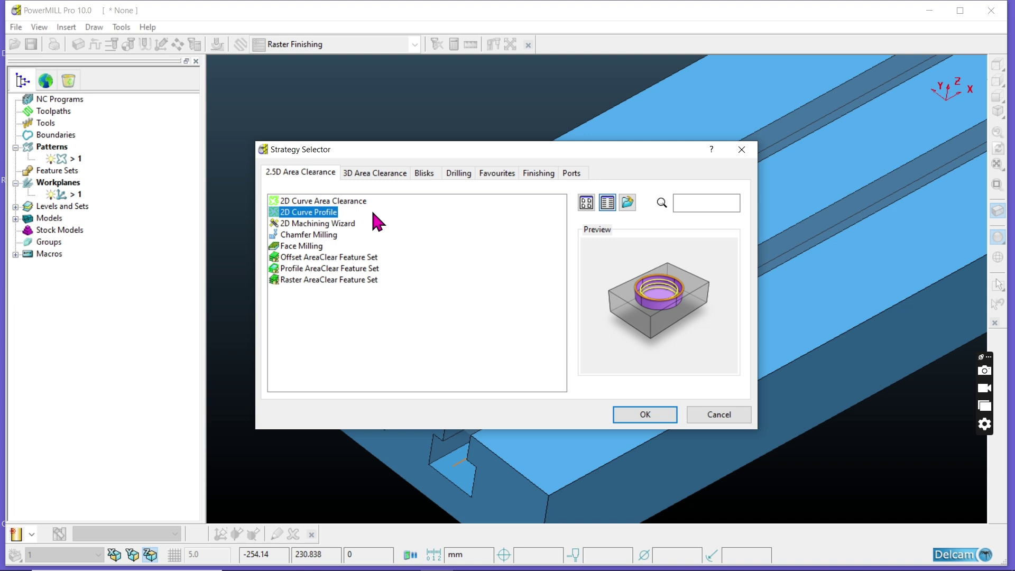
pyautogui.click(312, 203)
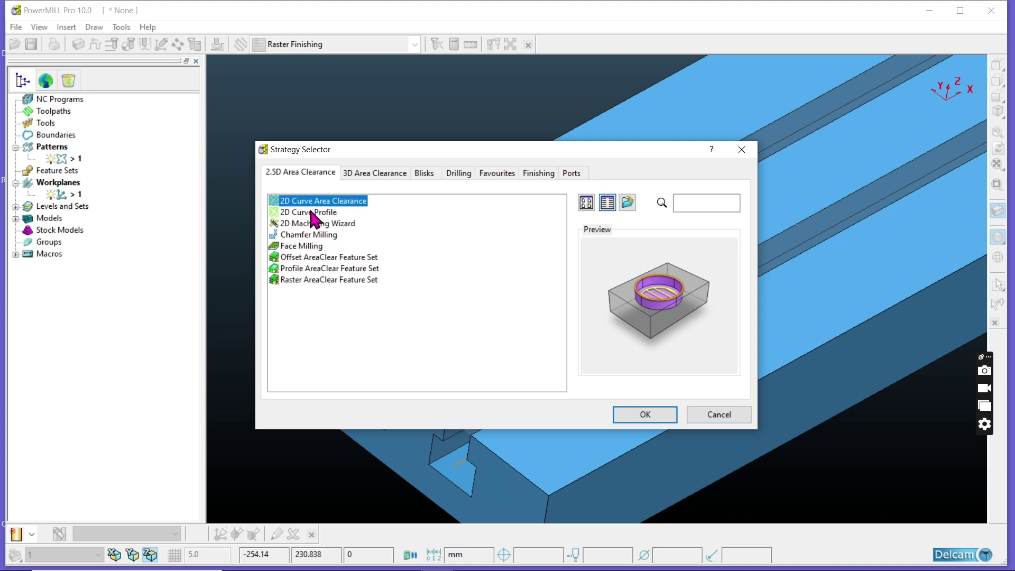
pyautogui.click(312, 213)
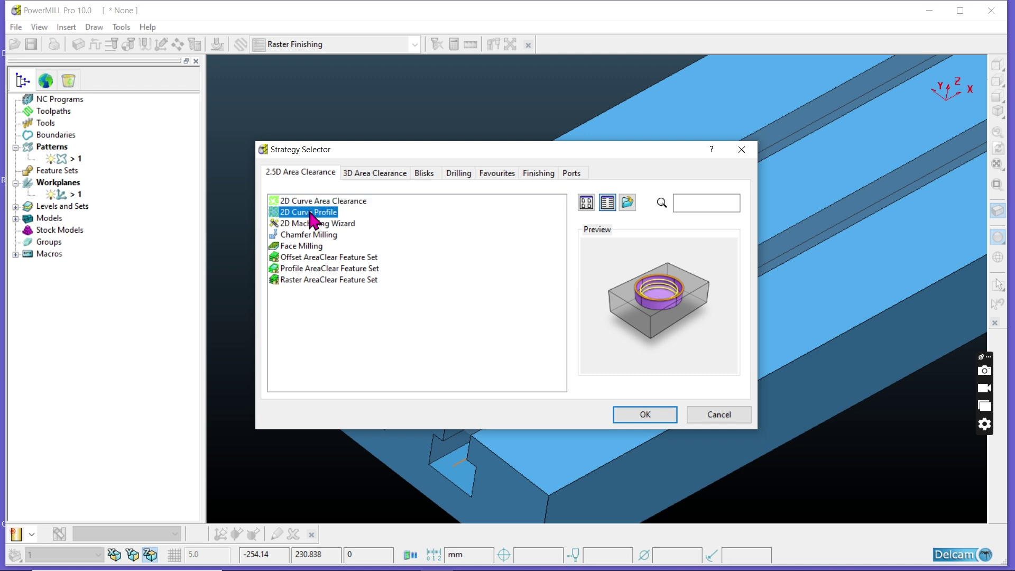
pyautogui.click(644, 415)
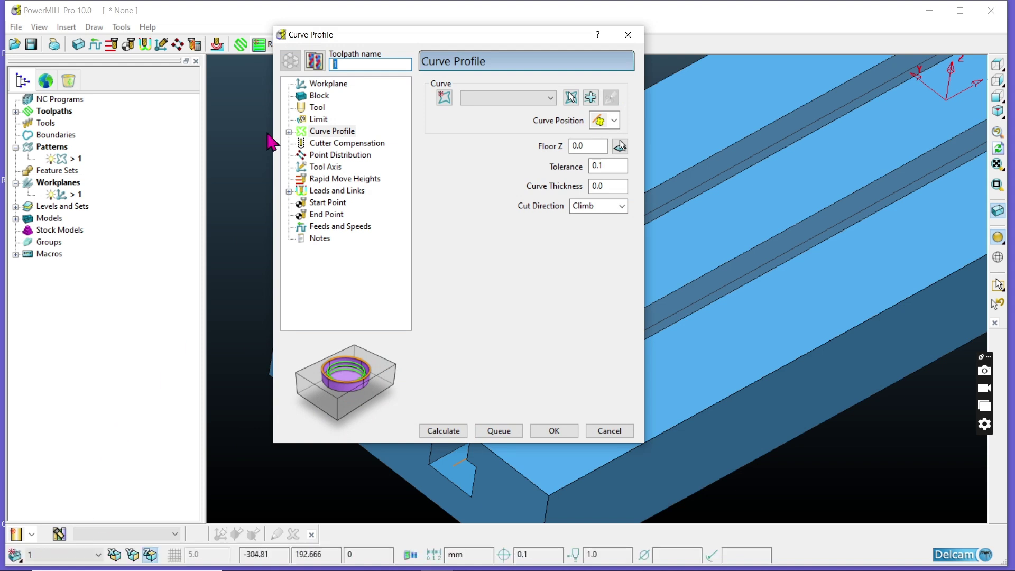
# Create a Tipped Disc tool for the curve profile toolpath and set its length to 10 mm
pyautogui.click(317, 108)
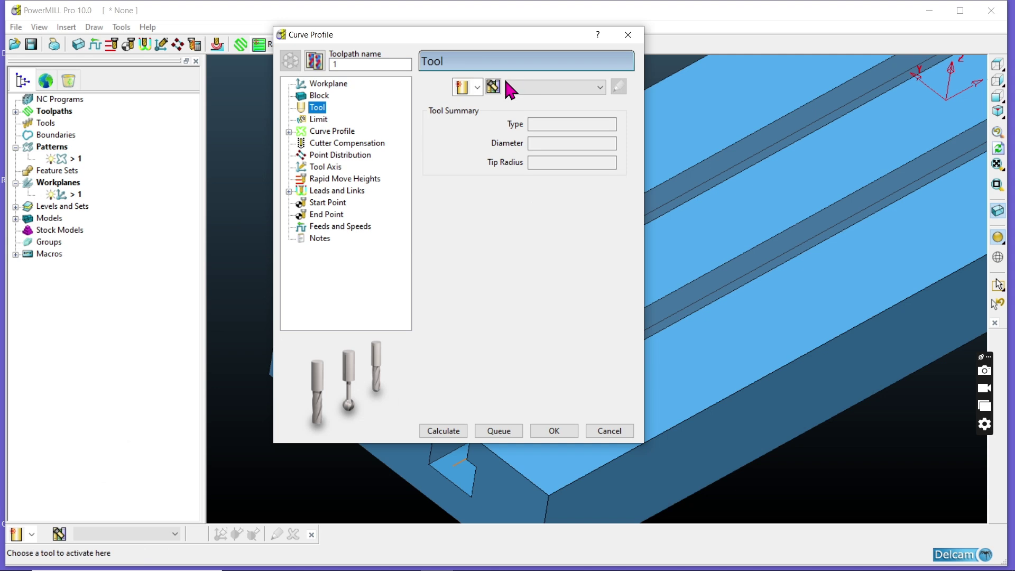
pyautogui.click(478, 86)
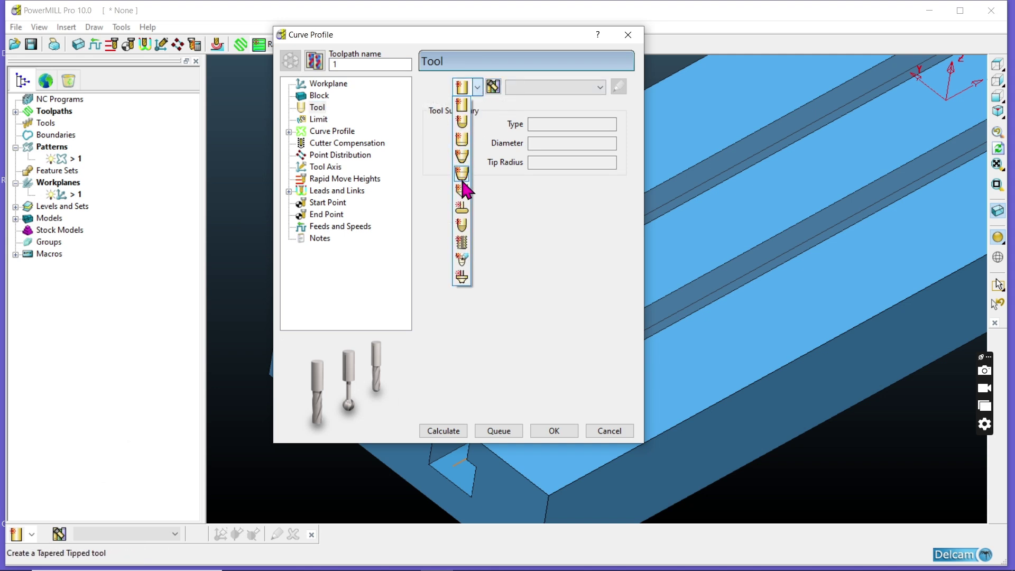
pyautogui.click(466, 210)
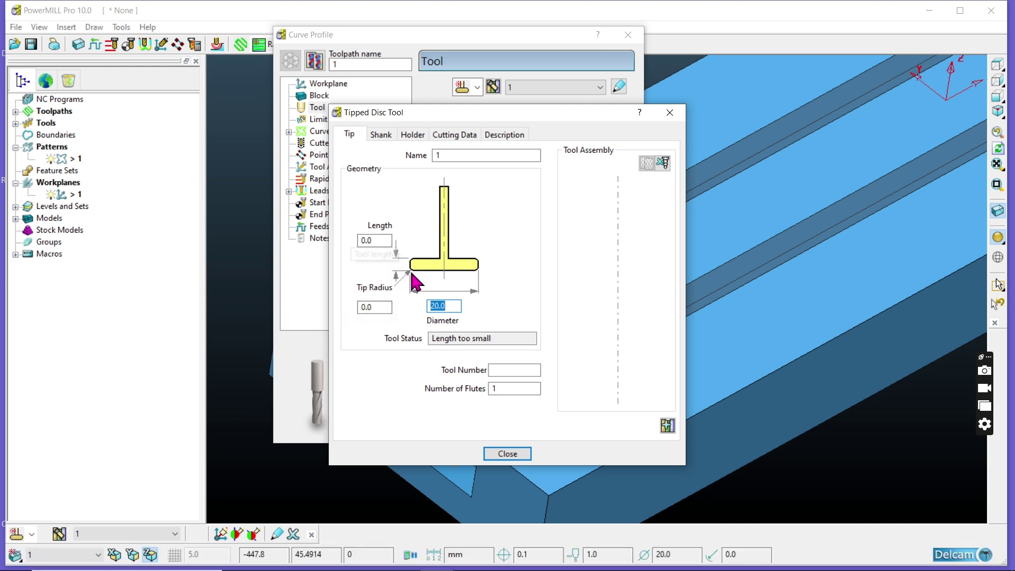
pyautogui.click(384, 245)
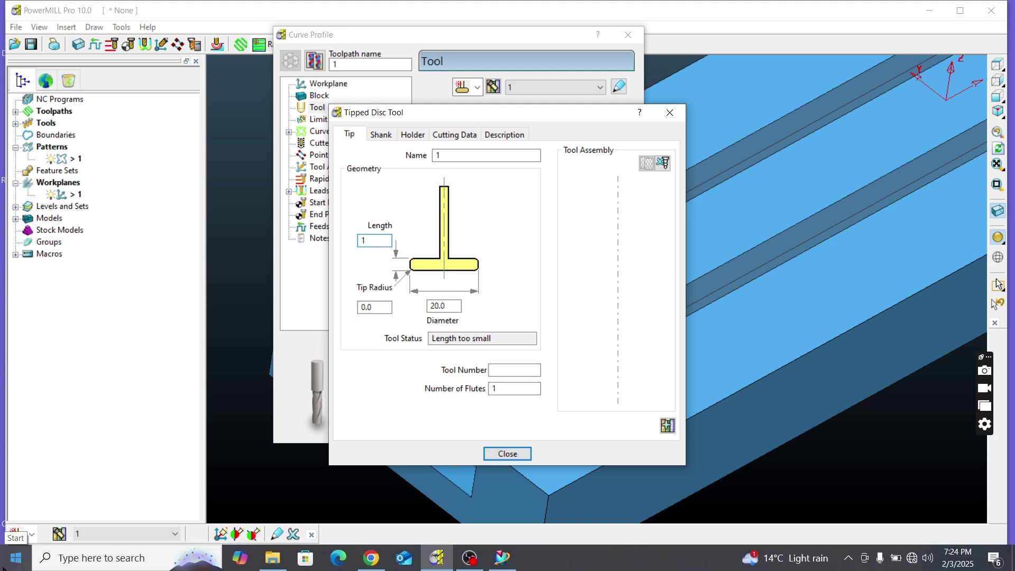
pyautogui.write('10.0')
pyautogui.press('Return')
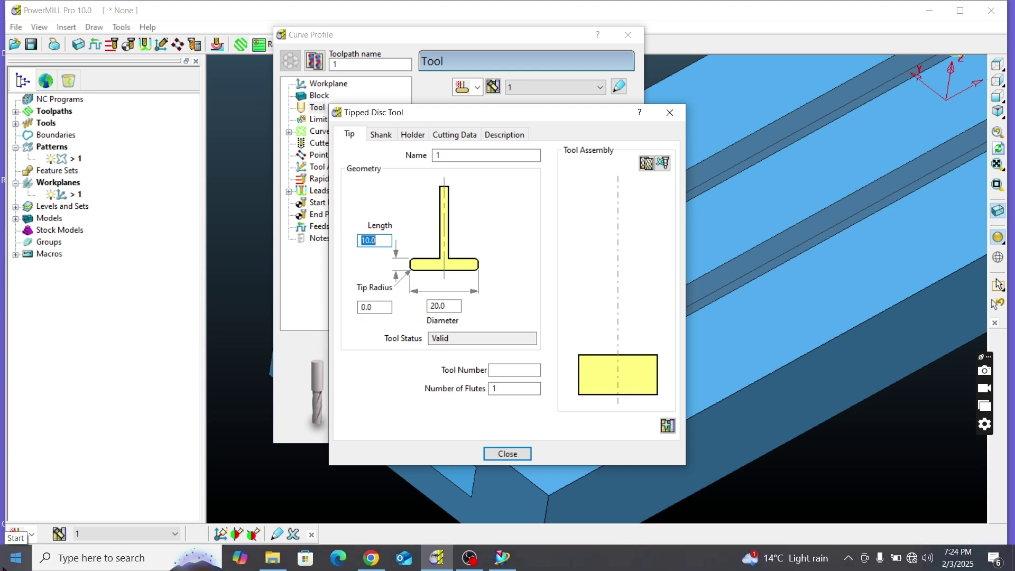
pyautogui.click(389, 307)
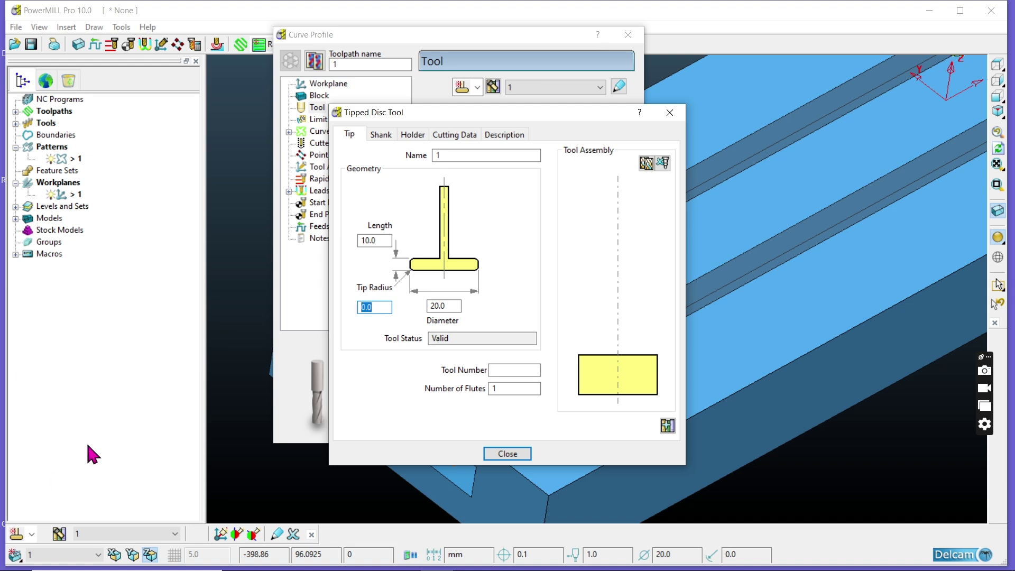
# Add a shank component to the tipped disc tool and set its upper diameter to 10 mm
pyautogui.click(385, 135)
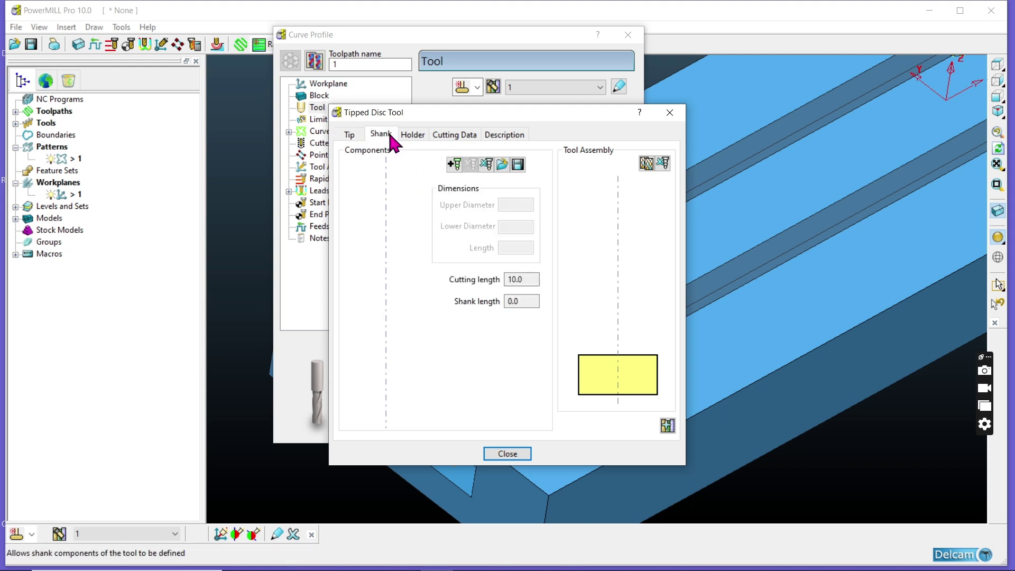
pyautogui.click(455, 164)
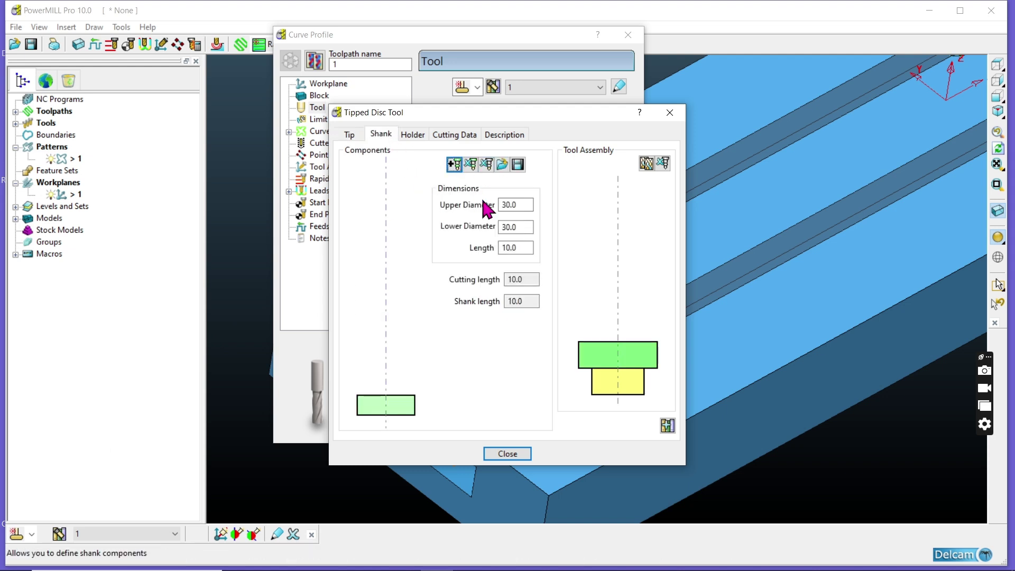
pyautogui.click(526, 206)
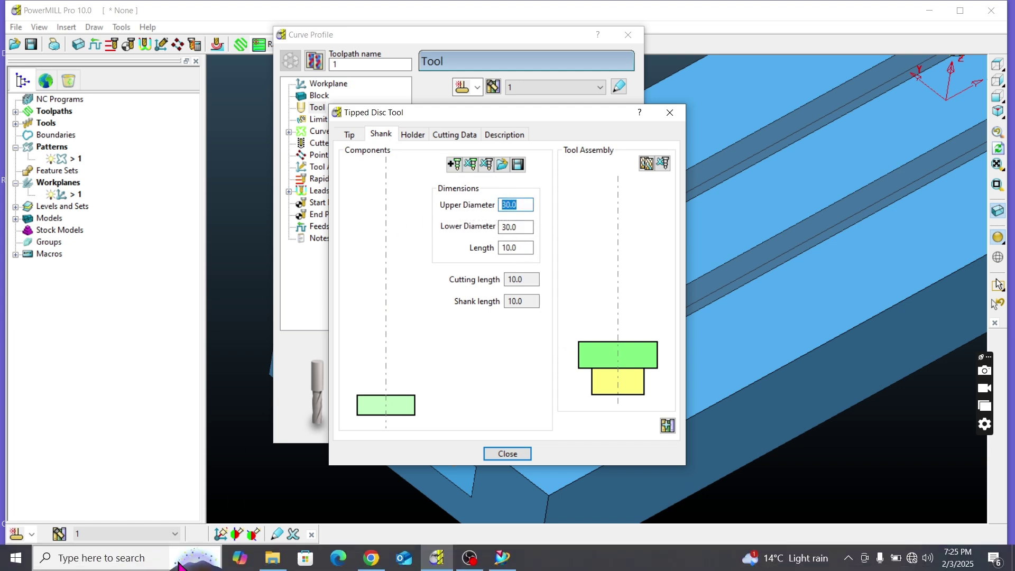
pyautogui.click(179, 566)
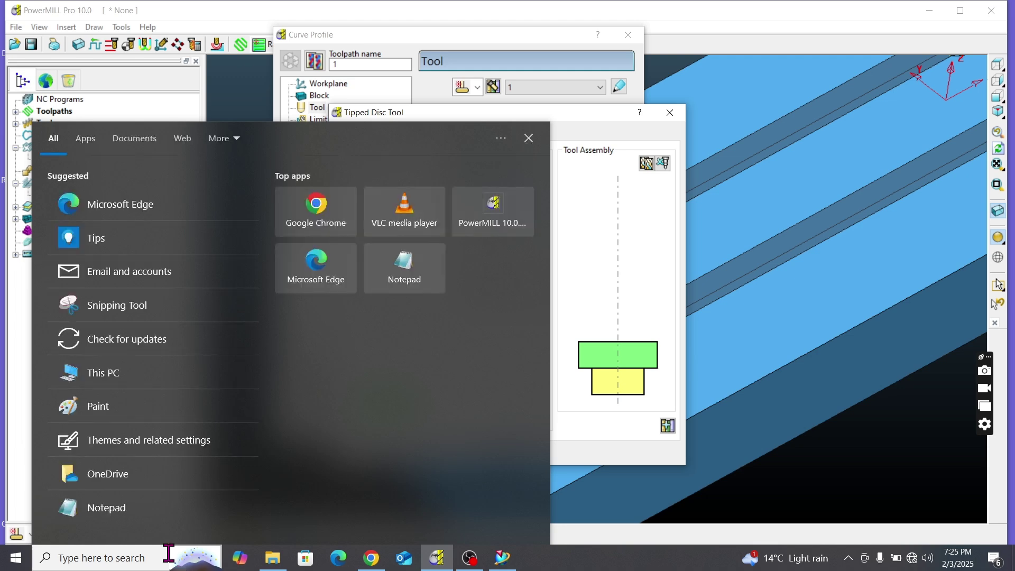
pyautogui.click(608, 116)
pyautogui.write('10.')
pyautogui.press('Return')
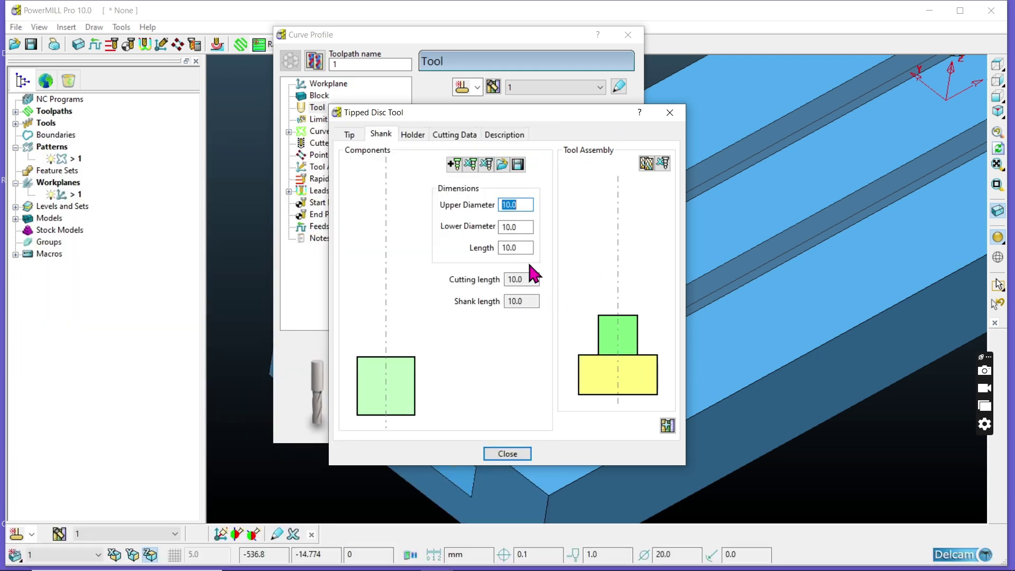
# Set the shank component's length to 50 mm and finish the tool definition
pyautogui.click(508, 228)
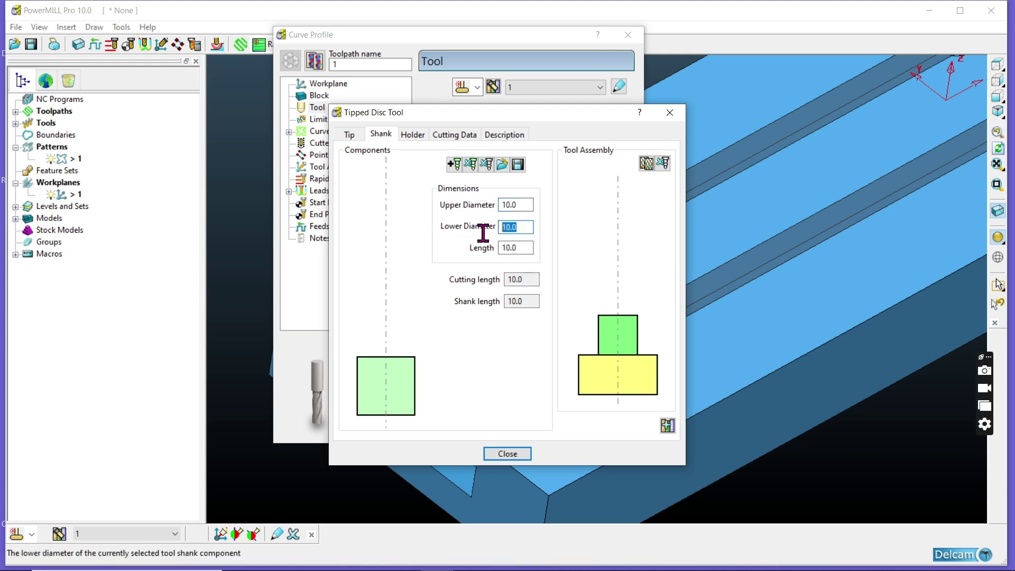
pyautogui.click(514, 247)
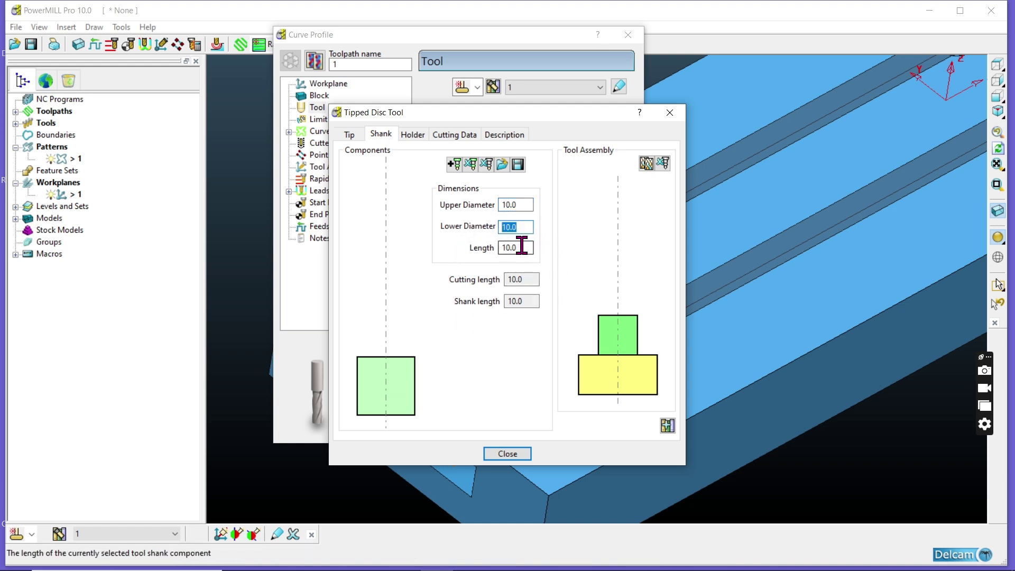
pyautogui.write('50.')
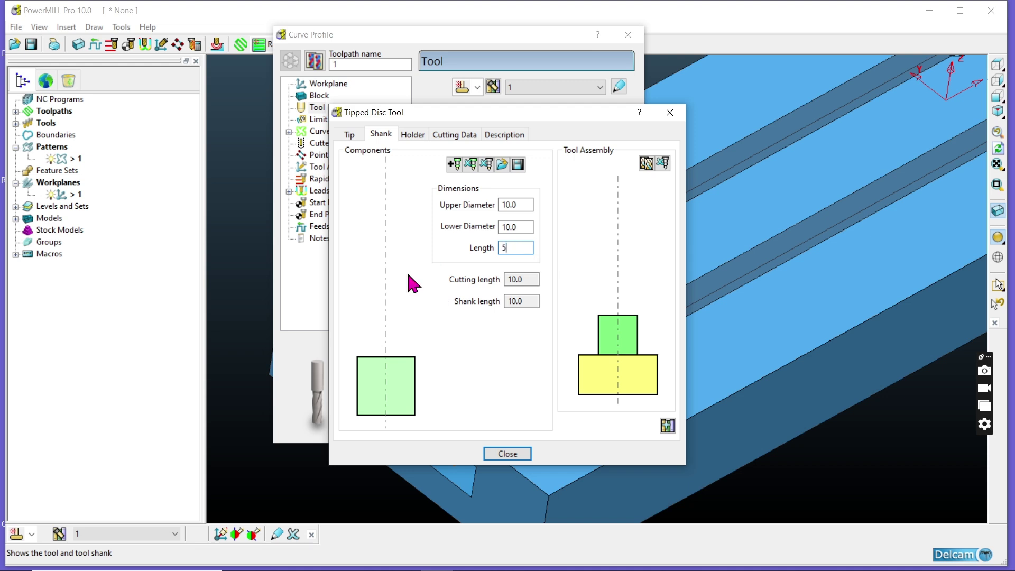
pyautogui.press('Return')
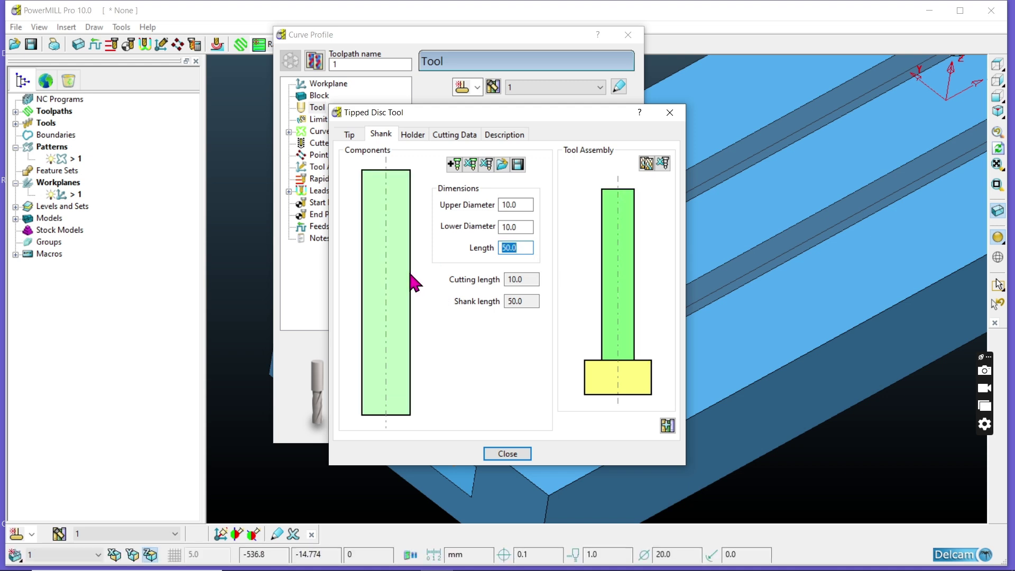
pyautogui.click(509, 454)
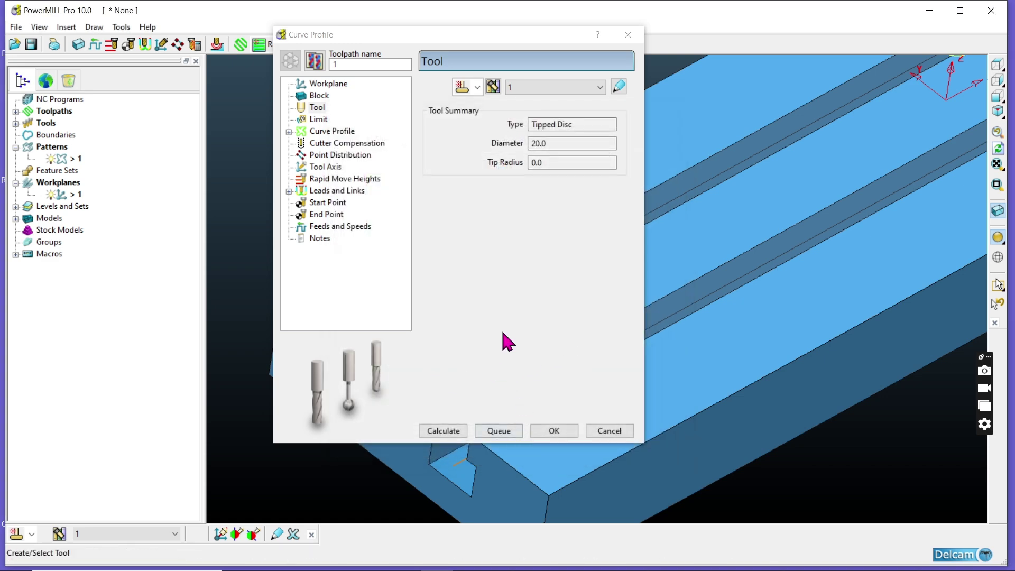
# Display the tipped disc tool shaded on the model and compare it with the T-slots from the bed's end face
pyautogui.scroll(-6, 860, 323)
pyautogui.moveTo(870, 188); pyautogui.dragTo(878, 165, button='middle')
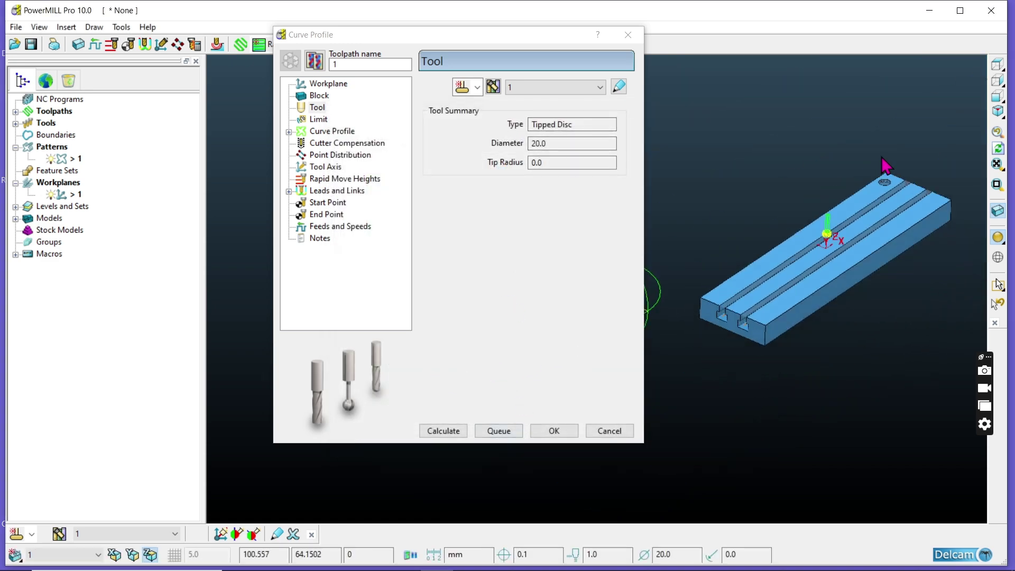
pyautogui.scroll(6, 829, 168)
pyautogui.moveTo(795, 195); pyautogui.dragTo(757, 234, button='middle')
pyautogui.rightClick(754, 222)
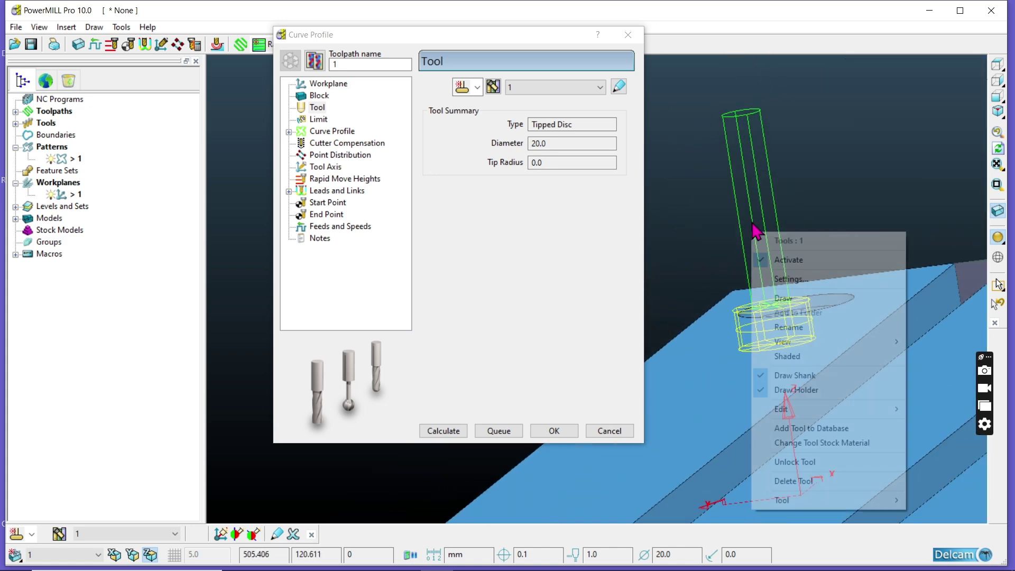
pyautogui.click(799, 361)
pyautogui.scroll(-4, 820, 259)
pyautogui.moveTo(821, 258)
pyautogui.mouseDown(button='middle')
pyautogui.moveTo(798, 317)
pyautogui.moveTo(732, 376)
pyautogui.moveTo(903, 214)
pyautogui.moveTo(922, 220)
pyautogui.moveTo(884, 264)
pyautogui.moveTo(879, 347)
pyautogui.moveTo(788, 386)
pyautogui.moveTo(799, 414)
pyautogui.moveTo(845, 296)
pyautogui.mouseUp(button='middle')
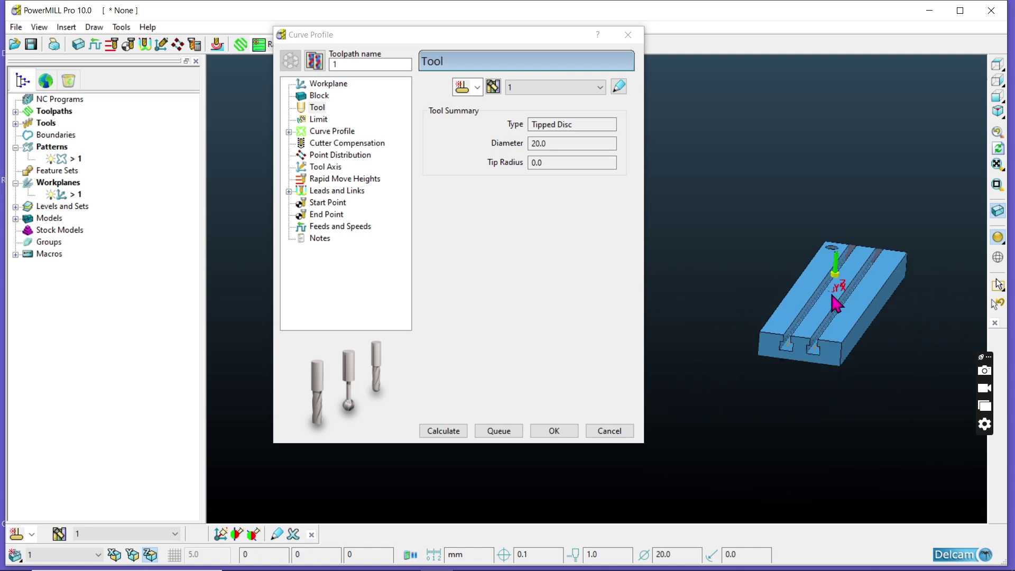
pyautogui.scroll(6, 762, 364)
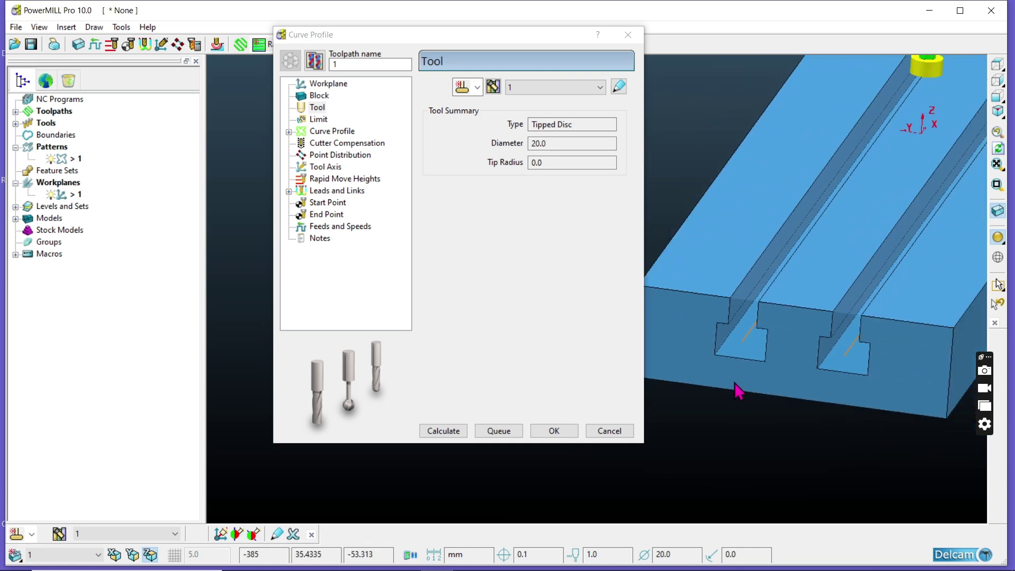
# Examine the shaded tipped disc tool along the bed and the T-slot openings with their pattern lines at the end face
pyautogui.moveTo(898, 195); pyautogui.dragTo(848, 143, button='middle')
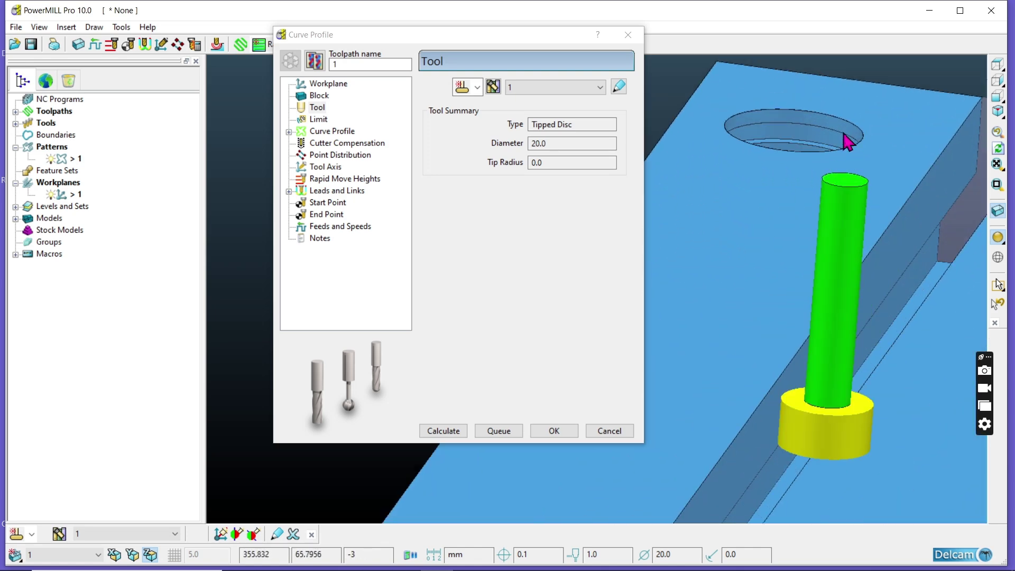
pyautogui.scroll(-6, 835, 132)
pyautogui.scroll(4, 735, 361)
pyautogui.scroll(-4, 714, 380)
pyautogui.scroll(4, 798, 227)
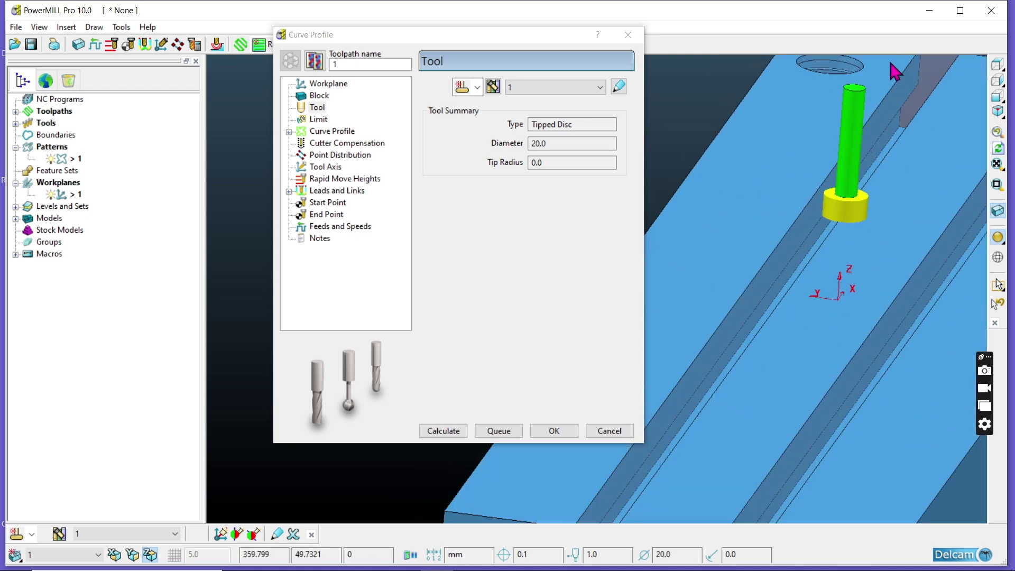
pyautogui.scroll(3, 862, 84)
pyautogui.scroll(-5, 841, 95)
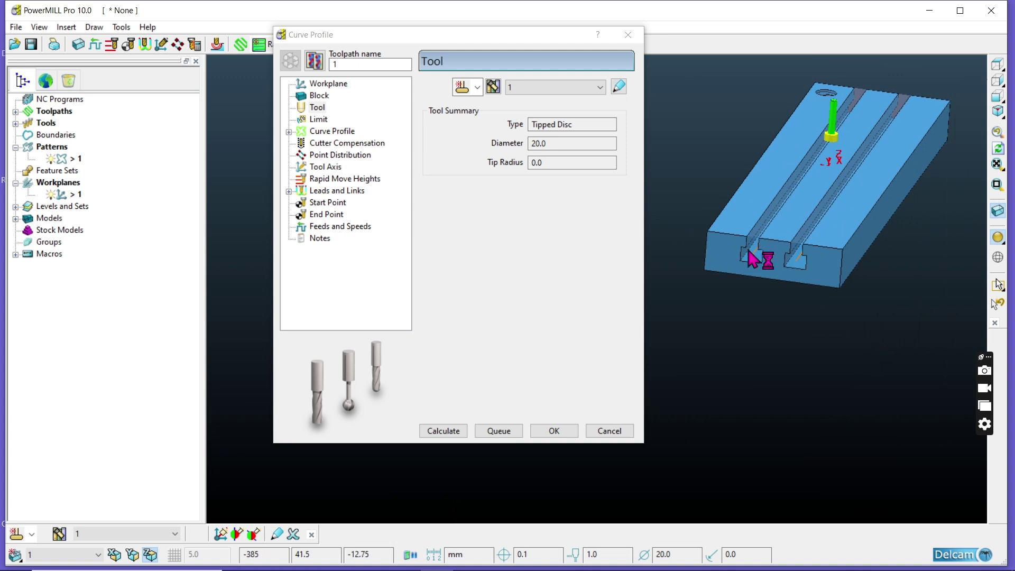
pyautogui.scroll(3, 762, 259)
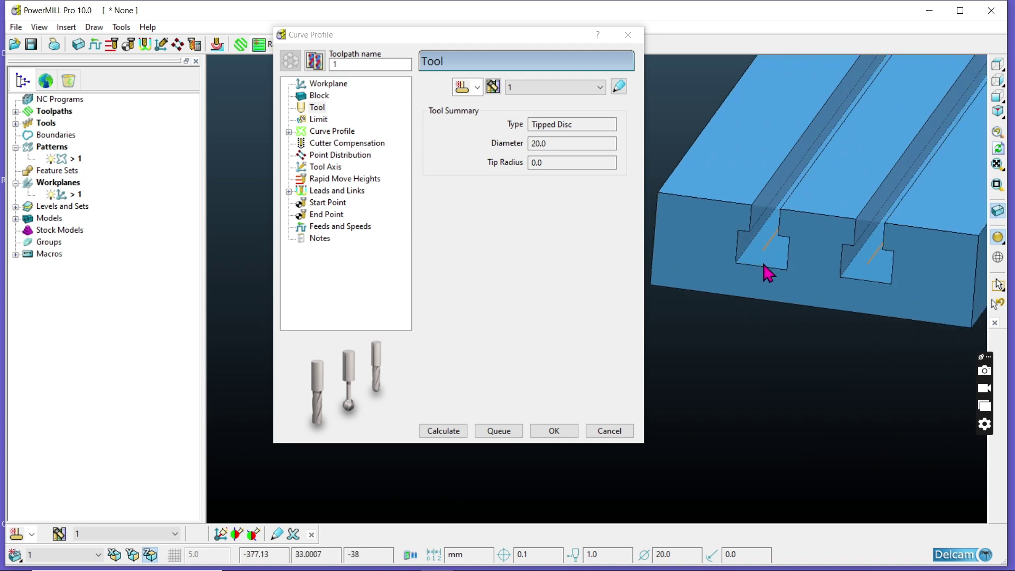
pyautogui.scroll(2, 773, 262)
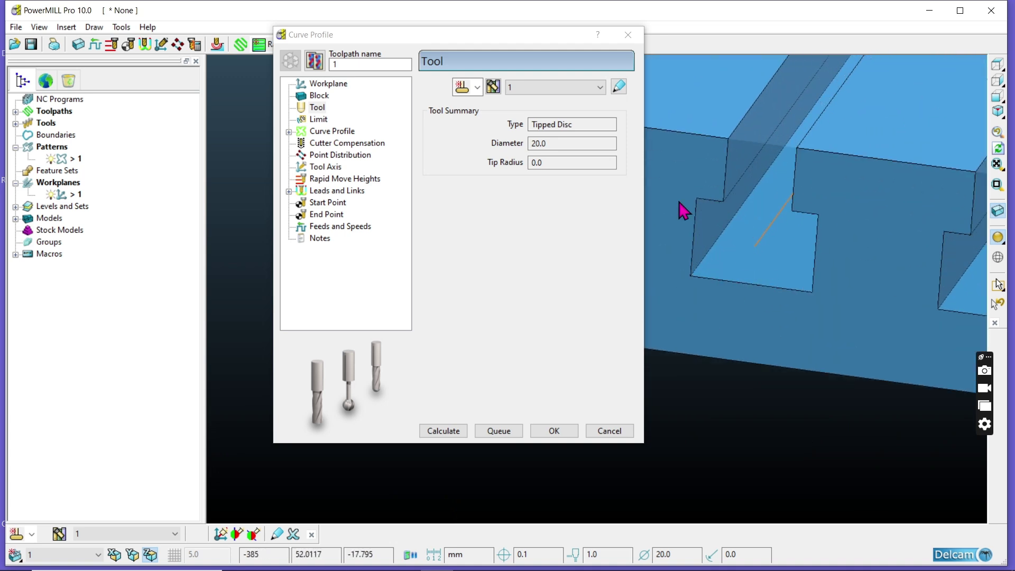
pyautogui.scroll(-4, 731, 307)
pyautogui.scroll(3, 817, 310)
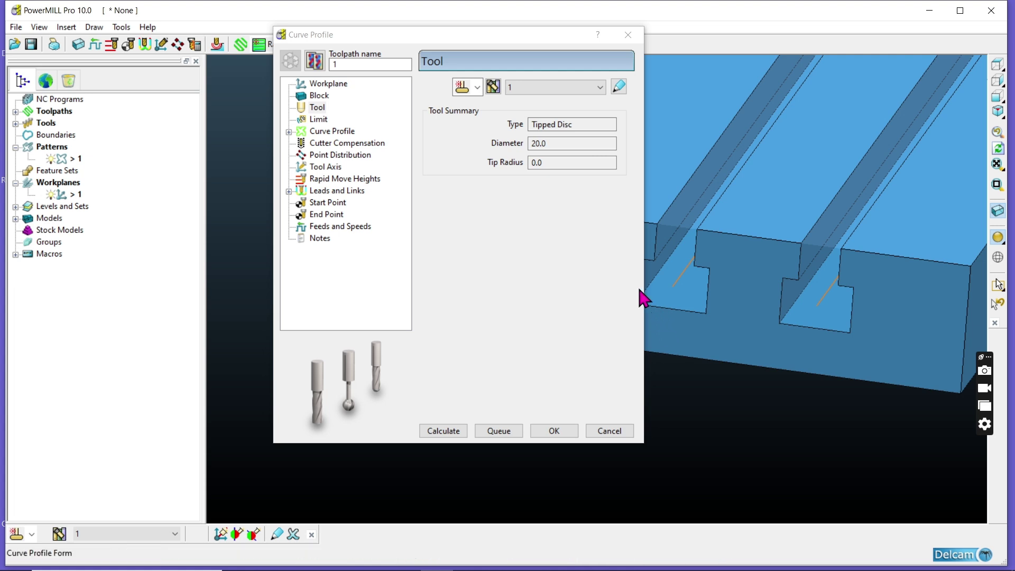
# Rename the curve profile toolpath as "20.t ctr" and check its limit settings
pyautogui.moveTo(536, 34); pyautogui.dragTo(445, 48)
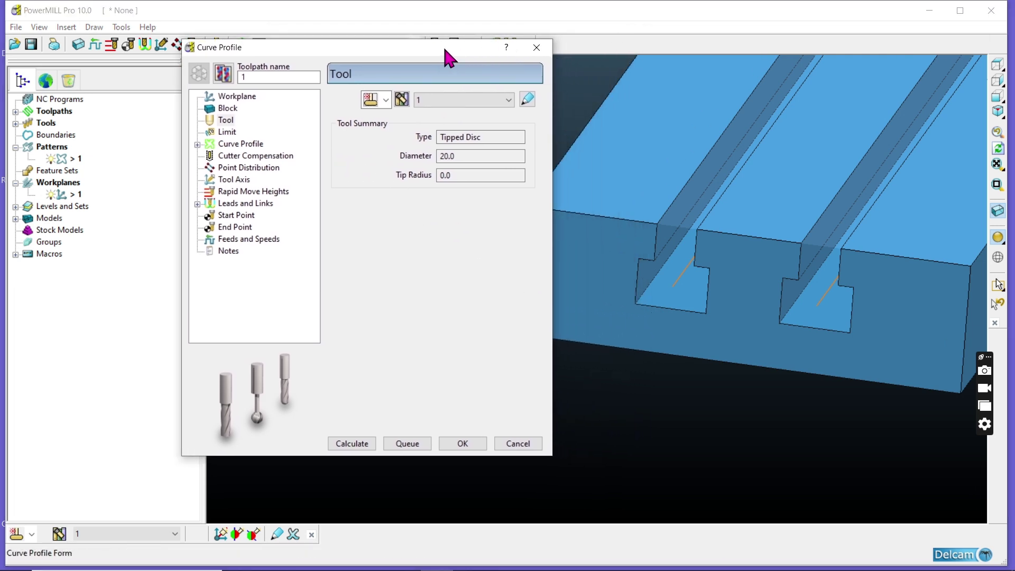
pyautogui.doubleClick(281, 75)
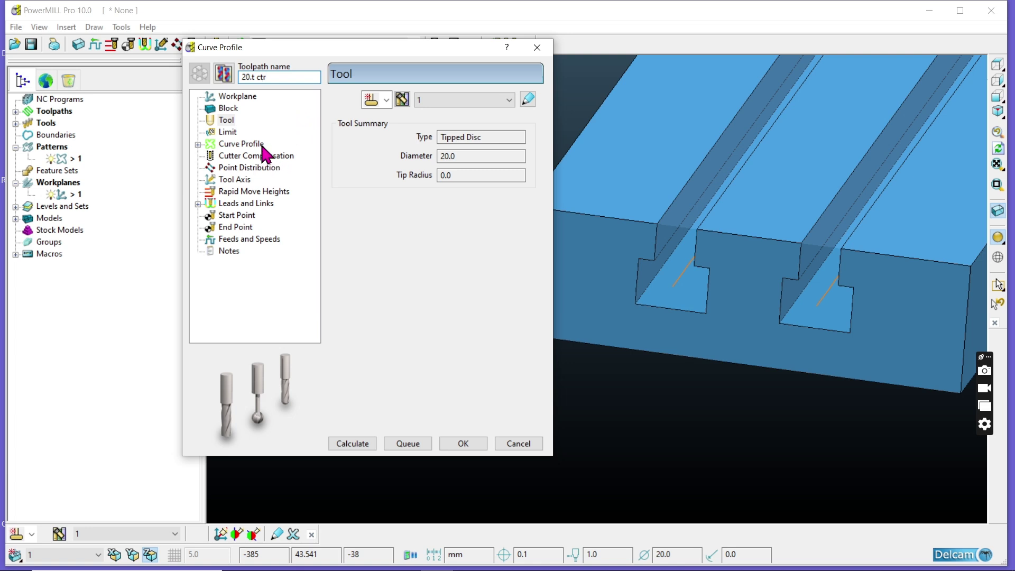
pyautogui.click(229, 131)
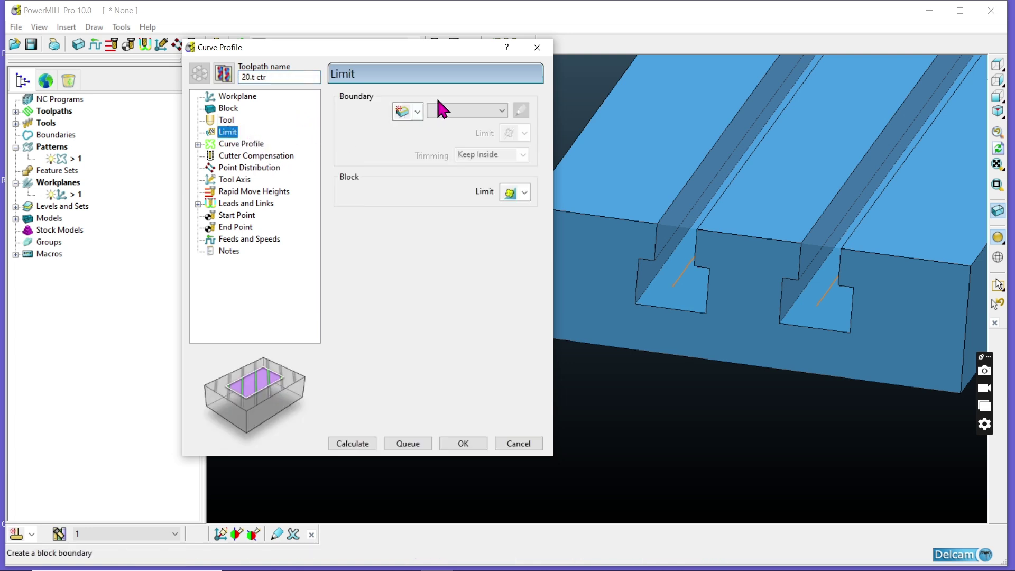
# Choose pattern 1 as the curve for the curve profile toolpath
pyautogui.click(231, 144)
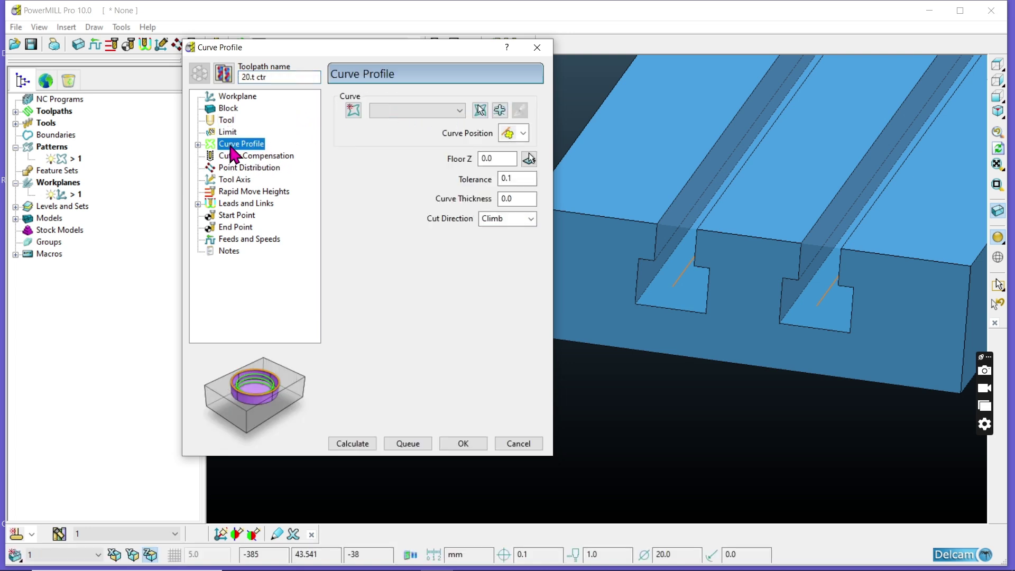
pyautogui.click(455, 110)
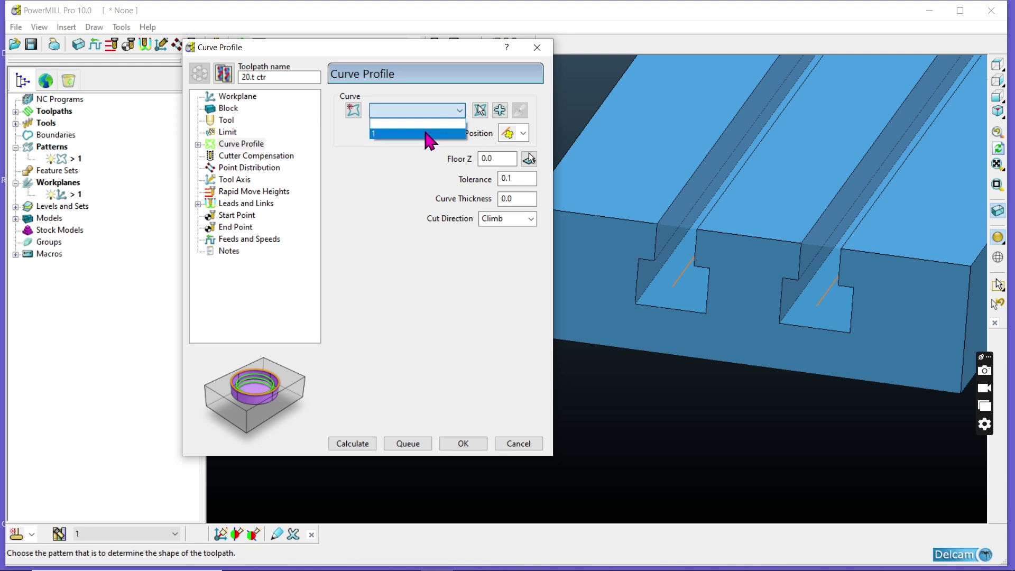
pyautogui.click(426, 134)
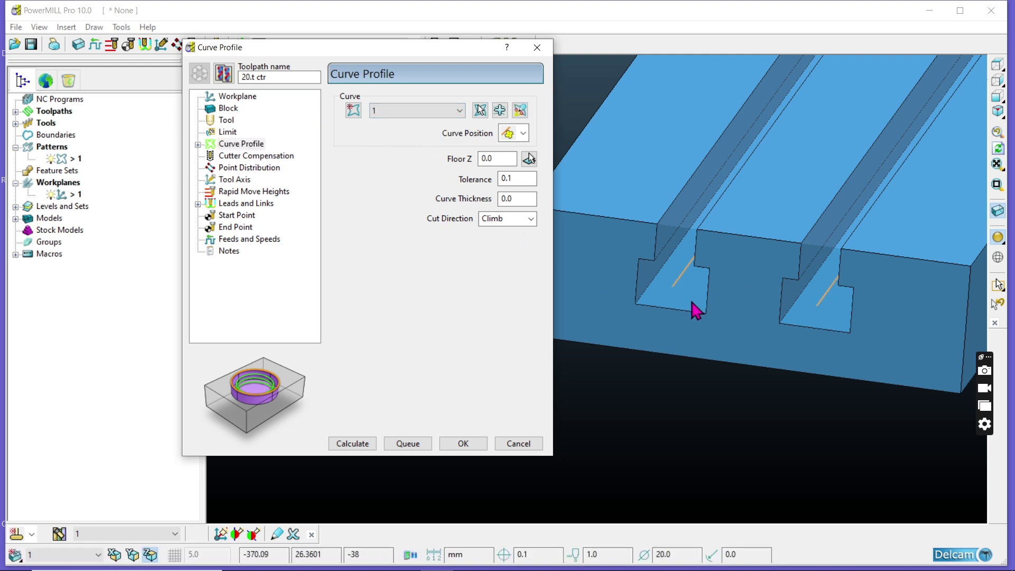
# Change the curve position relative to the tool and set Floor Z to -28.0 by picking the end of the T-slot's pattern line
pyautogui.scroll(1, 671, 294)
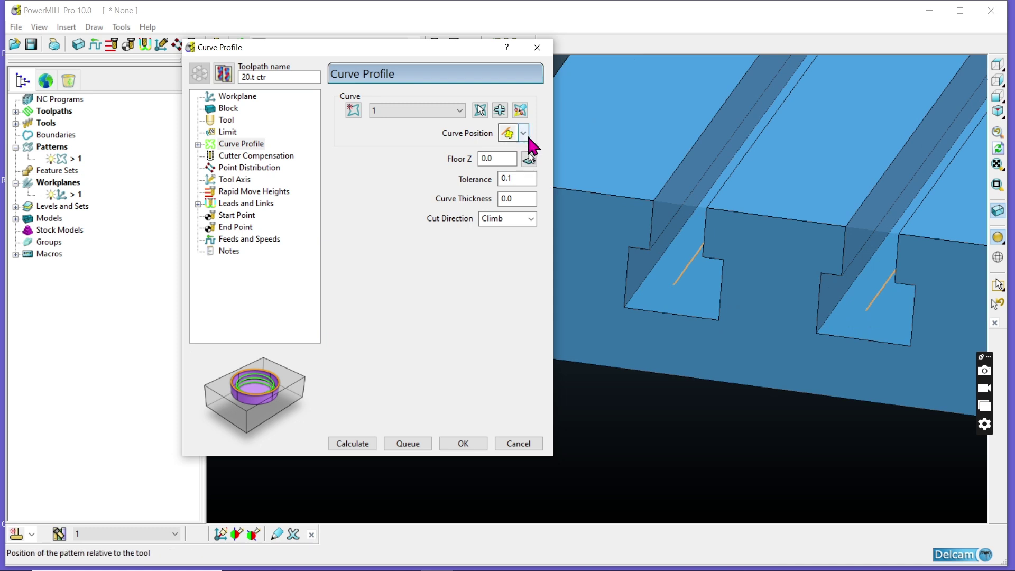
pyautogui.click(511, 168)
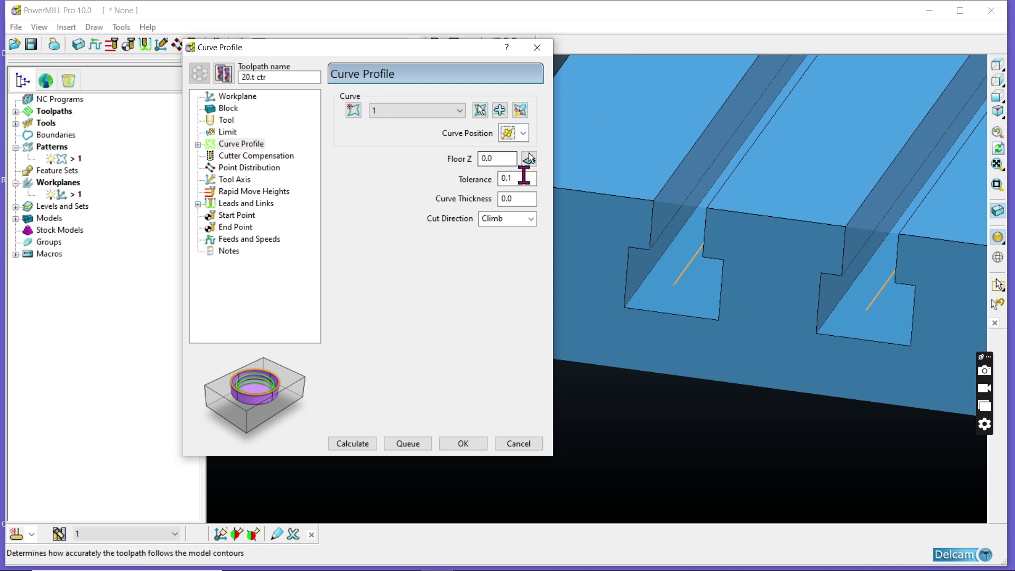
pyautogui.click(529, 158)
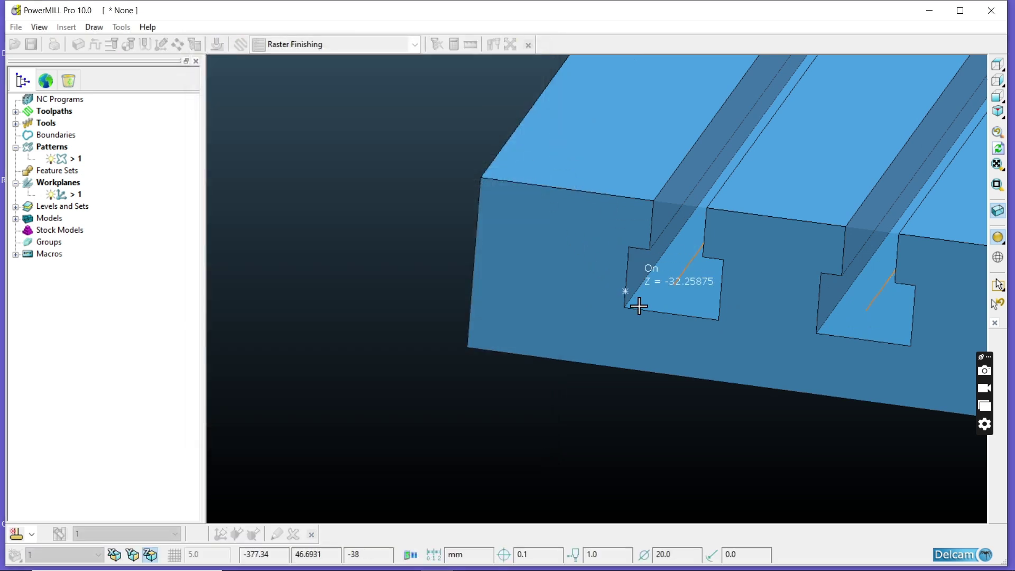
pyautogui.click(673, 288)
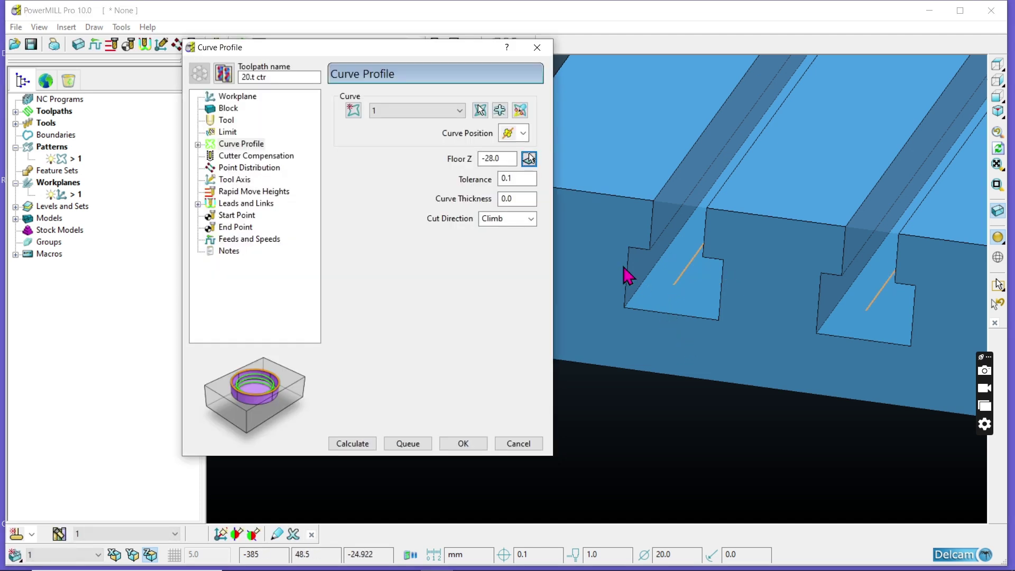
# Set the curve profile's cut direction to Any and its tolerance to 0.01
pyautogui.click(528, 220)
pyautogui.click(516, 256)
pyautogui.click(520, 179)
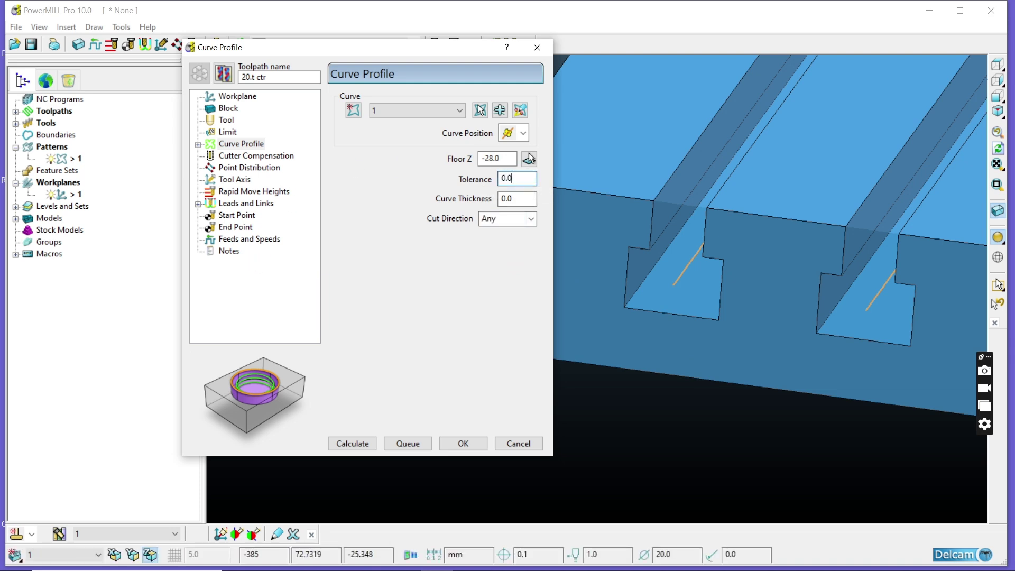
pyautogui.press('Return')
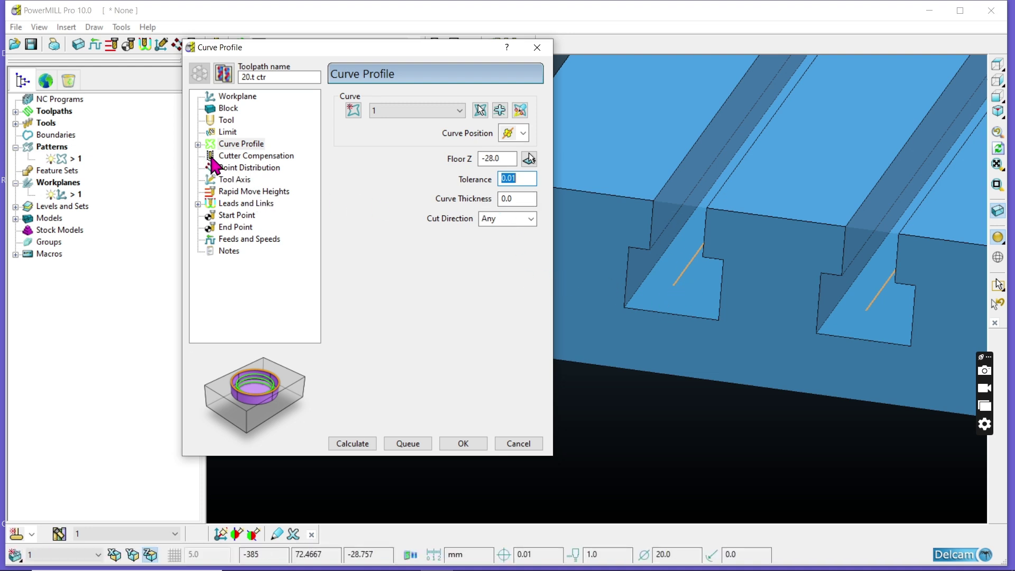
# Open the curve profile's cut distance settings and examine the T-slot cross-section, its pattern lines and the disc tool
pyautogui.click(198, 145)
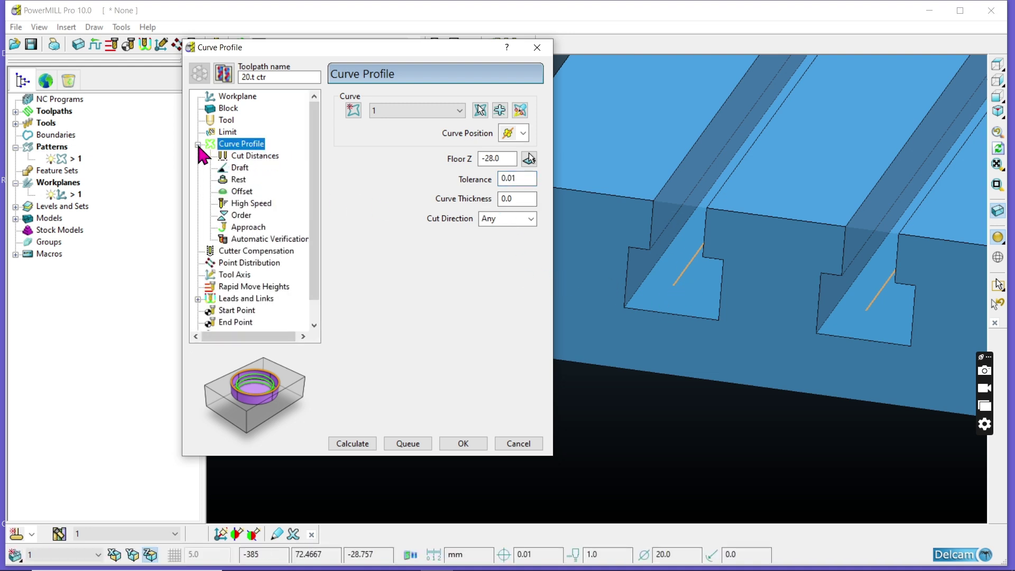
pyautogui.click(242, 156)
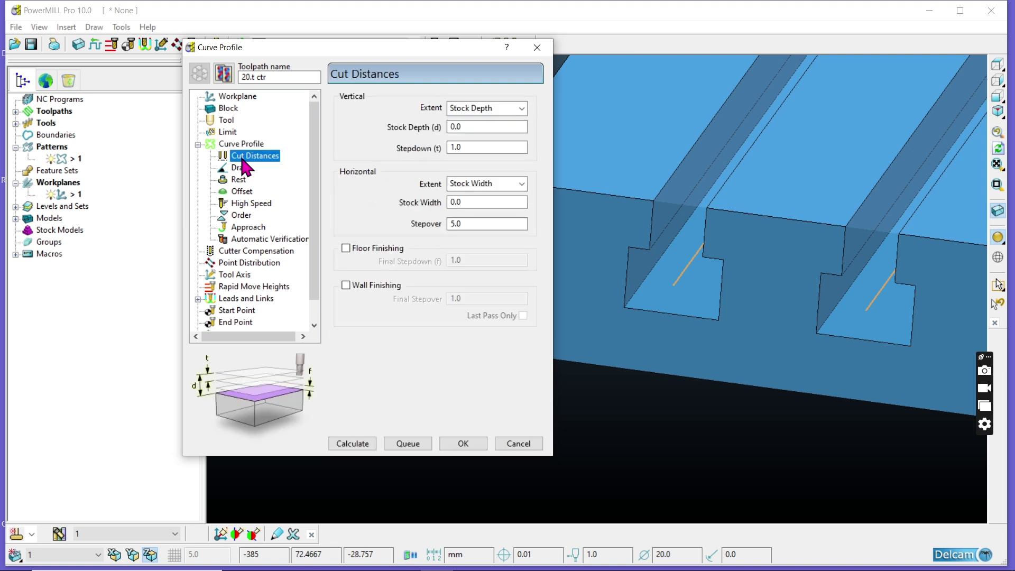
pyautogui.moveTo(637, 320); pyautogui.dragTo(681, 242, button='middle')
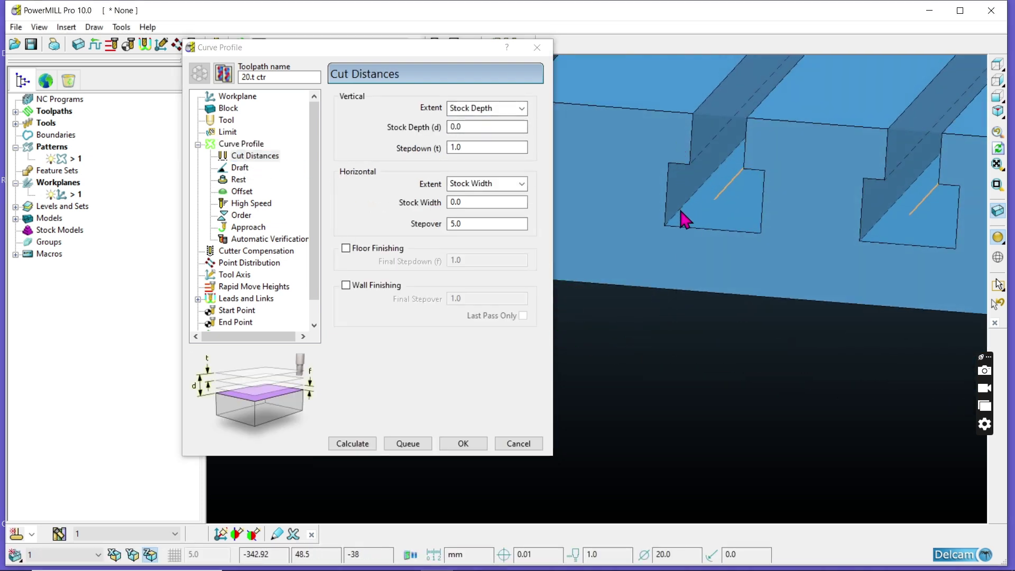
pyautogui.scroll(-1, 679, 225)
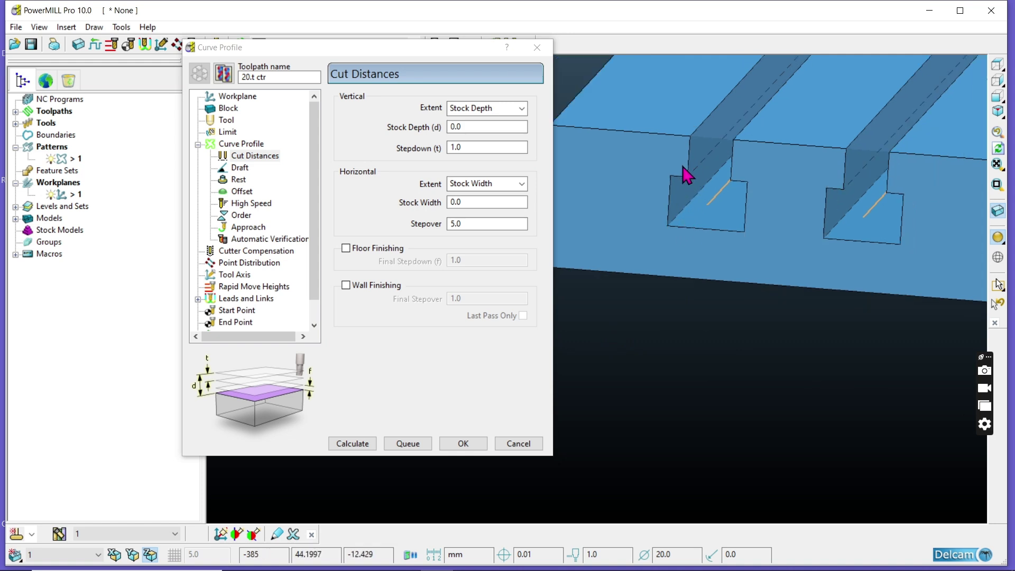
pyautogui.scroll(-1, 687, 185)
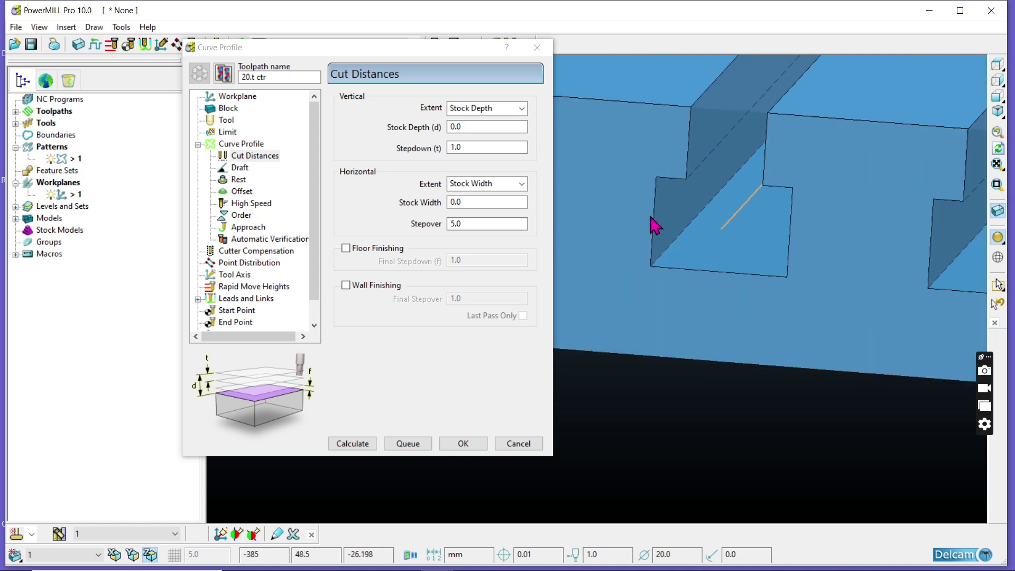
pyautogui.scroll(-1, 648, 240)
pyautogui.scroll(3, 682, 208)
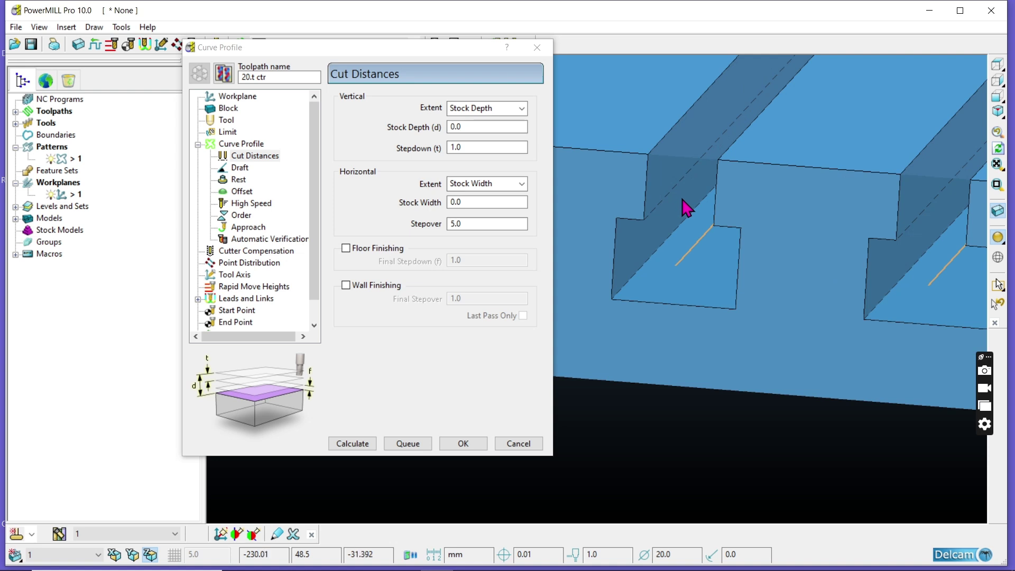
pyautogui.scroll(-1, 629, 243)
pyautogui.scroll(2, 648, 219)
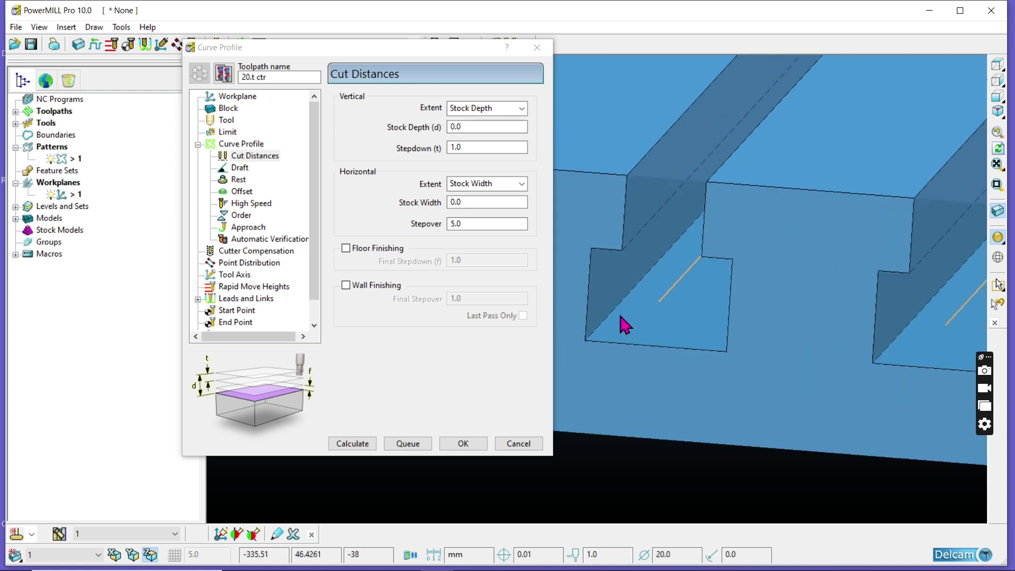
pyautogui.scroll(-3, 621, 323)
pyautogui.scroll(2, 629, 301)
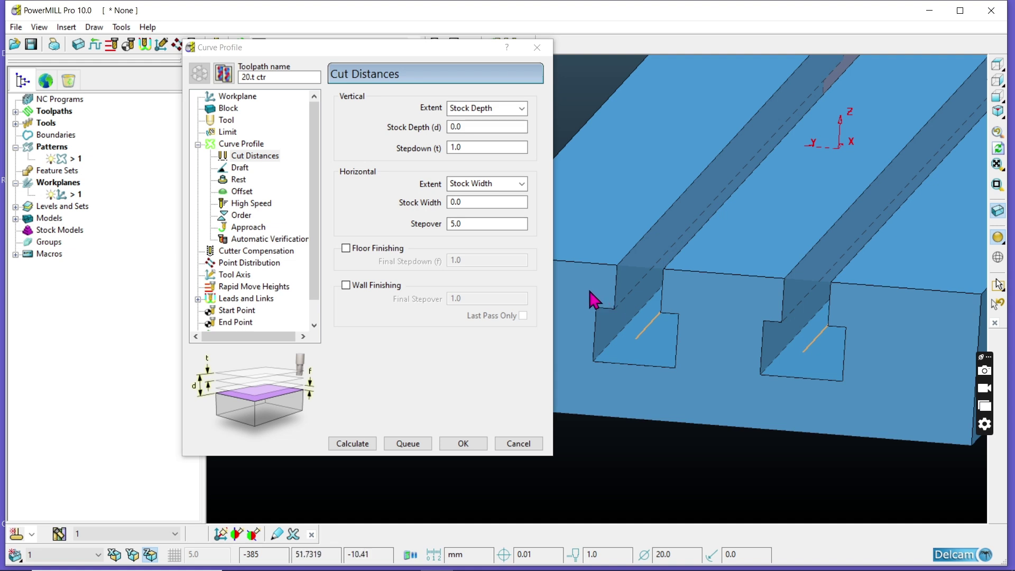
pyautogui.scroll(3, 630, 346)
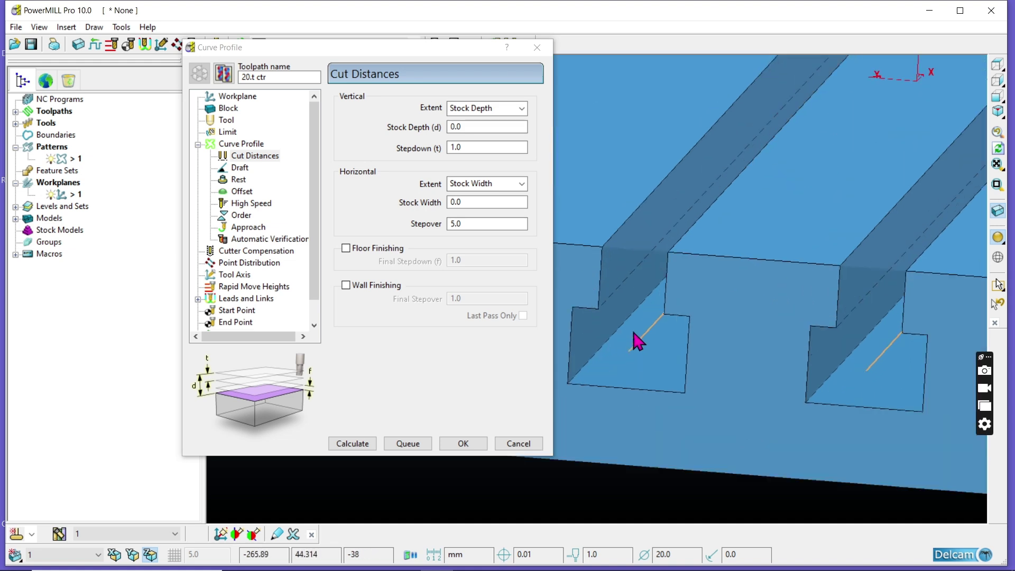
pyautogui.scroll(-2, 630, 338)
pyautogui.scroll(-3, 624, 344)
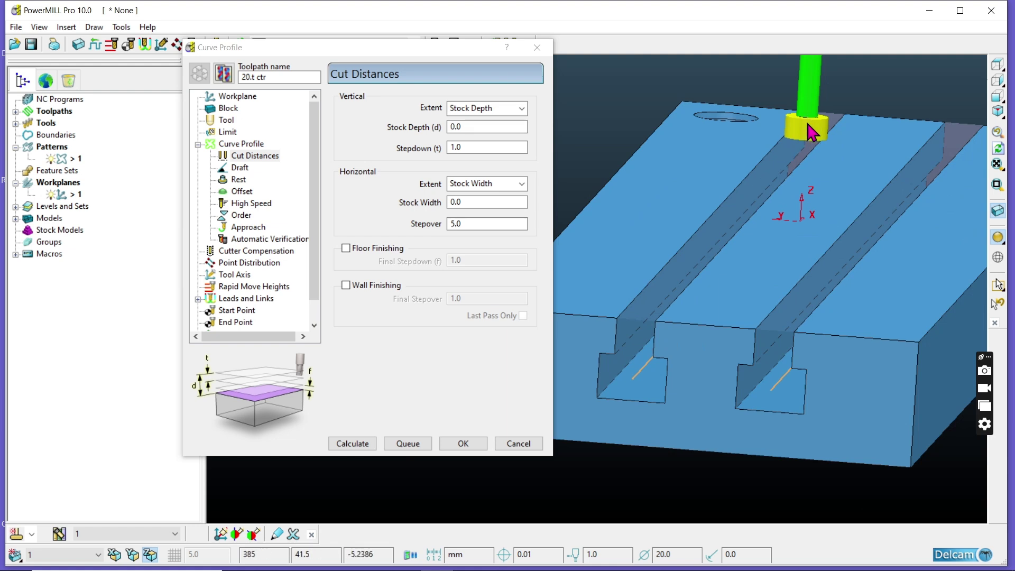
pyautogui.scroll(2, 620, 375)
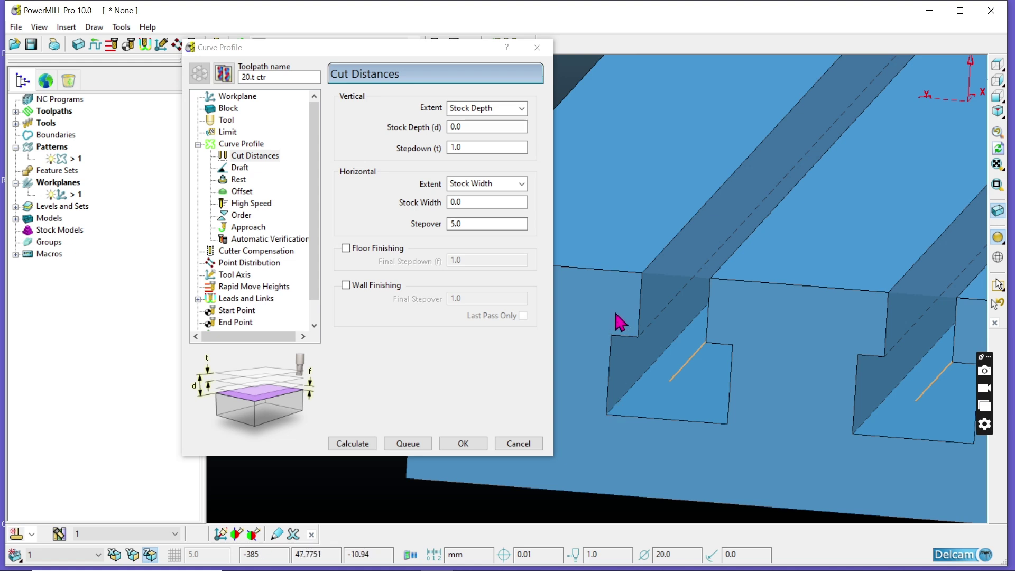
# Measure the height of the T-slot's wide lower section between its upper and lower corners on the bed's end face
pyautogui.moveTo(348, 51); pyautogui.dragTo(337, 79)
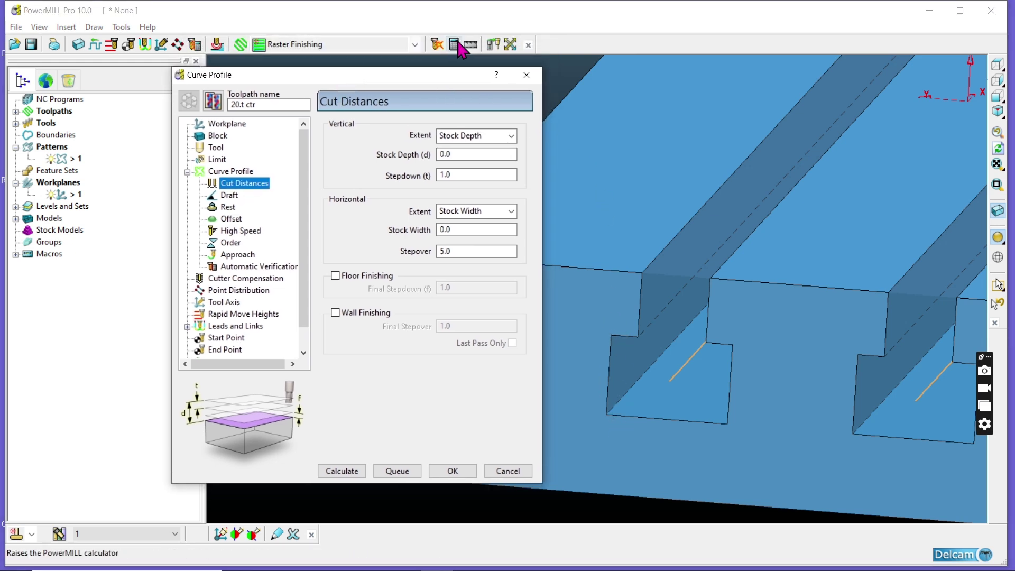
pyautogui.click(470, 45)
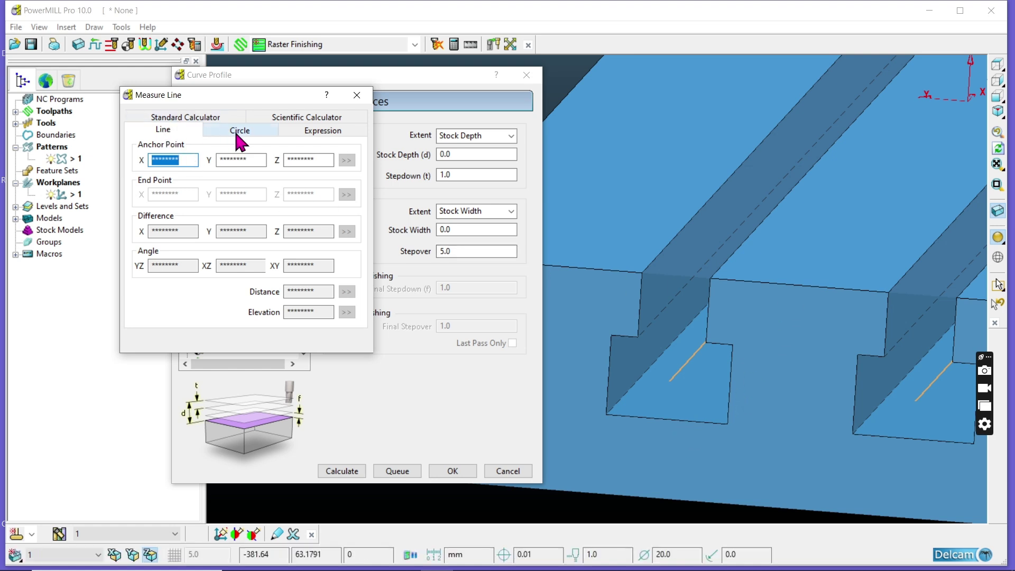
pyautogui.click(611, 336)
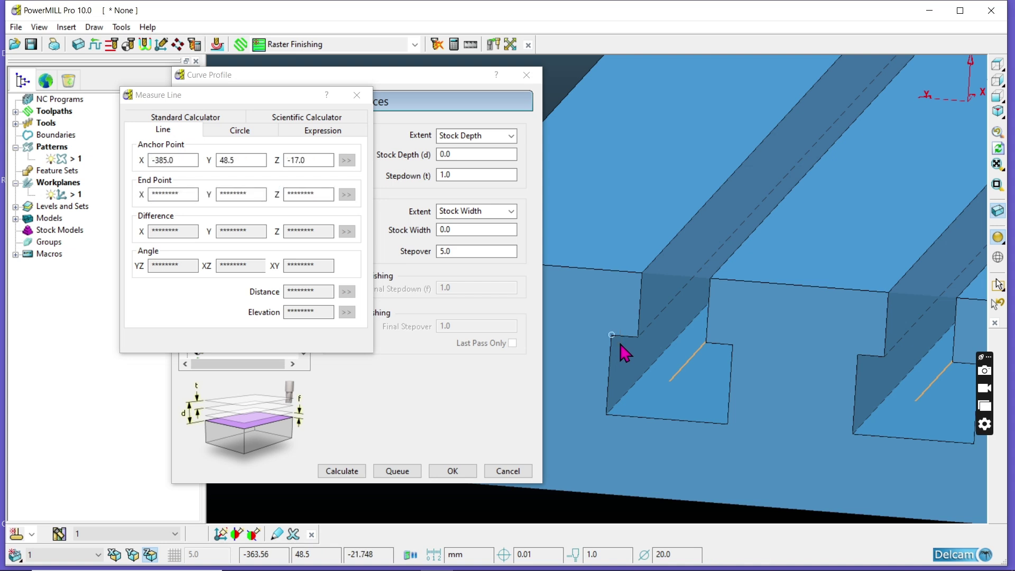
pyautogui.click(607, 411)
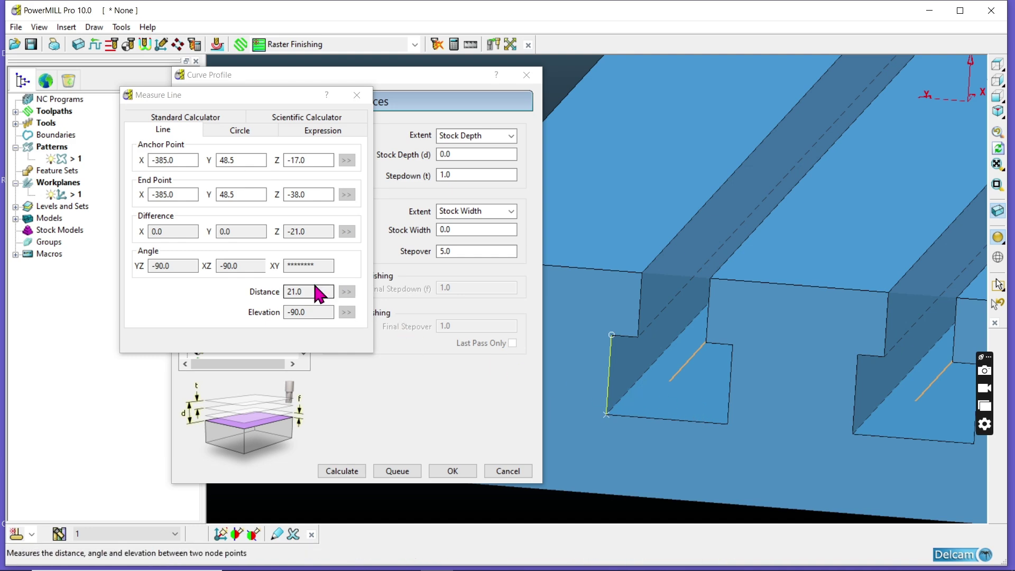
pyautogui.moveTo(323, 292); pyautogui.dragTo(247, 290)
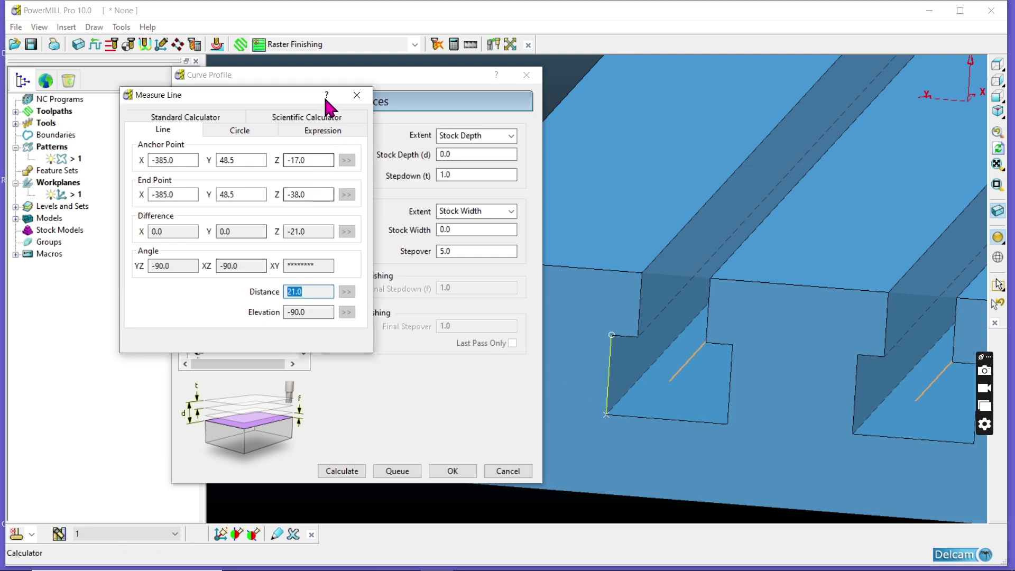
pyautogui.click(357, 95)
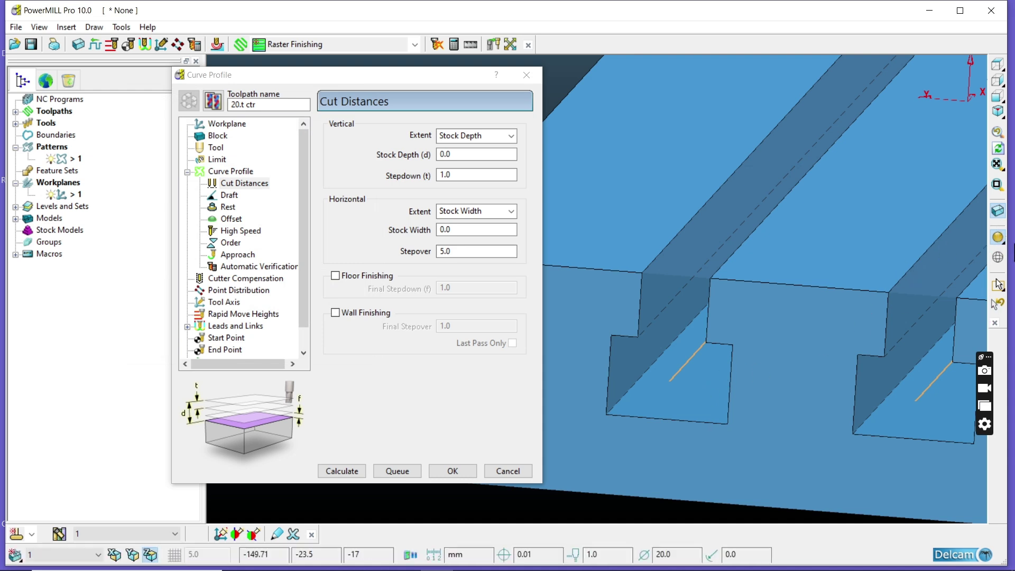
# Examine the two T-slot pattern lines with the bed's shading hidden, then restore the shaded model
pyautogui.click(1003, 241)
pyautogui.scroll(-2, 634, 408)
pyautogui.scroll(-2, 634, 397)
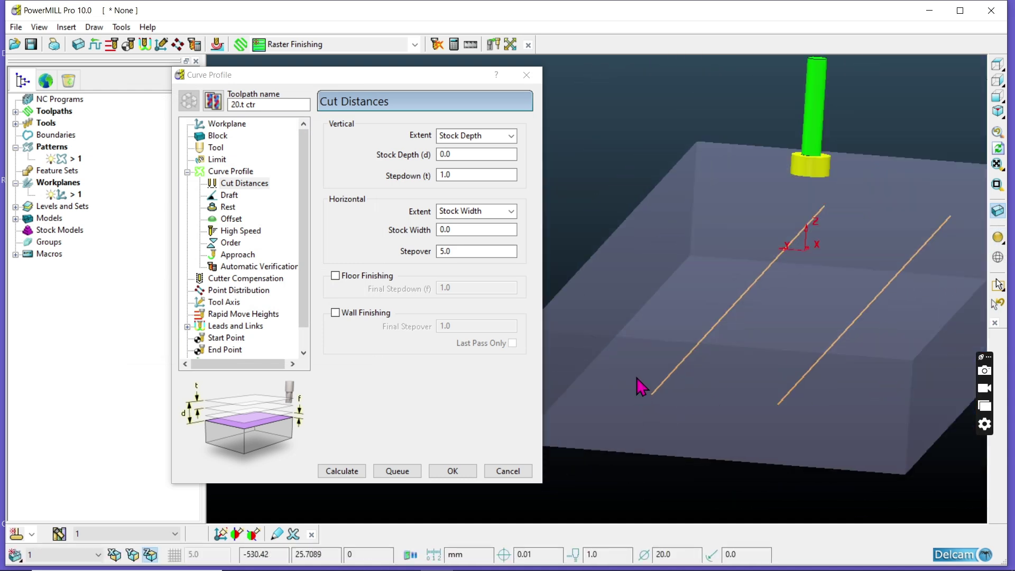
pyautogui.moveTo(802, 452); pyautogui.dragTo(838, 442)
pyautogui.rightClick(781, 407)
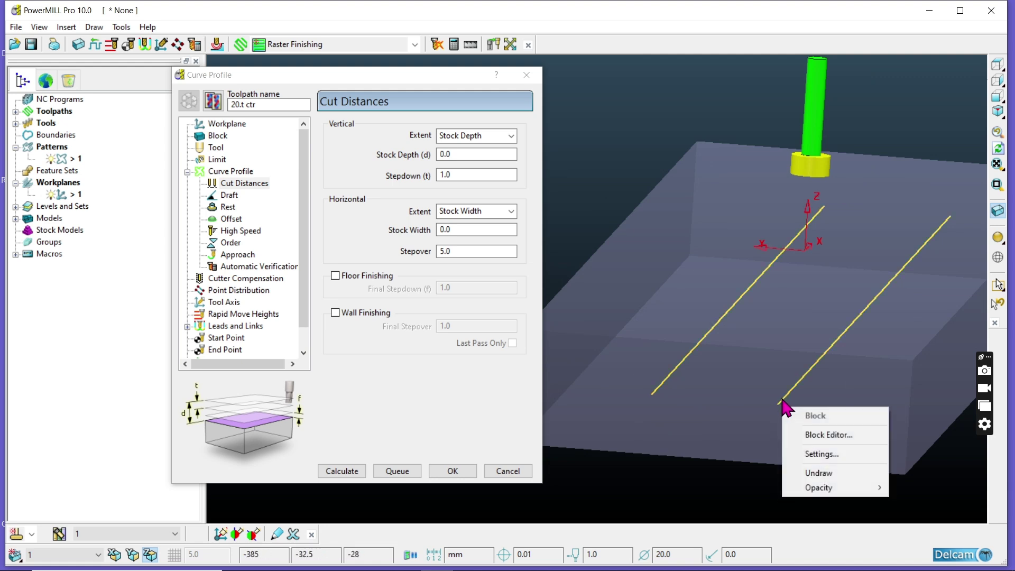
pyautogui.rightClick(665, 385)
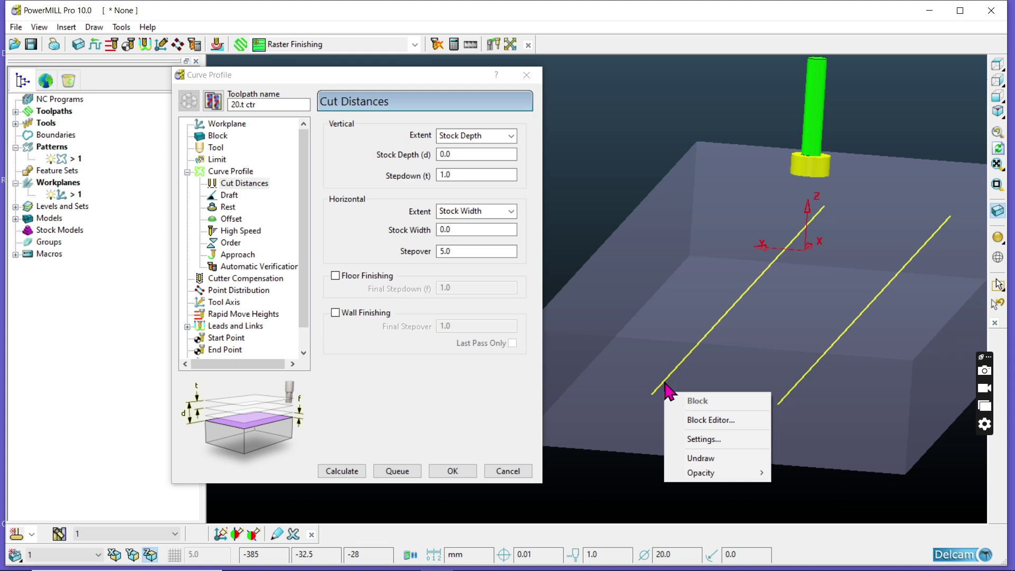
pyautogui.press('Escape')
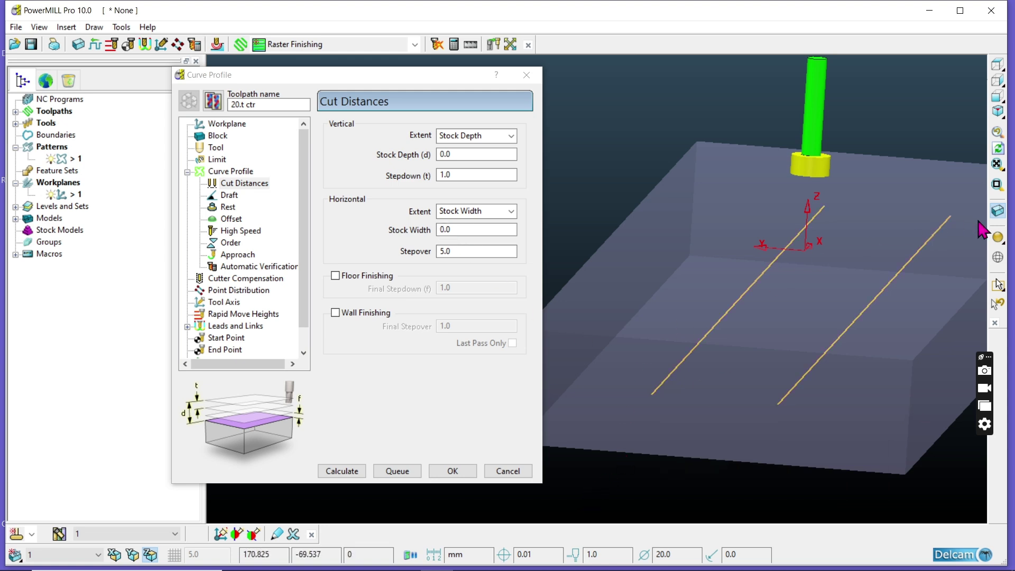
pyautogui.click(1000, 238)
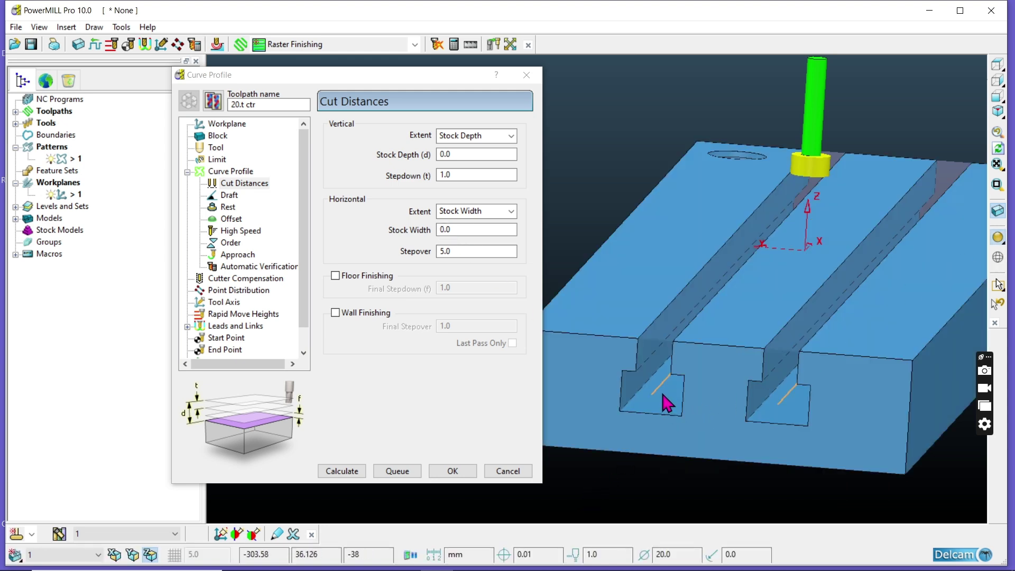
# Set the curve profile's vertical stock depth to 1.0 and its stepdown to 1.0
pyautogui.scroll(2, 664, 407)
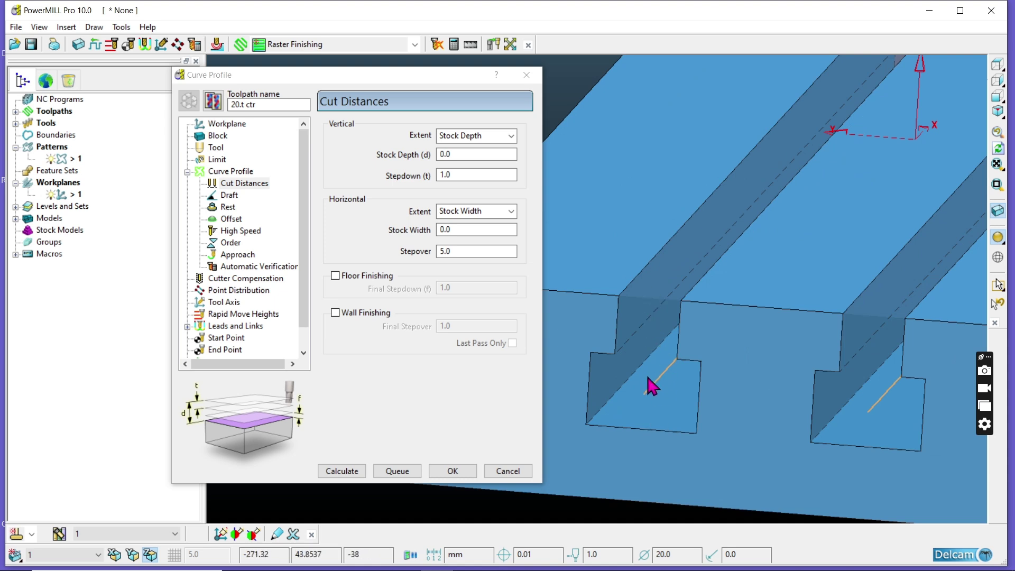
pyautogui.doubleClick(464, 154)
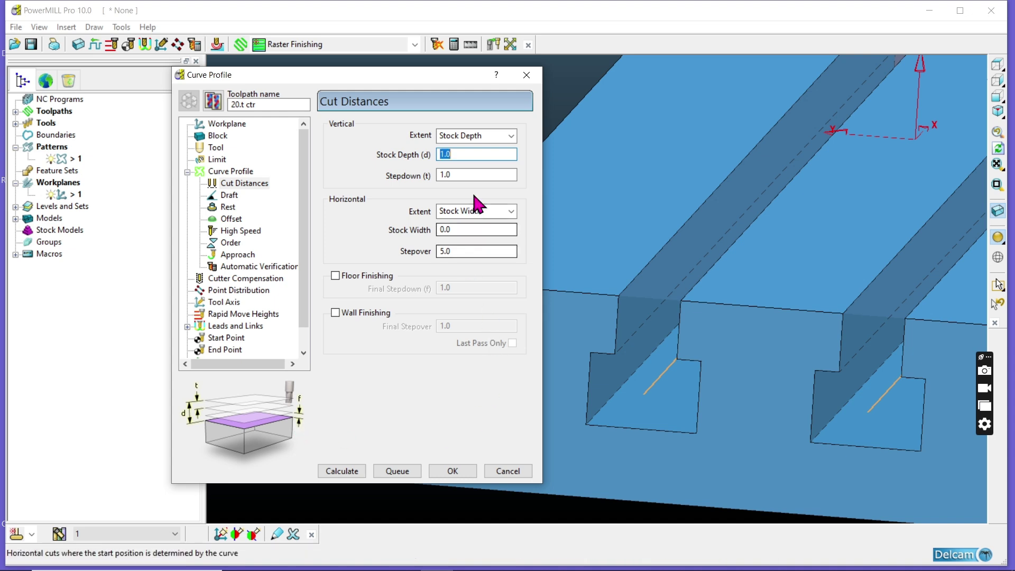
pyautogui.click(478, 175)
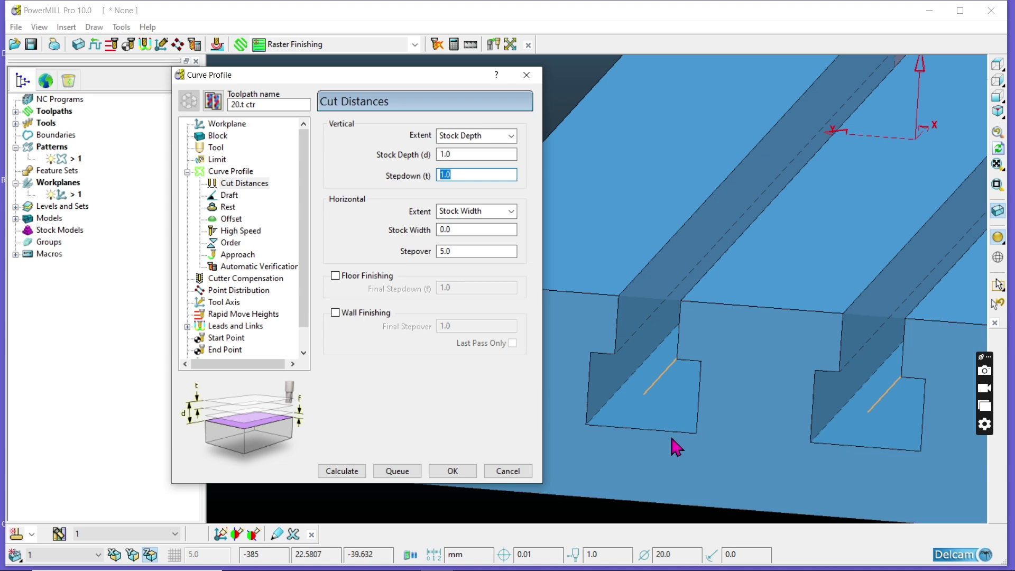
# Measure the width of the T-slot's floor between its two lower corners on the bed's end face
pyautogui.click(471, 44)
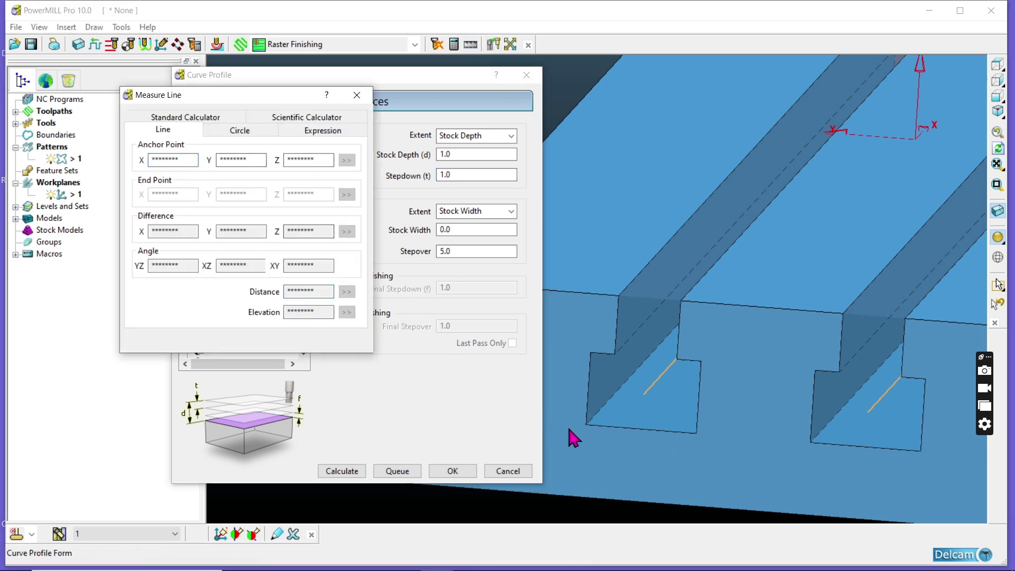
pyautogui.click(587, 426)
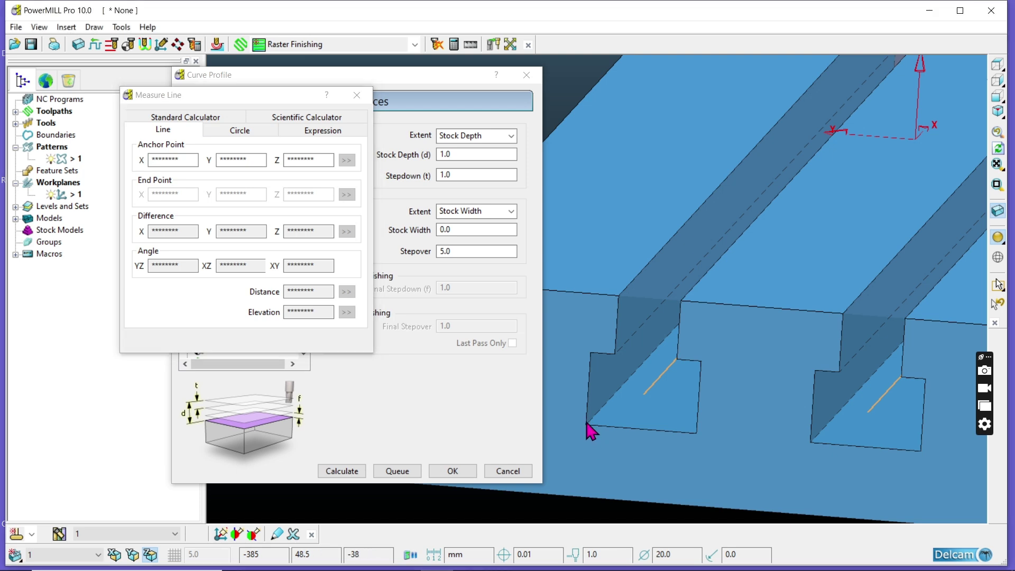
pyautogui.click(696, 434)
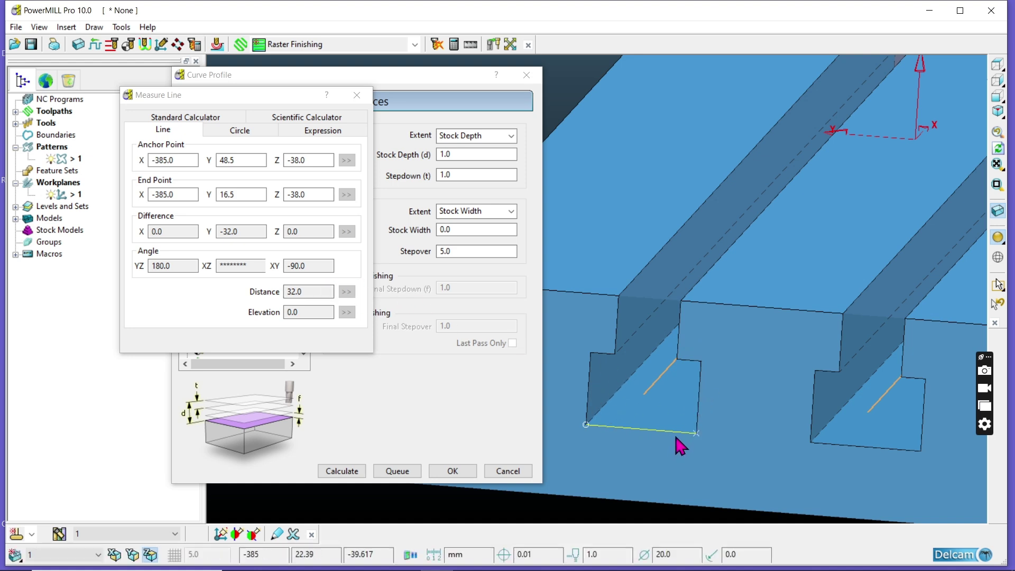
pyautogui.click(357, 95)
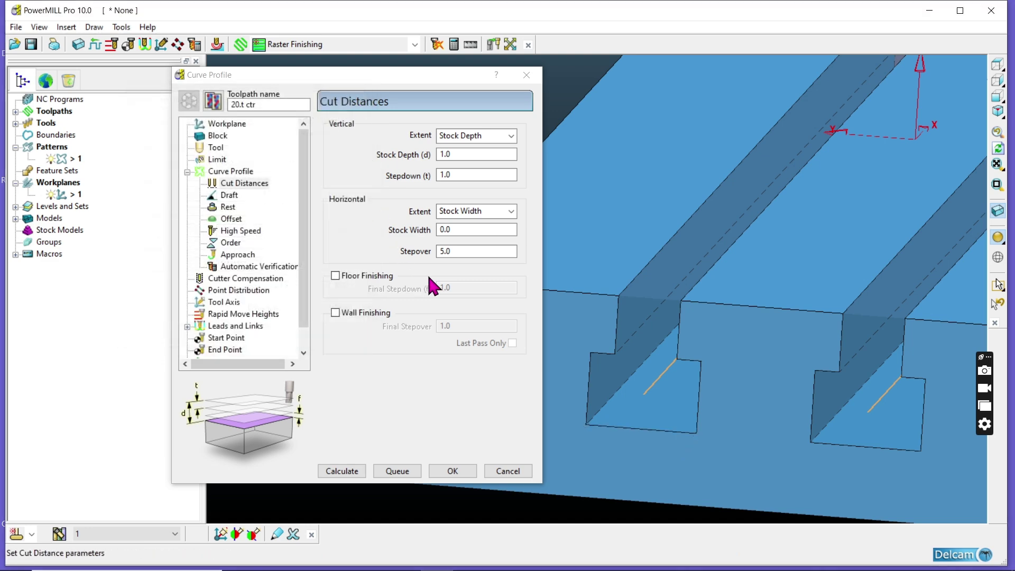
# Set the horizontal extent to Number of Cuts with 6 cuts and a stepover of 1.0
pyautogui.click(491, 211)
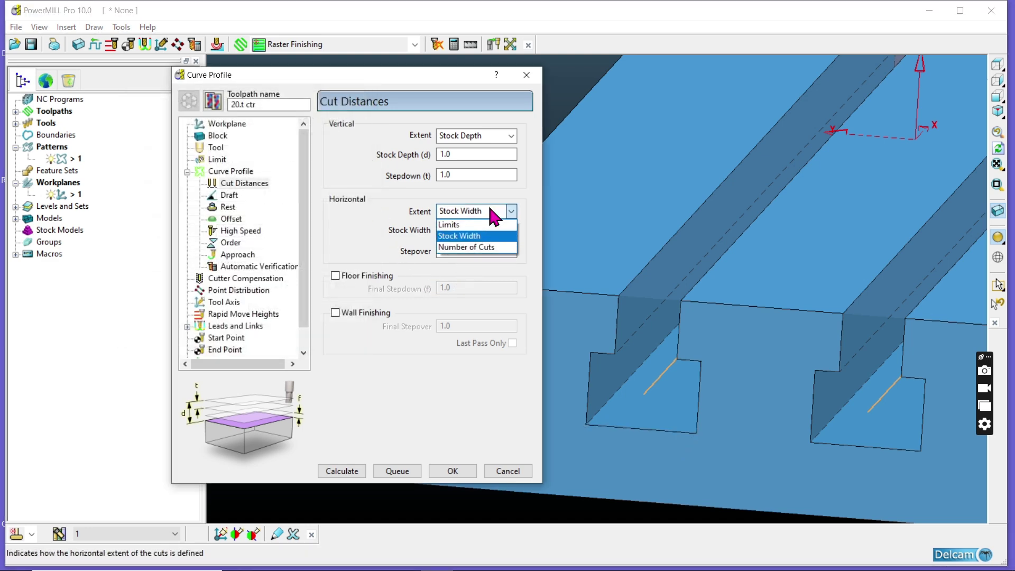
pyautogui.click(493, 214)
pyautogui.click(495, 211)
pyautogui.click(482, 249)
pyautogui.doubleClick(464, 229)
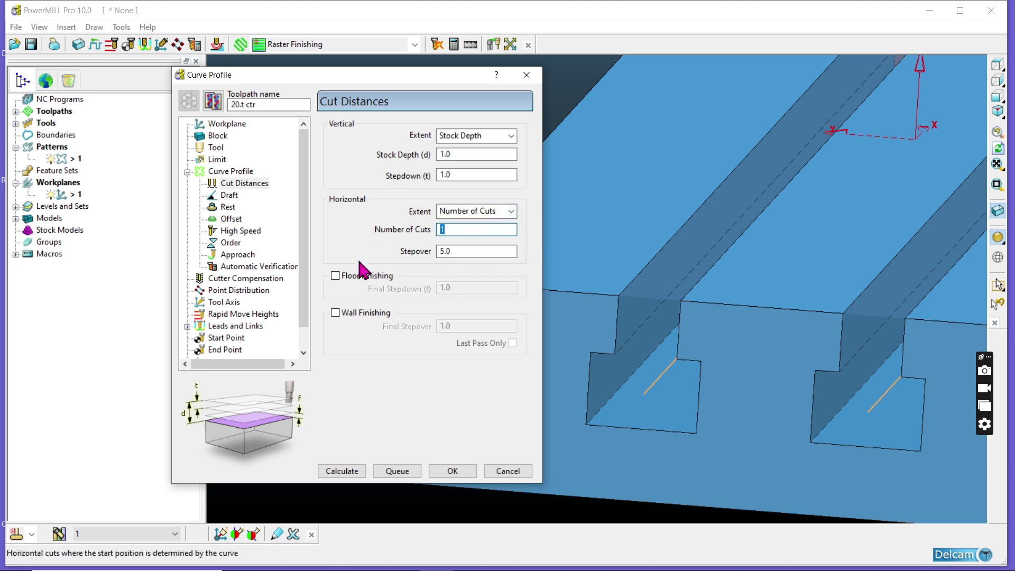
pyautogui.press('Return')
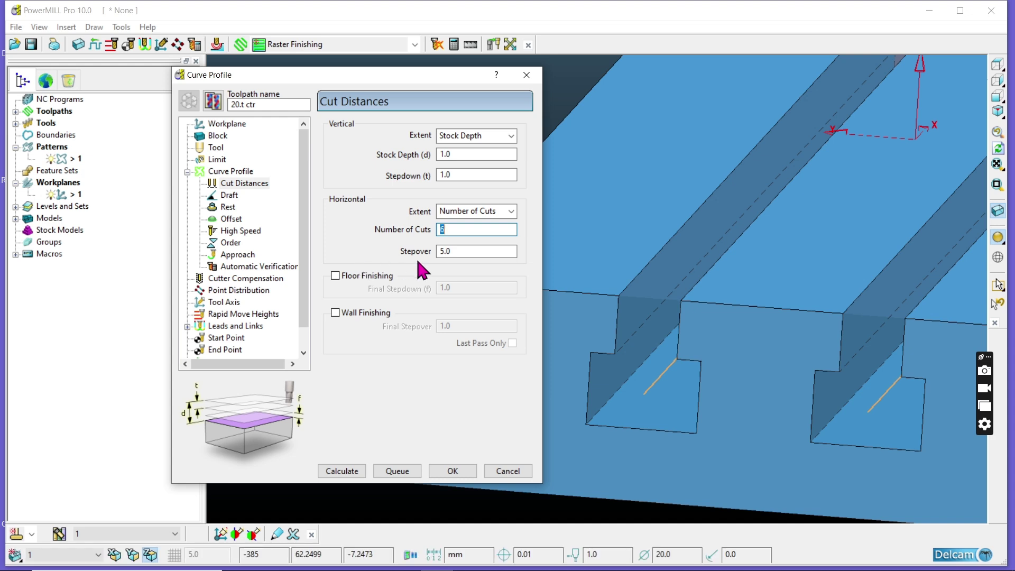
pyautogui.doubleClick(460, 252)
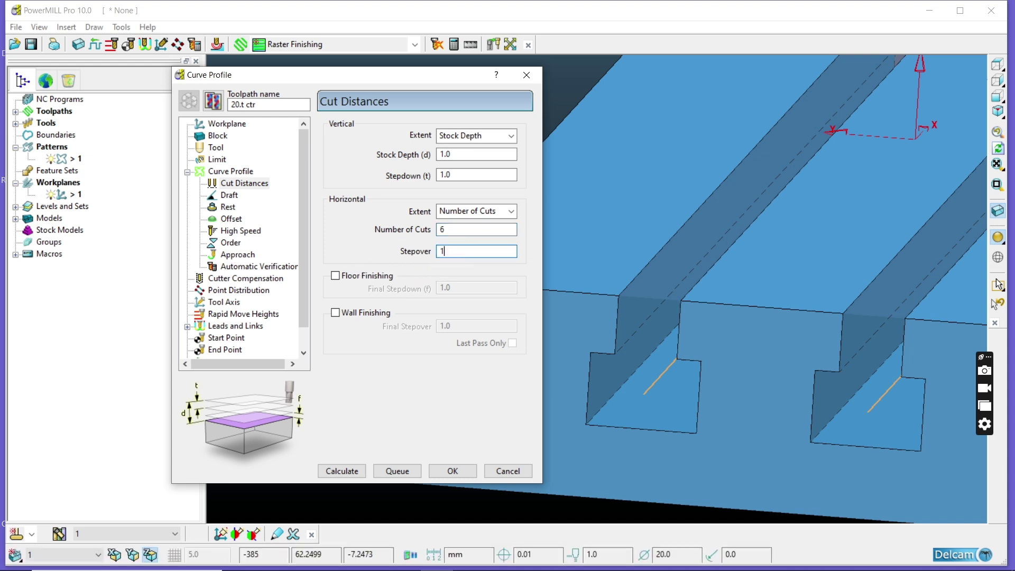
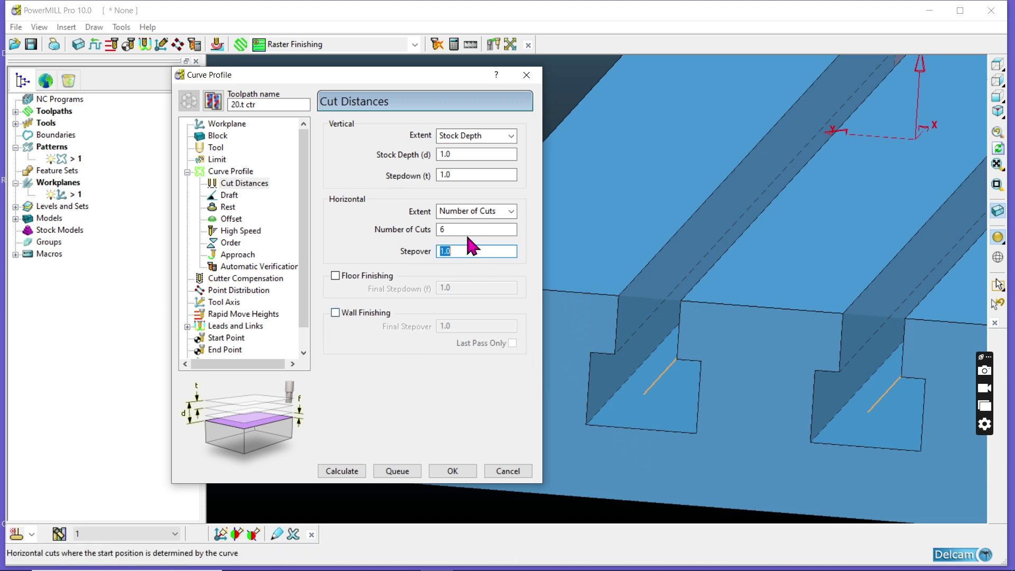
# Try to calculate the T-slot curve profile toolpath with the current cut distances
pyautogui.scroll(-3, 623, 349)
pyautogui.scroll(-3, 627, 358)
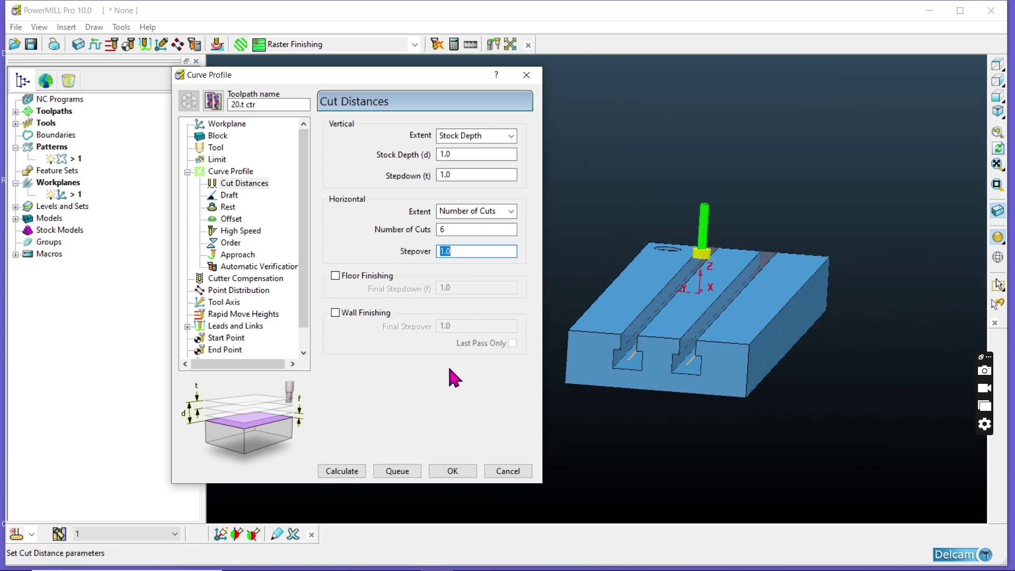
pyautogui.click(347, 472)
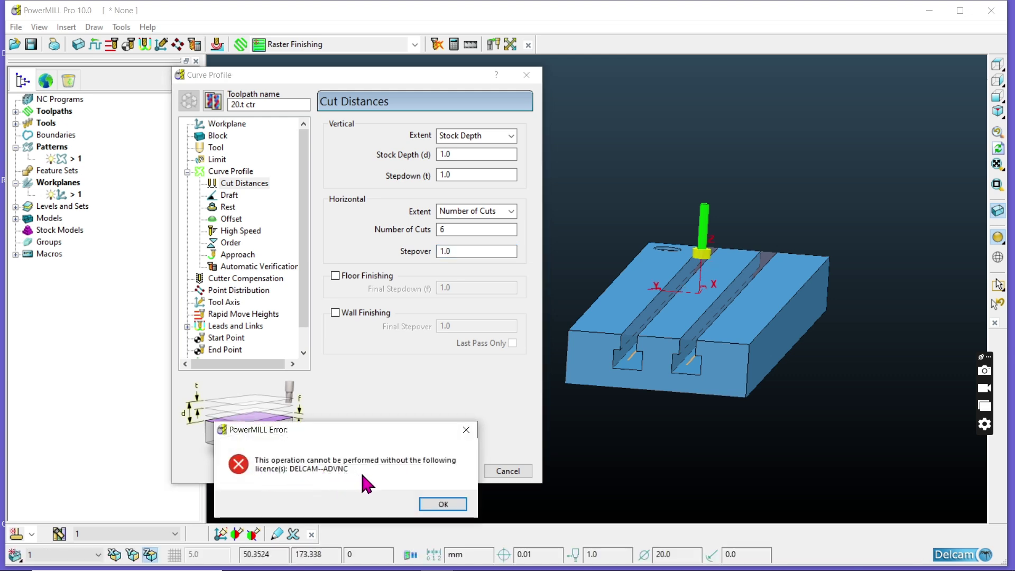
pyautogui.click(443, 505)
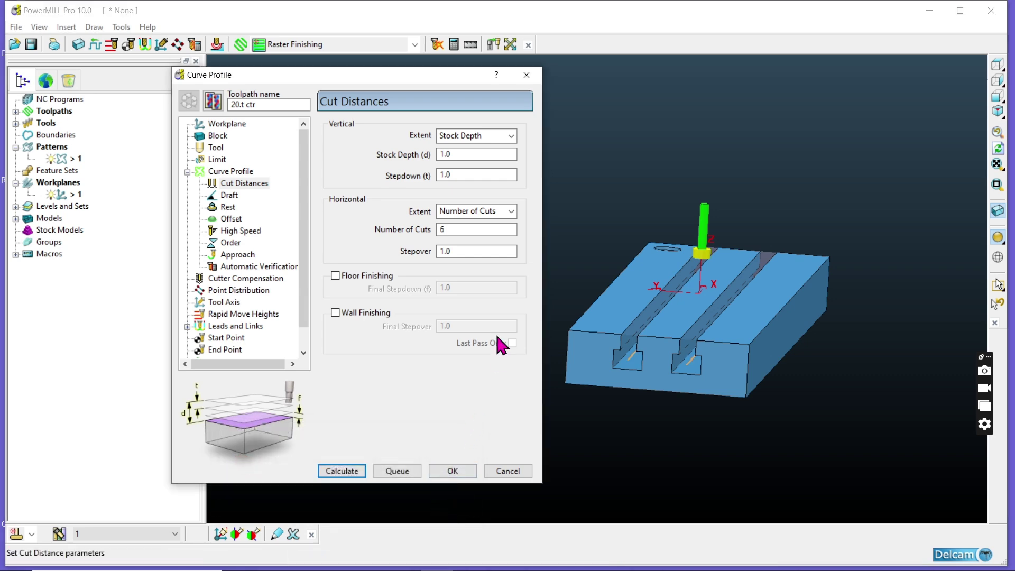
# Recalculate the box block from the model limits with an expansion of 0.0
pyautogui.click(78, 45)
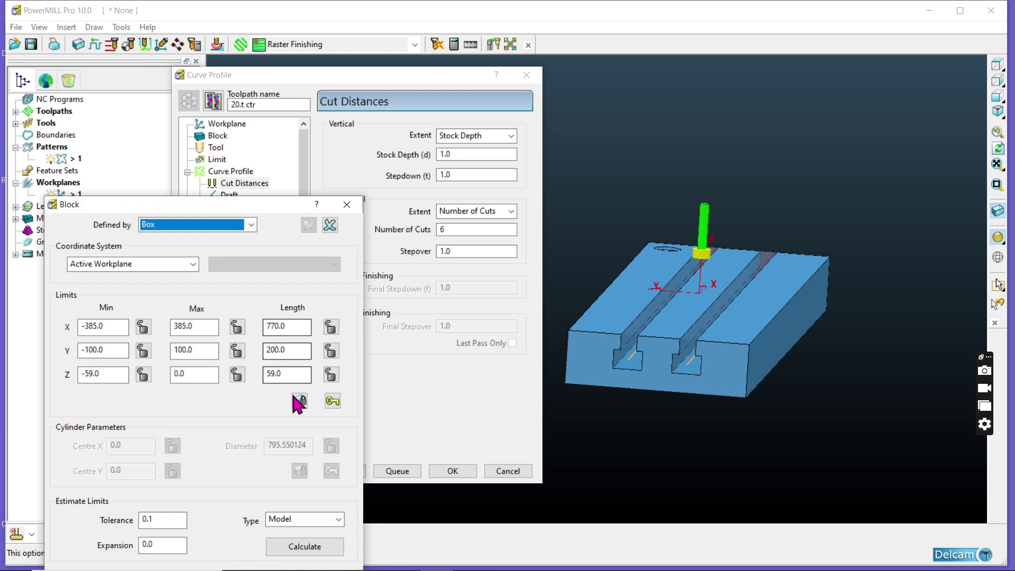
pyautogui.click(311, 545)
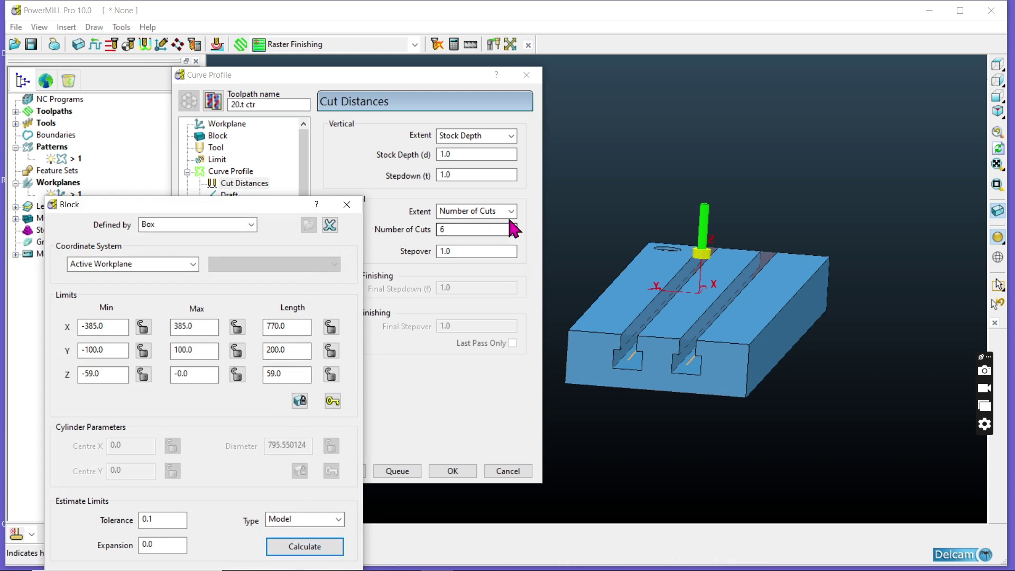
pyautogui.click(359, 206)
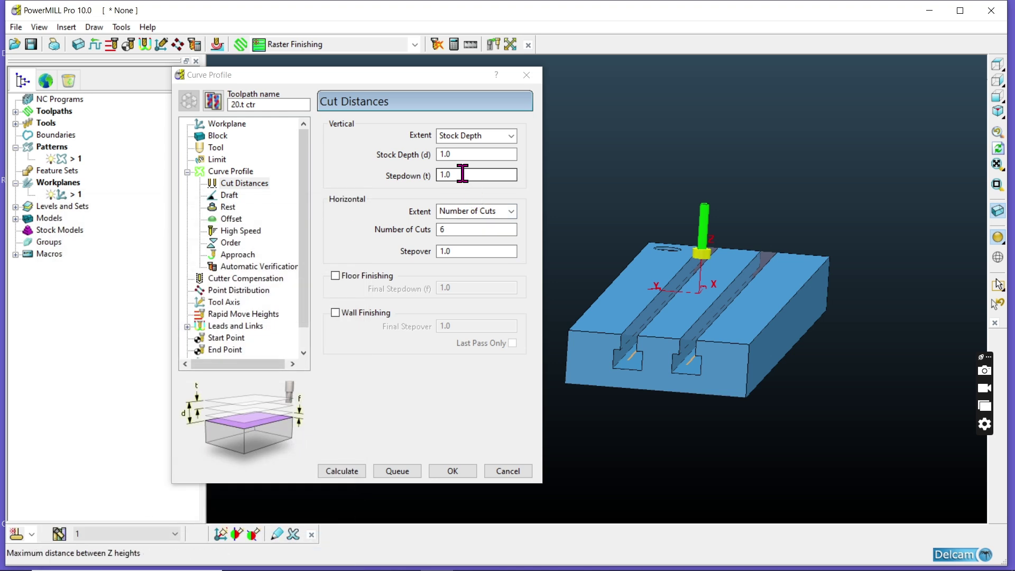
# Set the vertical extent to Number of Cuts with 1 cut and try calculating the curve profile toolpath again
pyautogui.click(500, 135)
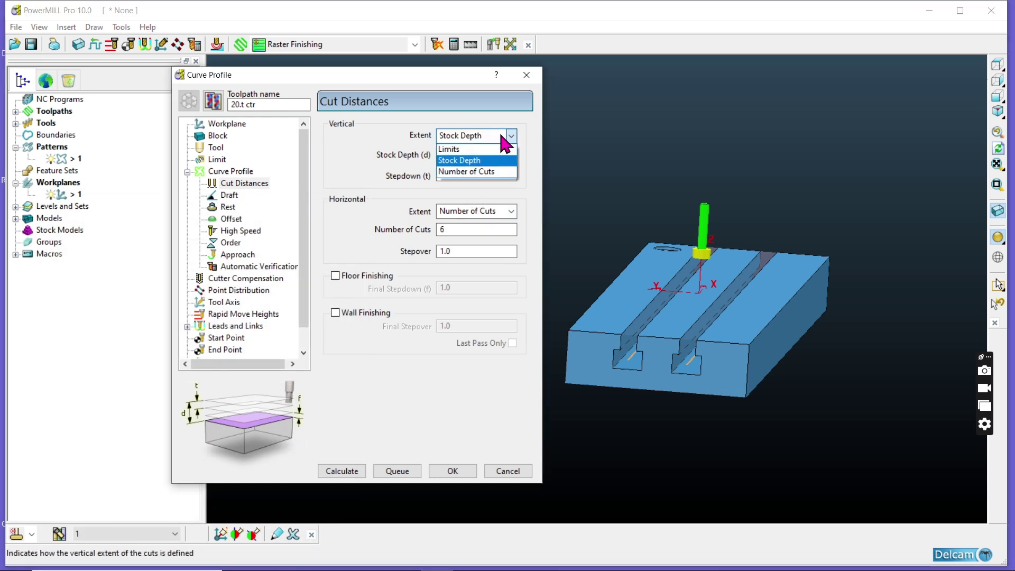
pyautogui.click(487, 173)
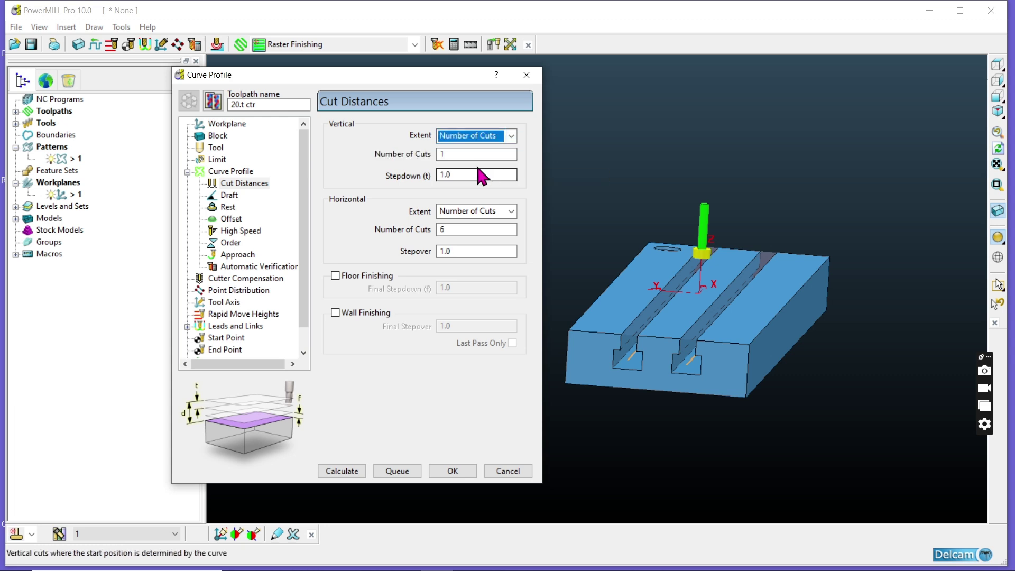
pyautogui.click(356, 474)
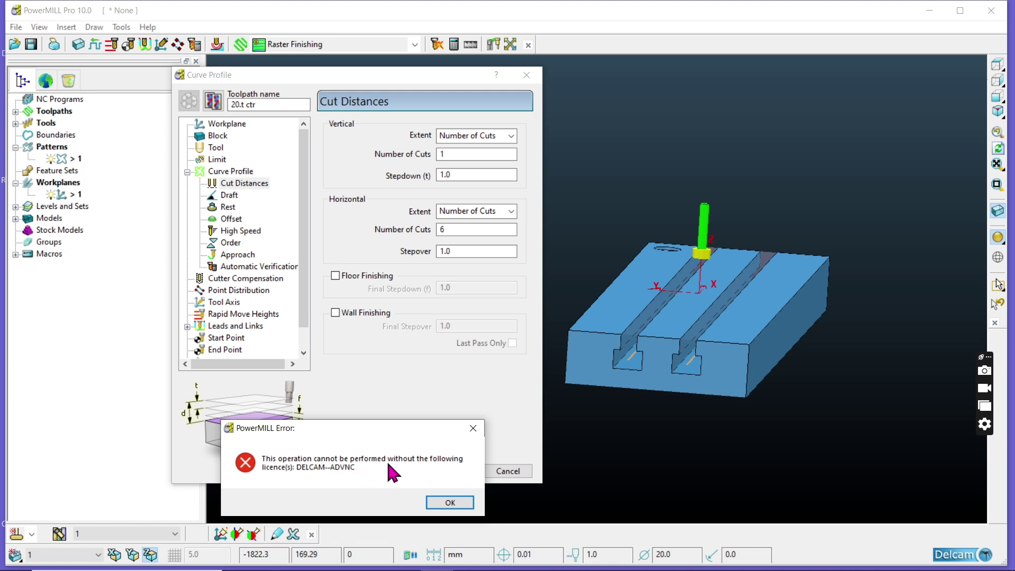
pyautogui.click(450, 503)
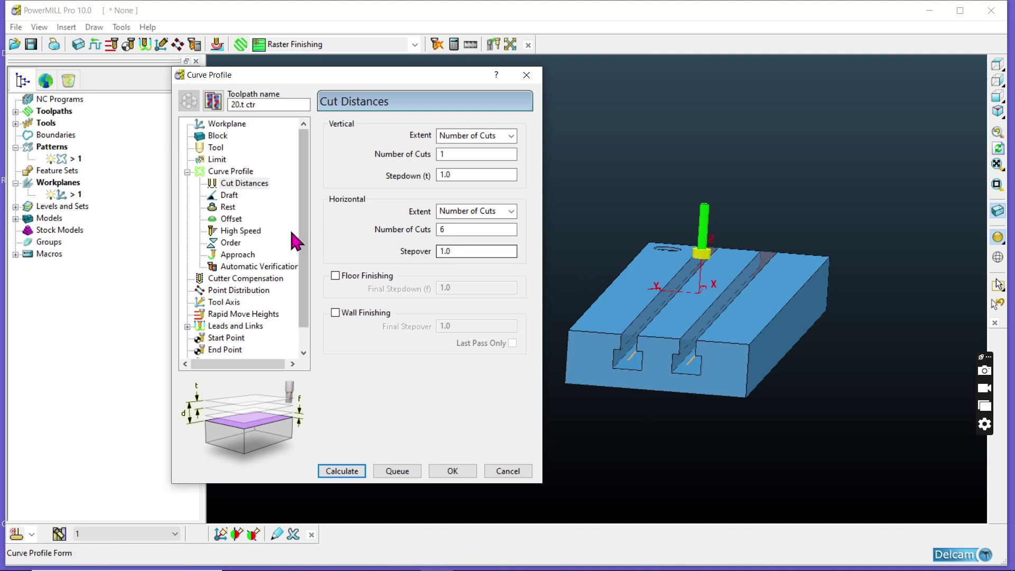
# Set the curve profile's vertical extent back to Stock Depth
pyautogui.moveTo(858, 550)
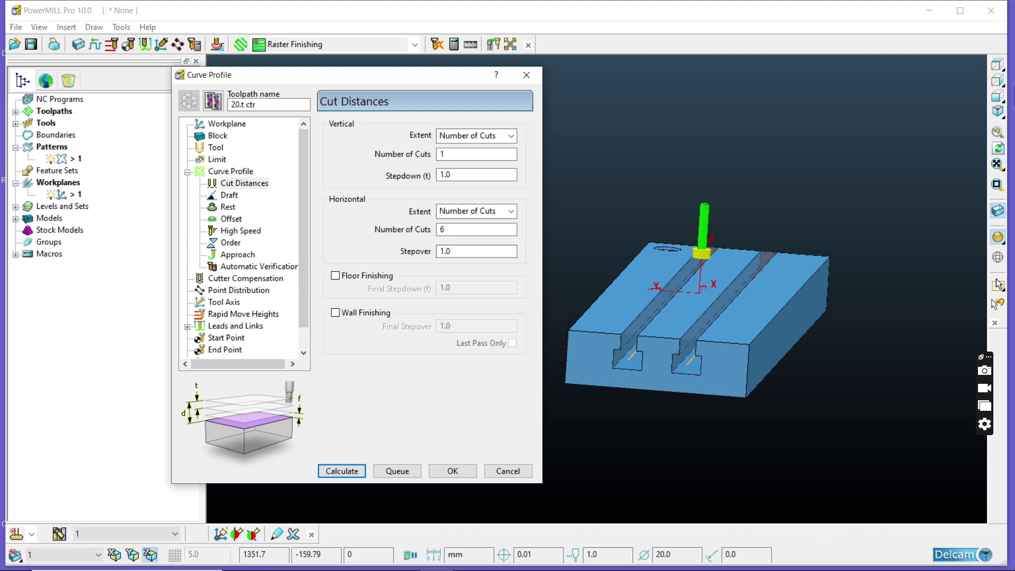
pyautogui.click(999, 83)
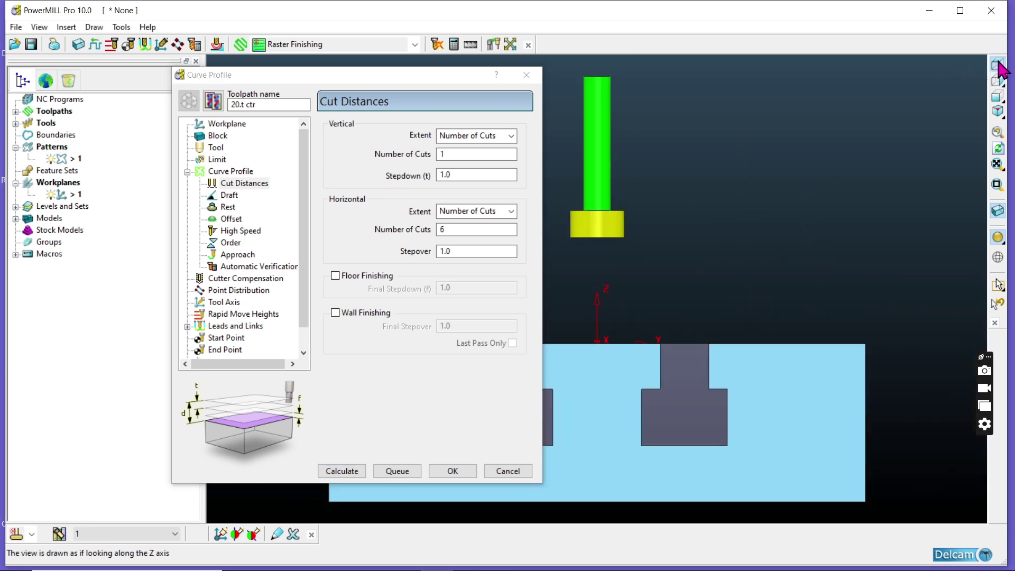
pyautogui.click(999, 64)
pyautogui.click(999, 82)
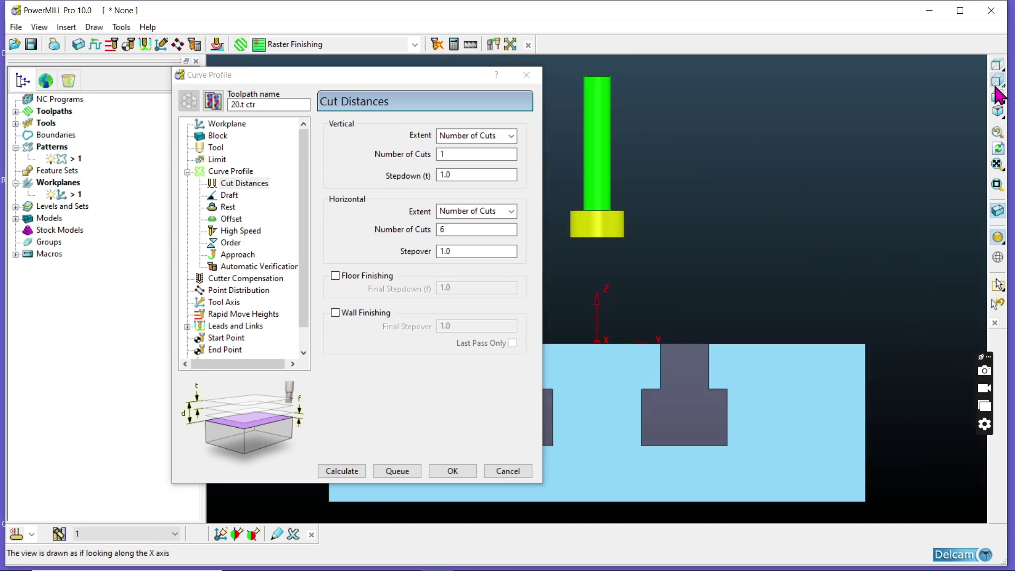
pyautogui.scroll(-3, 744, 223)
pyautogui.click(336, 276)
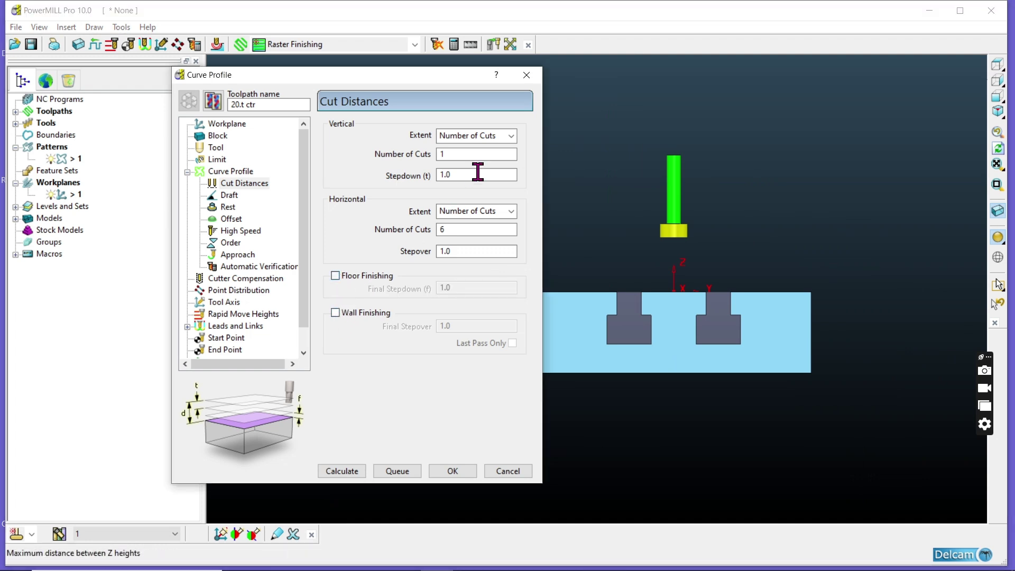
pyautogui.click(513, 136)
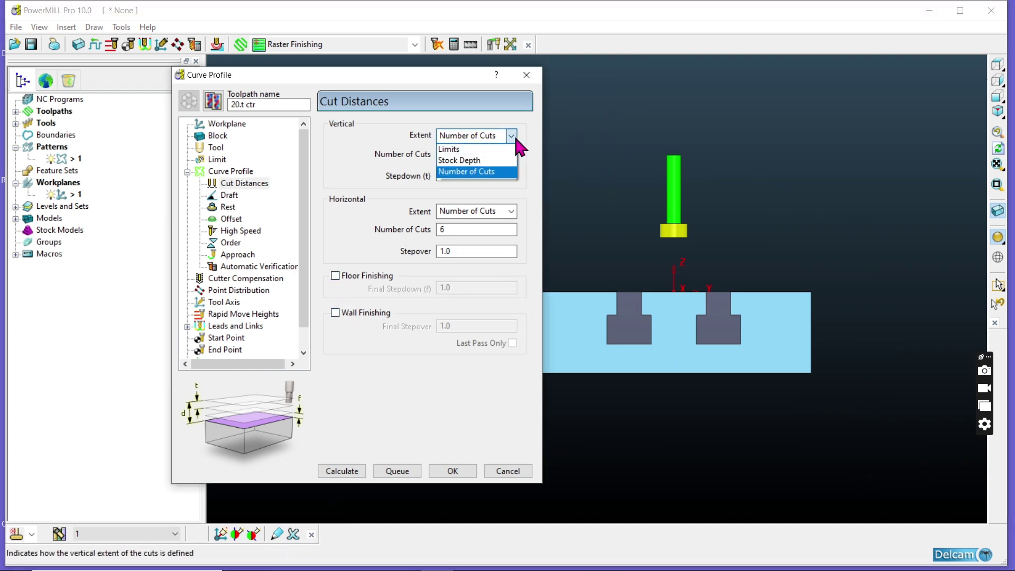
pyautogui.click(463, 161)
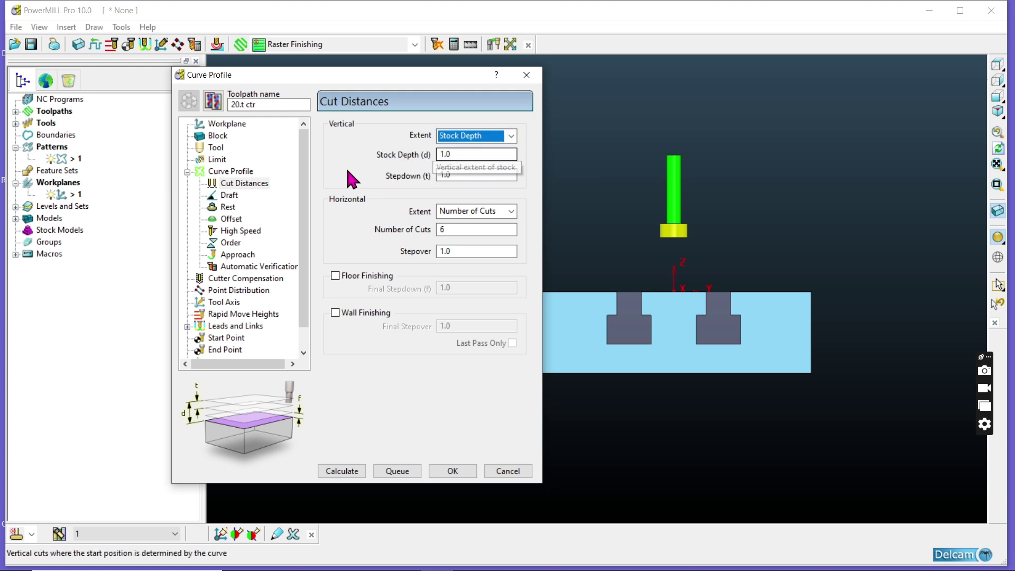
# Inspect the pattern lines inside the T-slots from the bed's end and hide the model's shading
pyautogui.scroll(-2, 698, 321)
pyautogui.scroll(4, 698, 320)
pyautogui.moveTo(693, 312); pyautogui.dragTo(699, 314, button='middle')
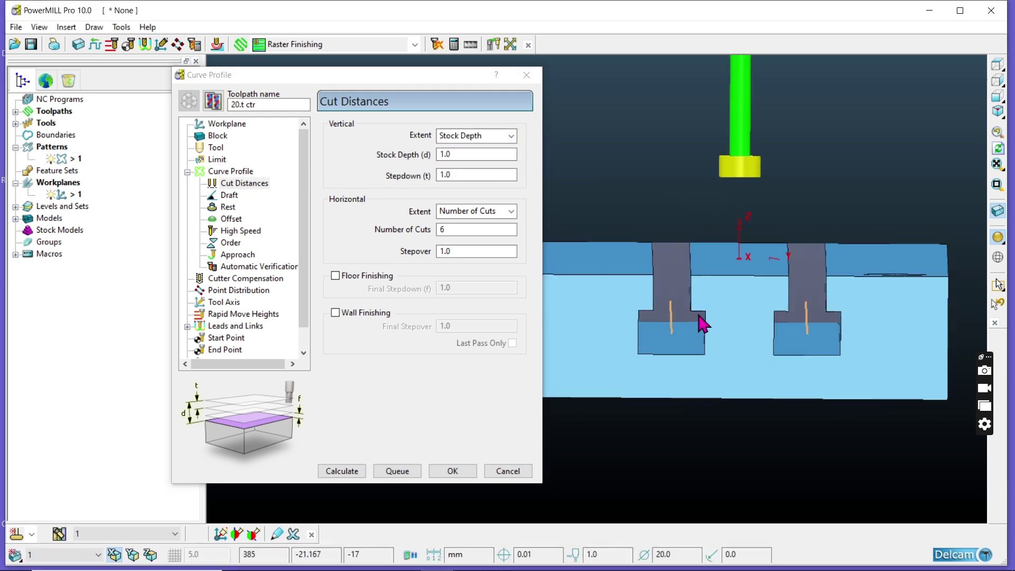
pyautogui.click(1003, 242)
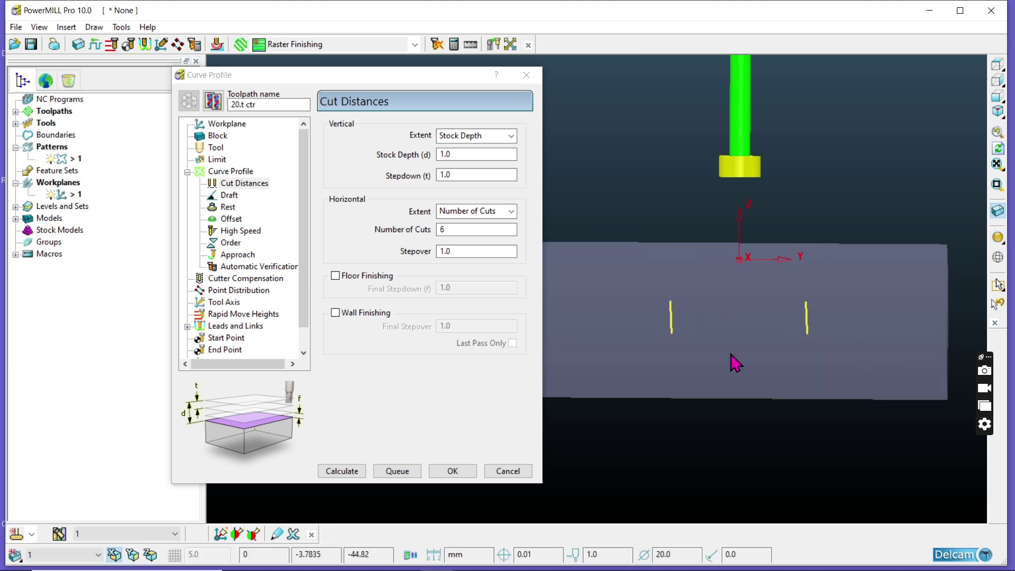
# Close the Curve Profile settings and open the transform options for the T-slot pattern
pyautogui.rightClick(671, 338)
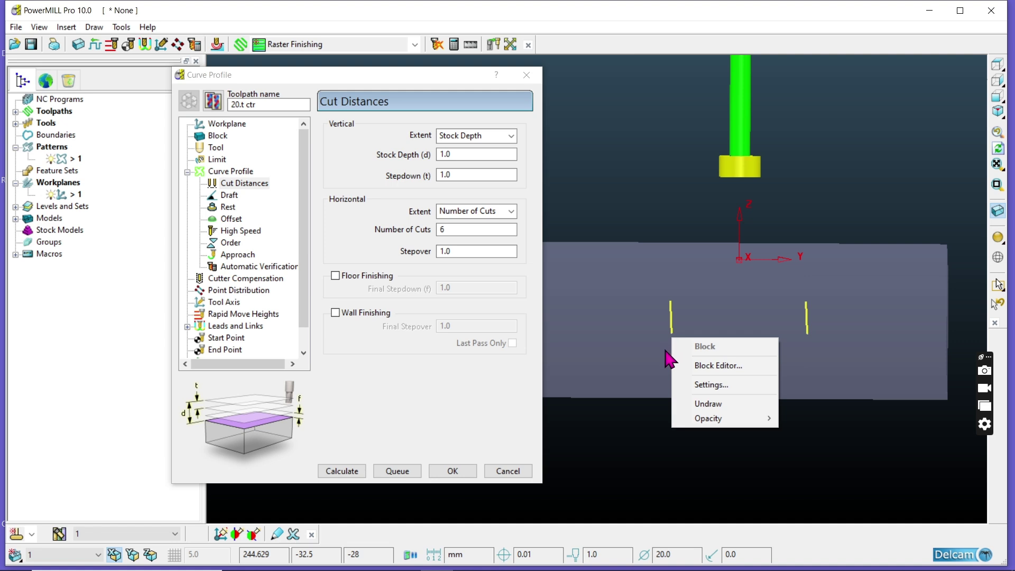
pyautogui.click(519, 74)
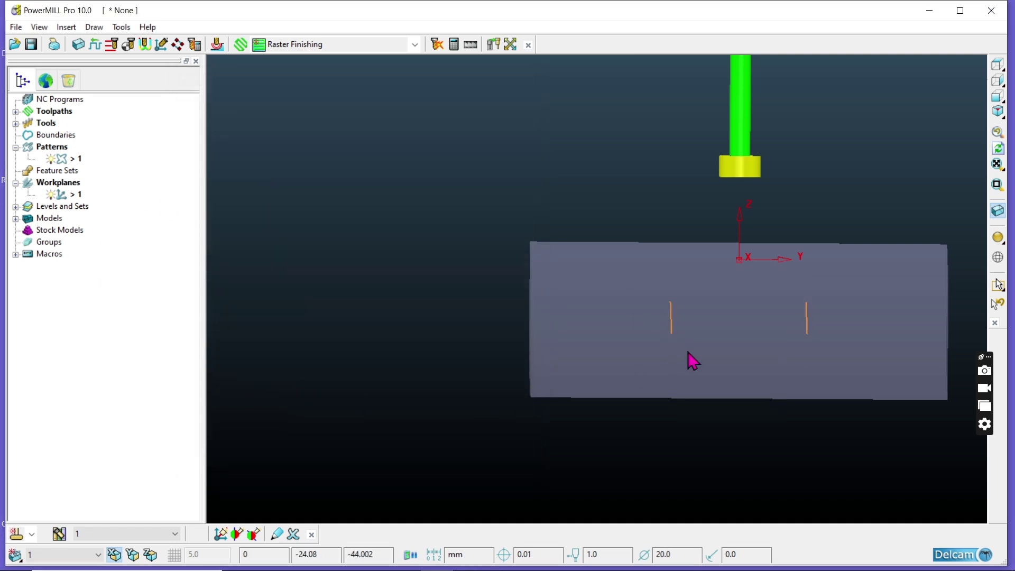
pyautogui.rightClick(806, 339)
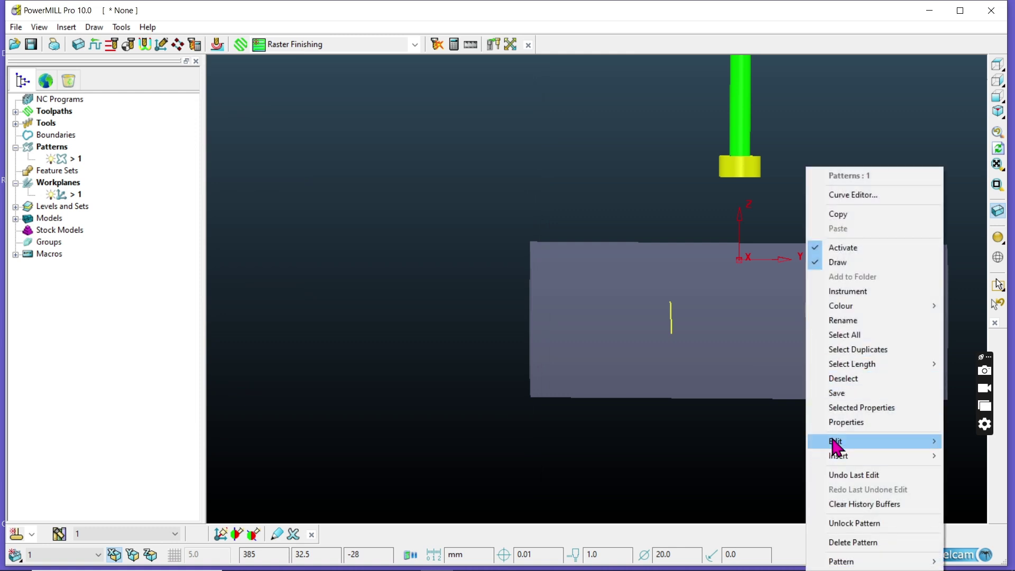
pyautogui.moveTo(836, 444)
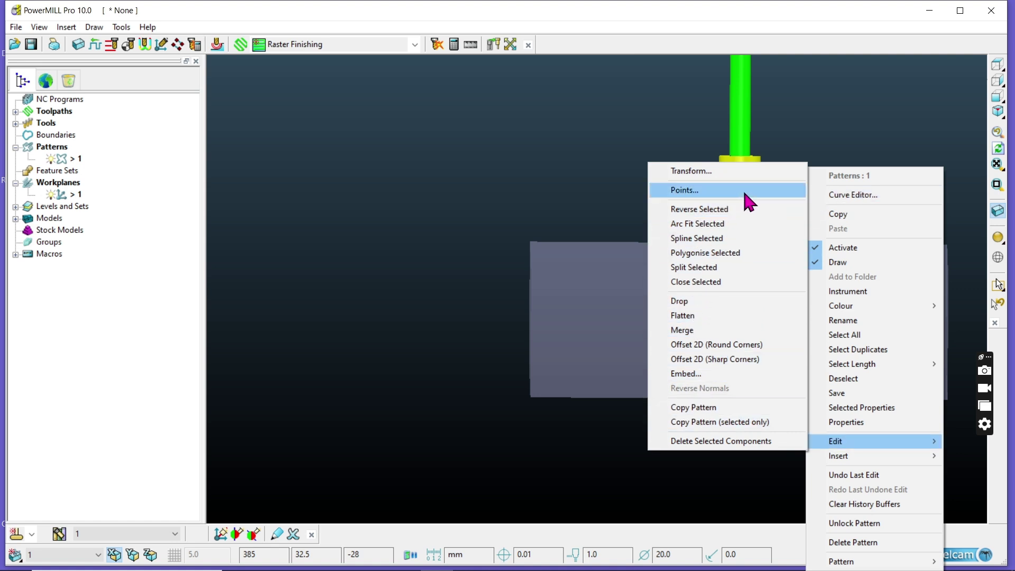
pyautogui.click(723, 172)
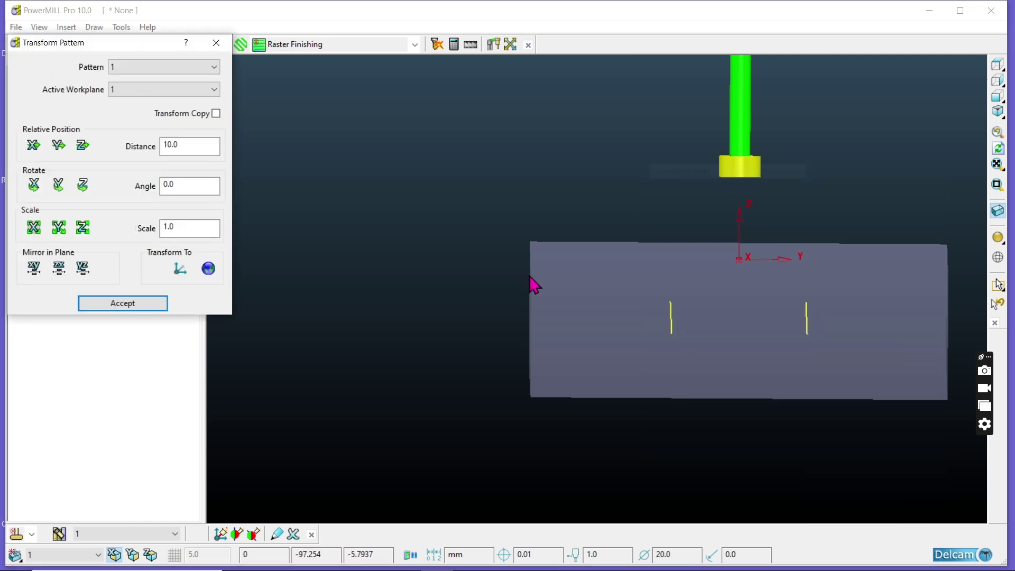
# Try to move the pattern by 10 mm along Z
pyautogui.doubleClick(191, 145)
pyautogui.write('10.')
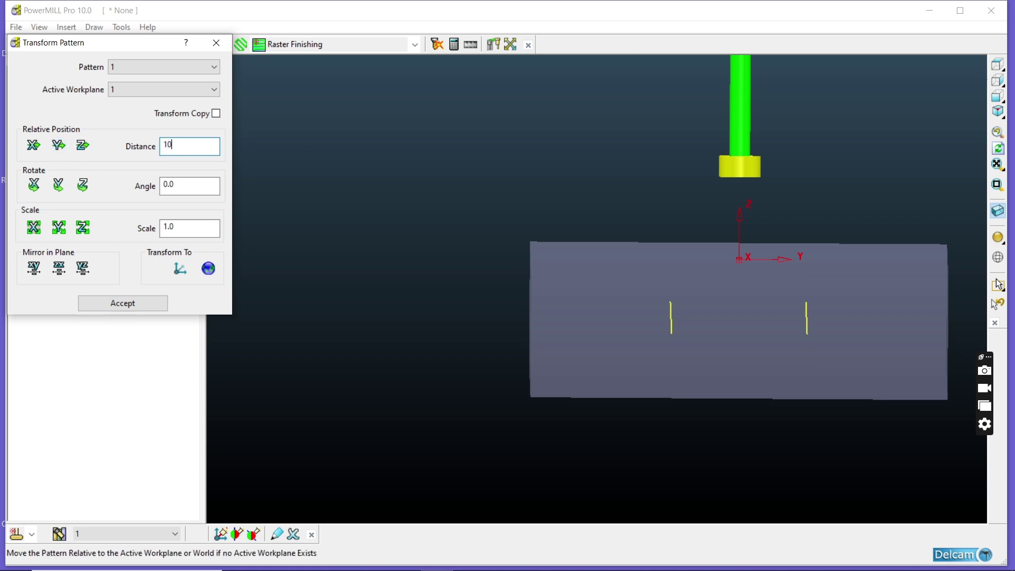
pyautogui.press('Return')
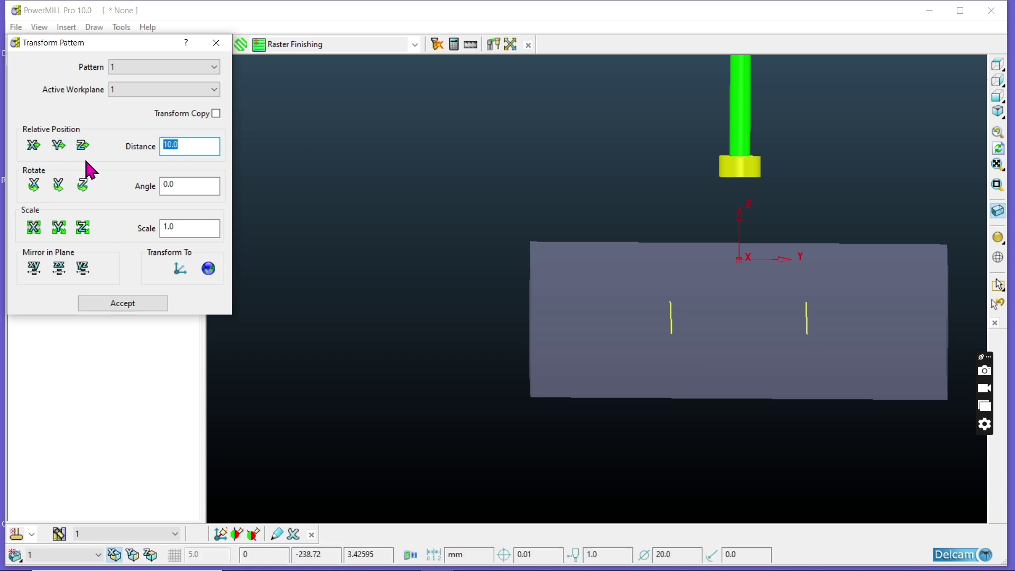
pyautogui.click(82, 145)
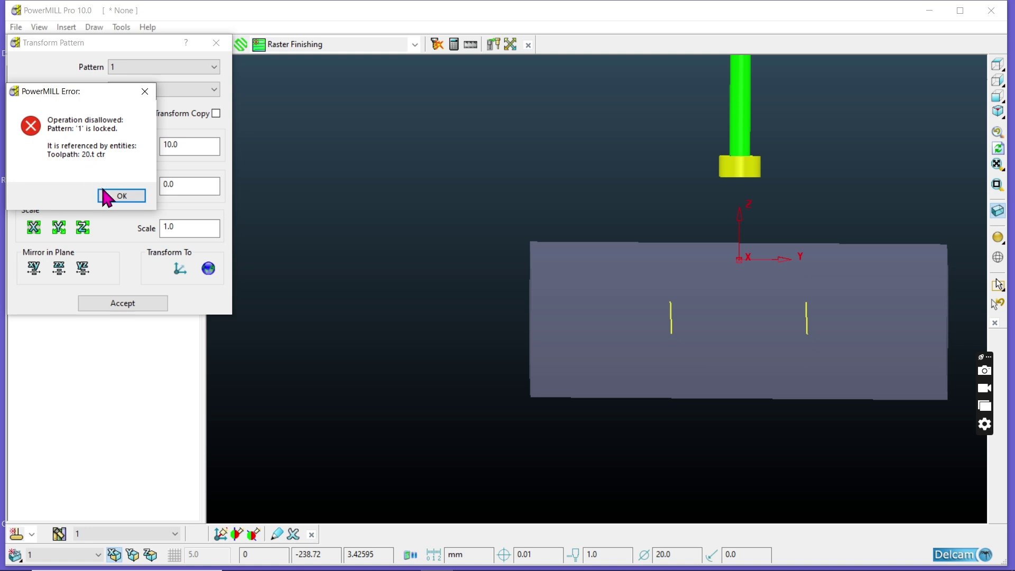
pyautogui.click(115, 197)
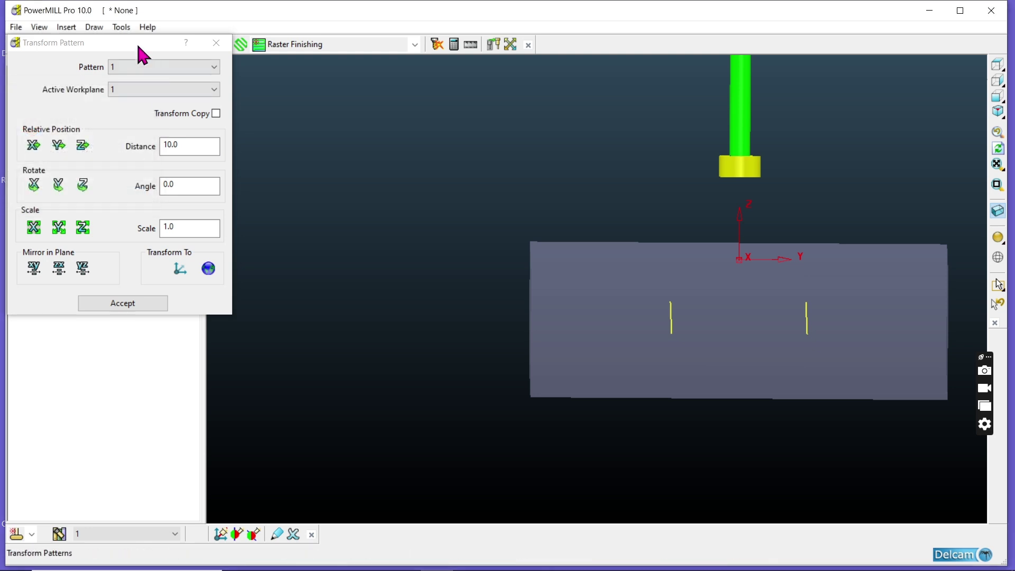
# Delete the toolpath 20.t ctr that references the pattern
pyautogui.doubleClick(26, 115)
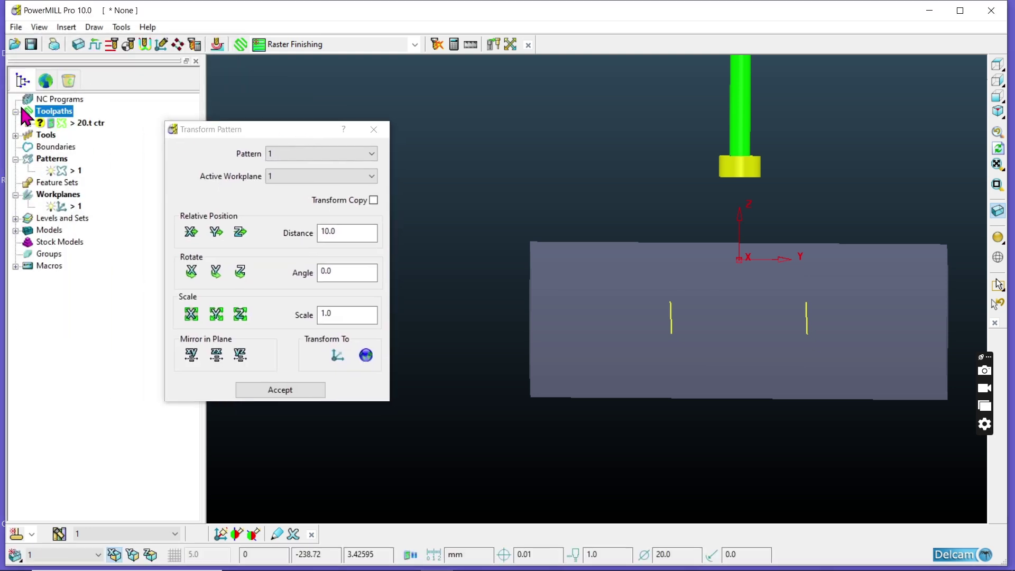
pyautogui.rightClick(58, 125)
pyautogui.click(114, 539)
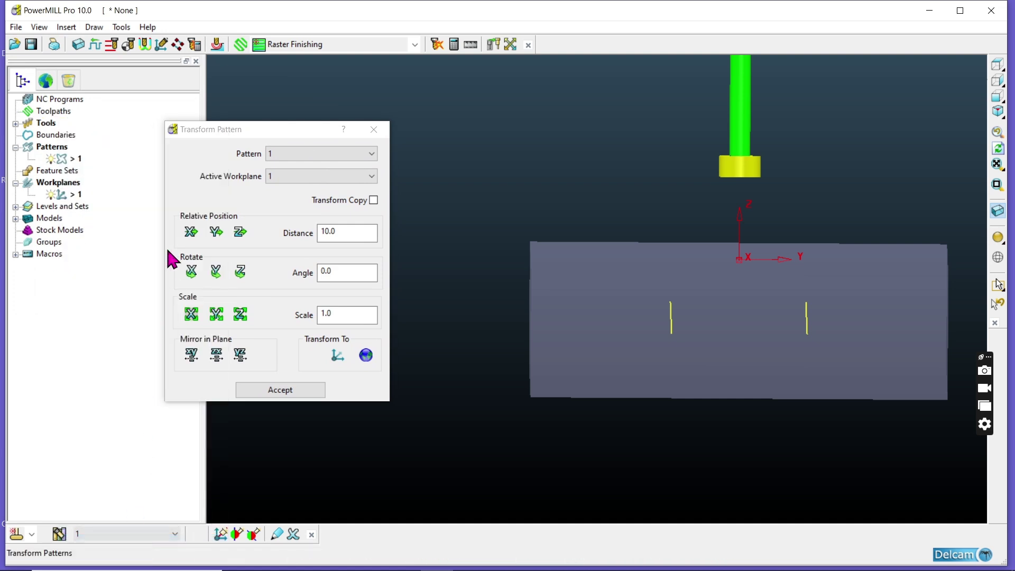
# Move the pattern by -10 mm along Z, accept the transform and turn the model's shading back on
pyautogui.click(344, 234)
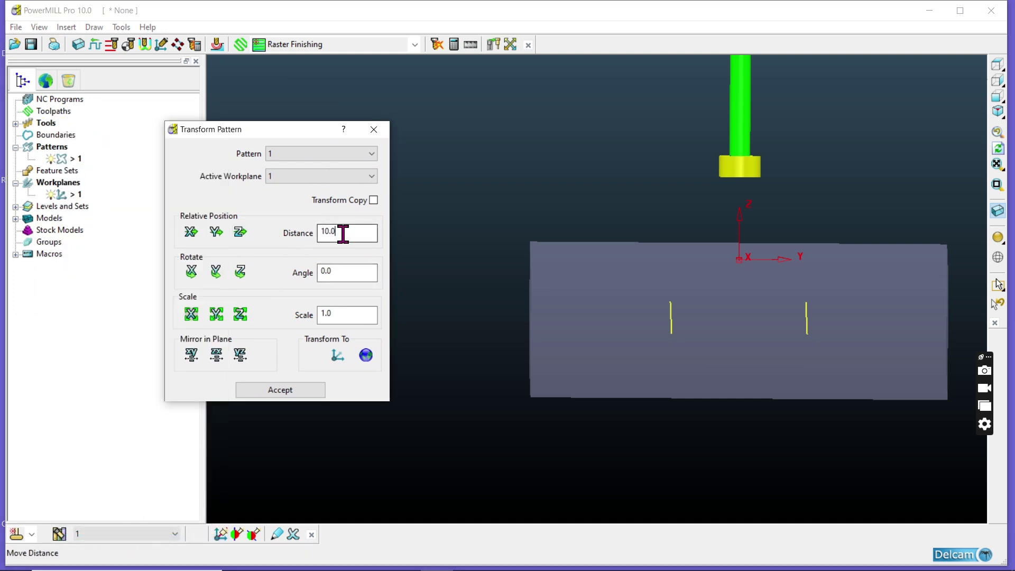
pyautogui.doubleClick(343, 234)
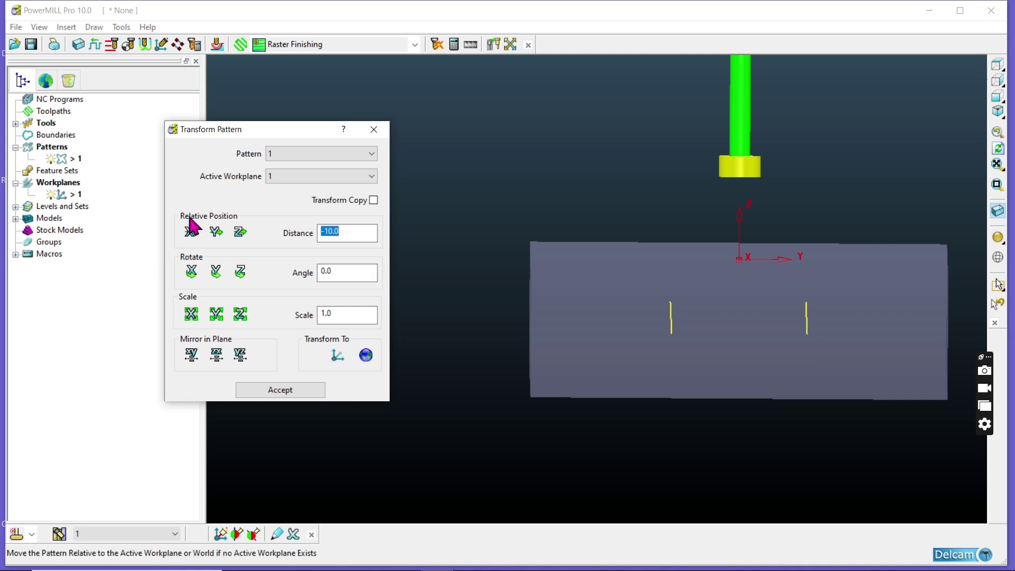
pyautogui.click(240, 231)
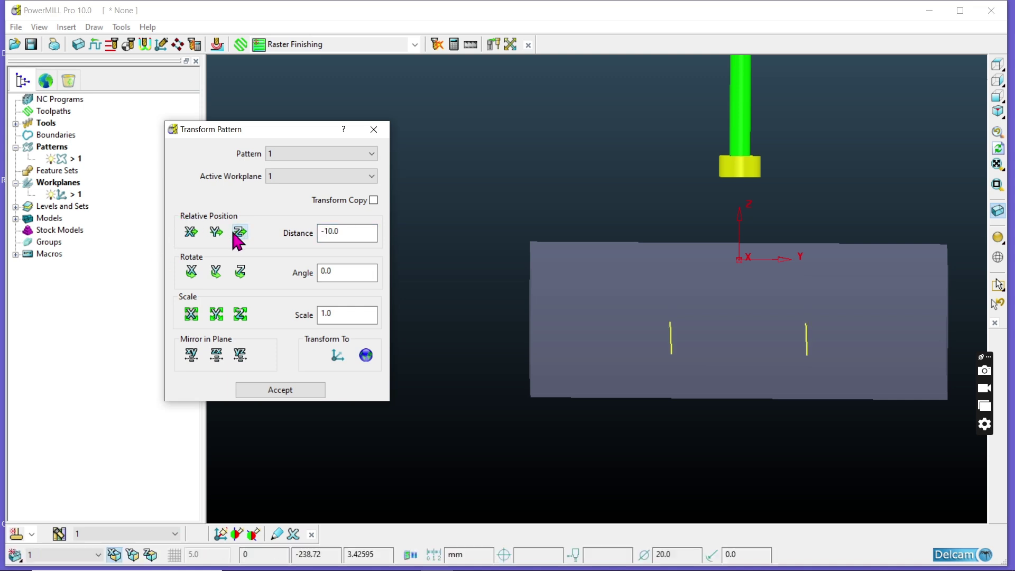
pyautogui.click(272, 391)
pyautogui.click(995, 255)
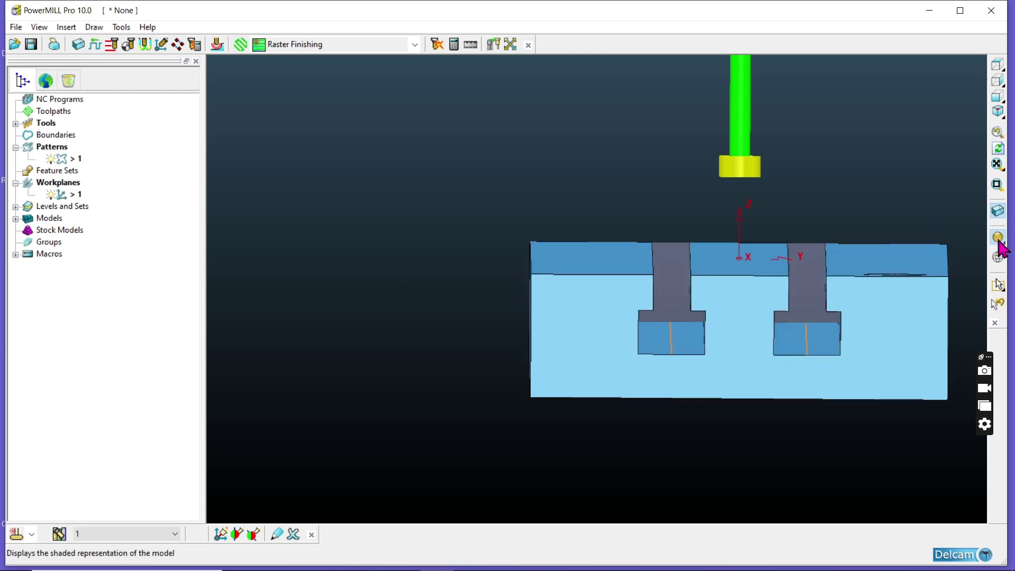
pyautogui.moveTo(478, 322)
pyautogui.mouseDown(button='middle')
pyautogui.moveTo(444, 267)
pyautogui.moveTo(433, 343)
pyautogui.moveTo(482, 358)
pyautogui.moveTo(3, 140)
pyautogui.mouseUp(button='middle')
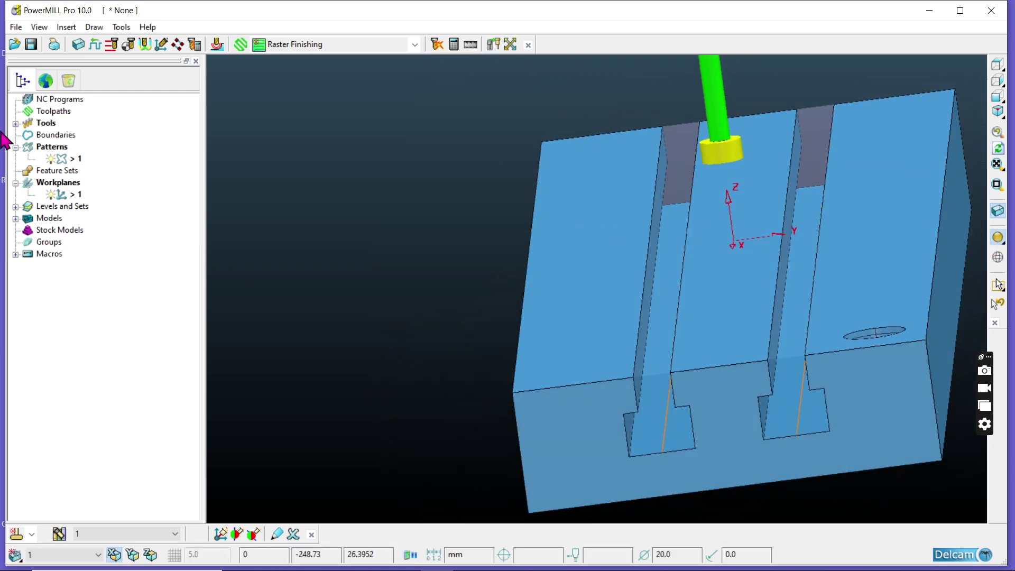
# Save the project on the Desktop as tctr
pyautogui.click(31, 44)
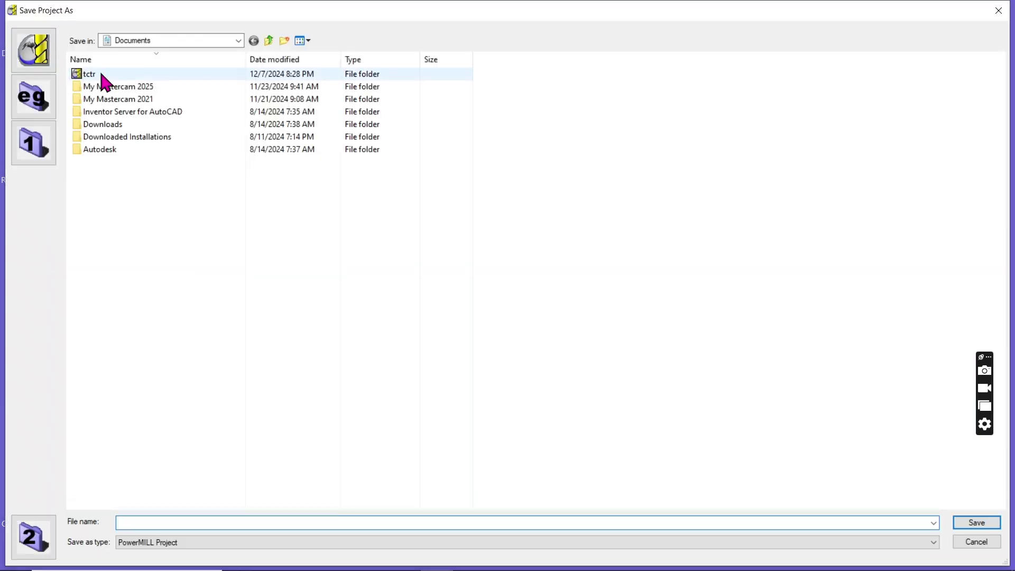
pyautogui.click(238, 41)
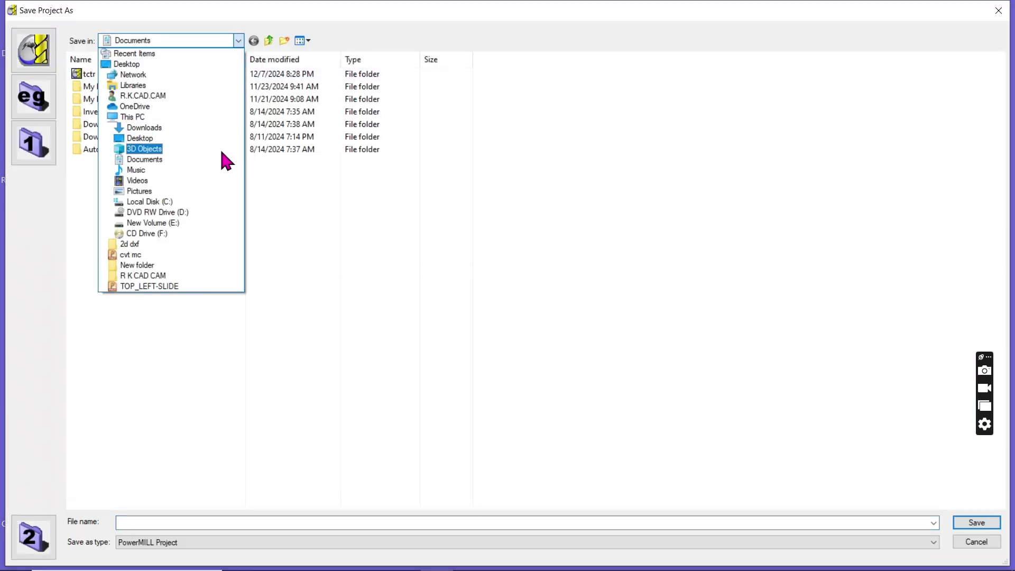
pyautogui.click(206, 66)
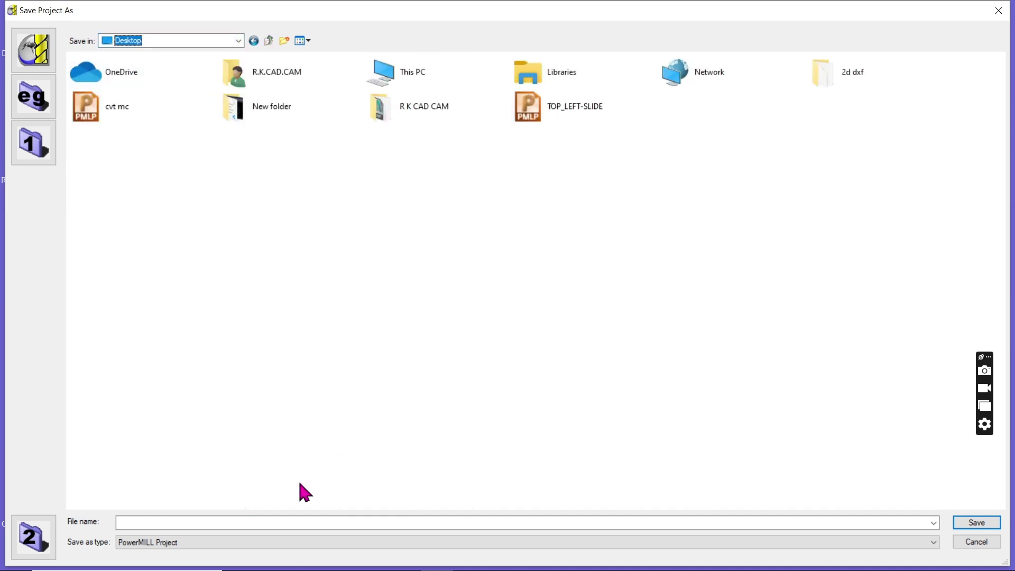
pyautogui.click(157, 523)
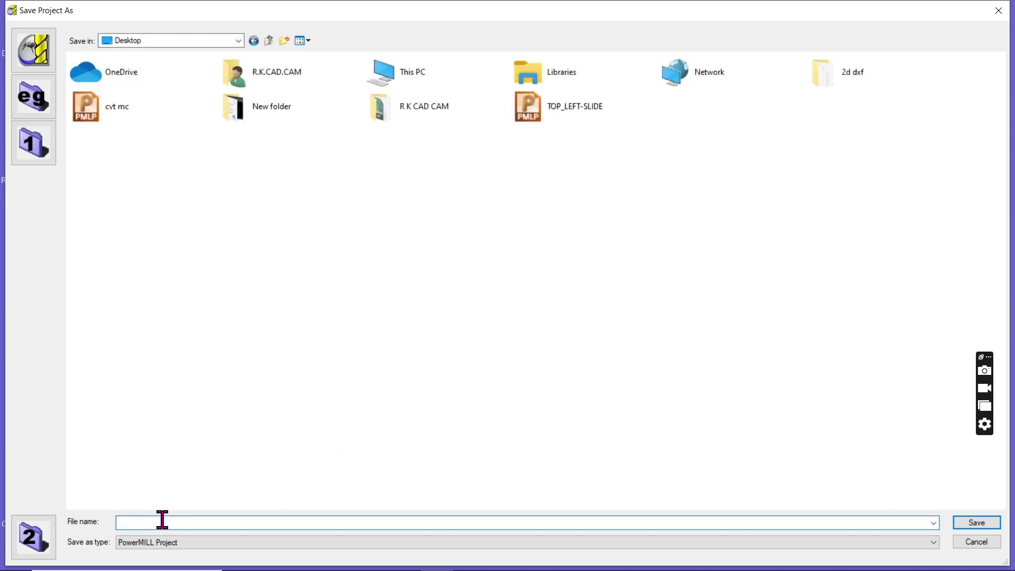
pyautogui.write('tctr')
pyautogui.click(976, 524)
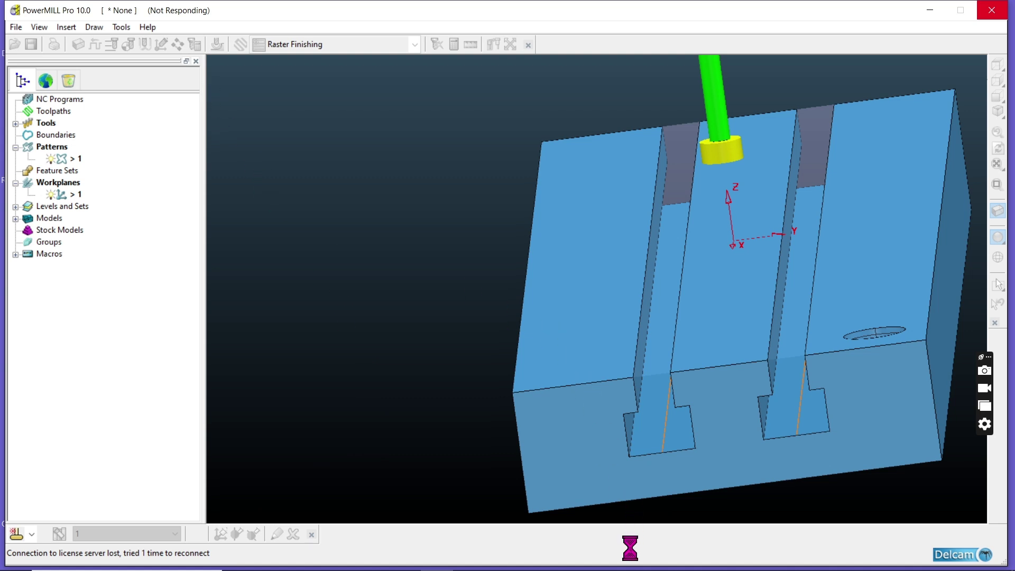
# Switch to File Explorer and open the Flex folder inside Delcam under Program Files (x86) on drive C
pyautogui.moveTo(504, 562)
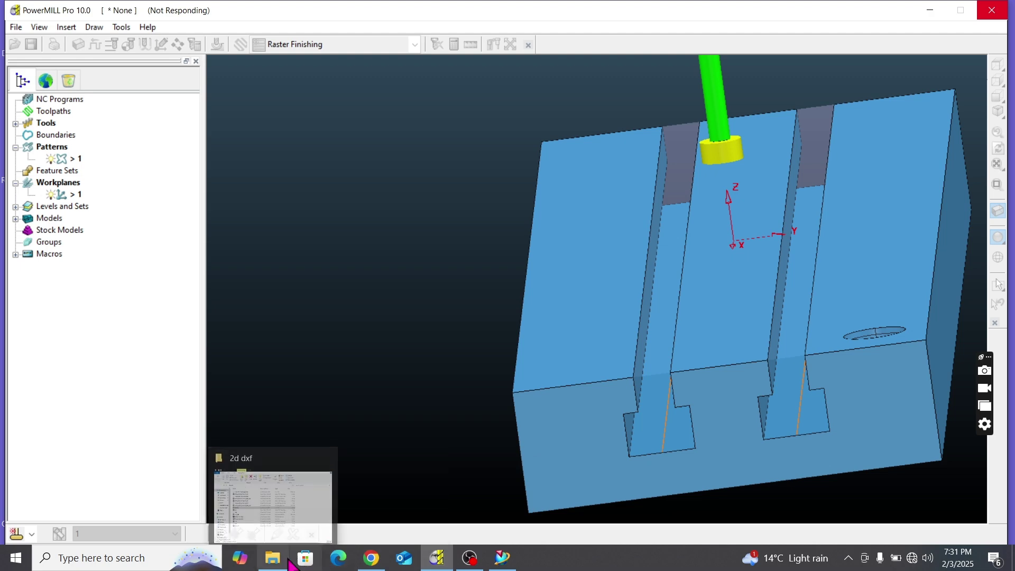
pyautogui.click(294, 535)
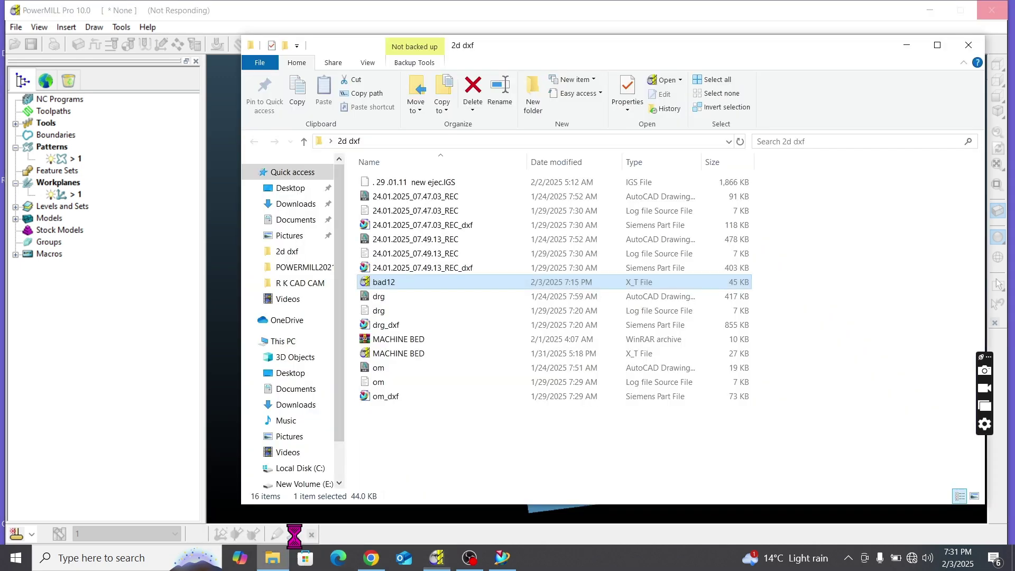
pyautogui.click(316, 468)
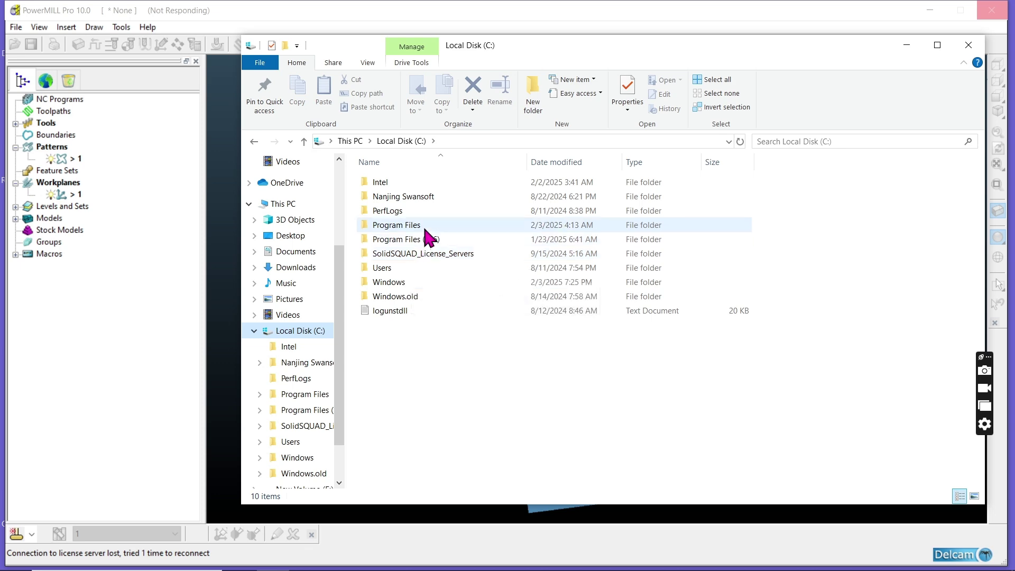
pyautogui.doubleClick(426, 229)
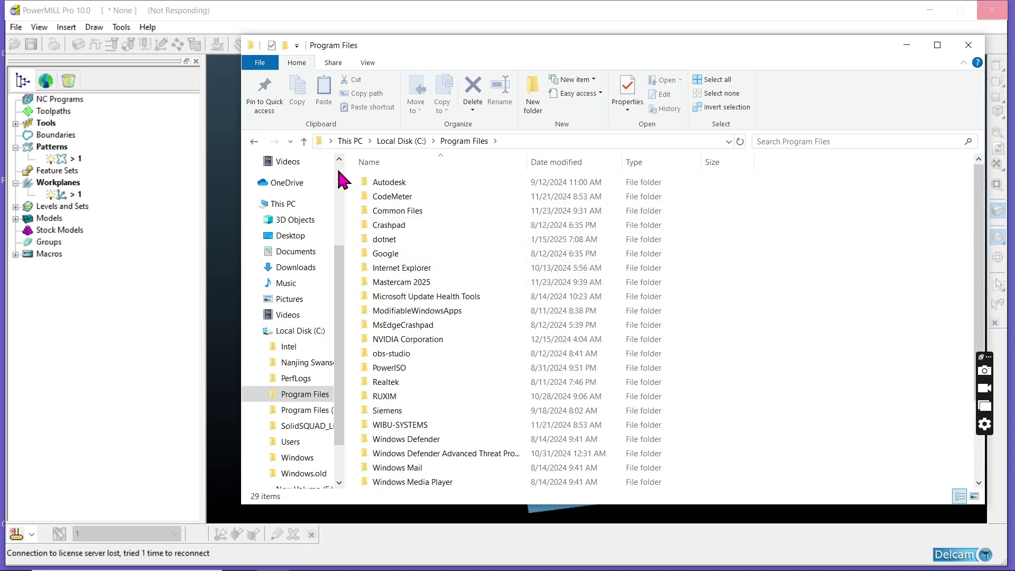
pyautogui.click(254, 140)
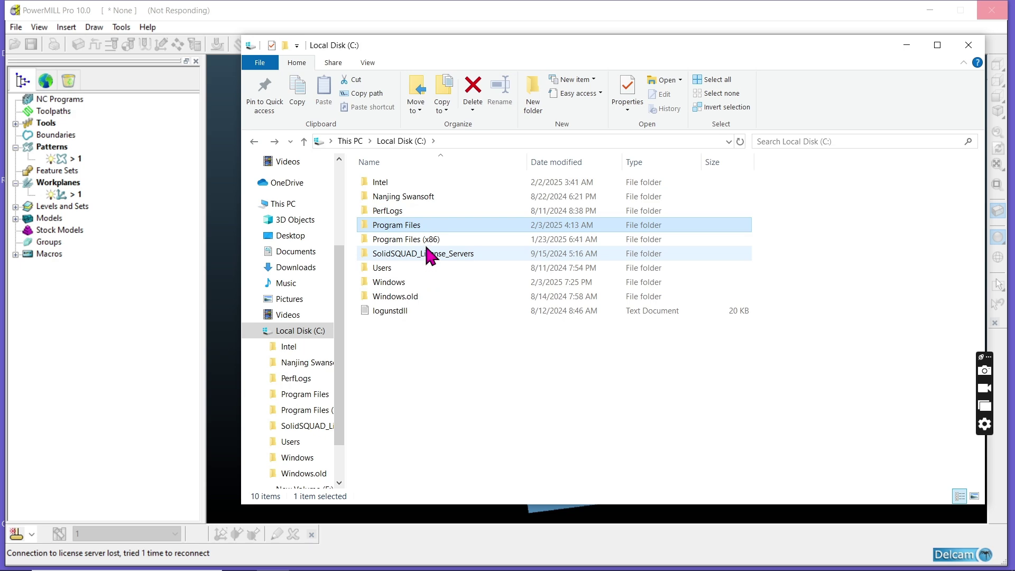
pyautogui.doubleClick(425, 252)
pyautogui.doubleClick(412, 223)
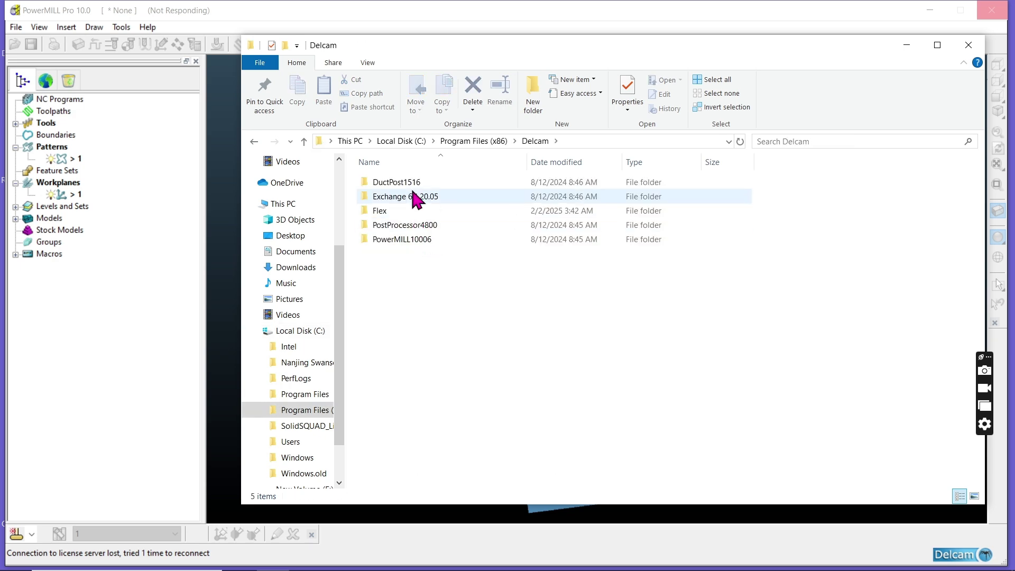
pyautogui.doubleClick(400, 211)
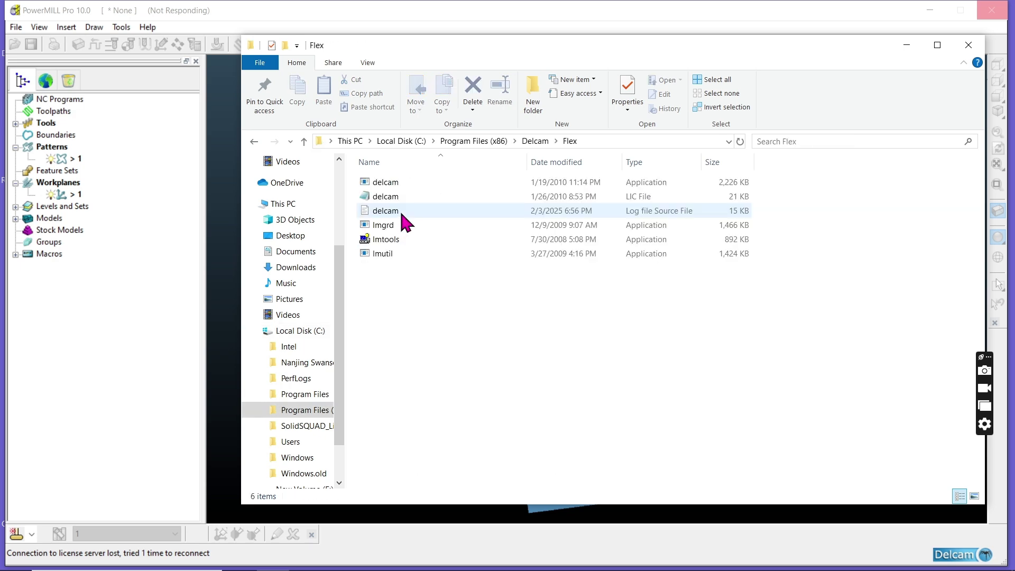
# Run lmtools as administrator and select the delcam service
pyautogui.click(395, 242)
pyautogui.rightClick(395, 241)
pyautogui.click(434, 247)
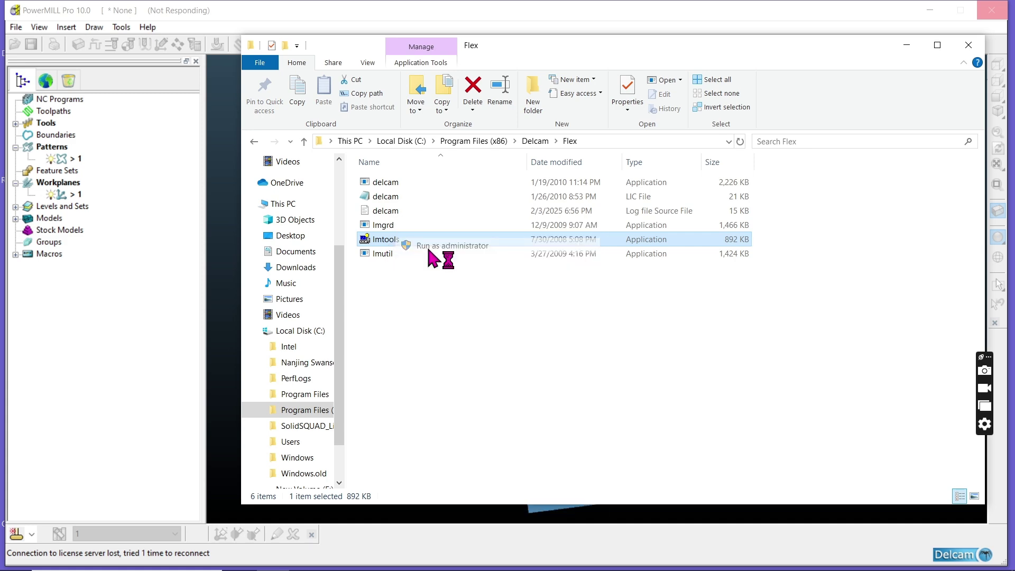
pyautogui.click(503, 263)
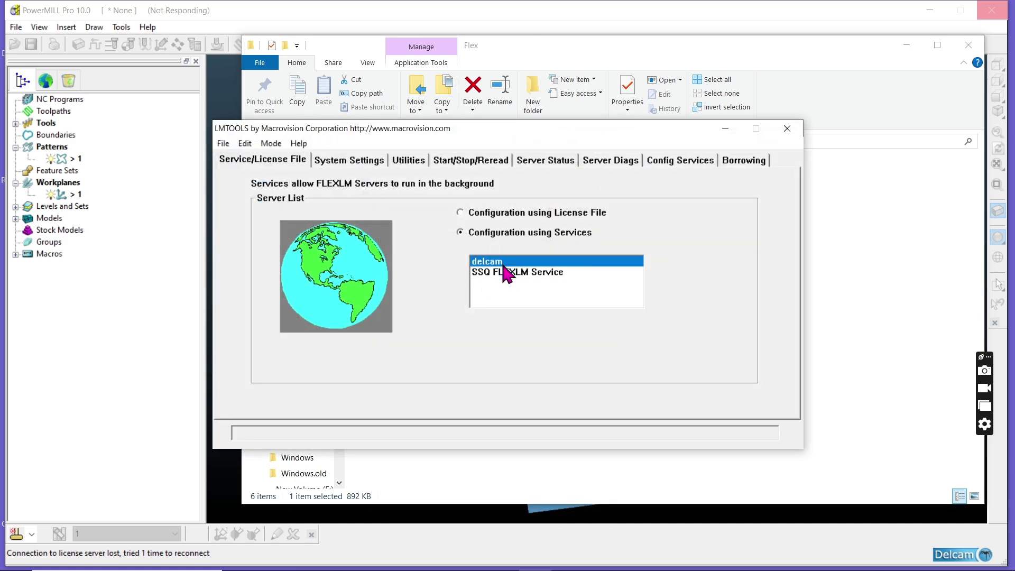
# Save the delcam license service's configuration
pyautogui.click(688, 162)
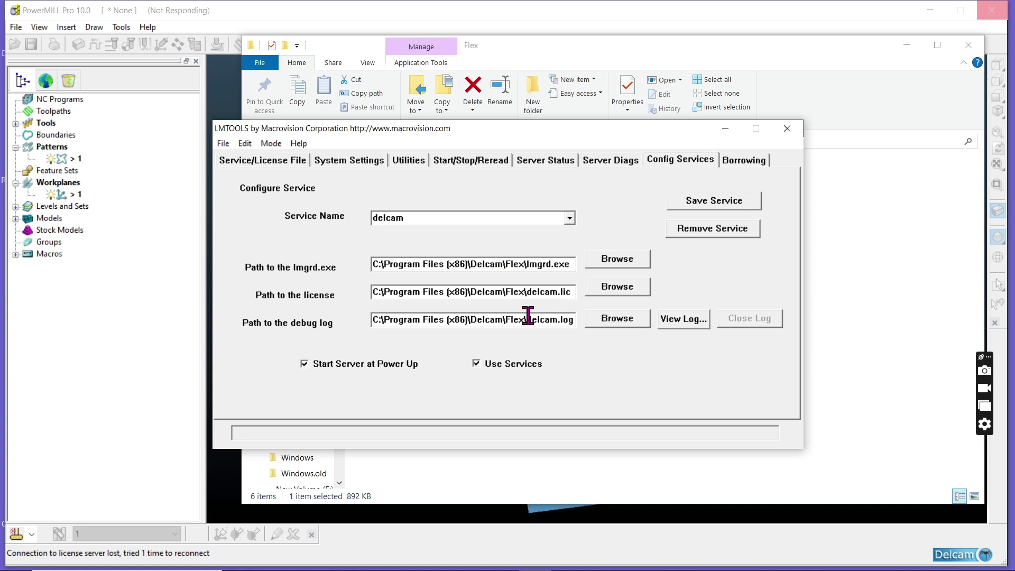
pyautogui.click(693, 208)
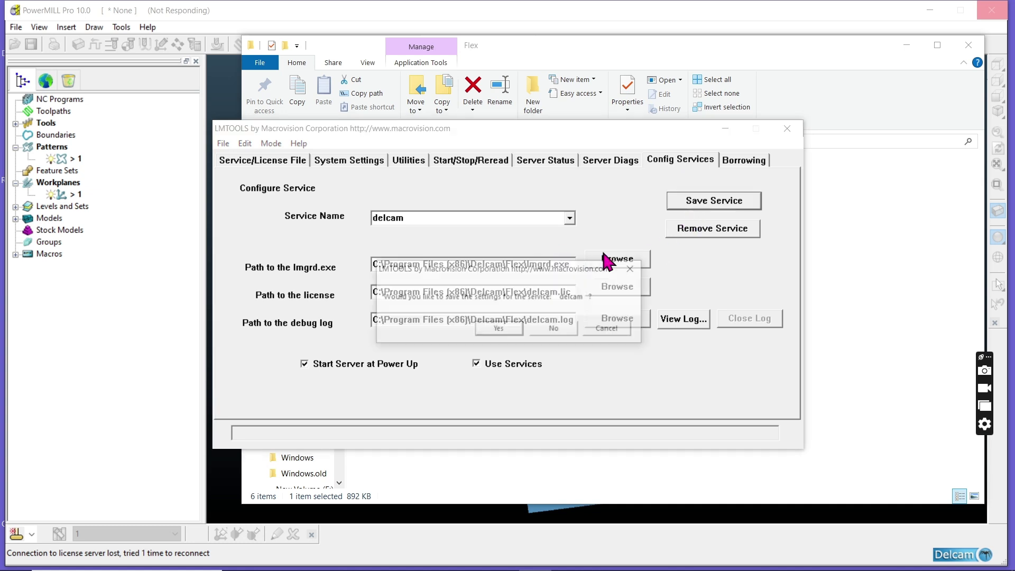
pyautogui.click(509, 331)
pyautogui.click(697, 211)
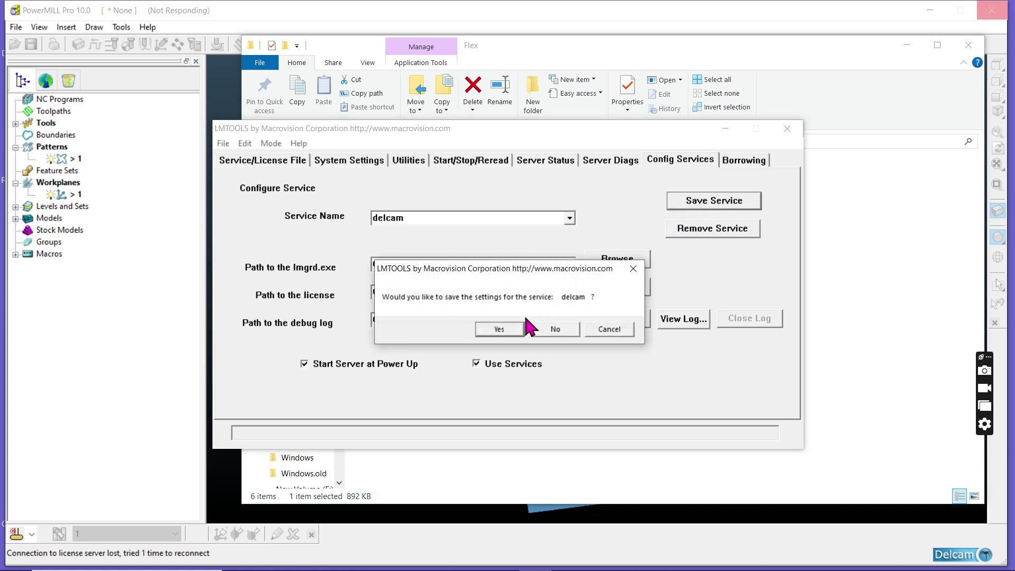
pyautogui.click(500, 329)
# Enable Force Server Shutdown and stop the delcam license server
pyautogui.click(479, 161)
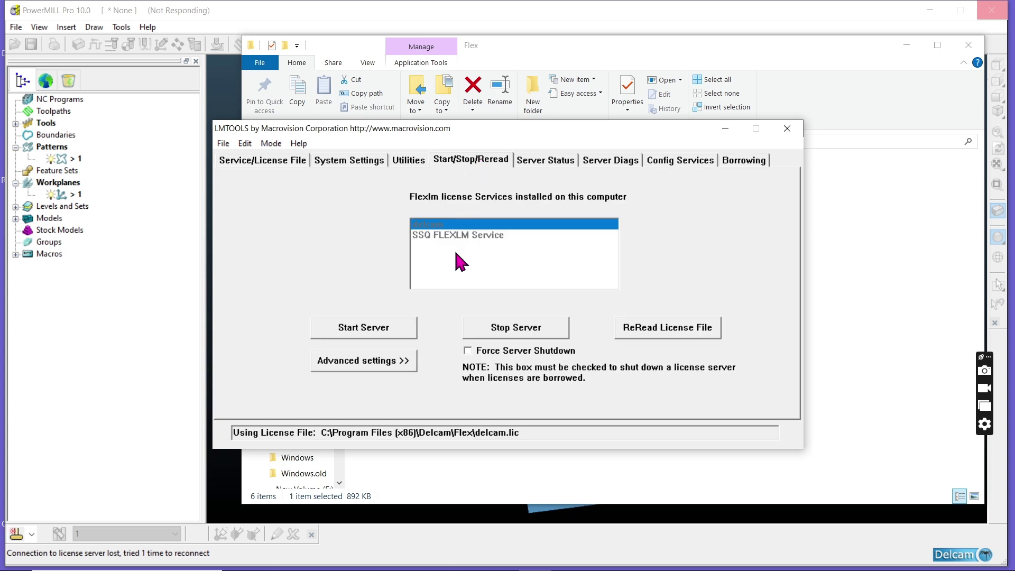
pyautogui.click(467, 351)
pyautogui.click(467, 327)
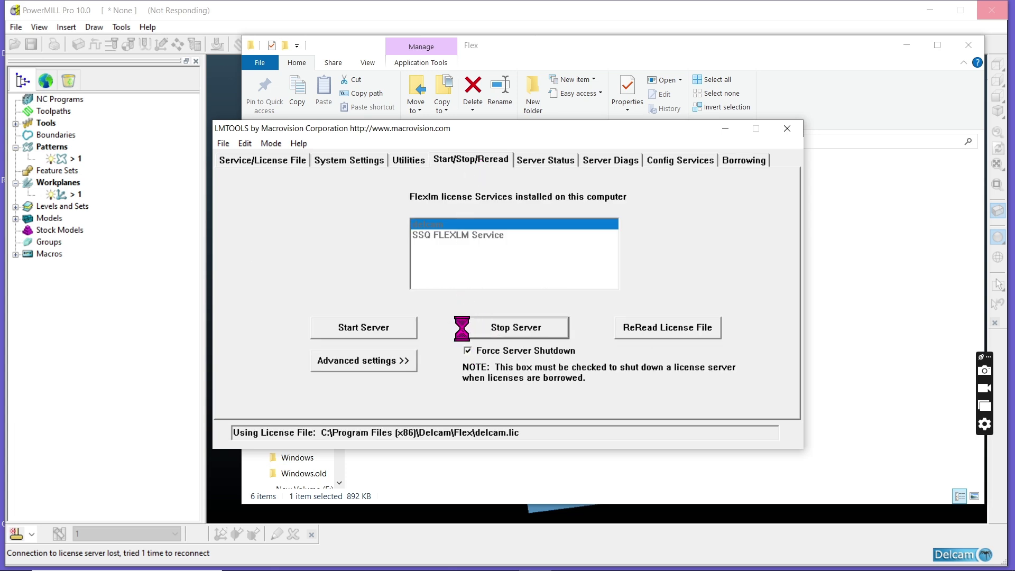
# Start the delcam license server, and close LMTOOLS and the Flex folder window
pyautogui.click(397, 336)
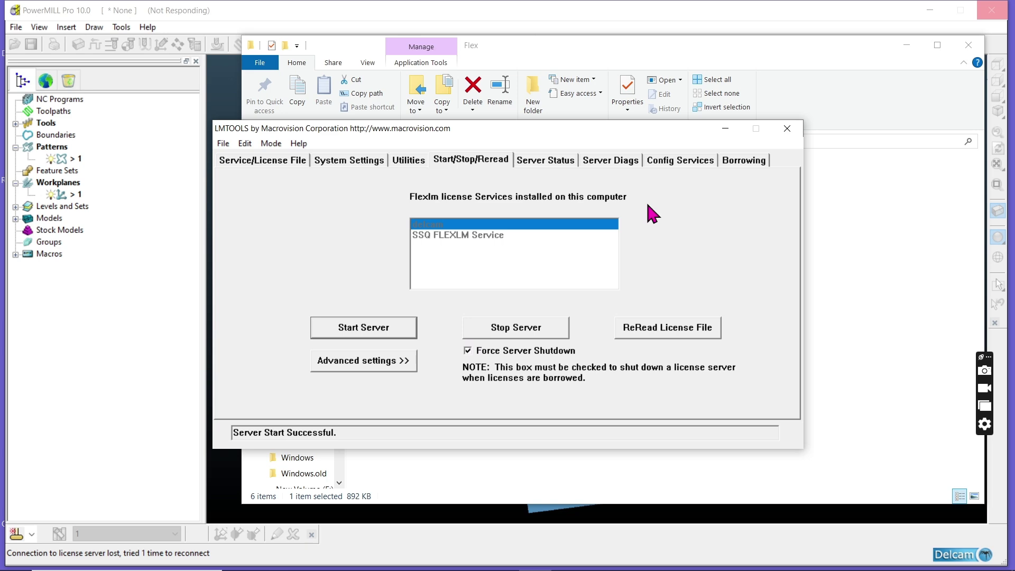
pyautogui.click(801, 133)
pyautogui.click(969, 45)
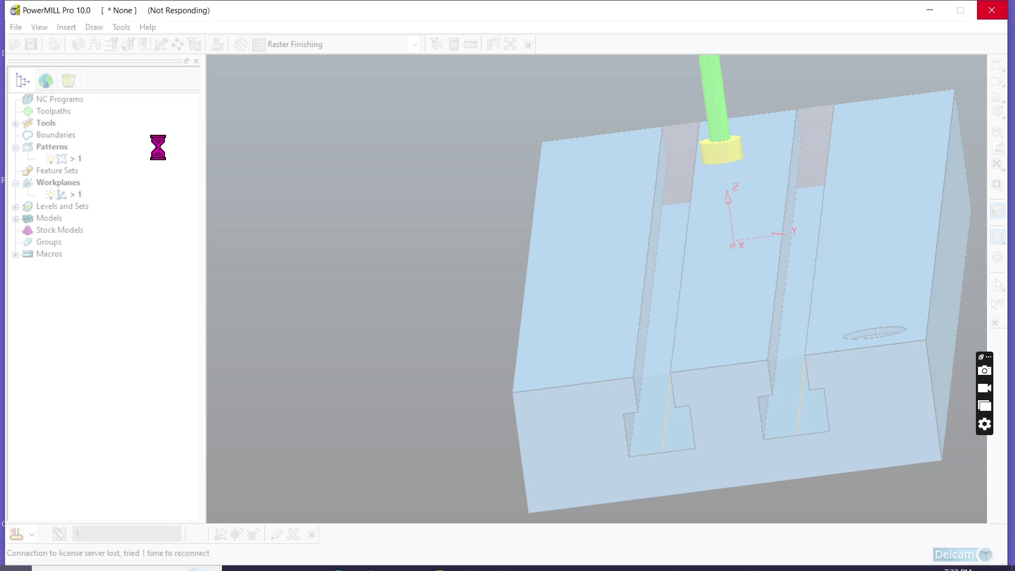
# Force the unresponsive PowerMILL program to close without waiting for it to respond
pyautogui.click(992, 10)
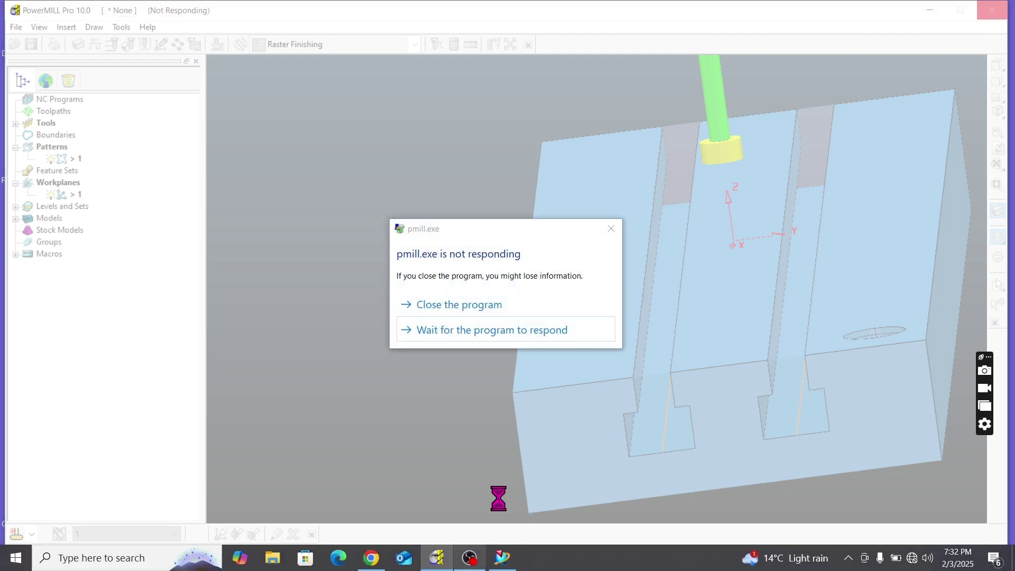
pyautogui.click(495, 304)
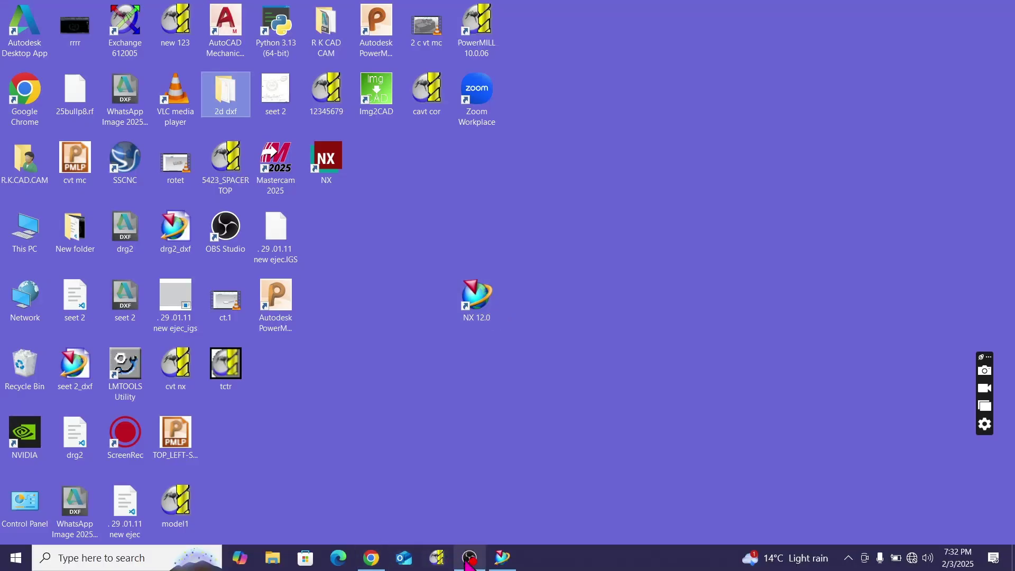
pyautogui.click(473, 560)
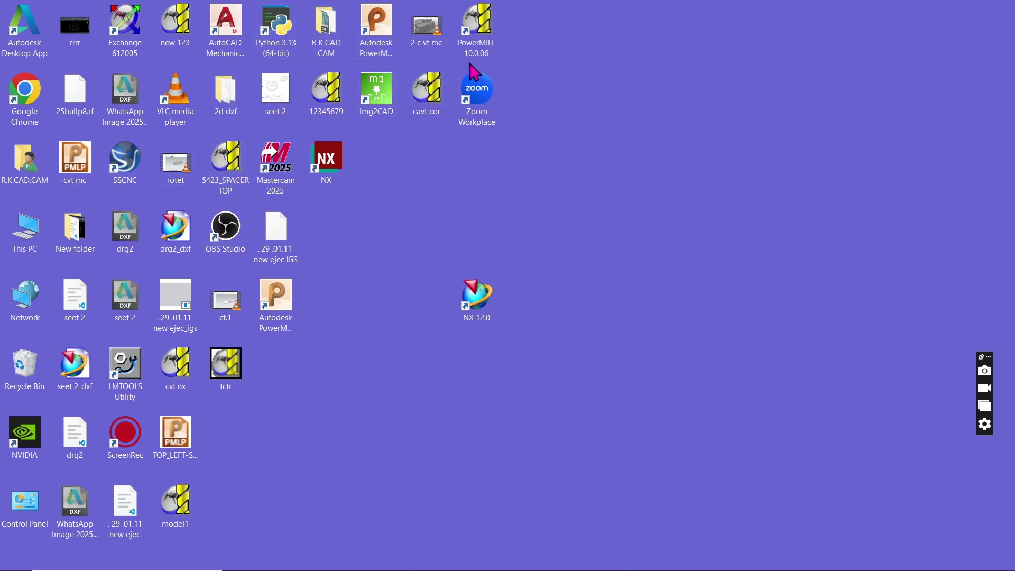
# Move the PowerMILL 10.0.06 desktop shortcut to the empty area beside NX 12.0 and launch it
pyautogui.moveTo(468, 53); pyautogui.dragTo(569, 329)
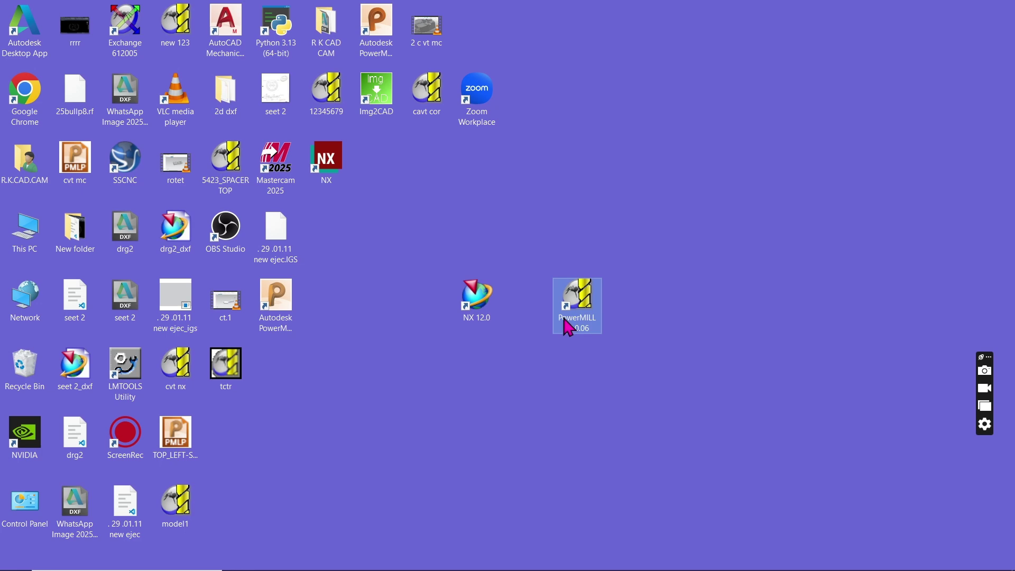
pyautogui.rightClick(577, 323)
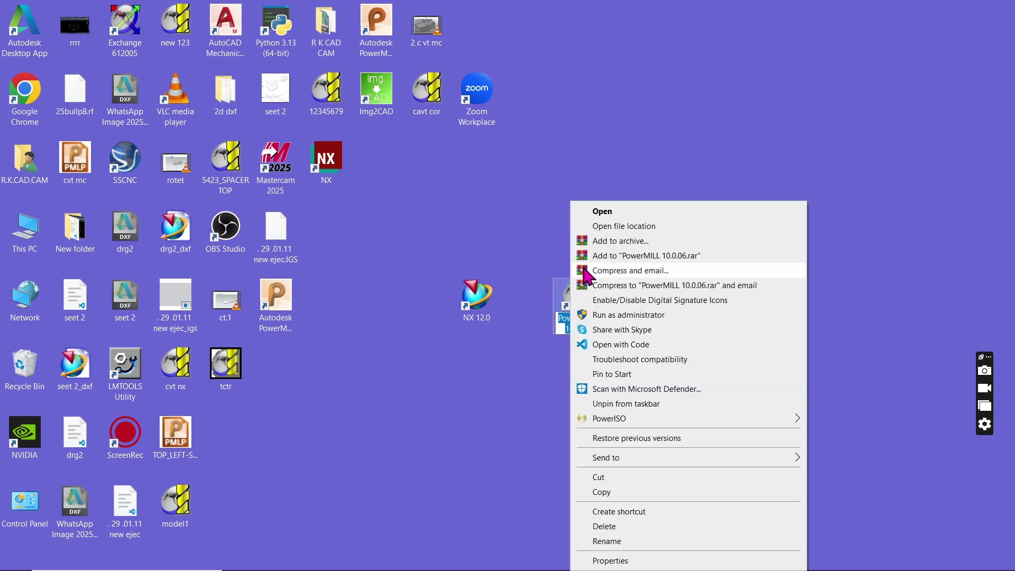
pyautogui.click(614, 213)
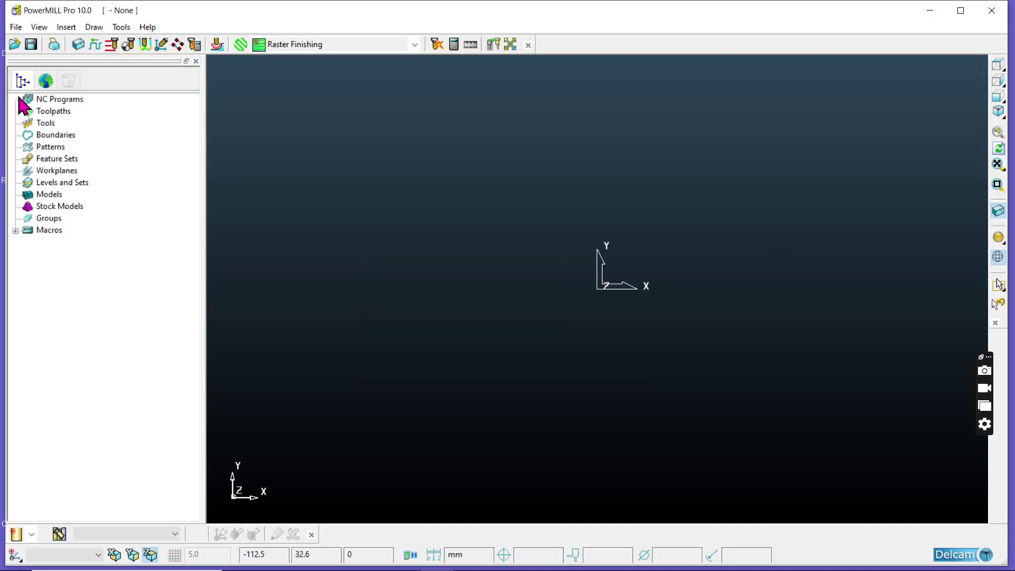
# Import the bad12 X_T model from the 2d dxf desktop folder into PowerMILL and dismiss the translation report
pyautogui.click(931, 11)
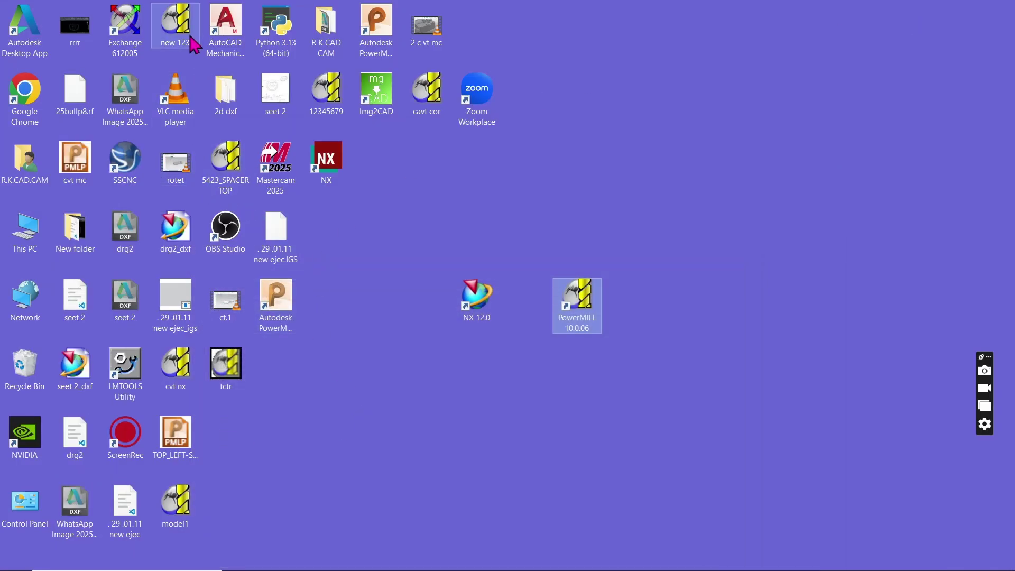
pyautogui.doubleClick(231, 107)
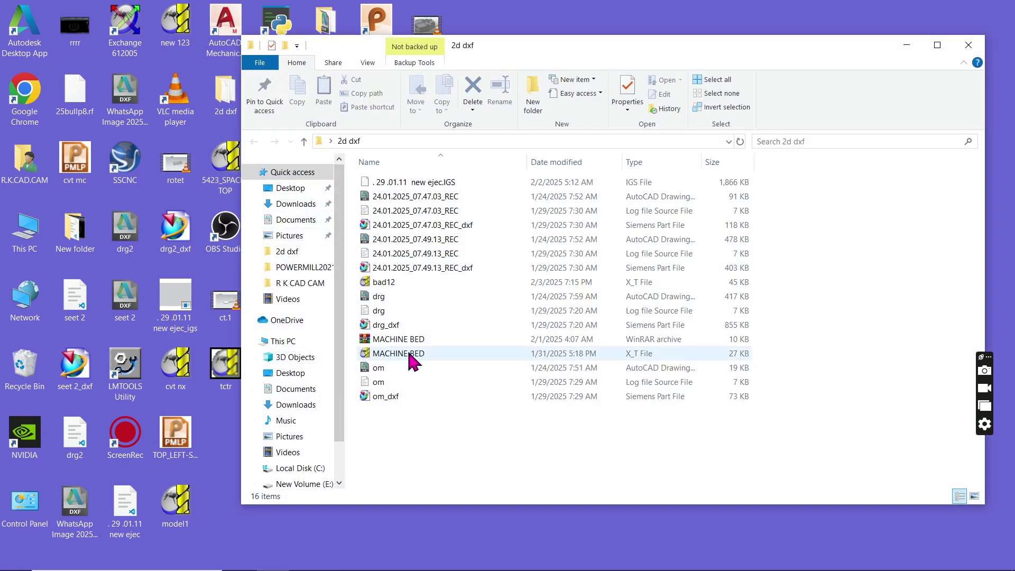
pyautogui.moveTo(385, 286); pyautogui.dragTo(537, 331)
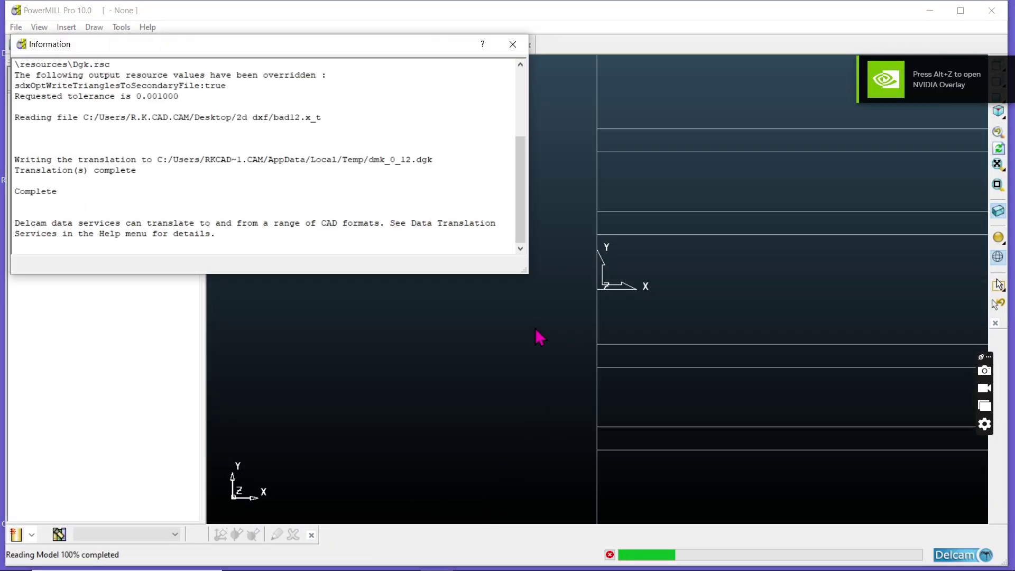
pyautogui.click(512, 44)
# Display the imported model along the Z axis with plain shading on and the wireframe off
pyautogui.scroll(-3, 422, 306)
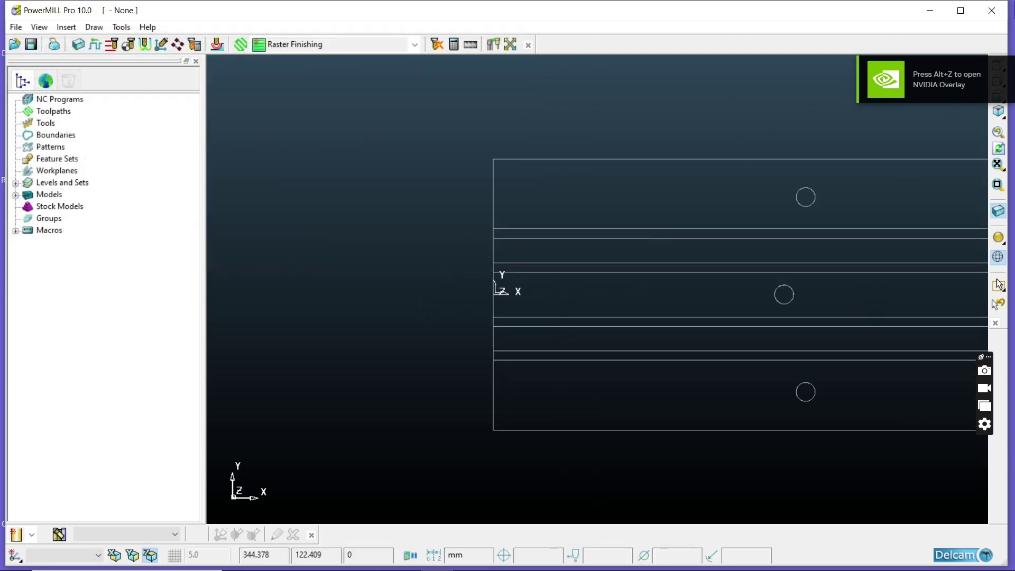
pyautogui.click(999, 112)
pyautogui.click(1000, 65)
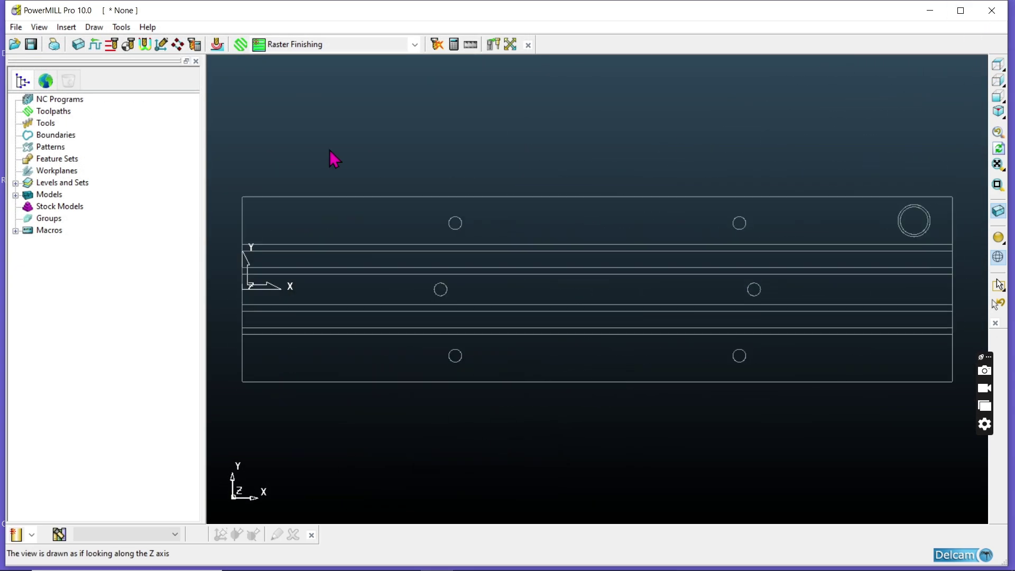
pyautogui.click(1001, 249)
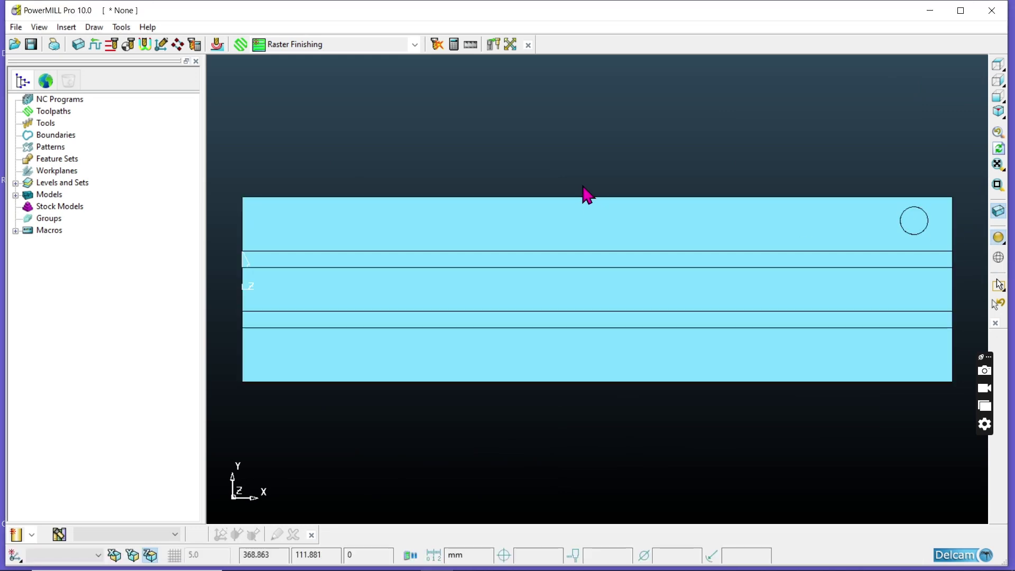
# Calculate a box block from the model limits with 0.1 tolerance and 0.0 expansion, and accept it
pyautogui.click(78, 45)
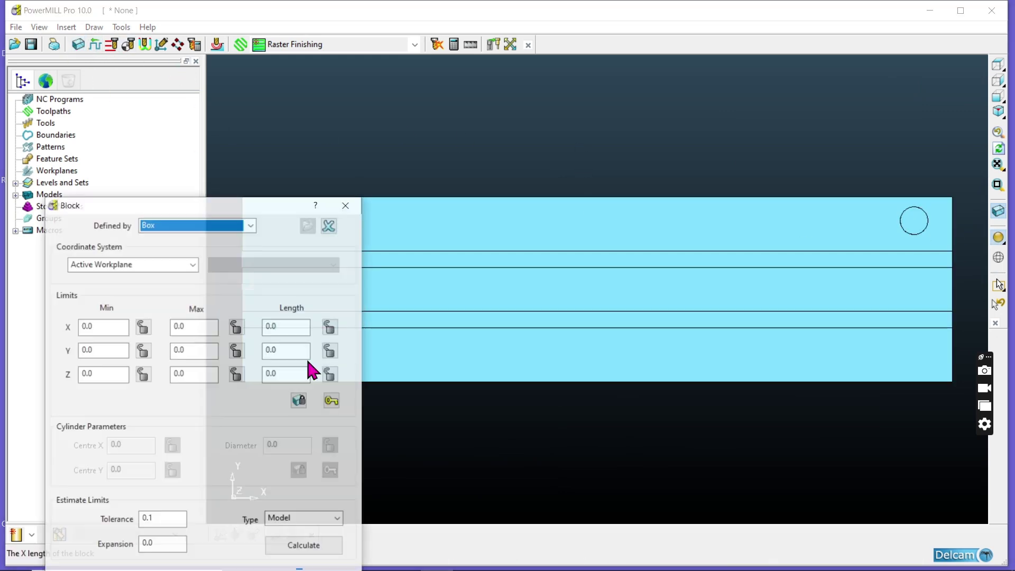
pyautogui.click(305, 548)
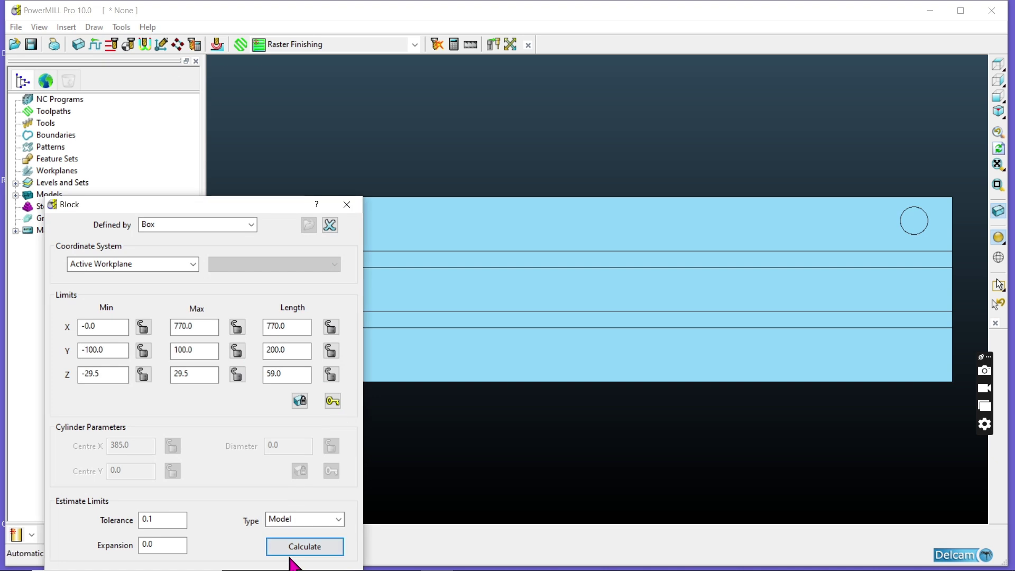
pyautogui.moveTo(258, 209); pyautogui.dragTo(374, 88)
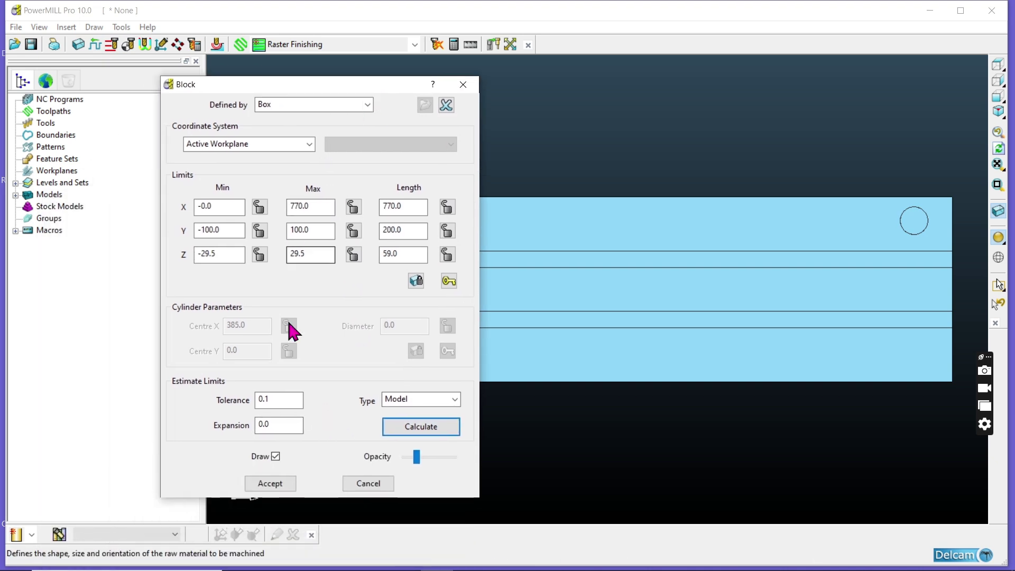
pyautogui.click(275, 484)
# Create a workplane positioned at the centre of the block's top face and activate it
pyautogui.rightClick(49, 175)
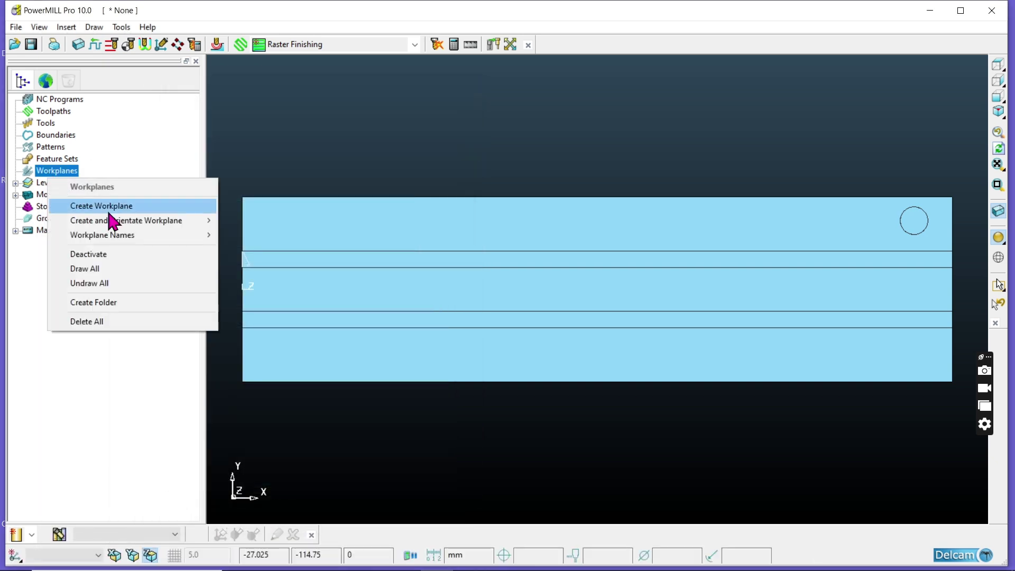
pyautogui.moveTo(154, 221)
pyautogui.click(278, 280)
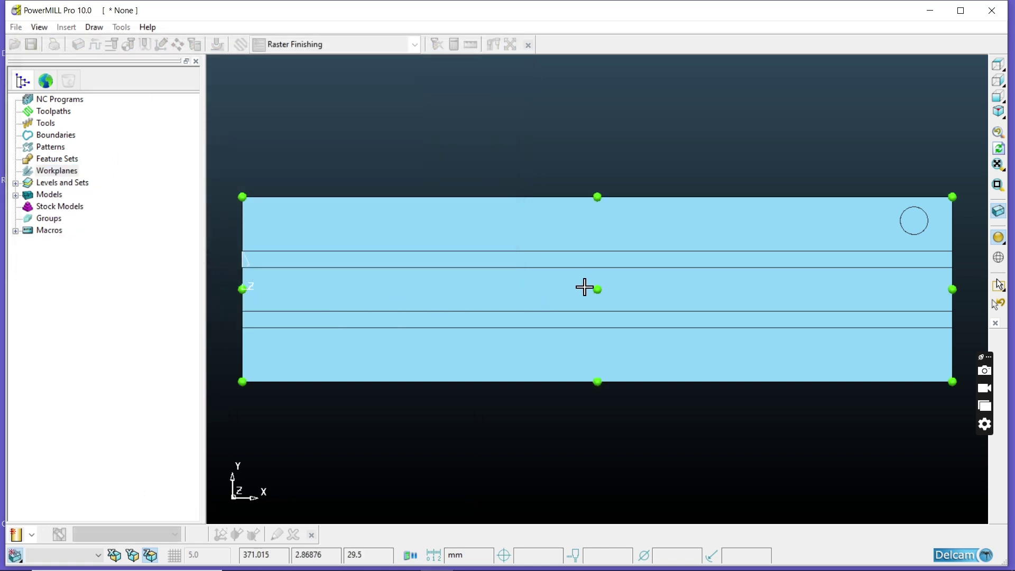
pyautogui.click(597, 289)
pyautogui.click(16, 171)
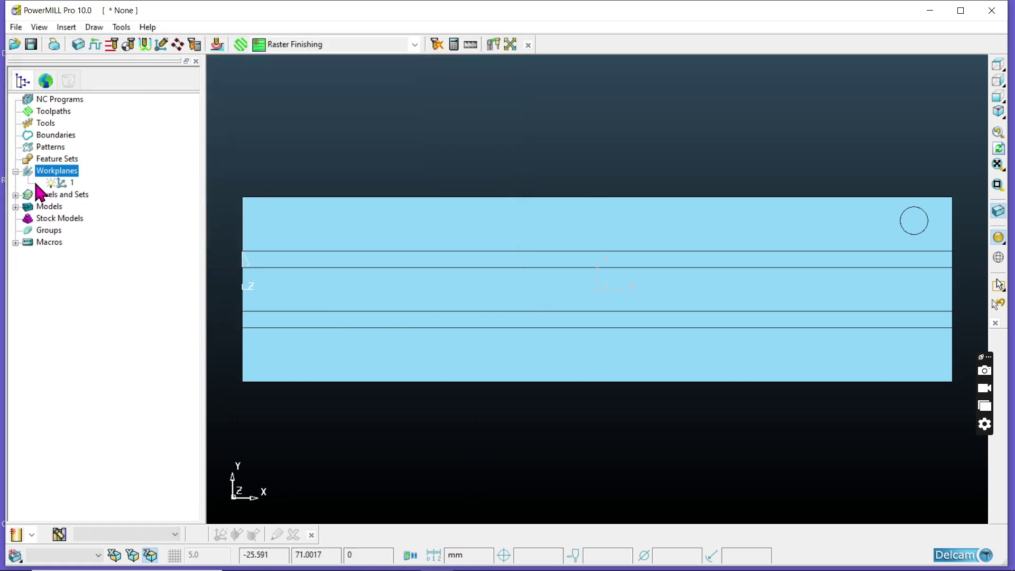
pyautogui.rightClick(62, 183)
pyautogui.click(88, 214)
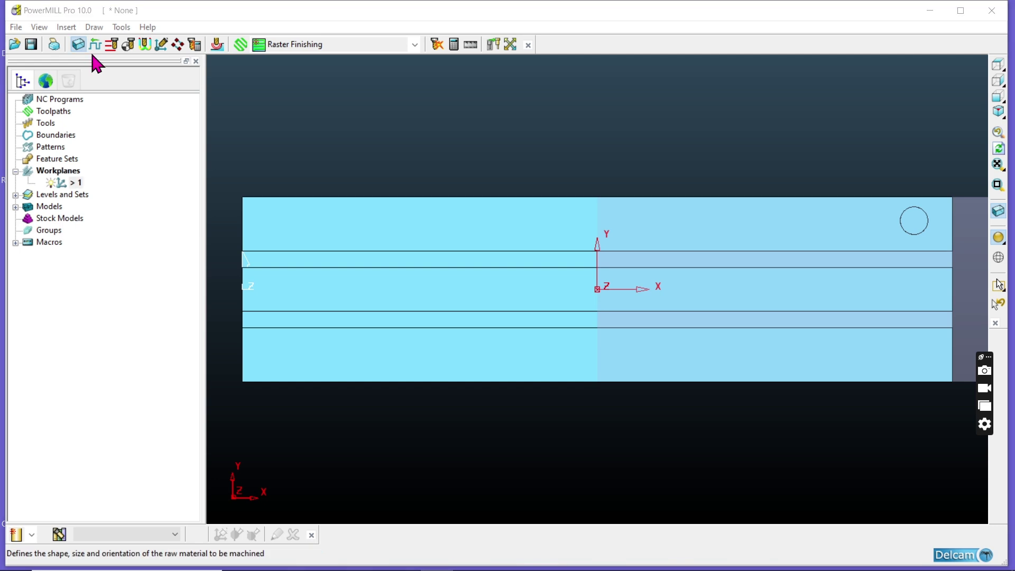
# Recalculate the box block relative to the active workplane and accept it
pyautogui.click(79, 44)
pyautogui.click(420, 427)
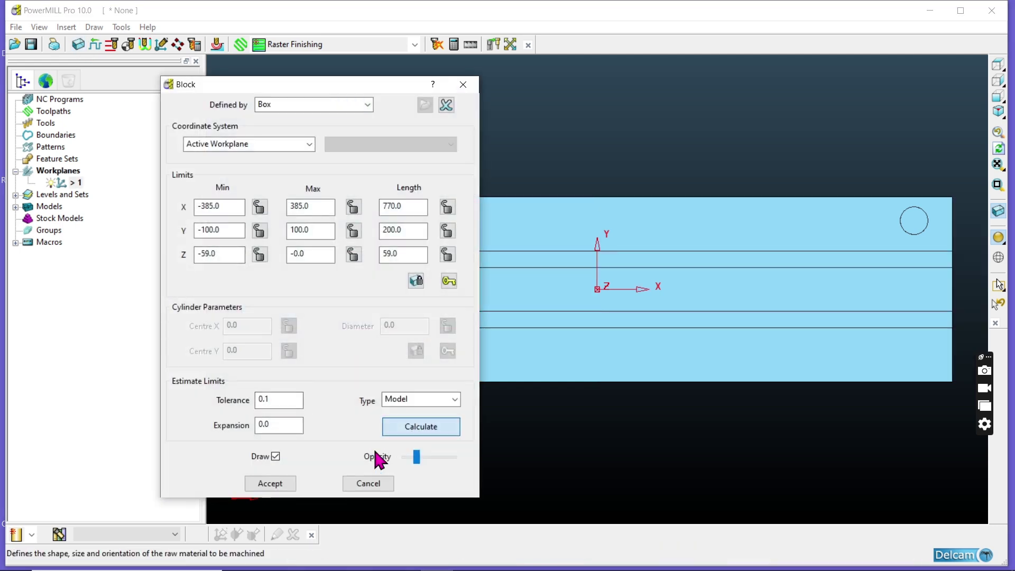
pyautogui.click(277, 483)
# Try to save the project on the Desktop under the name tctr
pyautogui.click(30, 45)
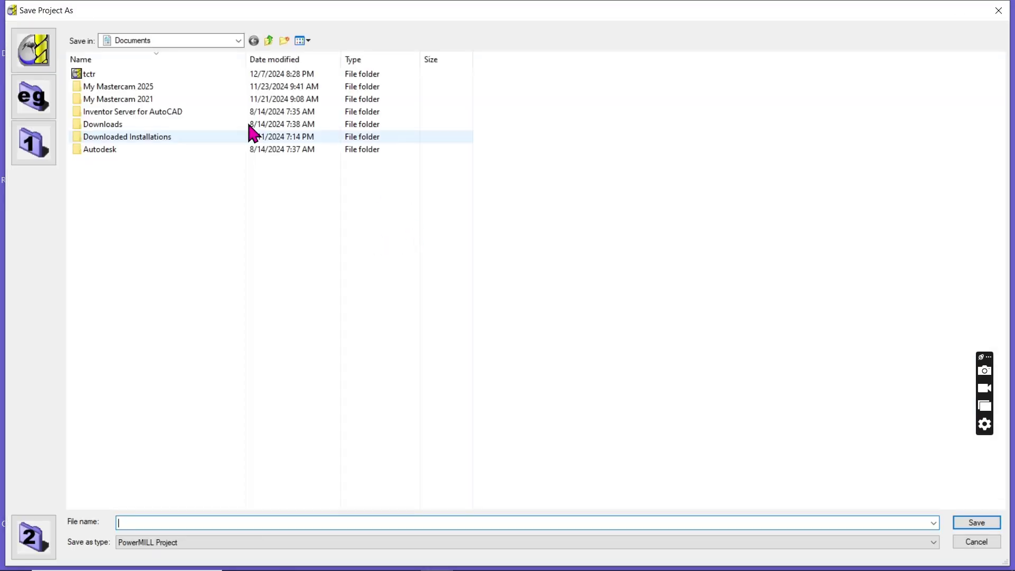
pyautogui.click(238, 41)
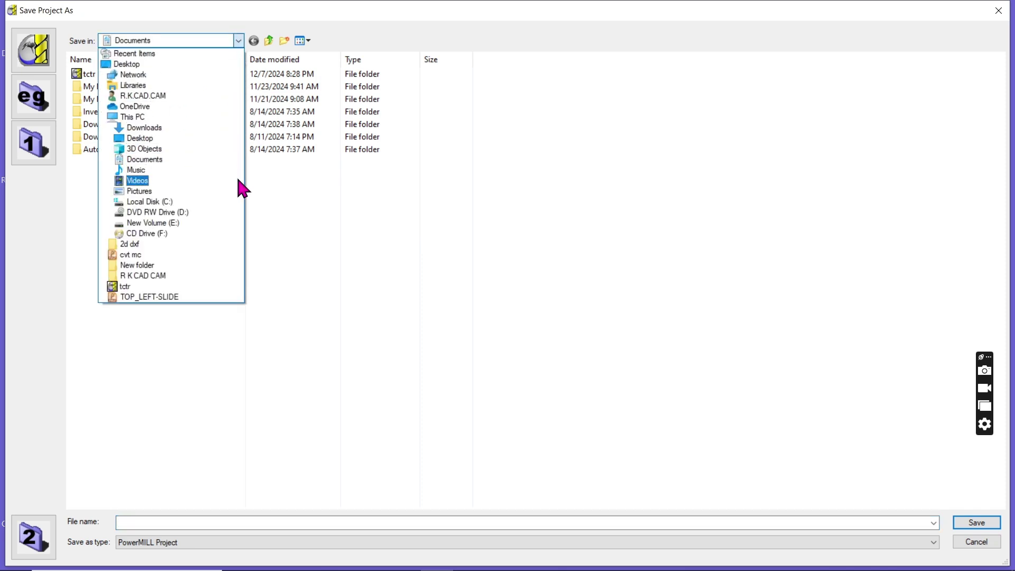
pyautogui.click(177, 64)
pyautogui.click(163, 523)
pyautogui.write('tctr')
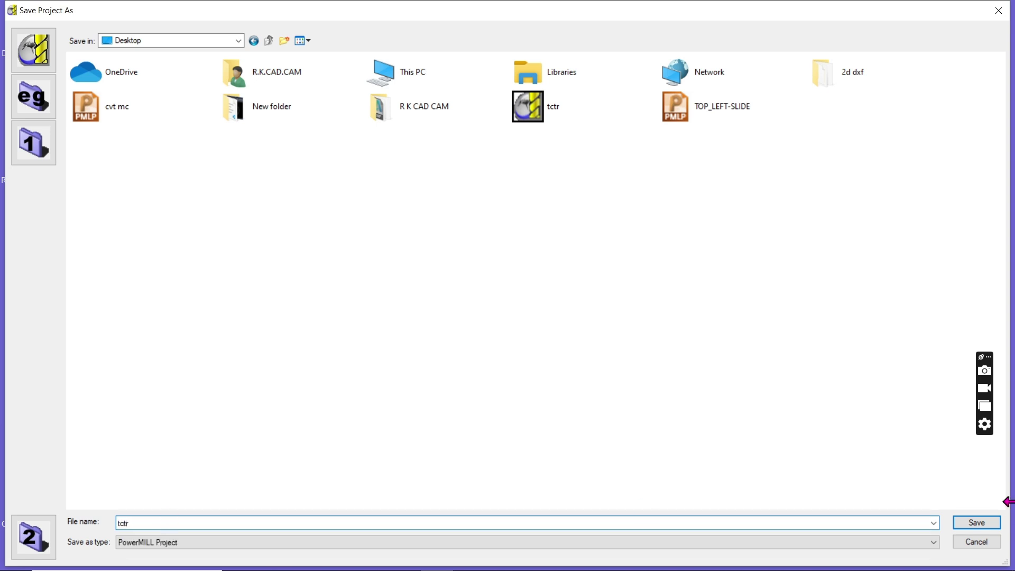
pyautogui.click(978, 523)
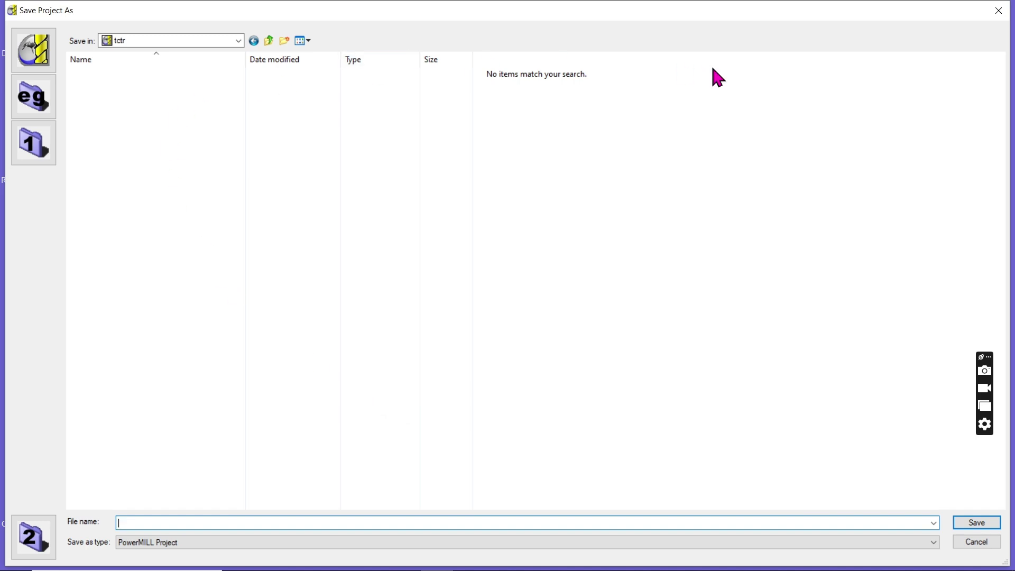
pyautogui.click(1000, 10)
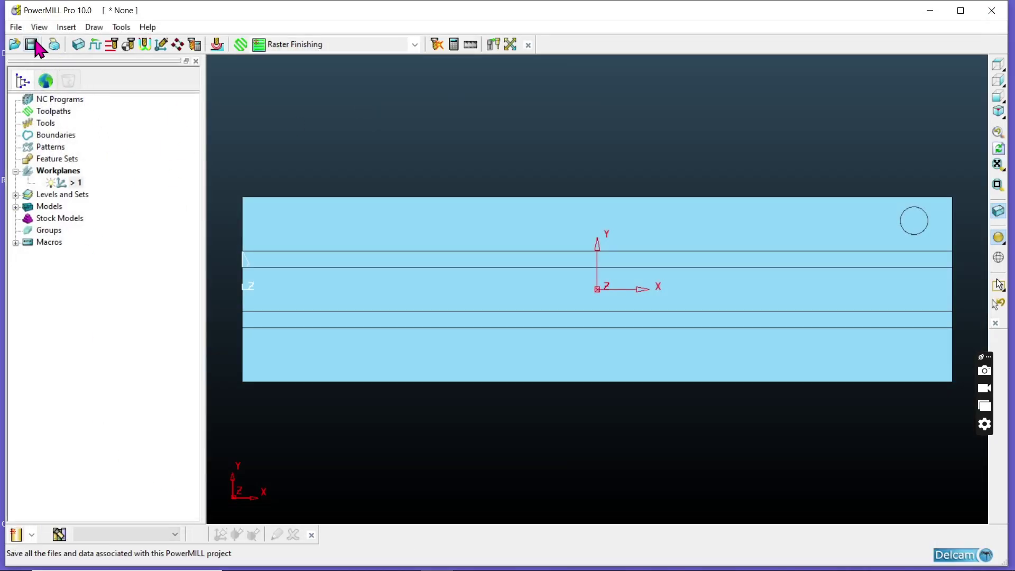
# Start saving the project and open the list of available save locations
pyautogui.click(17, 27)
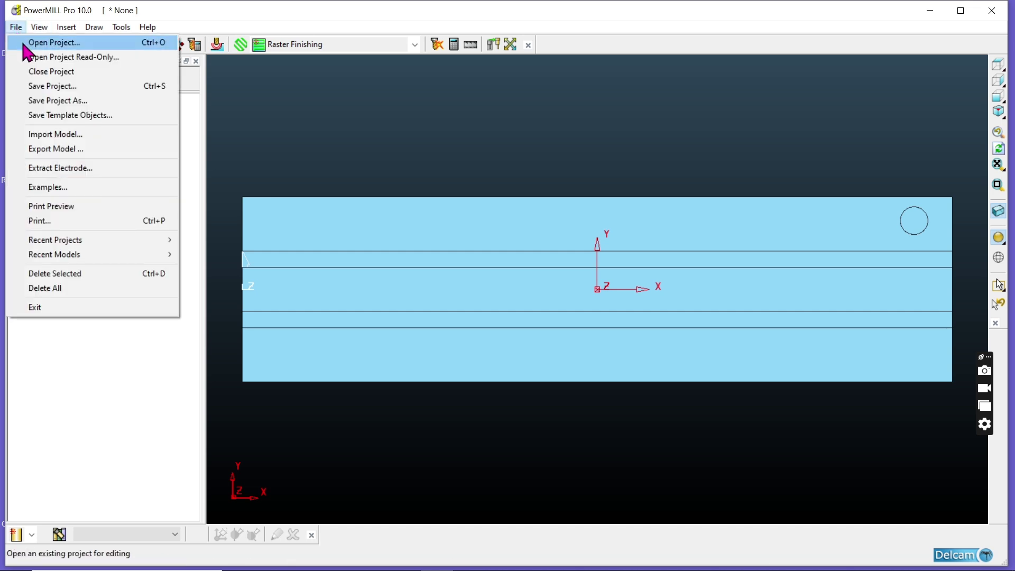
pyautogui.click(76, 86)
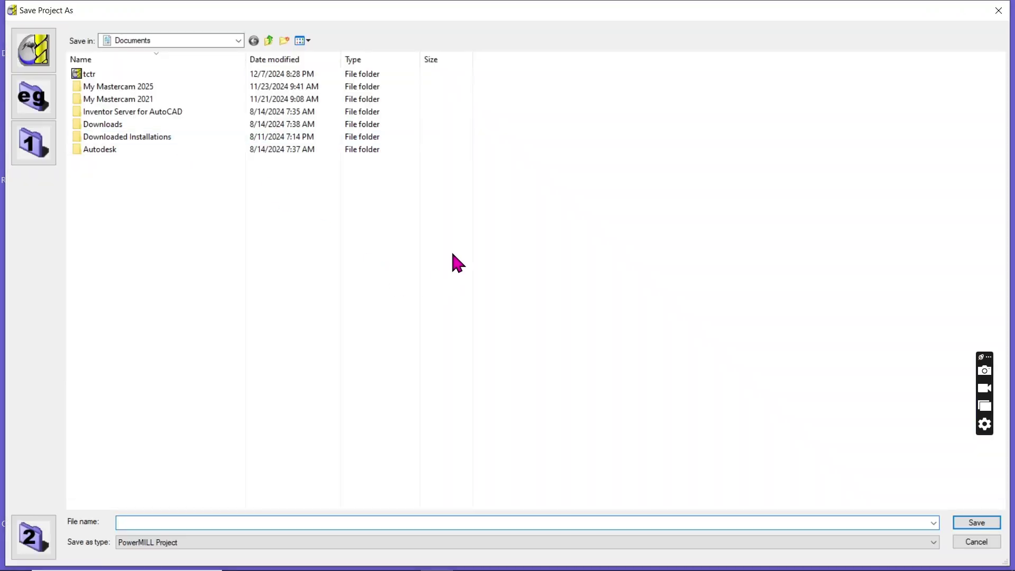
pyautogui.click(238, 41)
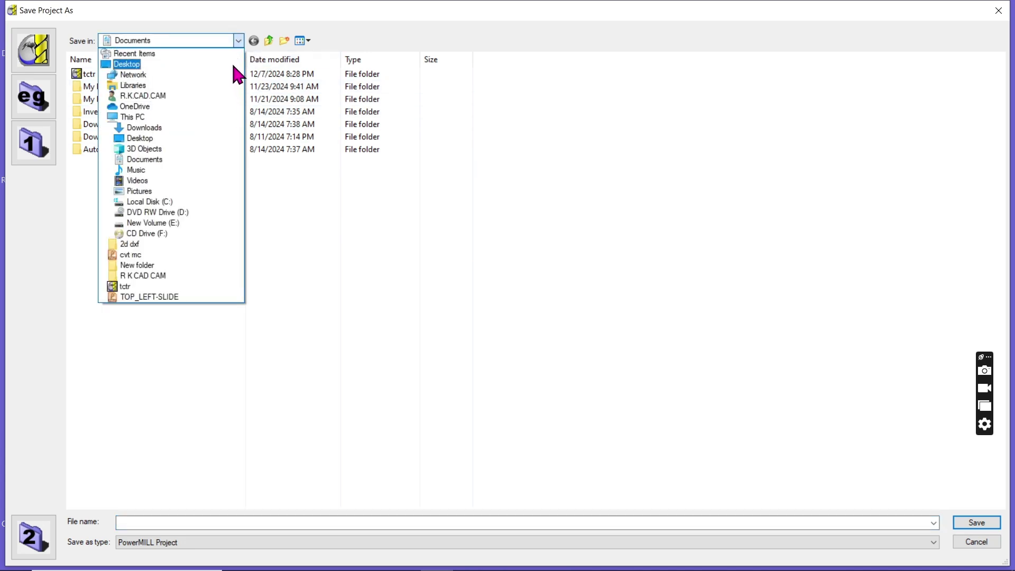
# Save the project to the Desktop under the name tctrrr
pyautogui.click(231, 62)
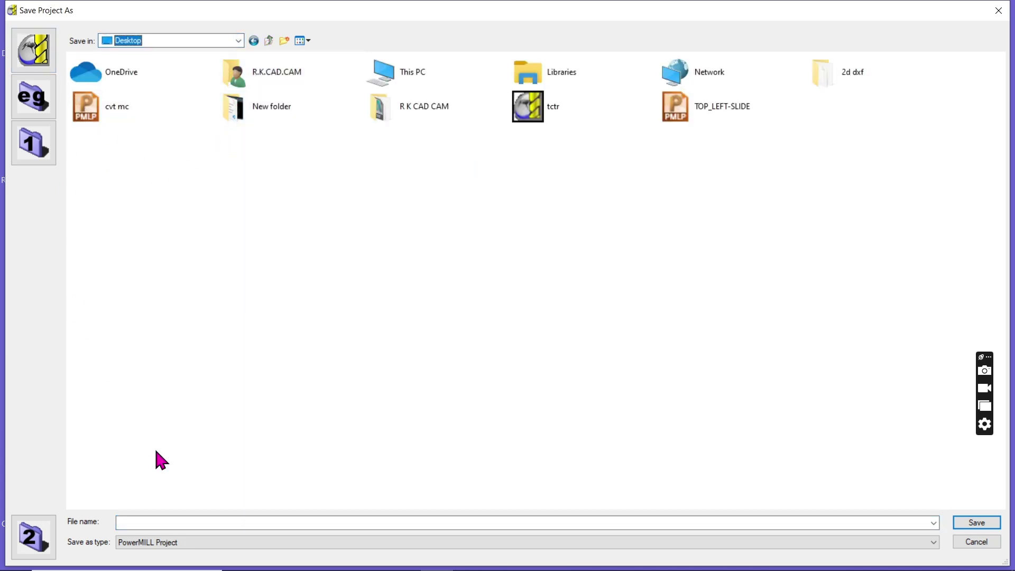
pyautogui.click(169, 524)
pyautogui.write('t')
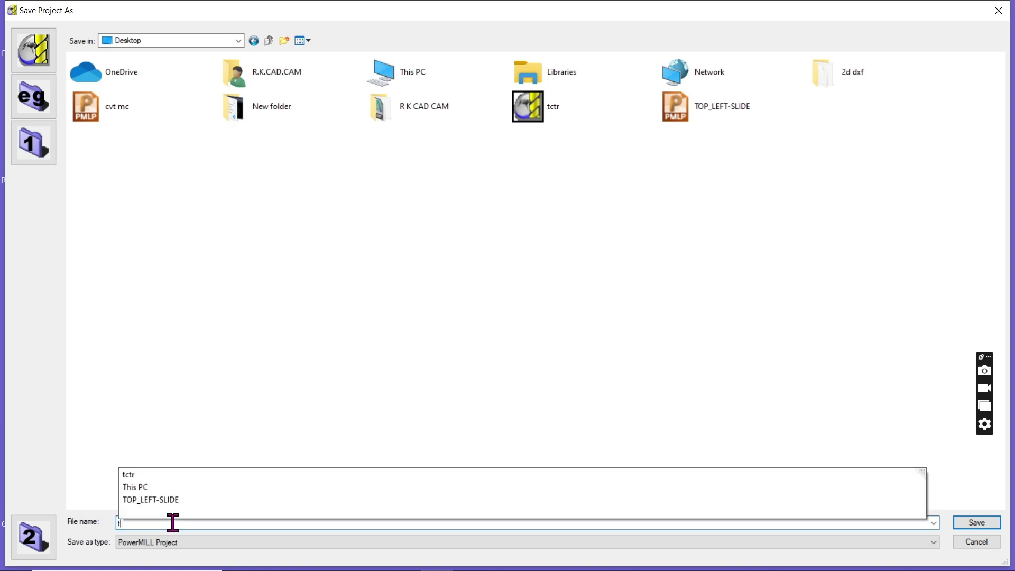
pyautogui.write('ctr')
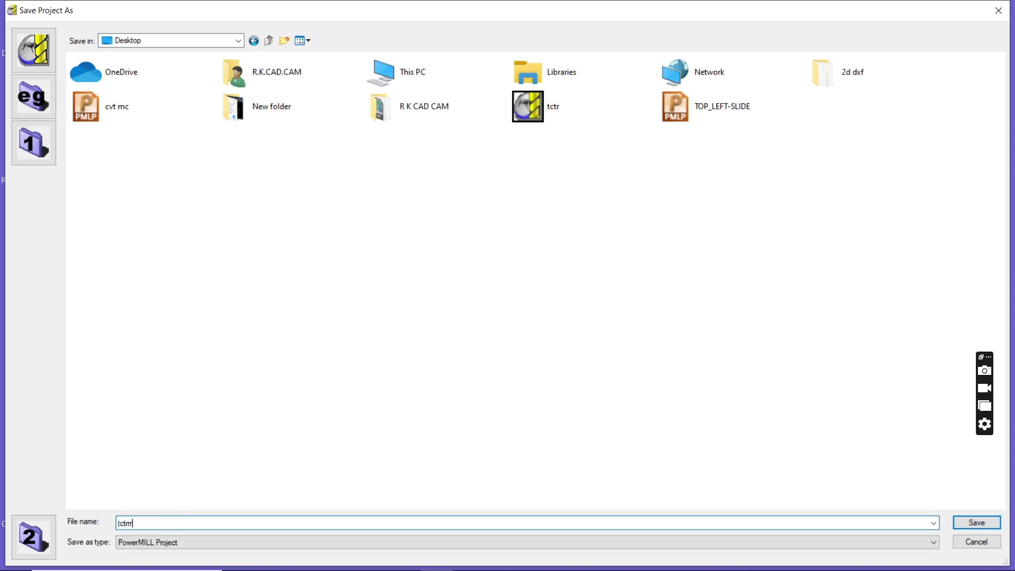
pyautogui.click(977, 523)
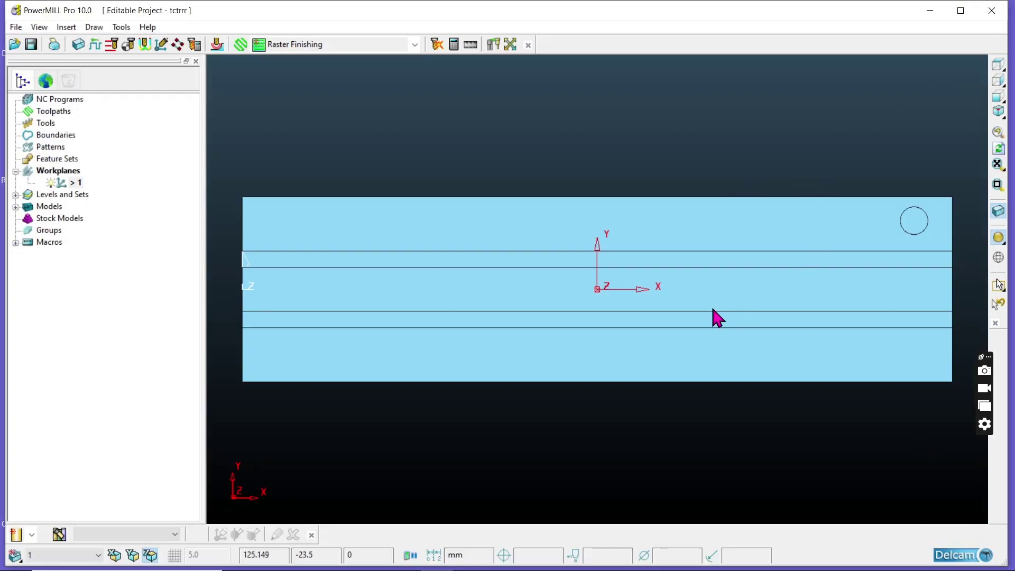
# Turn off the display of the active axes and the transform in the graphics view
pyautogui.moveTo(712, 309); pyautogui.dragTo(558, 255, button='middle')
pyautogui.scroll(-3, 402, 332)
pyautogui.rightClick(845, 363)
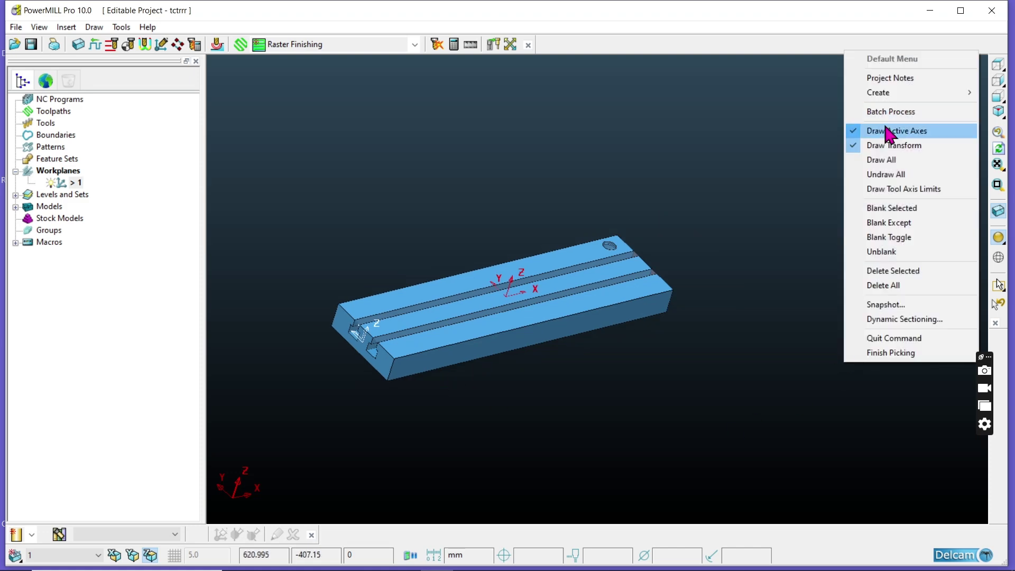
pyautogui.click(894, 131)
pyautogui.rightClick(854, 128)
pyautogui.click(892, 234)
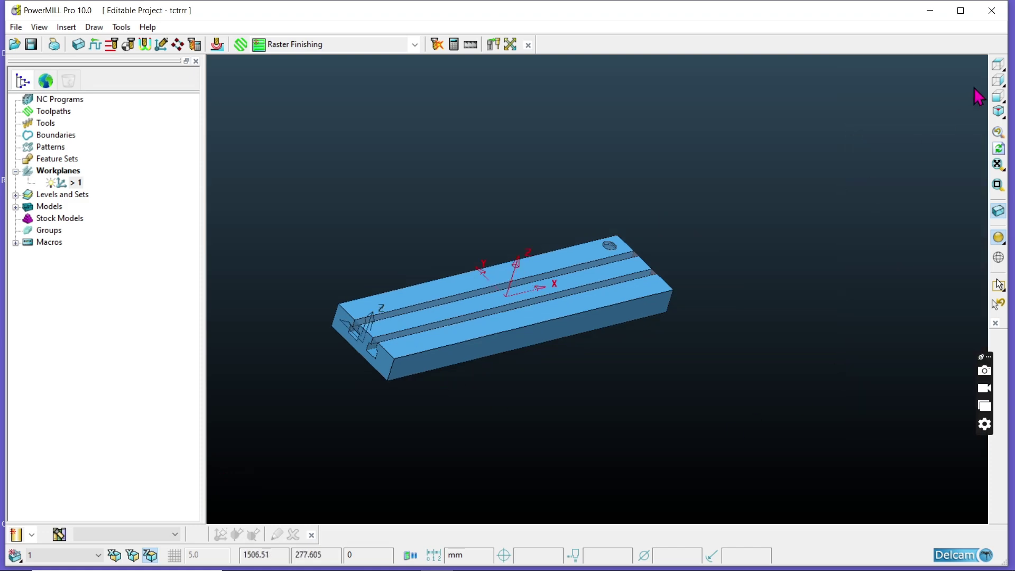
# Select the floor faces of both T-slots in the block together
pyautogui.click(999, 66)
pyautogui.moveTo(716, 412); pyautogui.dragTo(858, 183, button='middle')
pyautogui.scroll(-5, 442, 340)
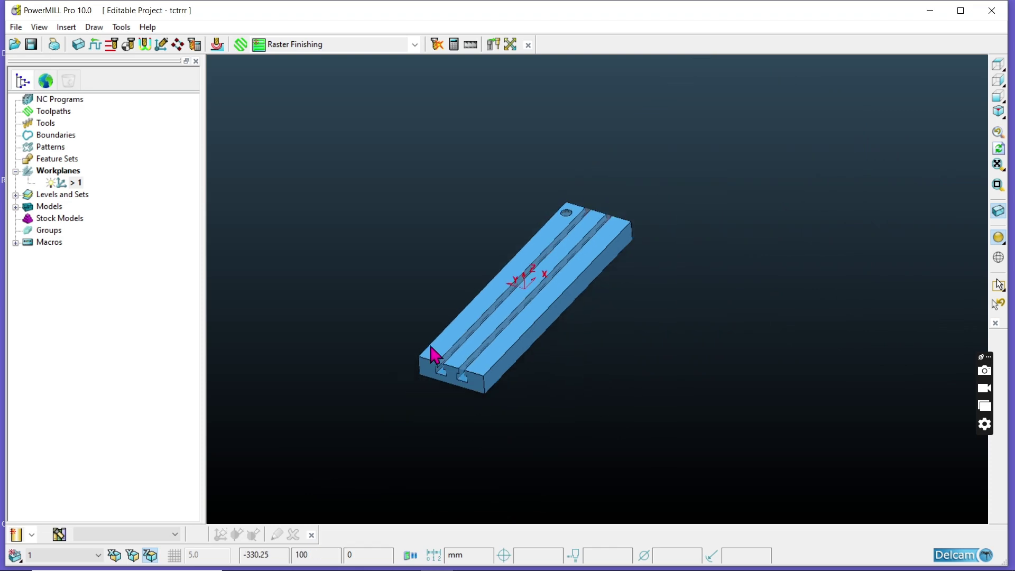
pyautogui.moveTo(443, 340); pyautogui.dragTo(637, 301, button='middle')
pyautogui.moveTo(519, 341); pyautogui.dragTo(440, 438, button='middle')
pyautogui.scroll(5, 570, 328)
pyautogui.moveTo(441, 386); pyautogui.dragTo(480, 347, button='middle')
pyautogui.scroll(2, 515, 341)
pyautogui.scroll(-3, 408, 358)
pyautogui.scroll(5, 381, 357)
pyautogui.click(381, 365)
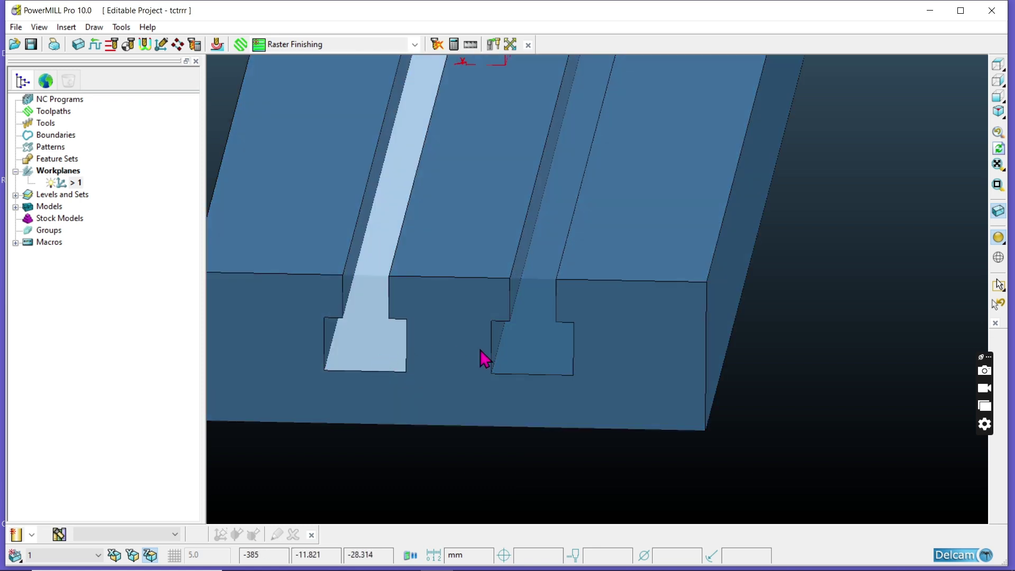
pyautogui.click(518, 357)
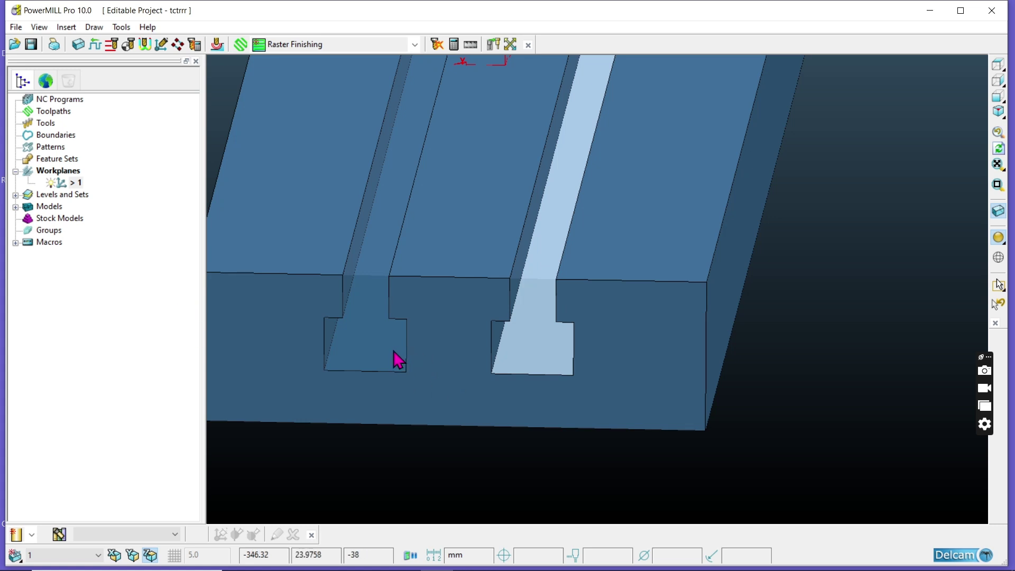
pyautogui.keyDown('shift'); pyautogui.click(381, 361); pyautogui.keyUp('shift')
# Create a pattern and insert the outlines of the two selected slot floors from the model
pyautogui.rightClick(56, 151)
pyautogui.click(108, 198)
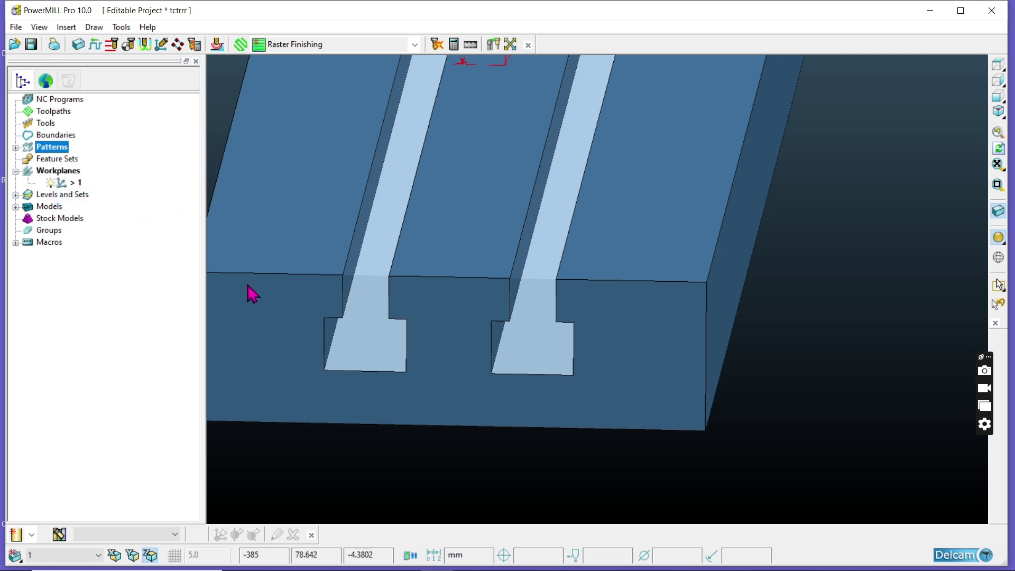
pyautogui.click(15, 147)
pyautogui.rightClick(59, 162)
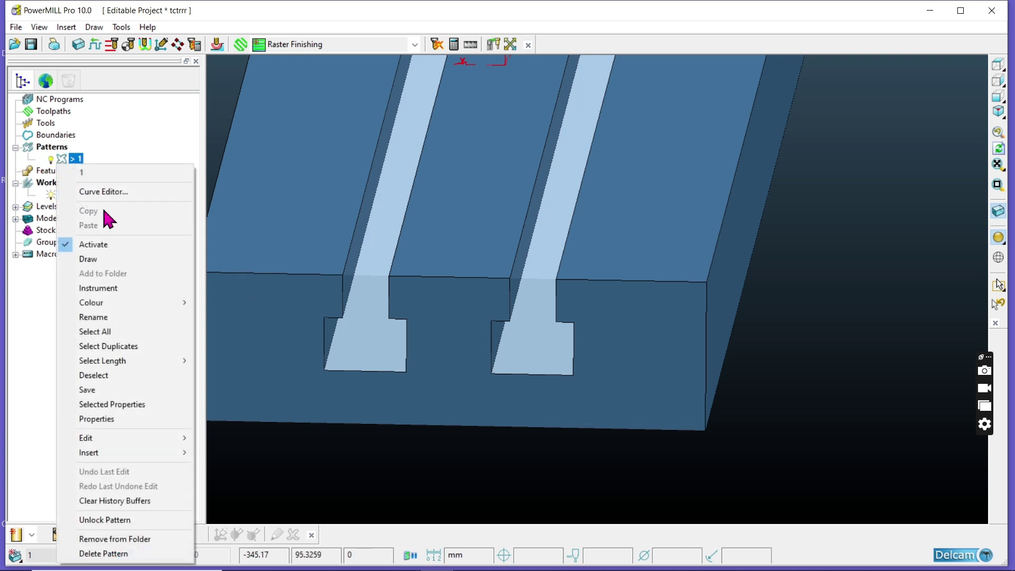
pyautogui.moveTo(114, 453)
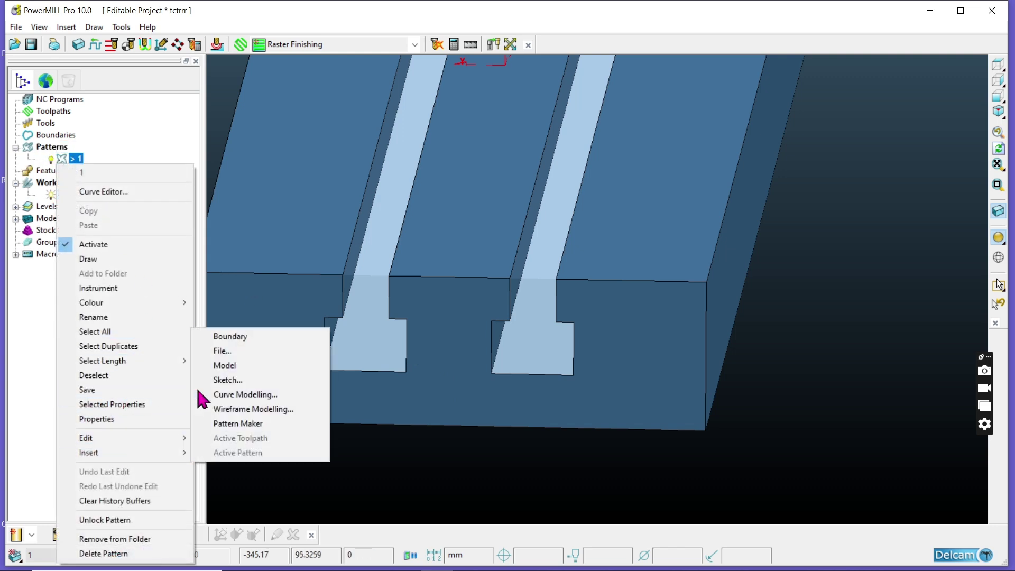
pyautogui.click(239, 363)
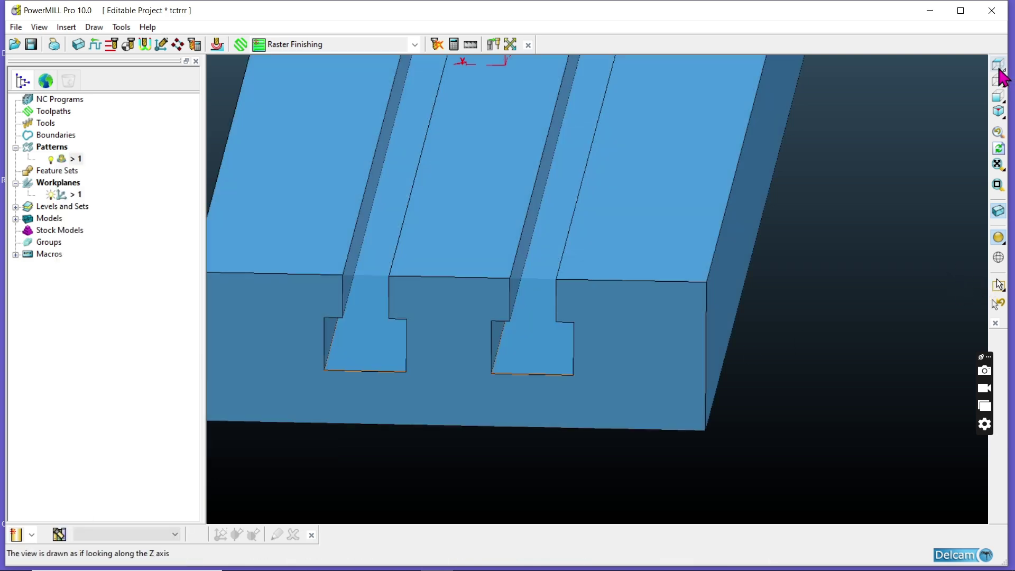
# View the block along Z with model shading off and open pattern 1 in the Curve Editor
pyautogui.click(998, 80)
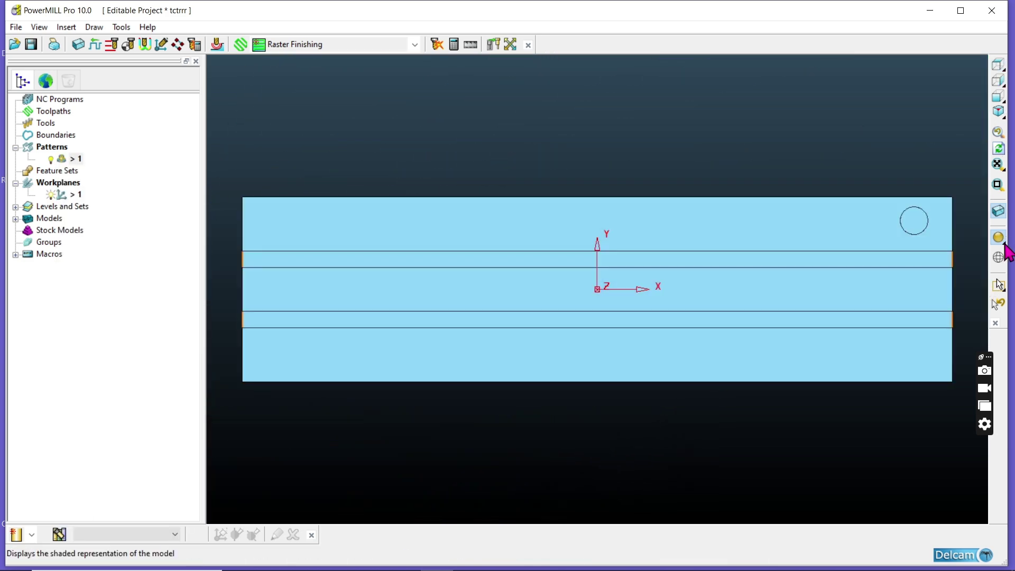
pyautogui.click(999, 239)
pyautogui.rightClick(245, 273)
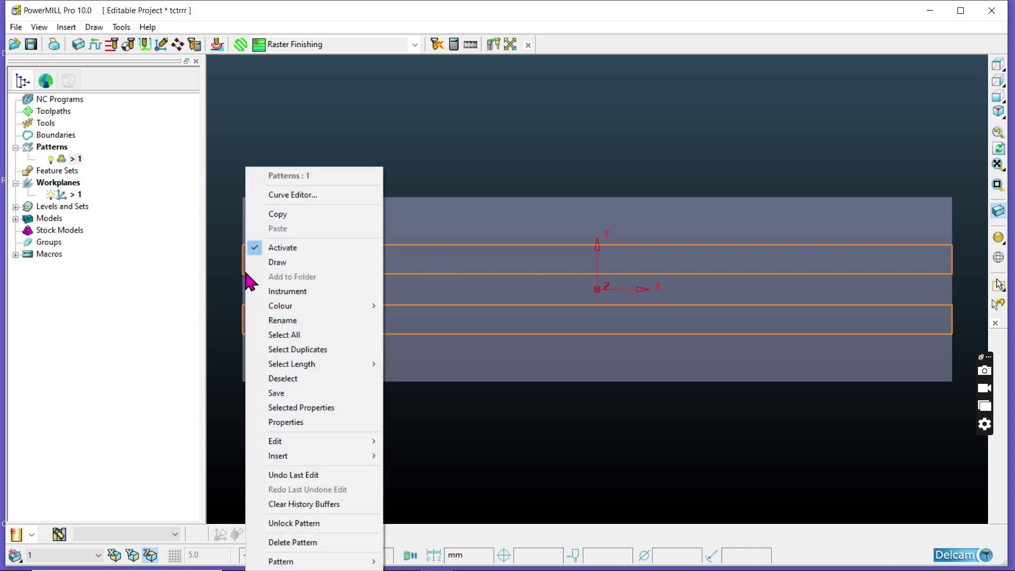
pyautogui.click(282, 197)
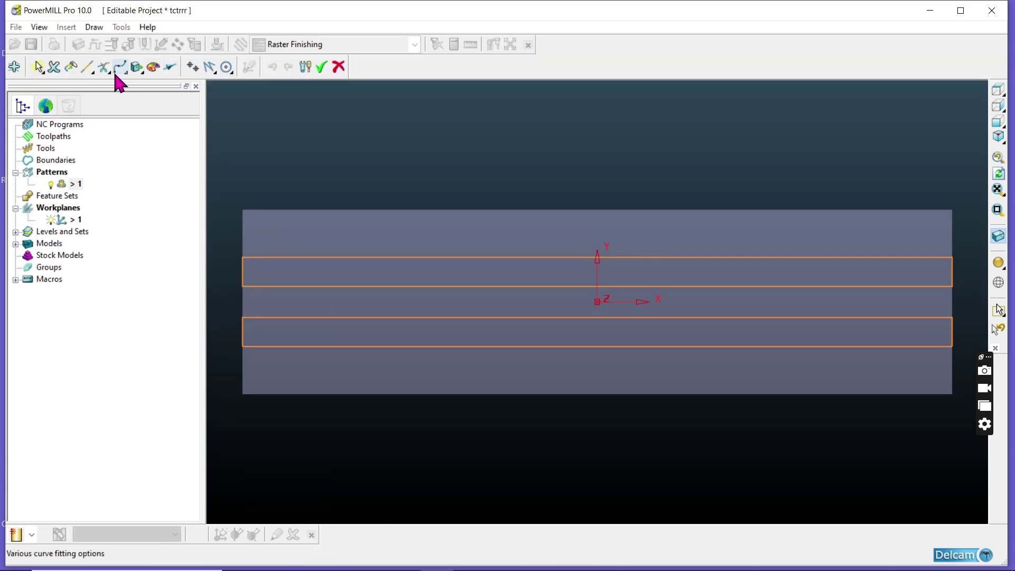
# Cut away the short end segment at the negative X end of both slot rectangles
pyautogui.click(104, 67)
pyautogui.scroll(-2, 623, 257)
pyautogui.scroll(5, 370, 273)
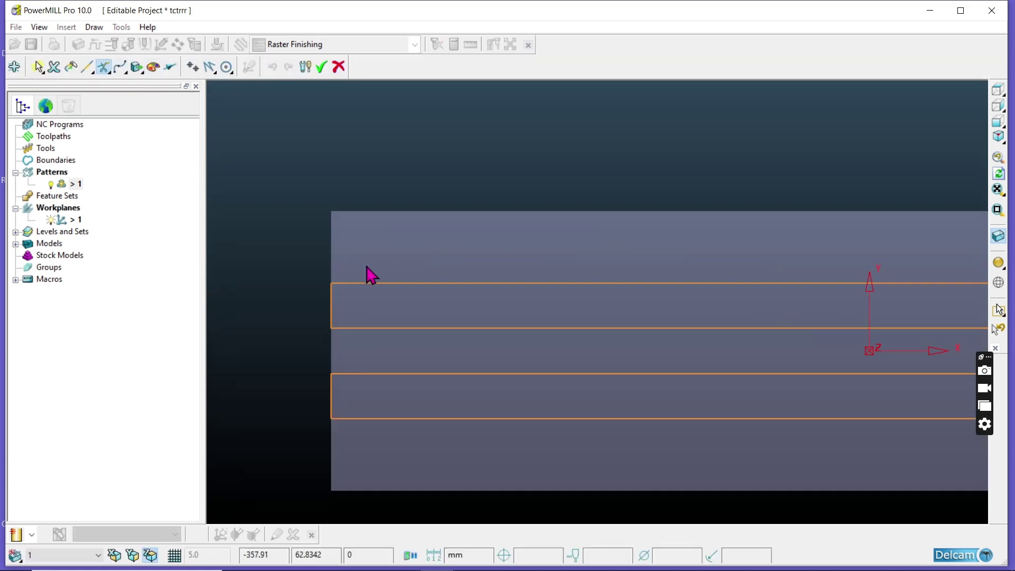
pyautogui.click(312, 294)
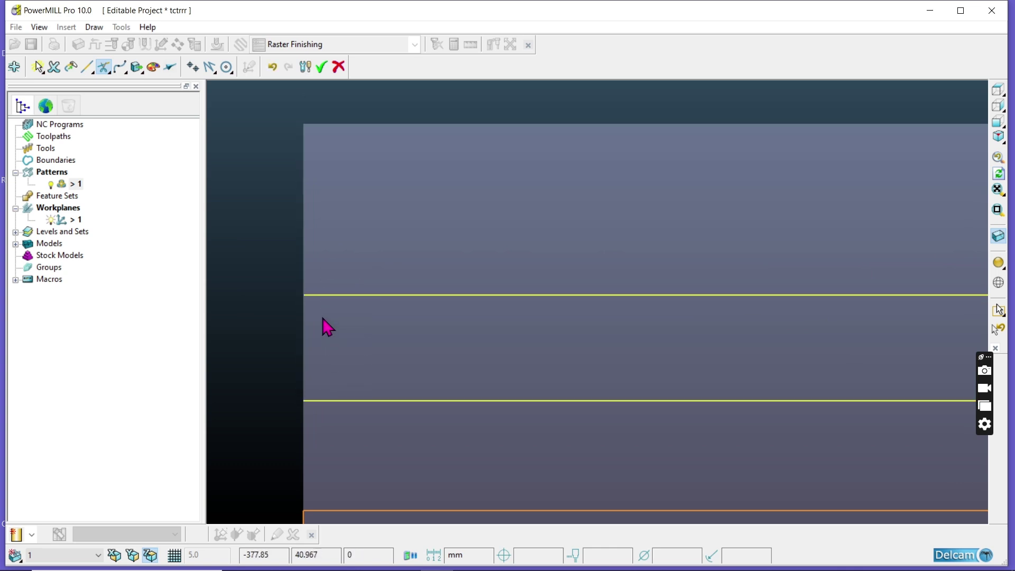
pyautogui.scroll(-4, 374, 294)
pyautogui.scroll(3, 327, 373)
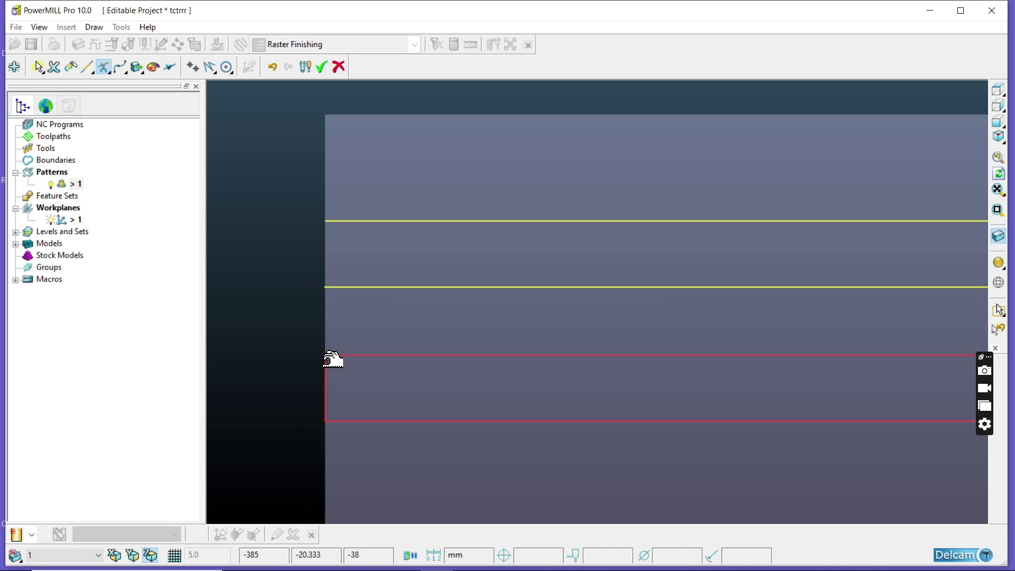
pyautogui.click(333, 354)
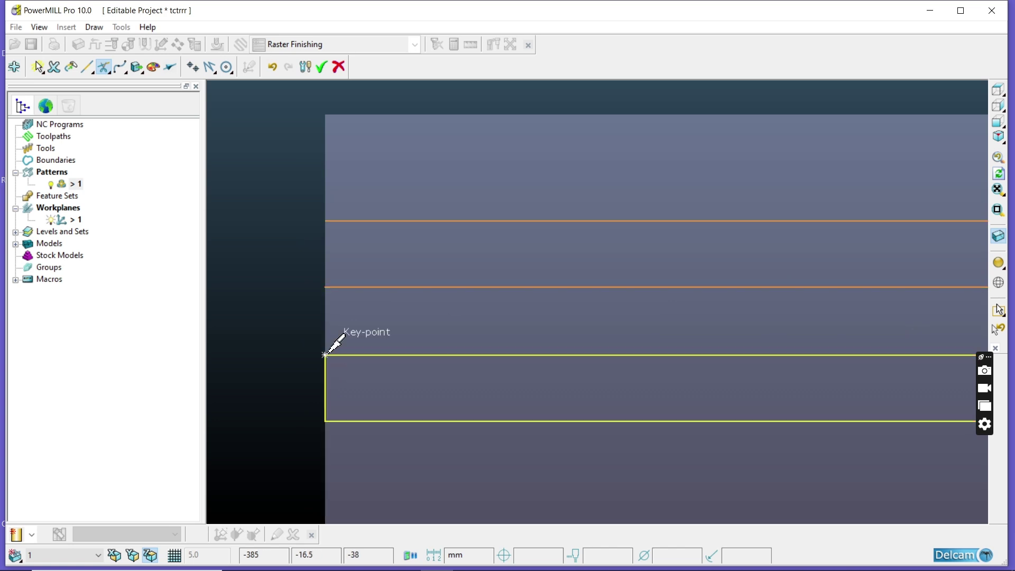
pyautogui.scroll(-5, 338, 344)
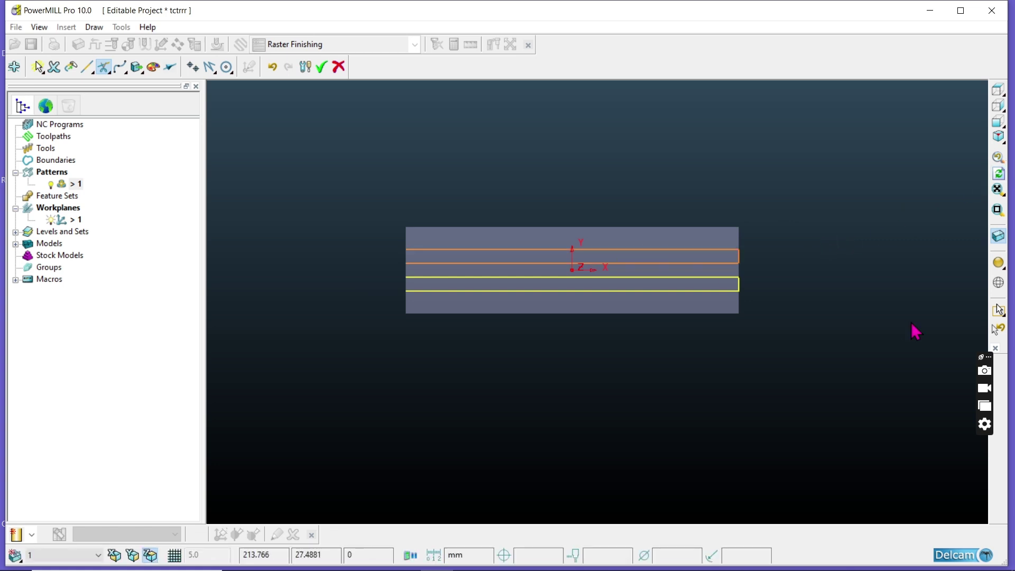
# Cut away the short end segment at the positive X end of both slot rectangles
pyautogui.scroll(5, 905, 322)
pyautogui.scroll(2, 697, 212)
pyautogui.scroll(-2, 659, 356)
pyautogui.scroll(4, 371, 195)
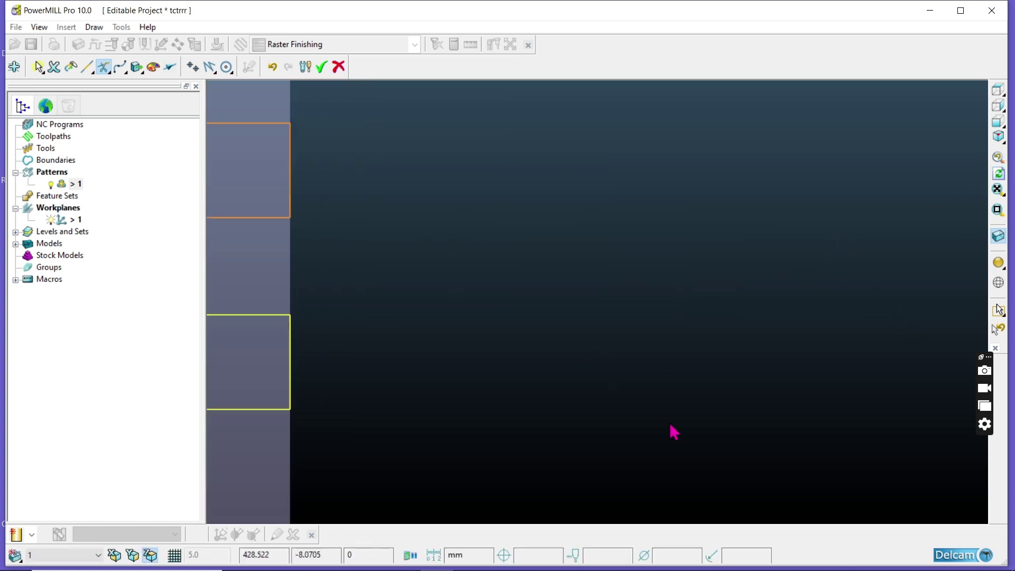
pyautogui.scroll(-2, 654, 428)
pyautogui.scroll(3, 439, 264)
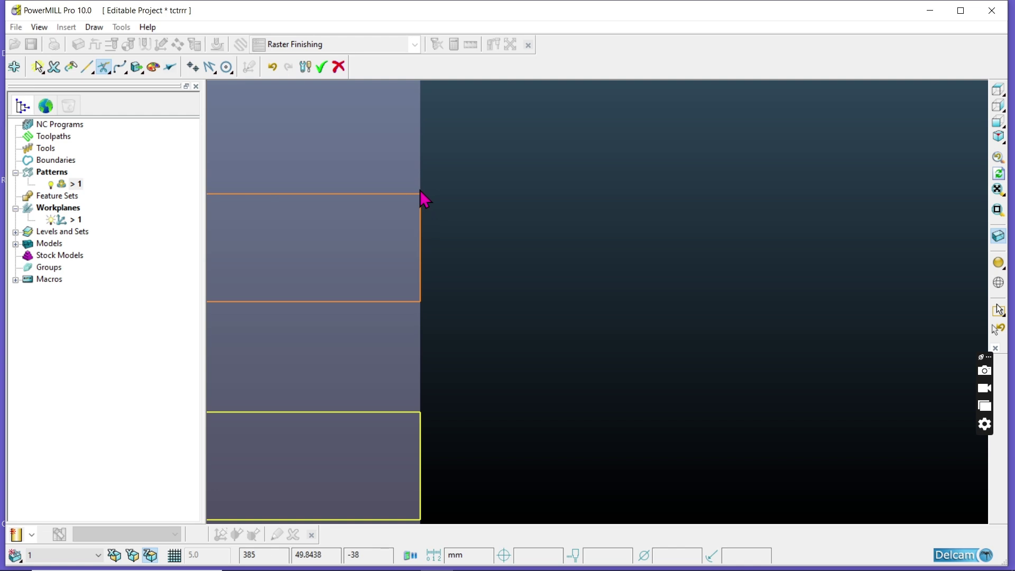
pyautogui.click(421, 194)
pyautogui.click(422, 194)
pyautogui.moveTo(421, 194); pyautogui.dragTo(421, 302)
pyautogui.scroll(-2, 453, 341)
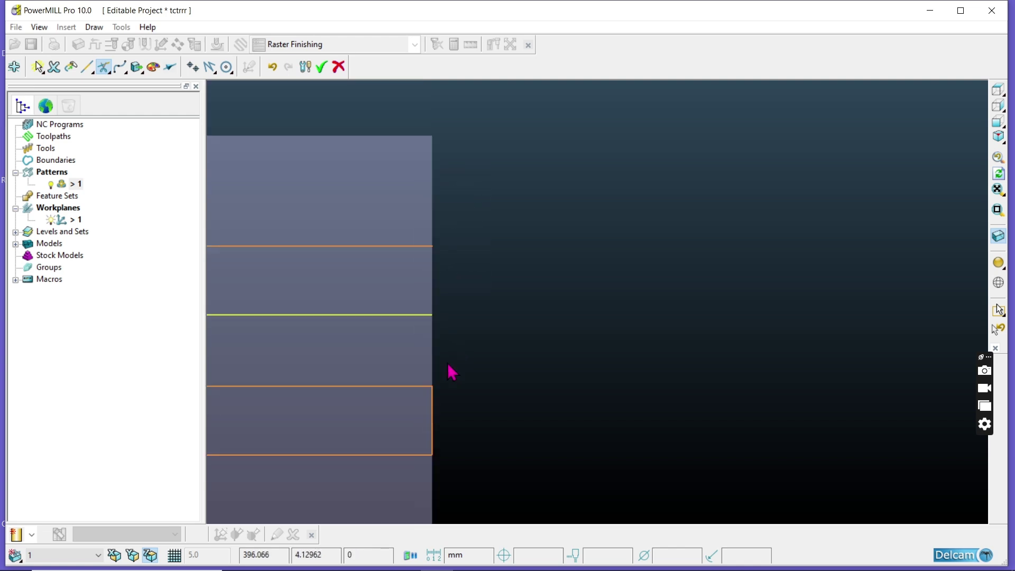
pyautogui.scroll(3, 437, 392)
pyautogui.moveTo(441, 377); pyautogui.dragTo(429, 553)
pyautogui.scroll(-3, 553, 365)
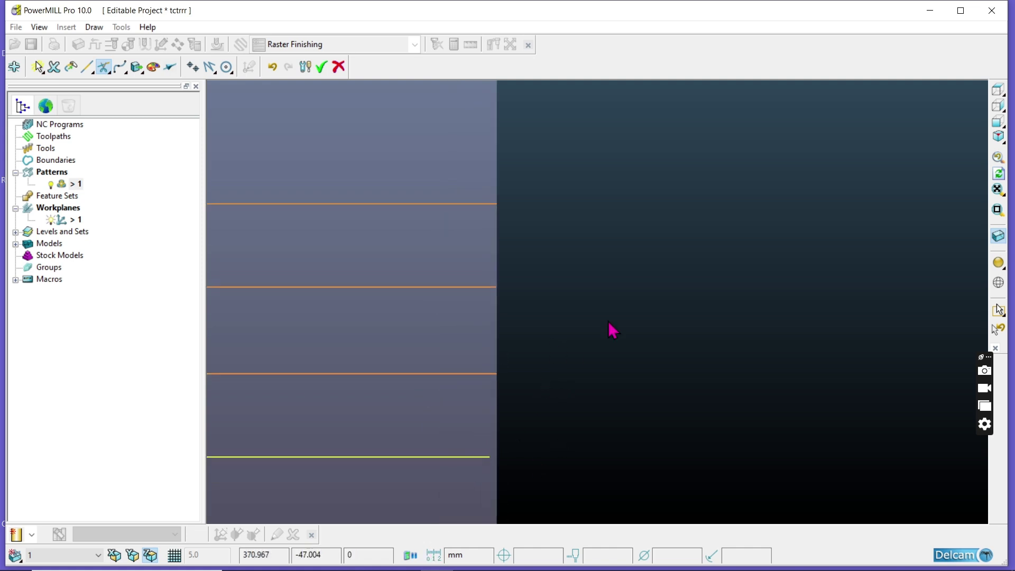
# Delete the lower long line of each slot, keeping the upper ones, and accept the curve edits
pyautogui.scroll(-3, 575, 359)
pyautogui.click(54, 67)
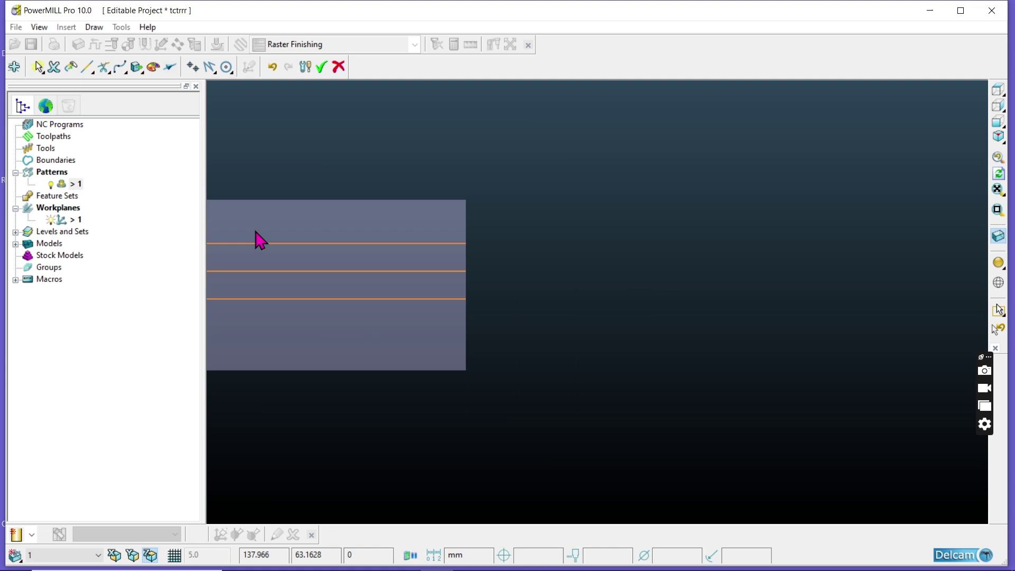
pyautogui.click(360, 271)
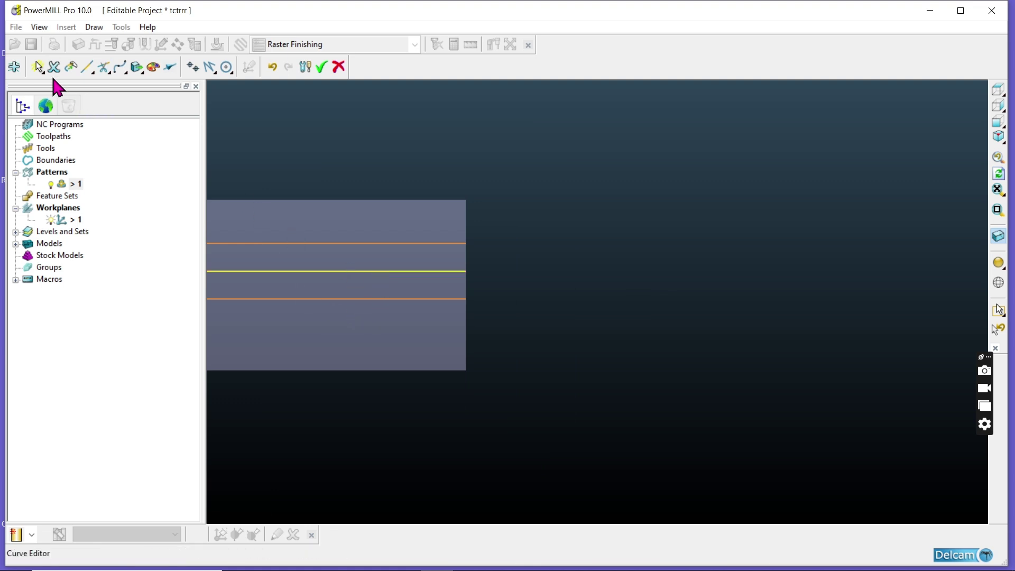
pyautogui.click(54, 67)
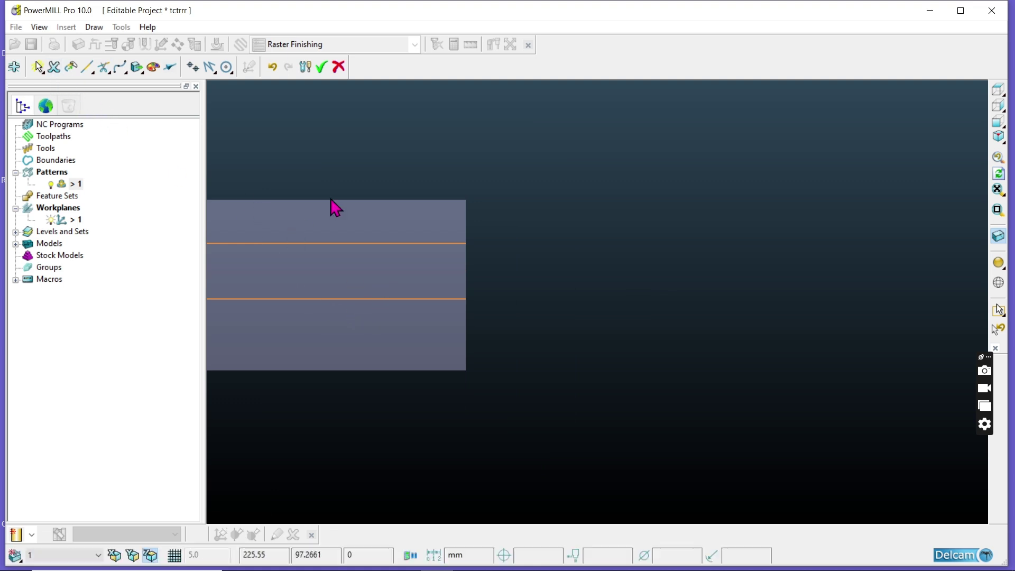
pyautogui.click(321, 67)
# Transform the pattern by moving each of the two slot lines -16 mm along Y
pyautogui.scroll(3, 616, 265)
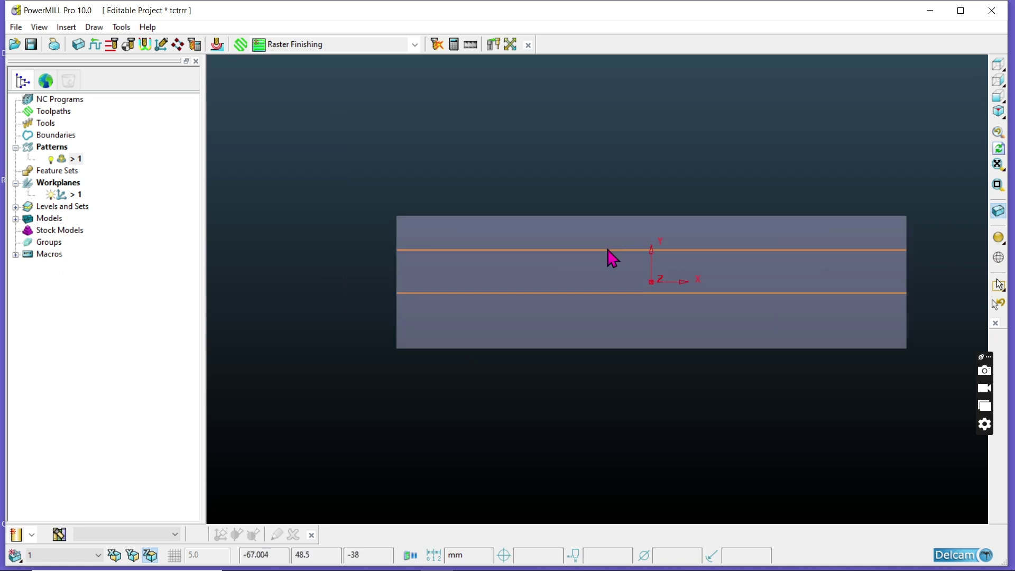
pyautogui.rightClick(609, 249)
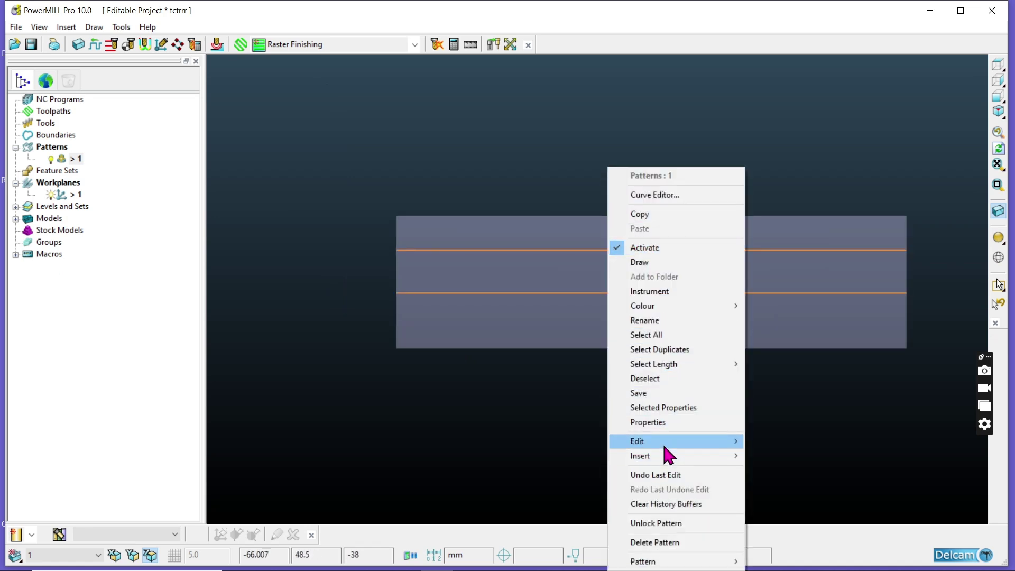
pyautogui.moveTo(664, 448)
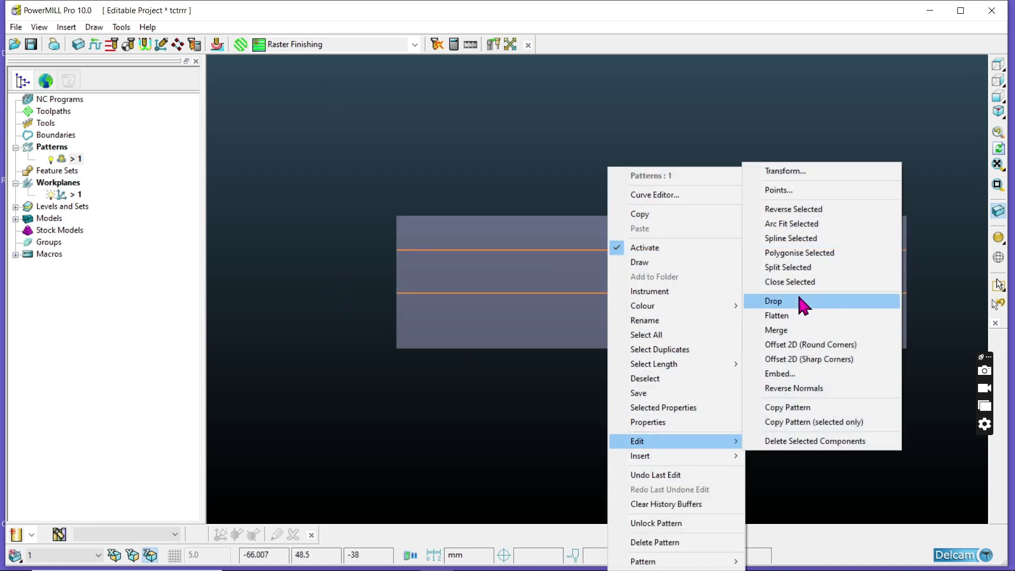
pyautogui.click(777, 171)
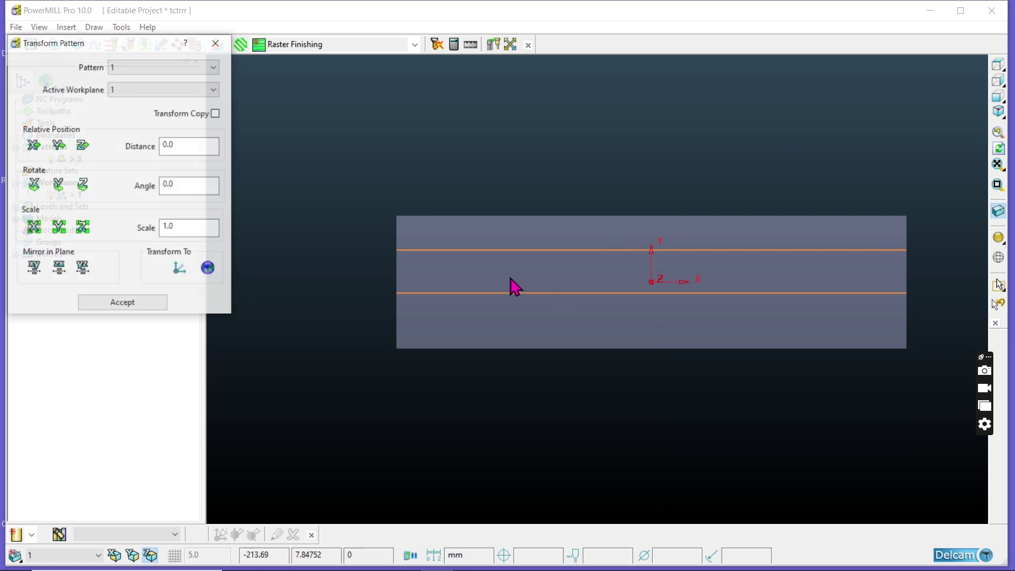
pyautogui.click(202, 145)
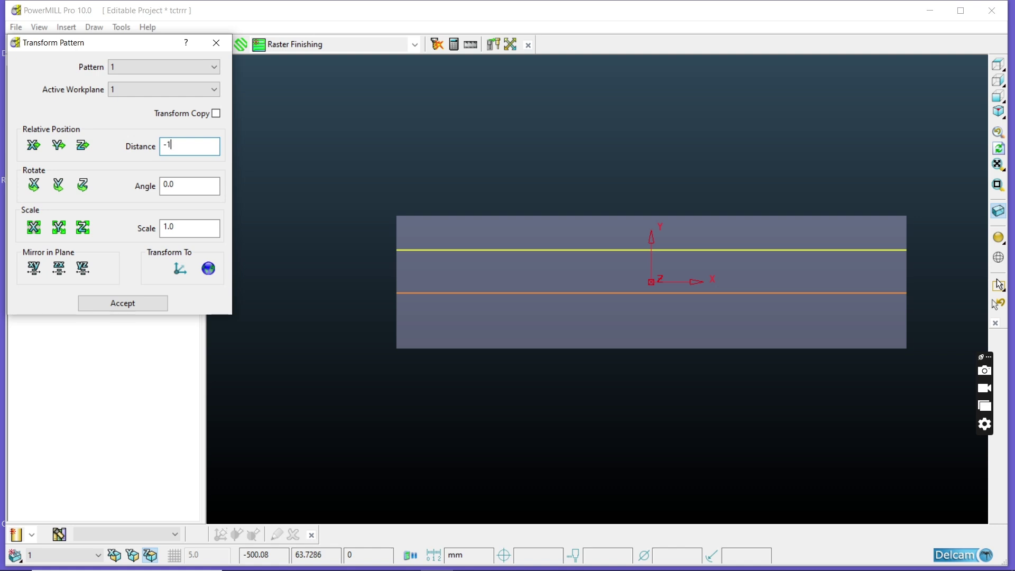
pyautogui.click(58, 145)
pyautogui.click(419, 290)
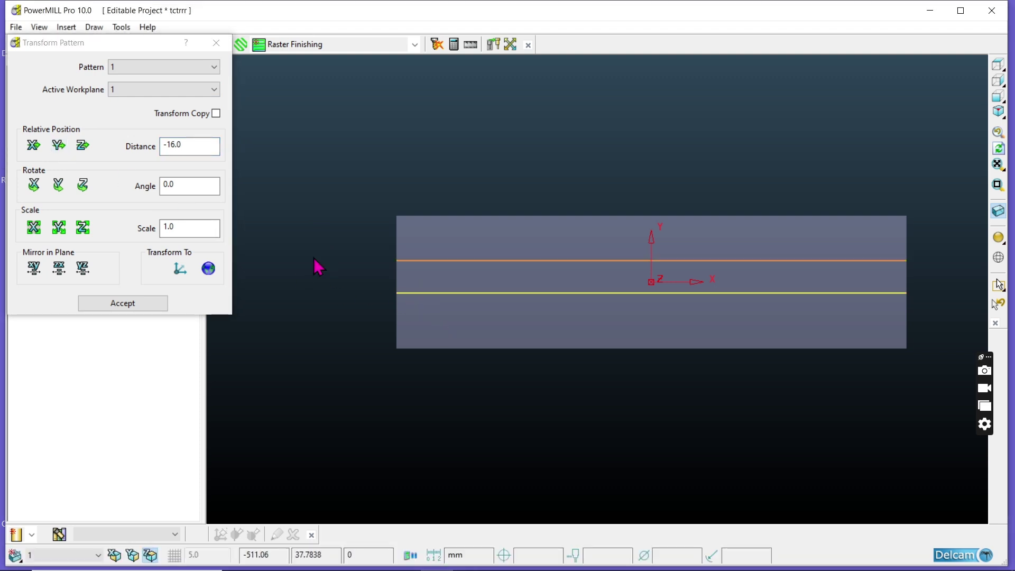
pyautogui.click(59, 147)
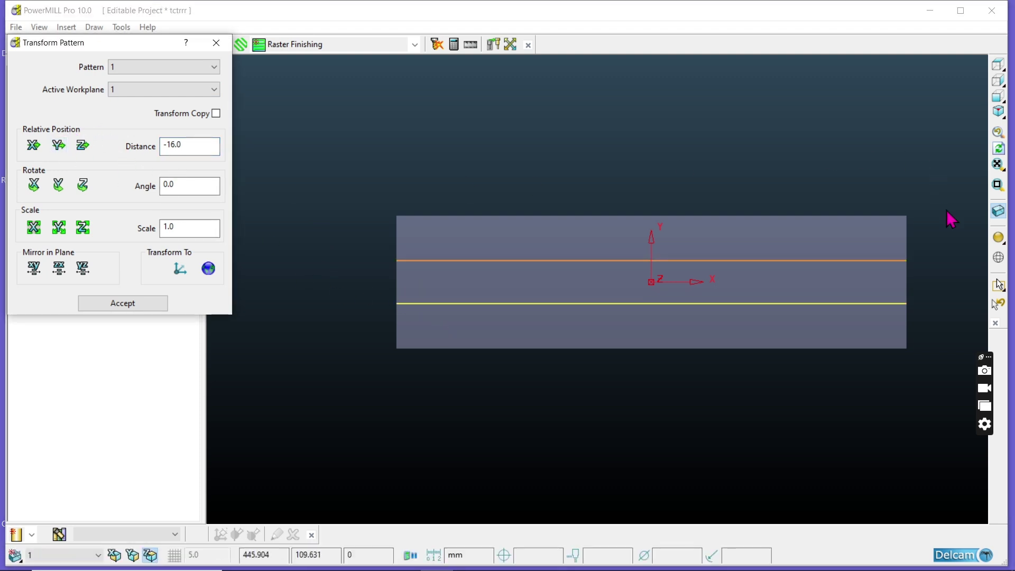
# Display the block shaded and accept the pattern transformation
pyautogui.click(998, 238)
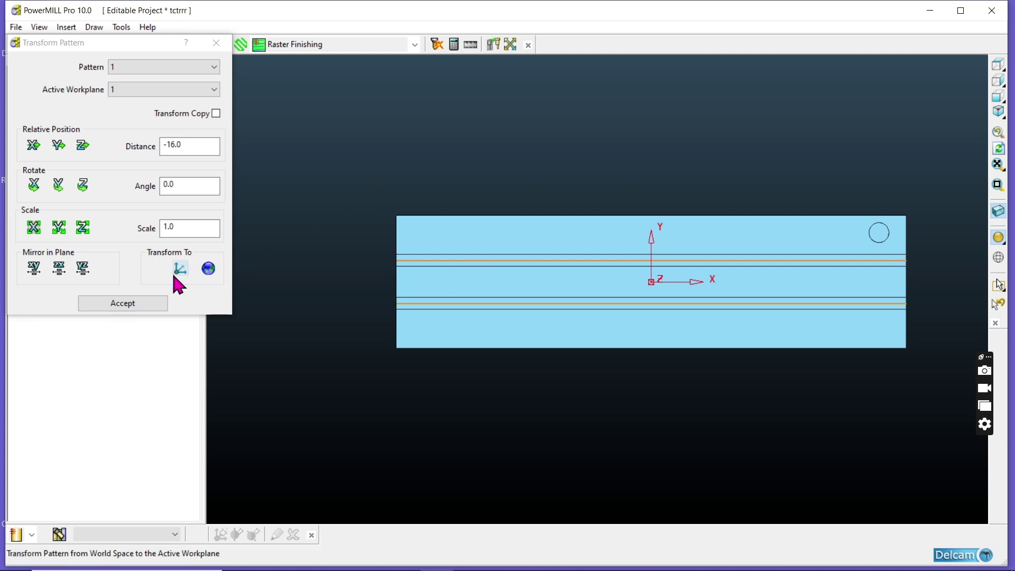
pyautogui.click(127, 305)
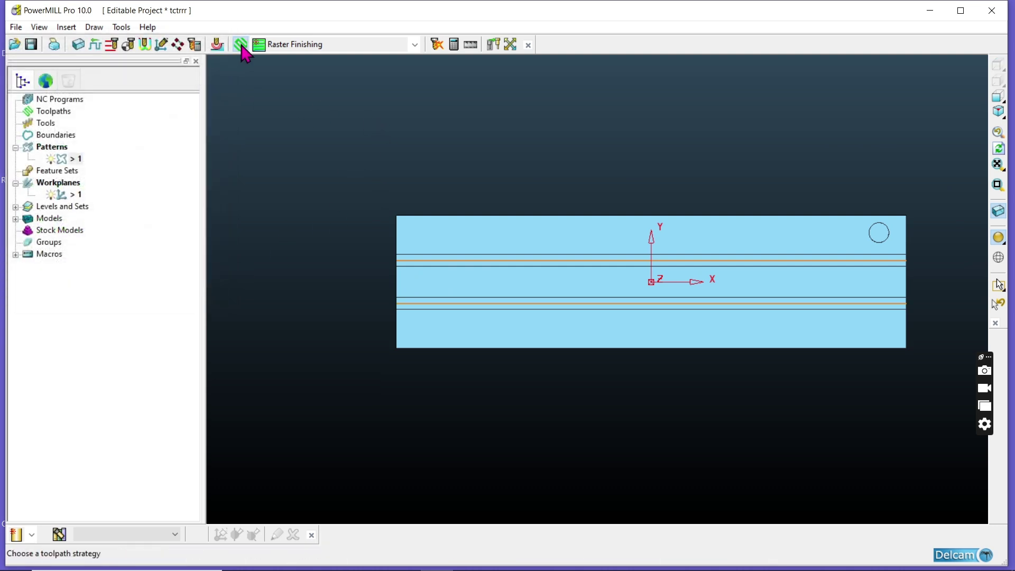
# Create a Curve Profile toolpath and name it 20CTR
pyautogui.click(241, 45)
pyautogui.click(307, 212)
pyautogui.click(645, 415)
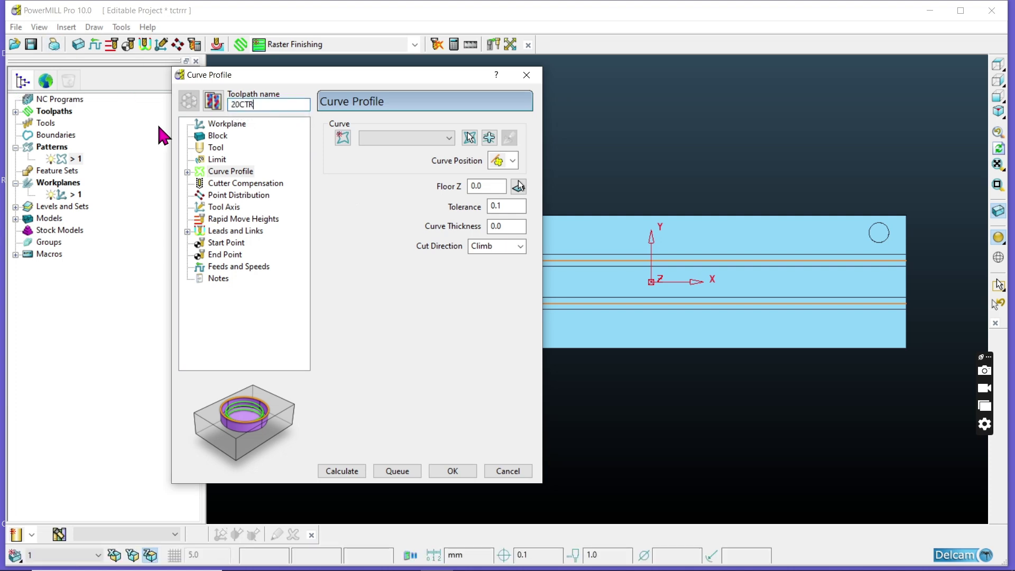
# Create a tipped disc tool for the toolpath with a 20 mm diameter and a 10 mm length
pyautogui.click(216, 148)
pyautogui.click(376, 128)
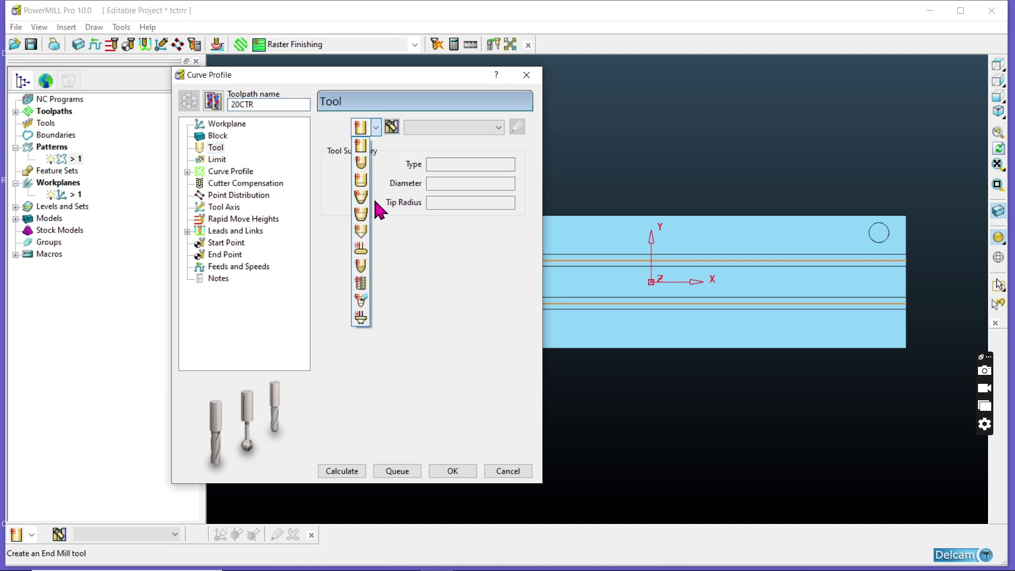
pyautogui.click(361, 265)
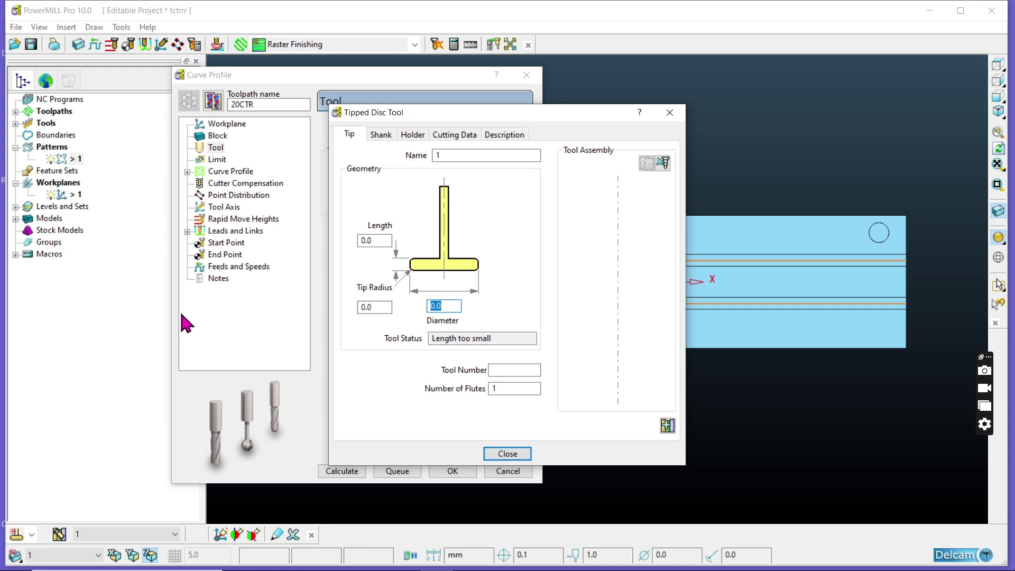
pyautogui.click(374, 240)
pyautogui.press('Return')
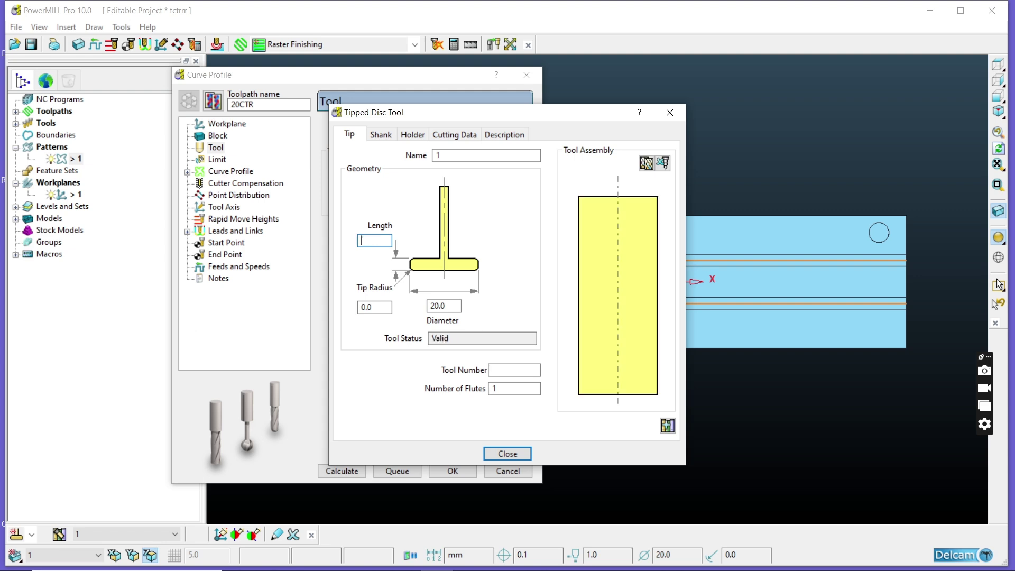
pyautogui.write('10.0')
pyautogui.press('Return')
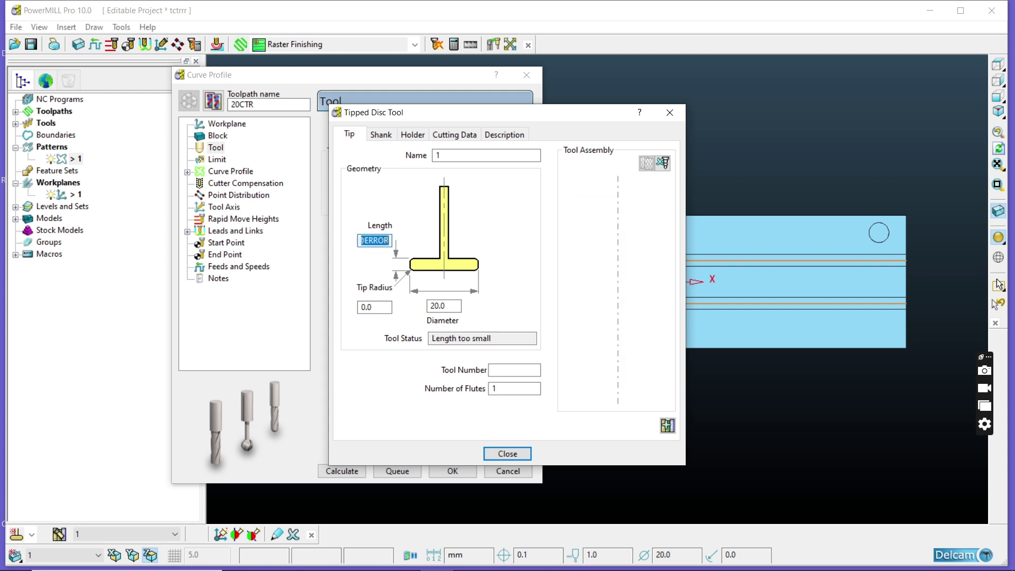
pyautogui.rightClick(369, 240)
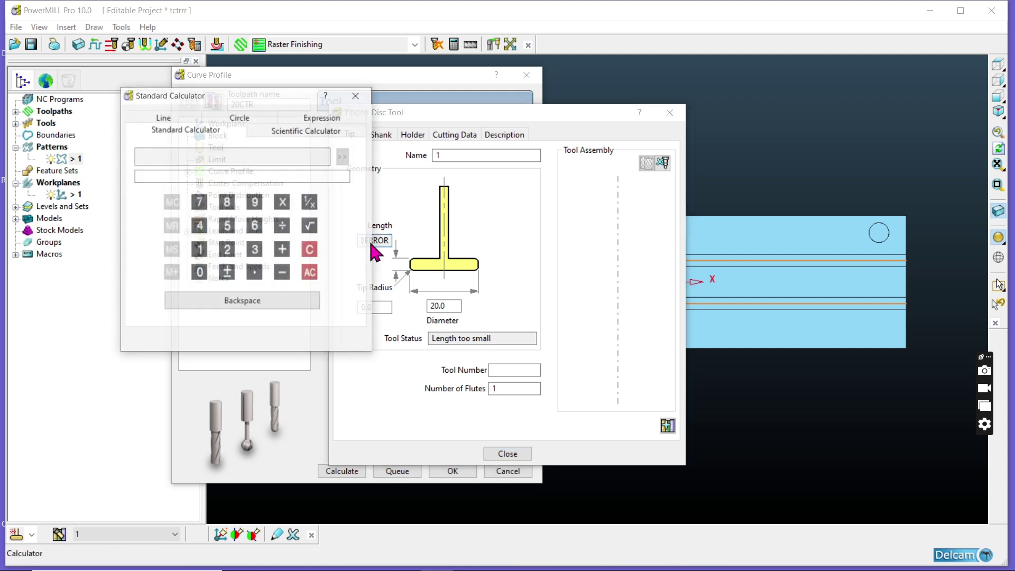
pyautogui.click(256, 274)
pyautogui.click(202, 252)
pyautogui.click(343, 157)
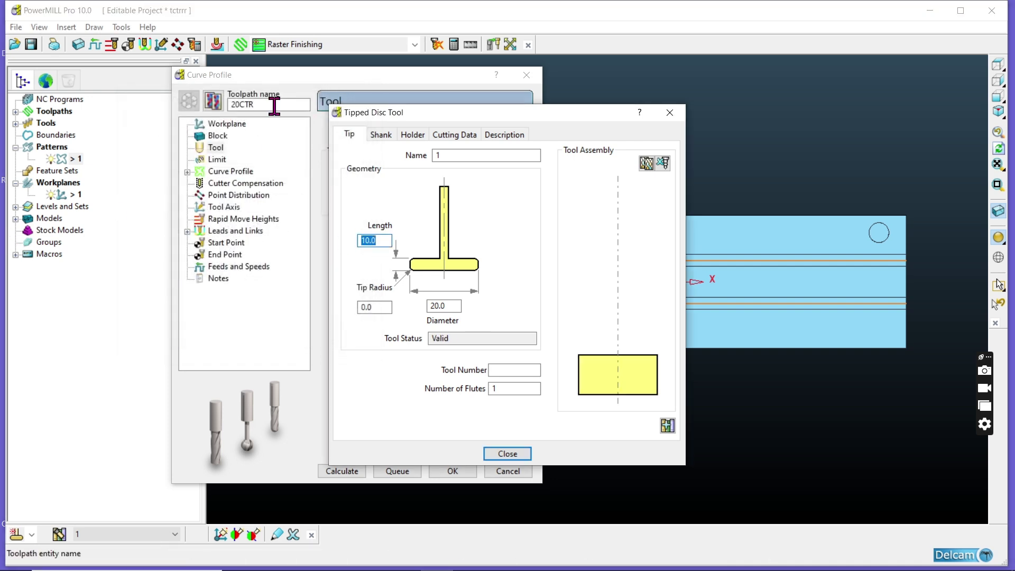
# Add a shank component to the disc tool with 10 mm upper and lower diameters and a 100 mm length
pyautogui.click(382, 135)
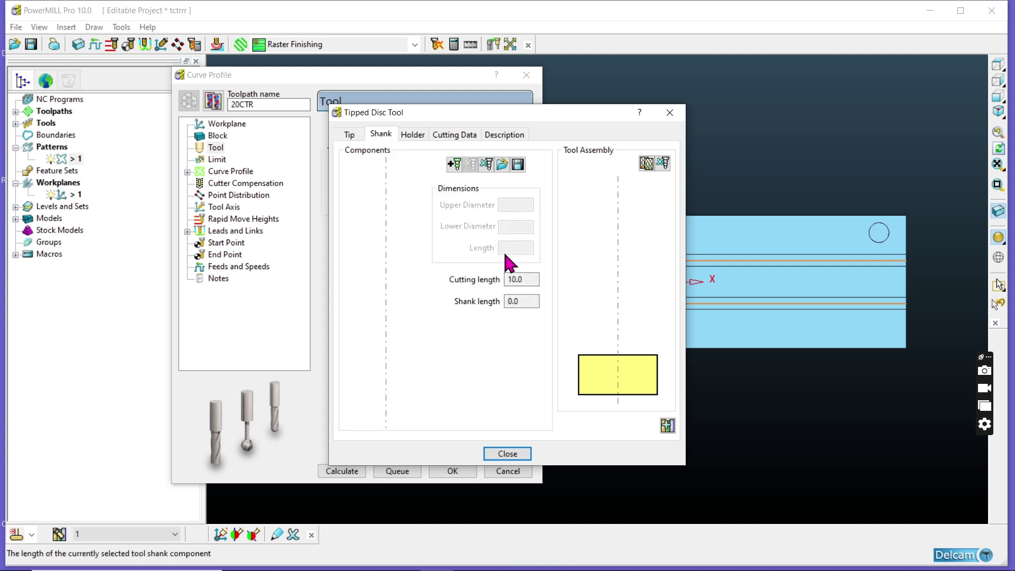
pyautogui.click(454, 165)
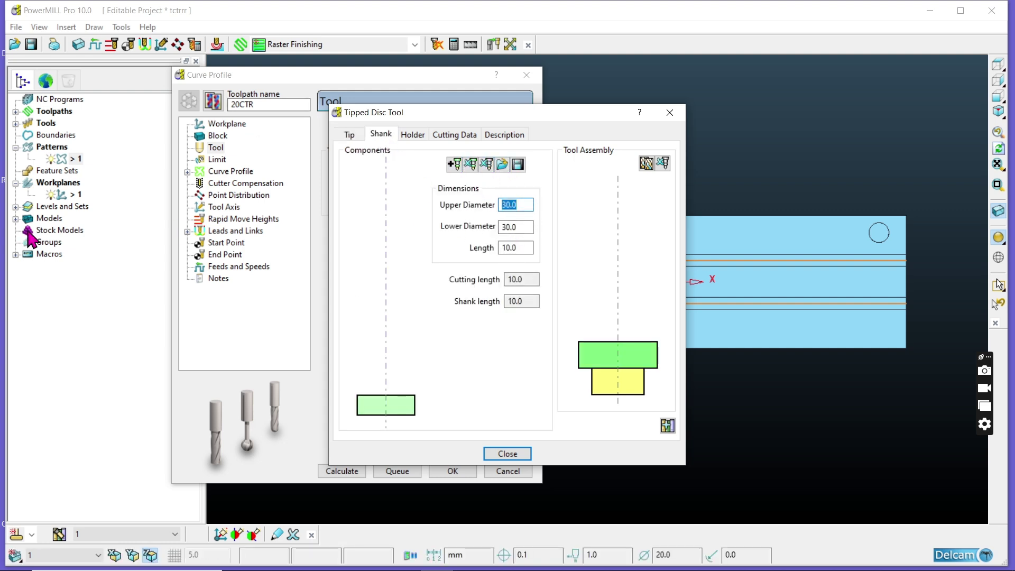
pyautogui.press('Return')
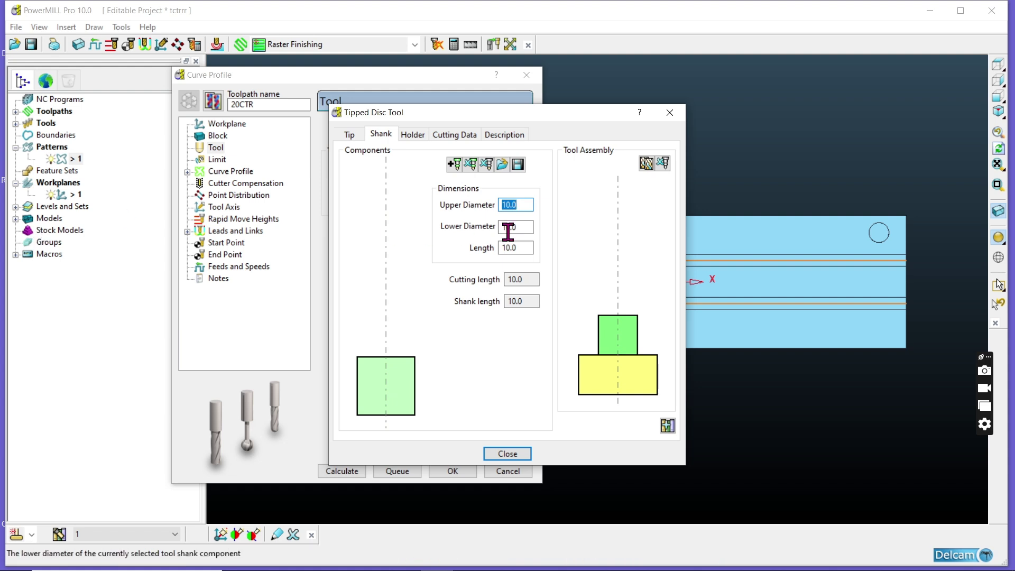
pyautogui.moveTo(529, 230); pyautogui.dragTo(471, 232)
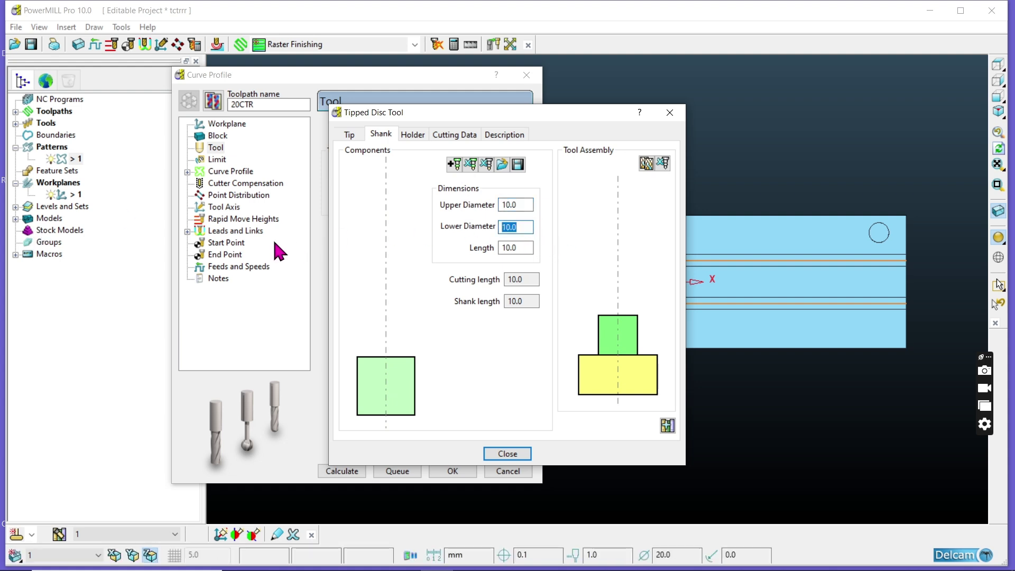
pyautogui.moveTo(534, 248); pyautogui.dragTo(476, 248)
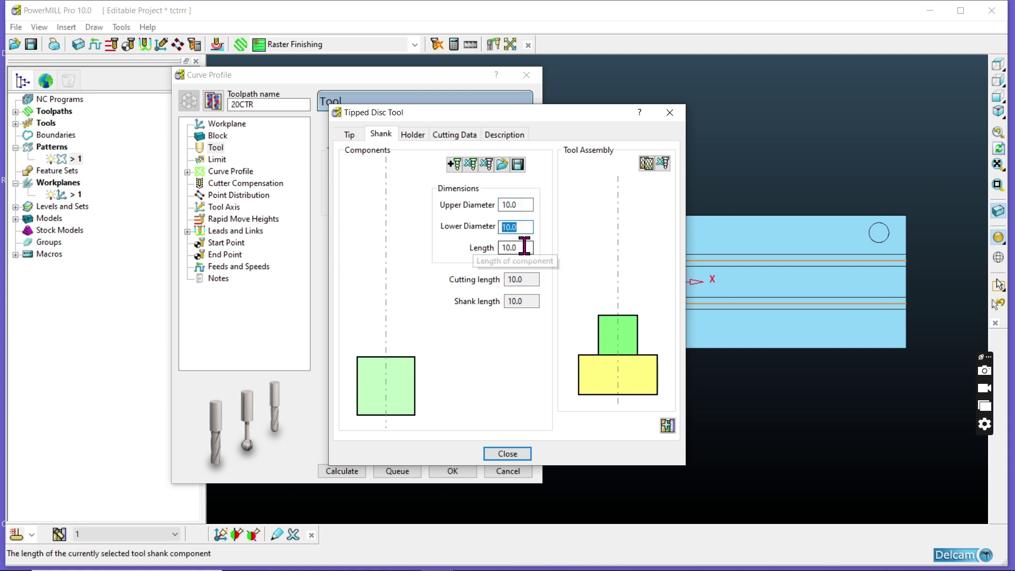
pyautogui.write('100.')
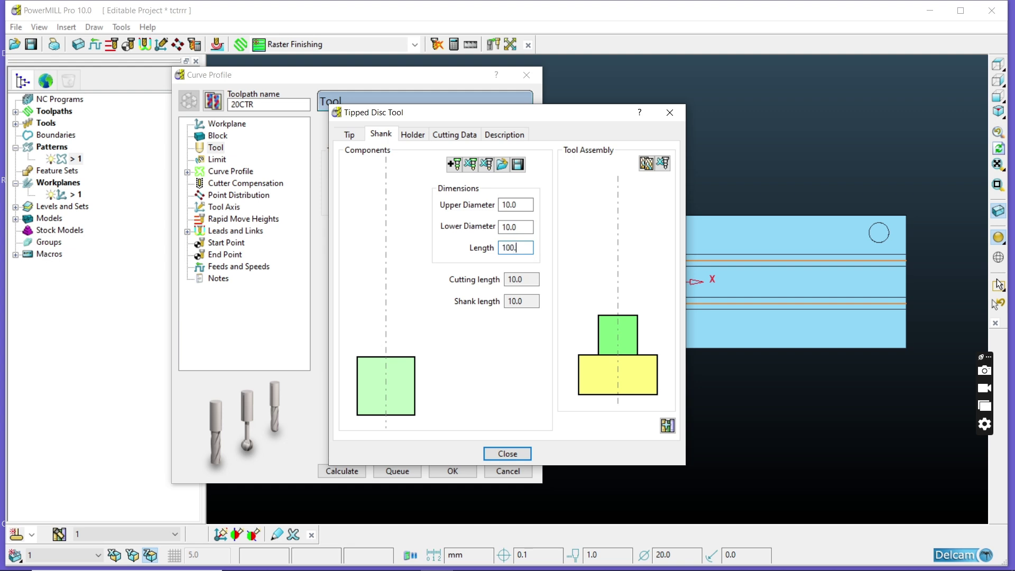
pyautogui.write('0')
pyautogui.press('Return')
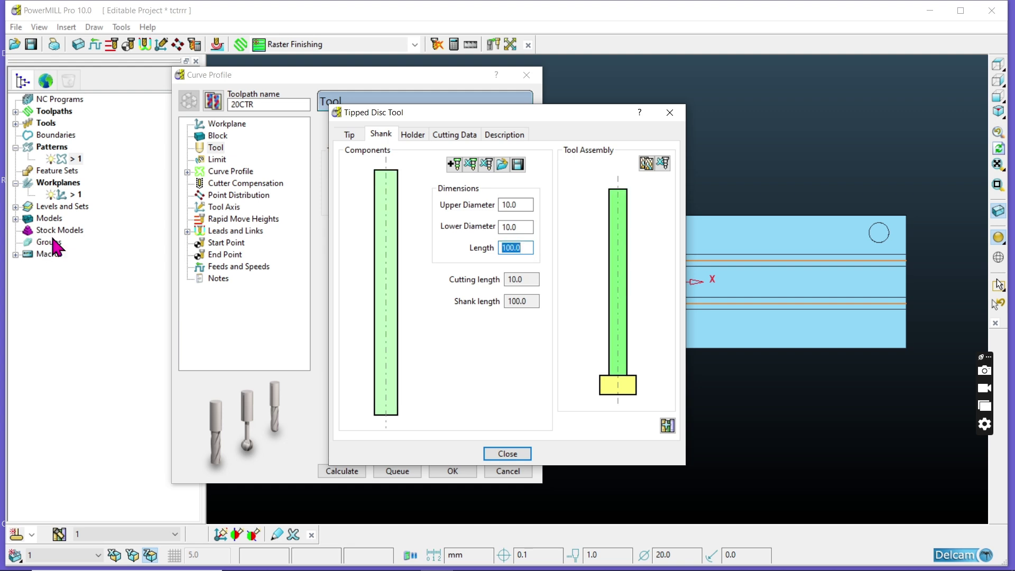
pyautogui.click(508, 455)
# Display the disc tool shaded above the block
pyautogui.moveTo(913, 331); pyautogui.dragTo(632, 219, button='middle')
pyautogui.rightClick(633, 219)
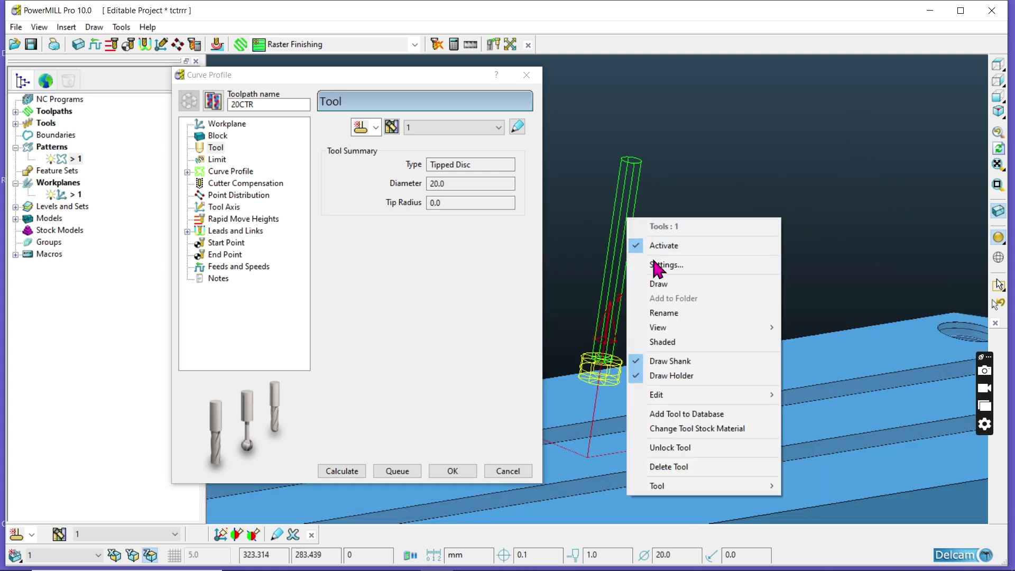
pyautogui.click(685, 341)
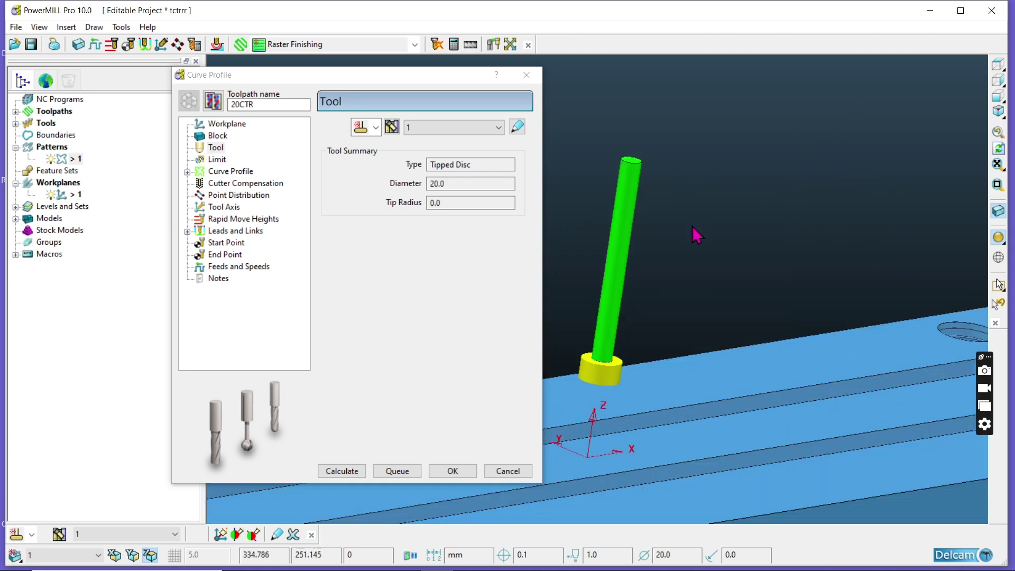
# Use pattern 1 as the drive curve in the Curve Profile settings
pyautogui.click(227, 171)
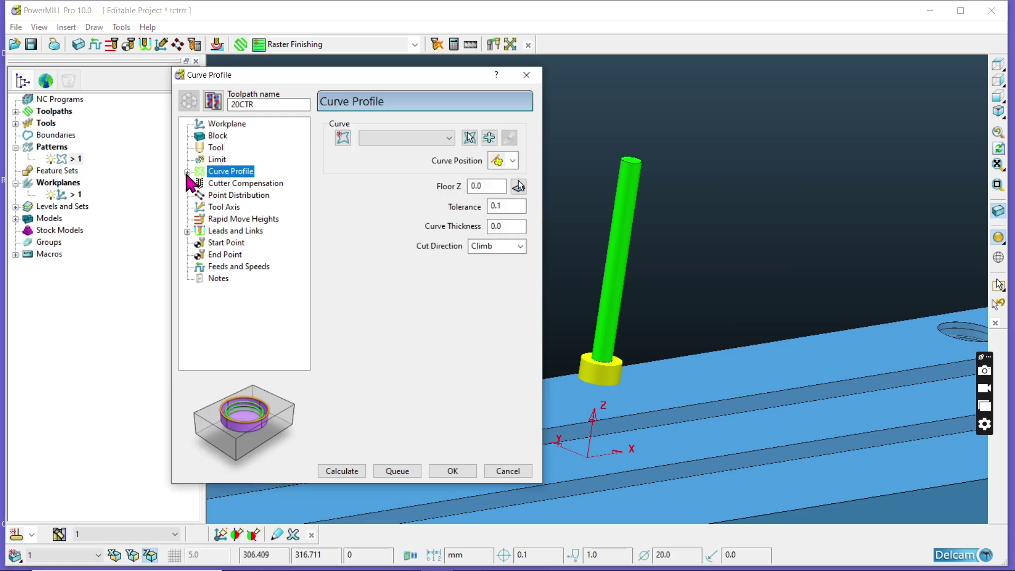
pyautogui.click(187, 172)
pyautogui.click(434, 141)
pyautogui.click(400, 159)
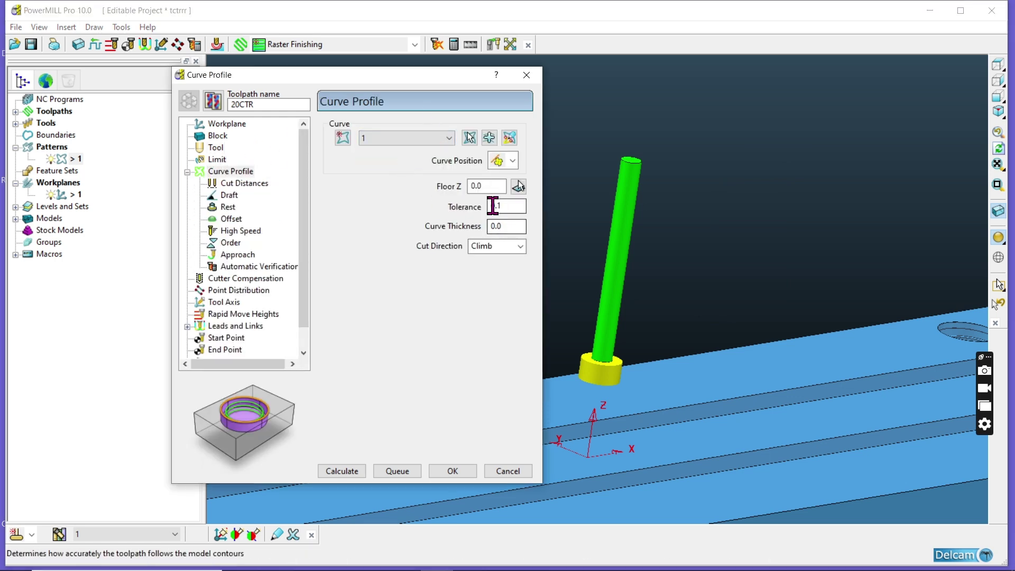
# Try to pick the Floor Z height from the floor of a T-slot at the block's end
pyautogui.click(519, 187)
pyautogui.scroll(-6, 894, 124)
pyautogui.scroll(3, 610, 273)
pyautogui.scroll(3, 614, 276)
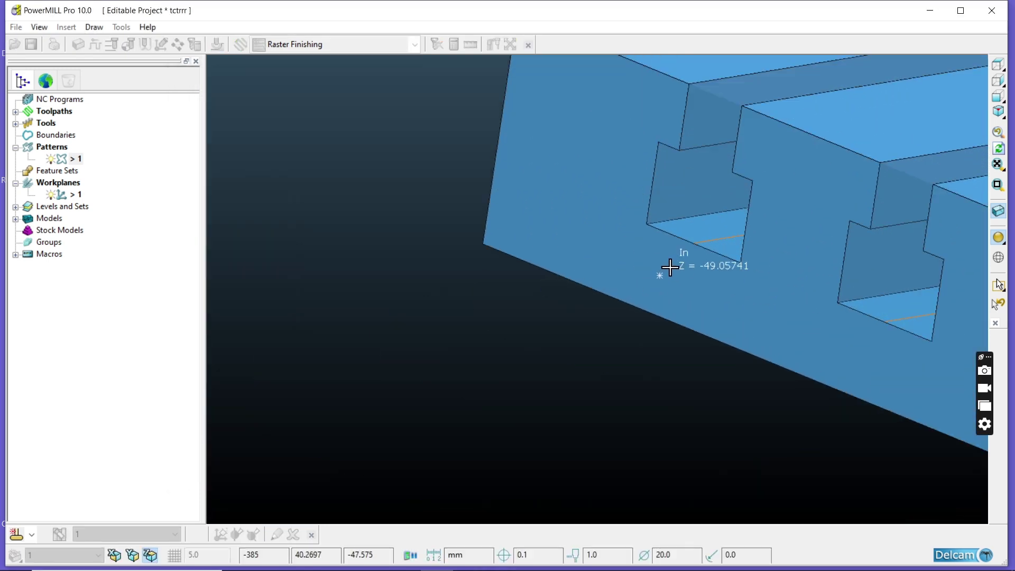
pyautogui.click(697, 243)
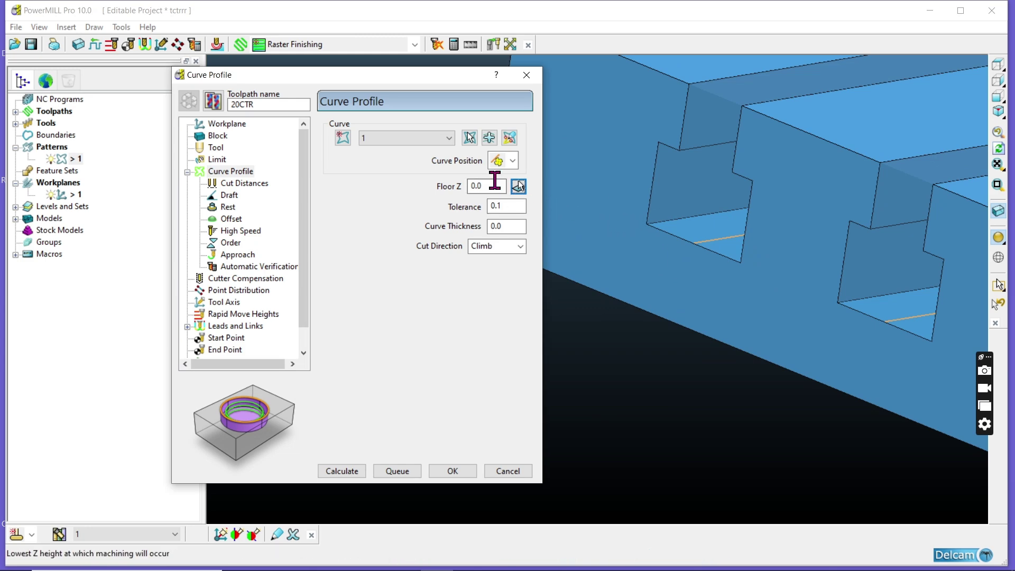
pyautogui.click(519, 187)
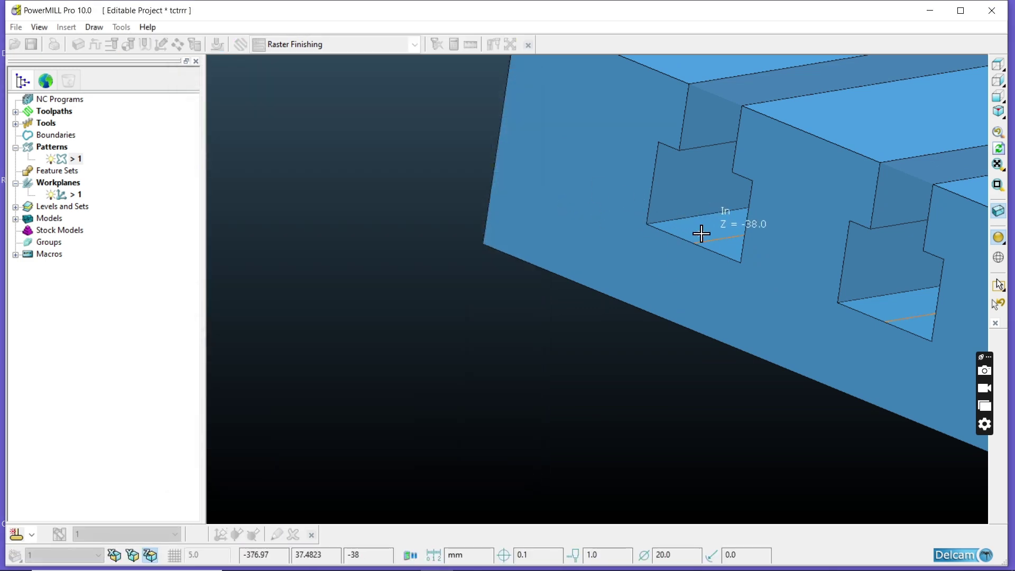
pyautogui.click(701, 241)
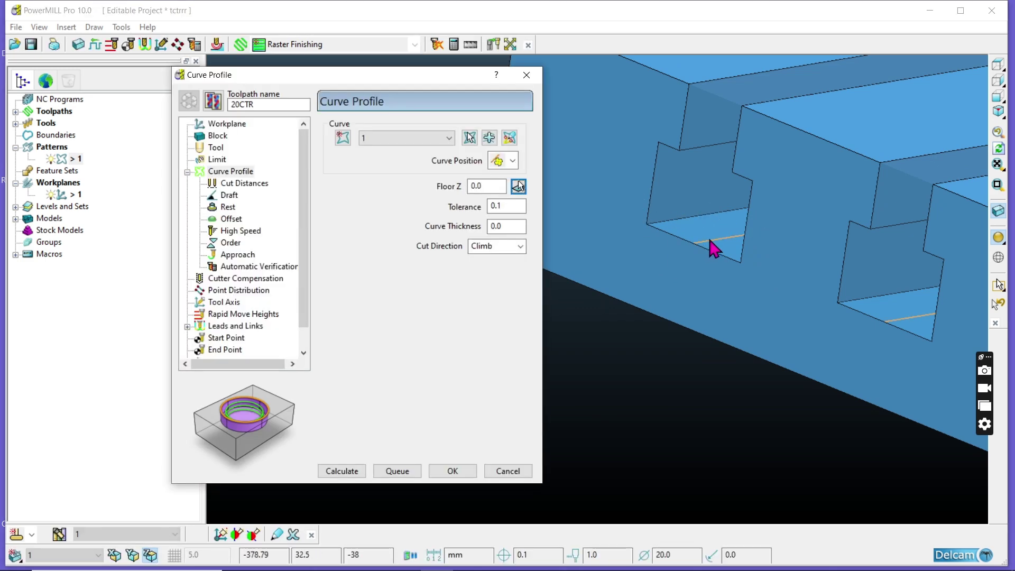
# Set the cut direction to Any and pick the T-slot's floor as Floor Z, at -38 mm
pyautogui.click(520, 248)
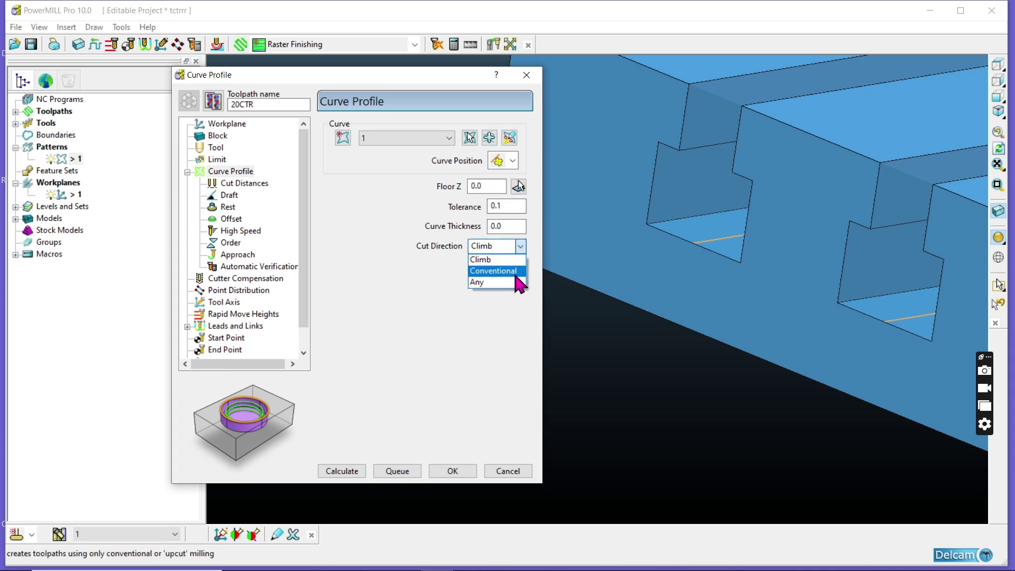
pyautogui.click(512, 286)
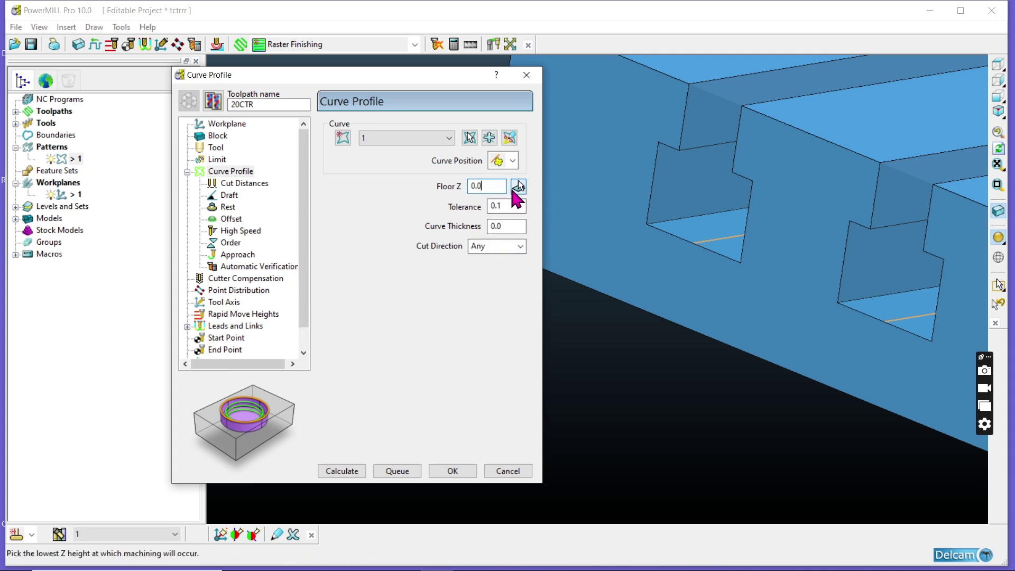
pyautogui.click(519, 186)
pyautogui.click(714, 239)
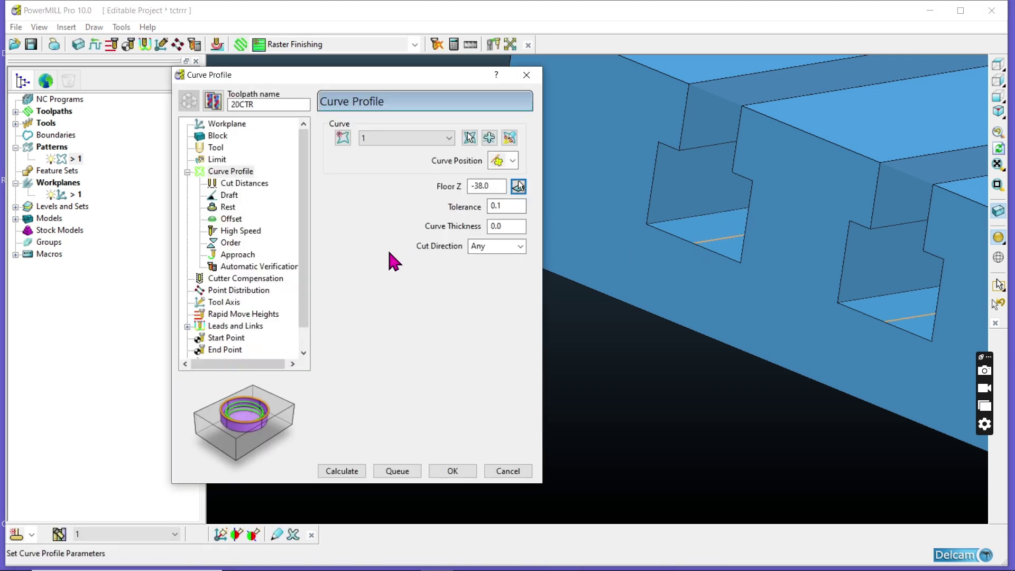
# Set the cut distances to Stock Depth vertically, 6 mm stock width and 1 mm stepover, and calculate the toolpath
pyautogui.click(235, 184)
pyautogui.click(505, 136)
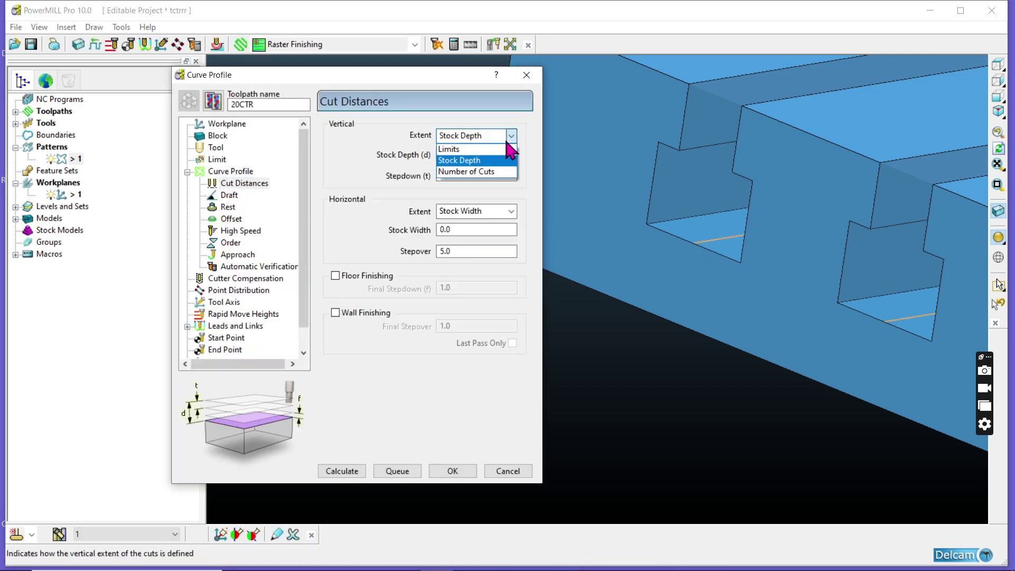
pyautogui.click(489, 160)
pyautogui.click(509, 154)
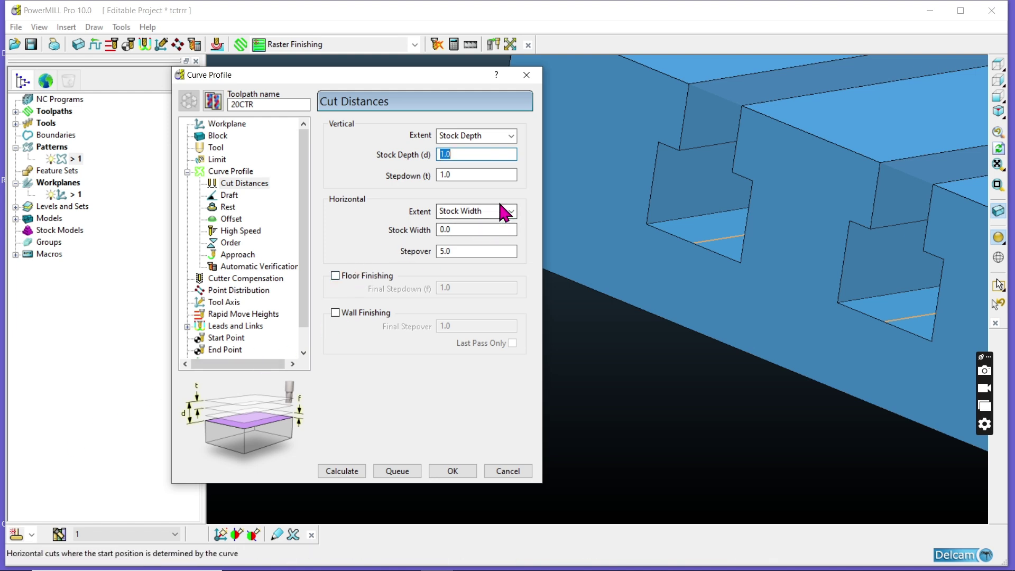
pyautogui.click(482, 230)
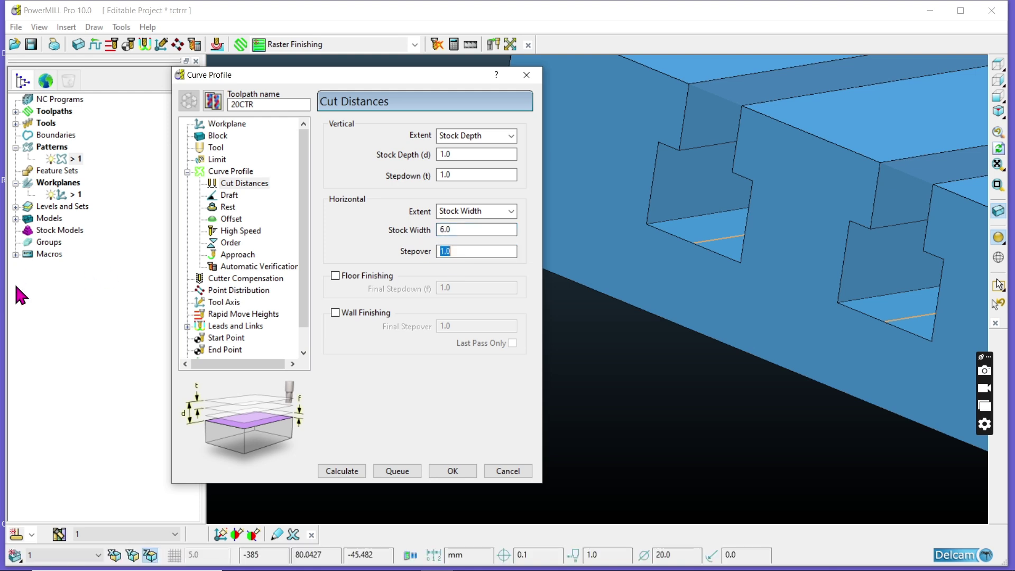
pyautogui.click(343, 474)
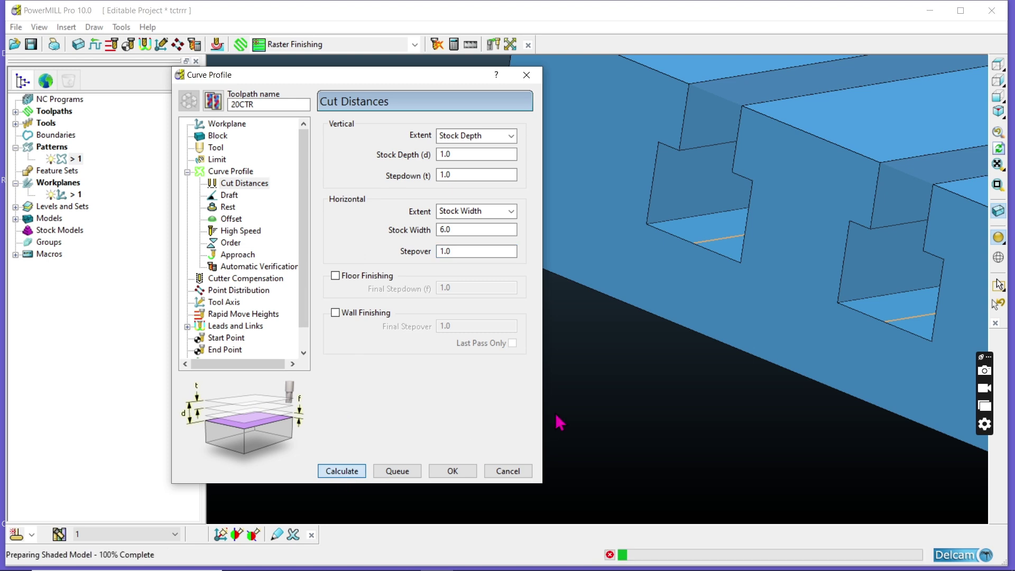
# Examine the calculated passes at the ends of both T-slots, checking on which side of the centre lines they run
pyautogui.moveTo(635, 253); pyautogui.dragTo(985, 173, button='middle')
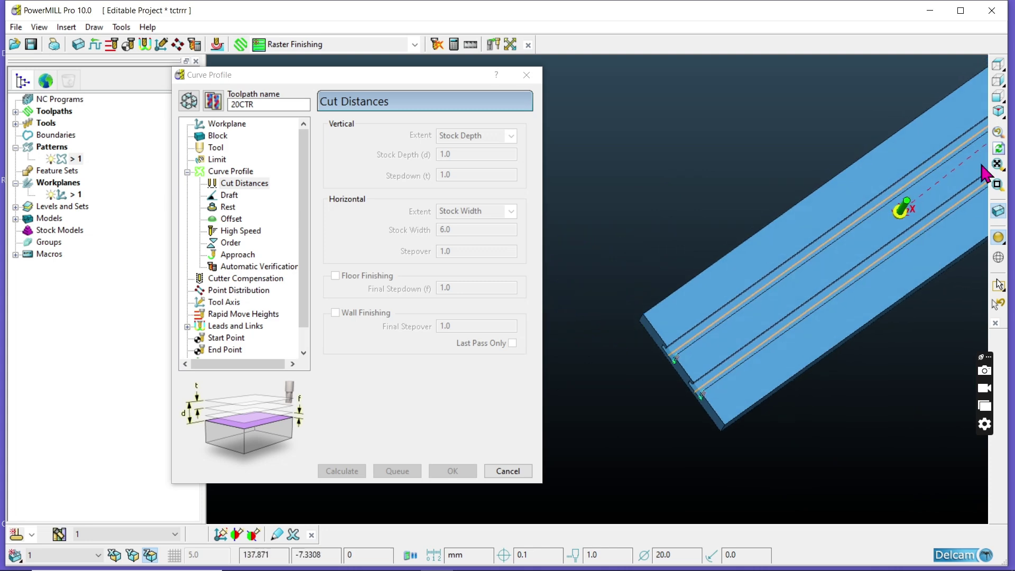
pyautogui.click(999, 66)
pyautogui.scroll(5, 878, 196)
pyautogui.moveTo(912, 205); pyautogui.dragTo(713, 282, button='middle')
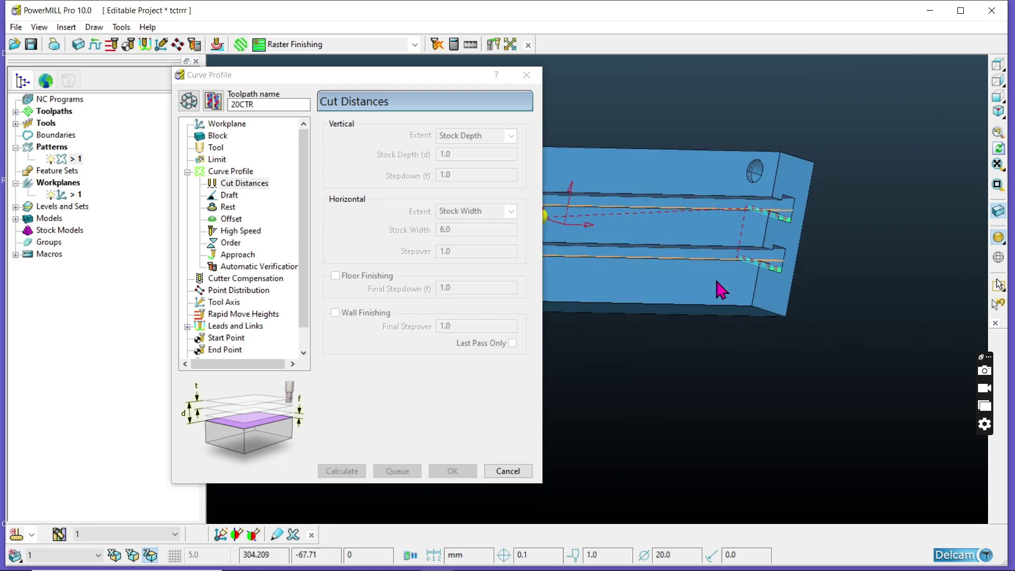
pyautogui.scroll(5, 770, 198)
pyautogui.keyDown('shift'); pyautogui.moveTo(771, 198); pyautogui.dragTo(862, 198, button='middle'); pyautogui.keyUp('shift')
pyautogui.scroll(-3, 734, 285)
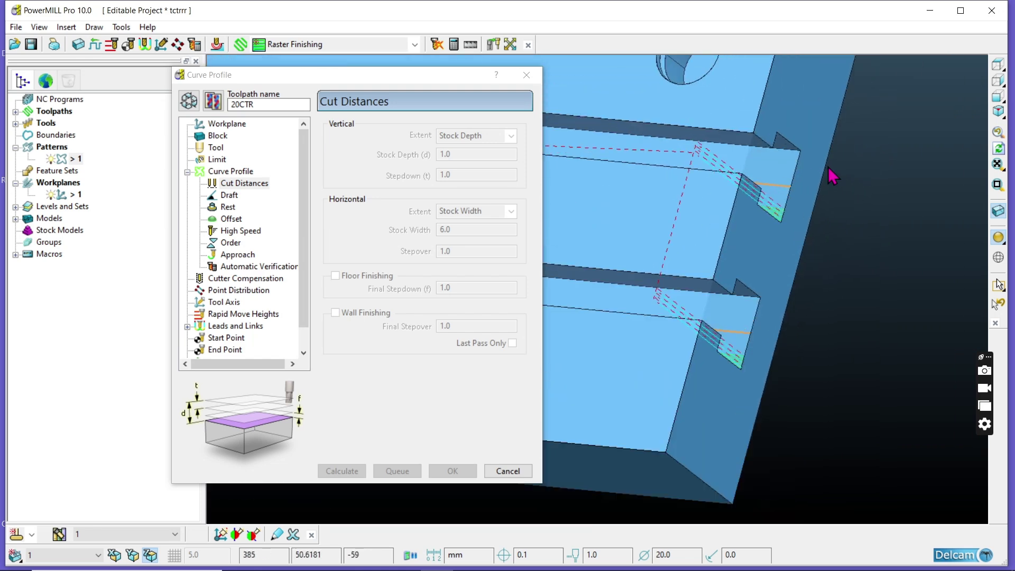
pyautogui.scroll(4, 778, 190)
pyautogui.click(998, 211)
pyautogui.click(998, 211)
# Try a different curve position for the 20CTR toolpath, recalculate and compare the passes at the T-slot ends
pyautogui.click(188, 101)
pyautogui.click(212, 172)
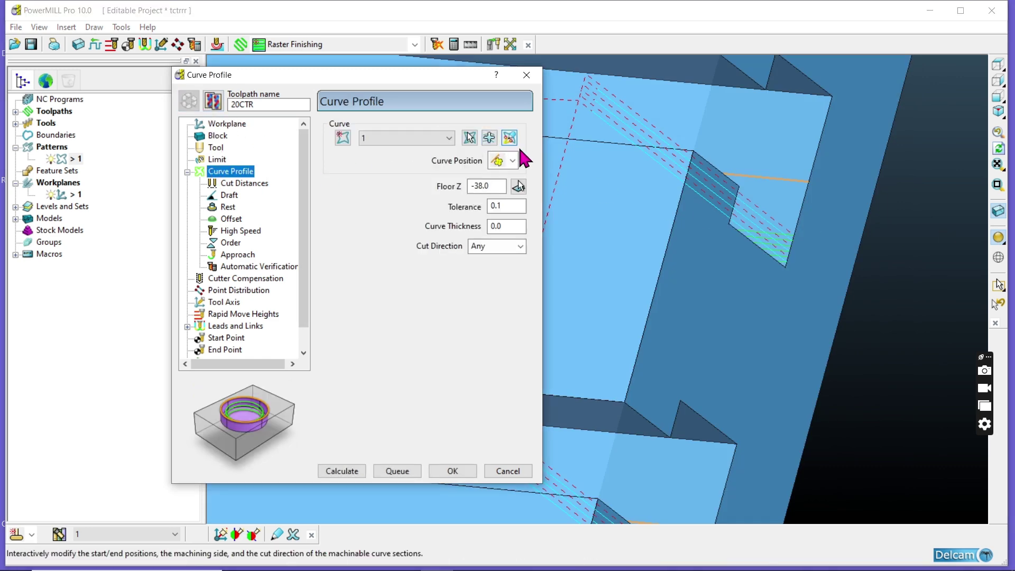
pyautogui.click(512, 160)
pyautogui.click(503, 195)
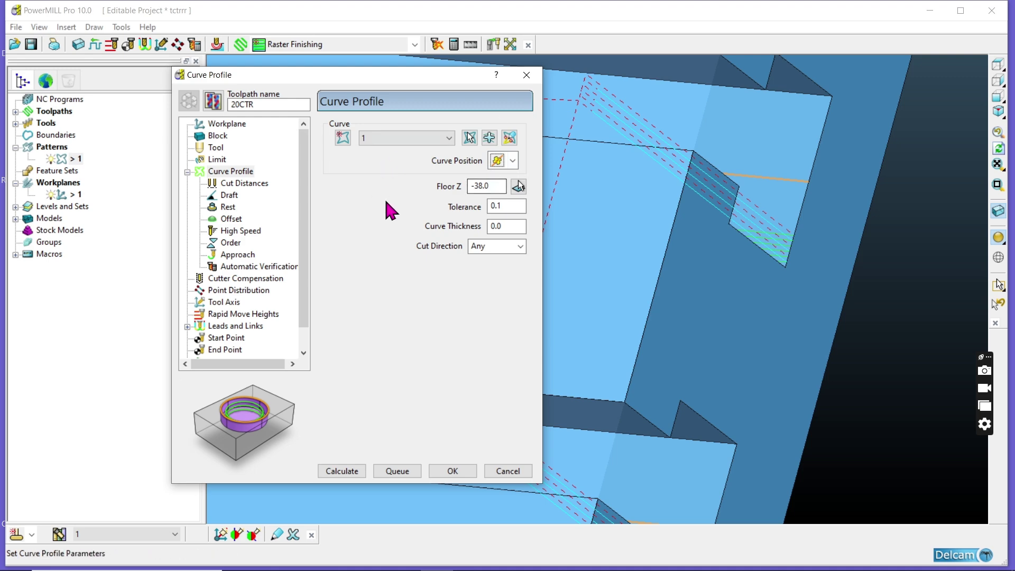
pyautogui.click(342, 470)
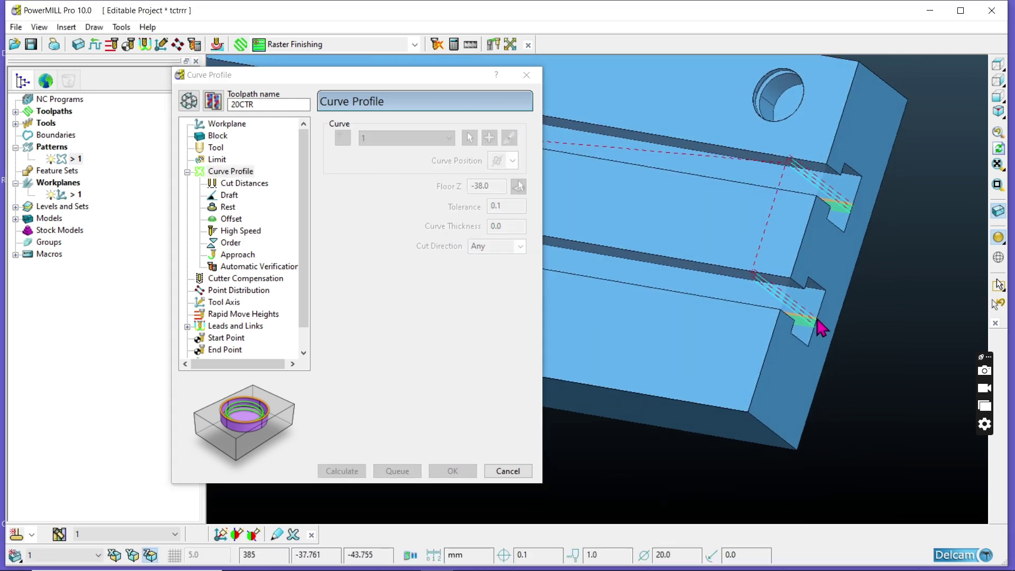
pyautogui.scroll(3, 820, 328)
pyautogui.scroll(-3, 820, 328)
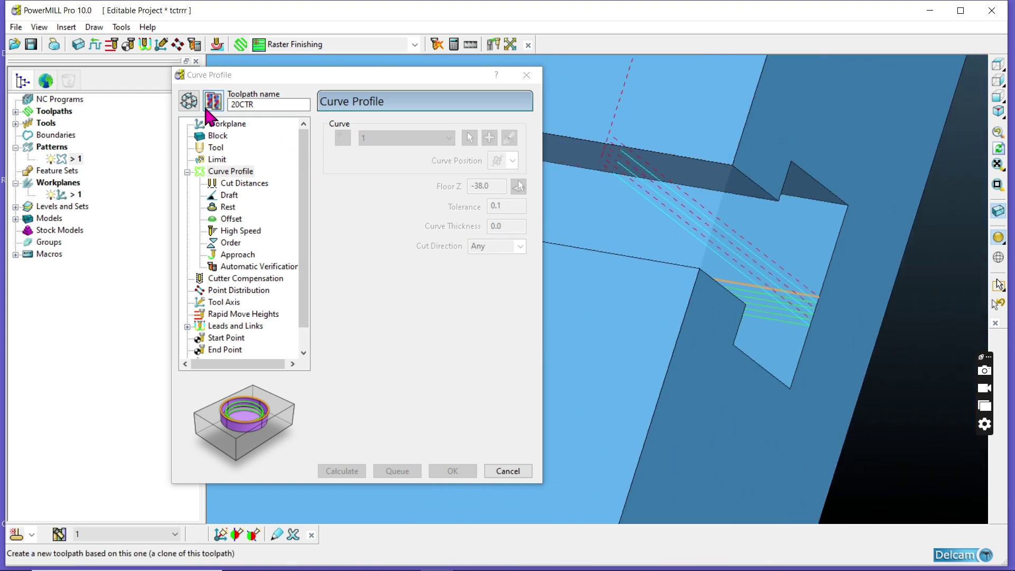
# Set the toolpath's horizontal extent to Number of Cuts with 6 cuts, recalculate and close the settings
pyautogui.scroll(-5, 714, 263)
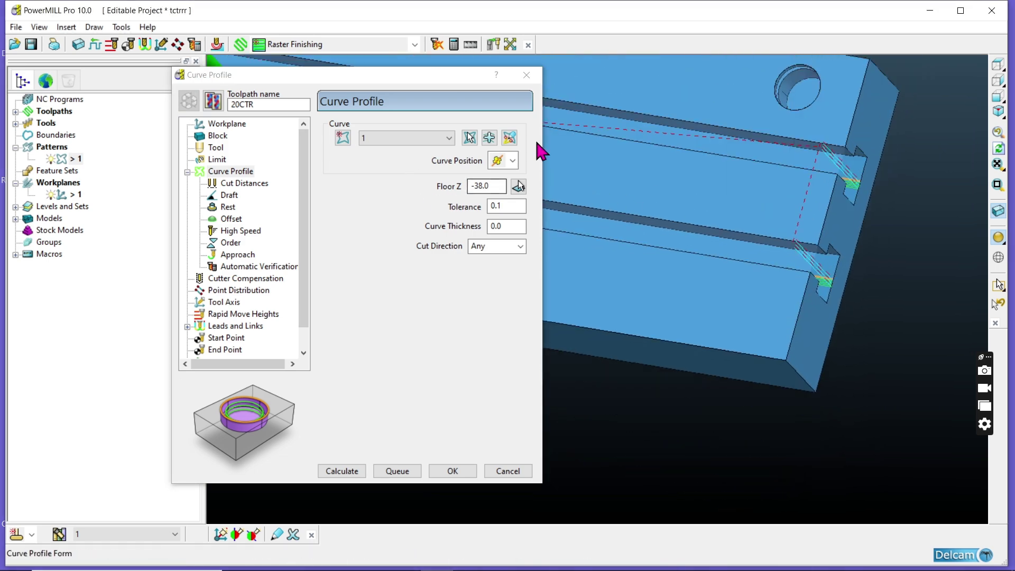
pyautogui.click(221, 184)
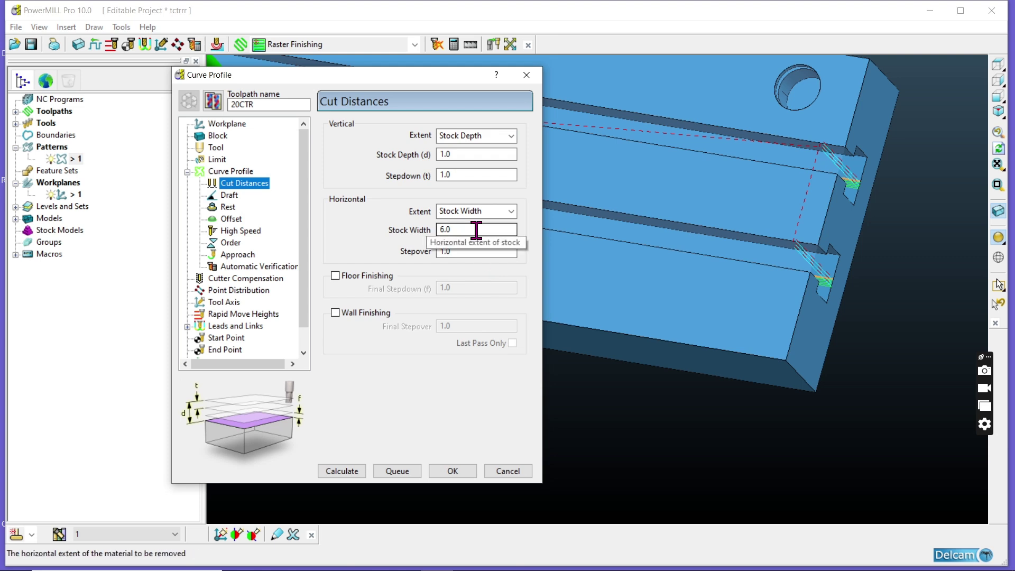
pyautogui.click(502, 211)
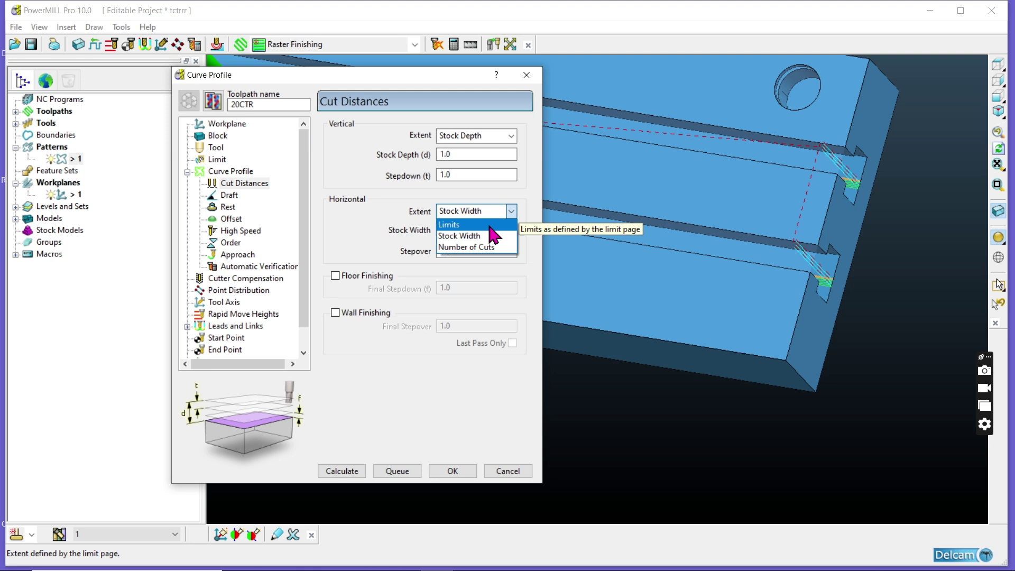
pyautogui.click(489, 248)
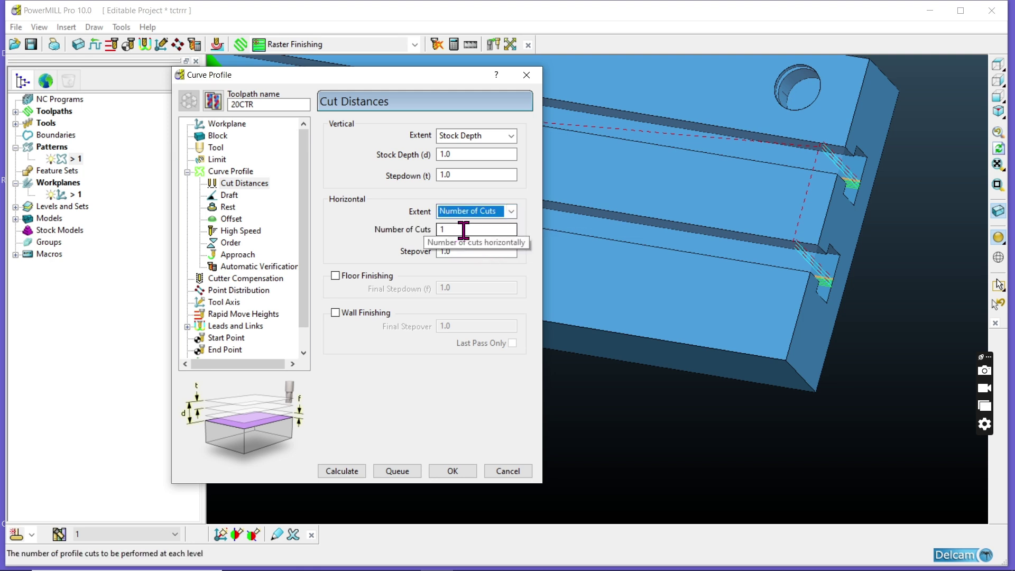
pyautogui.moveTo(464, 234); pyautogui.dragTo(7, 335)
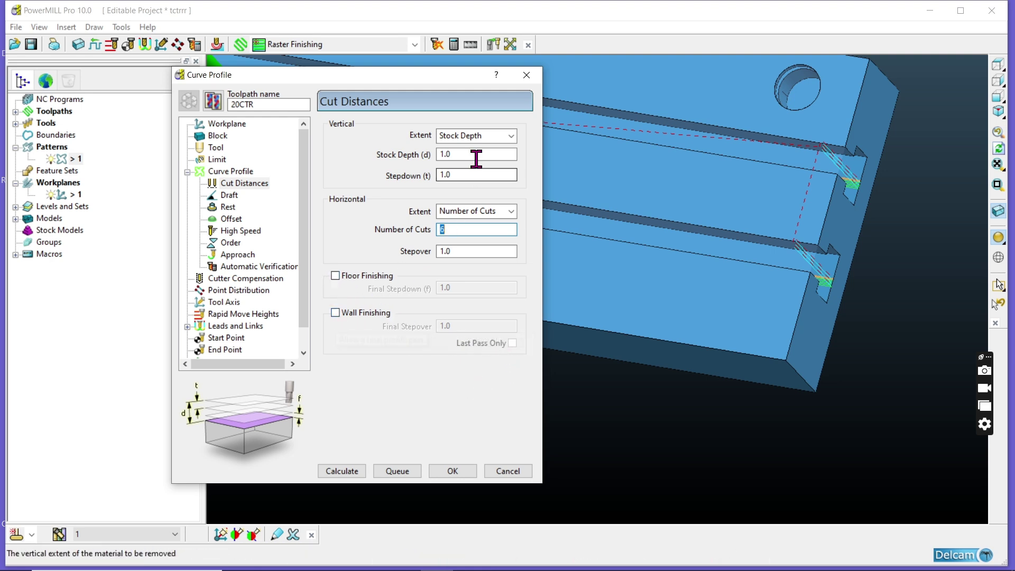
pyautogui.click(339, 471)
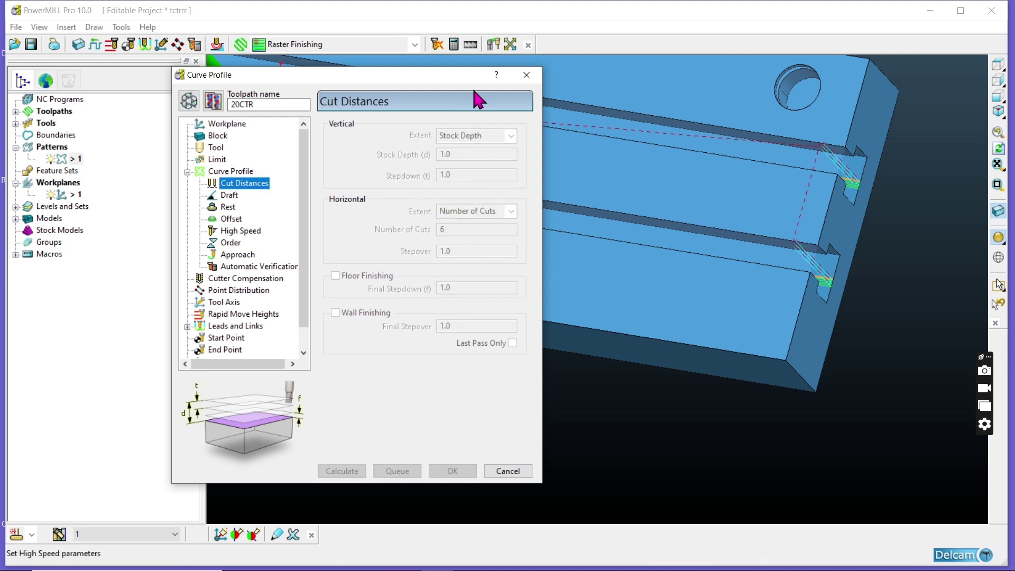
pyautogui.click(526, 75)
# Examine the recalculated passes at both ends of the block to see how they lie within the T-slots
pyautogui.moveTo(538, 245); pyautogui.dragTo(785, 104, button='middle')
pyautogui.scroll(2, 781, 96)
pyautogui.moveTo(724, 119); pyautogui.dragTo(715, 175, button='middle')
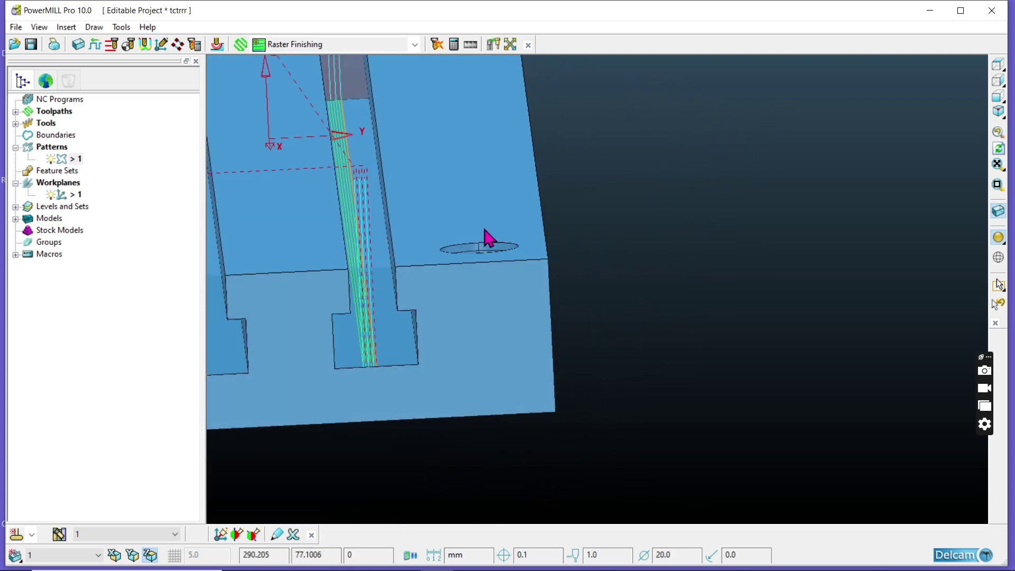
pyautogui.scroll(4, 372, 273)
pyautogui.scroll(-5, 378, 283)
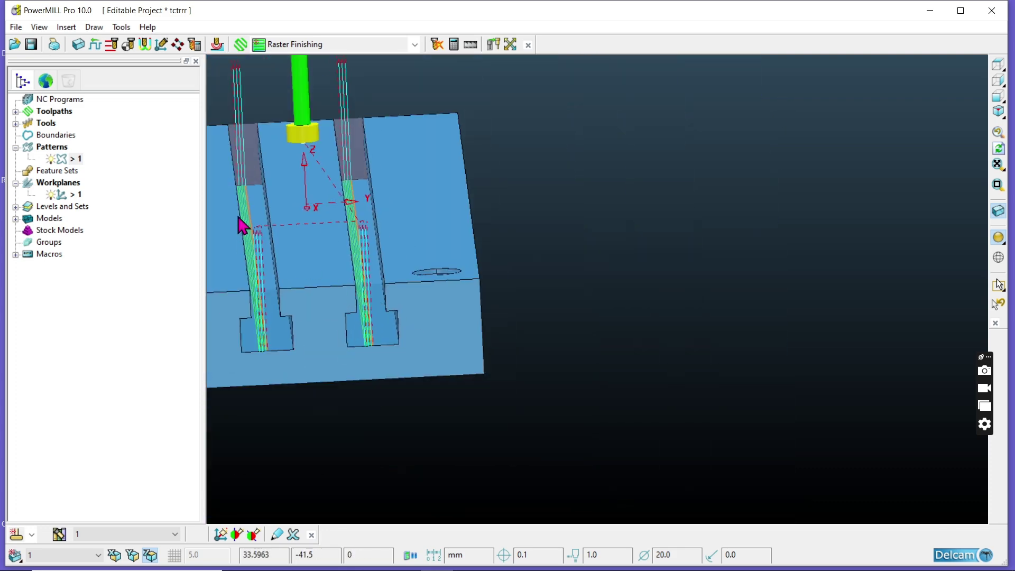
pyautogui.scroll(3, 264, 400)
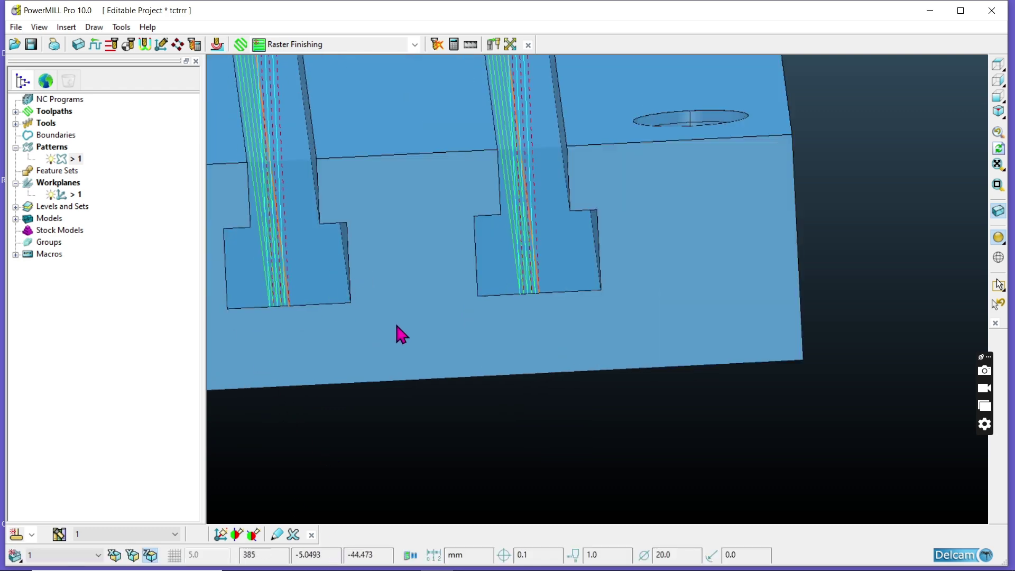
pyautogui.scroll(3, 299, 336)
pyautogui.scroll(-3, 329, 288)
pyautogui.moveTo(291, 227); pyautogui.dragTo(716, 465, button='middle')
pyautogui.scroll(3, 716, 411)
pyautogui.moveTo(739, 356); pyautogui.dragTo(726, 405, button='middle')
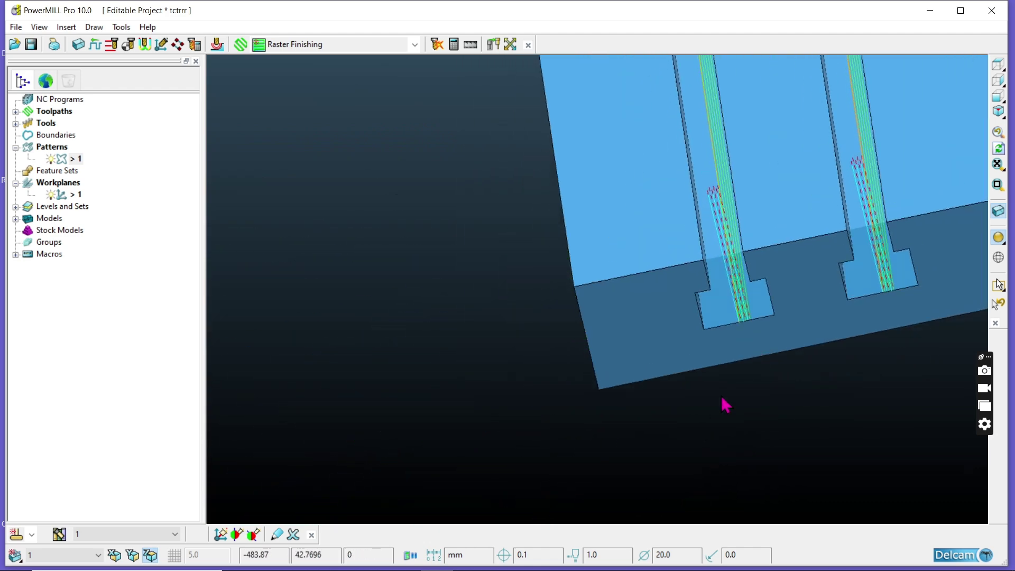
pyautogui.scroll(-2, 612, 339)
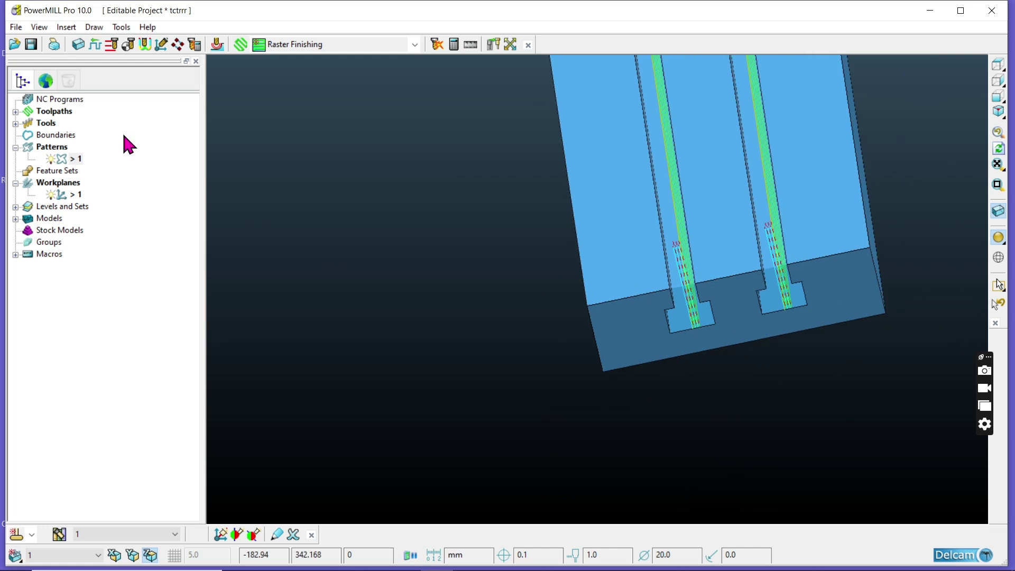
# Enable a separate first lead-in for the toolpath and make it an Extended Move of 20 mm
pyautogui.click(144, 44)
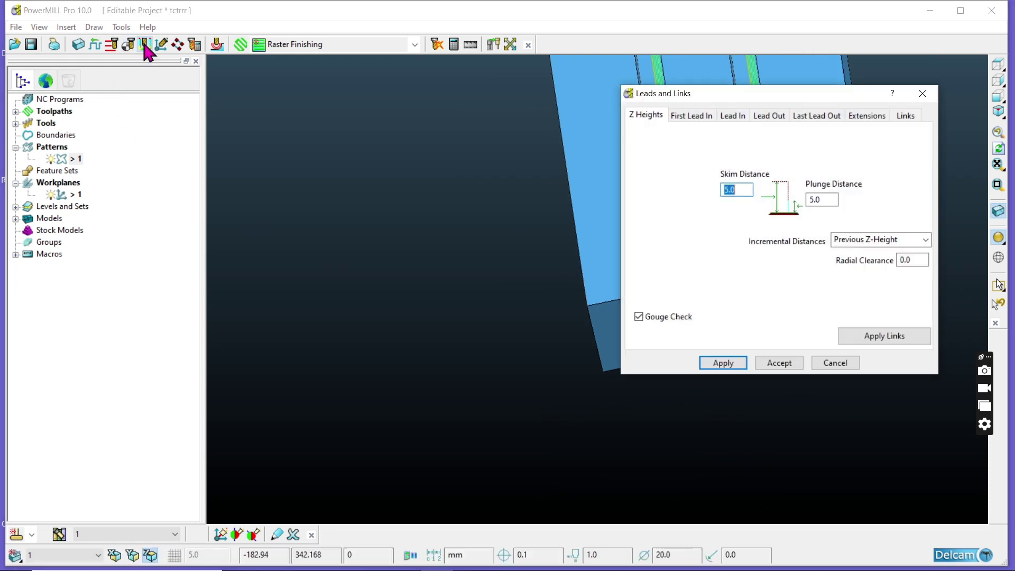
pyautogui.click(690, 115)
pyautogui.click(639, 137)
pyautogui.click(888, 137)
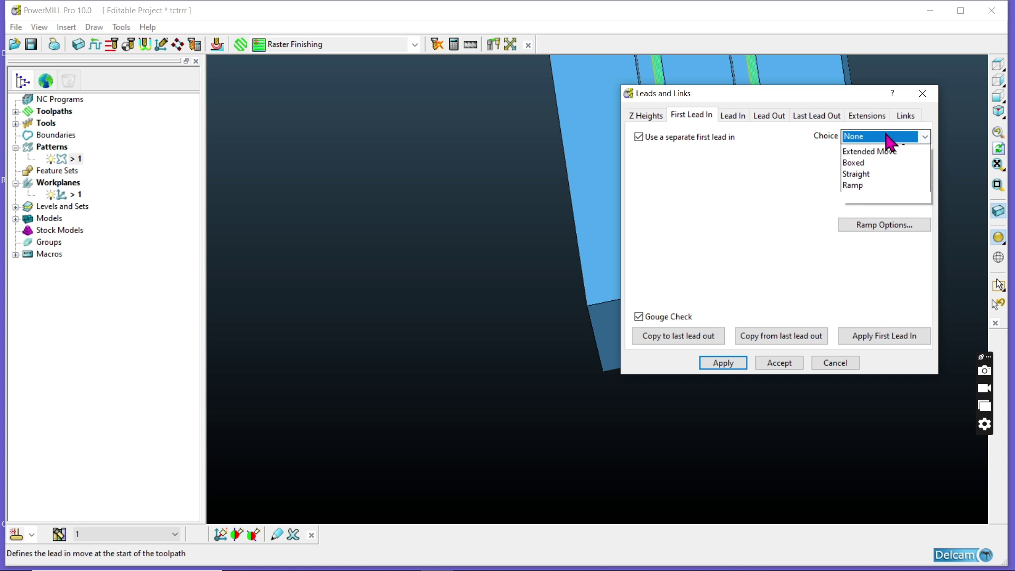
pyautogui.click(891, 207)
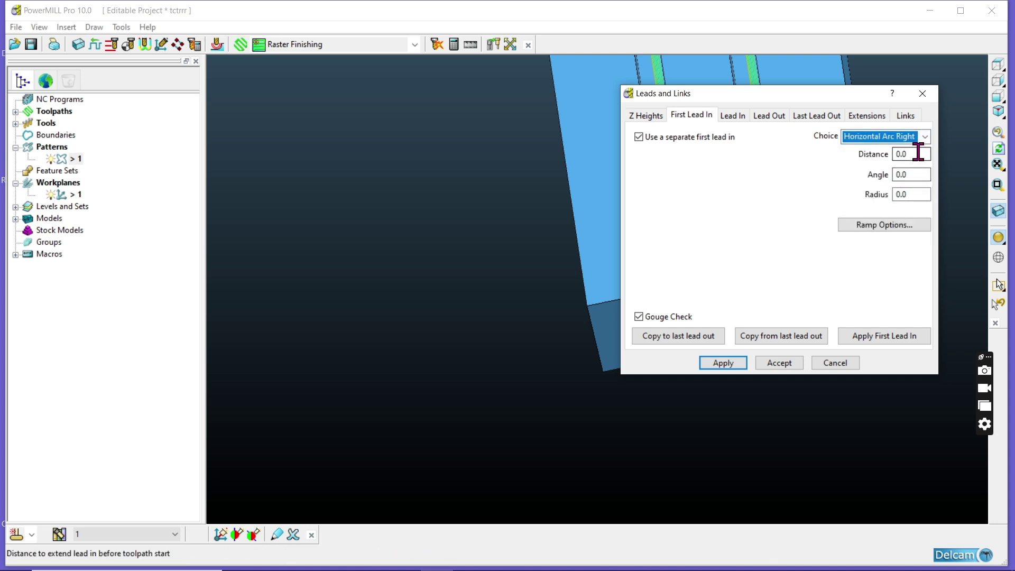
pyautogui.click(913, 154)
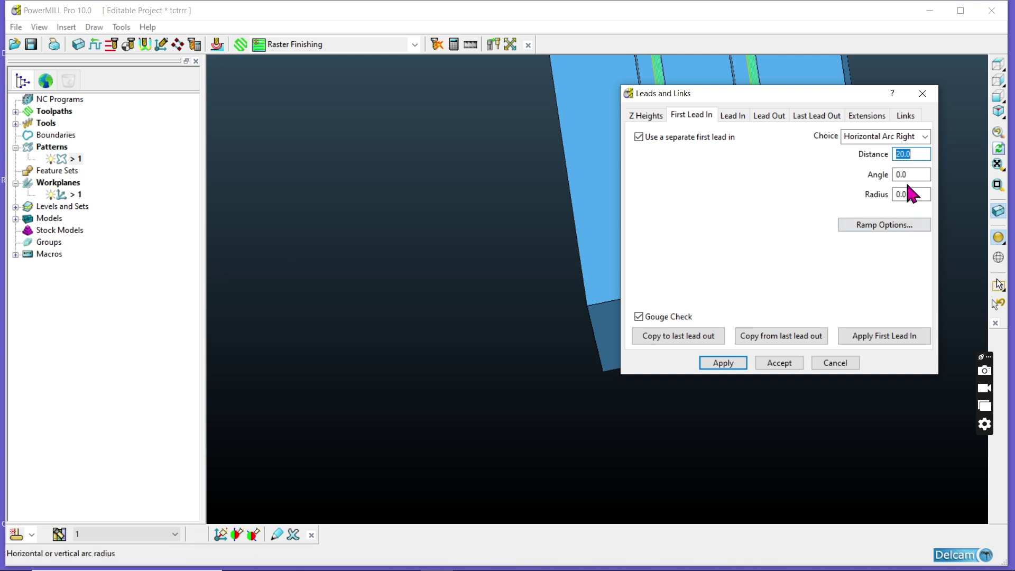
pyautogui.click(925, 136)
pyautogui.click(879, 219)
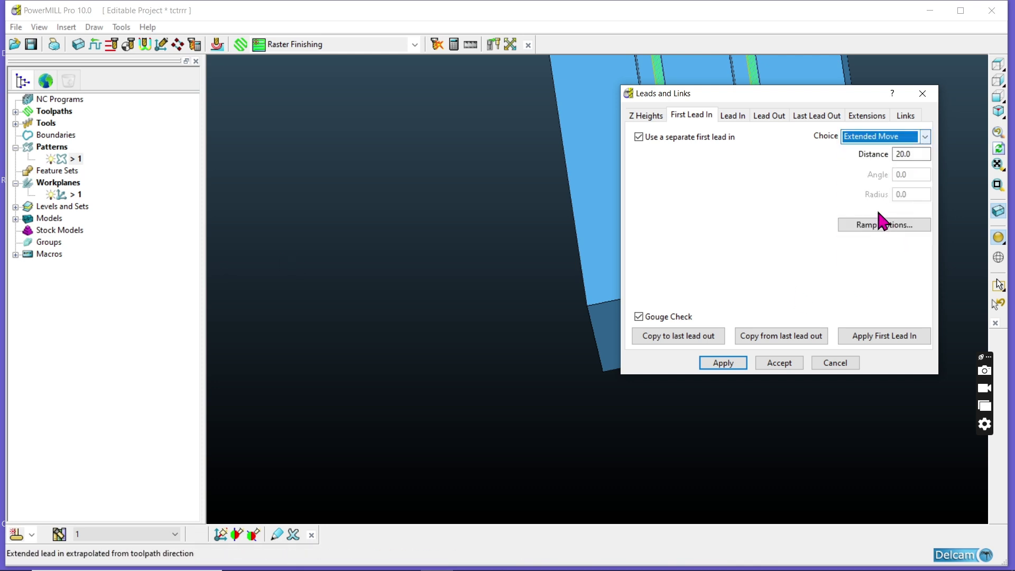
# Set both the first and second choice of the lead-in to Extended Move with a distance of 20 mm
pyautogui.click(745, 116)
pyautogui.click(761, 137)
pyautogui.click(737, 214)
pyautogui.click(756, 154)
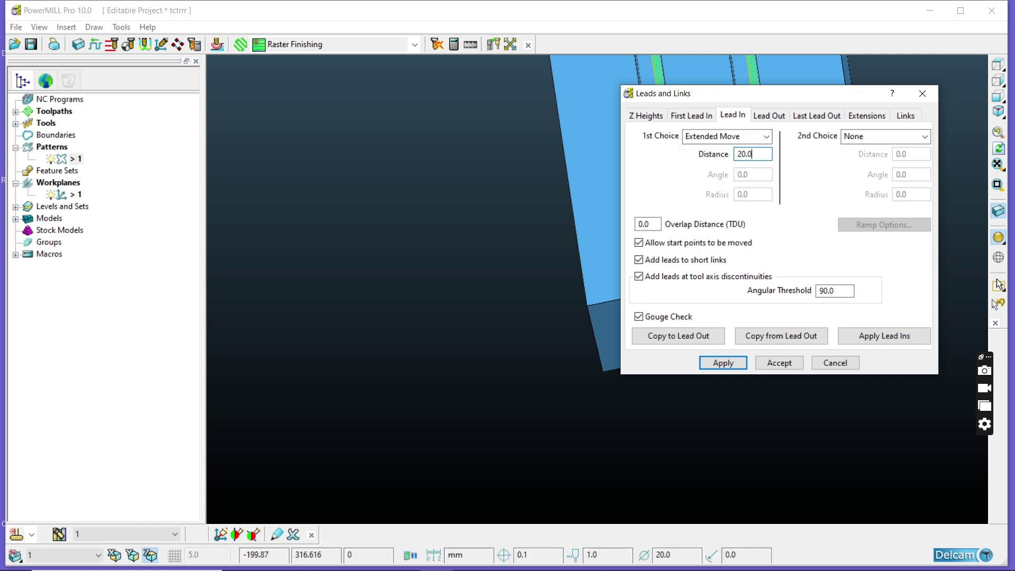
pyautogui.click(923, 136)
pyautogui.click(880, 218)
pyautogui.click(908, 155)
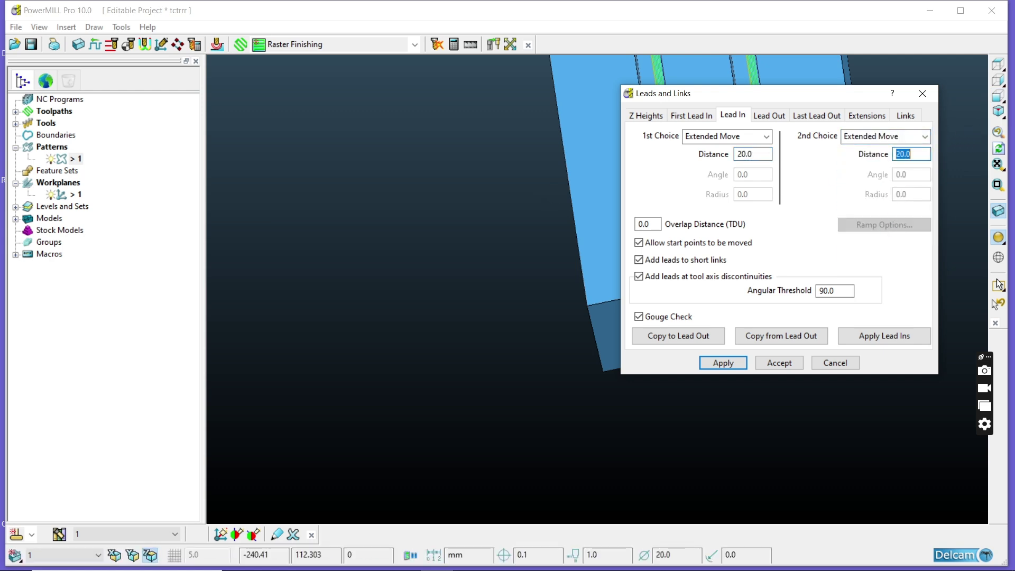
# Set both the first and second choice of the lead-out to Extended Move with a distance of 20 mm
pyautogui.click(768, 115)
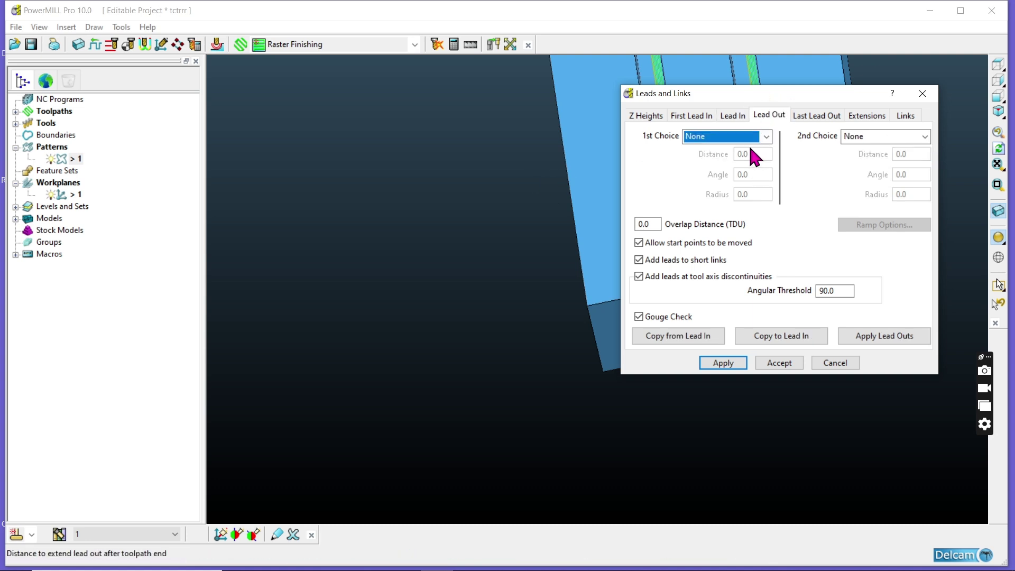
pyautogui.click(751, 138)
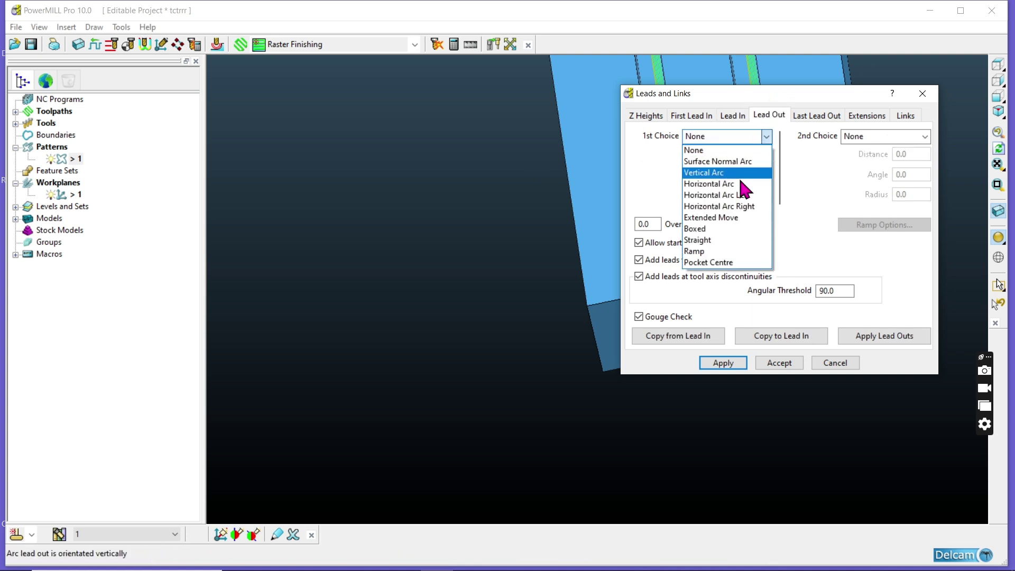
pyautogui.click(735, 216)
pyautogui.click(765, 155)
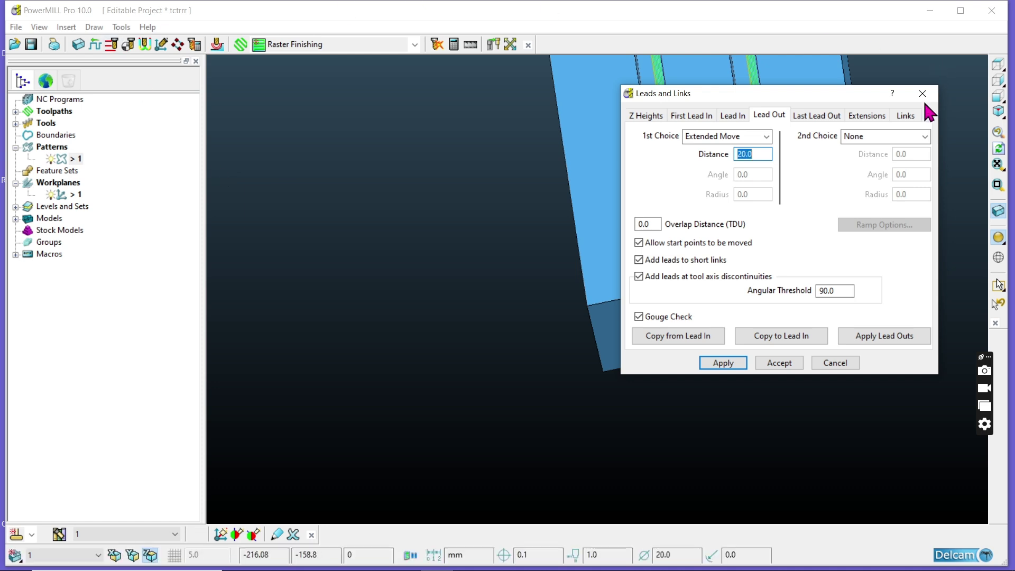
pyautogui.click(904, 136)
pyautogui.click(872, 217)
pyautogui.click(919, 154)
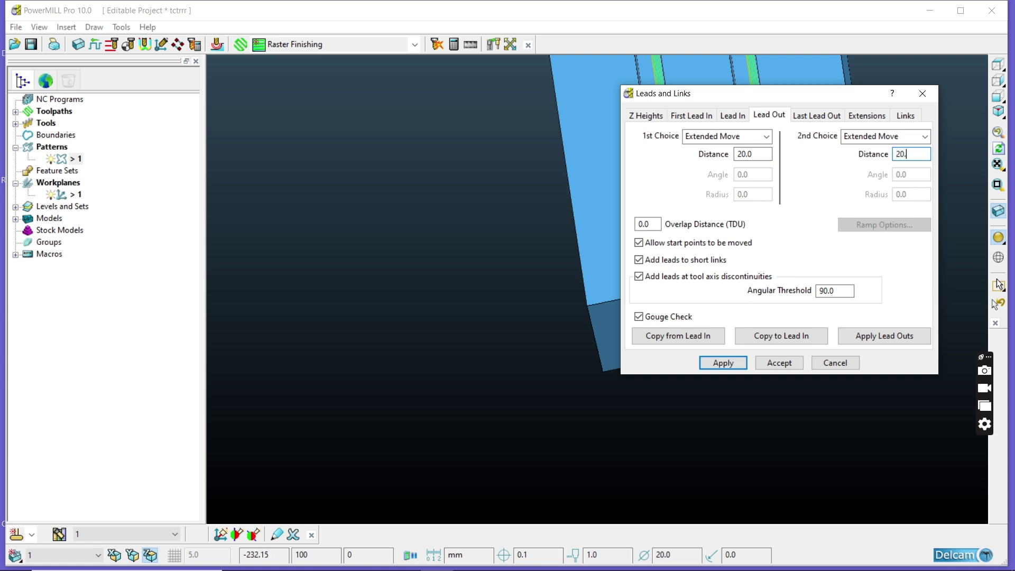
# Enable a separate last lead-out and make it an Extended Move of 20 mm
pyautogui.click(820, 115)
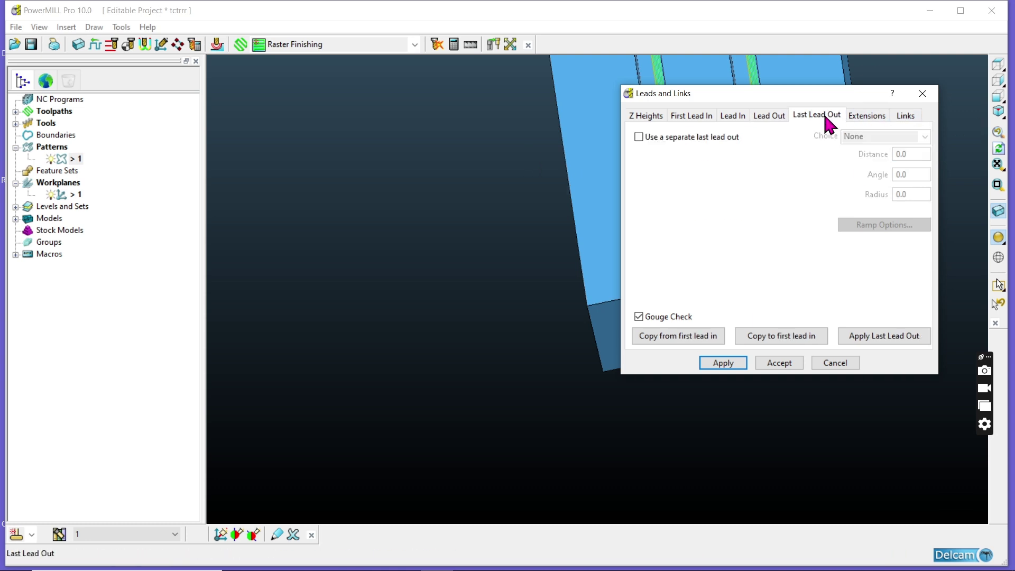
pyautogui.click(640, 137)
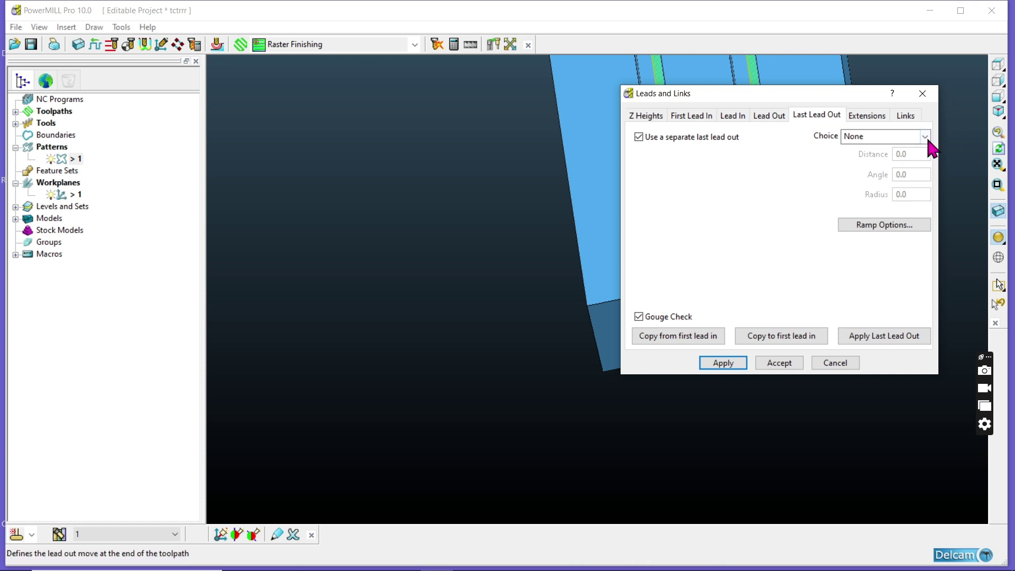
pyautogui.click(910, 137)
pyautogui.click(897, 220)
pyautogui.click(909, 154)
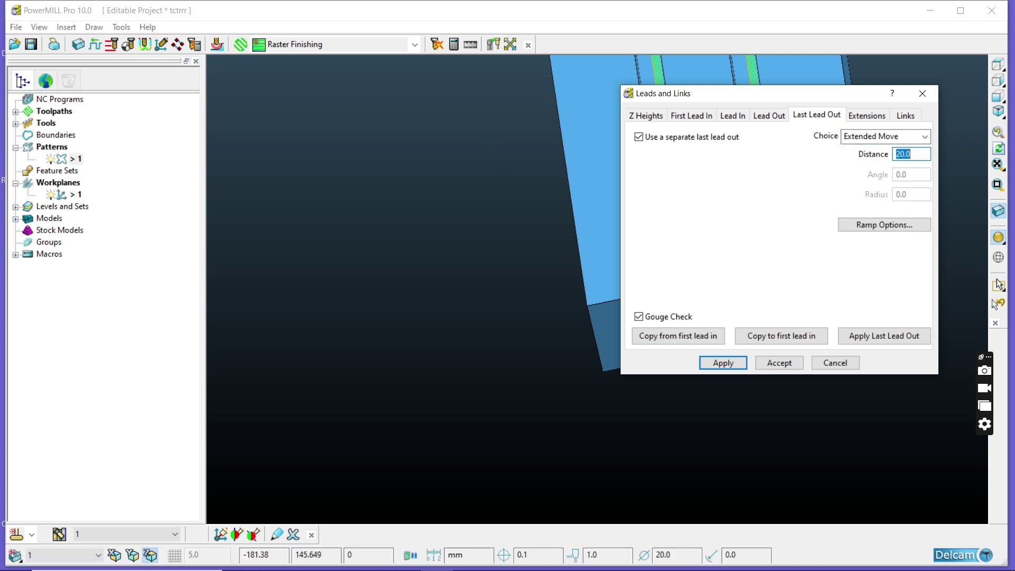
# Apply the links to the active toolpath and accept the leads and links settings
pyautogui.click(854, 118)
pyautogui.click(905, 116)
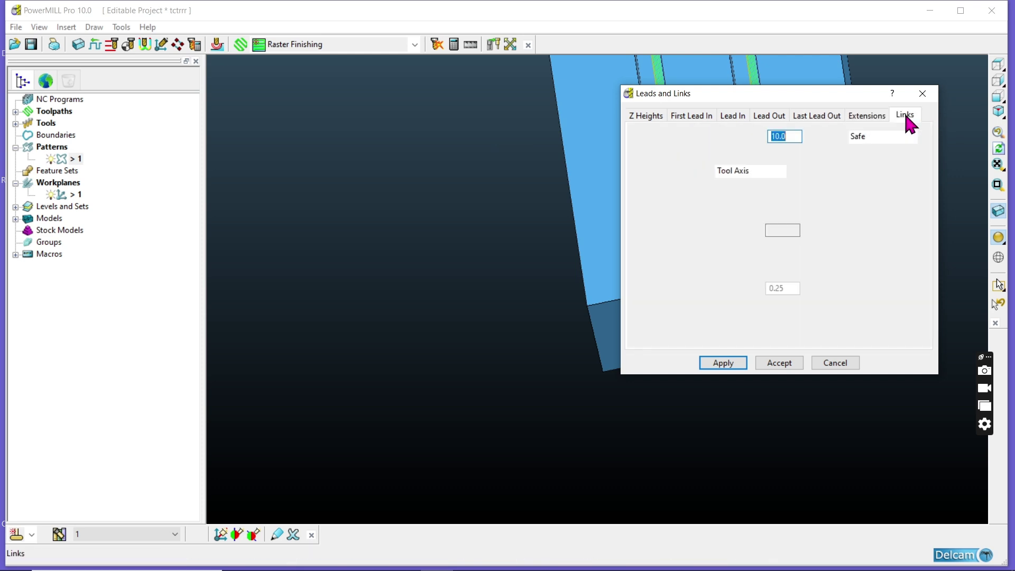
pyautogui.click(877, 333)
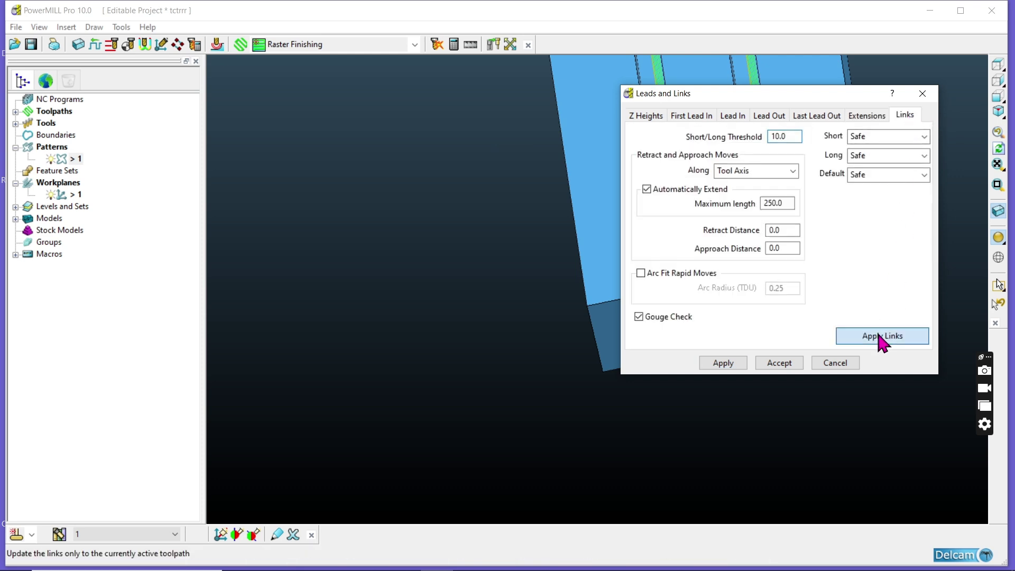
pyautogui.click(710, 367)
pyautogui.click(777, 363)
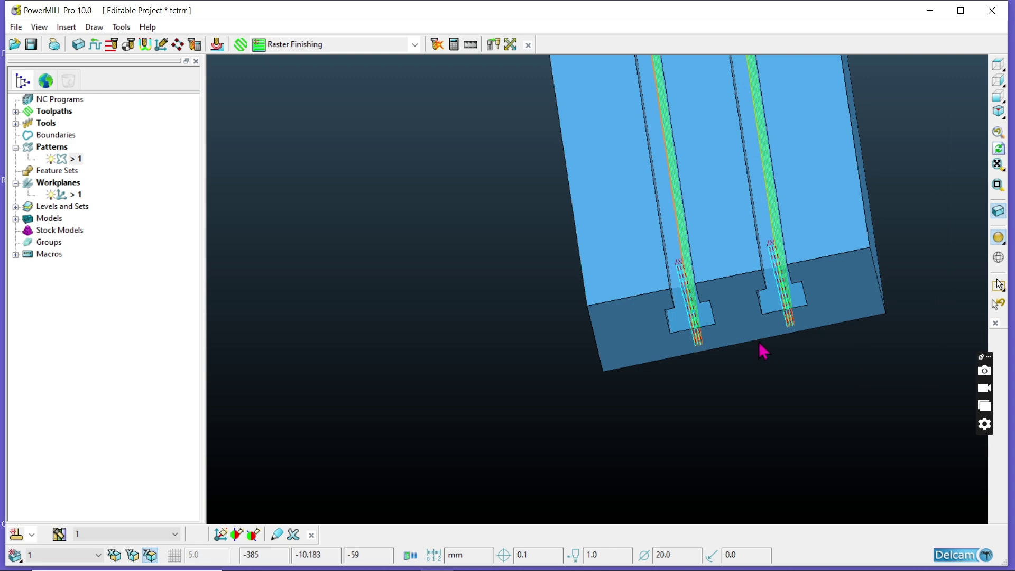
# Examine the extended lead moves where the passes leave both T-slots at the ends of the block
pyautogui.scroll(6, 764, 349)
pyautogui.scroll(-4, 669, 466)
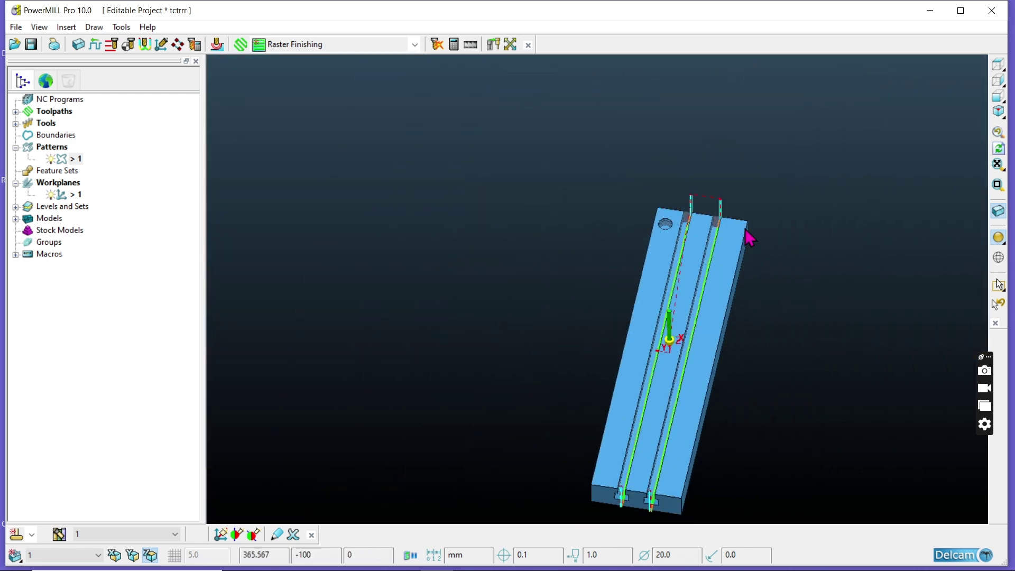
pyautogui.scroll(4, 751, 173)
pyautogui.moveTo(751, 173); pyautogui.dragTo(725, 270, button='middle')
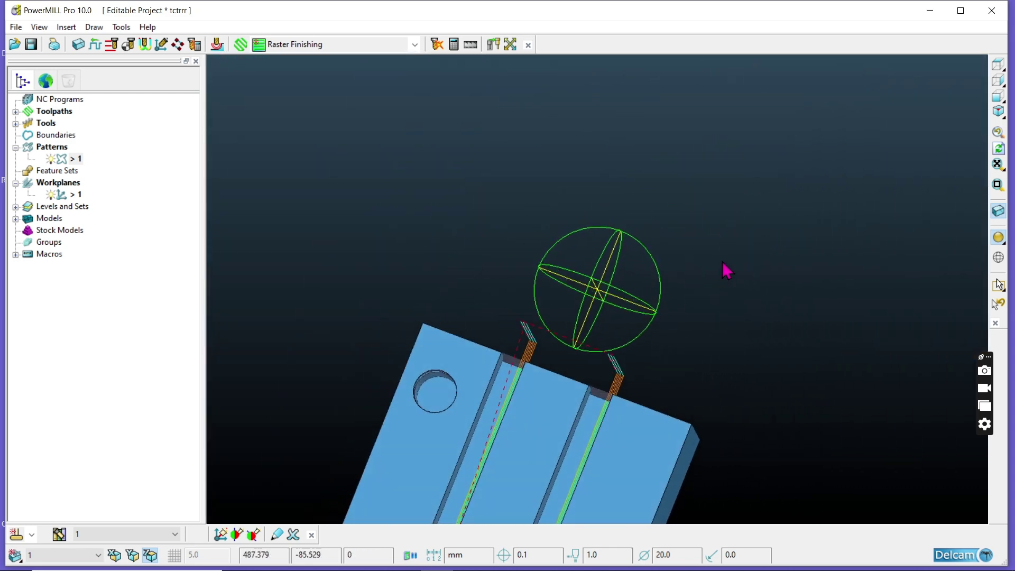
pyautogui.scroll(5, 487, 356)
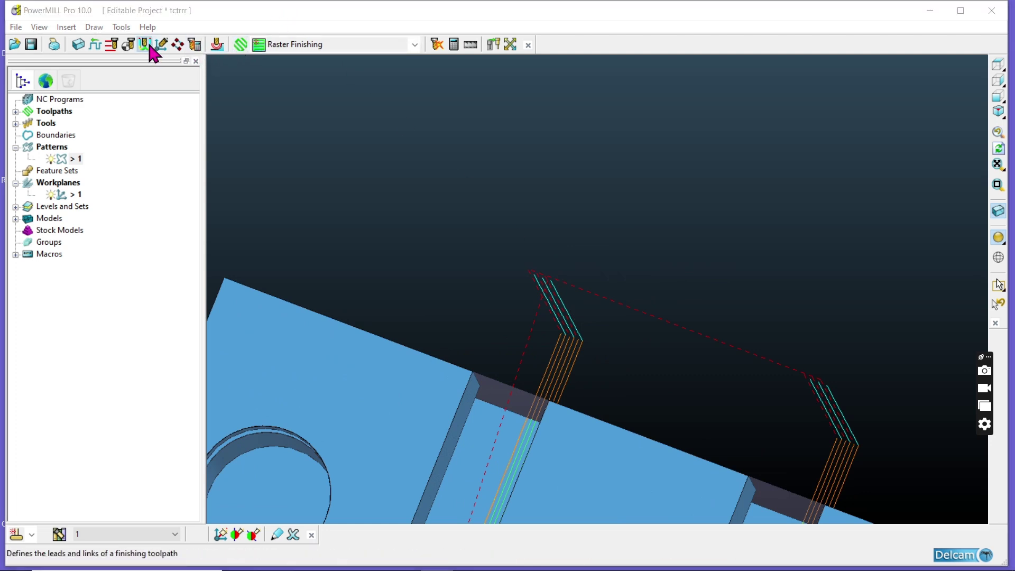
# Set the short links to Stepdown and both the long and default links to Skim
pyautogui.click(904, 137)
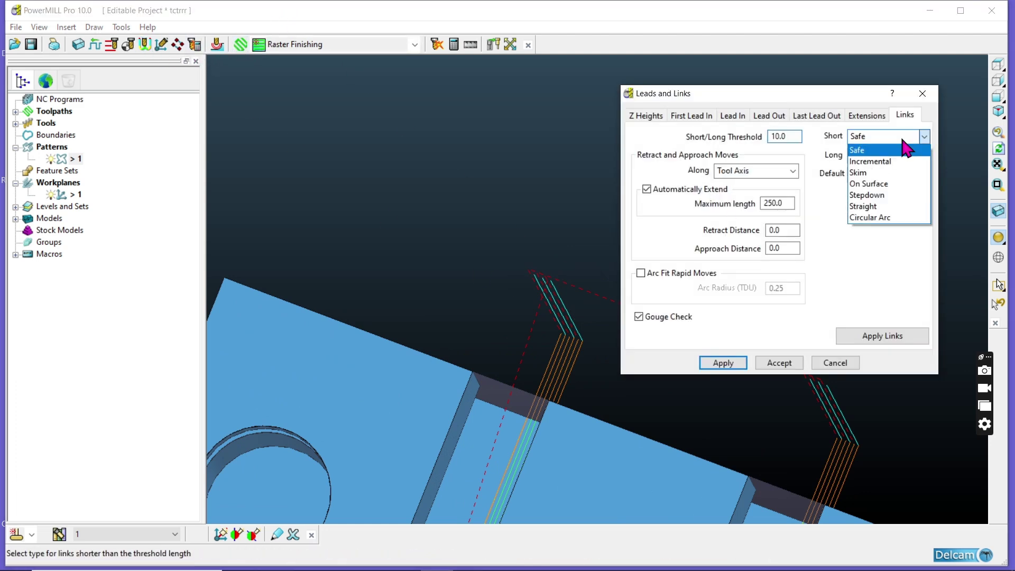
pyautogui.click(894, 196)
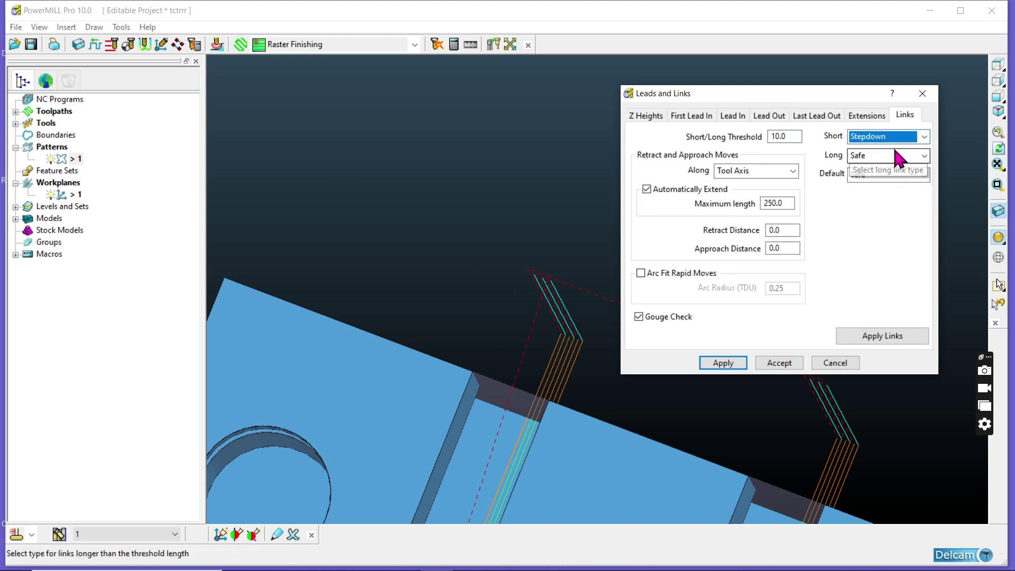
pyautogui.click(899, 156)
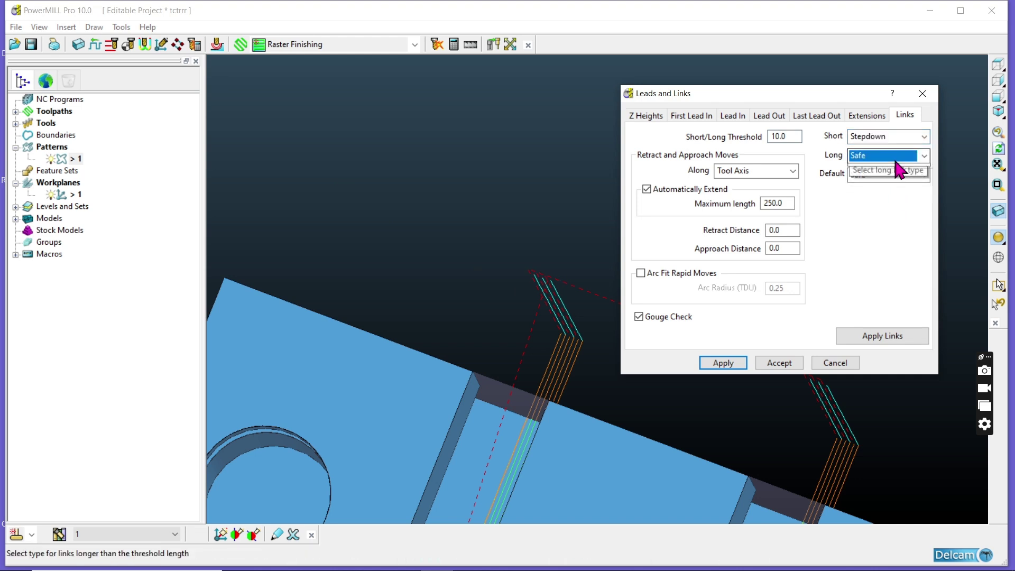
pyautogui.click(888, 191)
pyautogui.click(889, 176)
pyautogui.click(878, 211)
# Apply the changed links to the active toolpath and accept the leads and links settings
pyautogui.click(876, 115)
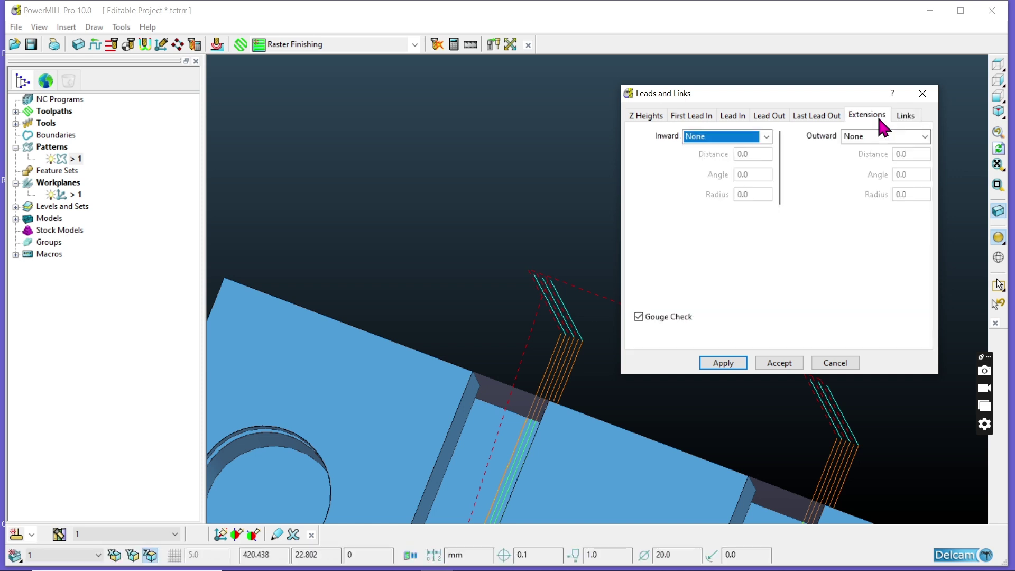
pyautogui.click(829, 117)
pyautogui.click(901, 137)
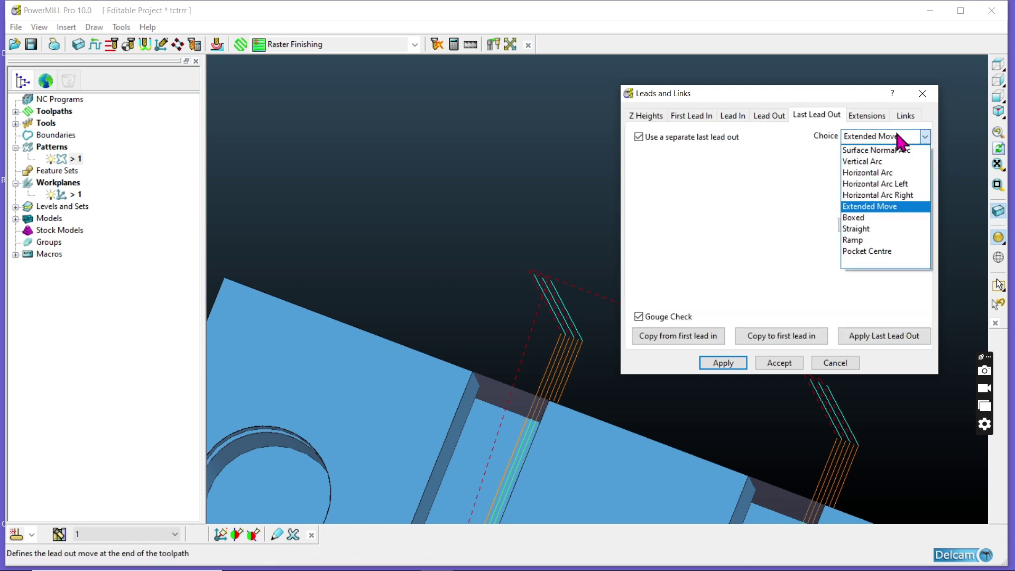
pyautogui.click(910, 117)
pyautogui.click(914, 111)
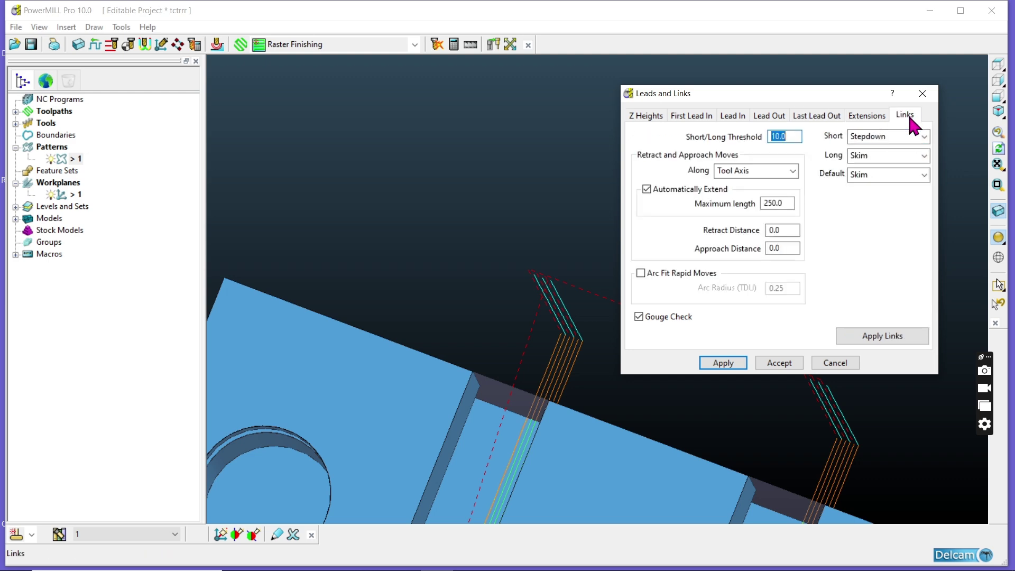
pyautogui.click(880, 339)
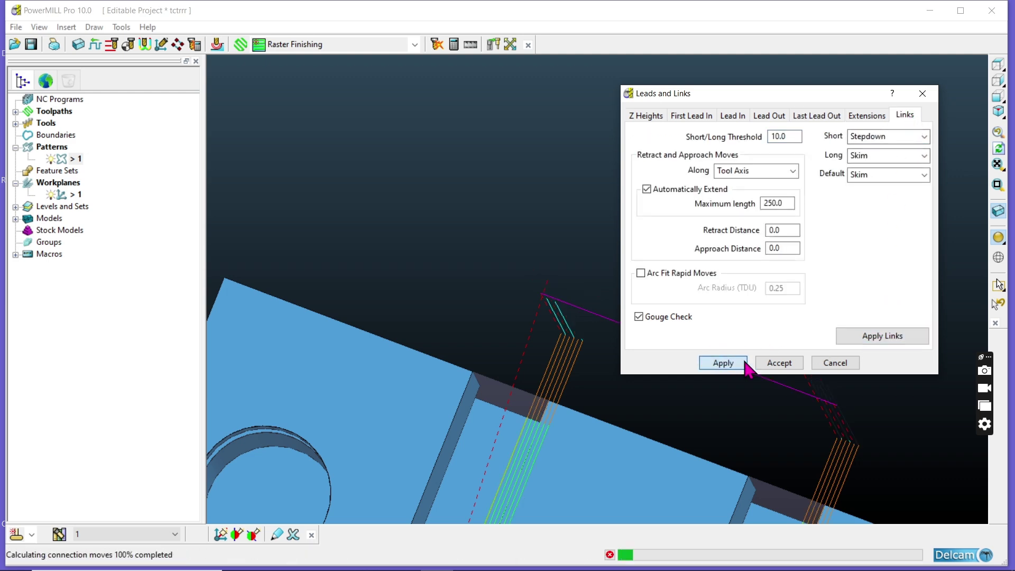
pyautogui.click(780, 363)
# Examine the lead and link moves at both ends of the T-slots, with and without model shading
pyautogui.moveTo(560, 199); pyautogui.dragTo(696, 119, button='middle')
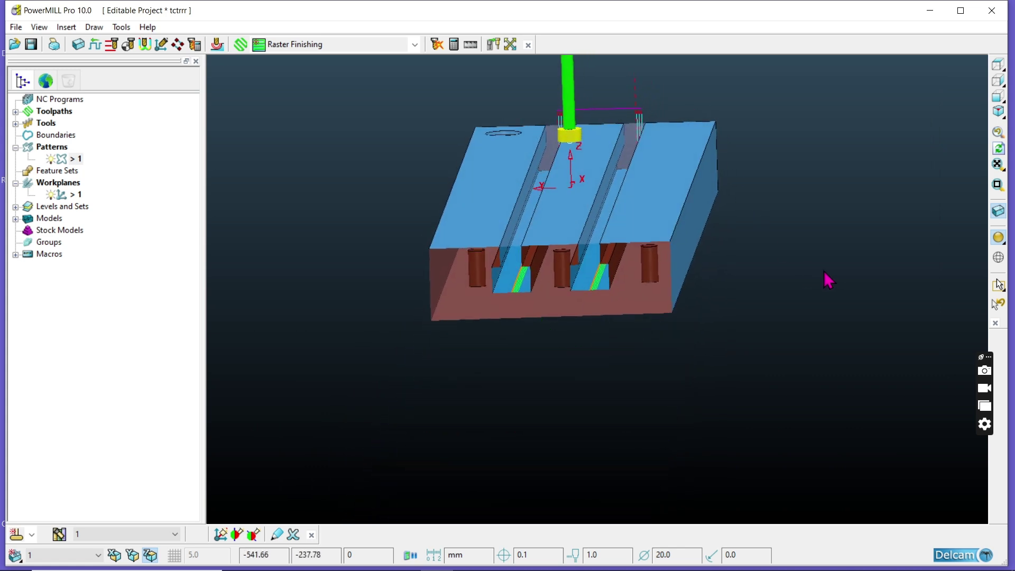
pyautogui.click(998, 241)
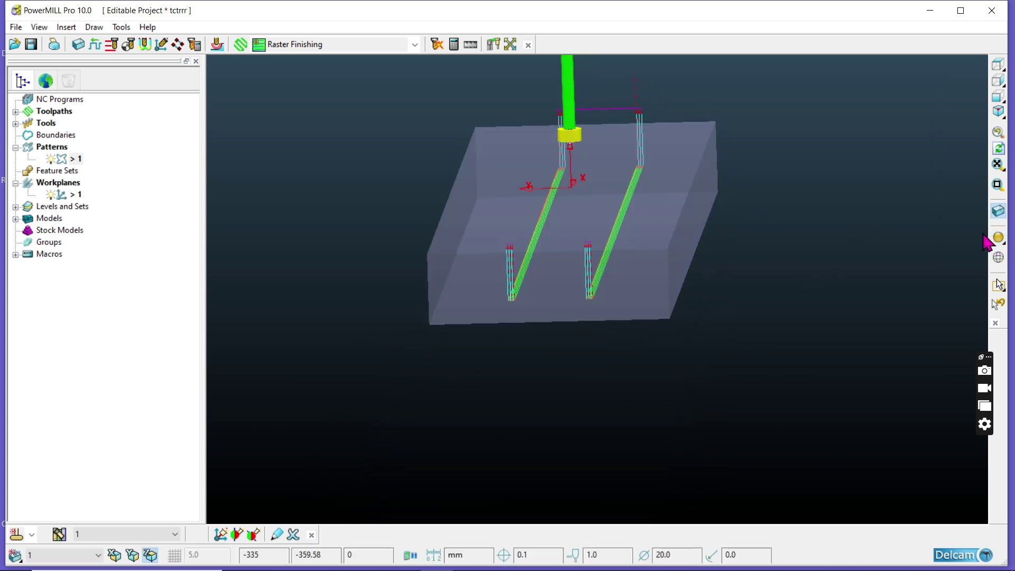
pyautogui.click(998, 241)
pyautogui.moveTo(870, 309)
pyautogui.mouseDown(button='middle')
pyautogui.moveTo(646, 311)
pyautogui.moveTo(804, 122)
pyautogui.moveTo(726, 189)
pyautogui.moveTo(682, 254)
pyautogui.mouseUp(button='middle')
pyautogui.scroll(5, 537, 429)
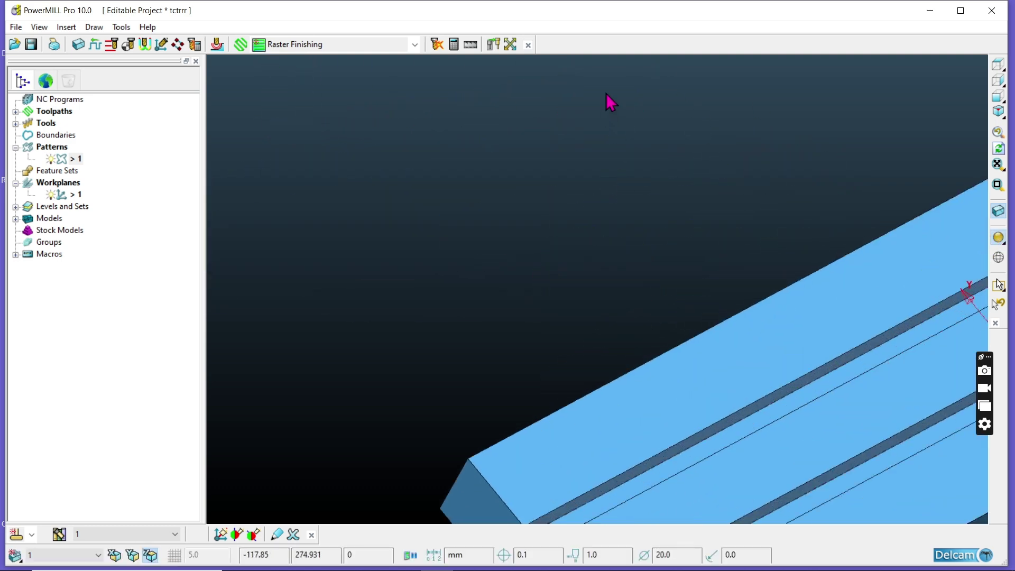
pyautogui.scroll(-4, 606, 93)
pyautogui.scroll(5, 574, 427)
pyautogui.moveTo(696, 140); pyautogui.dragTo(677, 207, button='middle')
pyautogui.scroll(-4, 679, 208)
pyautogui.moveTo(849, 297); pyautogui.dragTo(817, 227, button='middle')
pyautogui.scroll(-3, 684, 354)
pyautogui.moveTo(623, 408); pyautogui.dragTo(702, 296, button='middle')
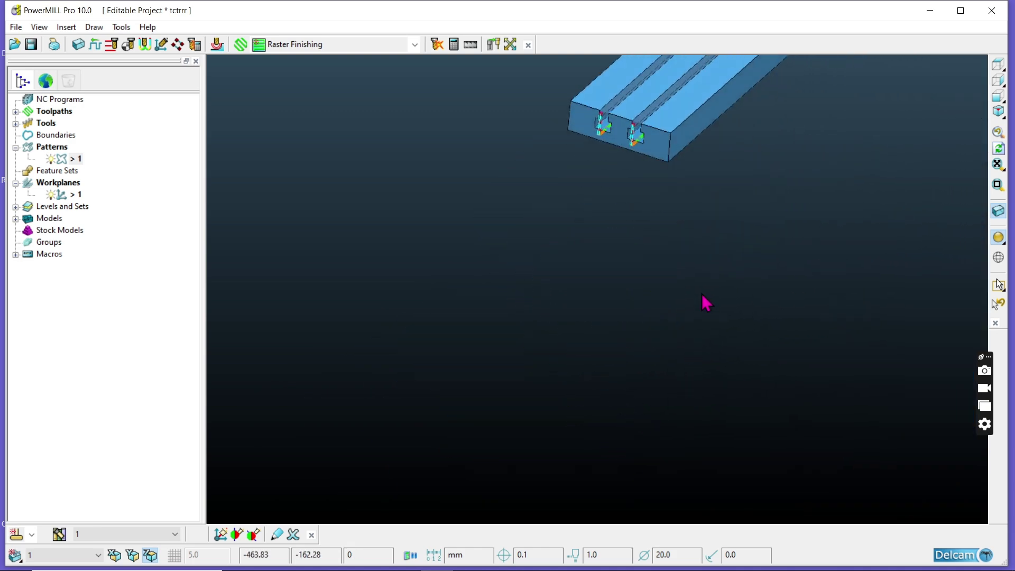
pyautogui.scroll(6, 623, 129)
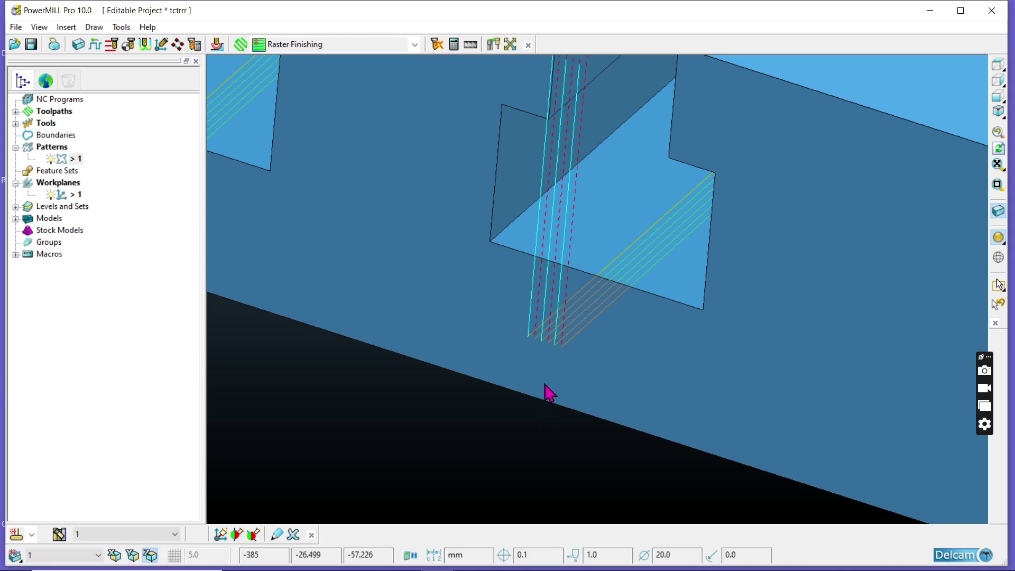
pyautogui.scroll(-3, 535, 336)
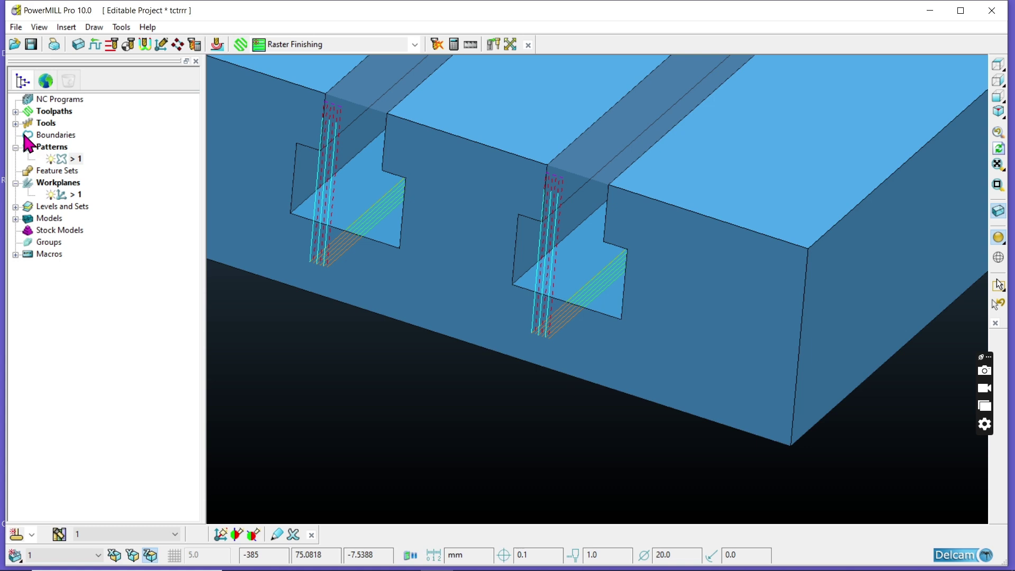
# Reopen the settings of the 20CTR Curve Profile toolpath and make them editable
pyautogui.click(15, 112)
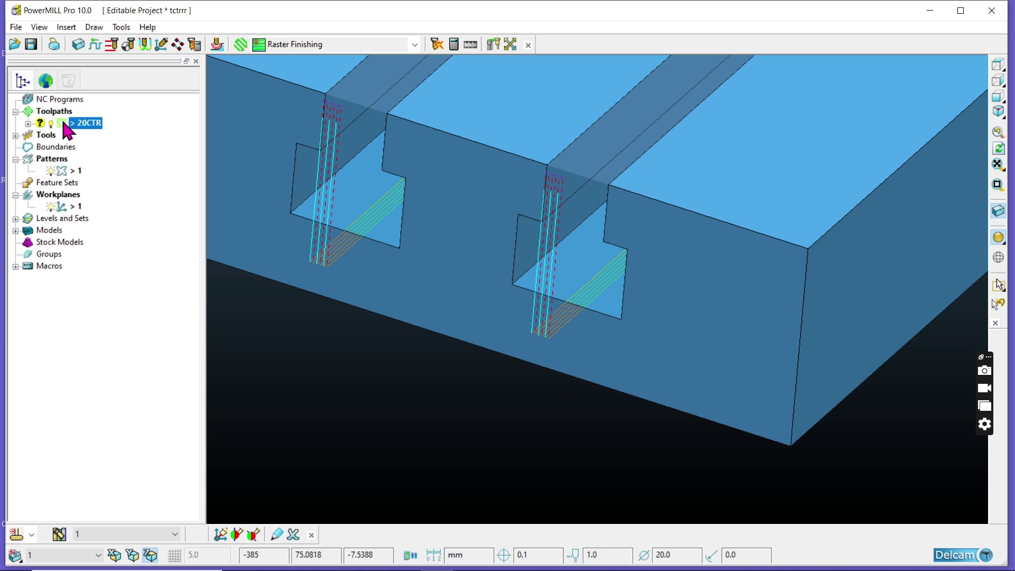
pyautogui.rightClick(64, 123)
pyautogui.click(104, 207)
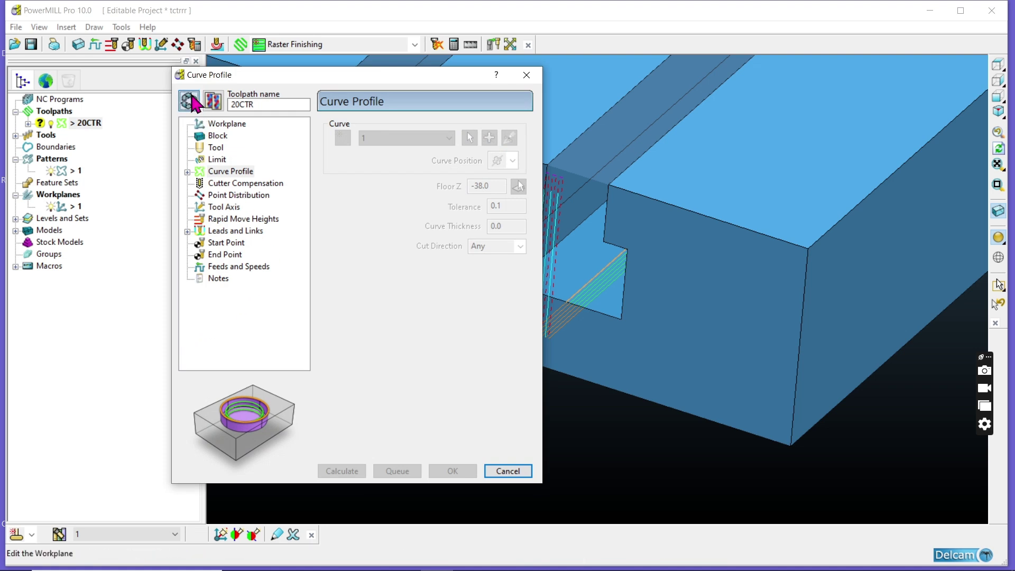
pyautogui.click(188, 172)
pyautogui.click(188, 173)
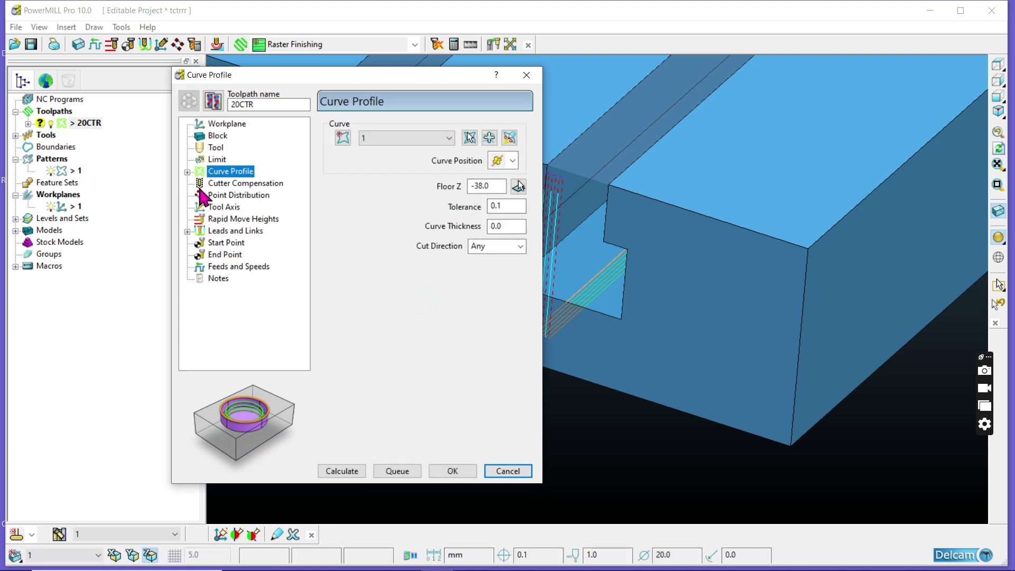
# Enable wall finishing and floor finishing in the Curve Profile's cut distances
pyautogui.click(201, 184)
pyautogui.click(188, 172)
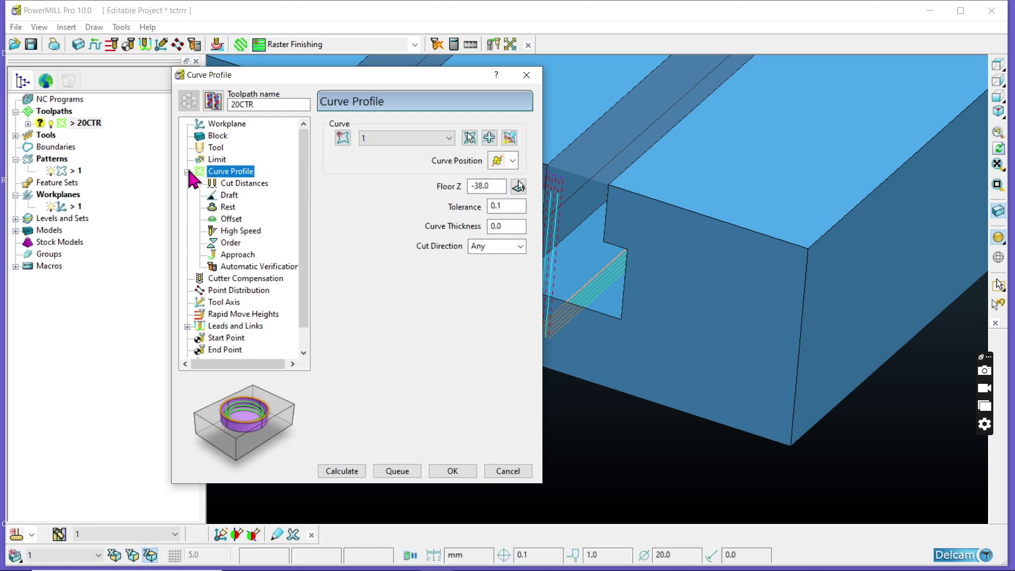
pyautogui.click(218, 185)
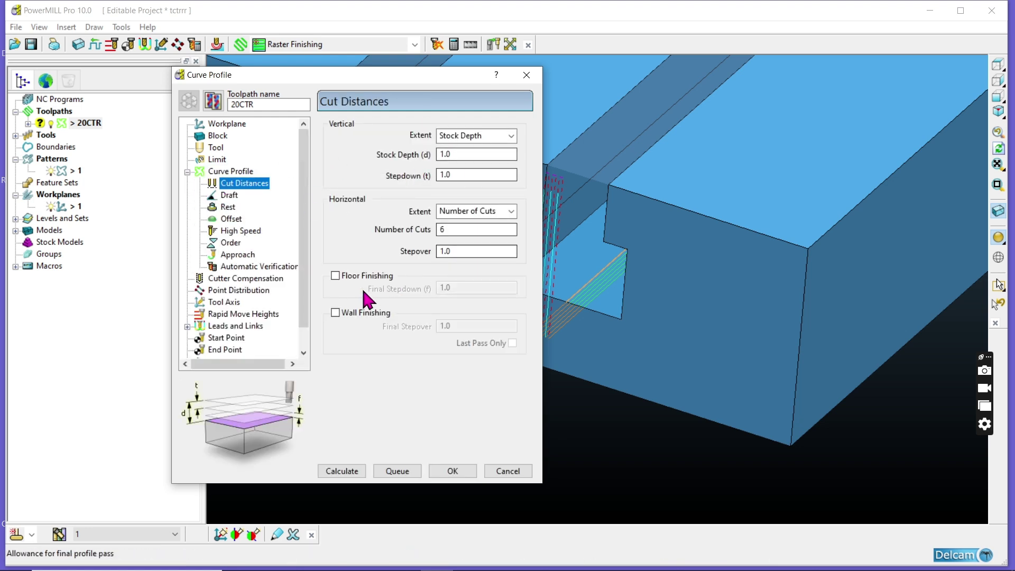
pyautogui.click(335, 313)
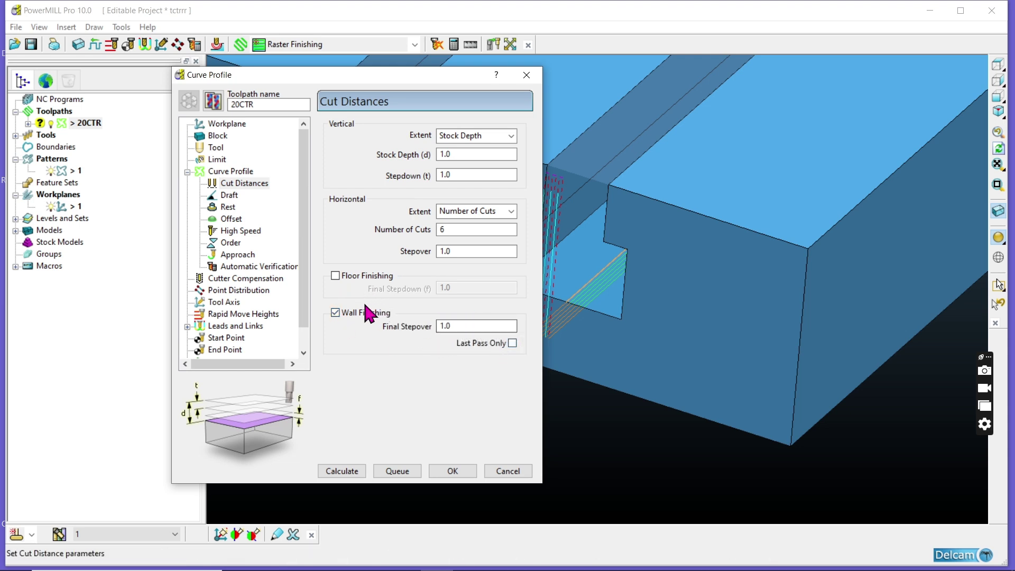
pyautogui.click(335, 276)
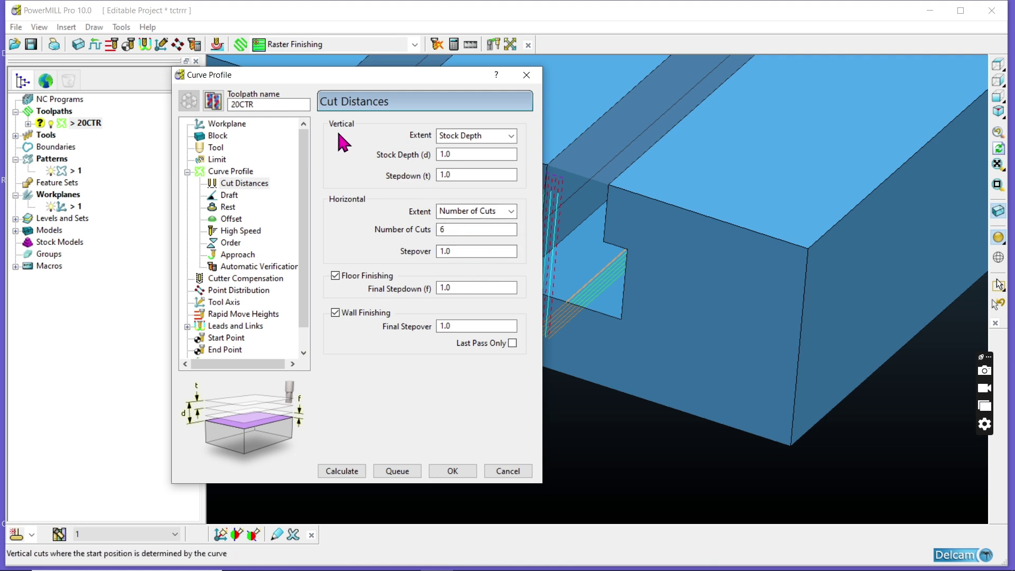
# Examine on which side of each T-slot the passes lie, viewing the block from both ends
pyautogui.scroll(-3, 671, 328)
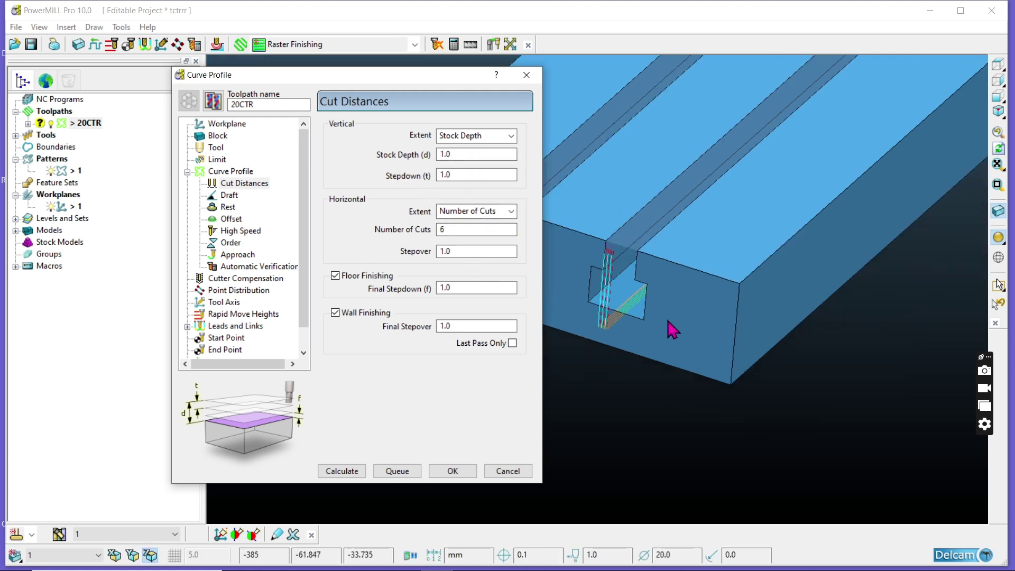
pyautogui.scroll(2, 607, 287)
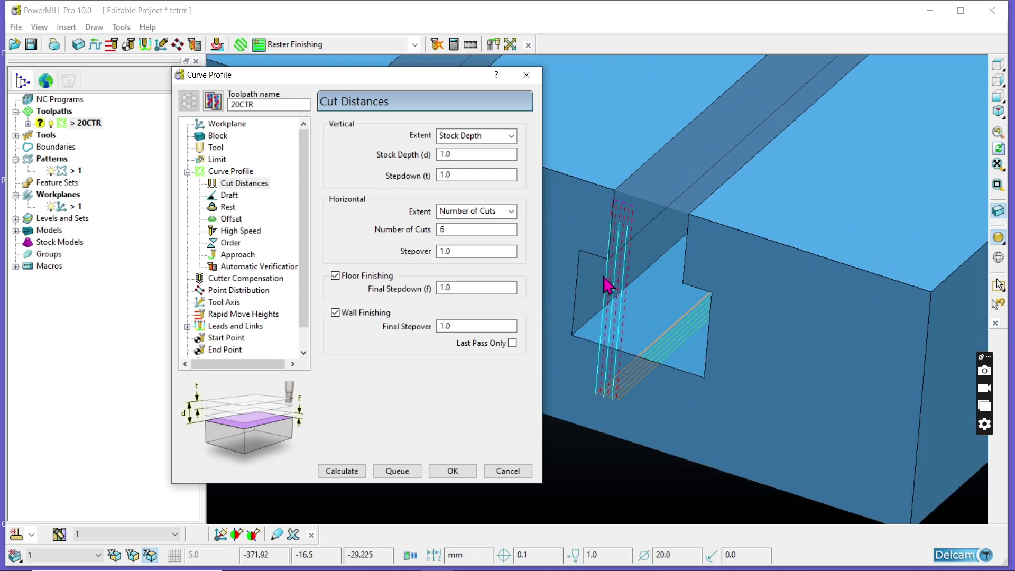
pyautogui.scroll(-2, 641, 251)
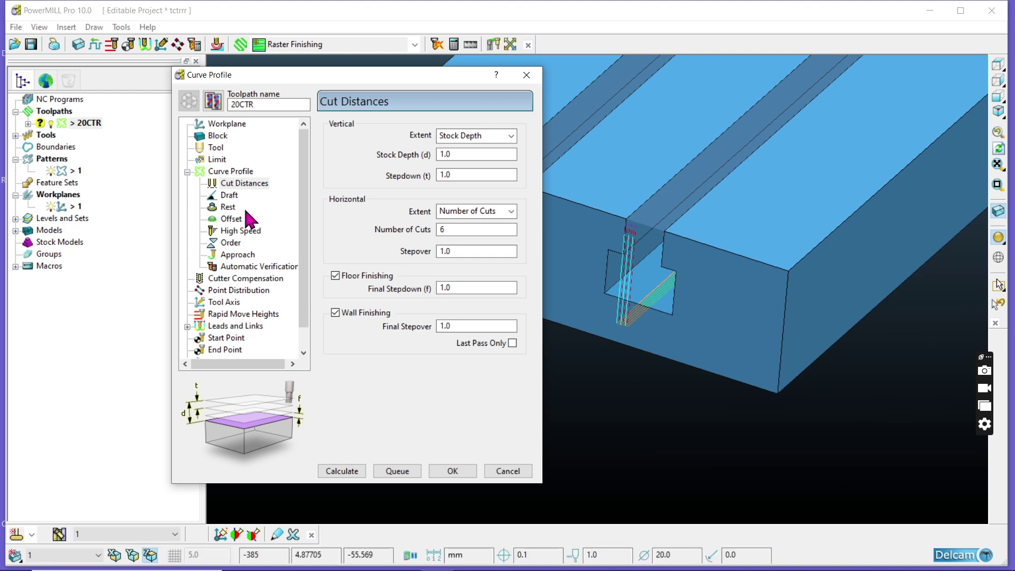
pyautogui.click(231, 197)
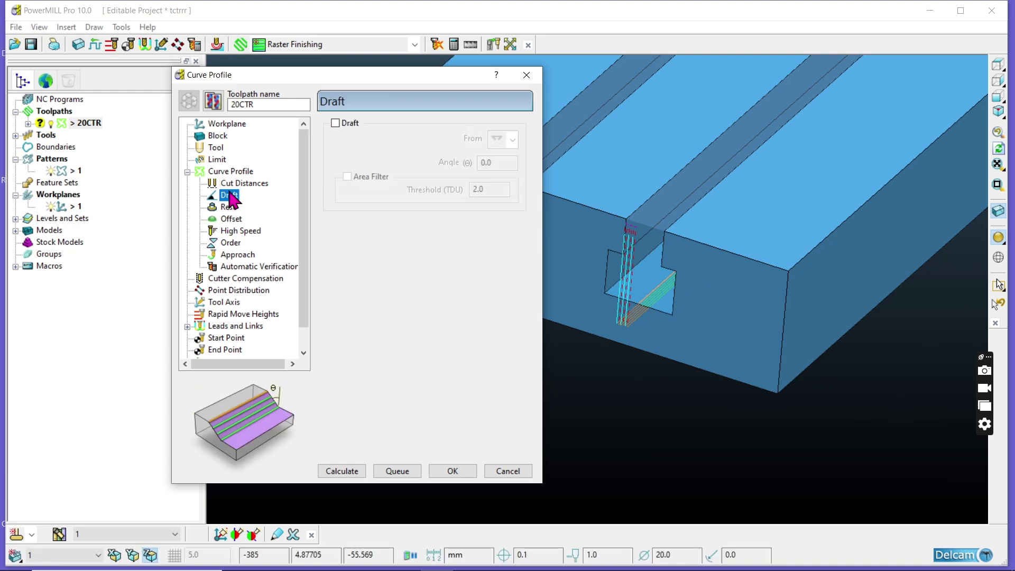
pyautogui.press('Up')
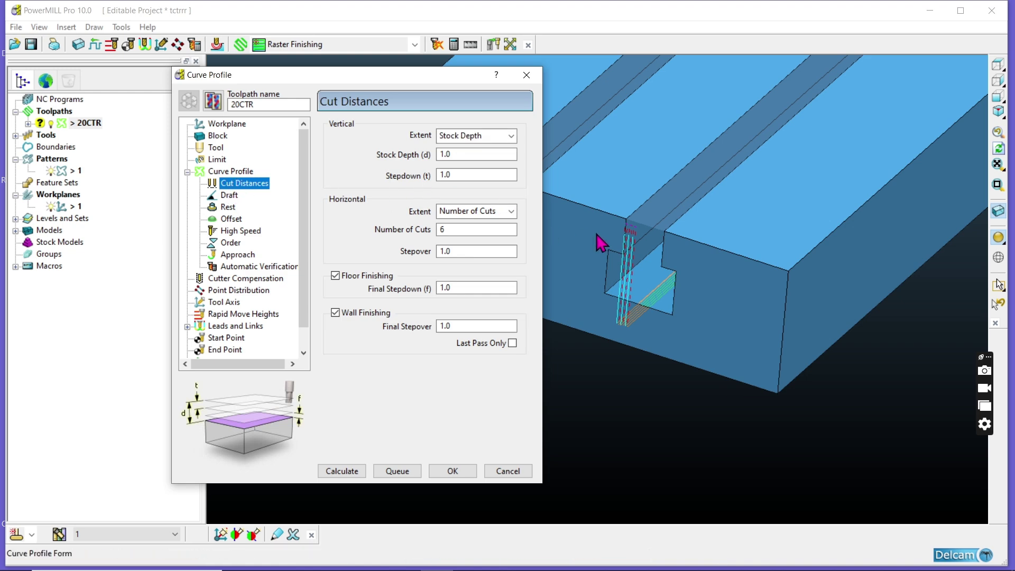
pyautogui.scroll(3, 709, 290)
pyautogui.scroll(-4, 697, 321)
pyautogui.moveTo(602, 287); pyautogui.dragTo(660, 339, button='middle')
pyautogui.scroll(-3, 625, 417)
pyautogui.scroll(-2, 625, 417)
pyautogui.moveTo(740, 360); pyautogui.dragTo(794, 315, button='middle')
pyautogui.scroll(4, 839, 198)
pyautogui.scroll(-3, 837, 205)
pyautogui.moveTo(834, 276); pyautogui.dragTo(925, 81, button='middle')
pyautogui.scroll(3, 859, 243)
pyautogui.scroll(2, 858, 241)
pyautogui.moveTo(826, 255); pyautogui.dragTo(830, 261, button='middle')
pyautogui.scroll(3, 881, 258)
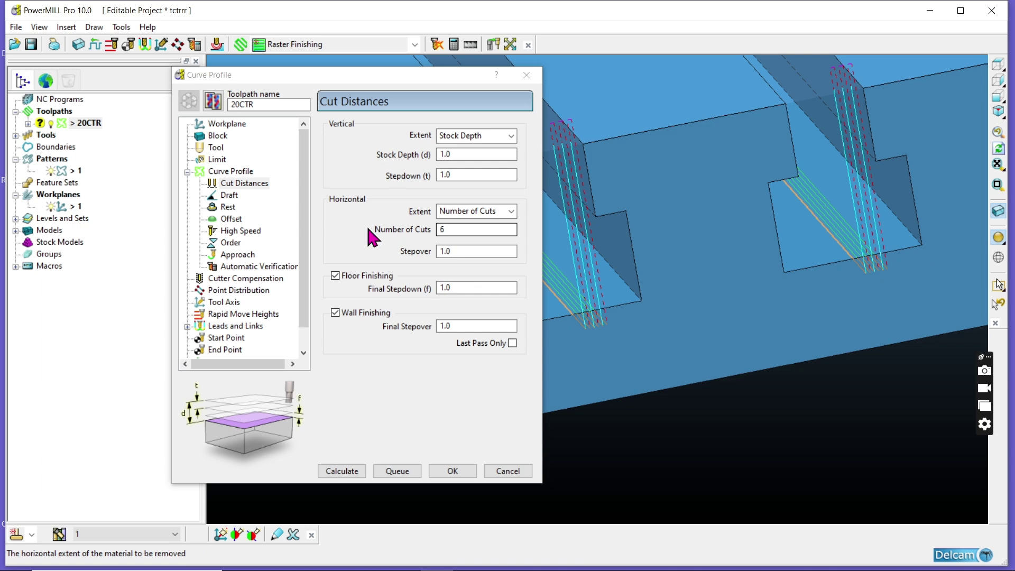
# Try to calculate the toolpath with the horizontal number of cuts set to -6
pyautogui.click(439, 229)
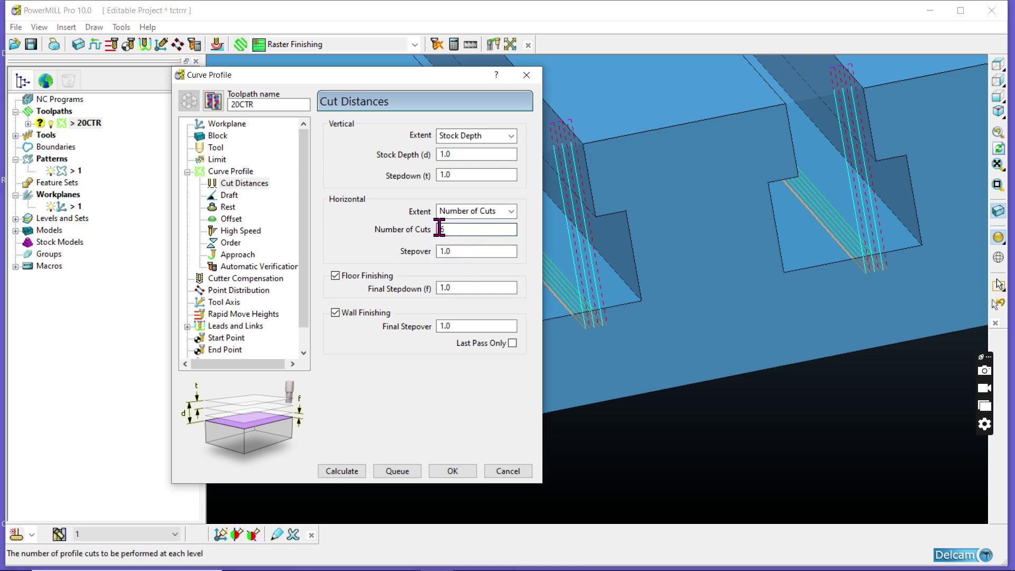
pyautogui.moveTo(503, 560)
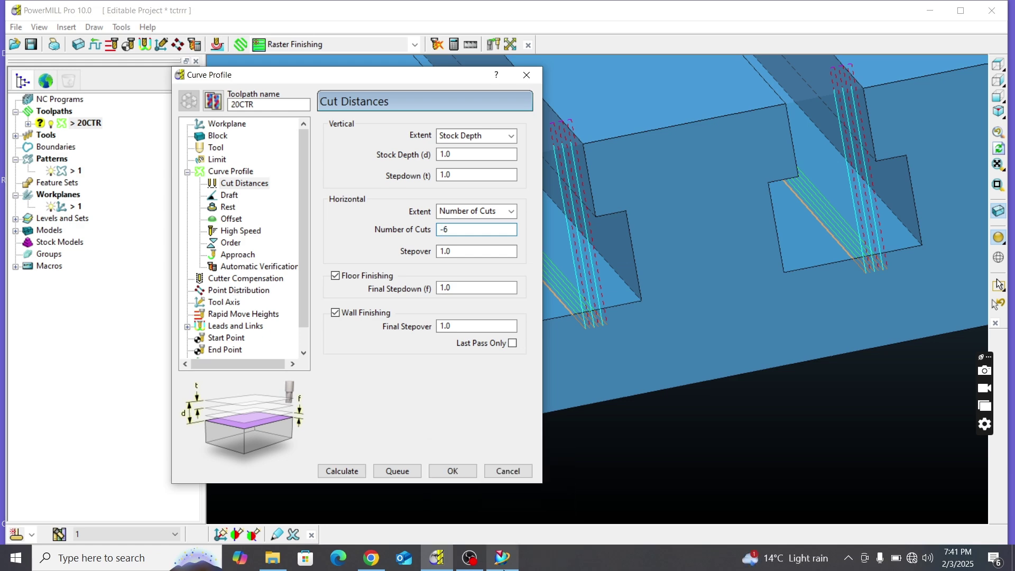
pyautogui.click(356, 472)
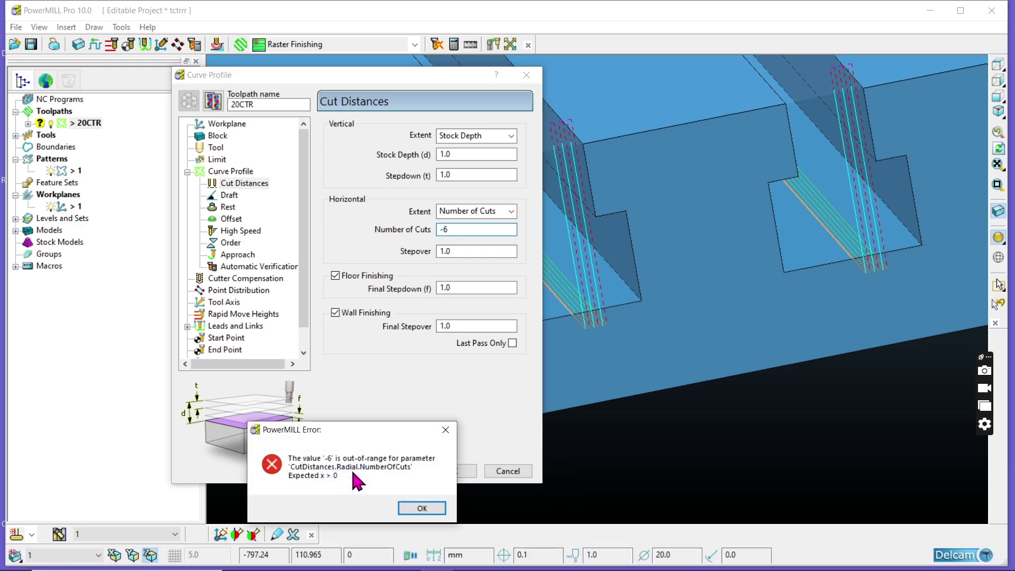
pyautogui.click(421, 508)
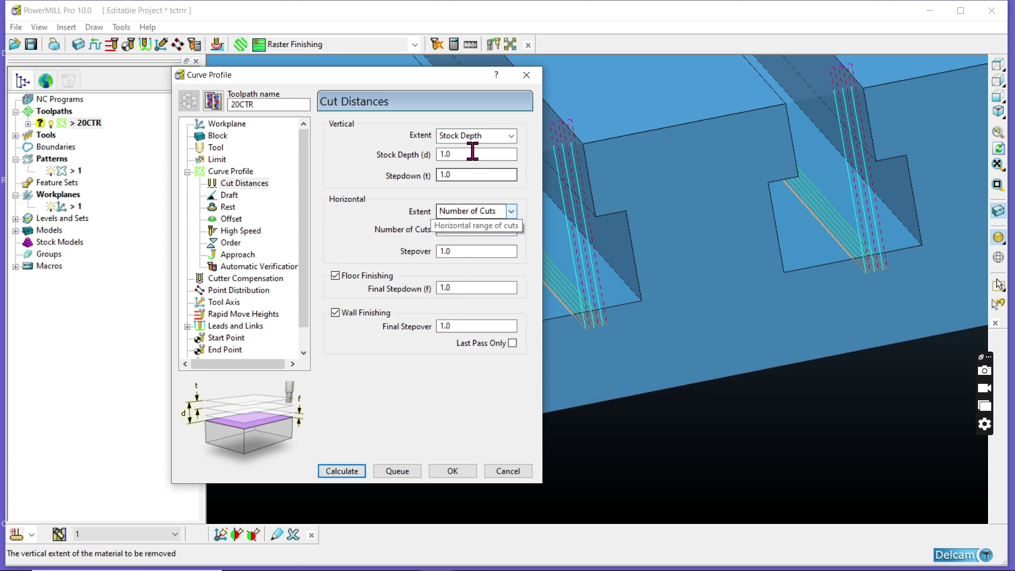
# Set the vertical extent to Number of Cuts and the horizontal extent to Stock Width, and recalculate the toolpath
pyautogui.click(473, 136)
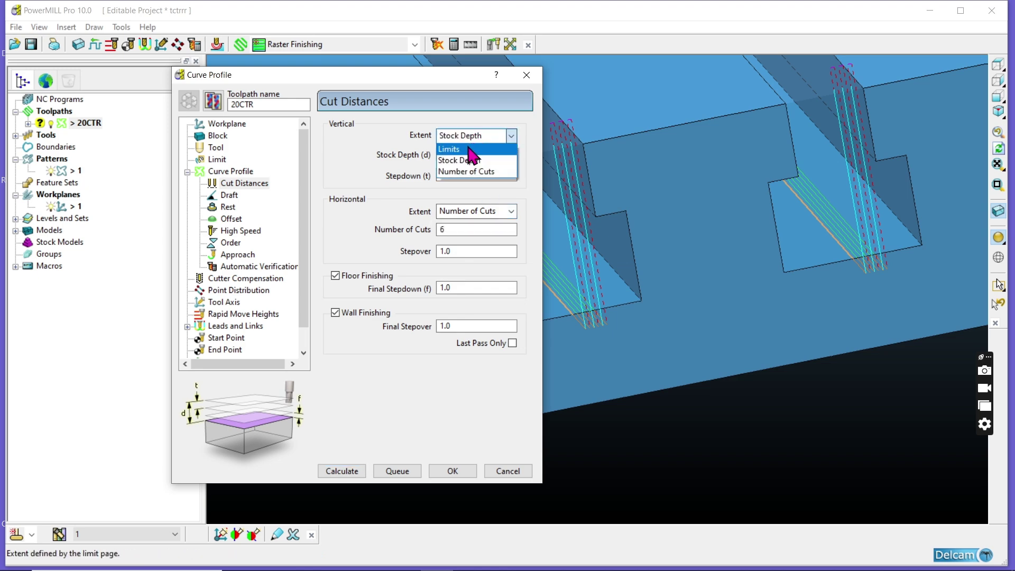
pyautogui.click(473, 171)
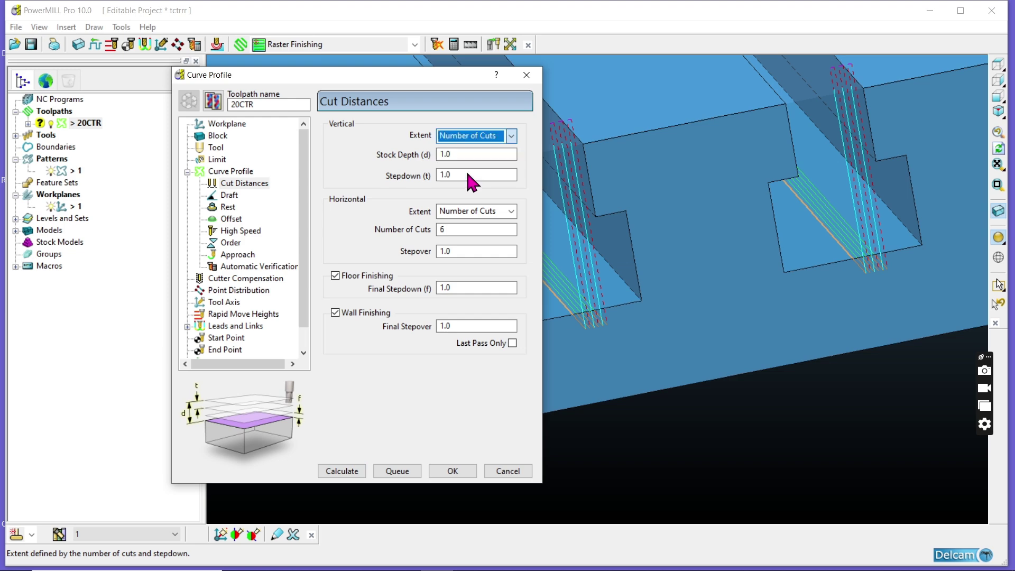
pyautogui.click(481, 210)
pyautogui.click(484, 207)
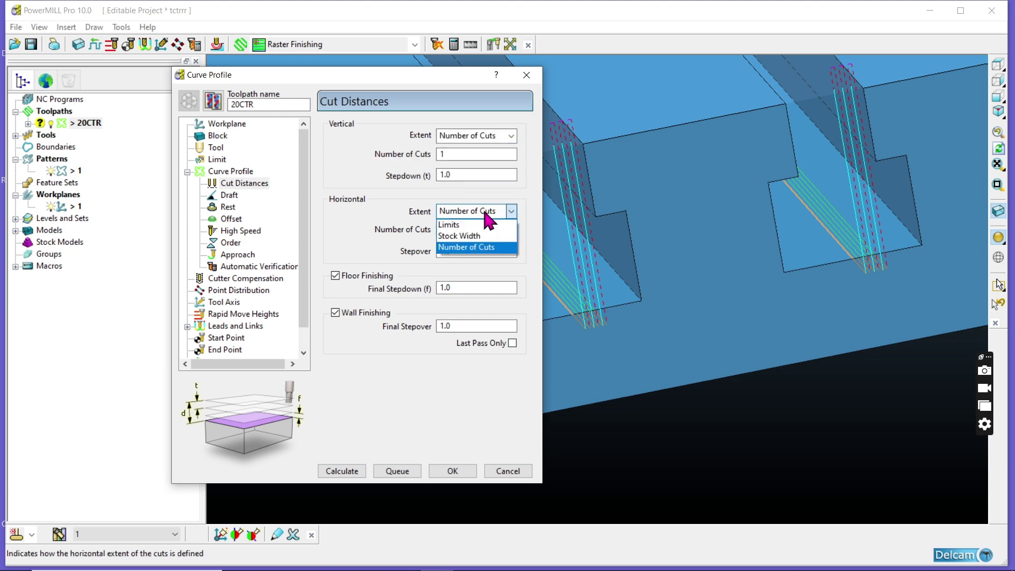
pyautogui.click(480, 236)
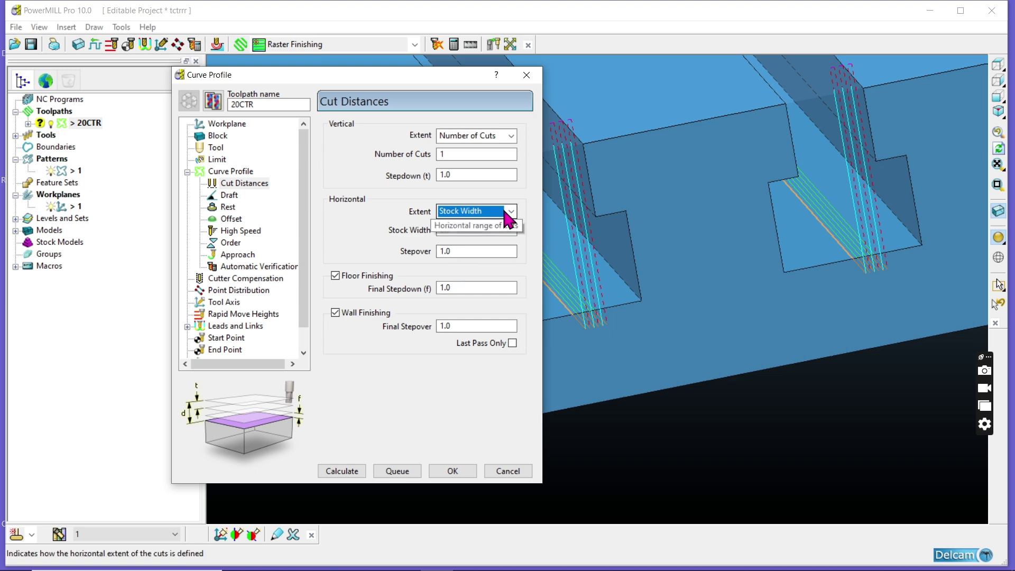
pyautogui.click(351, 472)
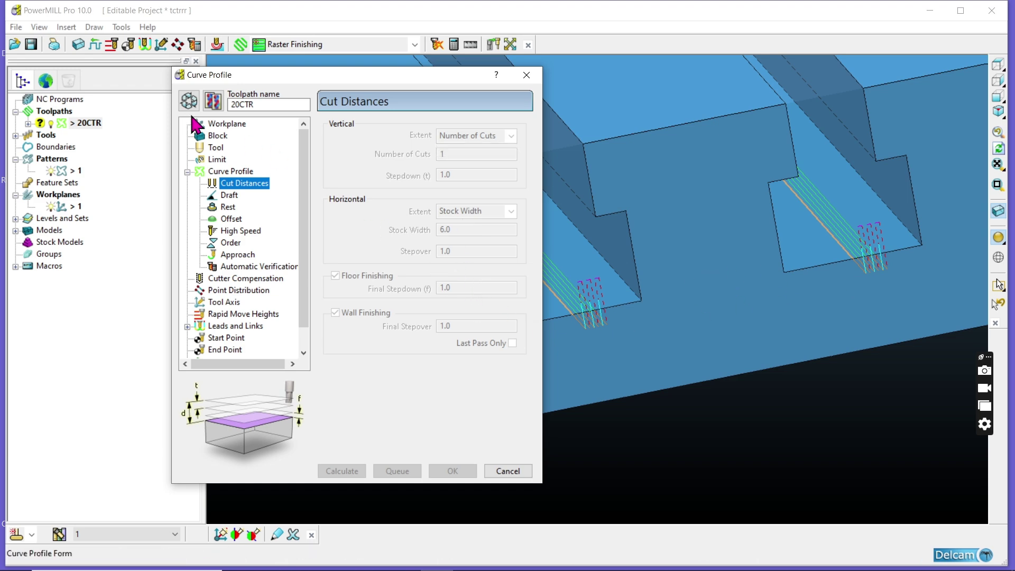
# Close the Curve Profile settings and create a 2D Curve Area Clearance toolpath
pyautogui.click(533, 75)
pyautogui.click(241, 45)
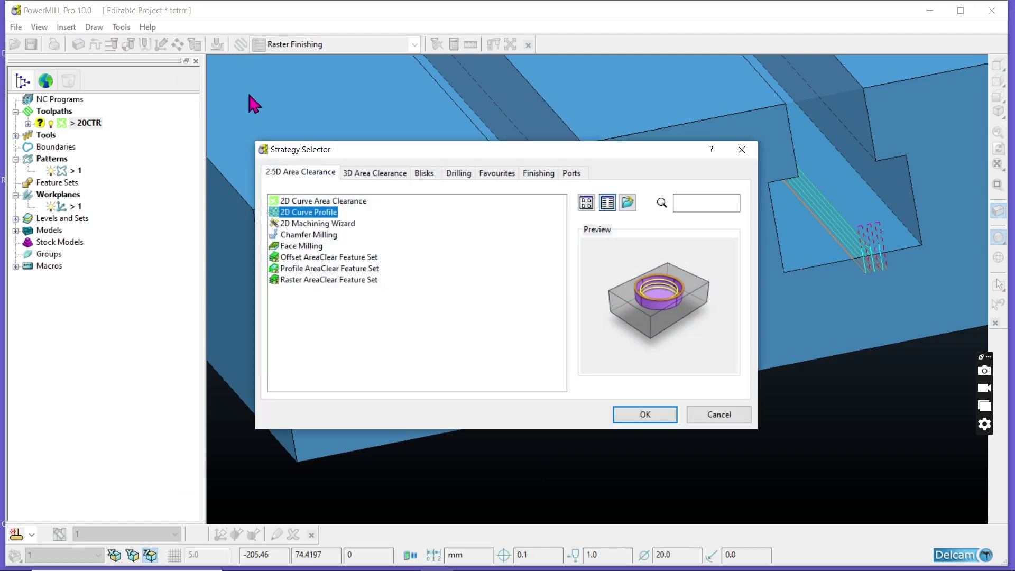
pyautogui.click(319, 201)
pyautogui.click(628, 416)
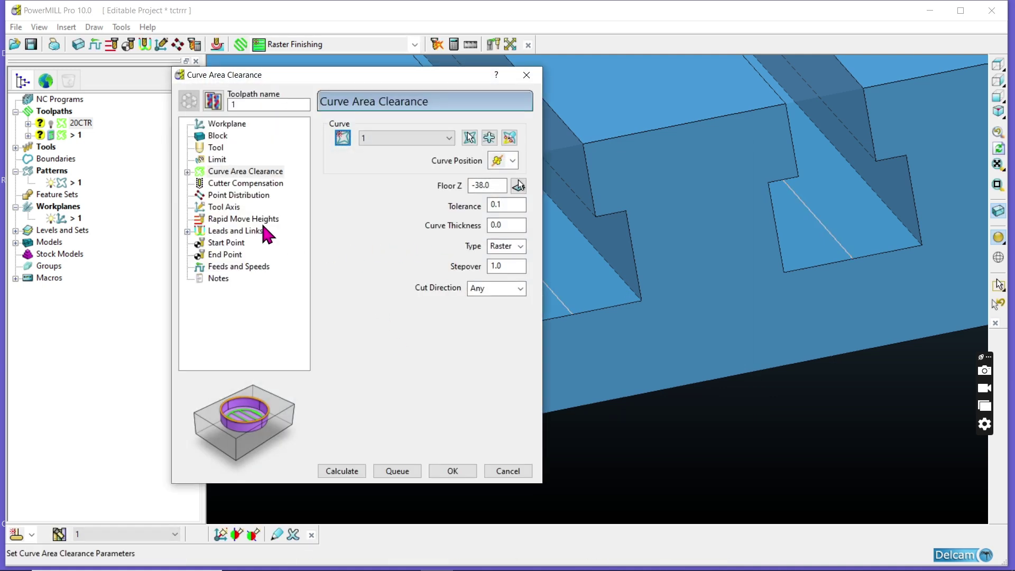
# Set the vertical extent in the Curve Area Clearance cut distances to Stock Depth
pyautogui.click(187, 172)
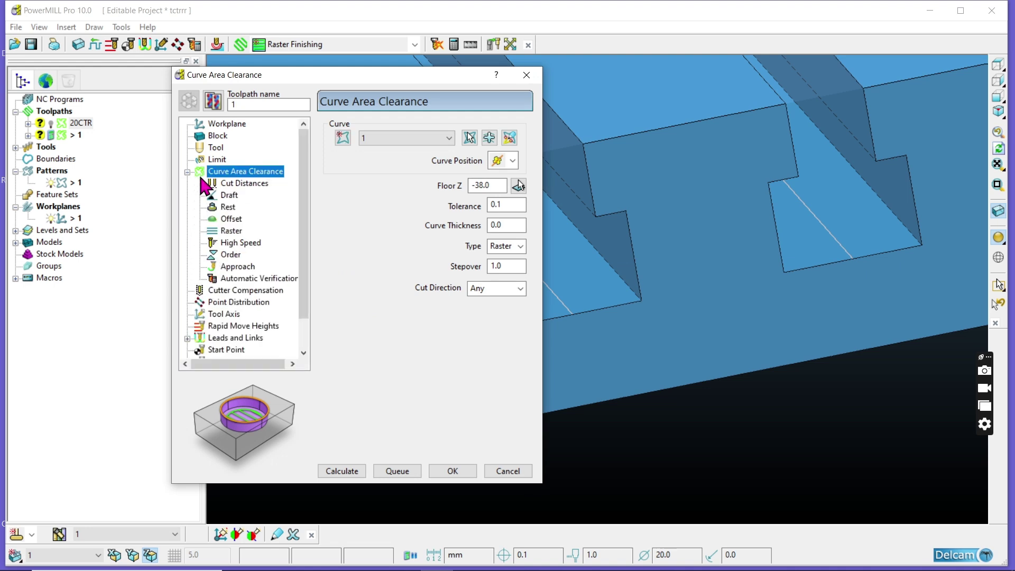
pyautogui.click(233, 184)
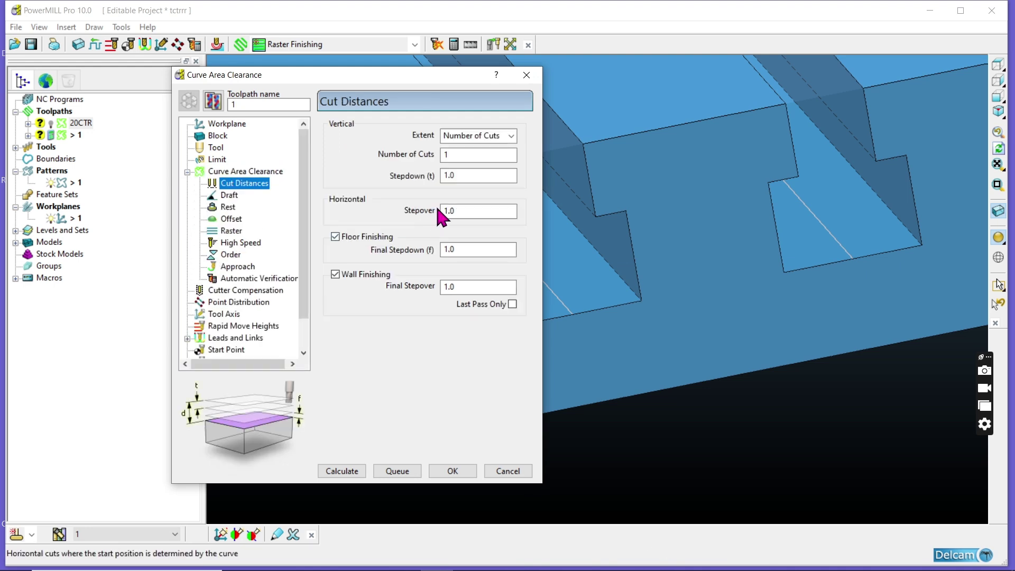
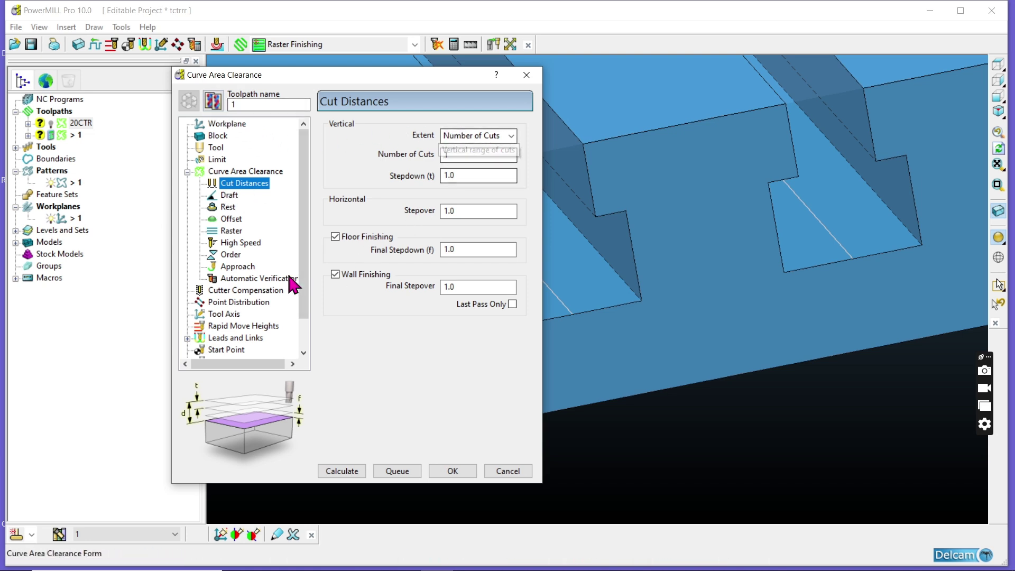
pyautogui.click(511, 137)
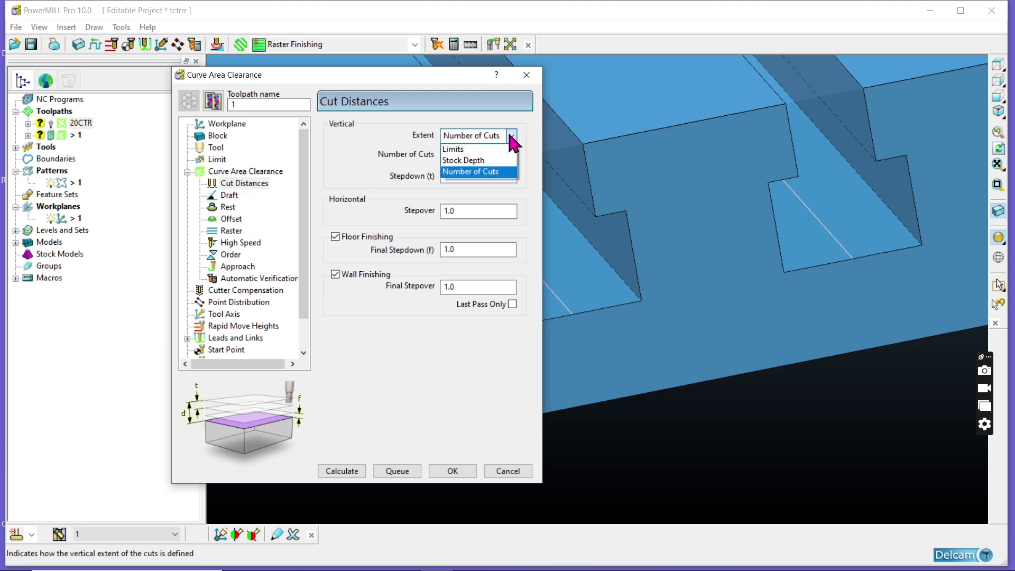
pyautogui.click(479, 161)
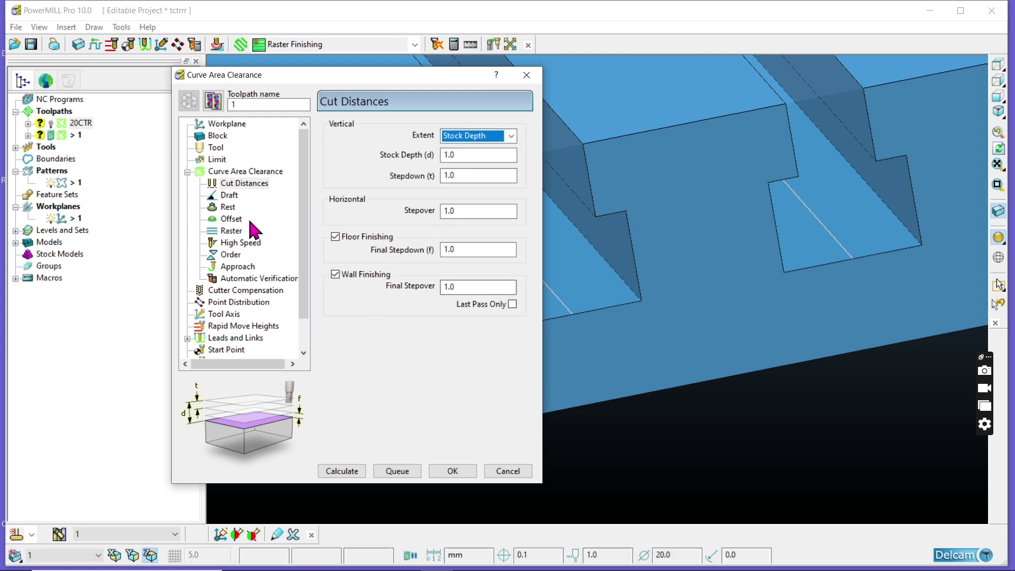
# Try to calculate the Curve Area Clearance toolpath with the Raster type
pyautogui.click(227, 171)
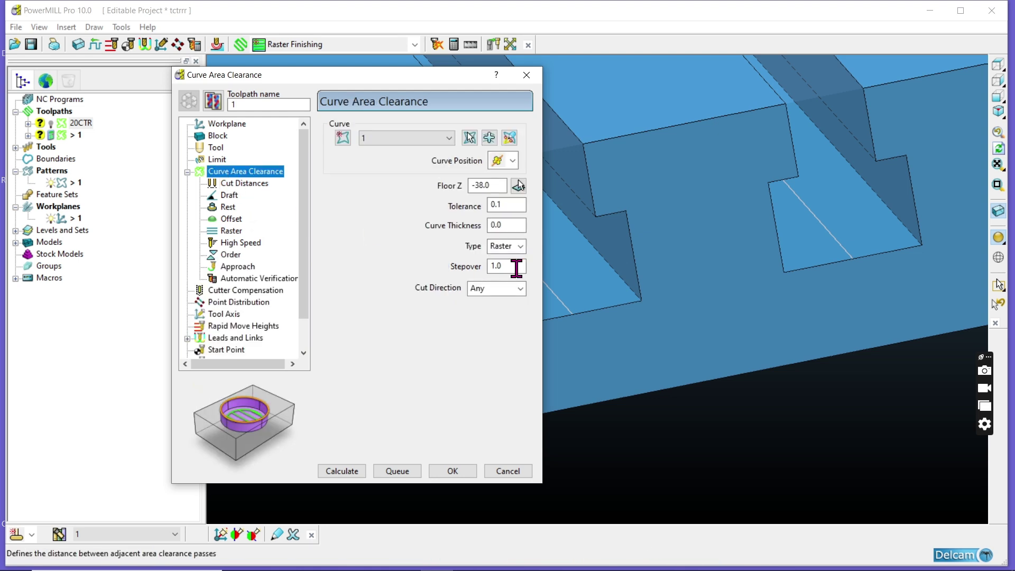
pyautogui.click(515, 266)
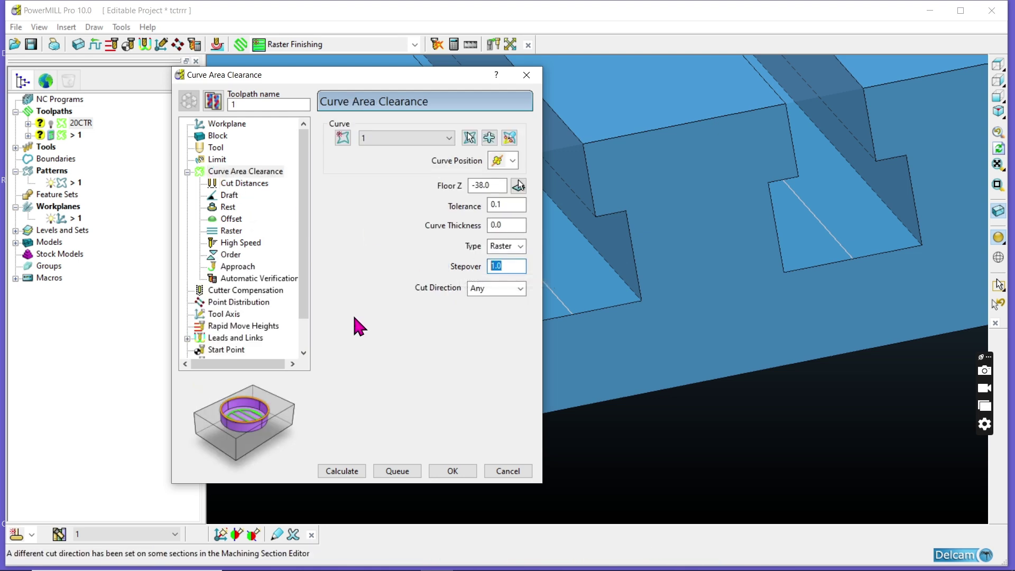
pyautogui.click(517, 246)
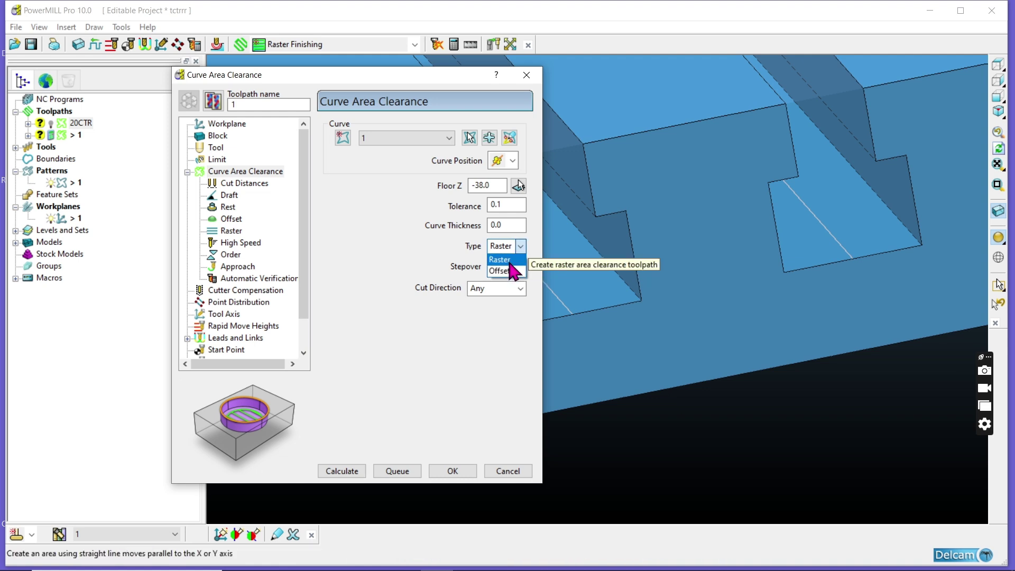
pyautogui.click(516, 259)
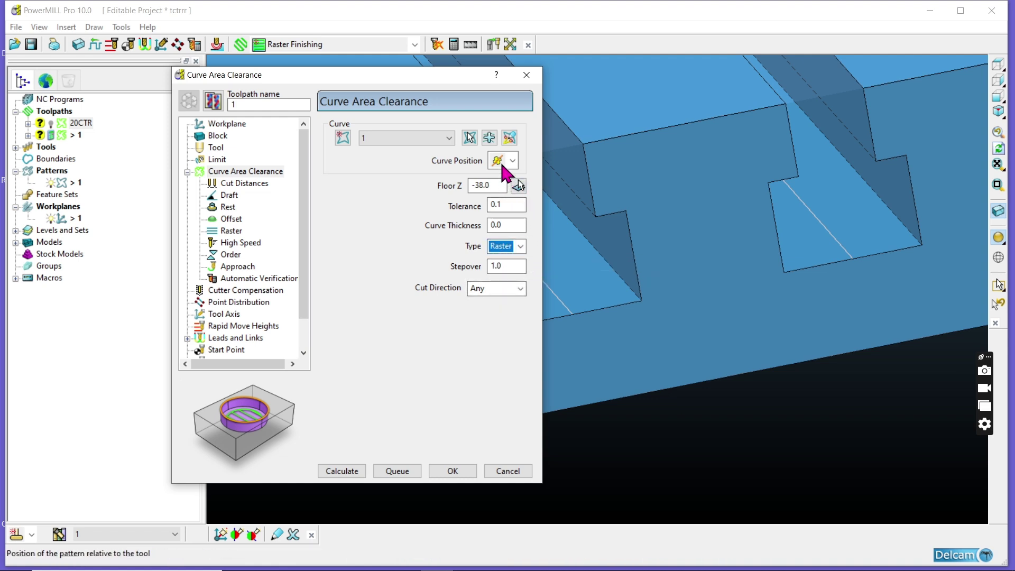
pyautogui.click(512, 162)
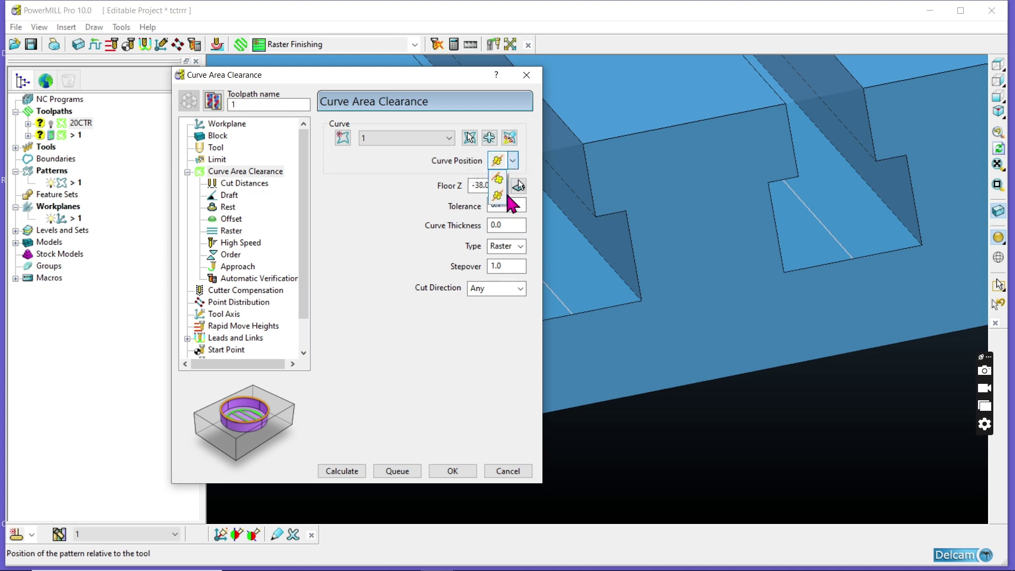
pyautogui.click(509, 139)
pyautogui.click(508, 138)
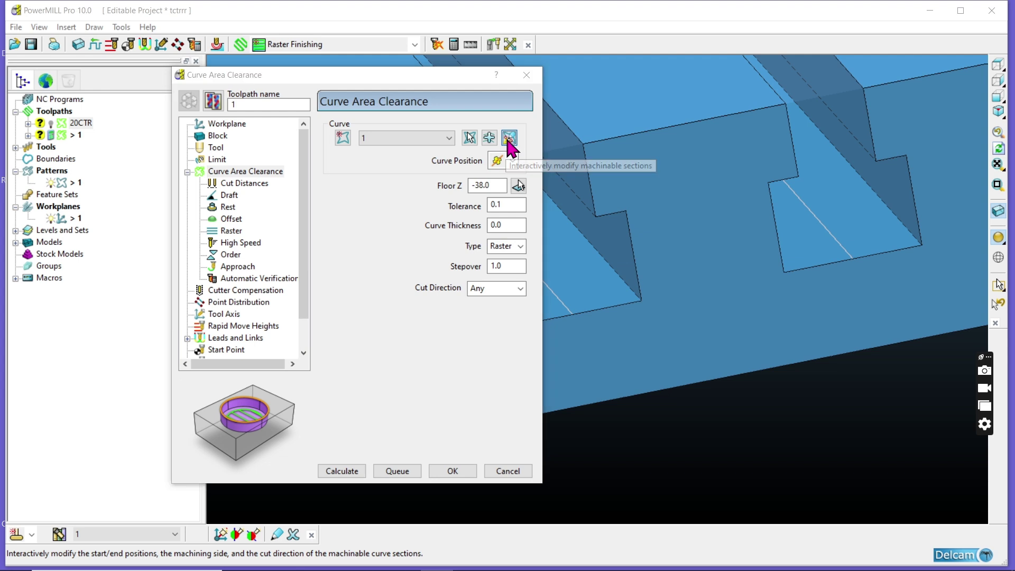
pyautogui.click(597, 175)
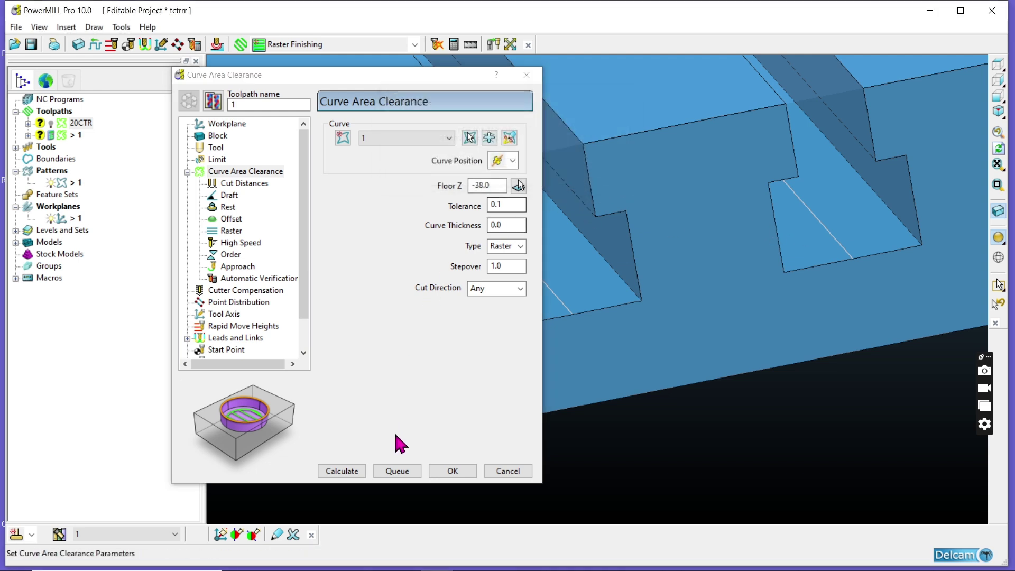
pyautogui.click(341, 471)
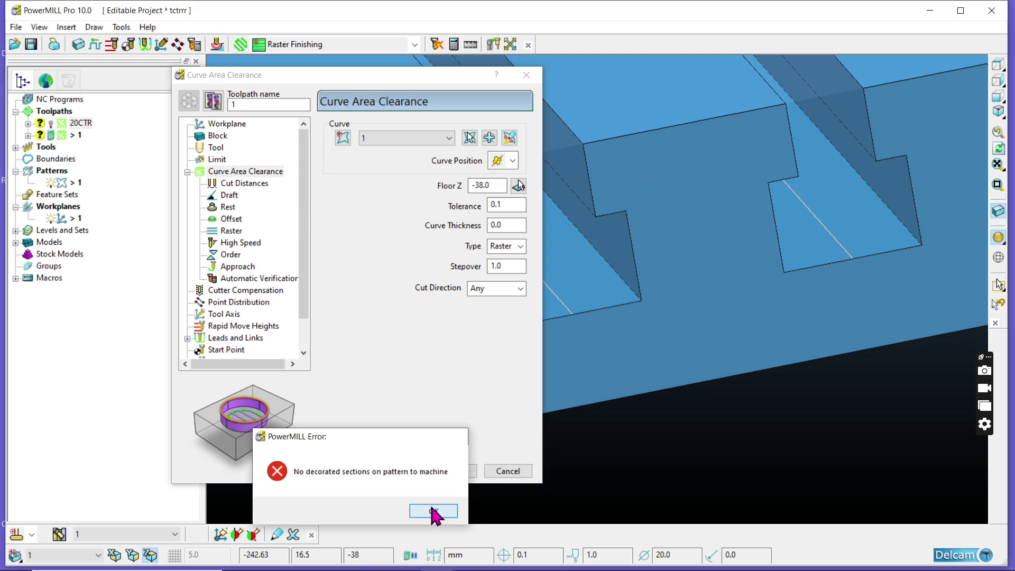
pyautogui.click(446, 506)
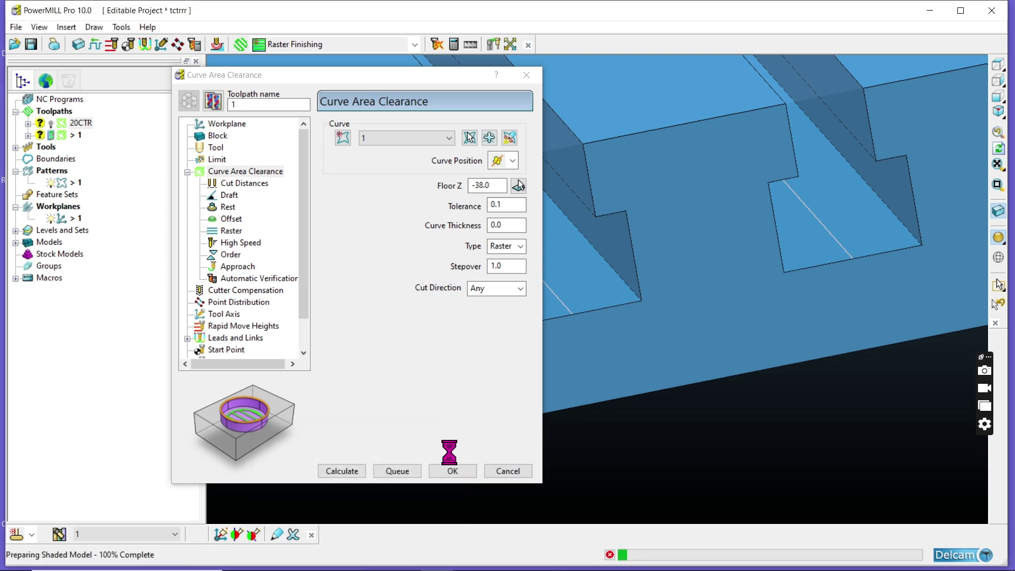
# Close the Curve Area Clearance settings and delete that toolpath from the project
pyautogui.click(528, 76)
pyautogui.click(67, 123)
pyautogui.rightClick(67, 123)
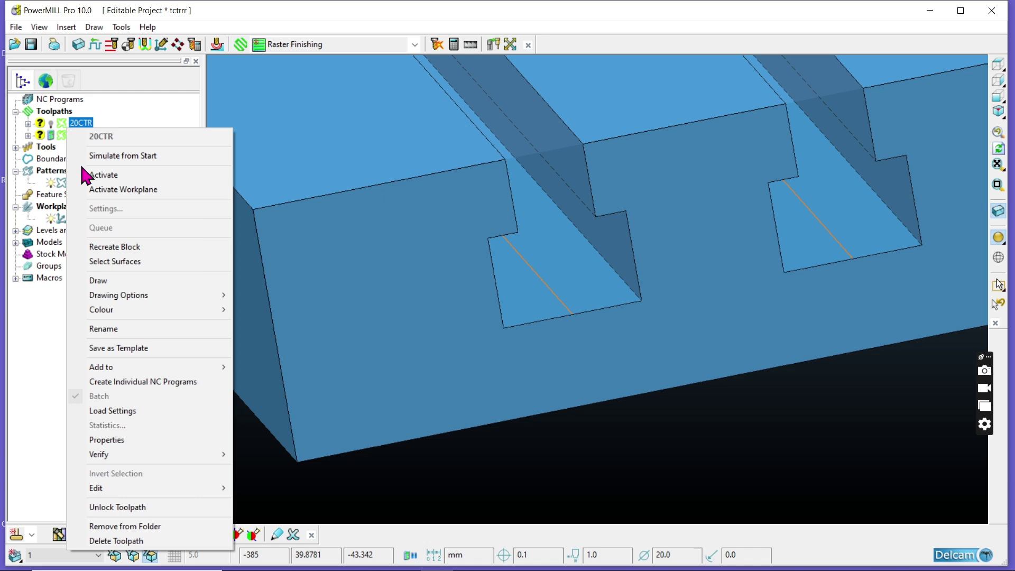
pyautogui.rightClick(57, 136)
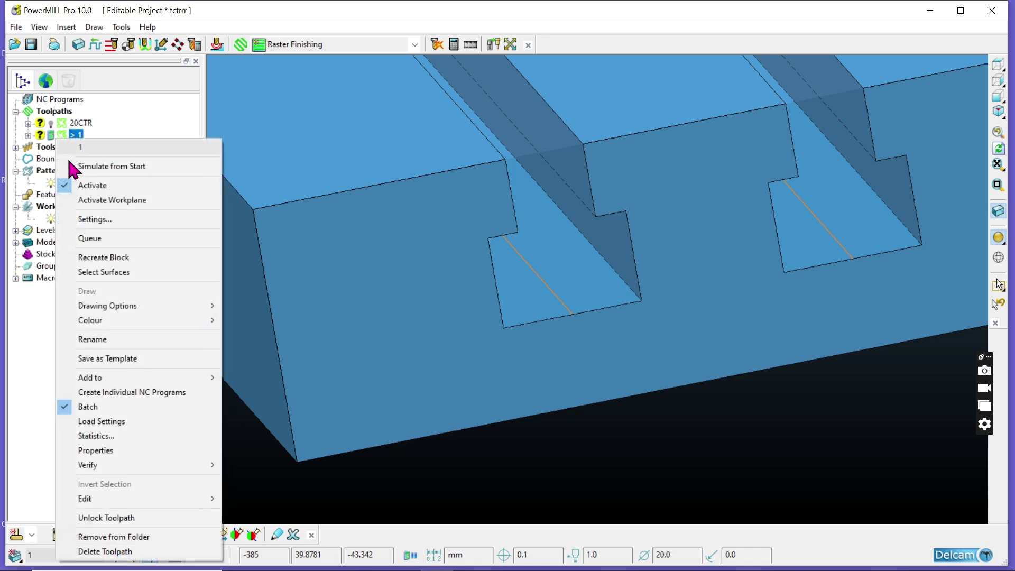
pyautogui.click(109, 551)
# Examine the two T-slots and their floor pattern lines from the block's end, together with the tool's position
pyautogui.scroll(-4, 424, 345)
pyautogui.moveTo(597, 290); pyautogui.dragTo(626, 304, button='middle')
pyautogui.scroll(-3, 498, 394)
pyautogui.scroll(4, 528, 331)
pyautogui.scroll(-4, 528, 331)
pyautogui.moveTo(534, 391); pyautogui.dragTo(443, 313, button='middle')
pyautogui.scroll(4, 531, 394)
pyautogui.scroll(-4, 530, 394)
pyautogui.moveTo(530, 394); pyautogui.dragTo(494, 356, button='middle')
pyautogui.scroll(4, 389, 311)
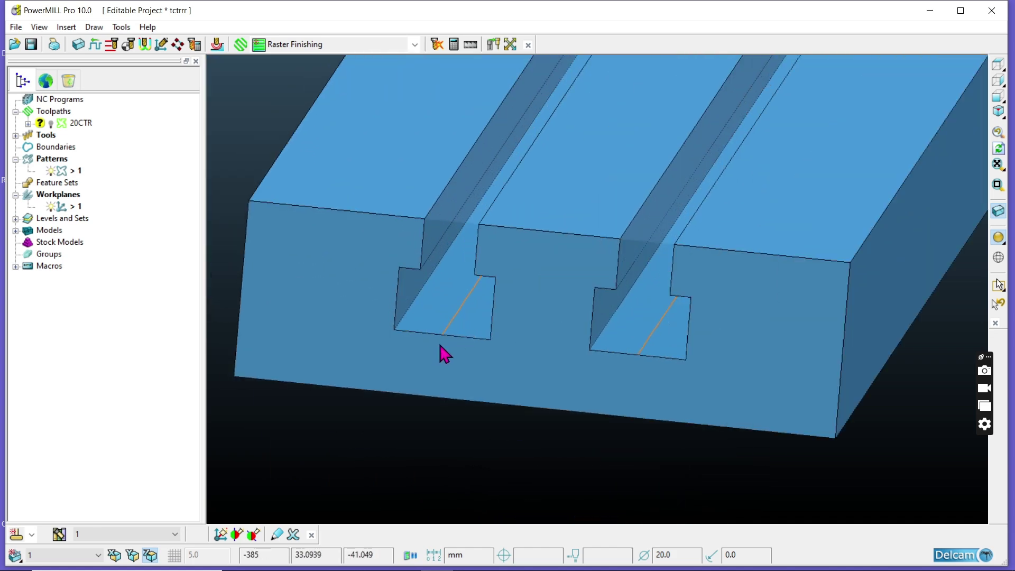
pyautogui.scroll(-4, 442, 346)
pyautogui.scroll(4, 440, 354)
pyautogui.scroll(-4, 445, 402)
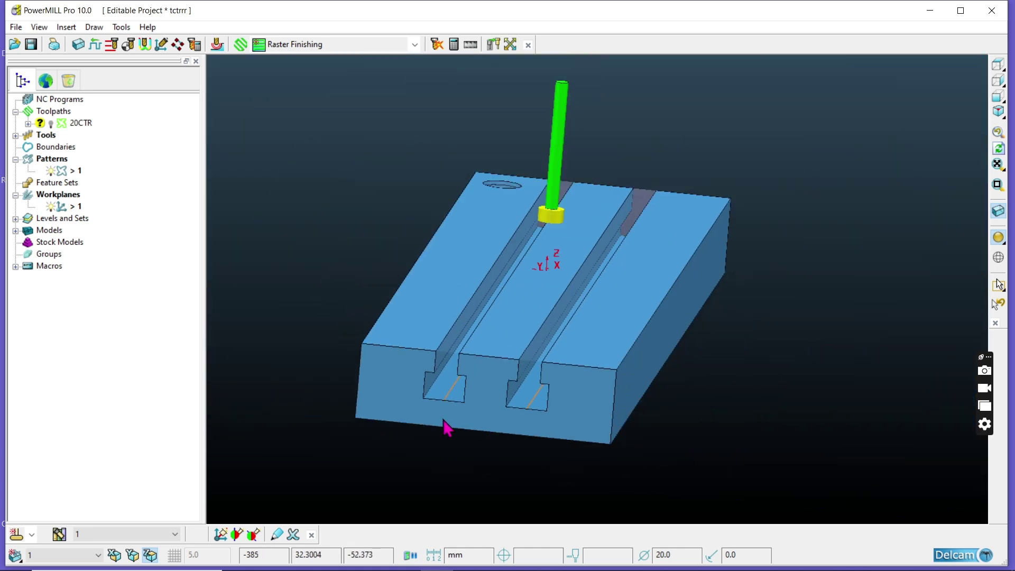
pyautogui.scroll(-4, 455, 412)
pyautogui.moveTo(476, 367); pyautogui.dragTo(521, 374, button='middle')
pyautogui.scroll(5, 465, 399)
pyautogui.scroll(-3, 522, 390)
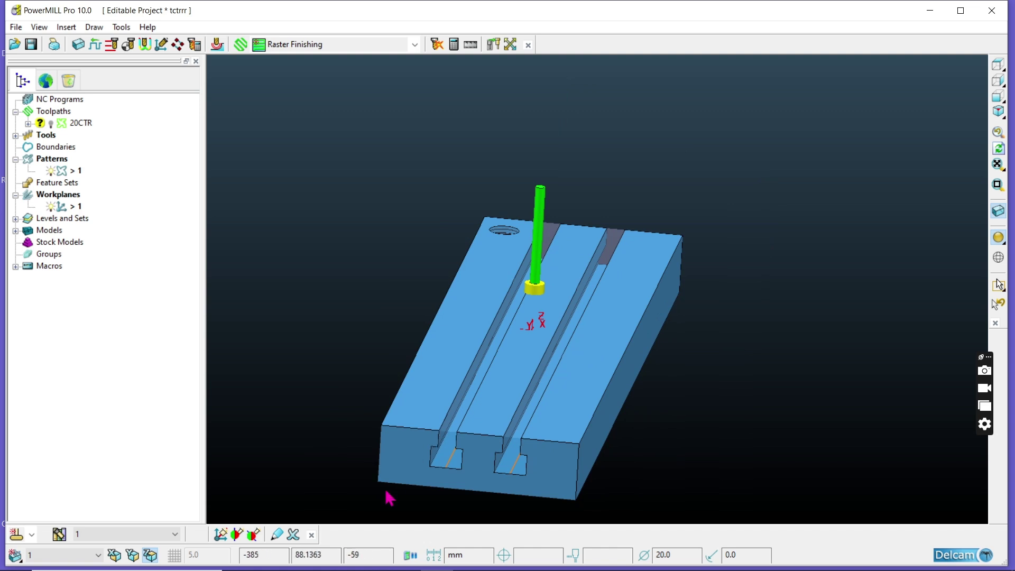
# Create a Pattern Finishing toolpath and close its settings without calculating it
pyautogui.click(241, 45)
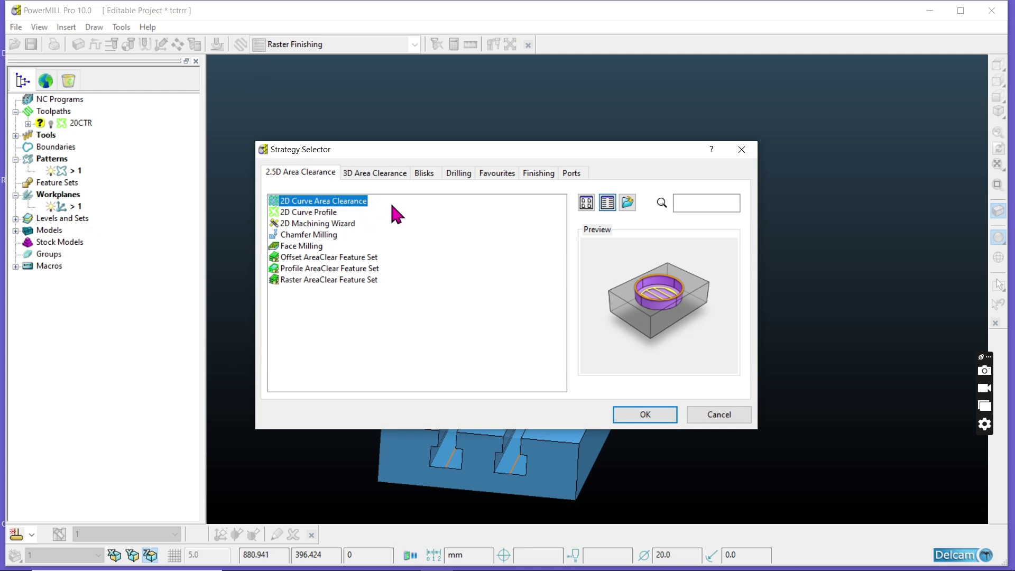
pyautogui.click(535, 174)
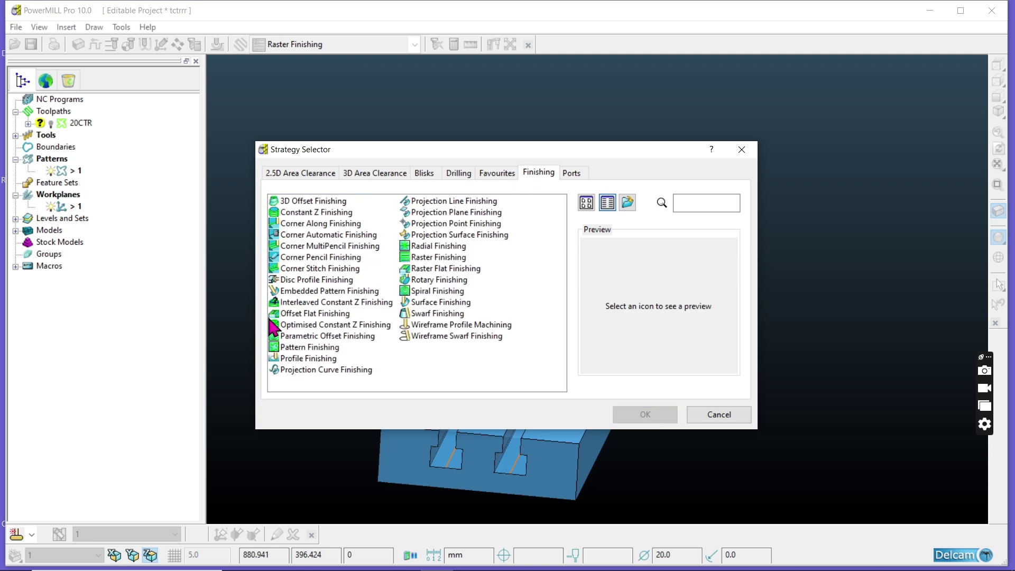
pyautogui.click(311, 349)
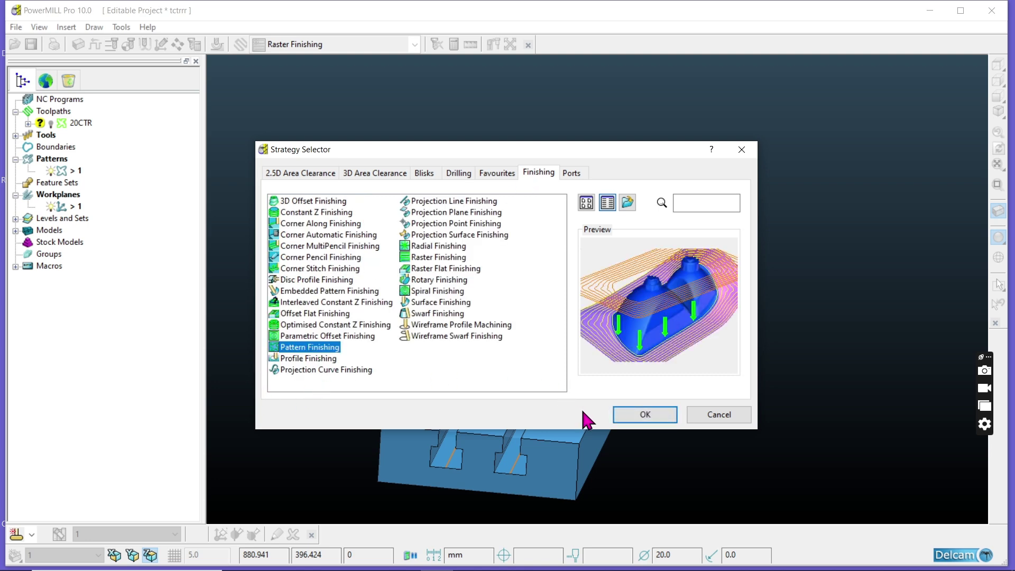
pyautogui.click(645, 415)
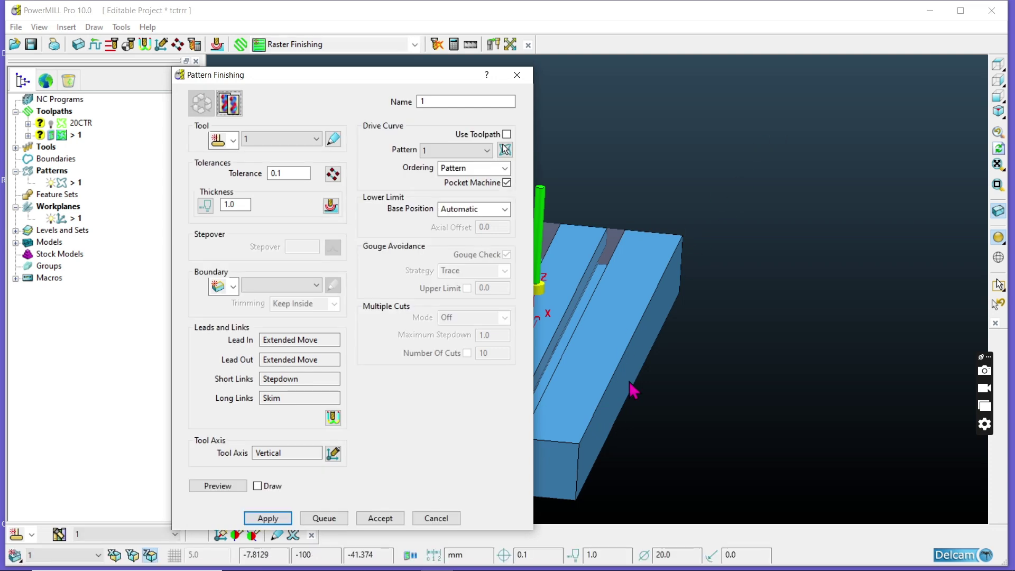
pyautogui.scroll(-4, 719, 390)
pyautogui.scroll(5, 564, 447)
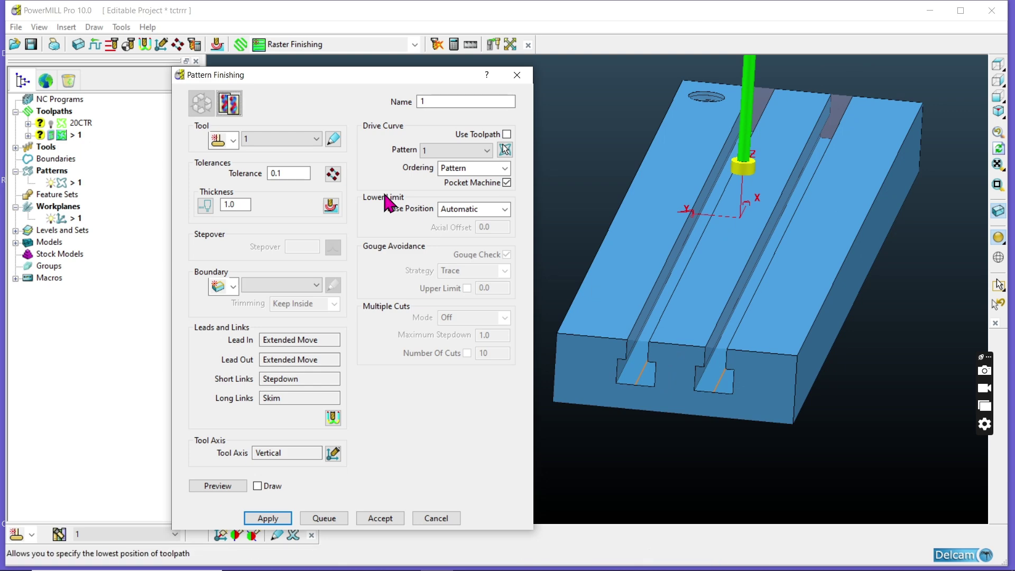
pyautogui.click(517, 75)
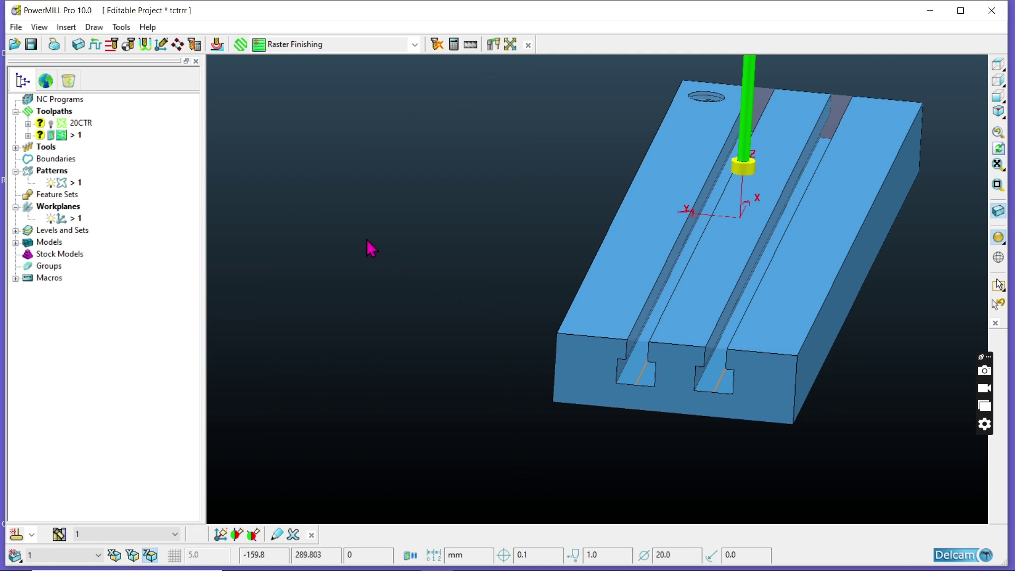
# Examine the inner walls of the round hole at the block's far corner
pyautogui.scroll(-2, 304, 274)
pyautogui.moveTo(672, 275); pyautogui.dragTo(574, 384, button='middle')
pyautogui.scroll(-3, 535, 365)
pyautogui.scroll(4, 628, 199)
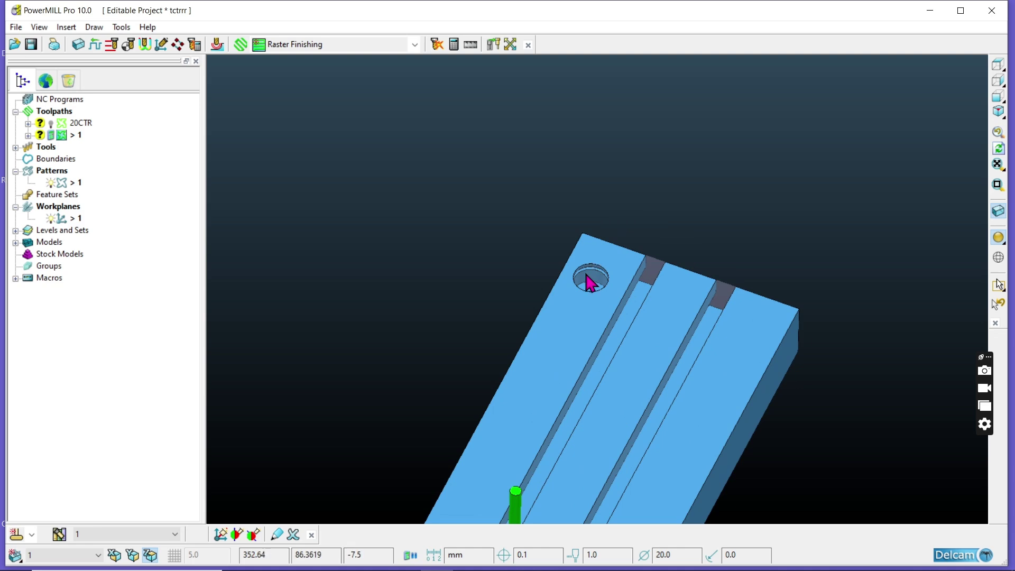
pyautogui.scroll(5, 587, 277)
pyautogui.scroll(3, 586, 251)
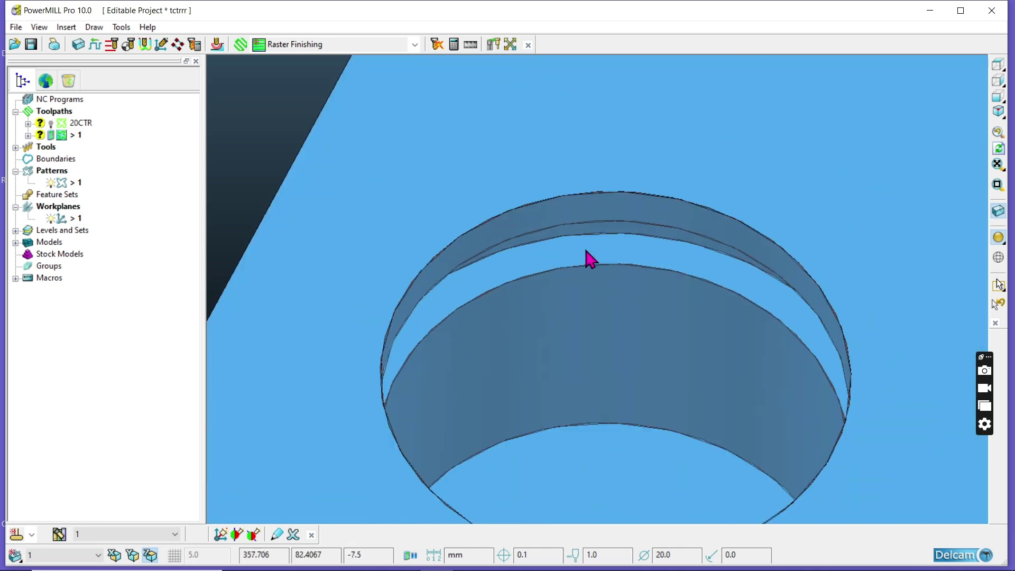
pyautogui.scroll(-6, 548, 287)
pyautogui.moveTo(544, 290)
pyautogui.mouseDown(button='middle')
pyautogui.moveTo(553, 353)
pyautogui.moveTo(587, 363)
pyautogui.moveTo(560, 287)
pyautogui.mouseUp(button='middle')
pyautogui.scroll(-4, 587, 324)
pyautogui.scroll(5, 626, 311)
pyautogui.scroll(-7, 626, 311)
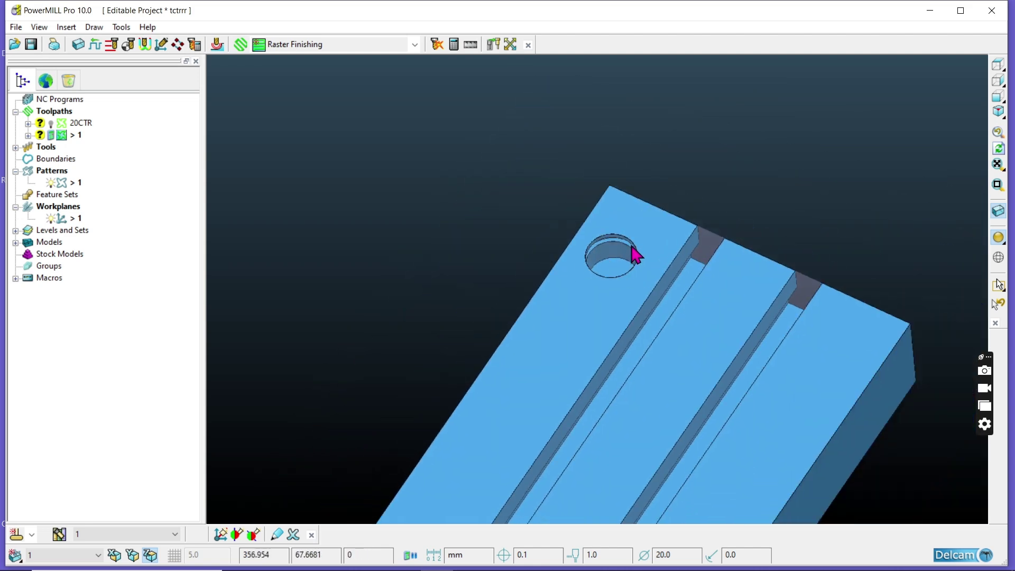
pyautogui.scroll(2, 660, 229)
pyautogui.scroll(-7, 671, 229)
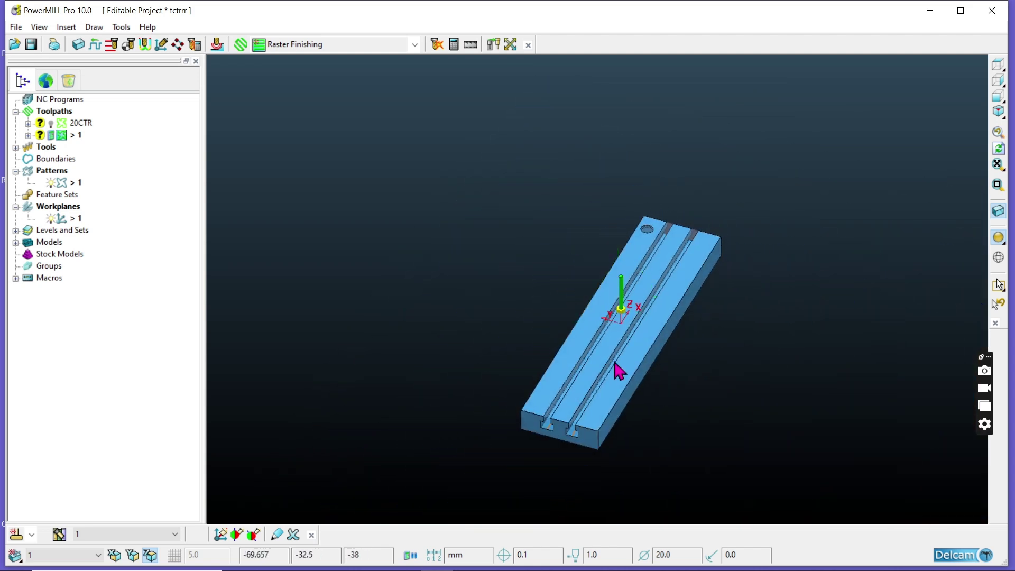
# Compare the T-slot profile at the block's near end with the inner walls of the round corner hole
pyautogui.scroll(6, 553, 463)
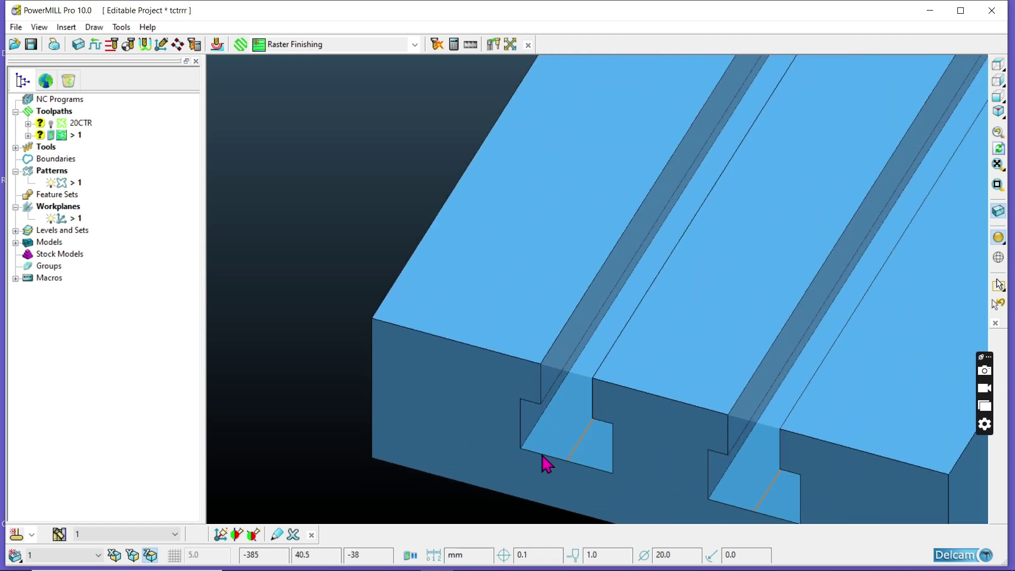
pyautogui.scroll(-5, 431, 392)
pyautogui.moveTo(702, 369); pyautogui.dragTo(492, 463, button='middle')
pyautogui.scroll(-4, 492, 460)
pyautogui.moveTo(630, 269); pyautogui.dragTo(589, 332, button='middle')
pyautogui.scroll(6, 581, 240)
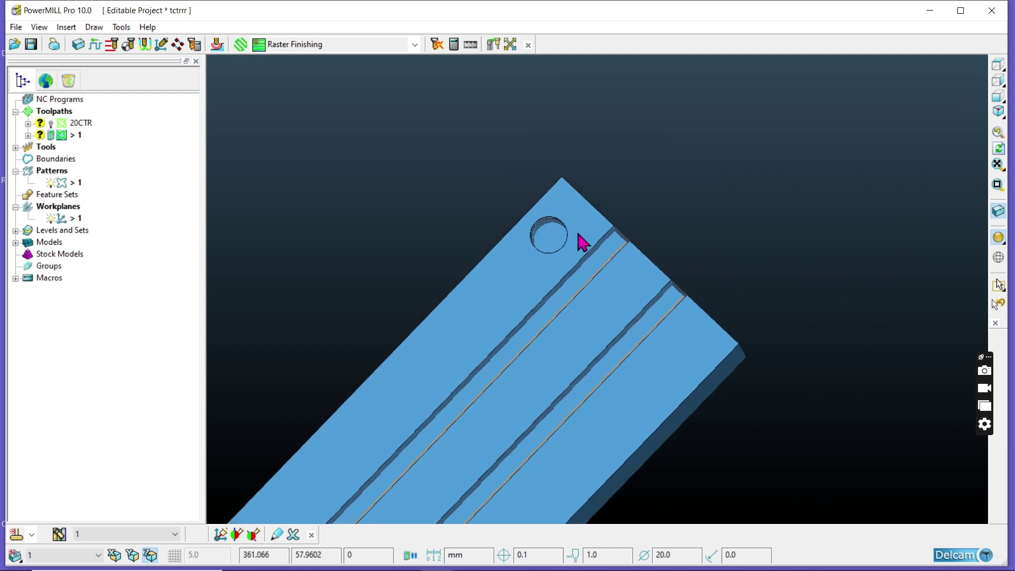
pyautogui.scroll(-3, 603, 214)
pyautogui.scroll(3, 566, 217)
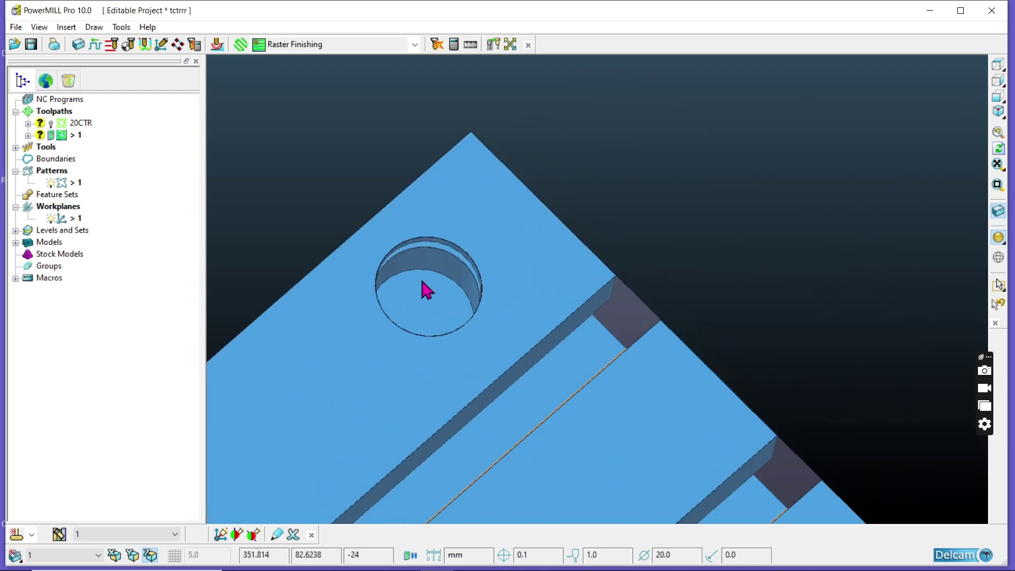
pyautogui.scroll(3, 429, 288)
pyautogui.scroll(3, 505, 222)
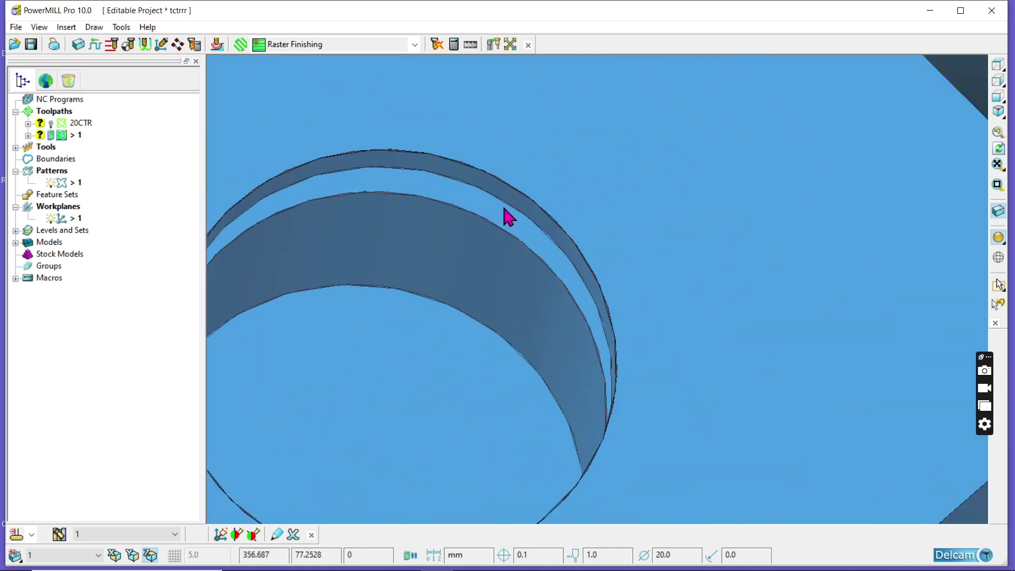
# Create a new pattern from the model edges of the ring-shaped ledge inside the round corner hole
pyautogui.scroll(-5, 513, 233)
pyautogui.scroll(-1, 784, 327)
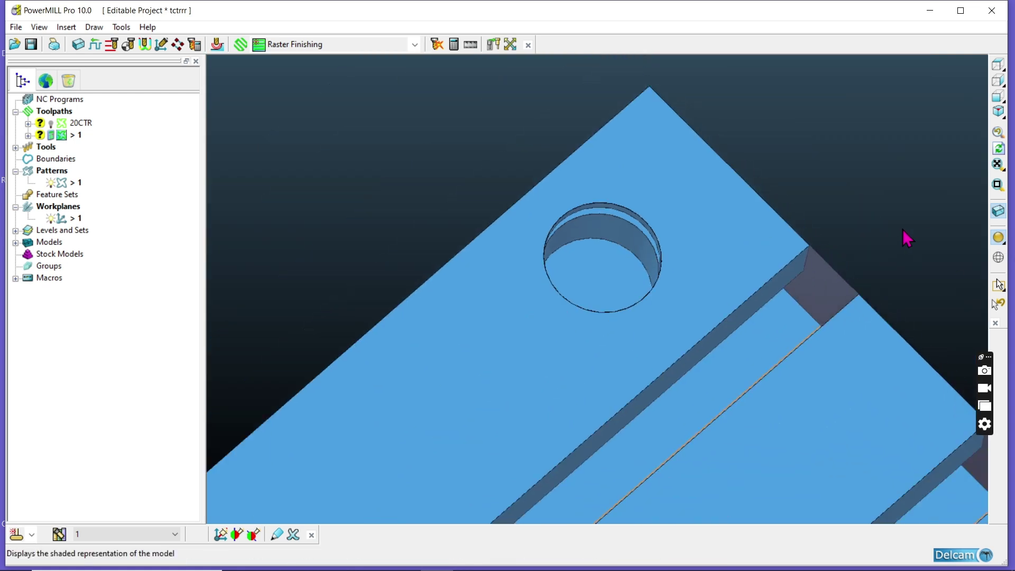
pyautogui.scroll(-2, 612, 301)
pyautogui.scroll(4, 638, 247)
pyautogui.scroll(2, 640, 248)
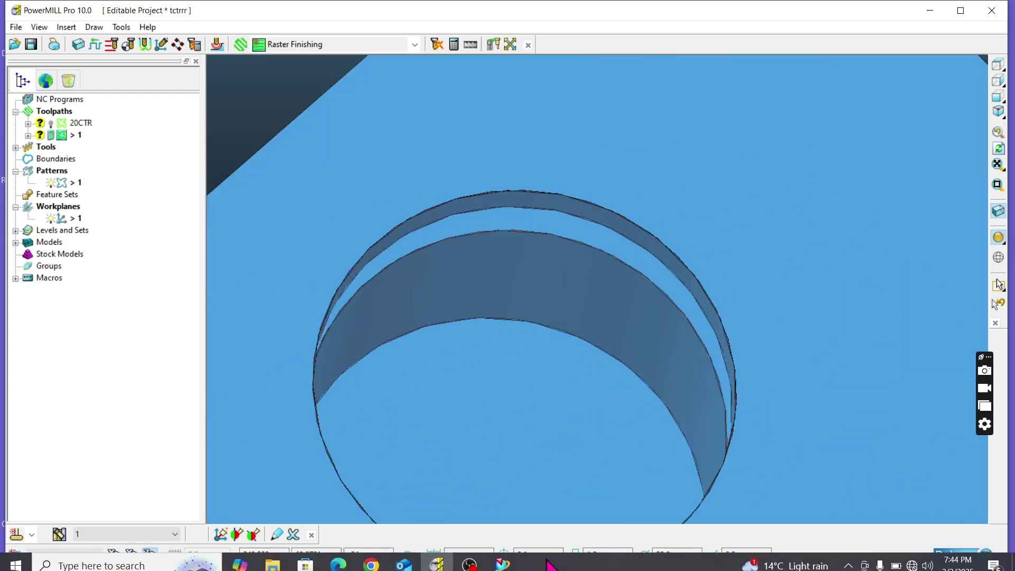
pyautogui.click(612, 254)
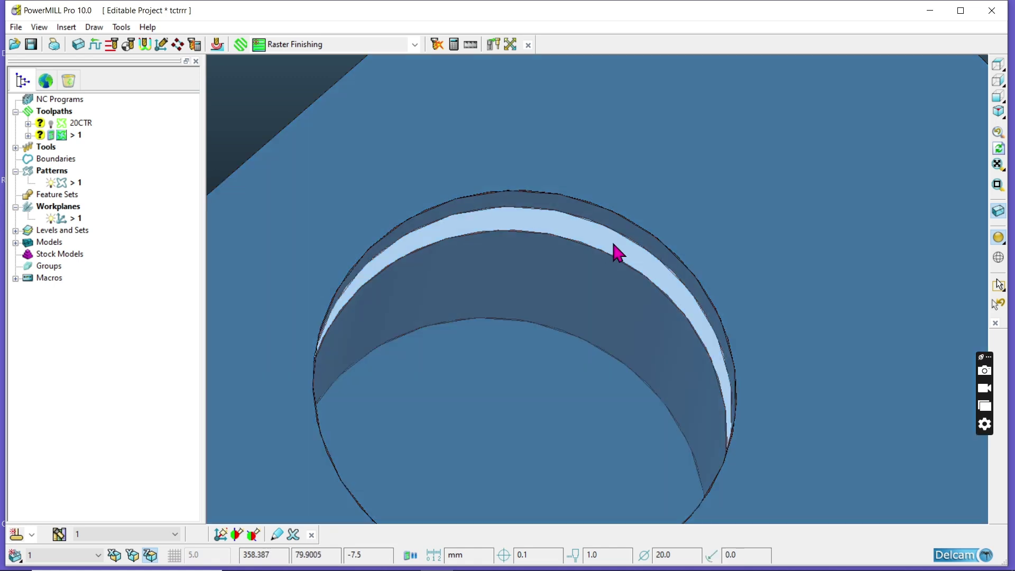
pyautogui.scroll(-2, 475, 218)
pyautogui.rightClick(53, 160)
pyautogui.rightClick(40, 174)
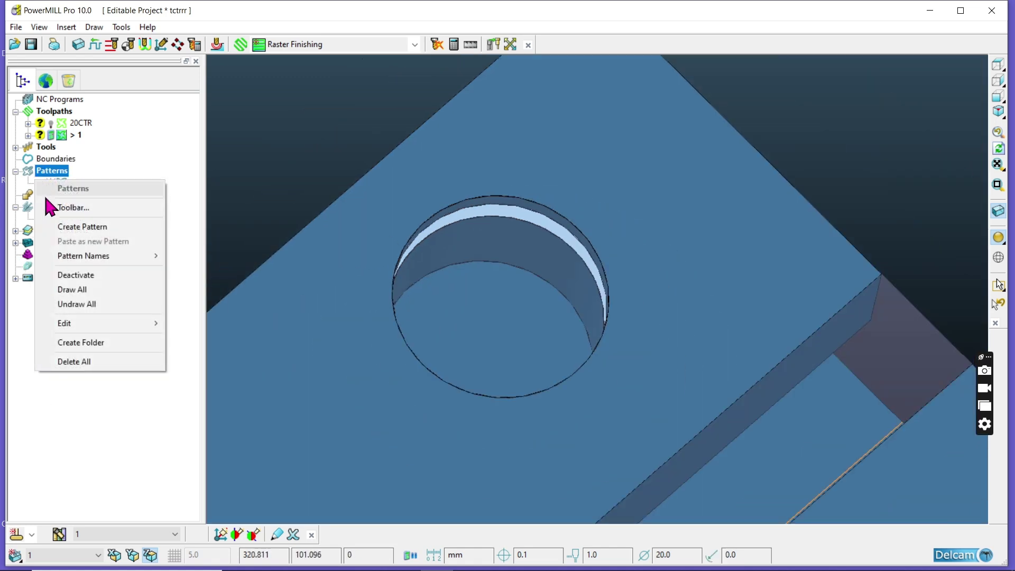
pyautogui.click(77, 228)
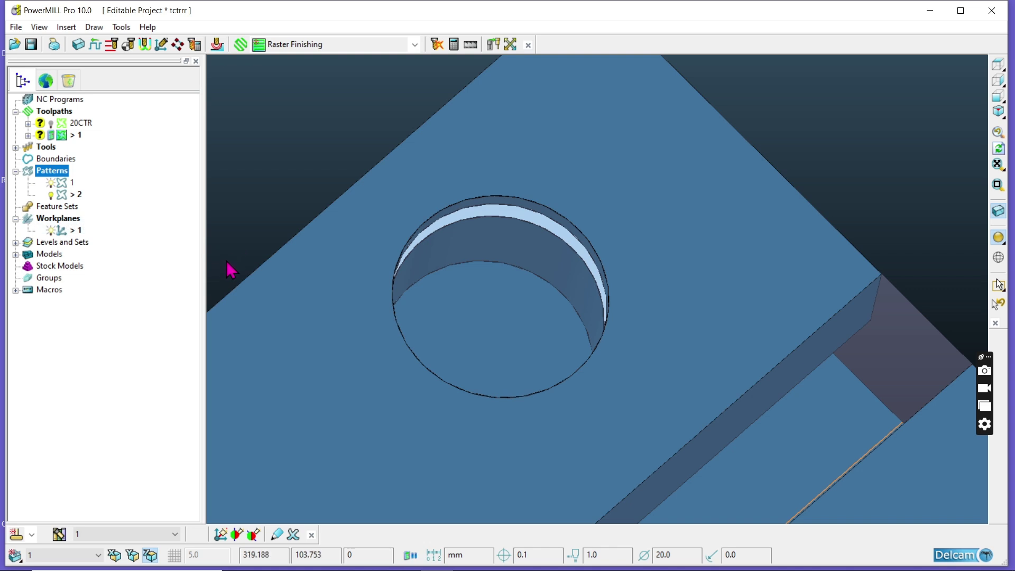
pyautogui.rightClick(61, 196)
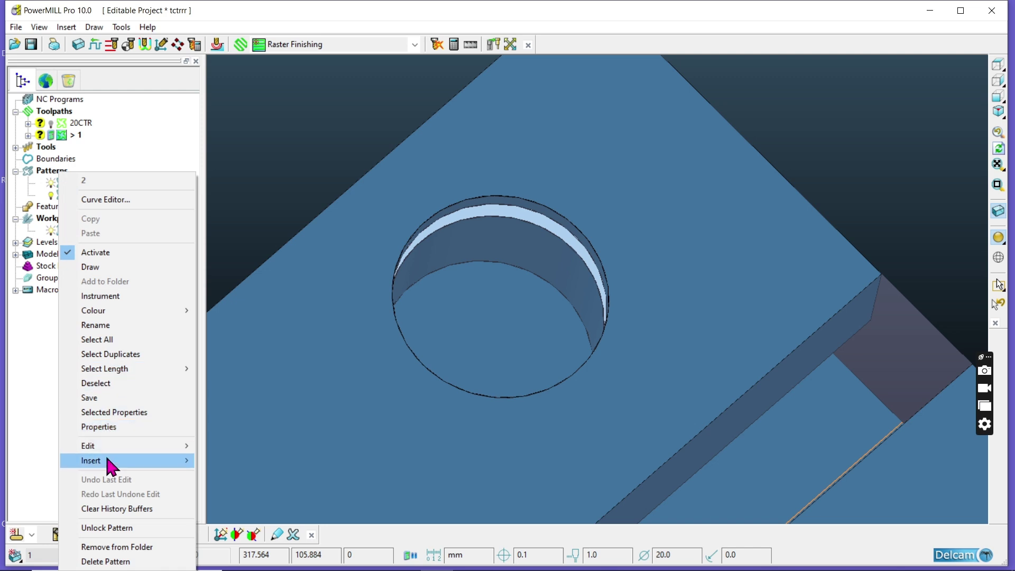
pyautogui.moveTo(107, 460)
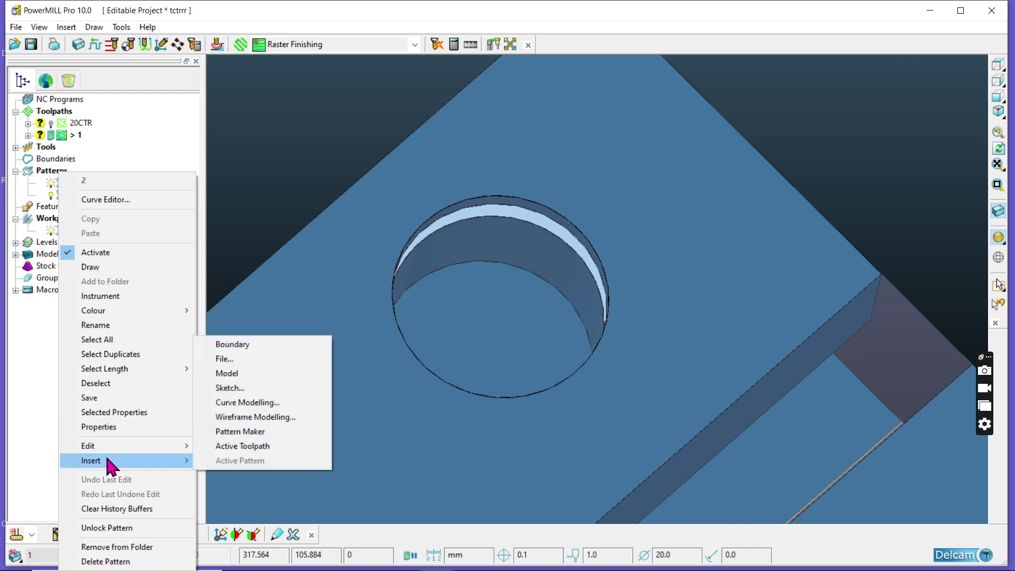
pyautogui.click(251, 375)
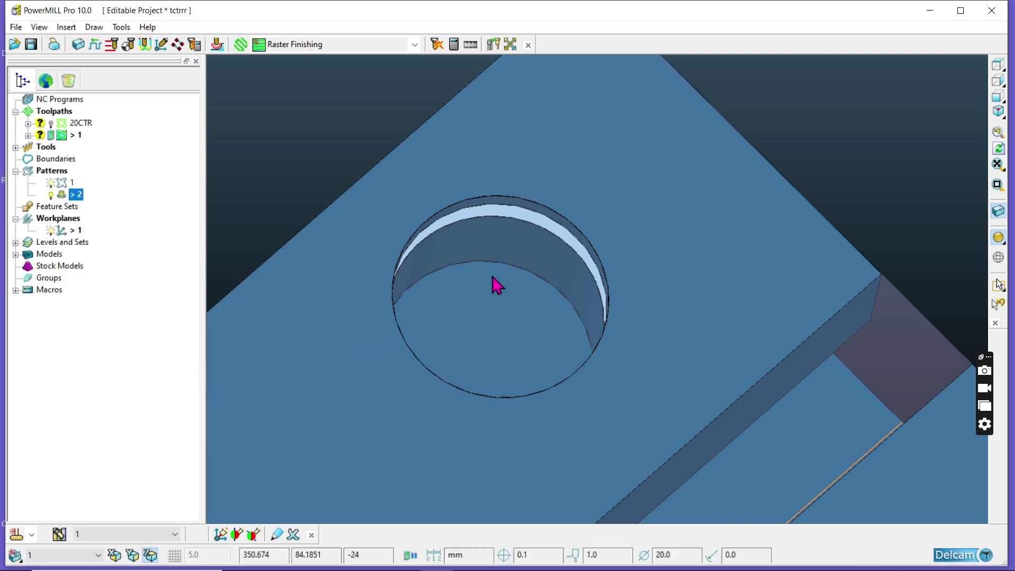
# Delete the outer circle from the new pattern with the model shading turned off, and restore the shading
pyautogui.scroll(-3, 639, 231)
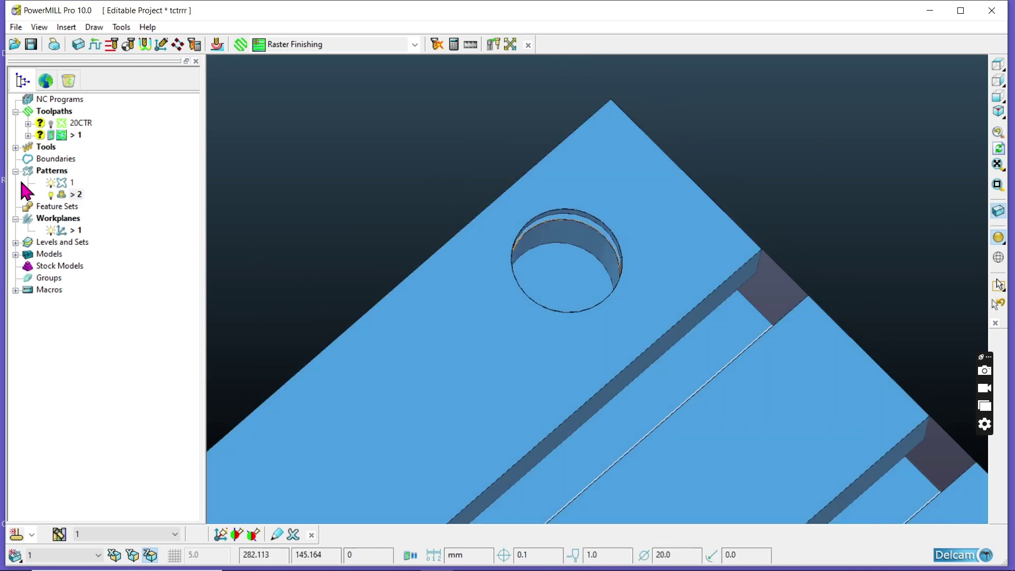
pyautogui.click(999, 239)
pyautogui.scroll(4, 587, 228)
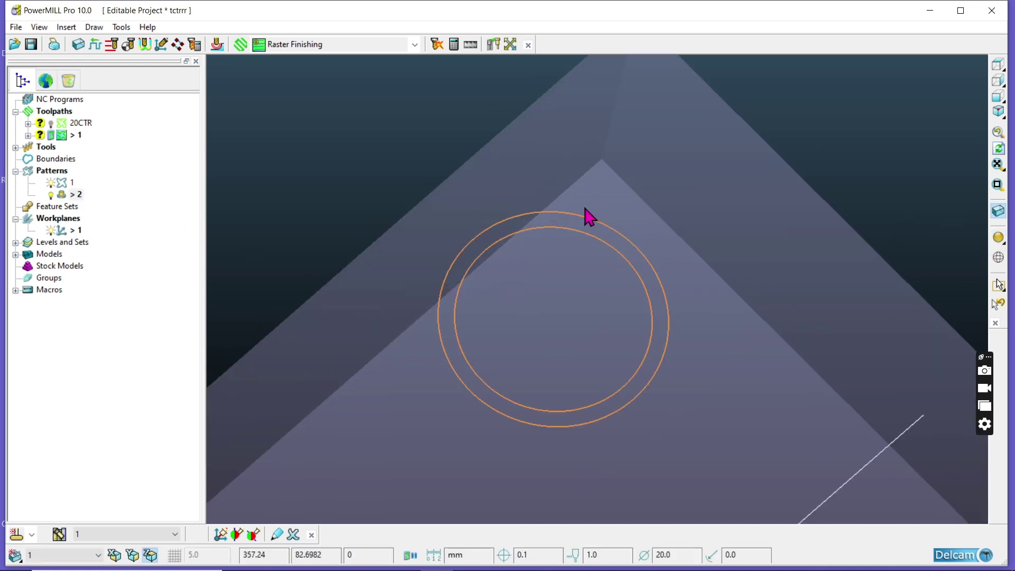
pyautogui.click(591, 221)
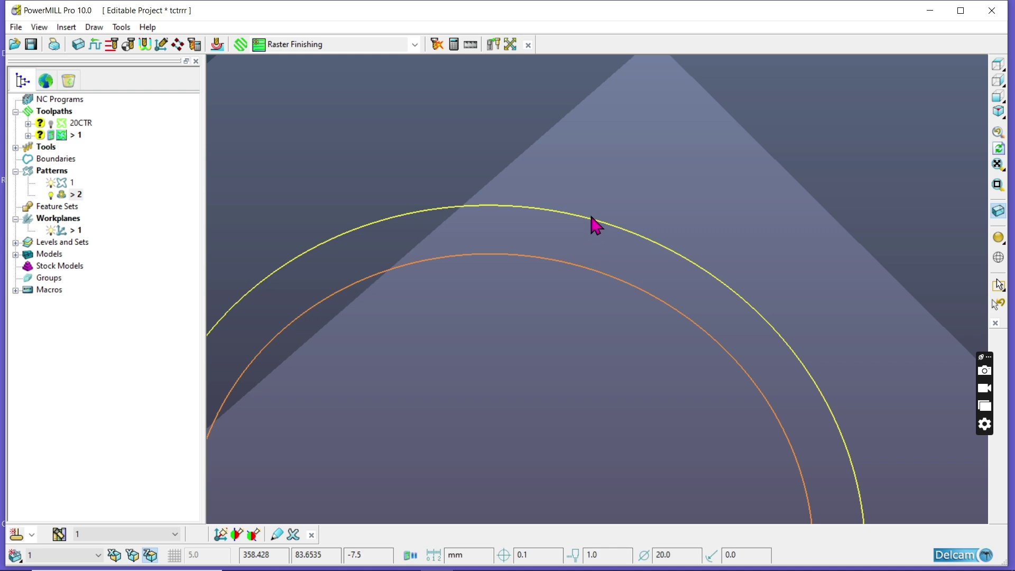
pyautogui.rightClick(590, 221)
pyautogui.moveTo(626, 441)
pyautogui.click(785, 441)
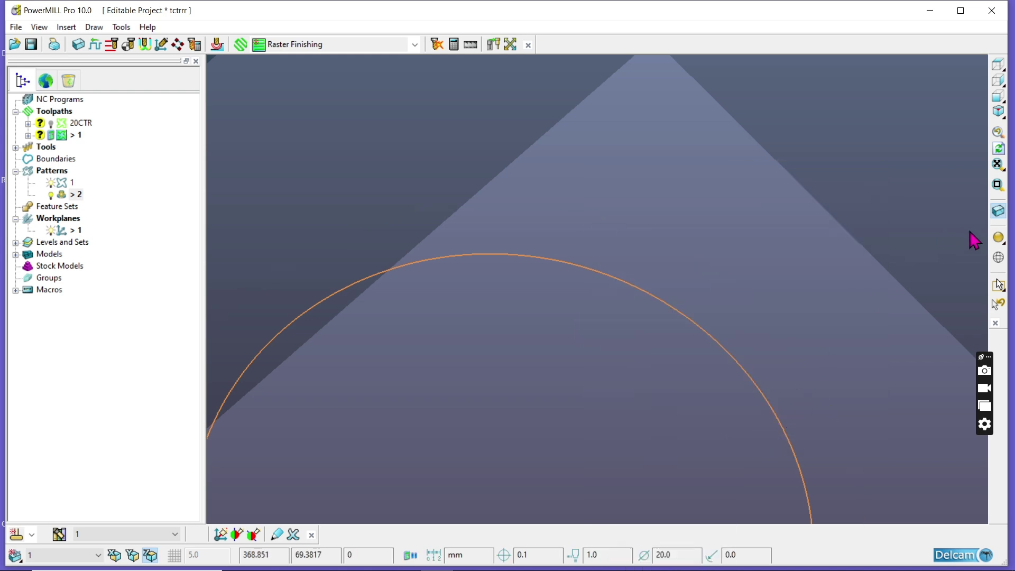
pyautogui.click(999, 239)
# Measure the vertical distance from the wall's upper groove edge to the ledge's inner edge inside the corner hole
pyautogui.scroll(-1, 525, 238)
pyautogui.moveTo(567, 284)
pyautogui.mouseDown(button='middle')
pyautogui.moveTo(537, 290)
pyautogui.moveTo(552, 276)
pyautogui.mouseUp(button='middle')
pyautogui.click(1002, 66)
pyautogui.scroll(3, 745, 281)
pyautogui.scroll(2, 714, 228)
pyautogui.moveTo(619, 198); pyautogui.dragTo(641, 323, button='middle')
pyautogui.scroll(3, 663, 331)
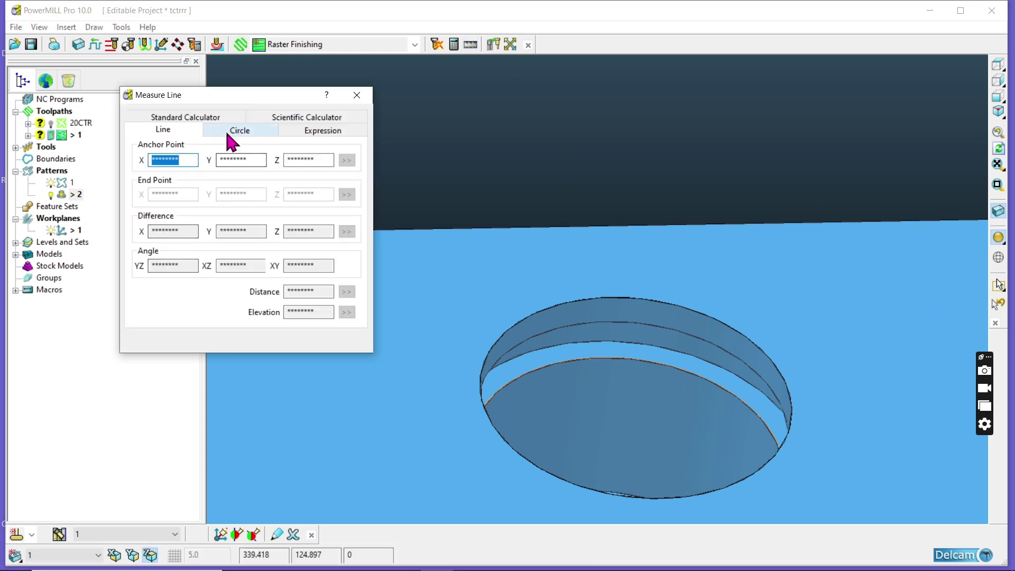
pyautogui.click(225, 129)
pyautogui.click(185, 132)
pyautogui.scroll(5, 643, 354)
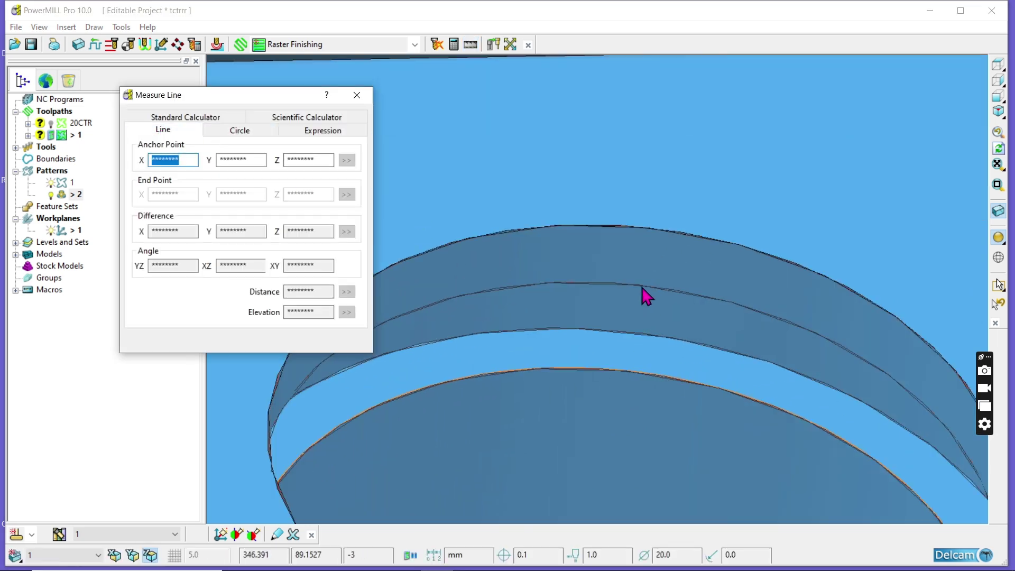
pyautogui.click(661, 300)
pyautogui.click(655, 390)
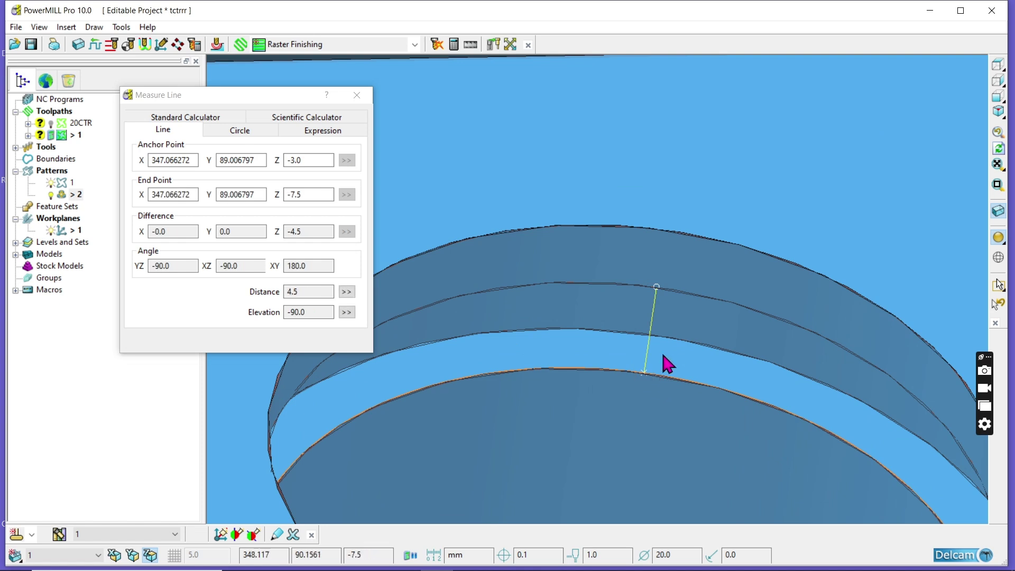
pyautogui.click(319, 292)
pyautogui.click(357, 95)
# Create a new 2D Curve Profile toolpath for the corner hole
pyautogui.scroll(-3, 676, 259)
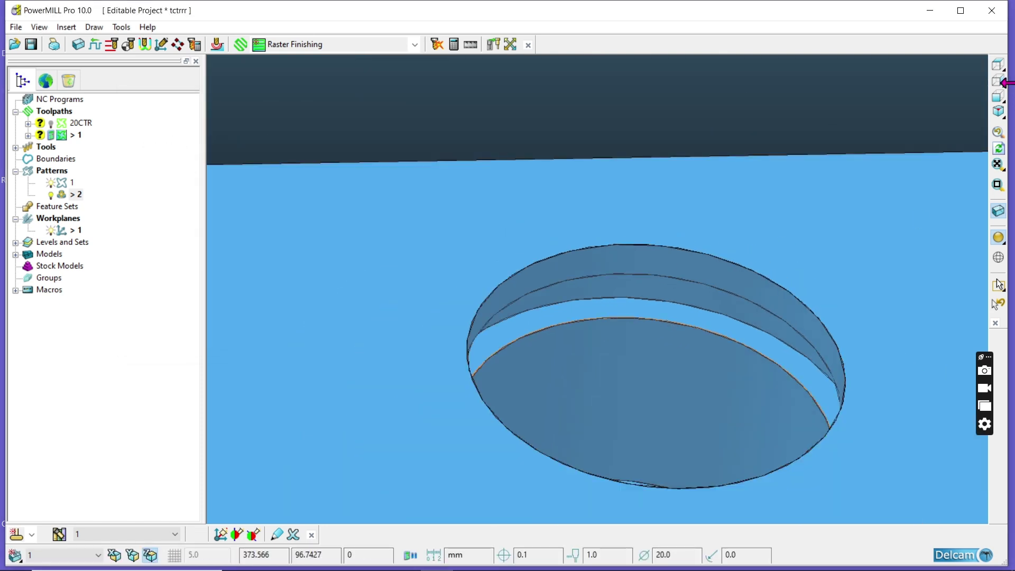
pyautogui.click(1000, 64)
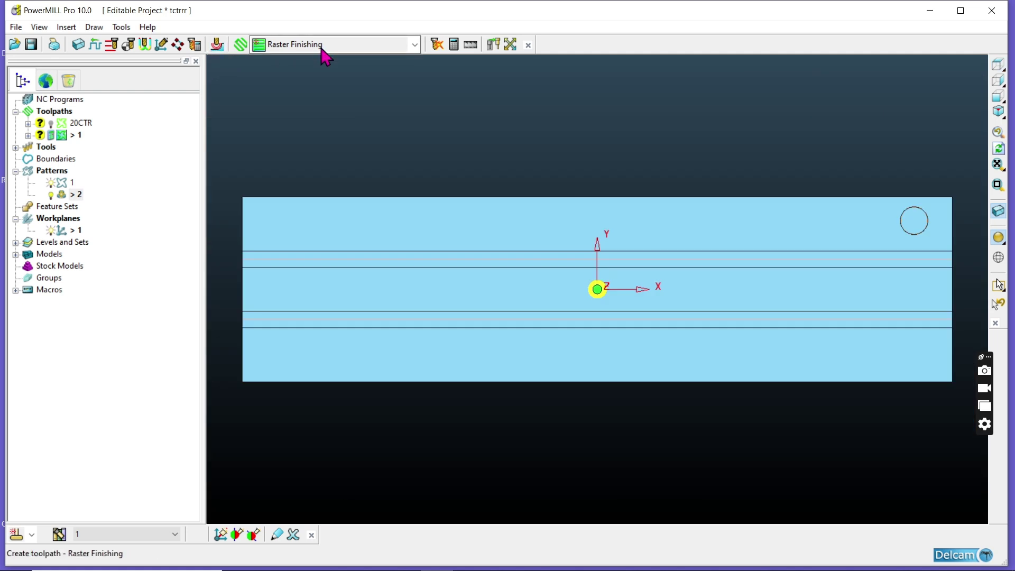
pyautogui.moveTo(601, 222); pyautogui.dragTo(908, 217, button='middle')
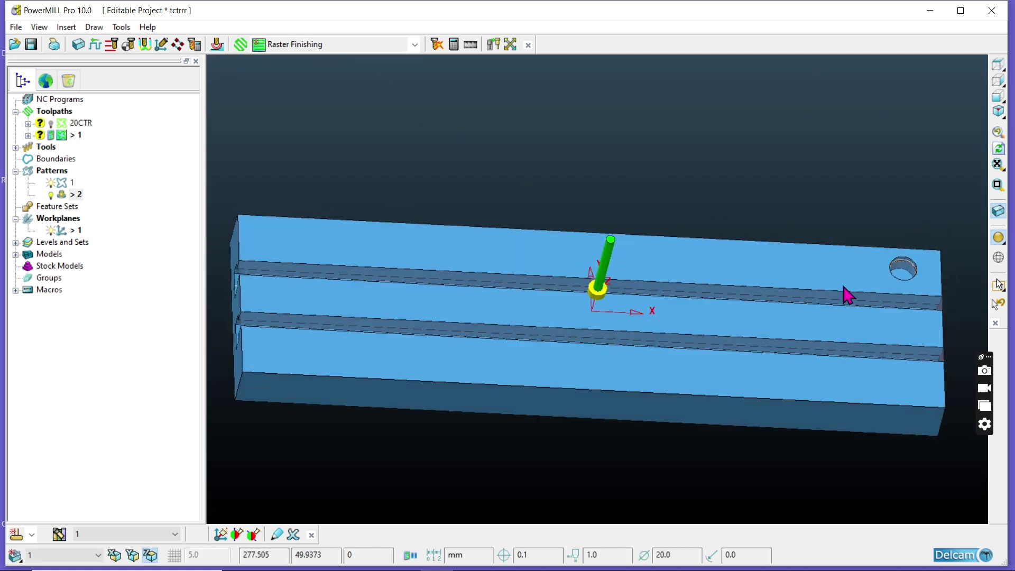
pyautogui.scroll(-1, 370, 170)
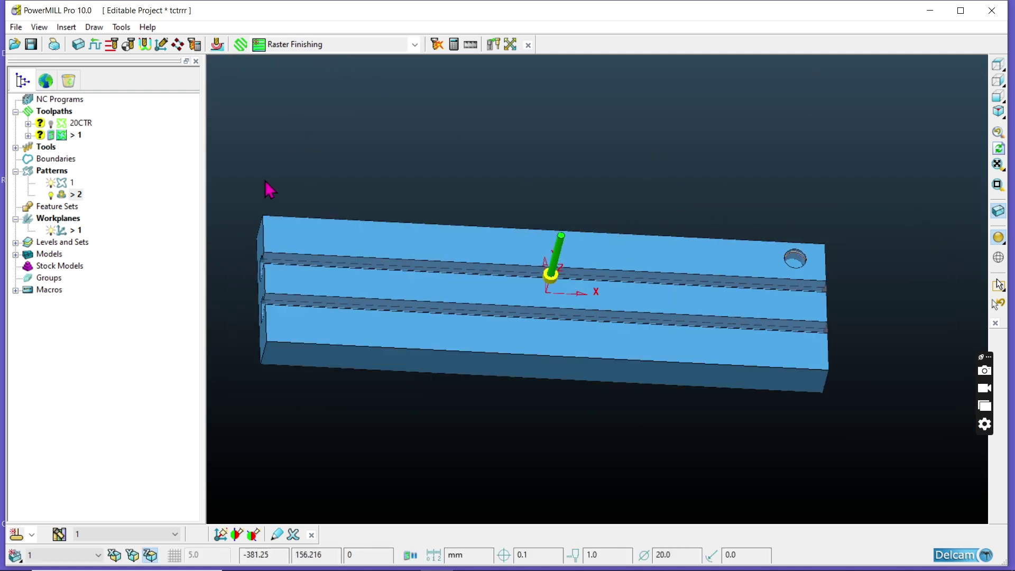
pyautogui.click(239, 46)
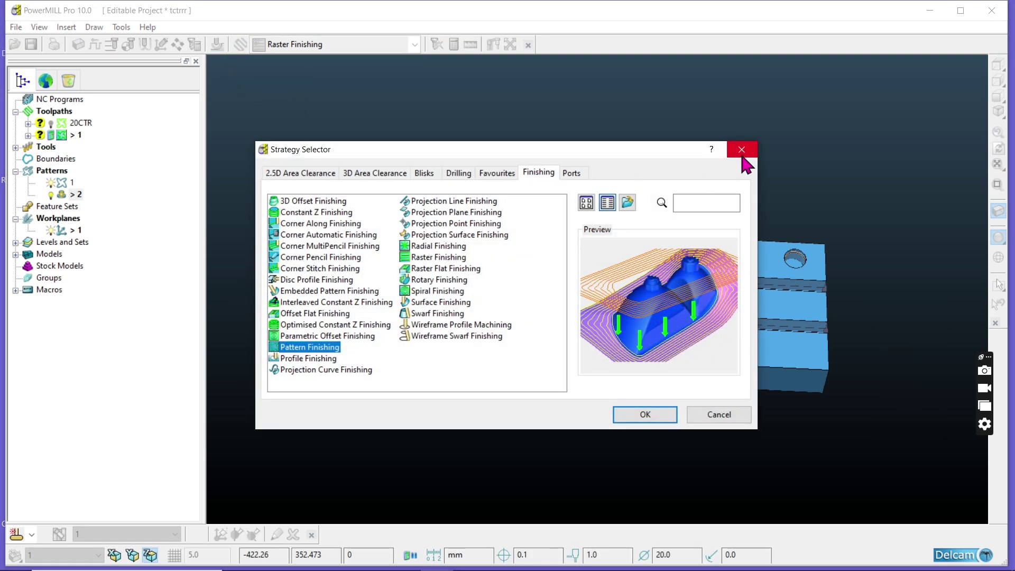
pyautogui.click(373, 174)
pyautogui.click(296, 170)
pyautogui.click(294, 213)
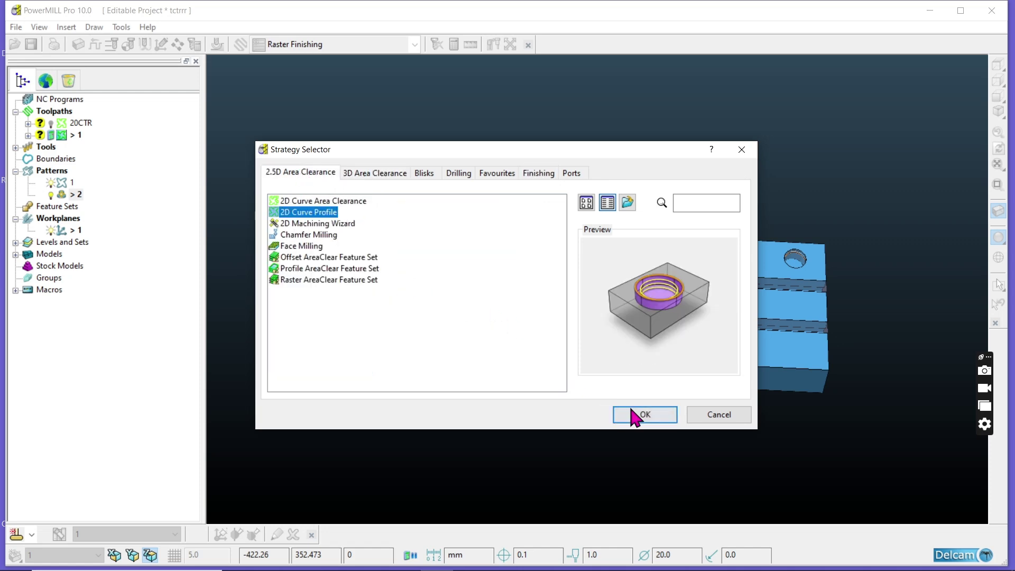
pyautogui.click(632, 416)
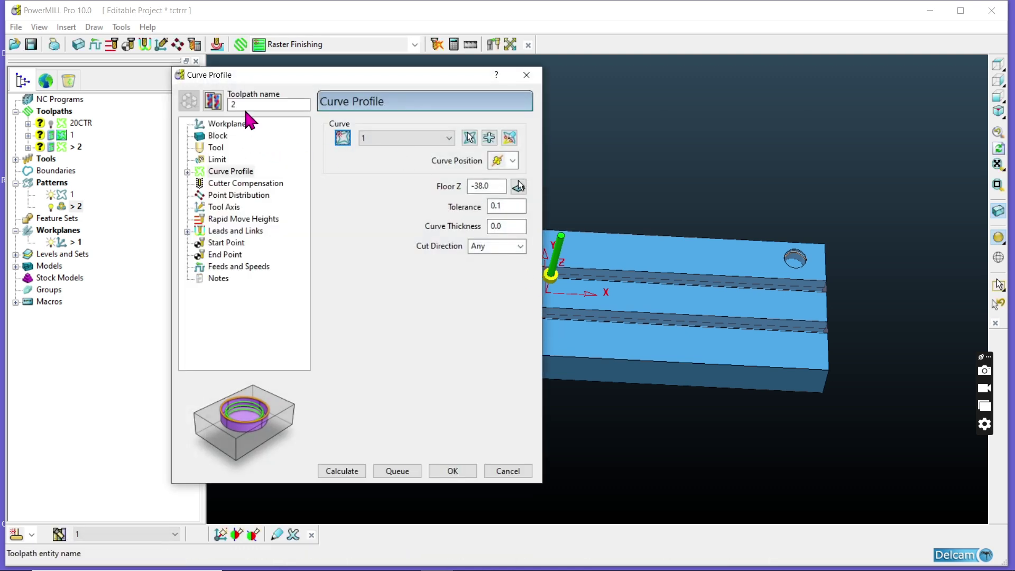
# Create a new tipped disc tool for the toolpath with a diameter of 10 and a length of 4, and check its shape
pyautogui.click(216, 148)
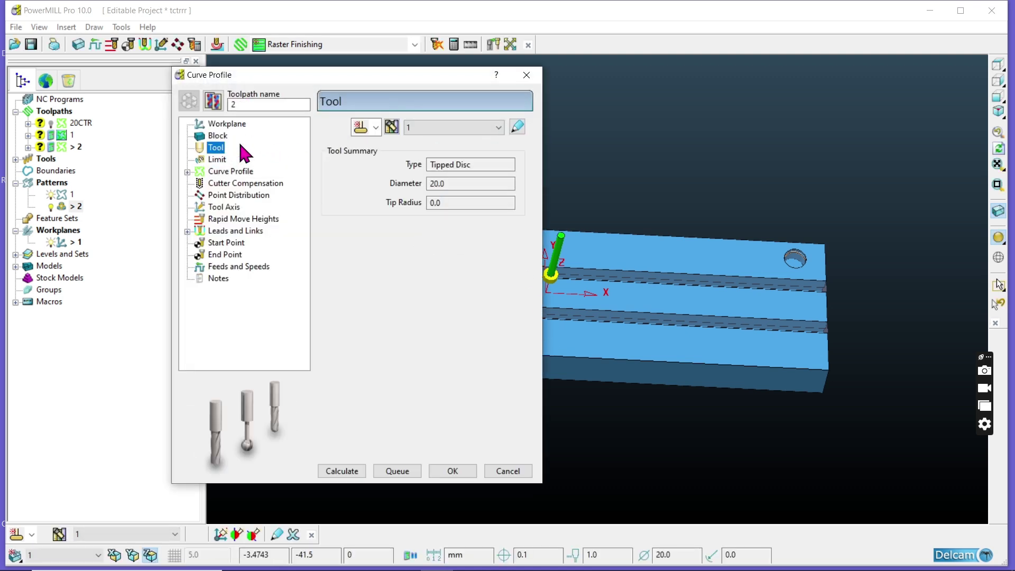
pyautogui.click(376, 127)
pyautogui.click(365, 253)
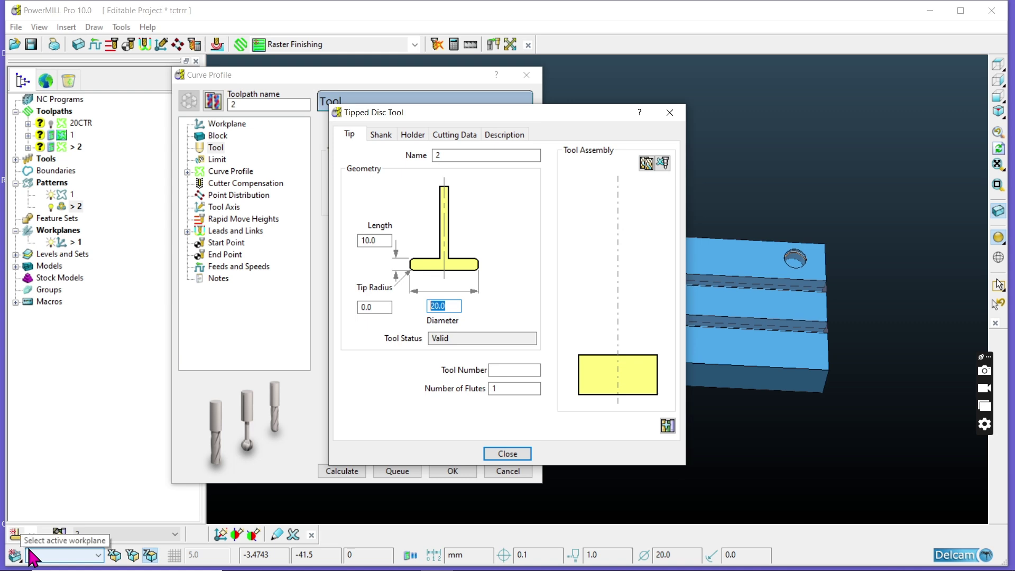
pyautogui.write('10.')
pyautogui.press('Return')
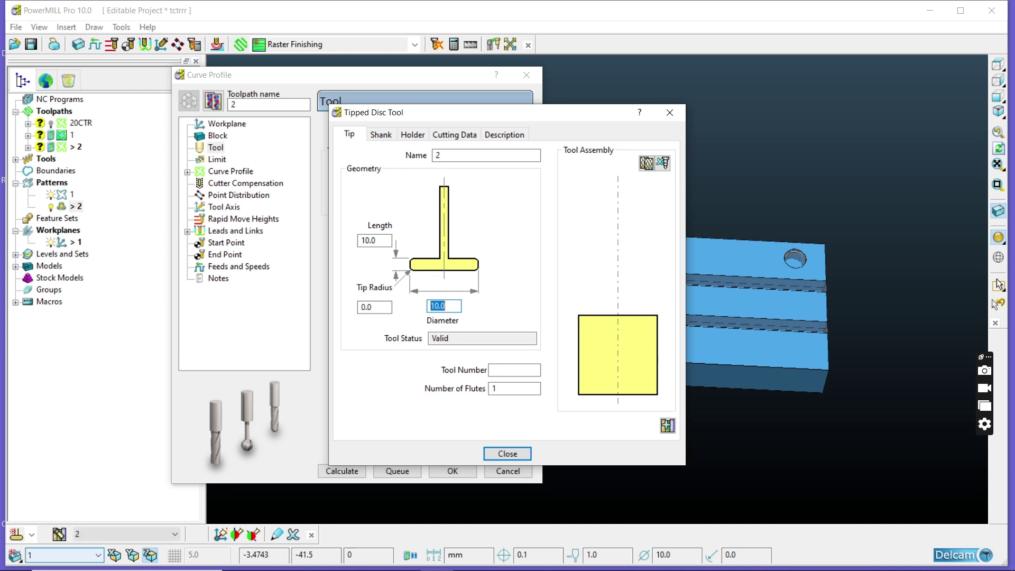
pyautogui.click(384, 242)
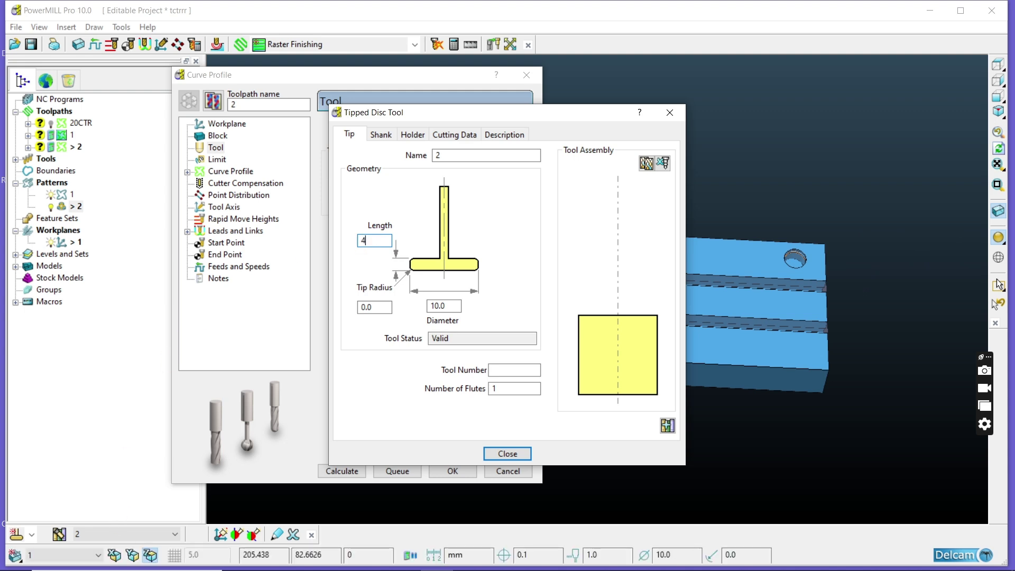
pyautogui.press('Return')
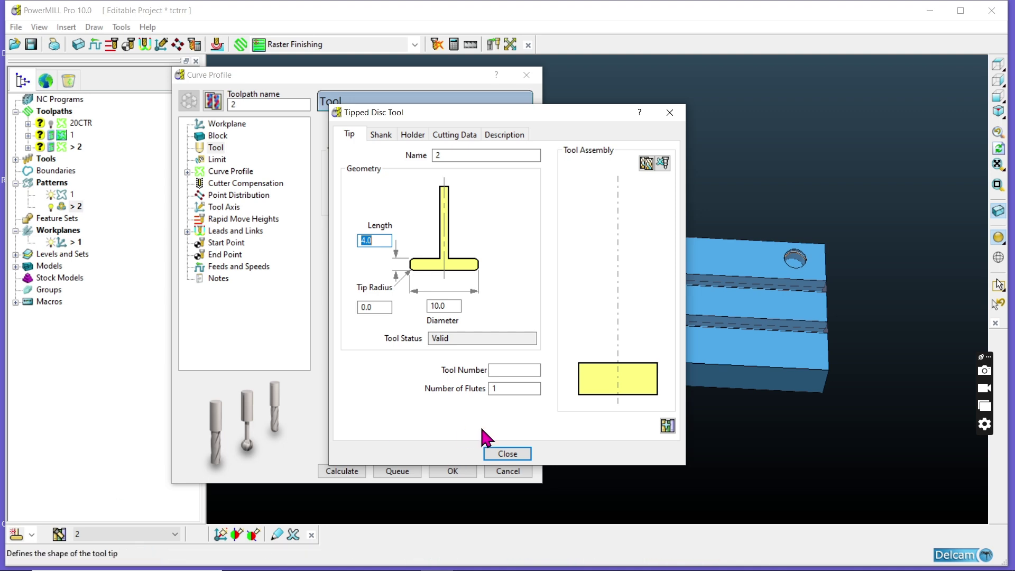
pyautogui.click(507, 453)
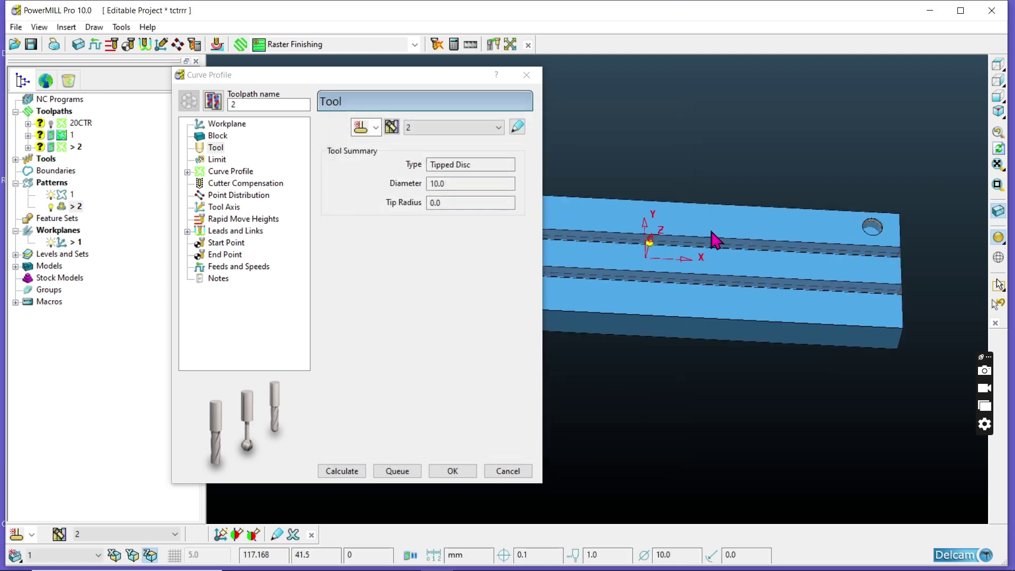
pyautogui.scroll(5, 623, 265)
pyautogui.scroll(3, 641, 254)
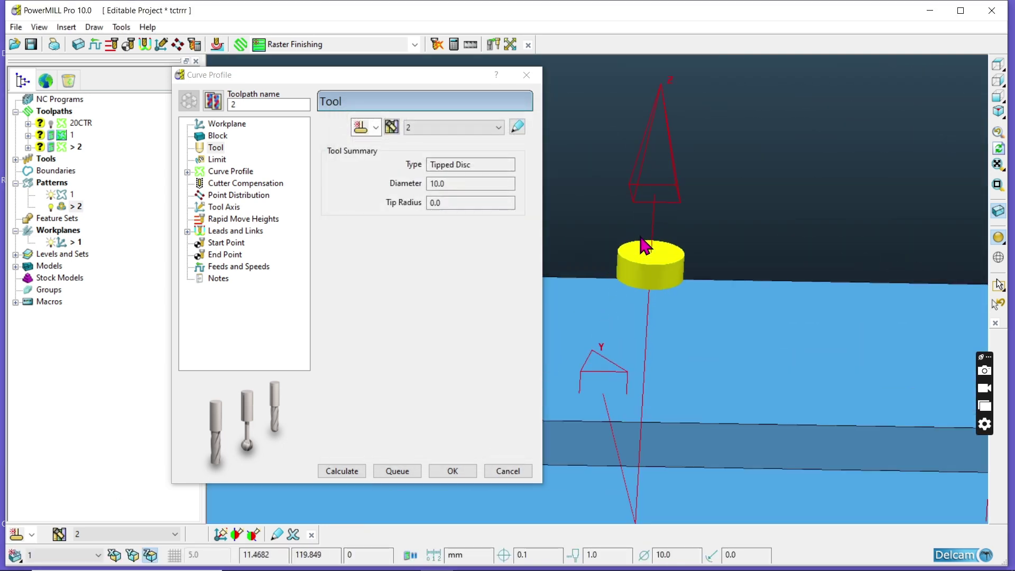
pyautogui.scroll(2, 638, 266)
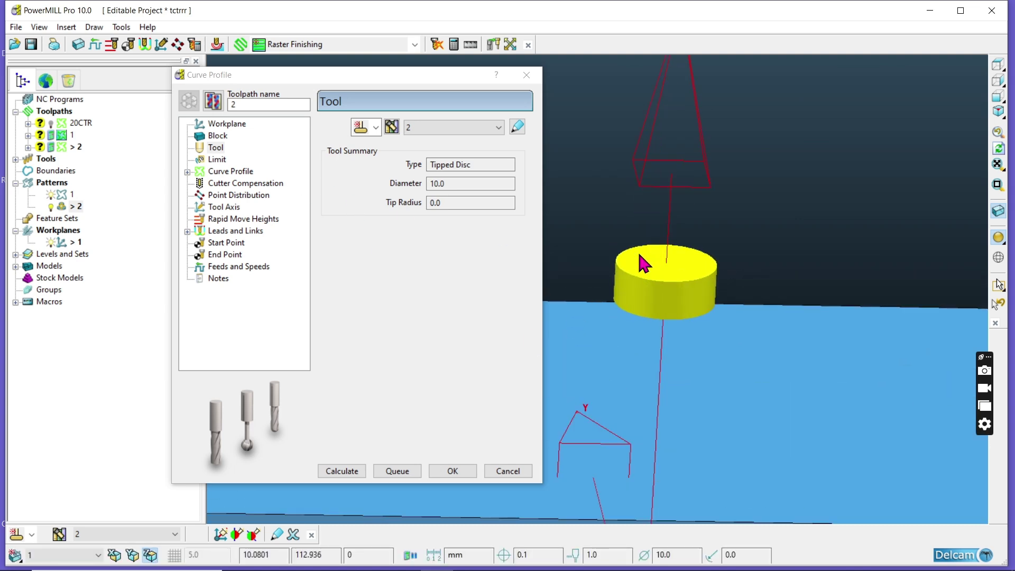
pyautogui.scroll(-5, 690, 274)
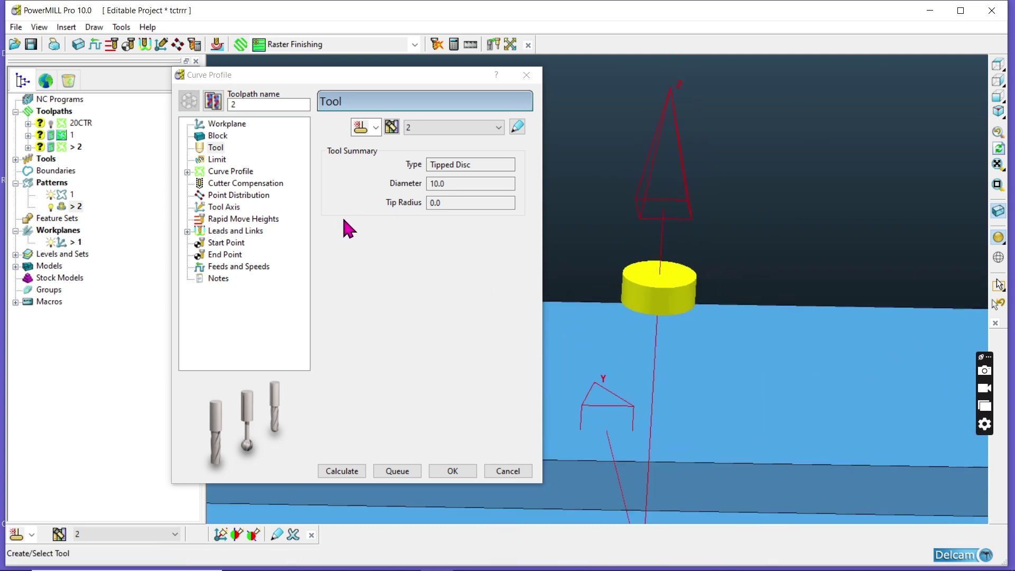
# Set the Curve Profile's Floor Z to -7.5 by picking the ledge's inner edge inside the corner hole
pyautogui.click(217, 172)
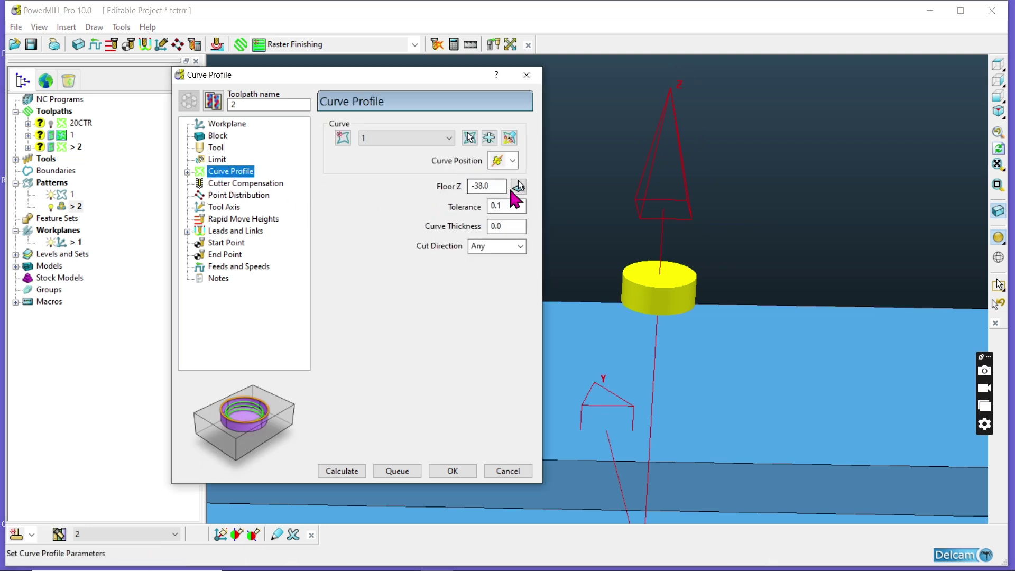
pyautogui.click(519, 186)
pyautogui.scroll(-6, 447, 320)
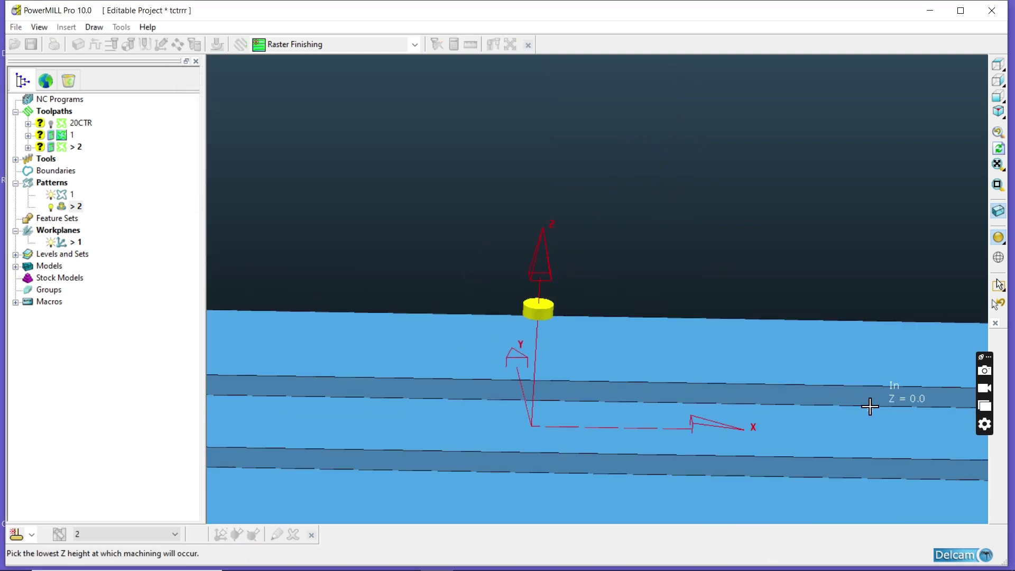
pyautogui.scroll(-4, 532, 311)
pyautogui.scroll(5, 825, 328)
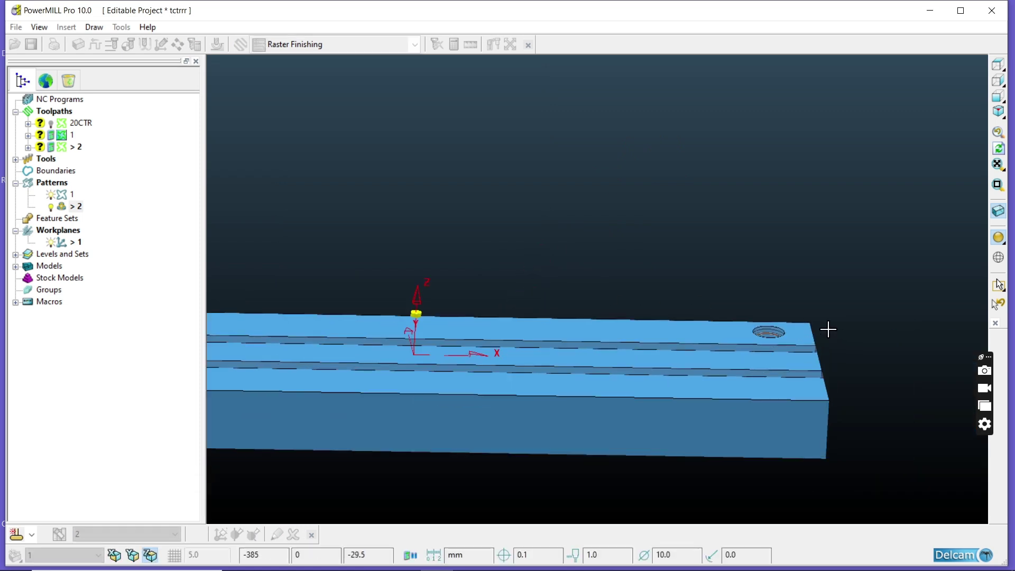
pyautogui.scroll(4, 748, 345)
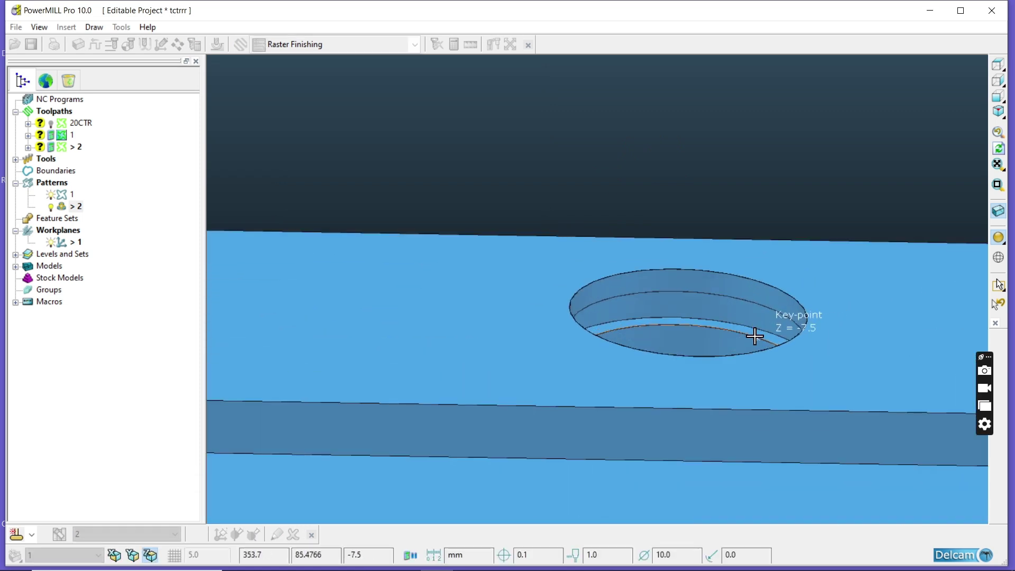
pyautogui.click(758, 329)
# Offset the pattern circle in the corner hole by -2 with sharp corners, working from the top view with model shading off
pyautogui.moveTo(689, 216); pyautogui.dragTo(658, 256, button='middle')
pyautogui.click(999, 64)
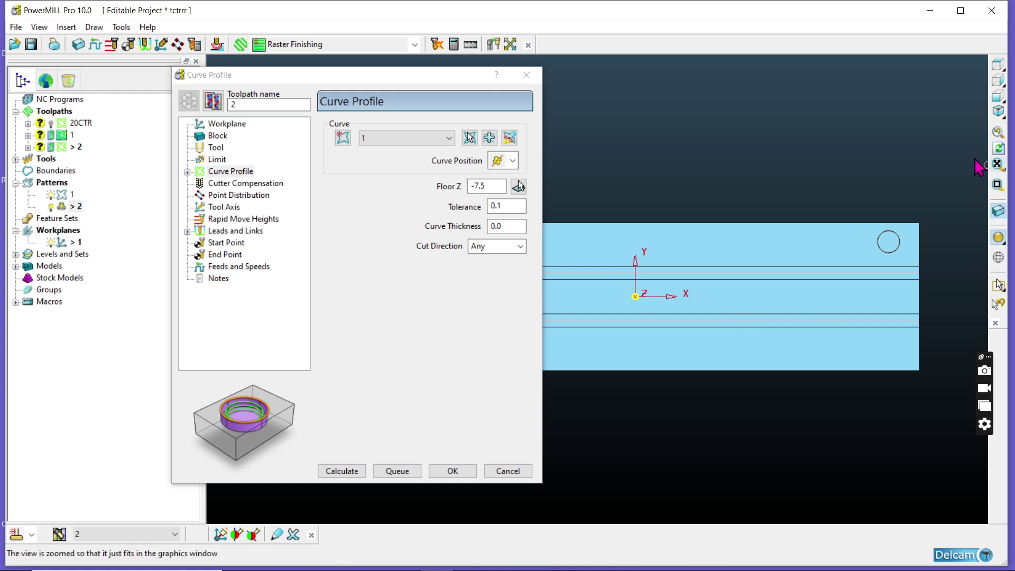
pyautogui.click(999, 238)
pyautogui.scroll(5, 900, 239)
pyautogui.click(998, 258)
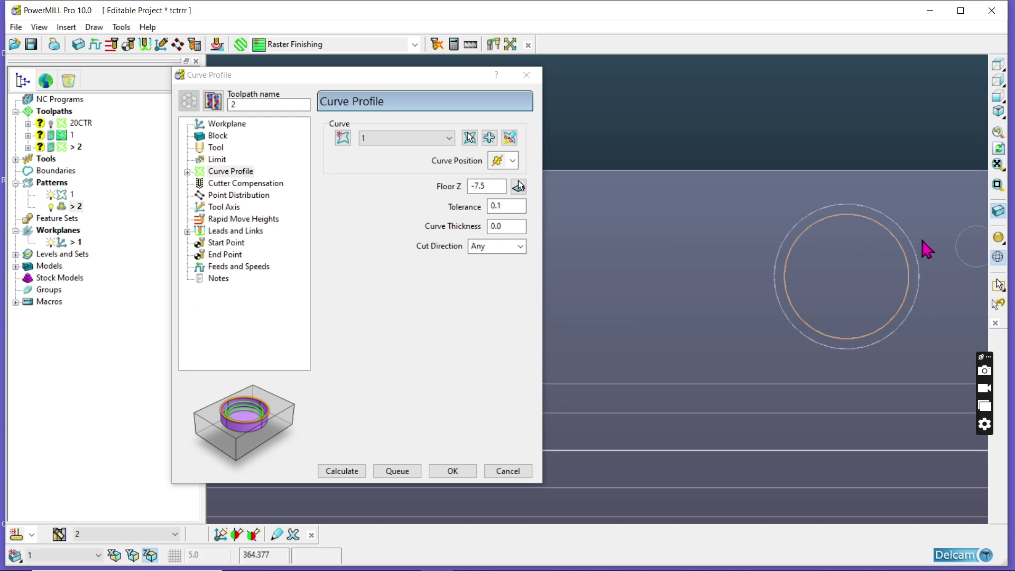
pyautogui.scroll(4, 897, 242)
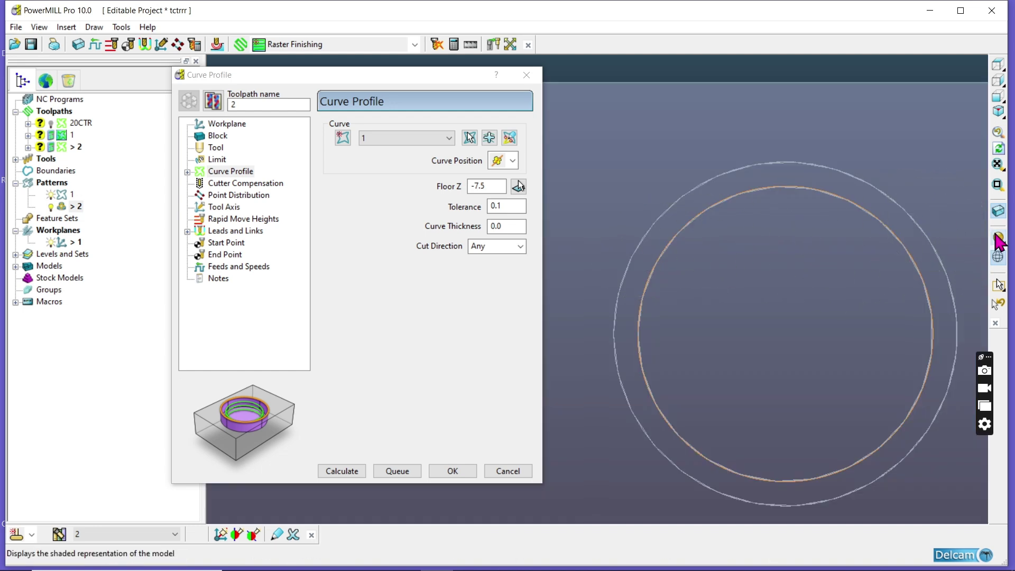
pyautogui.click(999, 240)
pyautogui.click(999, 257)
pyautogui.click(999, 239)
pyautogui.click(784, 200)
pyautogui.rightClick(784, 197)
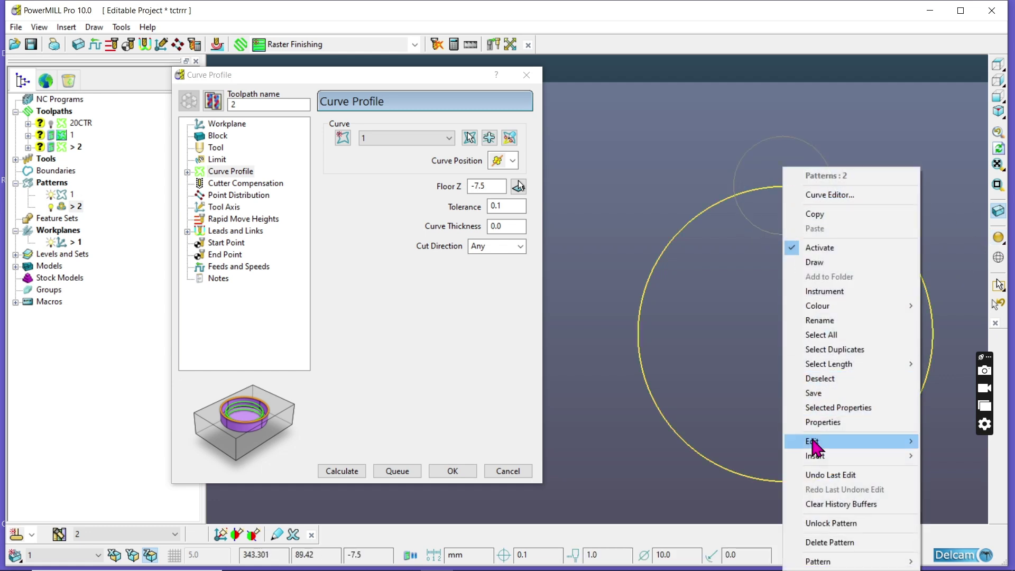
pyautogui.moveTo(815, 447)
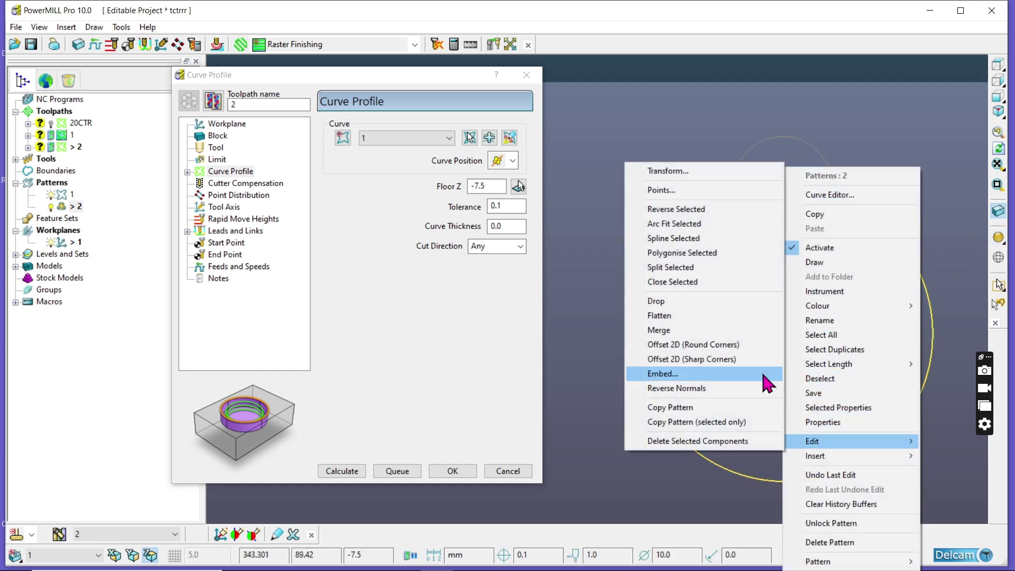
pyautogui.click(693, 360)
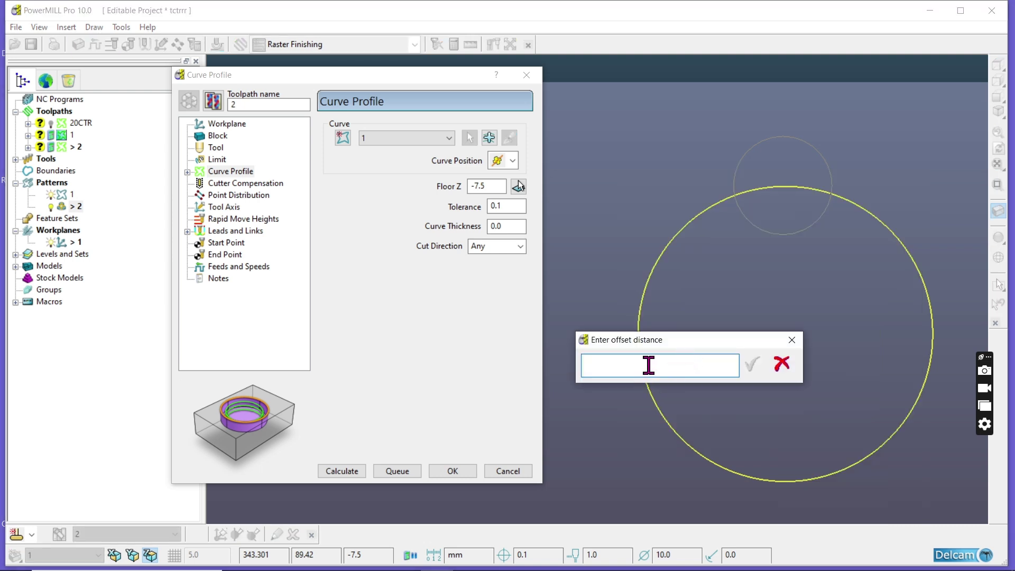
pyautogui.write('-2')
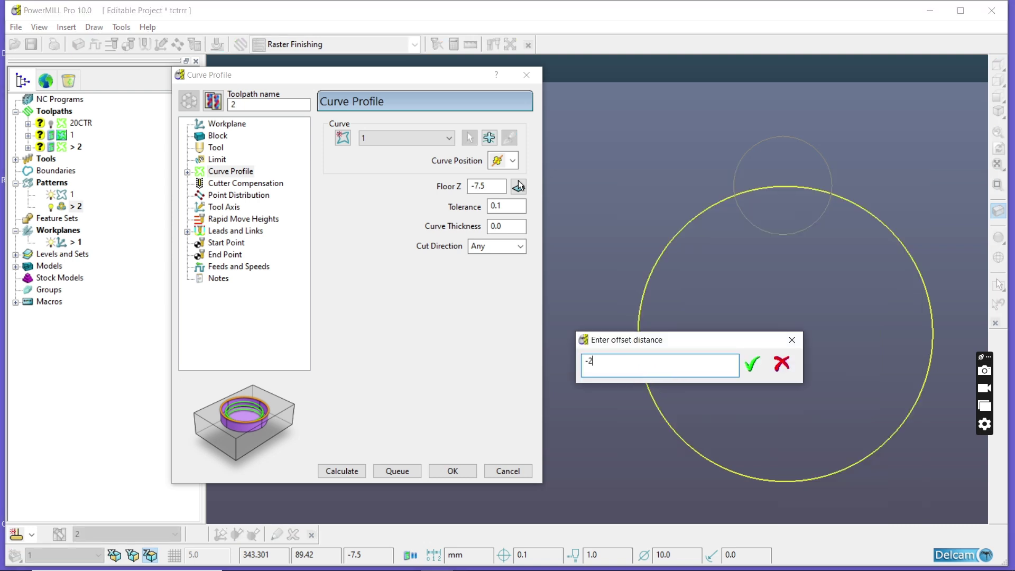
pyautogui.click(753, 364)
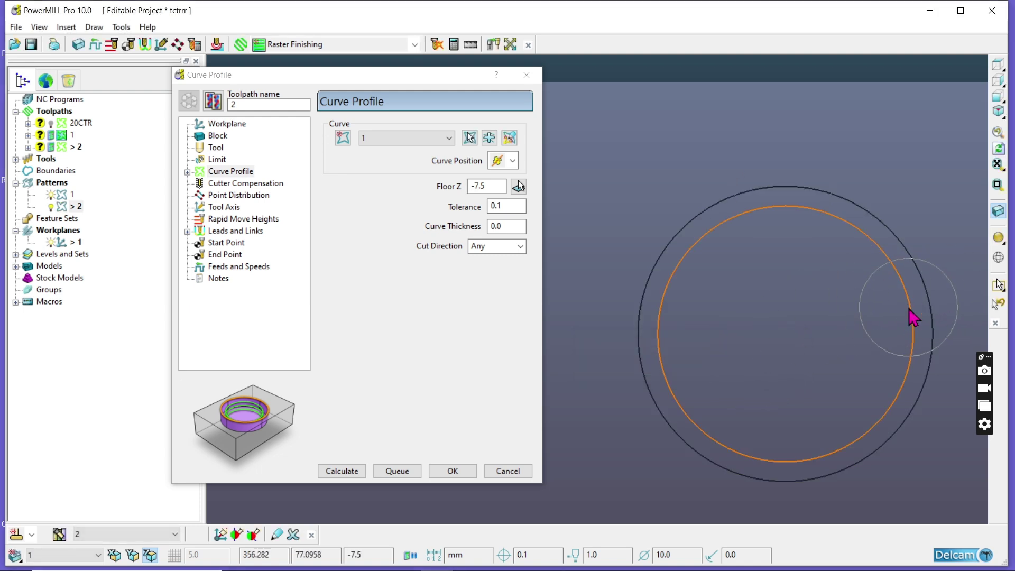
pyautogui.click(998, 257)
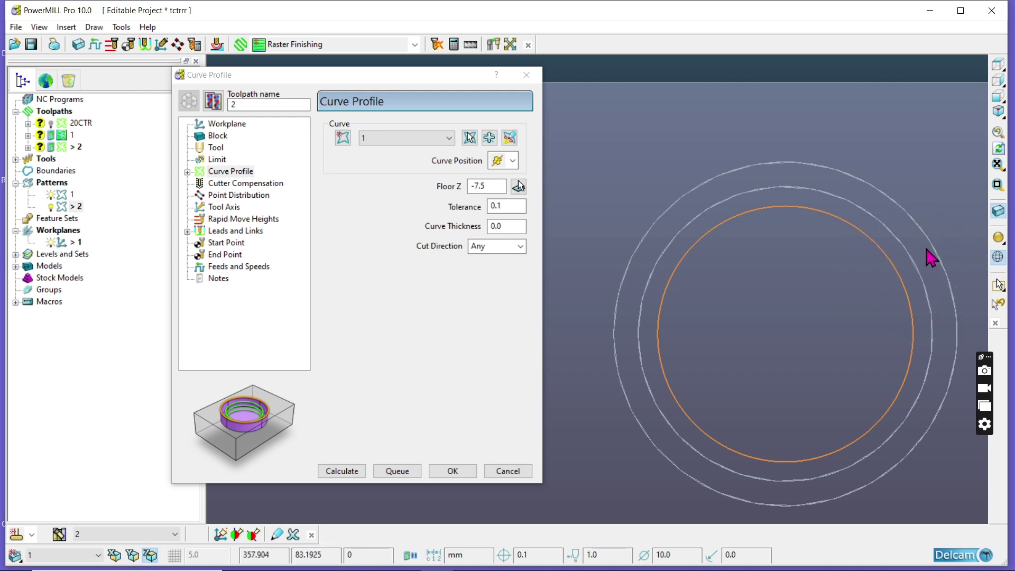
pyautogui.click(883, 276)
pyautogui.rightClick(895, 262)
pyautogui.click(894, 262)
pyautogui.rightClick(895, 264)
pyautogui.click(892, 264)
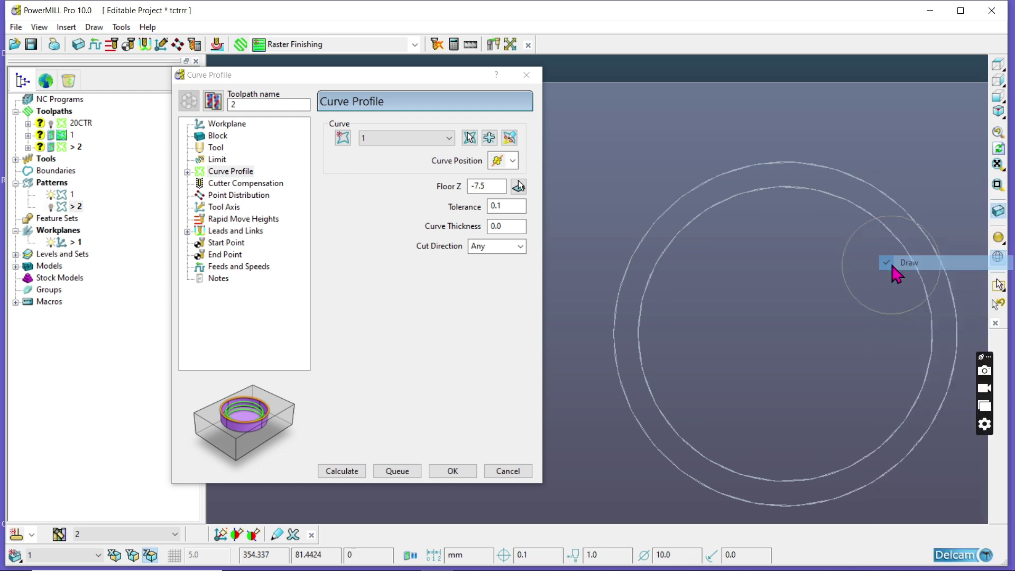
pyautogui.rightClick(894, 273)
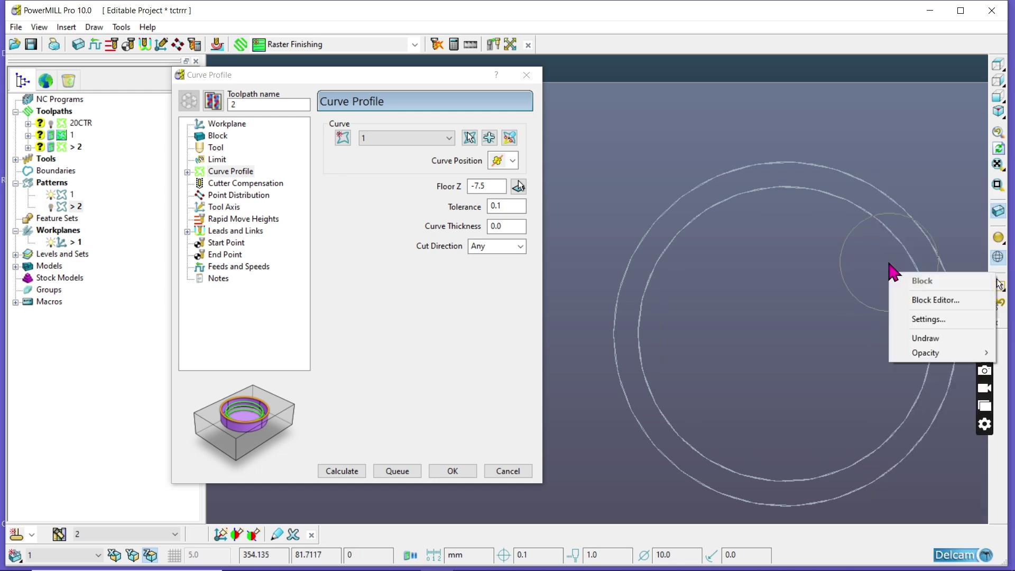
pyautogui.click(882, 270)
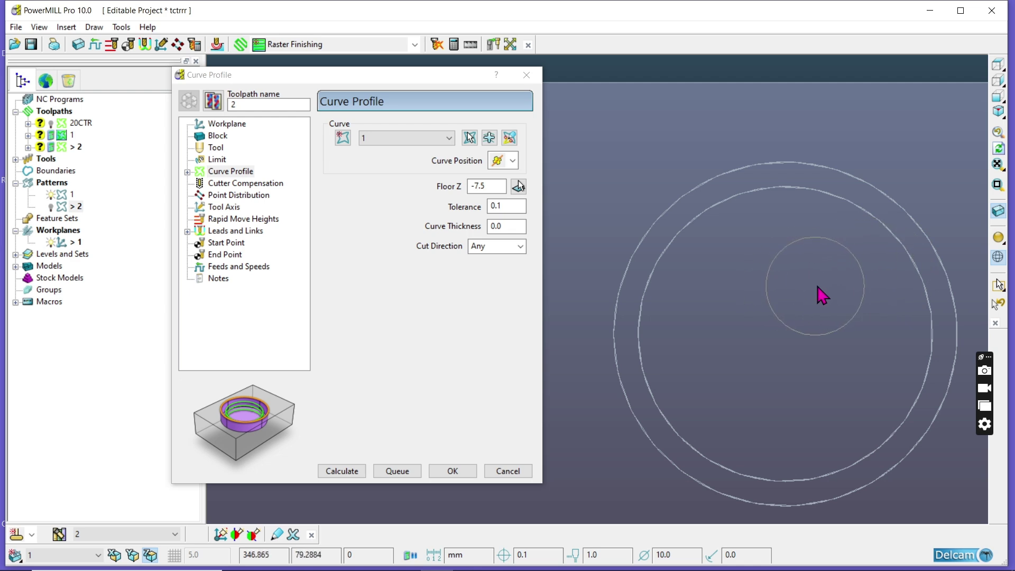
pyautogui.click(997, 240)
pyautogui.click(998, 240)
pyautogui.click(998, 240)
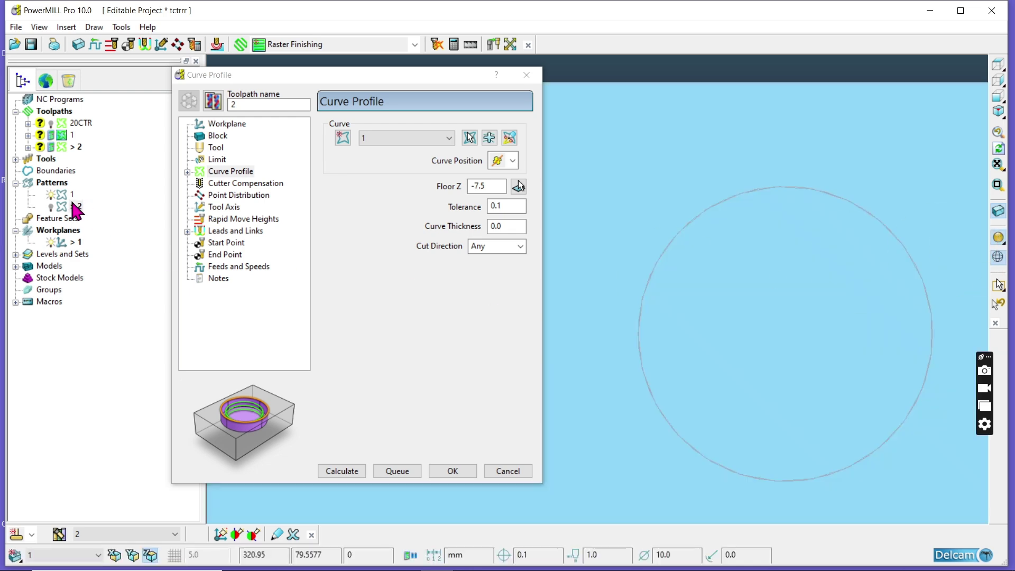
pyautogui.click(53, 206)
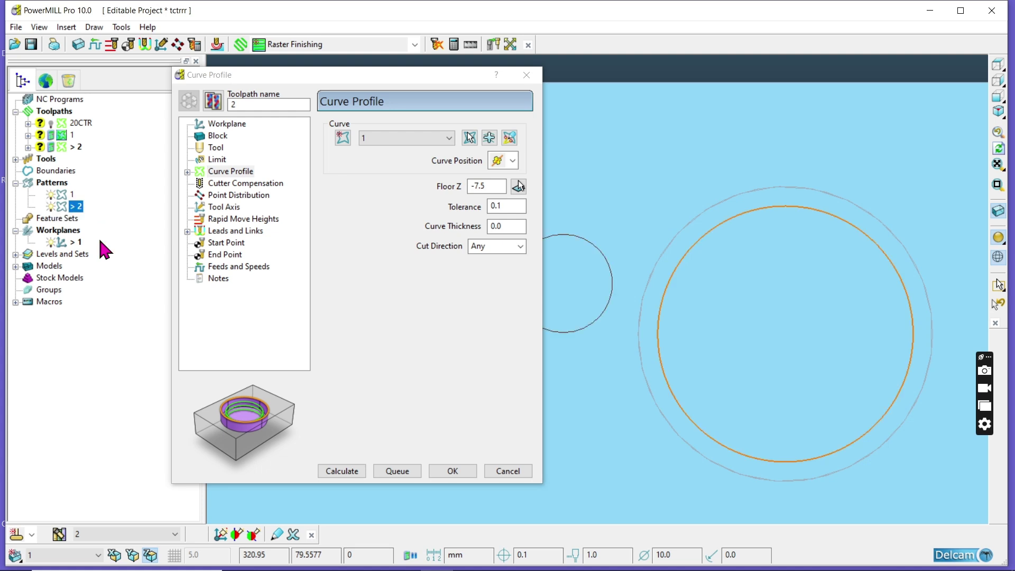
pyautogui.click(999, 239)
pyautogui.rightClick(890, 267)
pyautogui.click(894, 264)
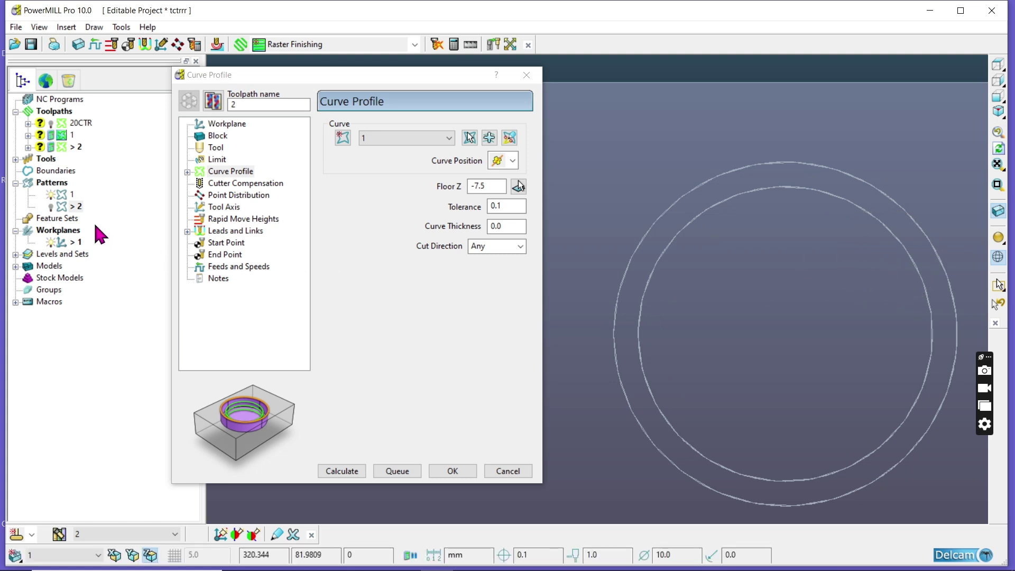
pyautogui.click(56, 208)
# Offset the active pattern's circle by a further -1 with sharp corners, and display the model shaded without wireframe
pyautogui.rightClick(72, 212)
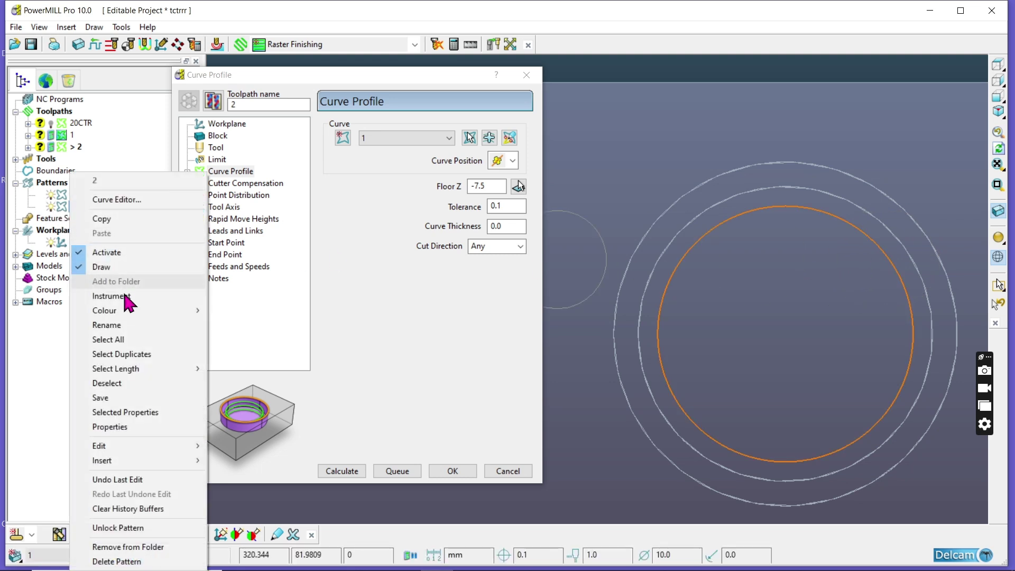
pyautogui.moveTo(125, 447)
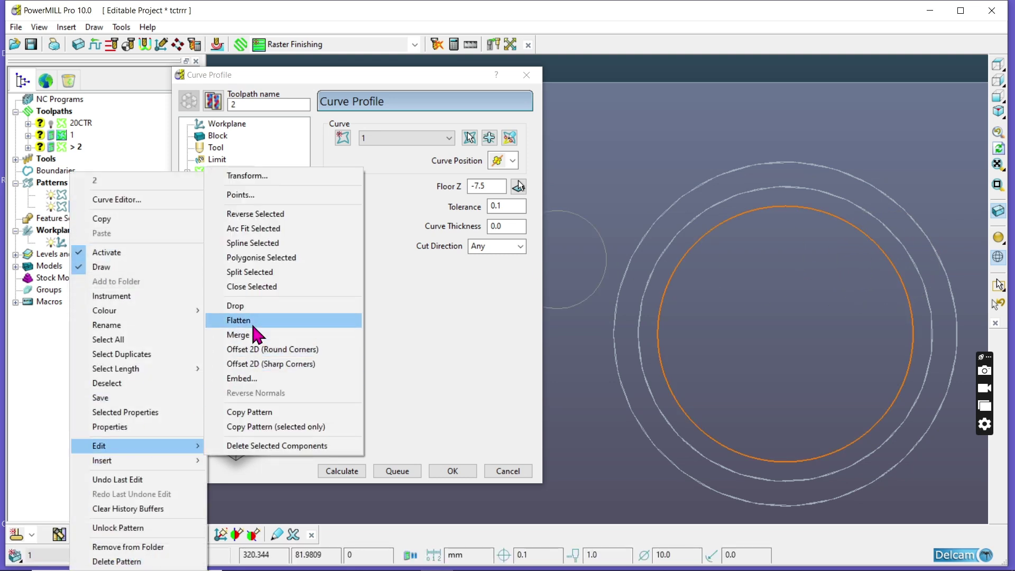
pyautogui.click(271, 364)
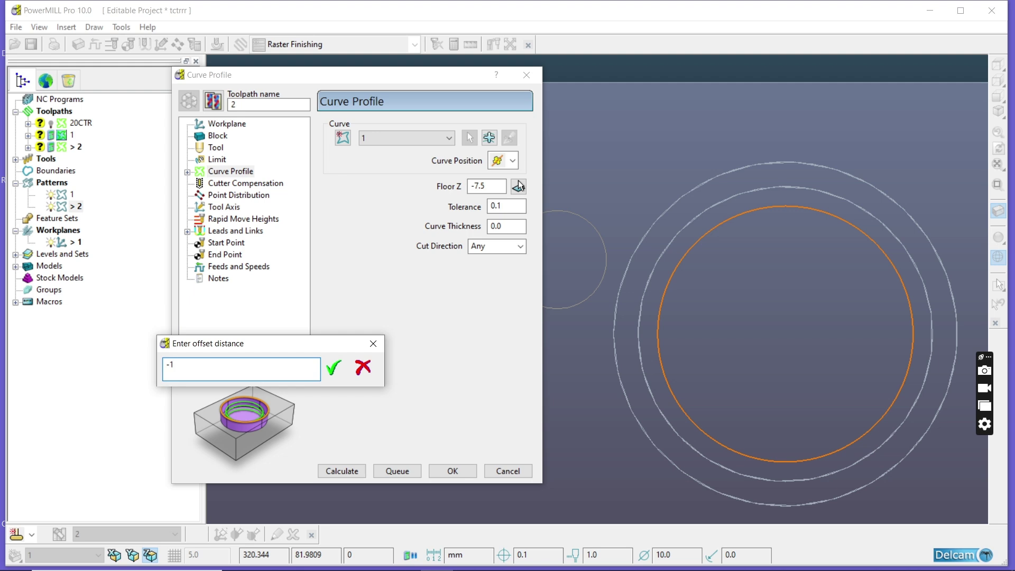
pyautogui.click(335, 370)
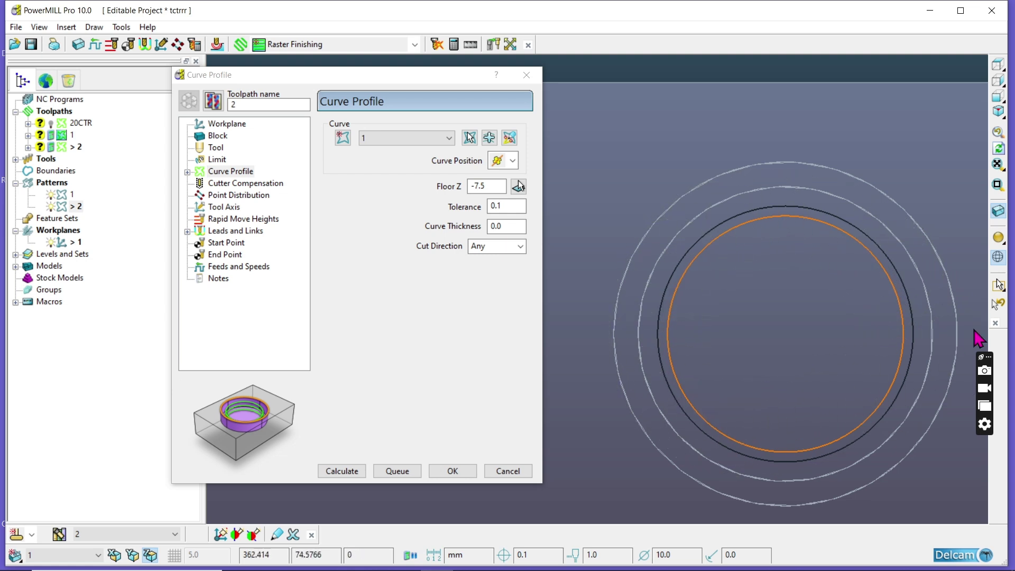
pyautogui.click(1003, 243)
pyautogui.click(1003, 244)
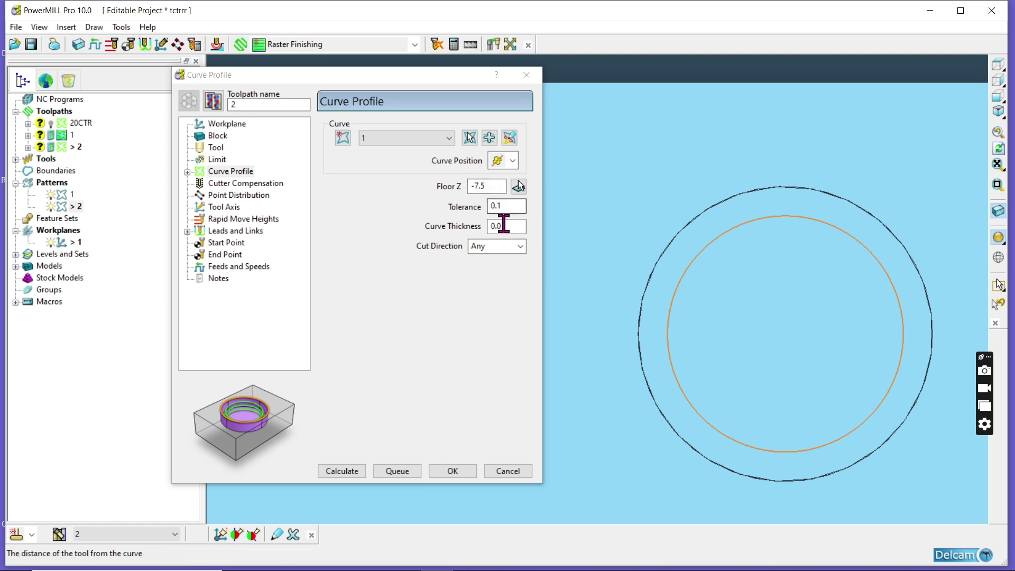
# Try a horizontal stock width of 0.0 and a stepover of 0.0 in the toolpath's cut distances
pyautogui.click(188, 172)
pyautogui.click(233, 184)
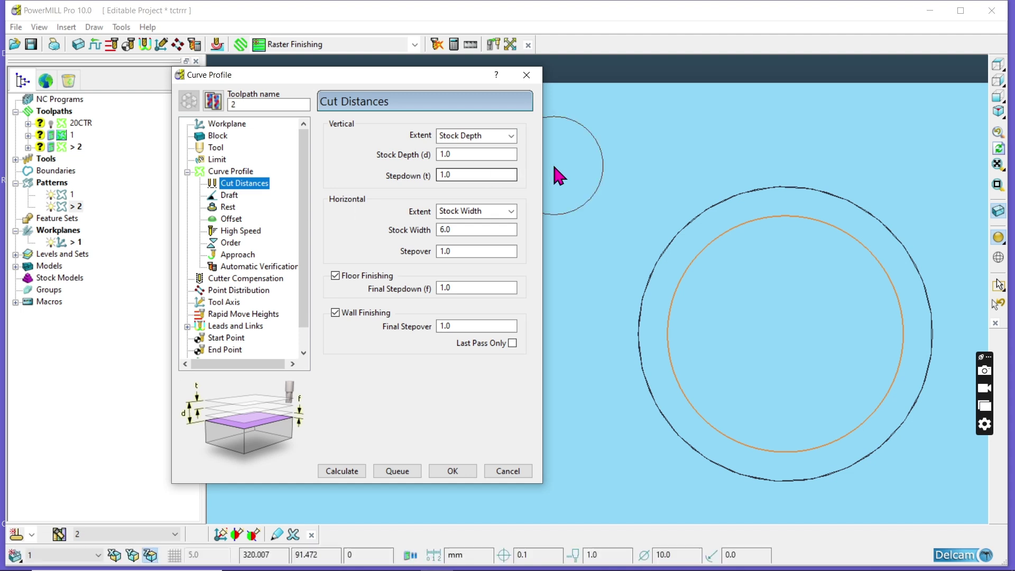
pyautogui.click(503, 213)
pyautogui.click(479, 236)
pyautogui.doubleClick(482, 230)
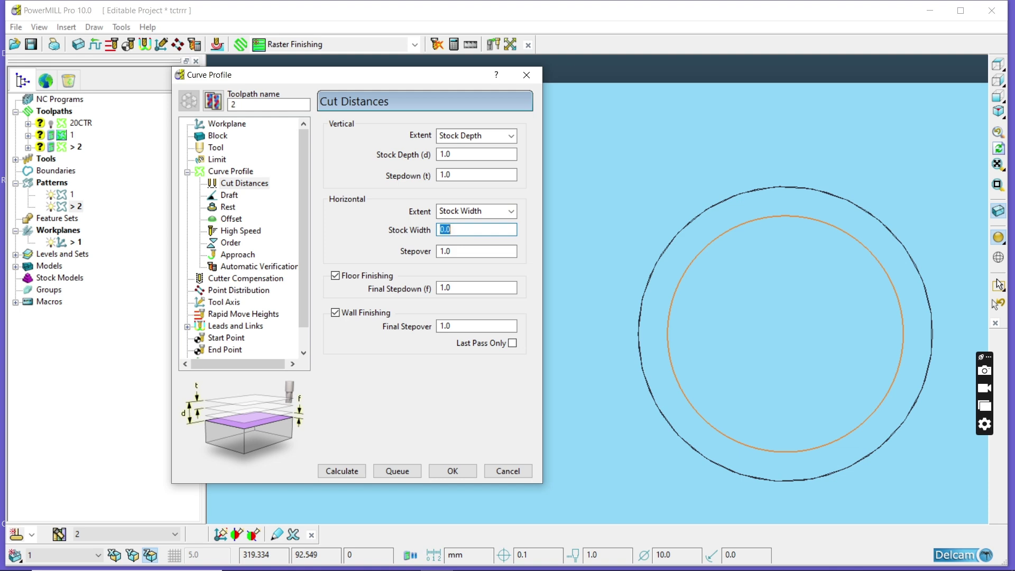
pyautogui.doubleClick(476, 251)
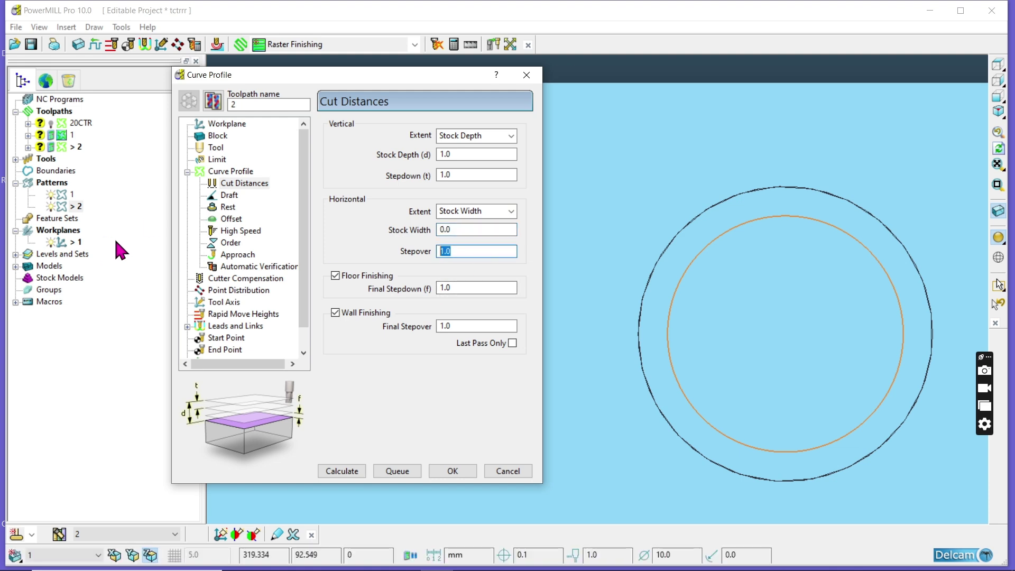
pyautogui.write('0.0')
pyautogui.click(115, 242)
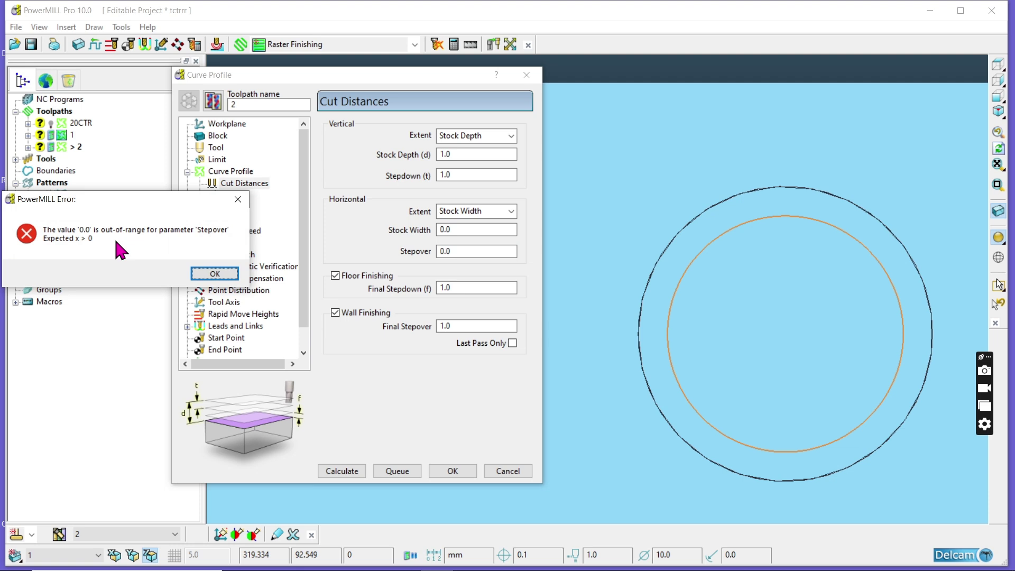
pyautogui.click(214, 273)
# Try defining the horizontal extent by number of cuts with a value of 0.0
pyautogui.click(511, 212)
pyautogui.click(505, 212)
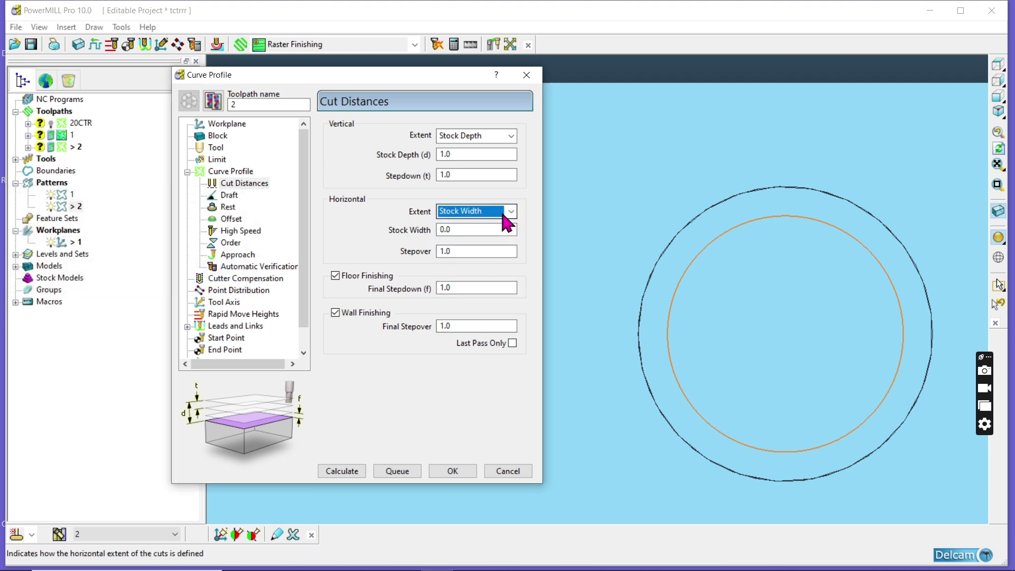
pyautogui.click(503, 210)
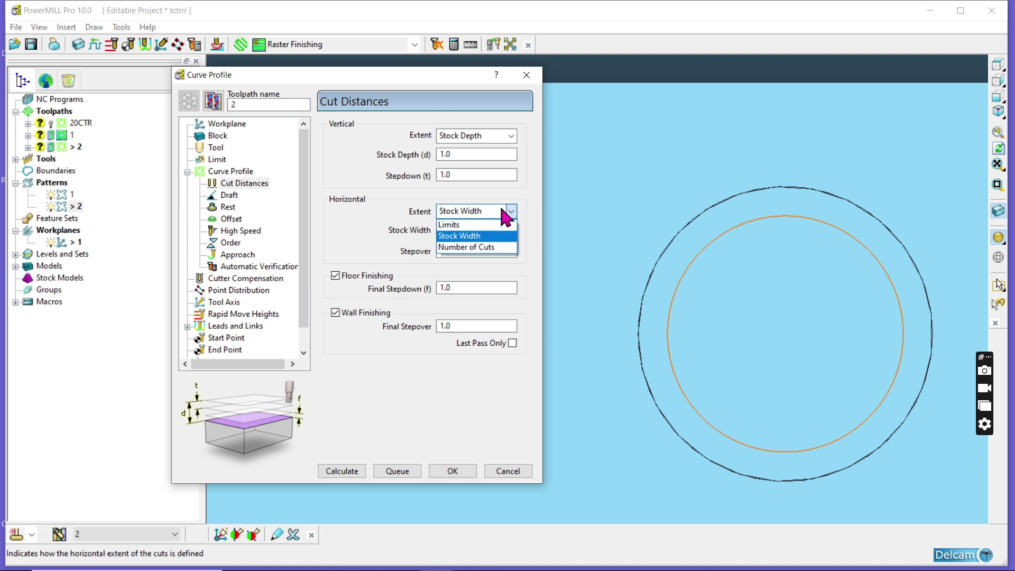
pyautogui.click(479, 247)
pyautogui.moveTo(461, 232); pyautogui.dragTo(244, 219)
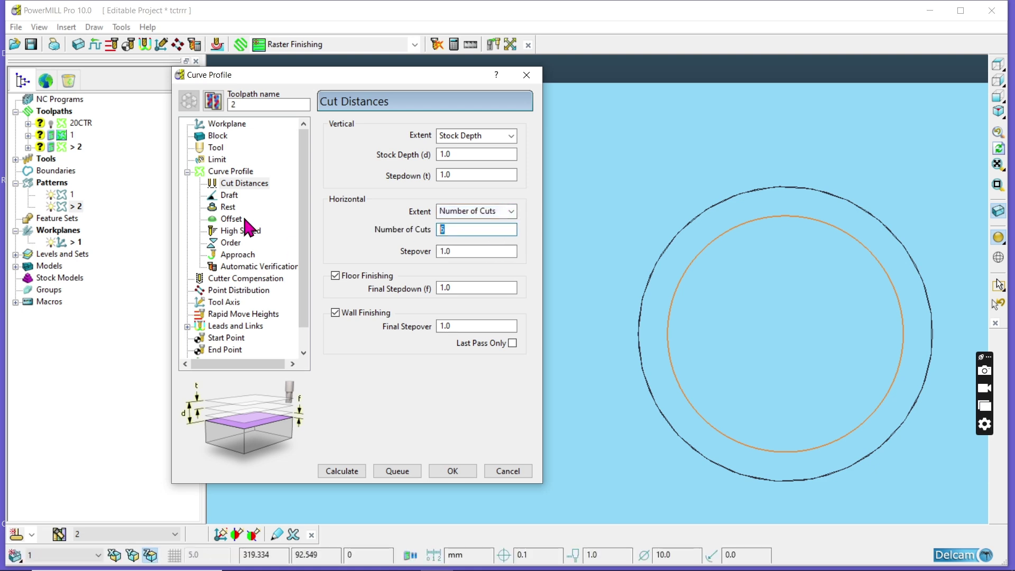
pyautogui.press('Return')
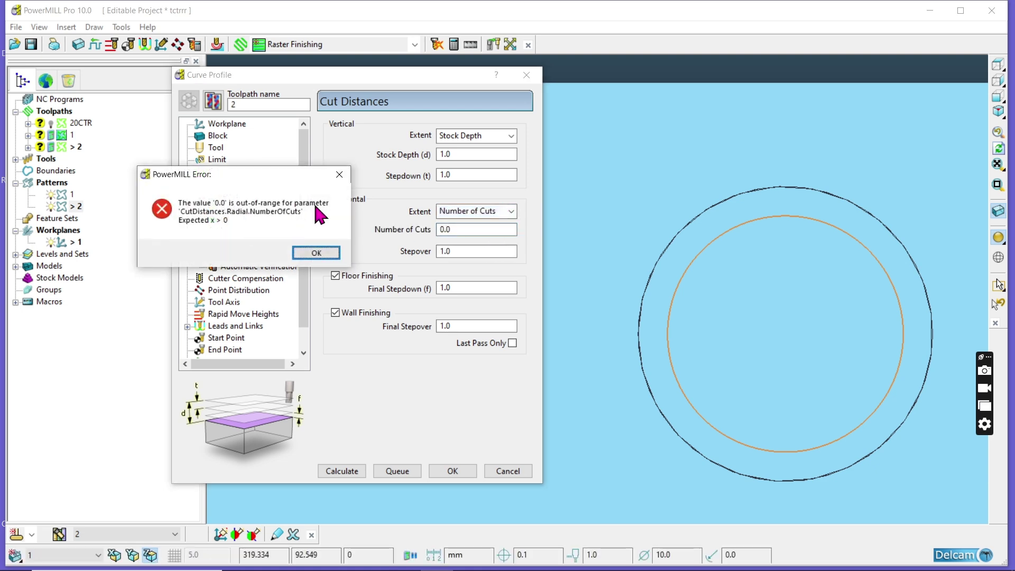
pyautogui.click(318, 252)
# Set the horizontal extent to Limits and turn off both floor finishing and wall finishing
pyautogui.click(503, 212)
pyautogui.click(478, 222)
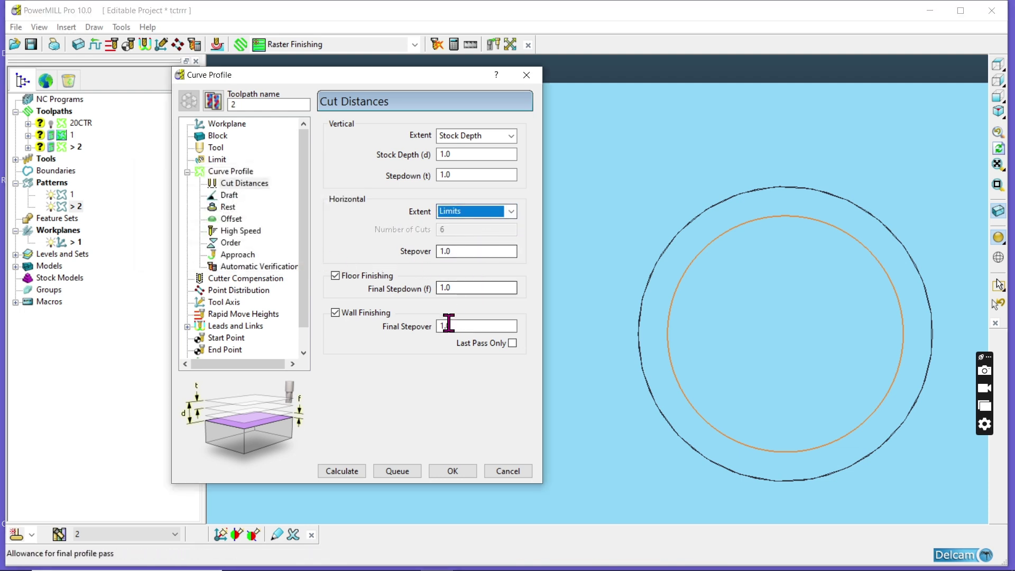
pyautogui.click(470, 255)
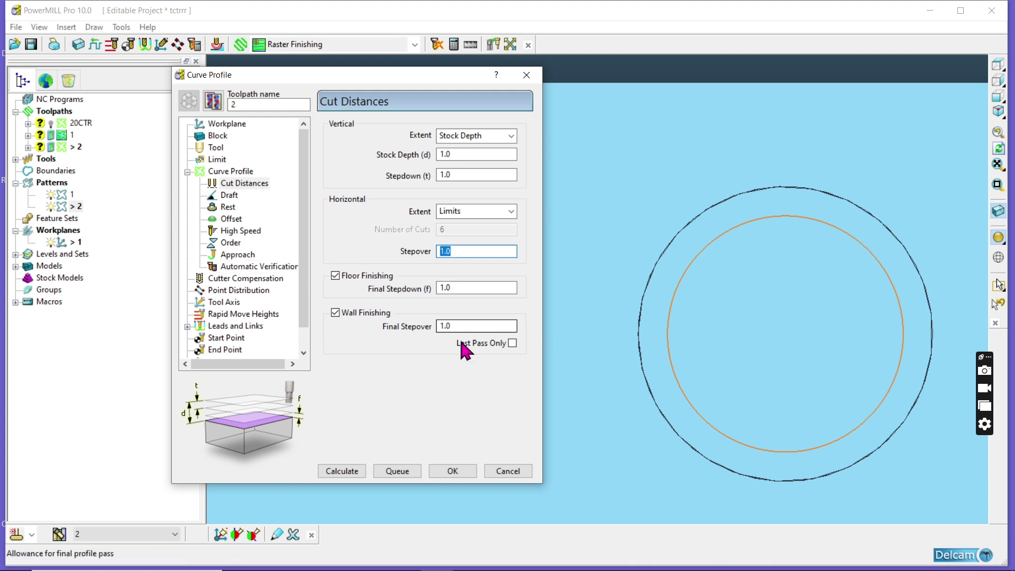
pyautogui.doubleClick(461, 249)
pyautogui.click(336, 276)
pyautogui.click(335, 312)
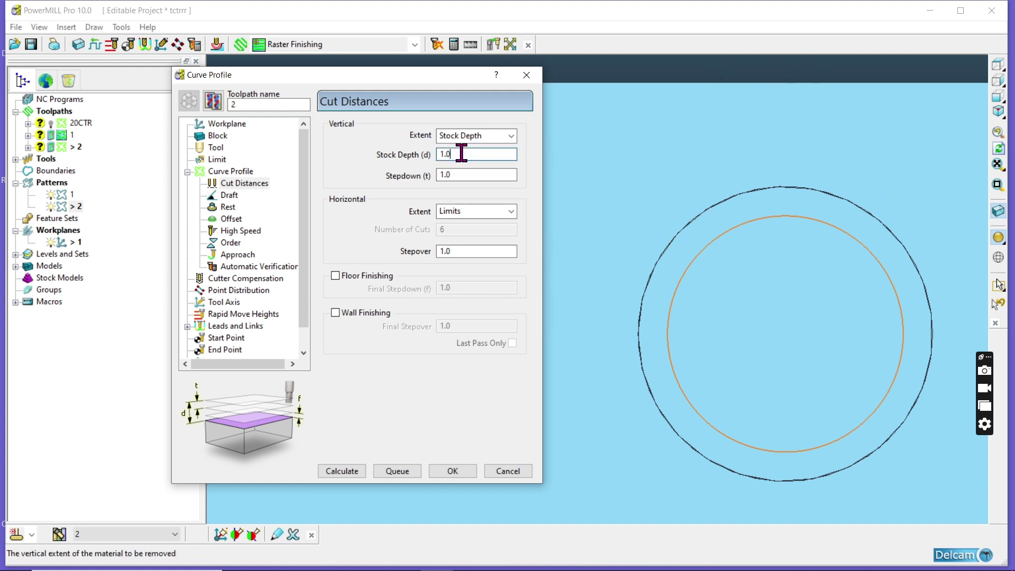
# Define the vertical extent by number of cuts and try a stepdown of 0.0 in the cut distances
pyautogui.click(489, 136)
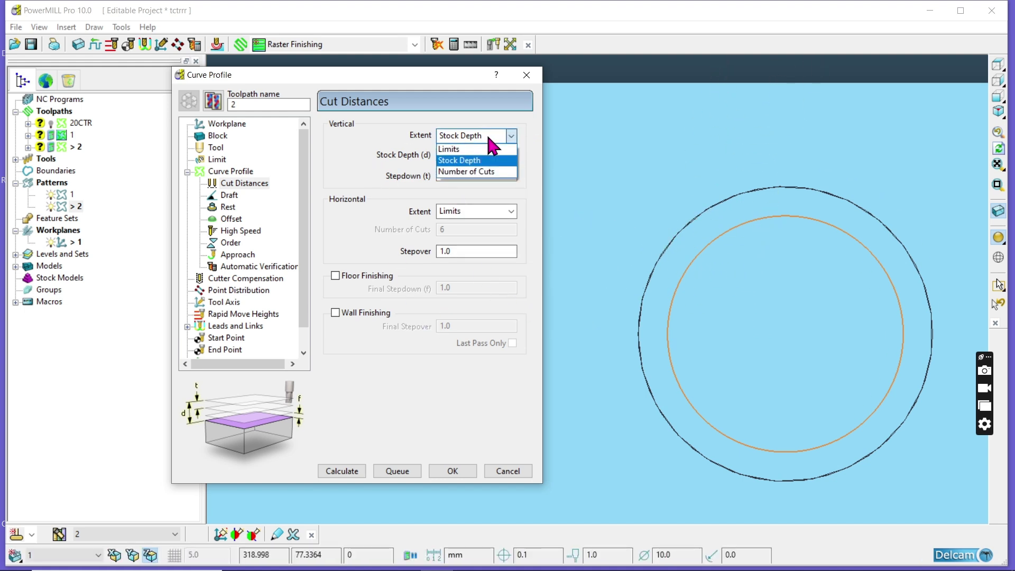
pyautogui.click(482, 171)
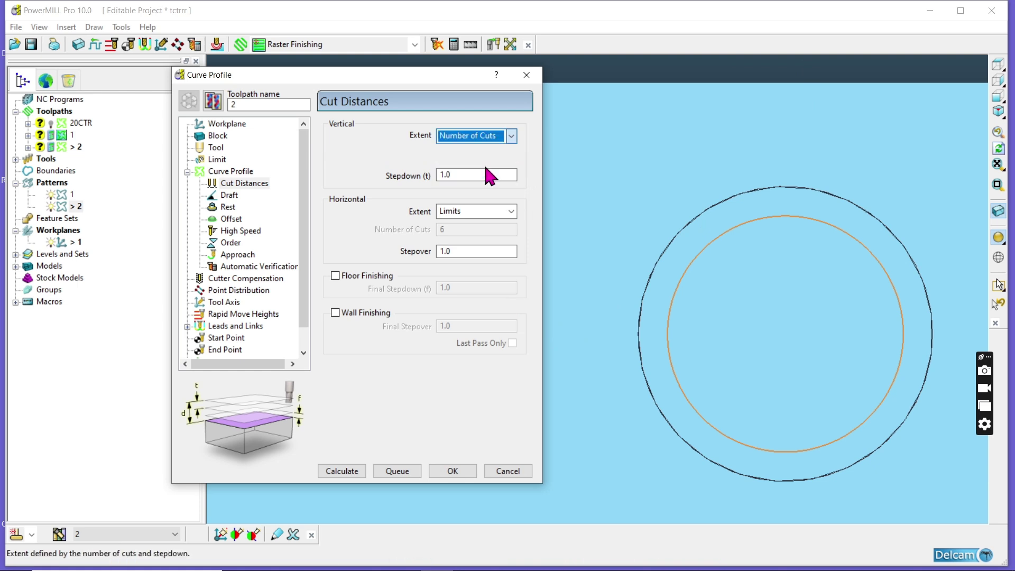
pyautogui.click(458, 174)
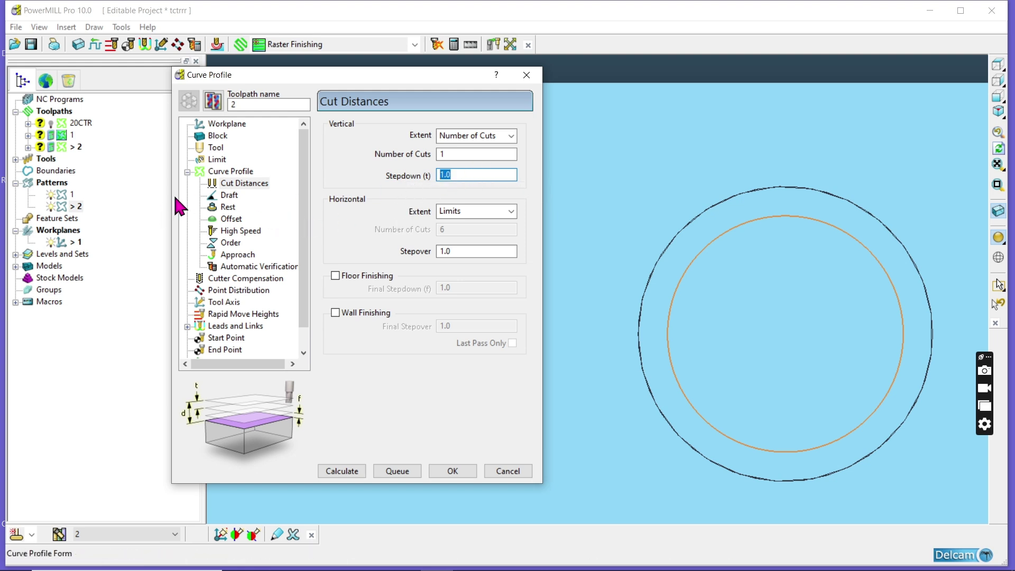
pyautogui.press('Return')
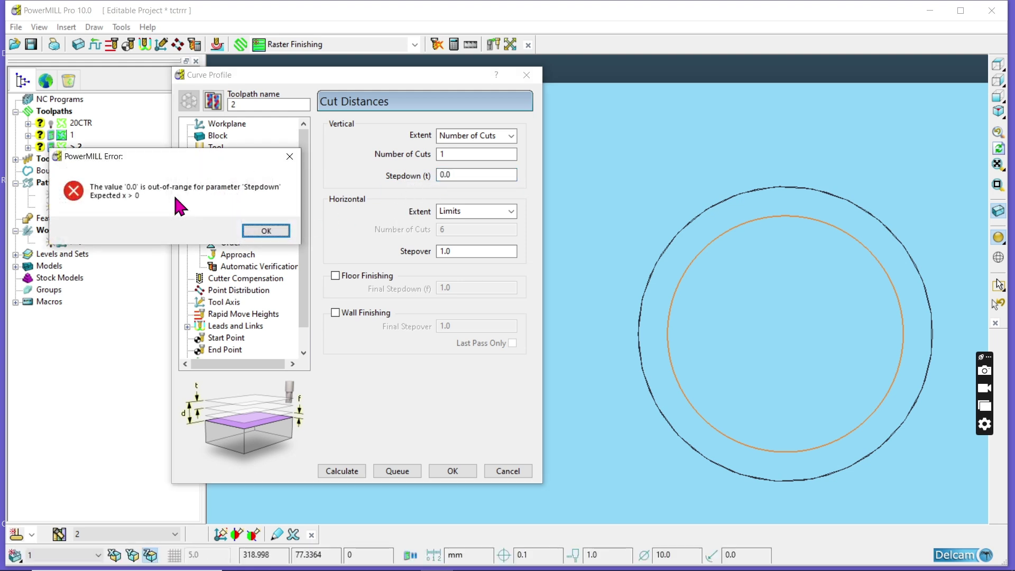
pyautogui.click(266, 232)
# Choose pattern 2 as the profile's curve and calculate toolpath 2
pyautogui.click(343, 471)
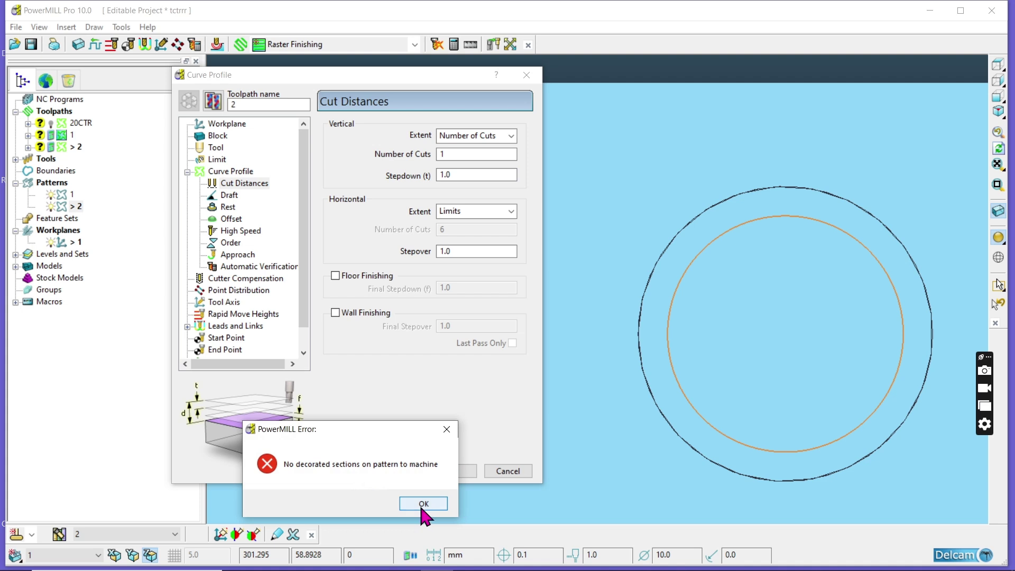
pyautogui.click(423, 503)
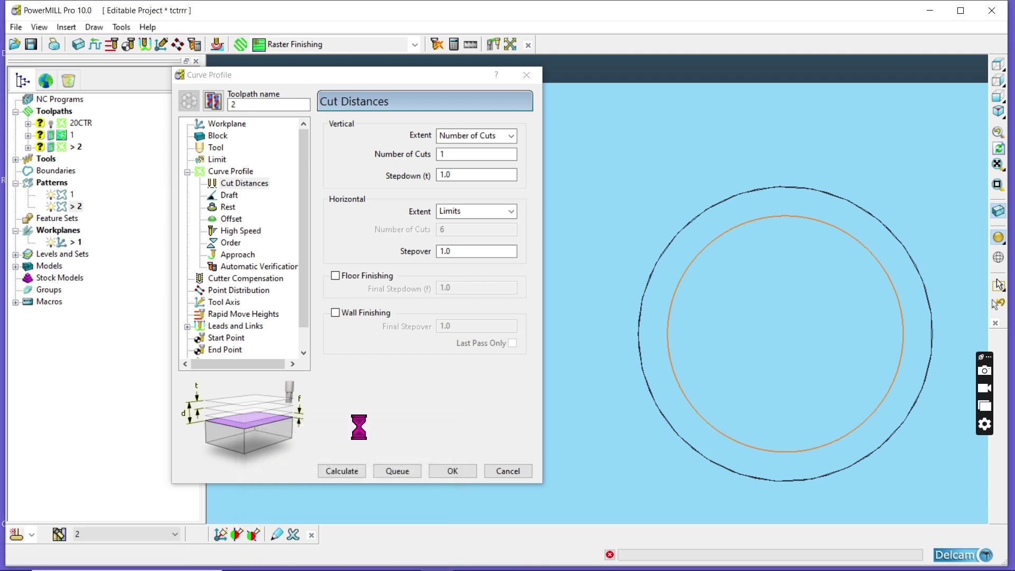
pyautogui.click(217, 136)
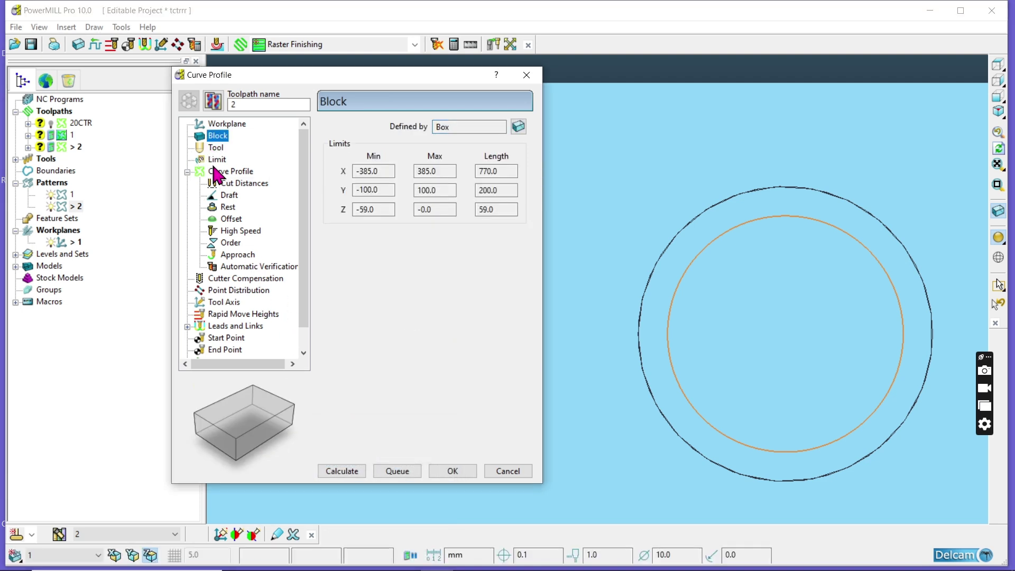
pyautogui.click(217, 160)
pyautogui.click(230, 172)
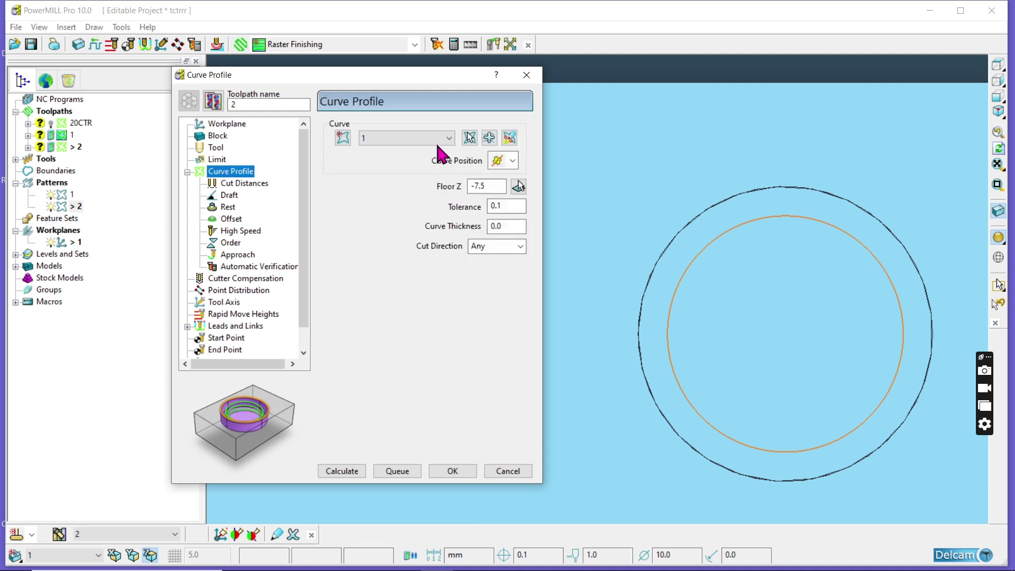
pyautogui.click(448, 138)
pyautogui.click(455, 158)
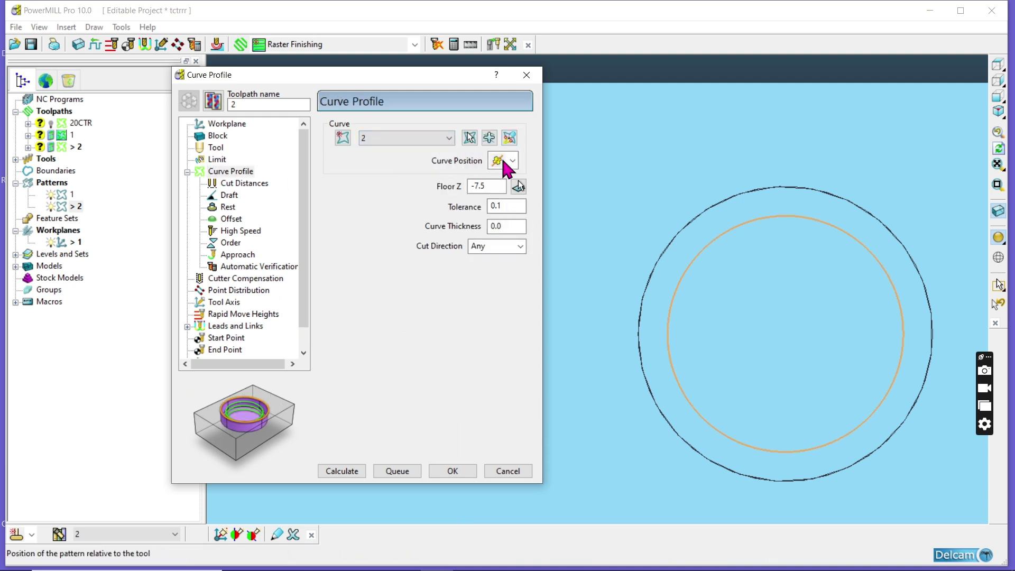
pyautogui.click(499, 195)
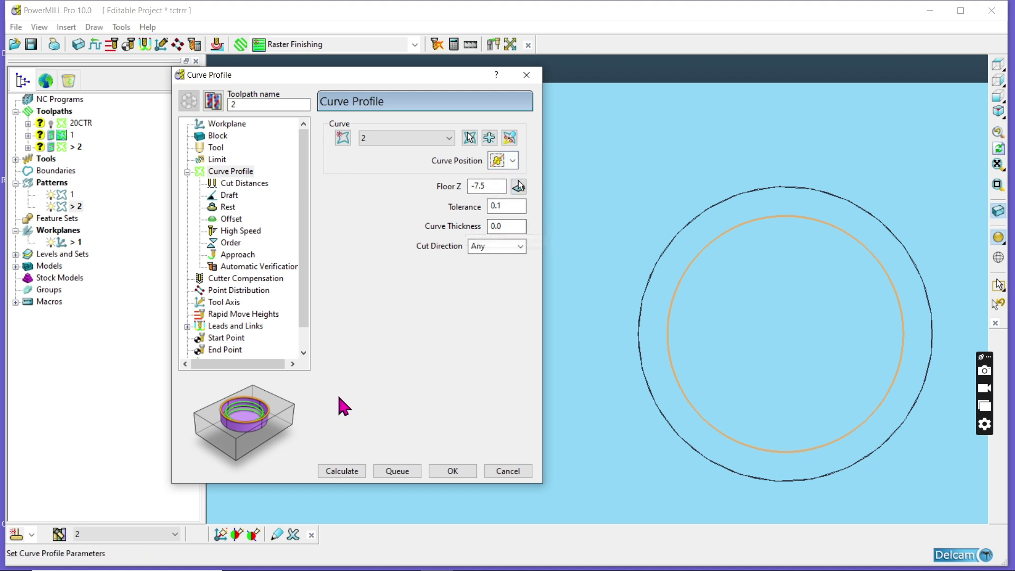
pyautogui.click(353, 470)
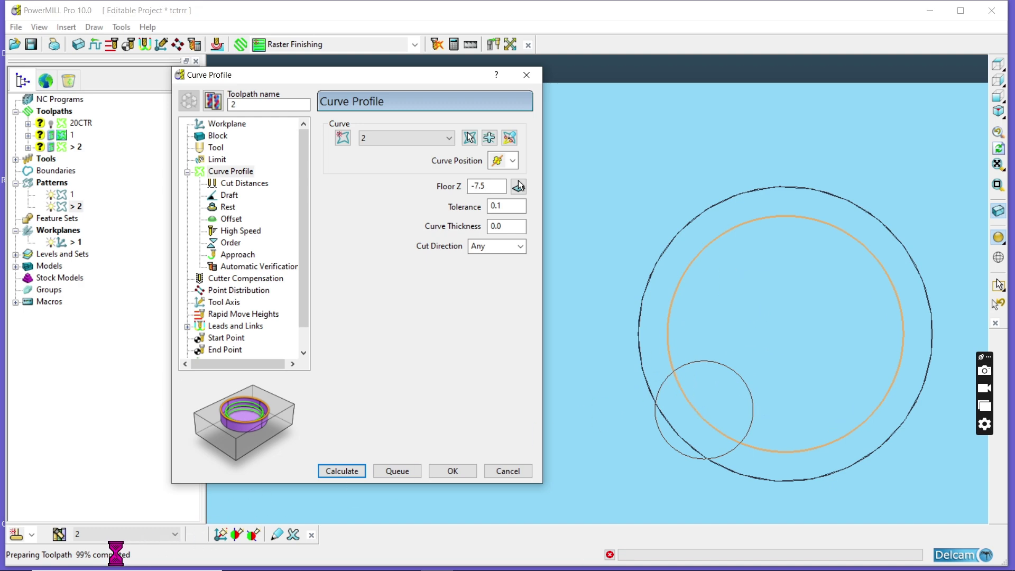
# Examine the calculated toolpath inside the round hole against the shaded model and close its settings
pyautogui.moveTo(748, 380); pyautogui.dragTo(733, 227, button='middle')
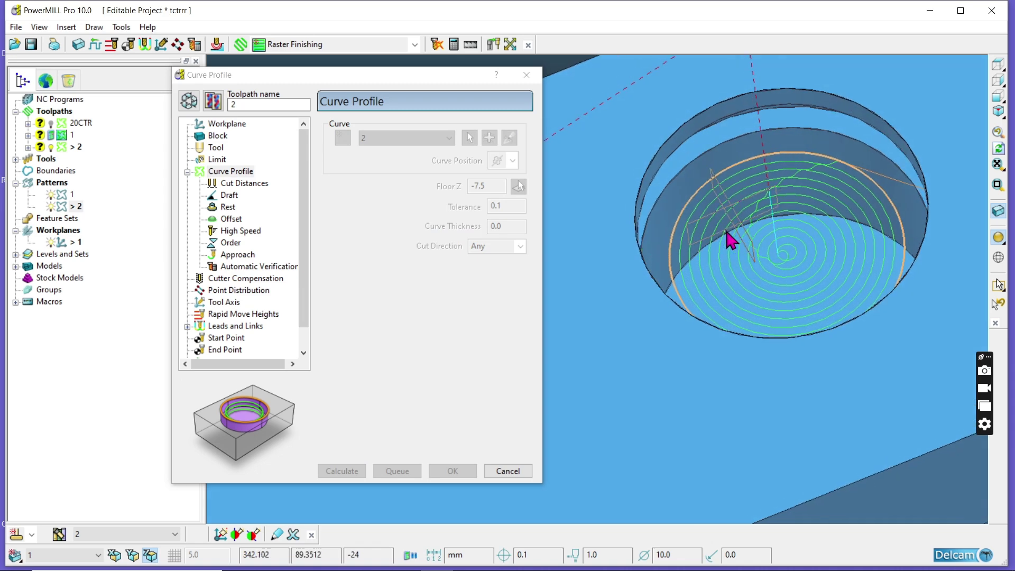
pyautogui.scroll(-5, 738, 237)
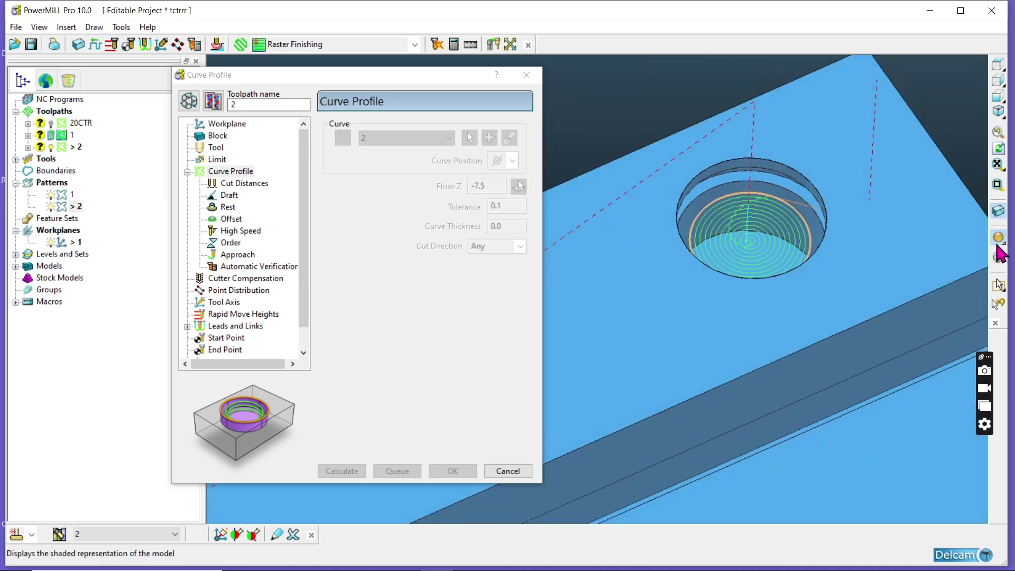
pyautogui.click(997, 240)
pyautogui.click(998, 238)
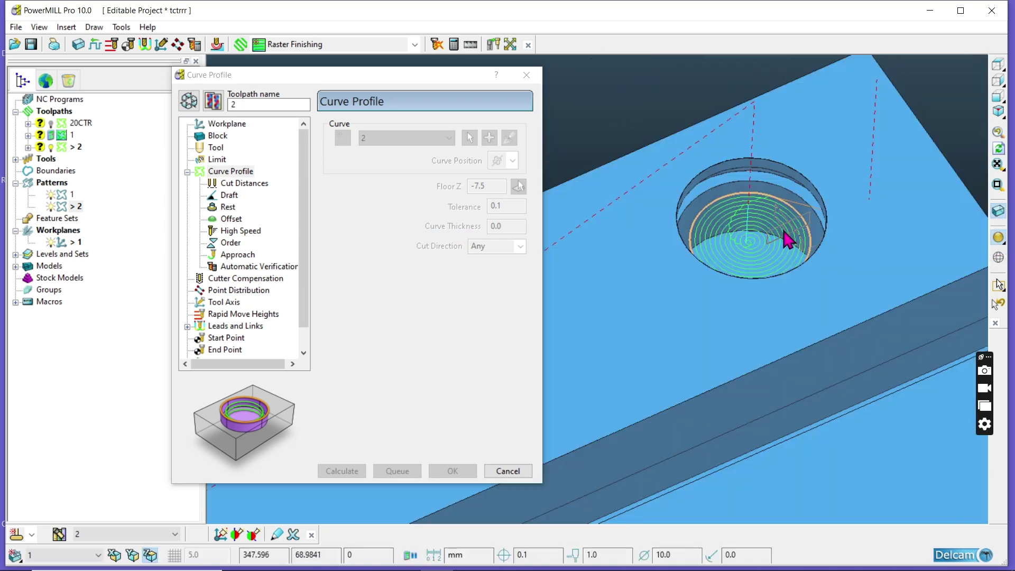
pyautogui.click(527, 74)
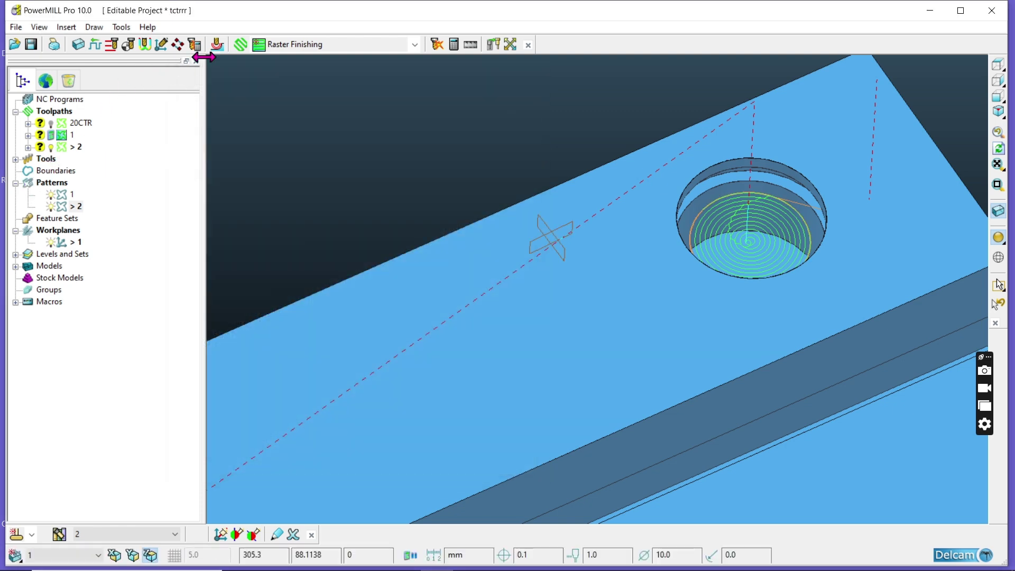
# Try a 2D Curve Area Clearance toolpath on pattern 2 with the Offset type and close it uncalculated
pyautogui.click(240, 45)
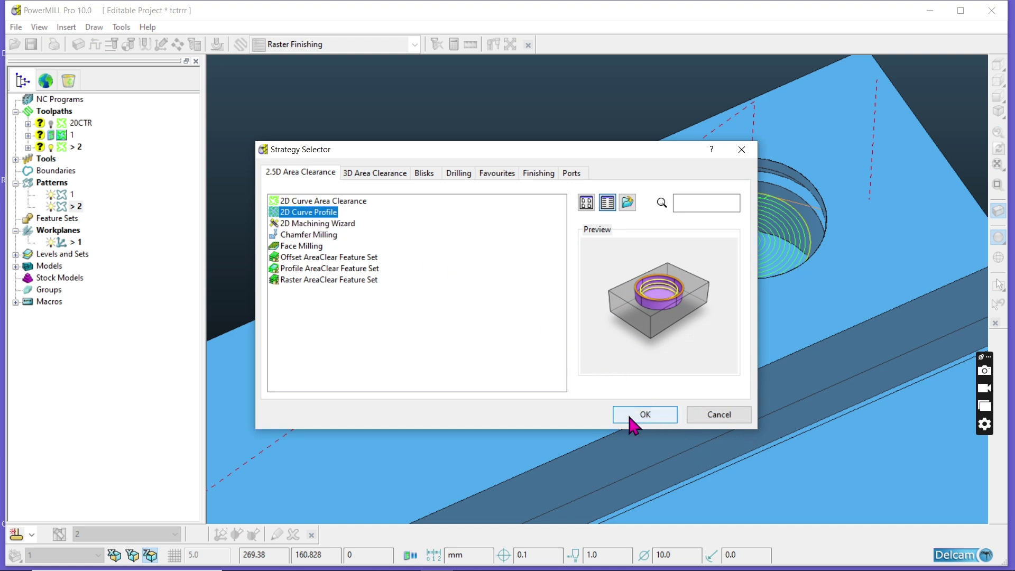
pyautogui.click(292, 202)
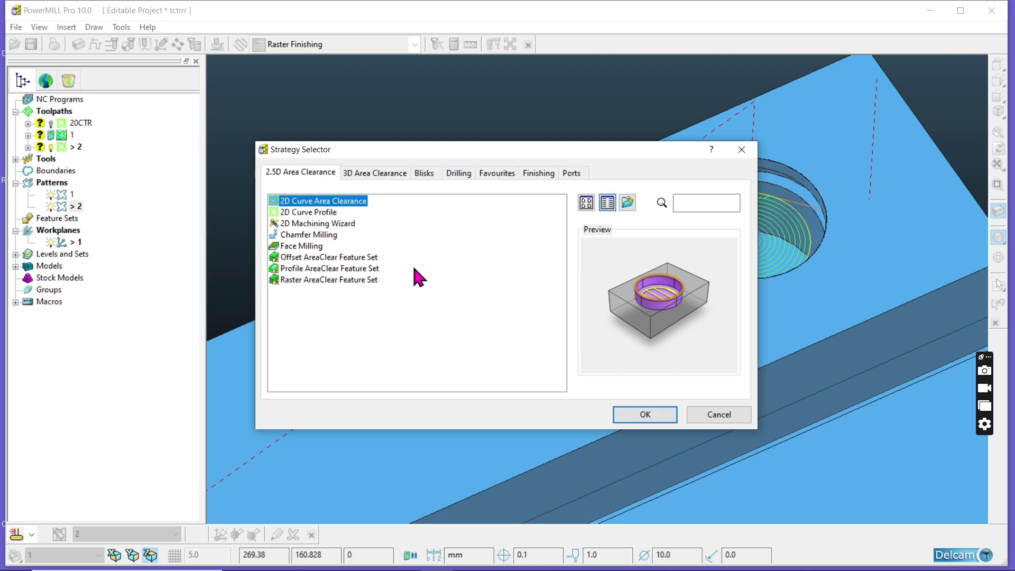
pyautogui.click(638, 421)
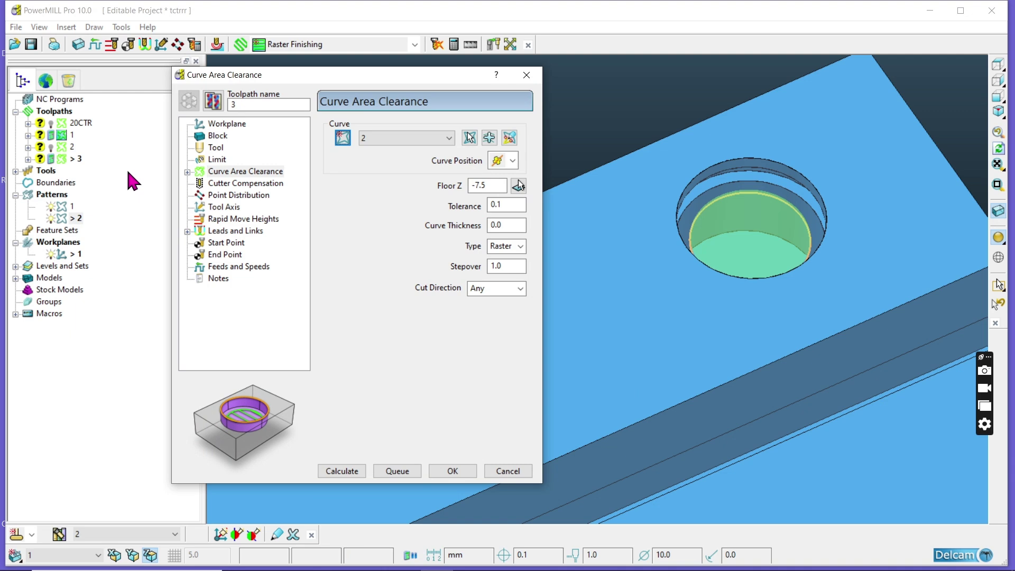
pyautogui.click(520, 246)
pyautogui.click(503, 272)
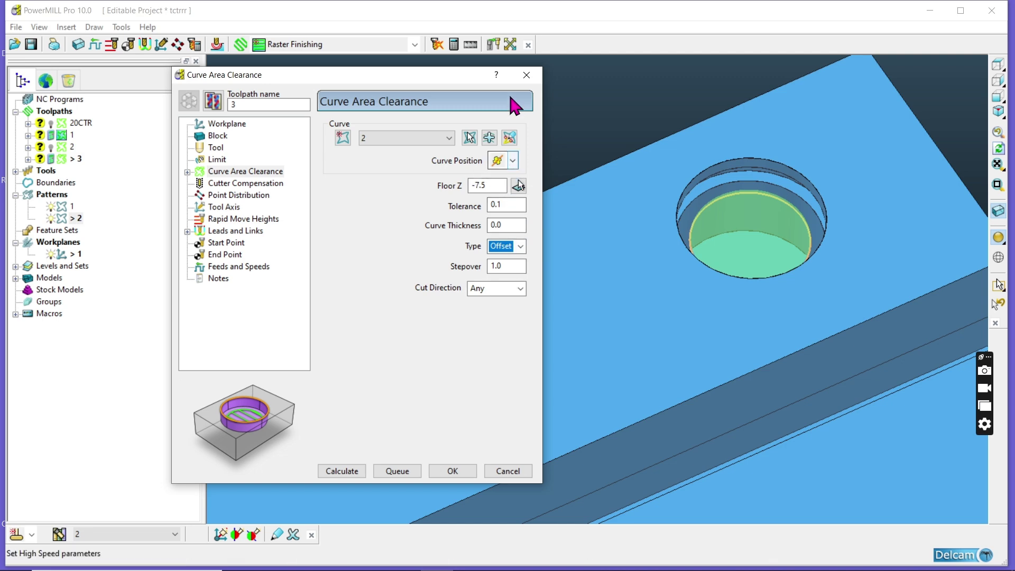
pyautogui.click(527, 75)
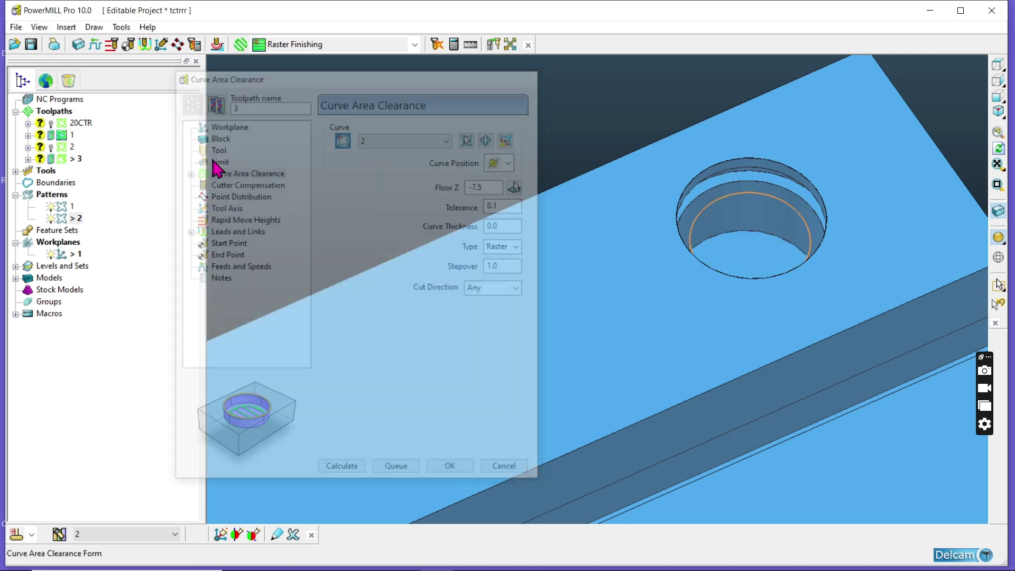
# Delete toolpaths 2, 3 and 1 from the project, keeping only 20CTR
pyautogui.rightClick(64, 150)
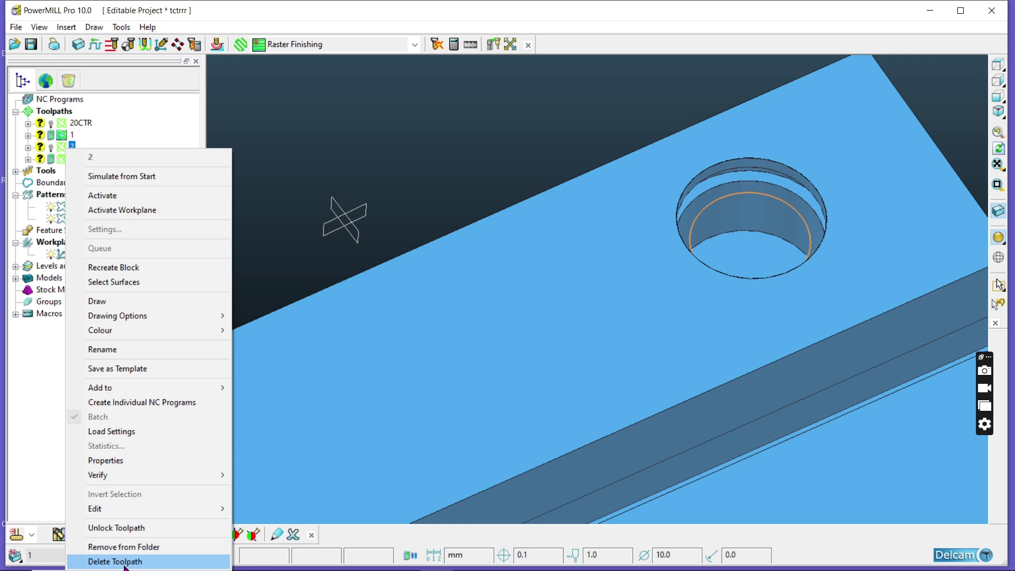
pyautogui.click(95, 558)
pyautogui.rightClick(62, 146)
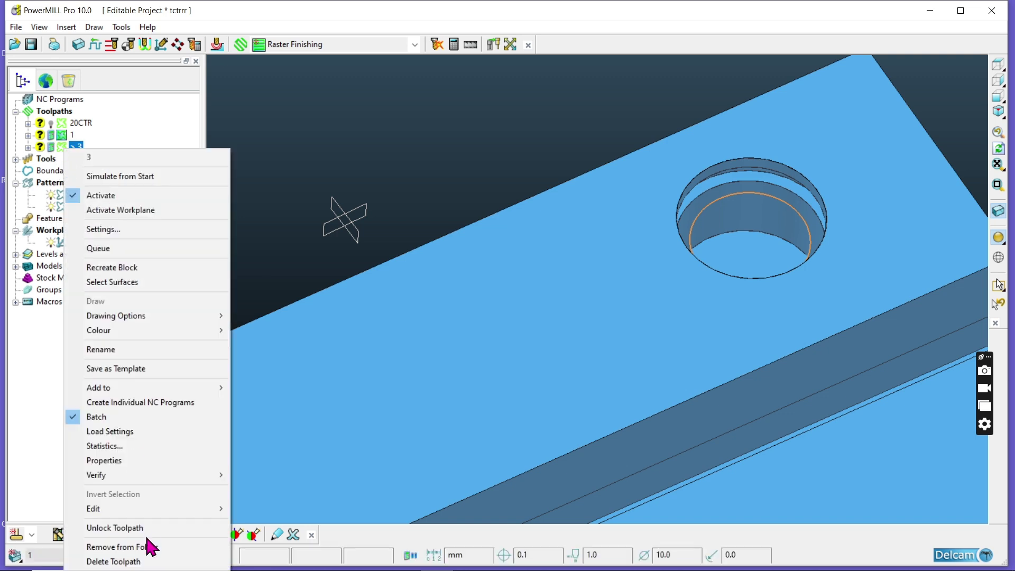
pyautogui.click(95, 560)
pyautogui.rightClick(68, 141)
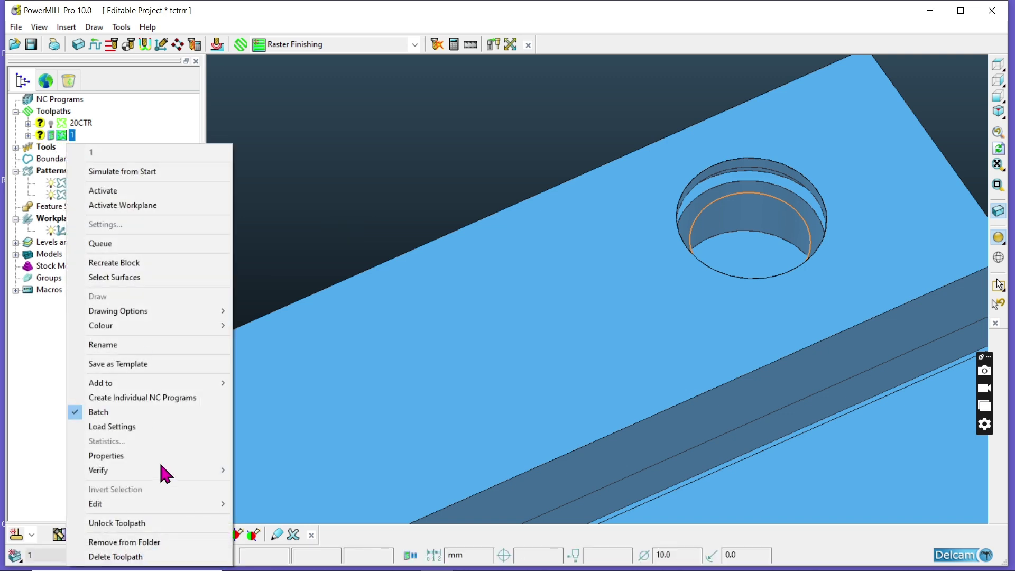
pyautogui.click(139, 557)
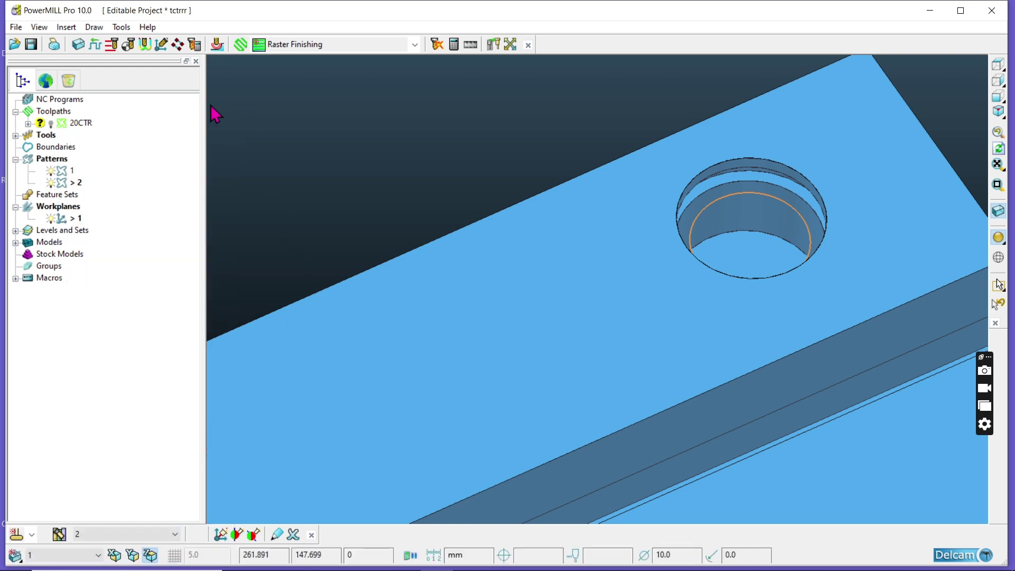
# Preview the 2.5D area clearance strategies and create a new 2D Curve Profile toolpath
pyautogui.click(241, 45)
pyautogui.click(307, 213)
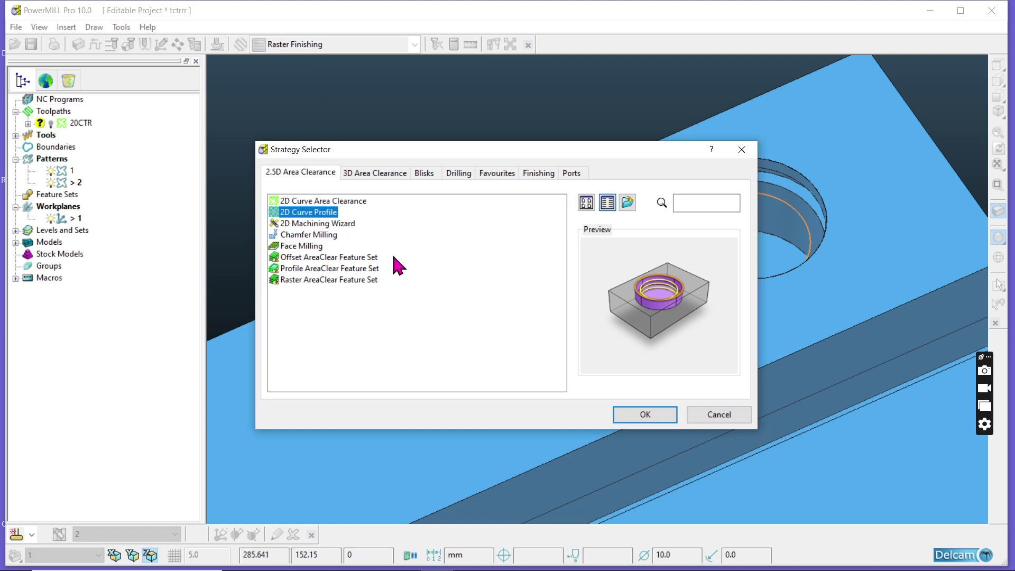
pyautogui.click(314, 224)
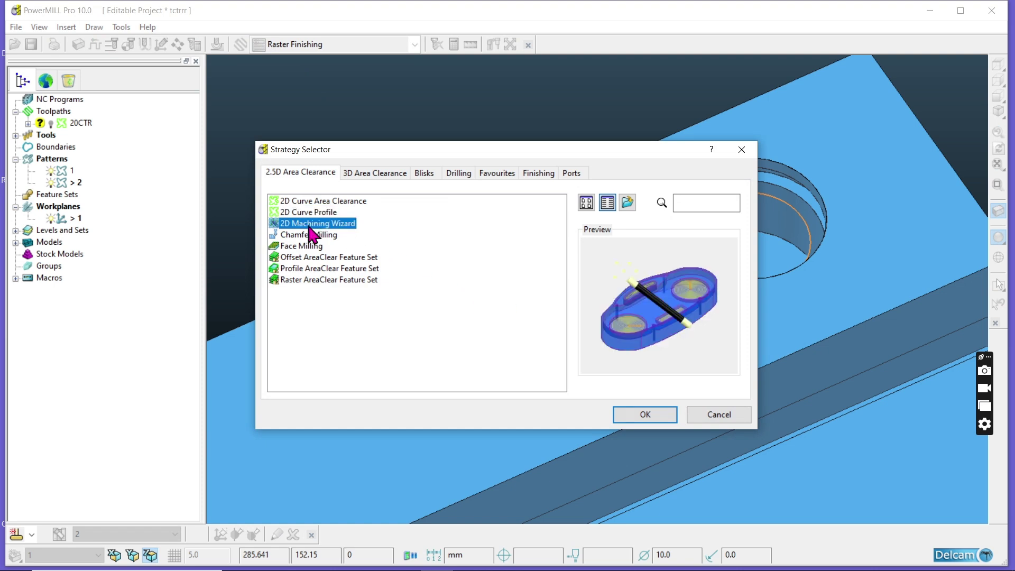
pyautogui.click(303, 238)
pyautogui.click(298, 247)
pyautogui.click(300, 258)
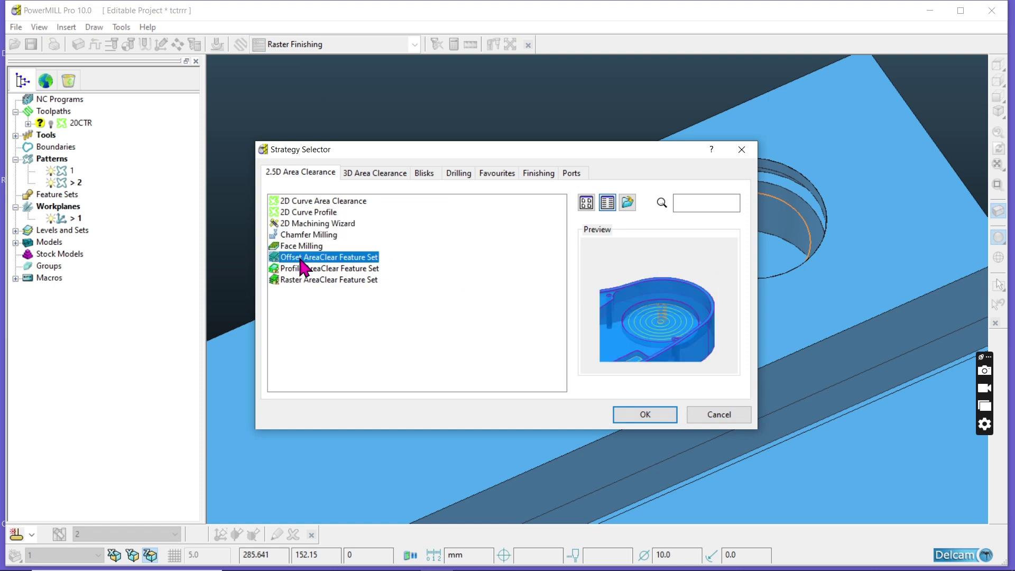
pyautogui.click(298, 269)
pyautogui.click(294, 280)
pyautogui.click(300, 213)
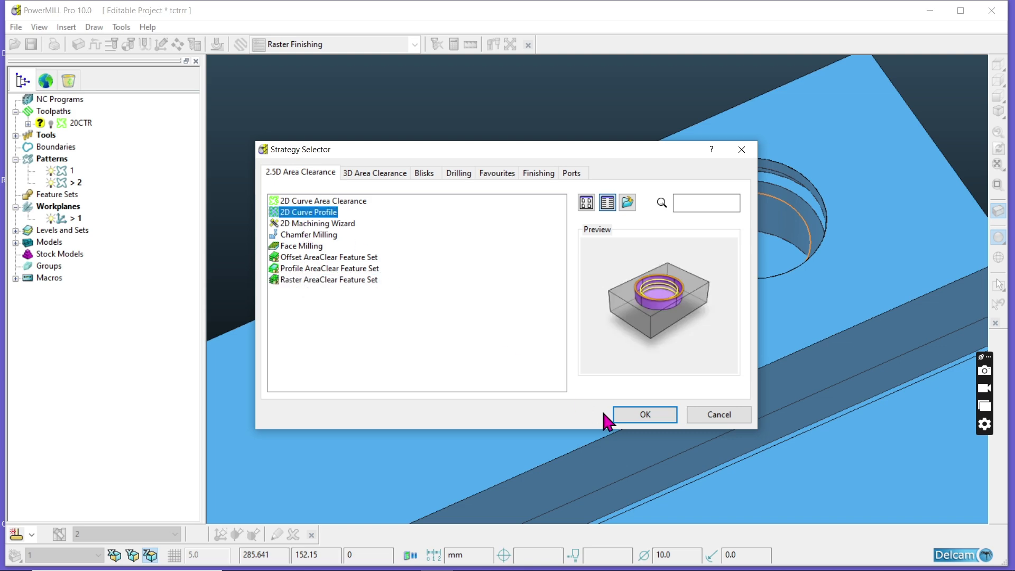
pyautogui.click(640, 417)
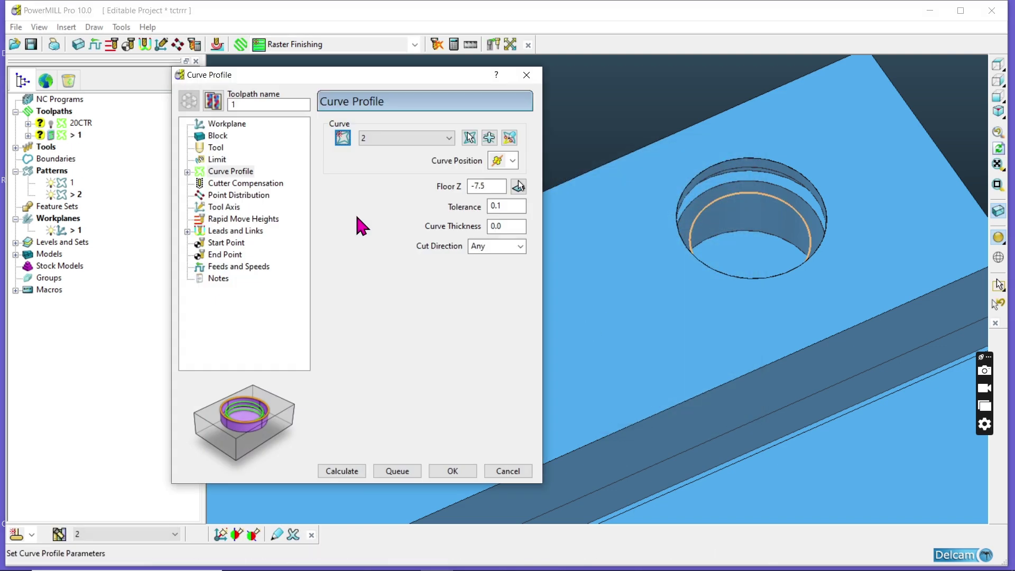
# Set the new profile toolpath's vertical extent to Limits, calculate it and close its settings
pyautogui.click(212, 184)
pyautogui.click(231, 171)
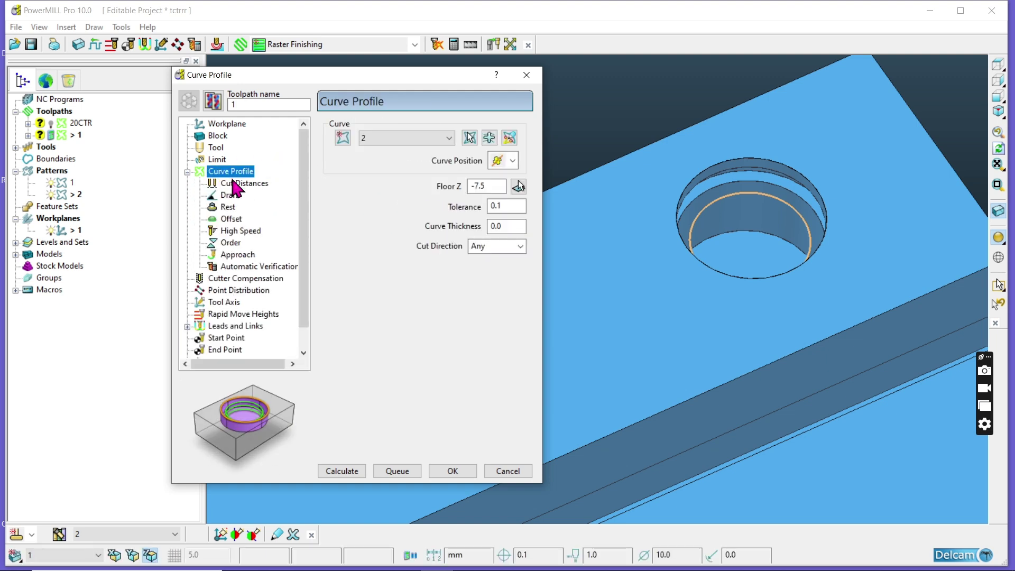
pyautogui.click(241, 184)
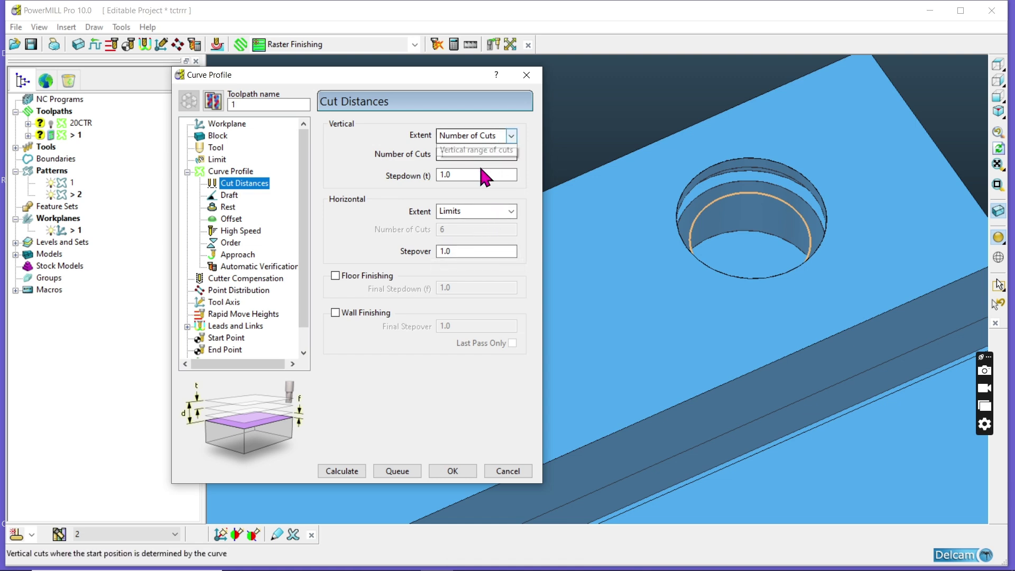
pyautogui.click(483, 136)
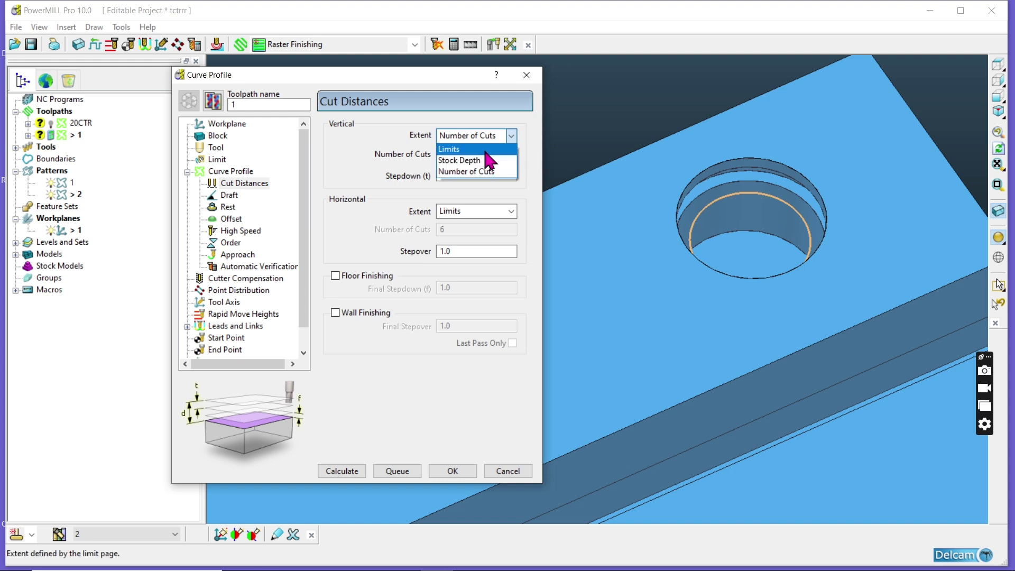
pyautogui.click(485, 150)
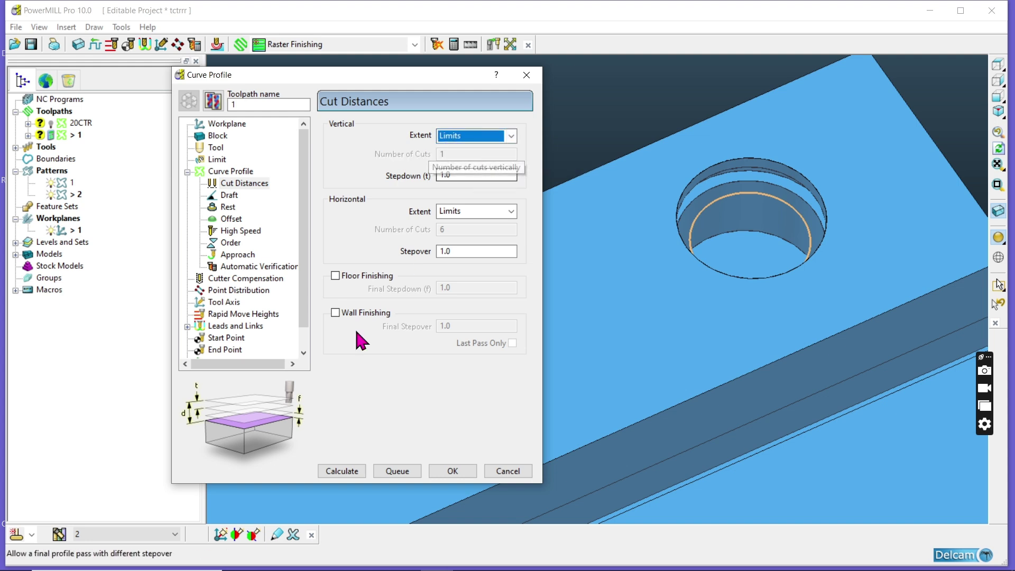
pyautogui.click(345, 472)
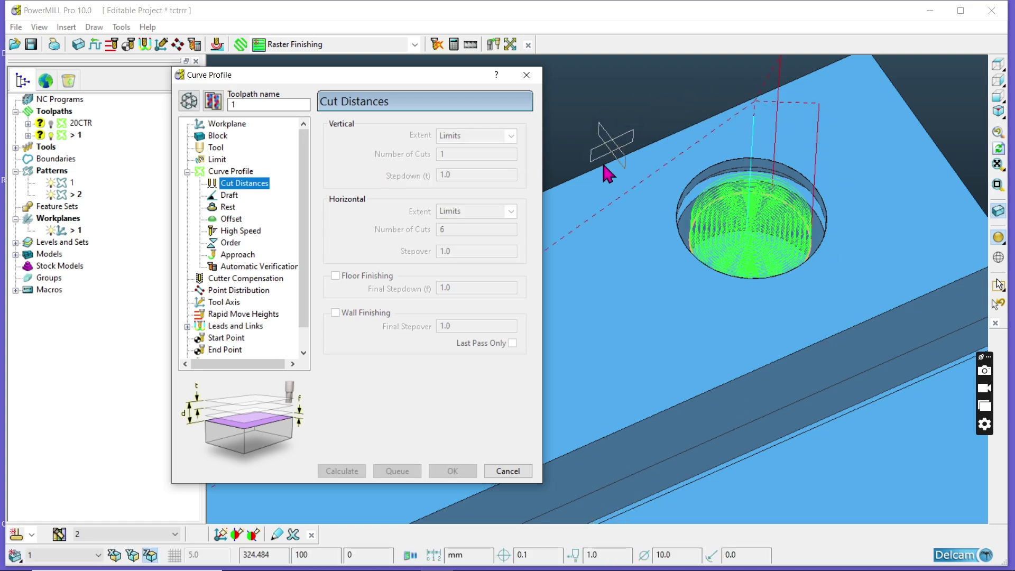
pyautogui.moveTo(719, 206); pyautogui.dragTo(682, 201, button='middle')
pyautogui.click(522, 78)
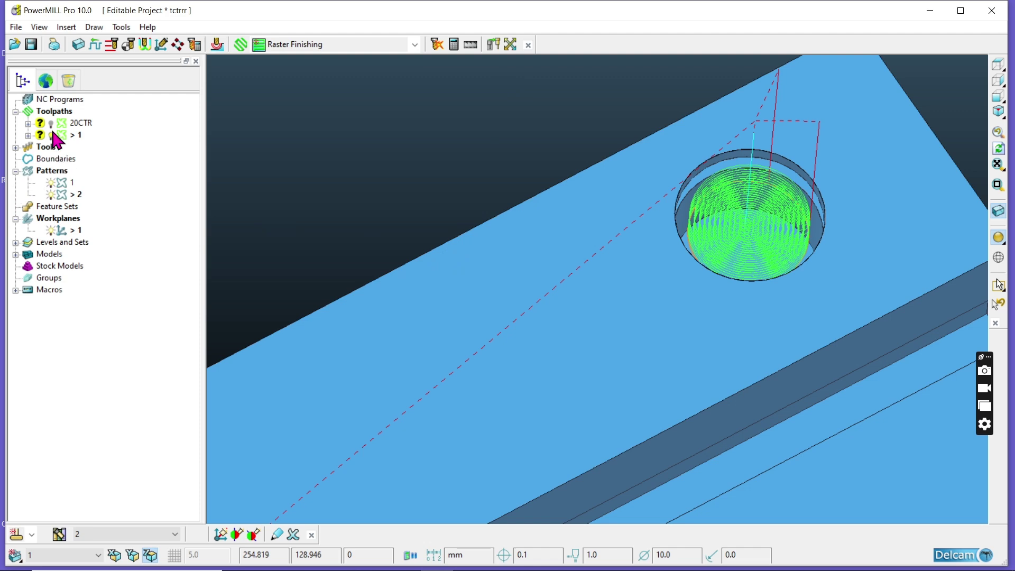
# Delete toolpath 20CTR and create a new Pattern Finishing toolpath
pyautogui.rightClick(53, 129)
pyautogui.click(102, 549)
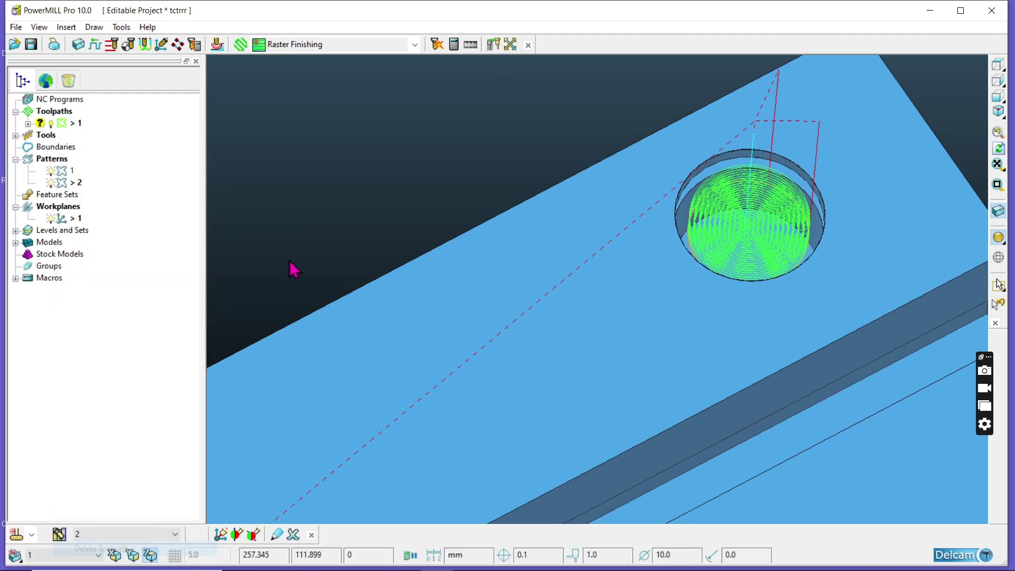
pyautogui.click(240, 45)
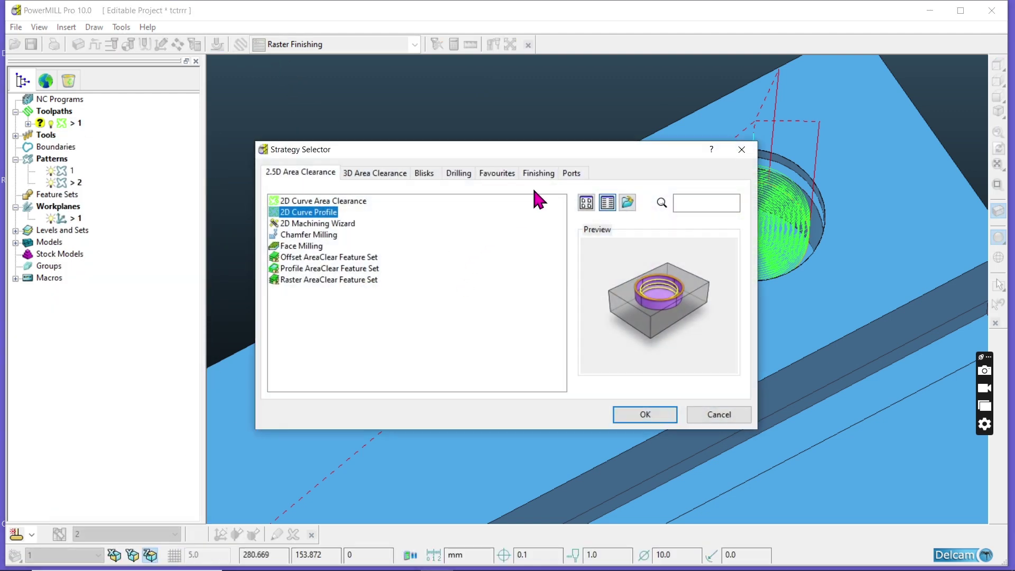
pyautogui.click(539, 173)
pyautogui.click(295, 349)
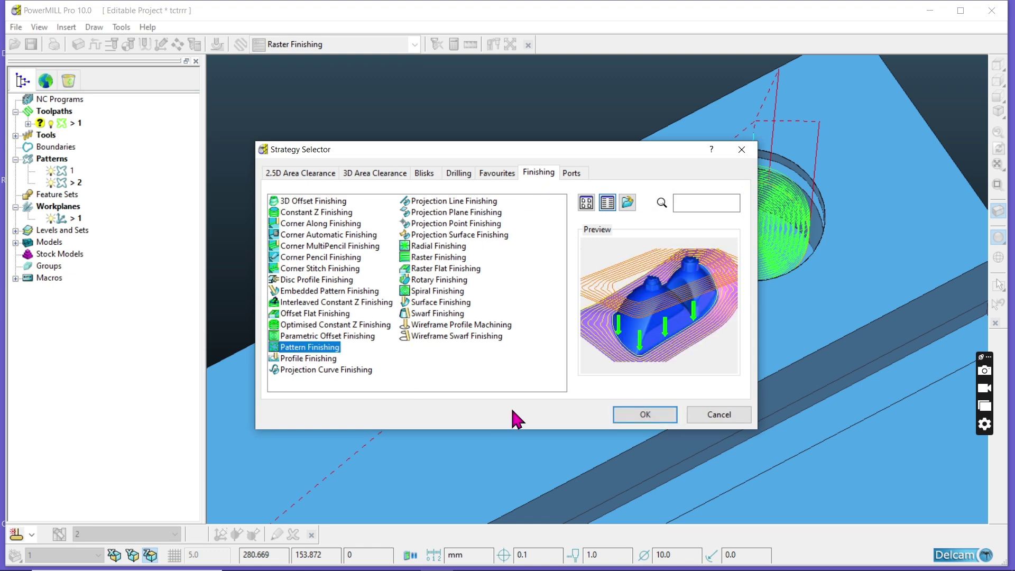
pyautogui.click(668, 416)
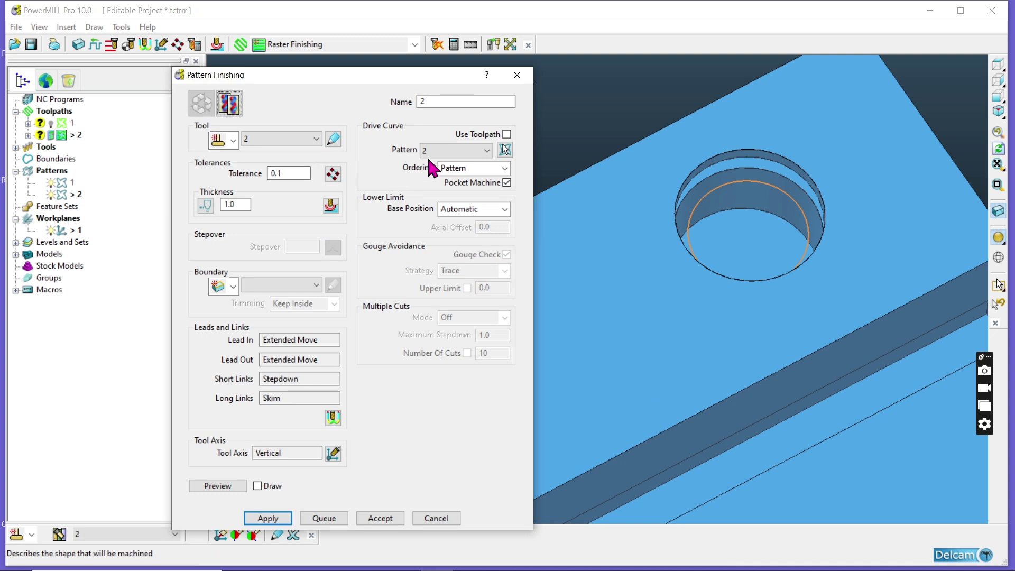
# Set the toolpath's base position to Drive Curve and keep Trace as the gouge avoidance strategy
pyautogui.click(488, 209)
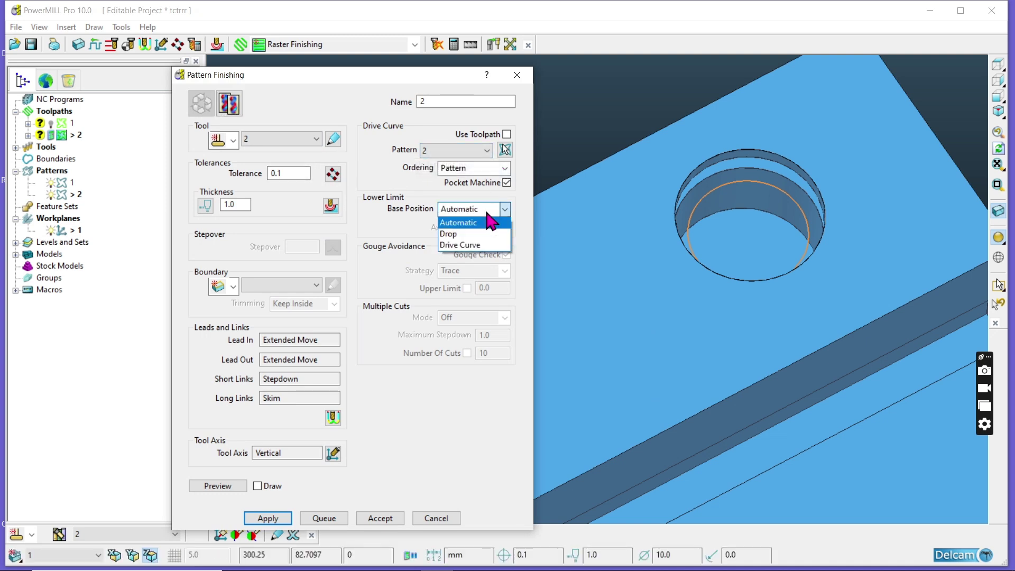
pyautogui.click(479, 245)
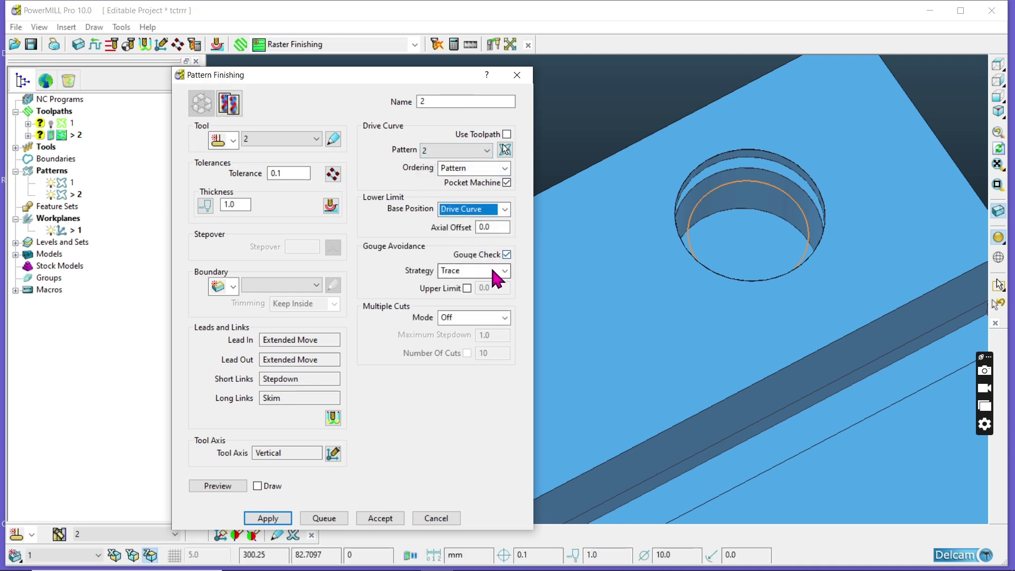
pyautogui.click(491, 270)
pyautogui.click(492, 291)
pyautogui.click(493, 272)
pyautogui.click(476, 295)
pyautogui.moveTo(496, 227); pyautogui.dragTo(477, 231)
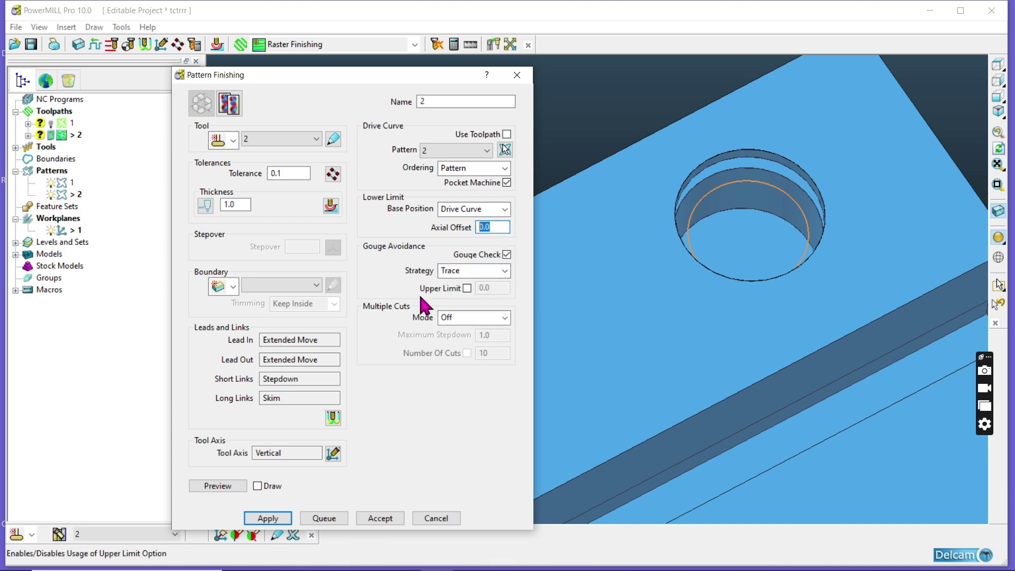
# Set multiple cuts to Offset Down and enable a gouge avoidance upper limit of 0.1
pyautogui.click(468, 317)
pyautogui.click(466, 343)
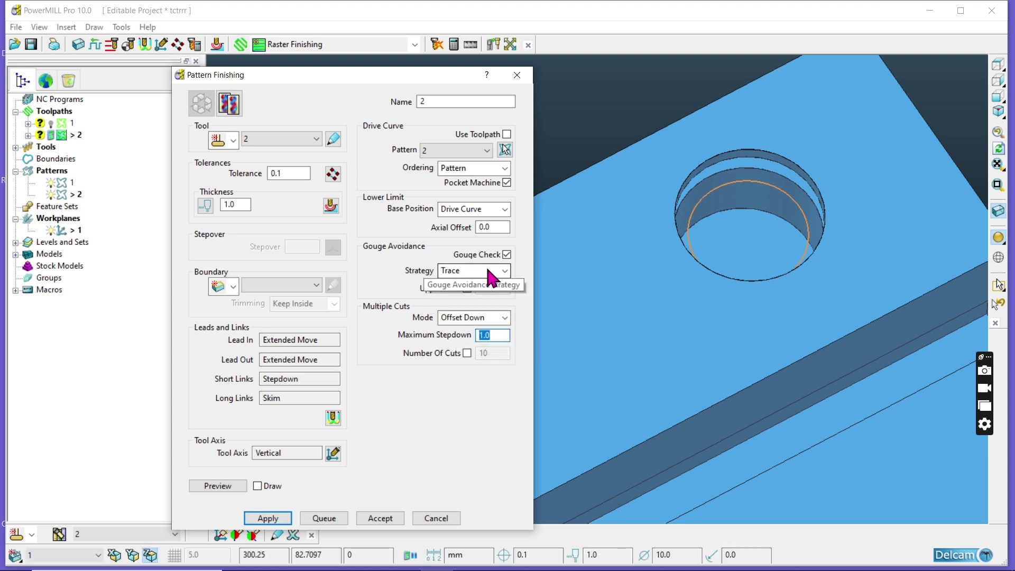
pyautogui.click(467, 289)
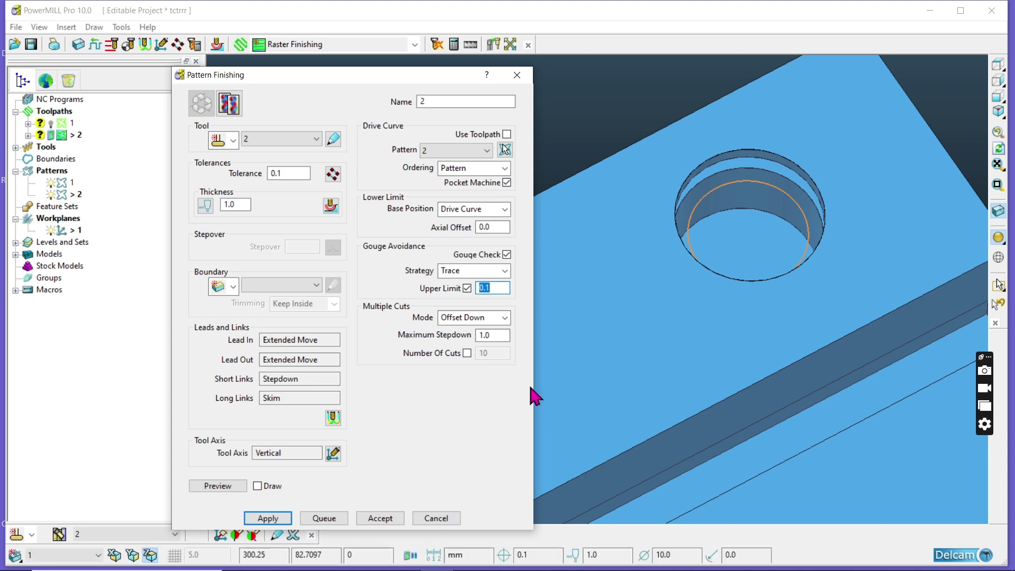
pyautogui.doubleClick(494, 227)
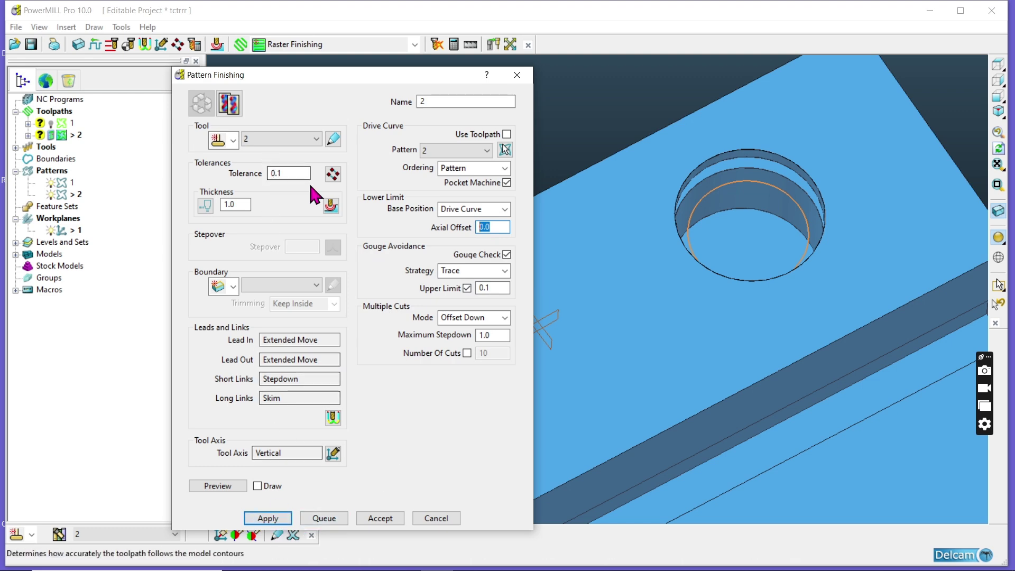
# Pick the circular pattern in the corner hole as the drive curve and try calculating the toolpath
pyautogui.click(505, 150)
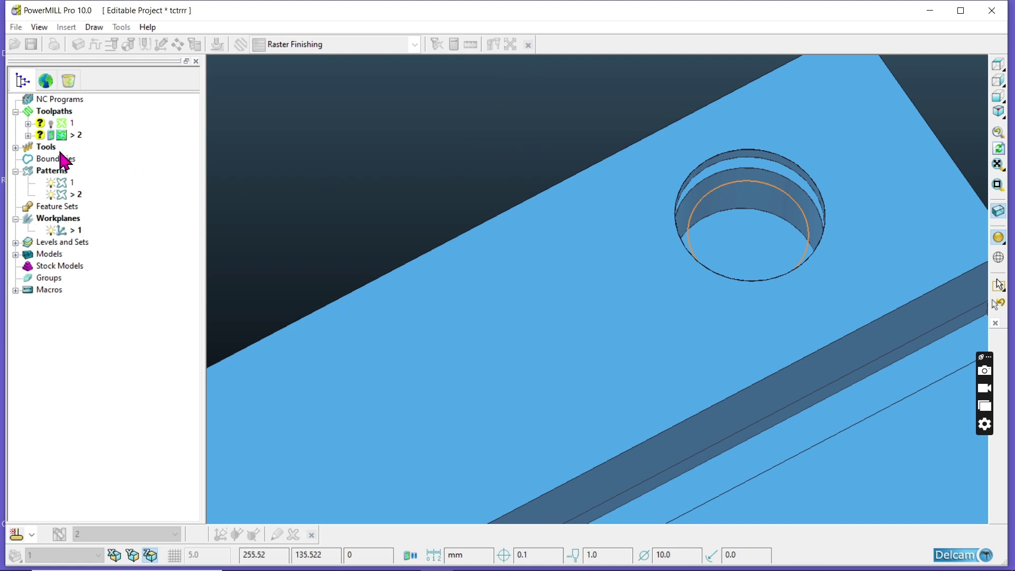
pyautogui.scroll(-5, 780, 209)
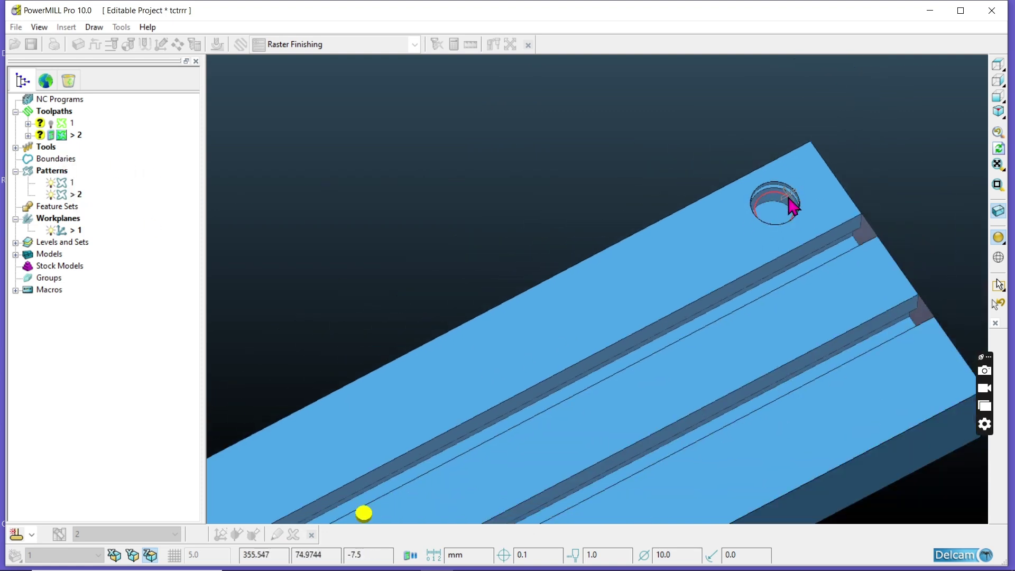
pyautogui.click(793, 204)
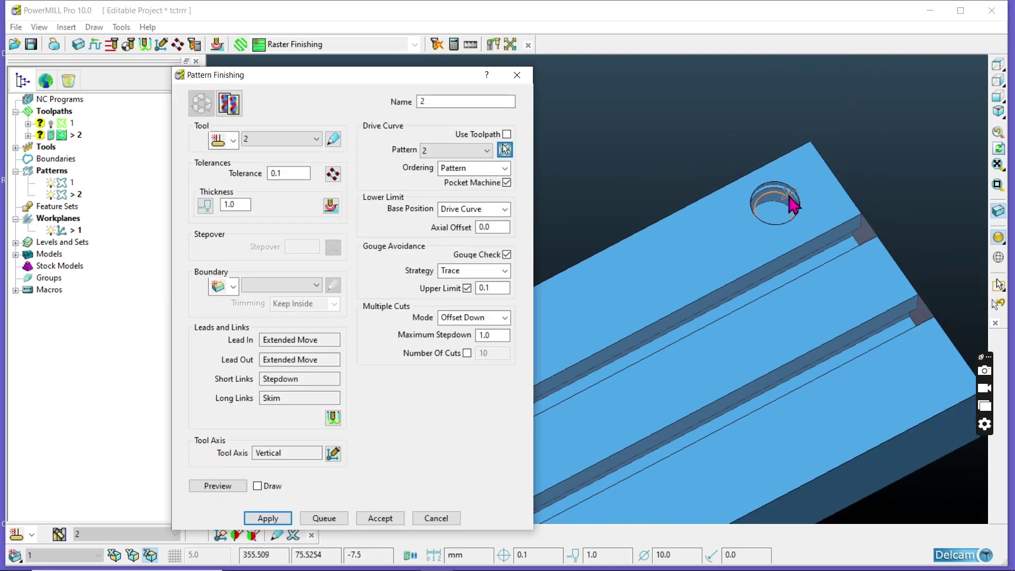
pyautogui.click(268, 519)
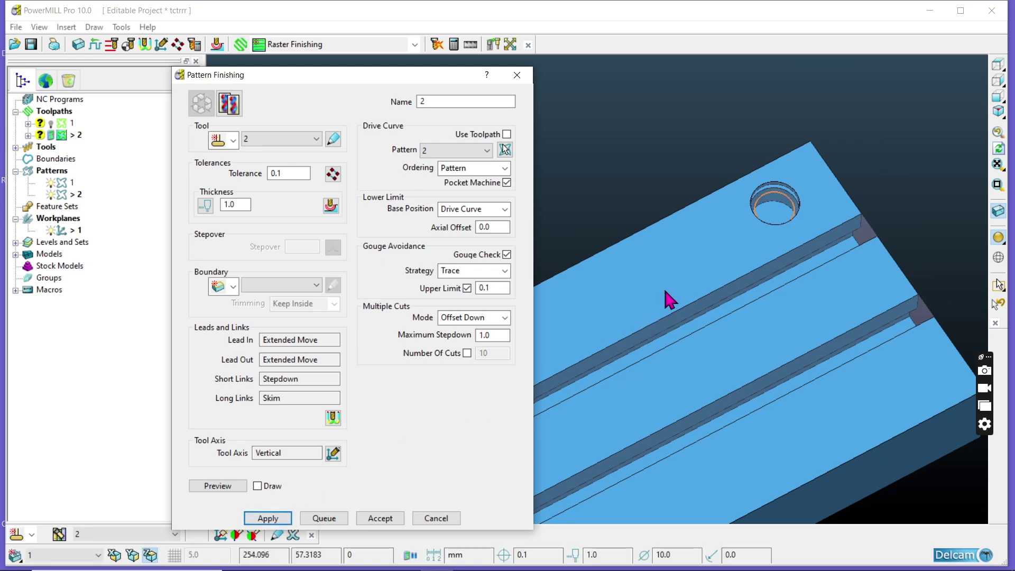
pyautogui.moveTo(732, 397); pyautogui.dragTo(665, 332, button='middle')
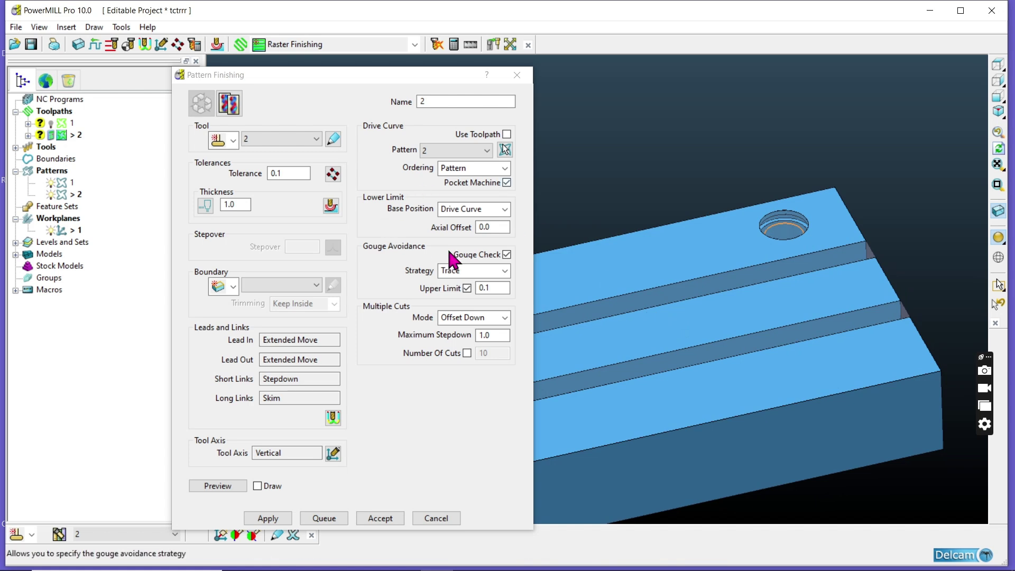
# Set the axial offset to 0.1 and keep the ordering on Pattern
pyautogui.click(505, 228)
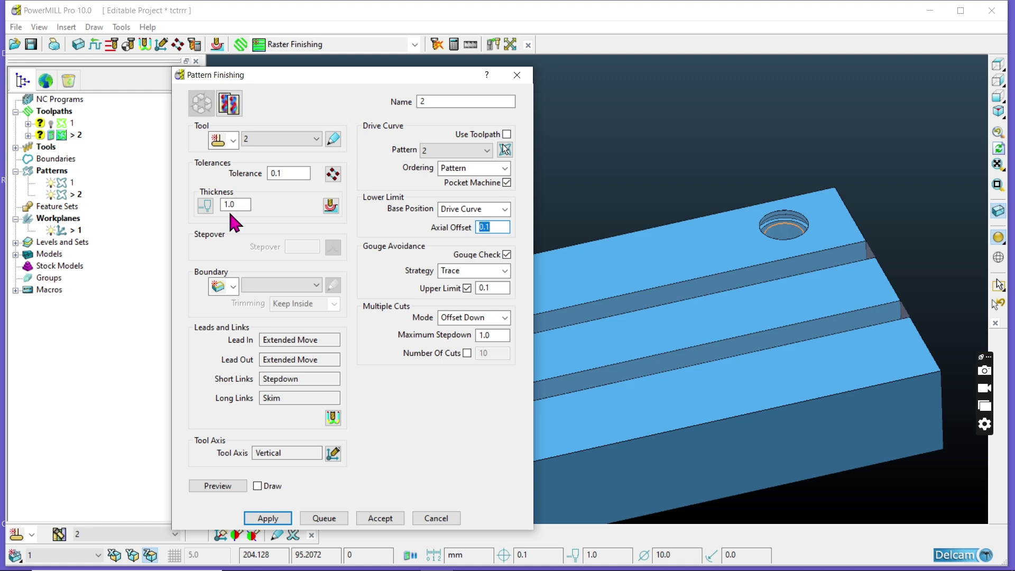
pyautogui.click(480, 168)
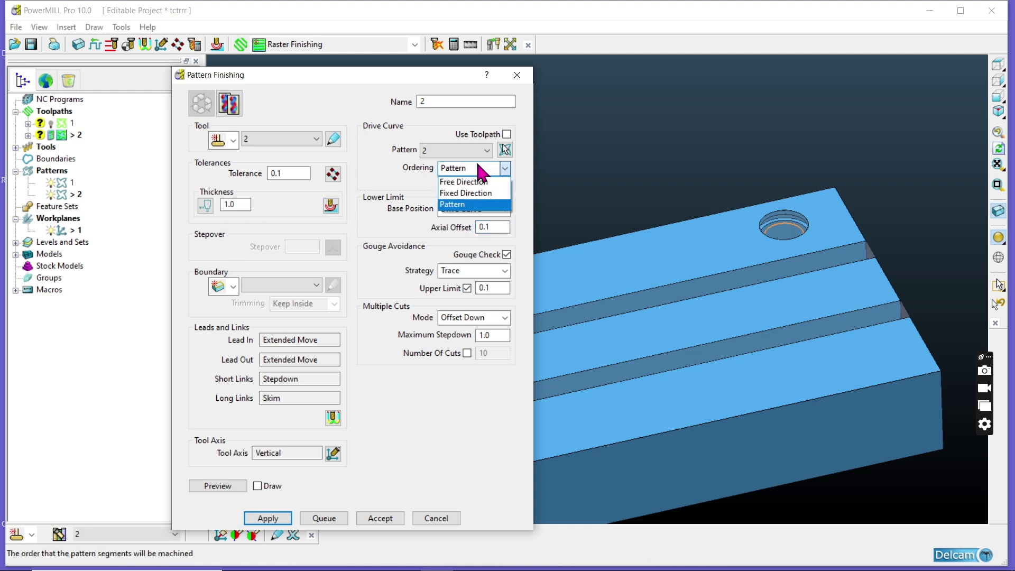
pyautogui.click(479, 205)
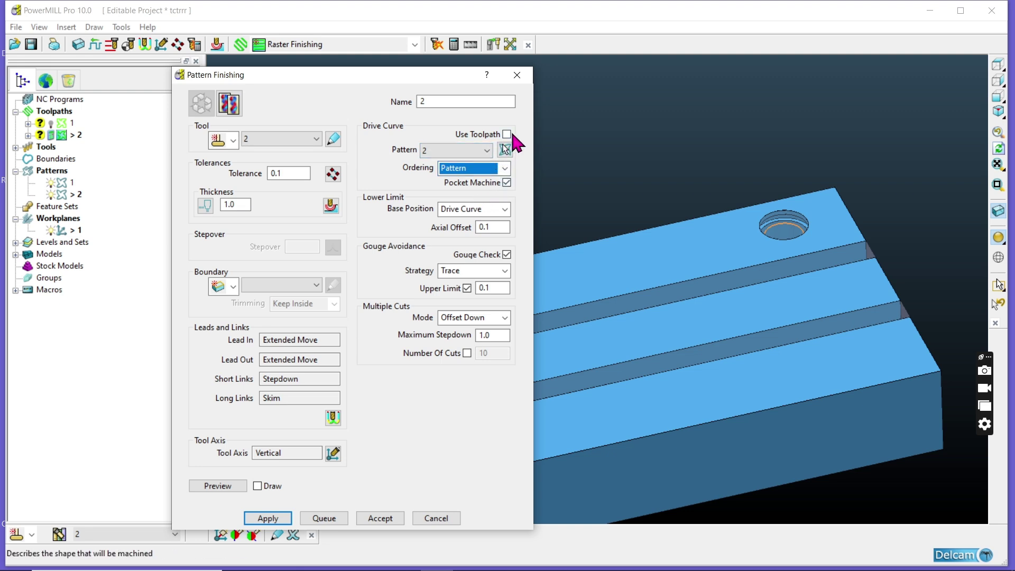
# Set the toolpath's thickness to 0 and its tolerance to 0.01
pyautogui.click(237, 204)
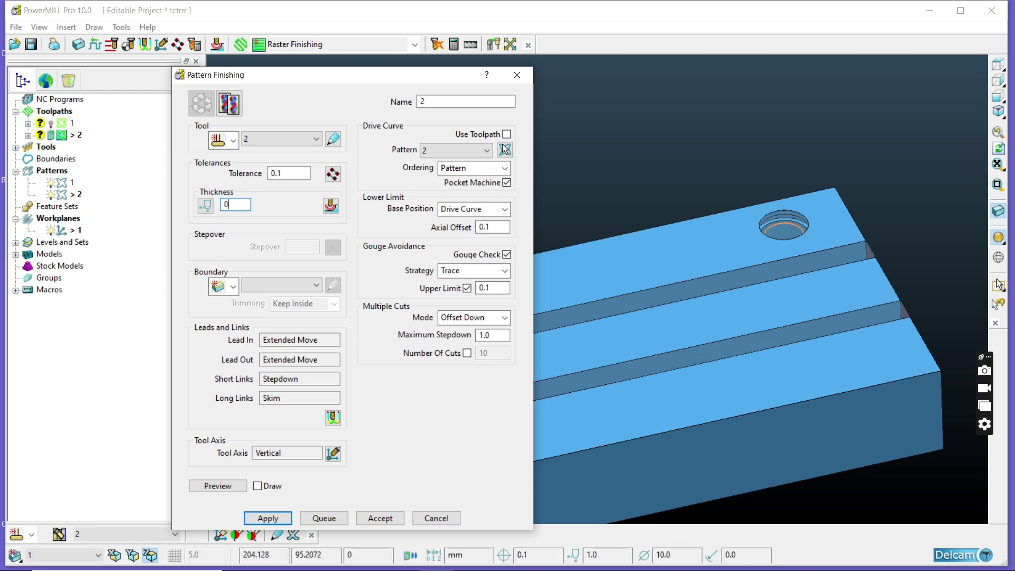
pyautogui.click(280, 174)
pyautogui.press('Return')
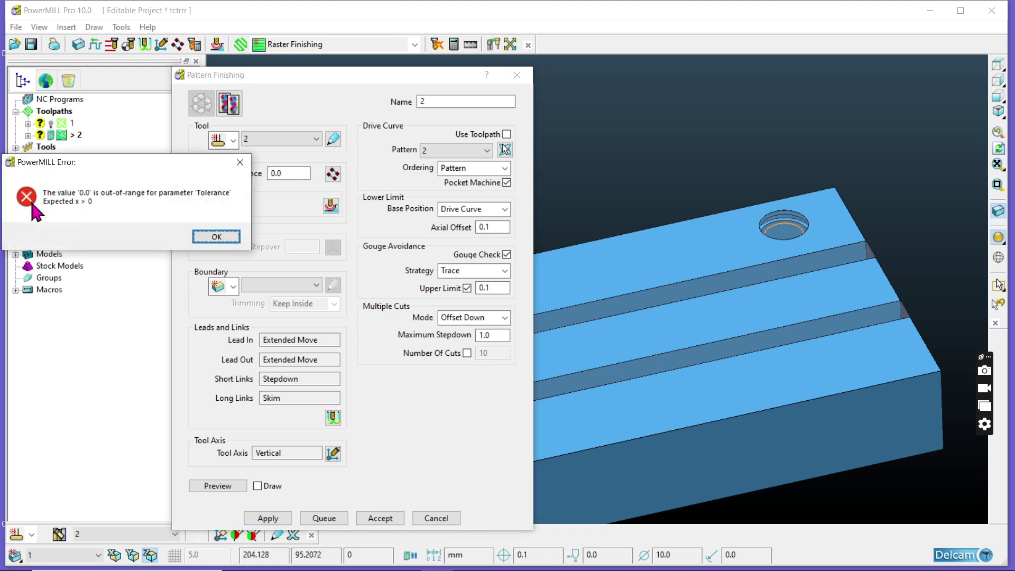
pyautogui.click(205, 235)
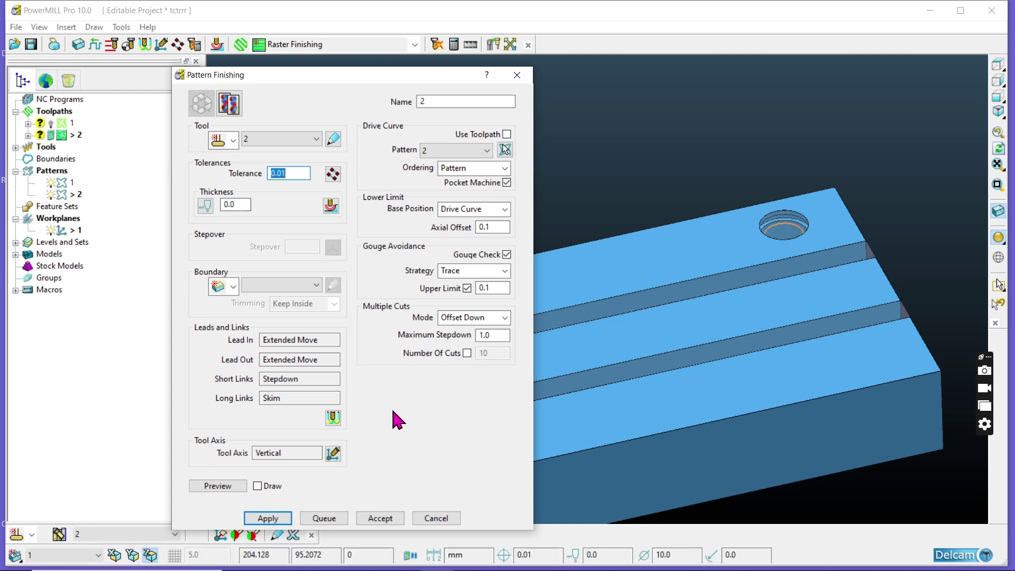
# Review the gouge avoidance strategies, keep Trace and try calculating the Pattern Finishing toolpath again
pyautogui.click(487, 272)
pyautogui.click(486, 273)
pyautogui.click(485, 272)
pyautogui.click(473, 283)
pyautogui.click(490, 272)
pyautogui.click(476, 295)
pyautogui.click(271, 519)
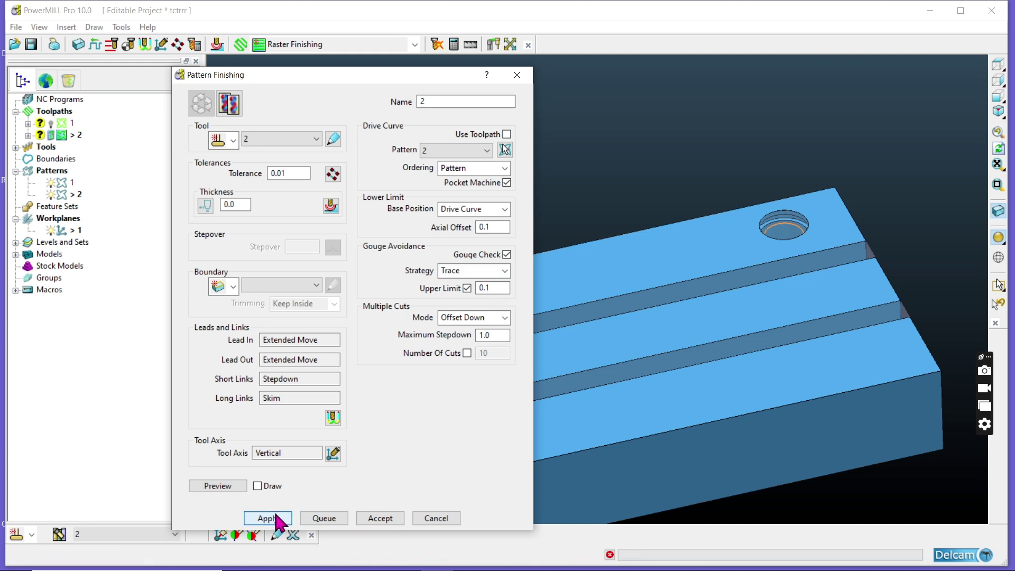
pyautogui.scroll(5, 762, 289)
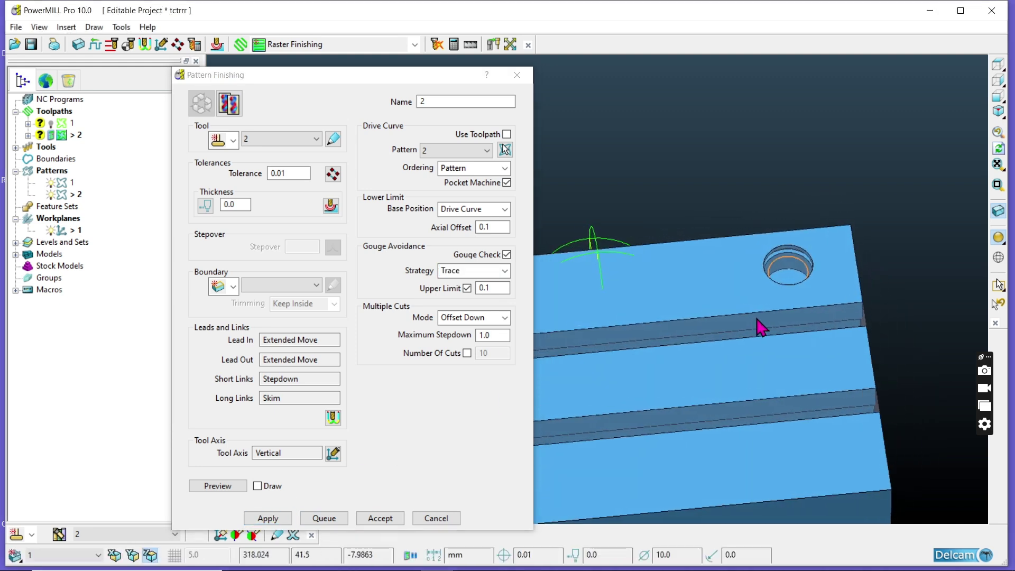
# Define the block in named workplane 1, recalculate its limits from the model and accept it
pyautogui.click(78, 44)
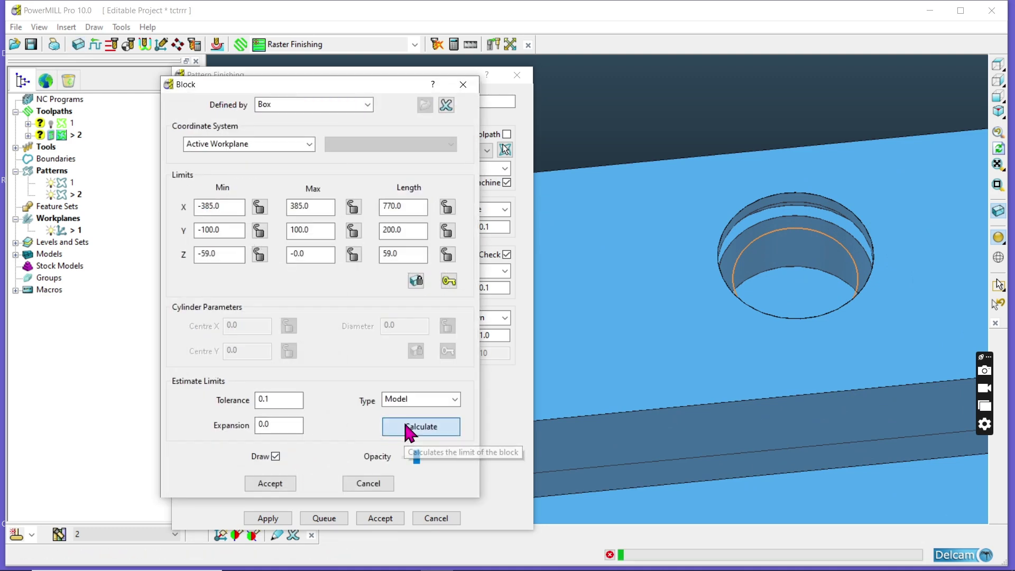
pyautogui.click(417, 430)
pyautogui.click(290, 144)
pyautogui.click(295, 181)
pyautogui.click(356, 143)
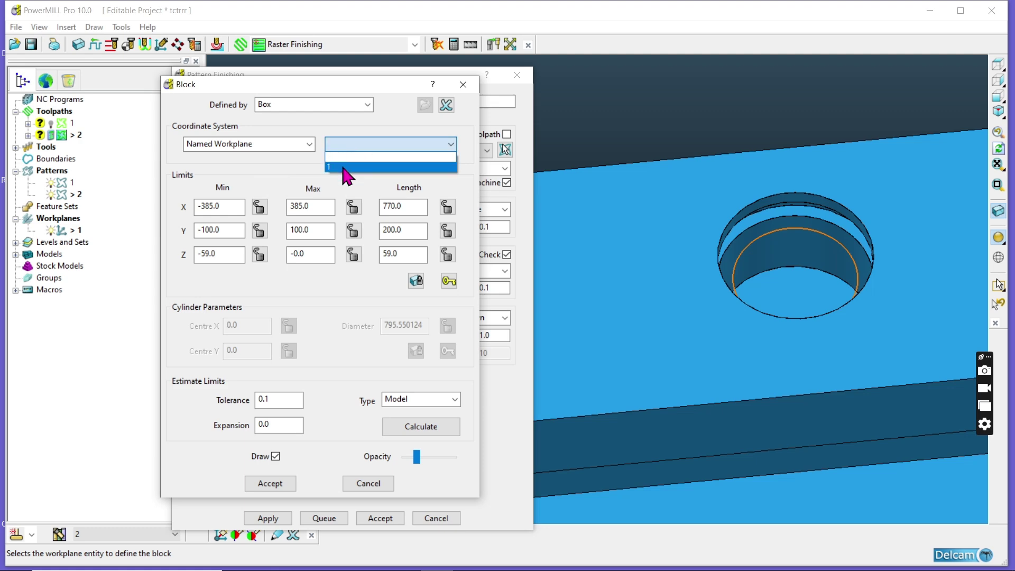
pyautogui.click(350, 159)
pyautogui.click(419, 427)
pyautogui.click(269, 483)
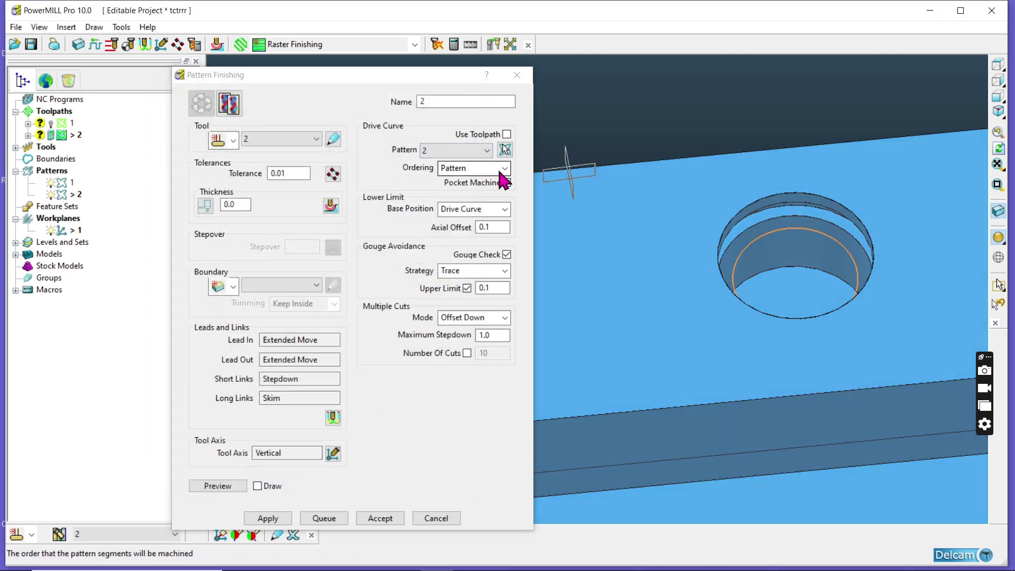
# Keep pattern 2 as the drive curve, change the base position to Drop and calculate the toolpath
pyautogui.click(504, 170)
pyautogui.click(504, 169)
pyautogui.click(486, 151)
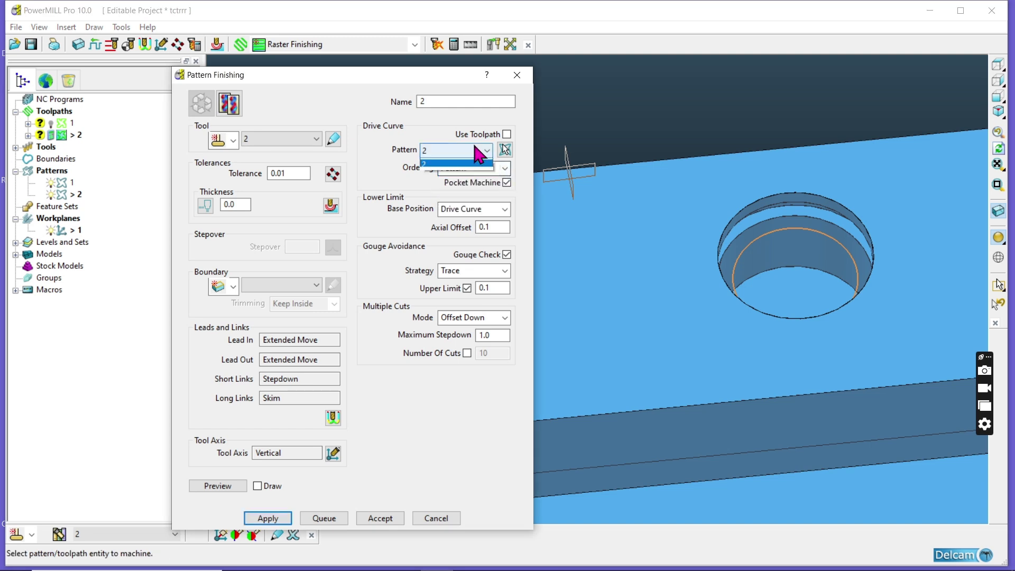
pyautogui.click(454, 183)
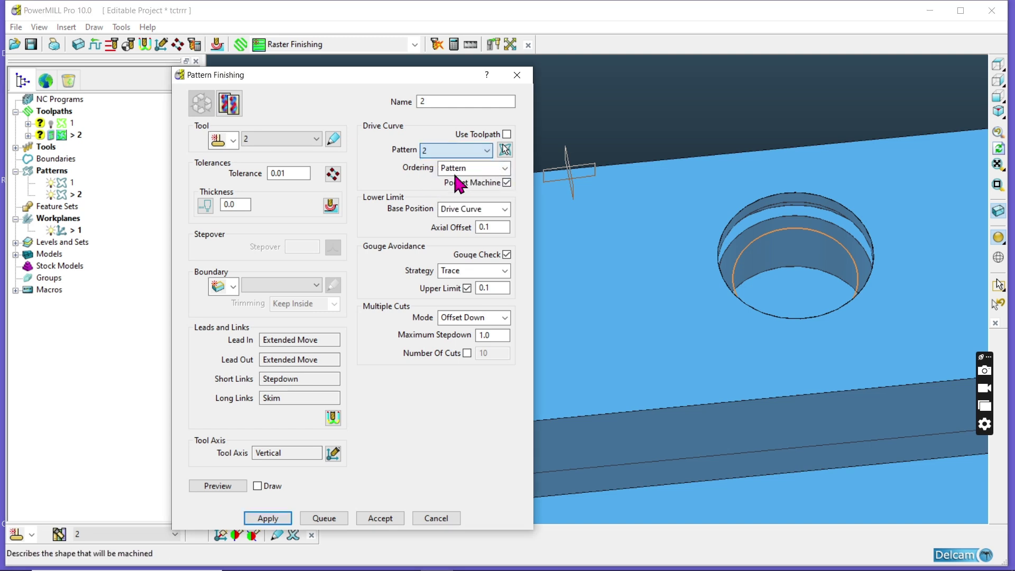
pyautogui.click(497, 210)
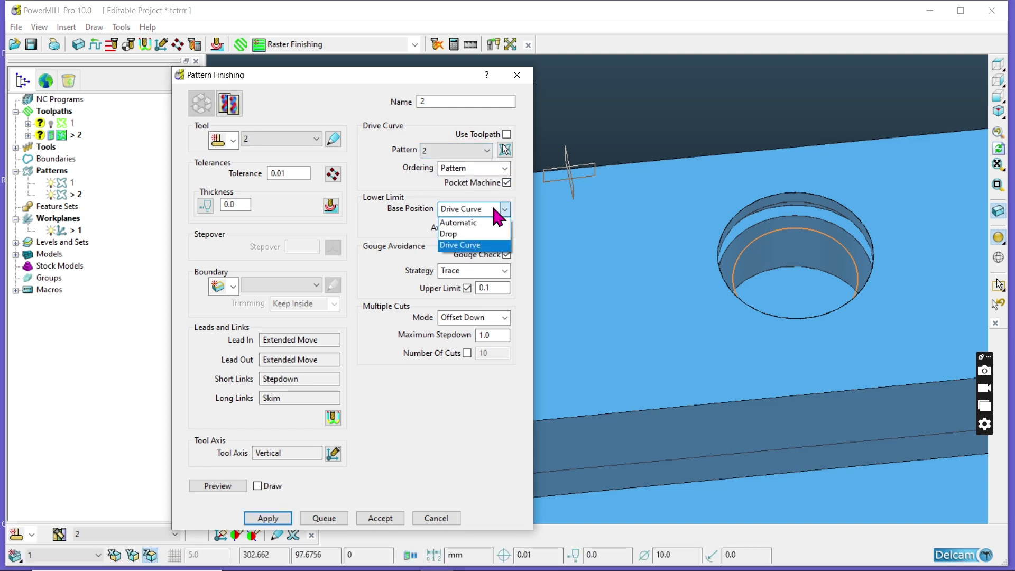
pyautogui.click(484, 236)
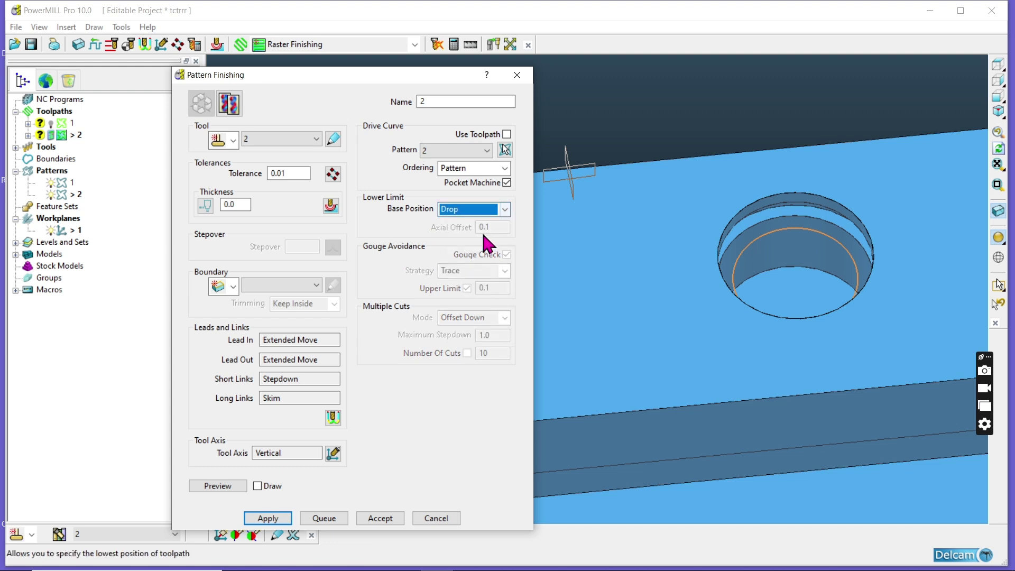
pyautogui.click(272, 520)
pyautogui.moveTo(692, 344)
pyautogui.mouseDown(button='middle')
pyautogui.moveTo(760, 276)
pyautogui.moveTo(737, 336)
pyautogui.moveTo(789, 345)
pyautogui.moveTo(832, 279)
pyautogui.moveTo(874, 169)
pyautogui.moveTo(839, 145)
pyautogui.moveTo(764, 238)
pyautogui.moveTo(705, 220)
pyautogui.moveTo(740, 181)
pyautogui.moveTo(705, 238)
pyautogui.moveTo(809, 134)
pyautogui.mouseUp(button='middle')
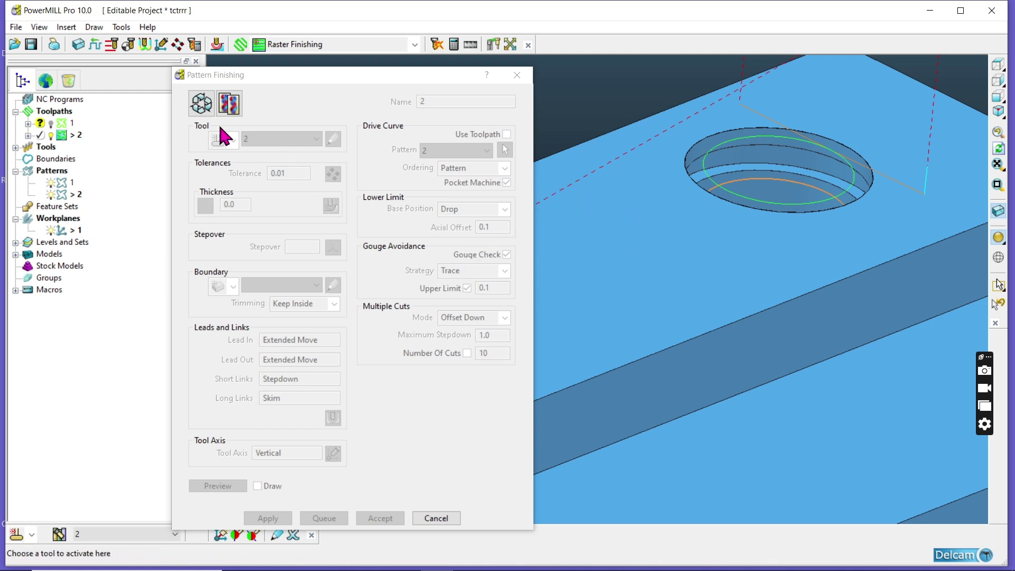
# Reopen the toolpath's settings for editing, set the base position to Automatic and recalculate it
pyautogui.click(201, 104)
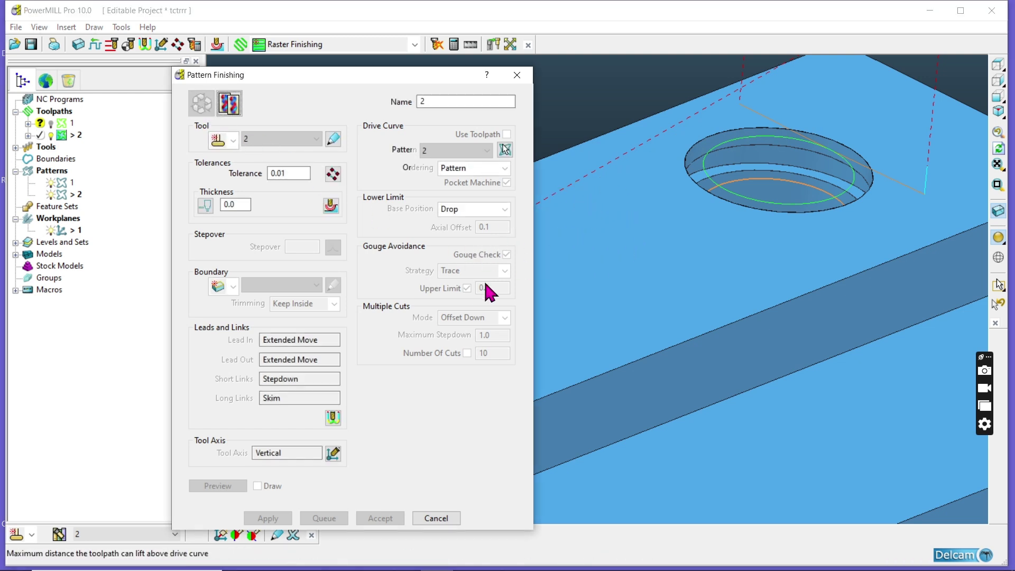
pyautogui.click(492, 210)
pyautogui.click(468, 221)
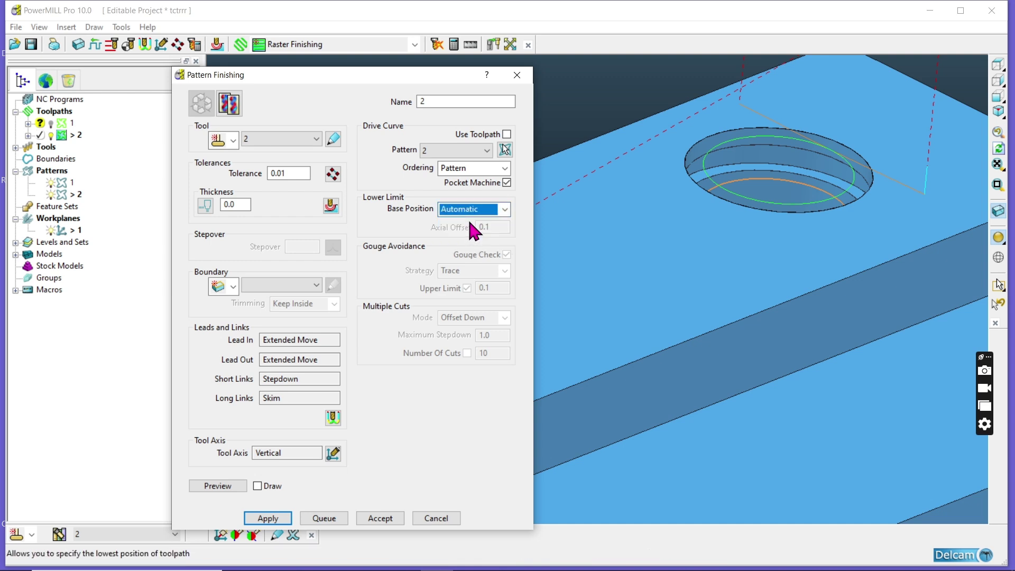
pyautogui.click(285, 518)
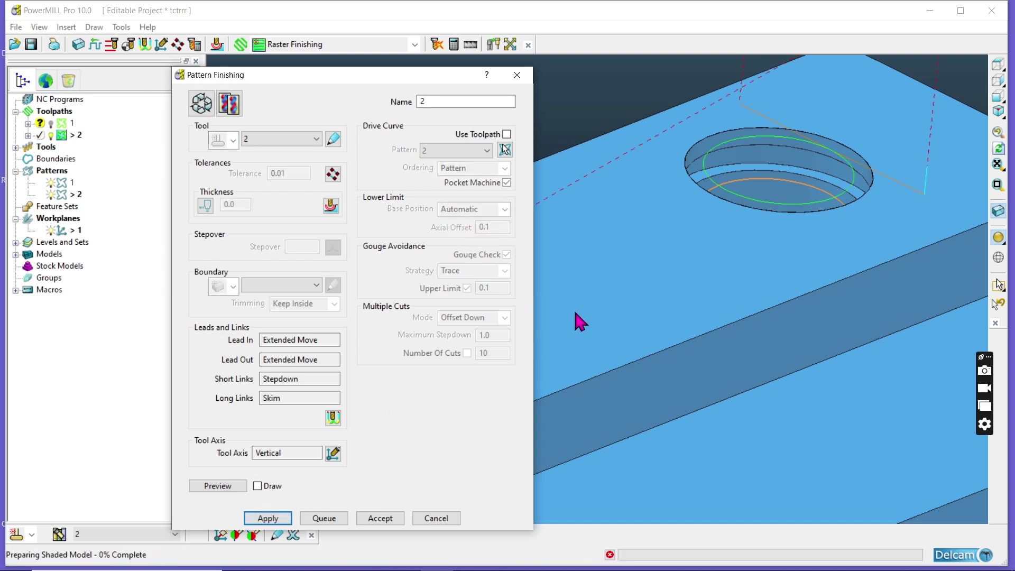
pyautogui.moveTo(699, 224); pyautogui.dragTo(690, 239, button='middle')
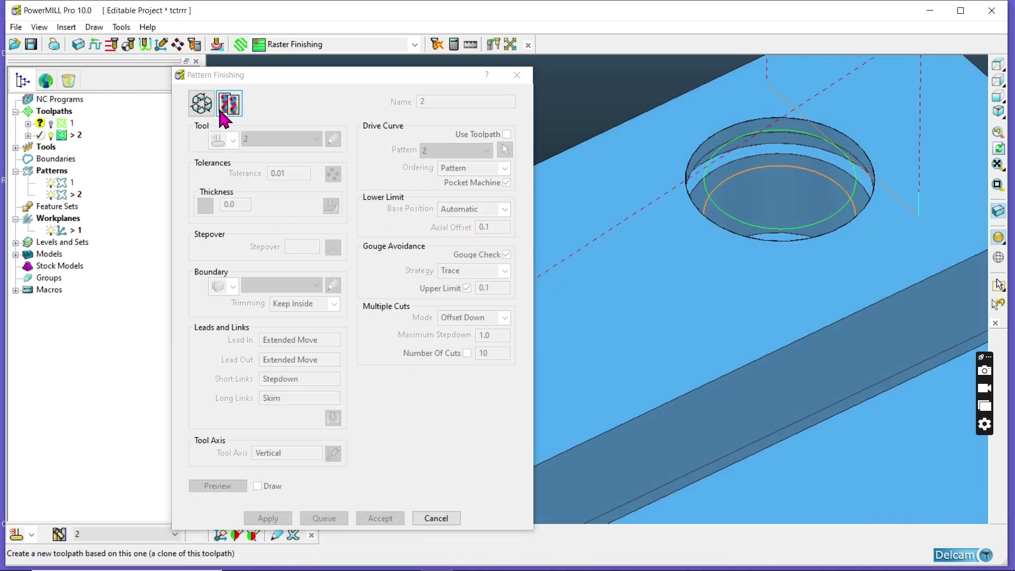
# Reopen the Pattern Finishing toolpath's settings for editing, set the base position to Drive Curve with axial offset 0.5 and keep the Trace strategy
pyautogui.moveTo(572, 403); pyautogui.dragTo(817, 279, button='middle')
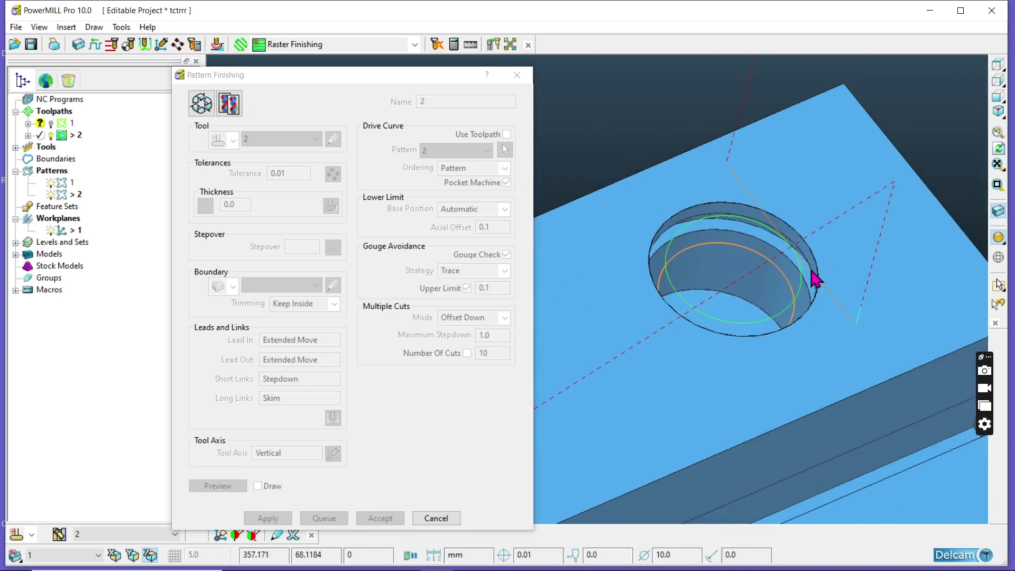
pyautogui.click(201, 103)
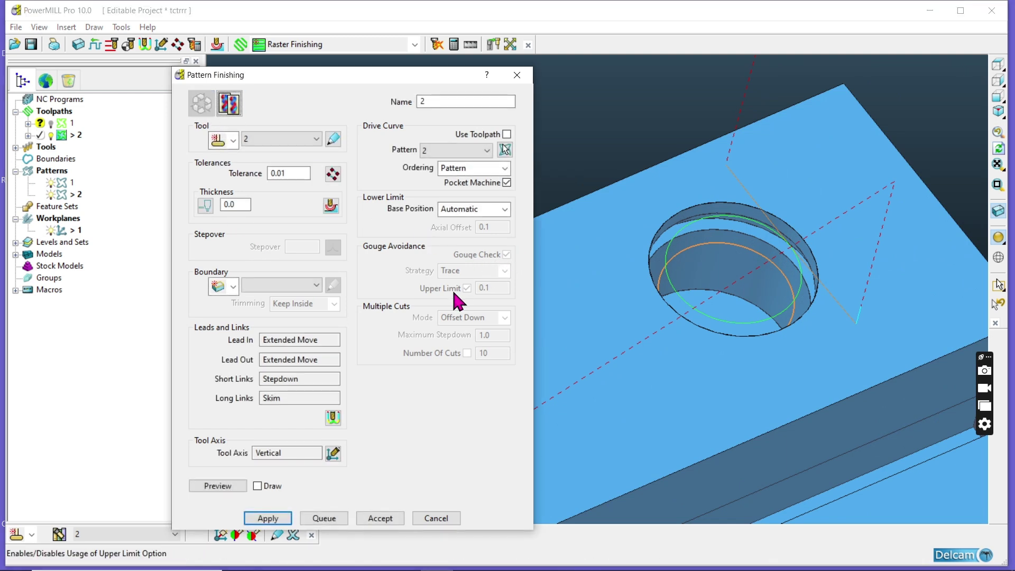
pyautogui.click(498, 209)
pyautogui.click(486, 244)
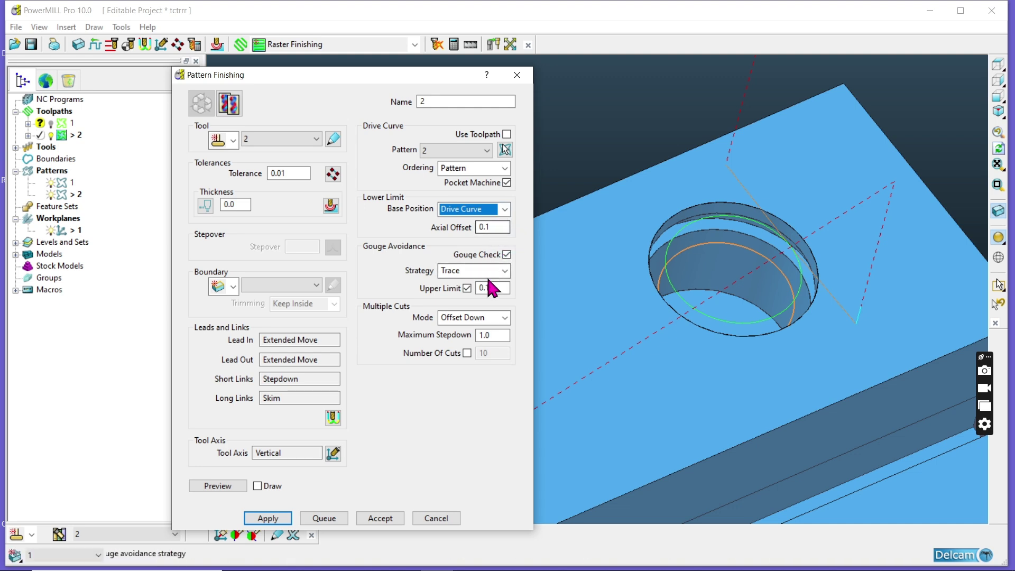
pyautogui.click(500, 271)
pyautogui.click(500, 271)
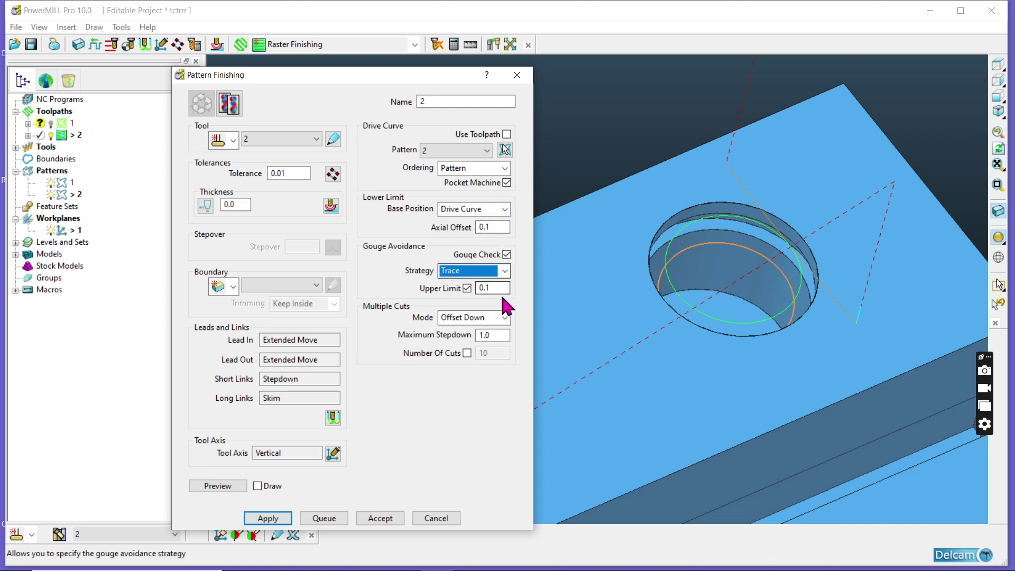
pyautogui.doubleClick(498, 226)
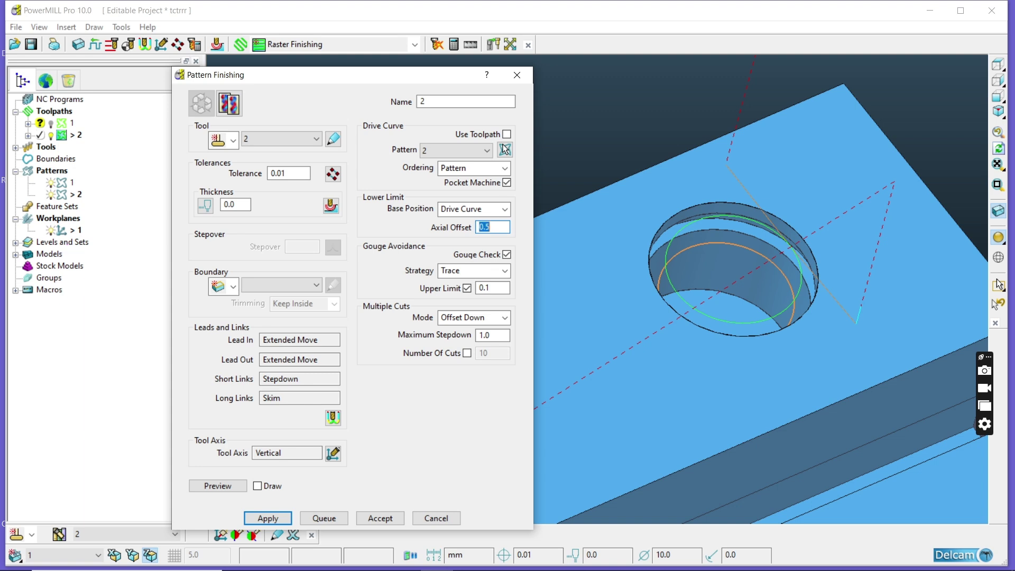
# Keep the multiple cuts at Offset Down with a 1.0 maximum stepdown and try calculating the toolpath
pyautogui.click(500, 319)
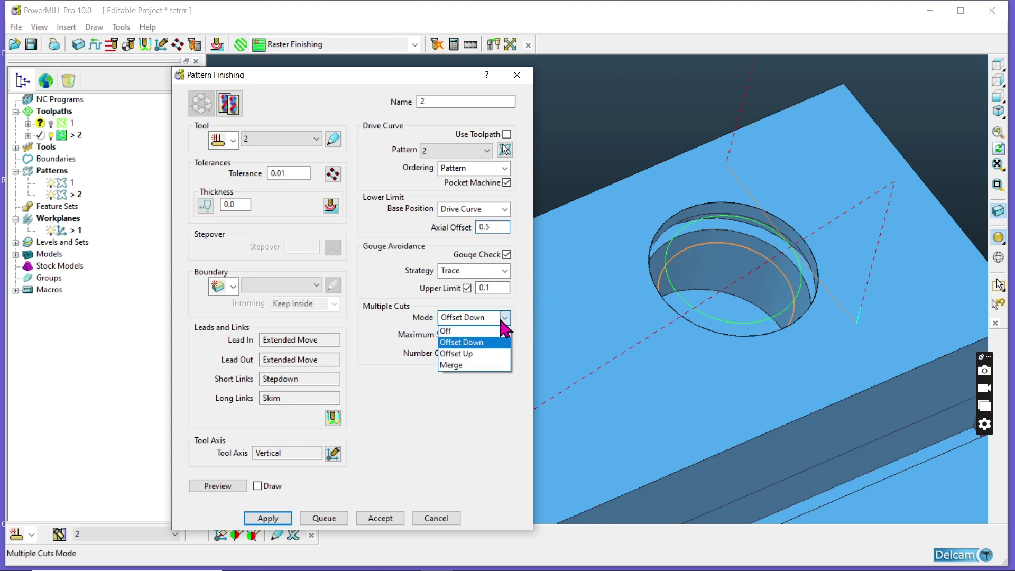
pyautogui.click(491, 344)
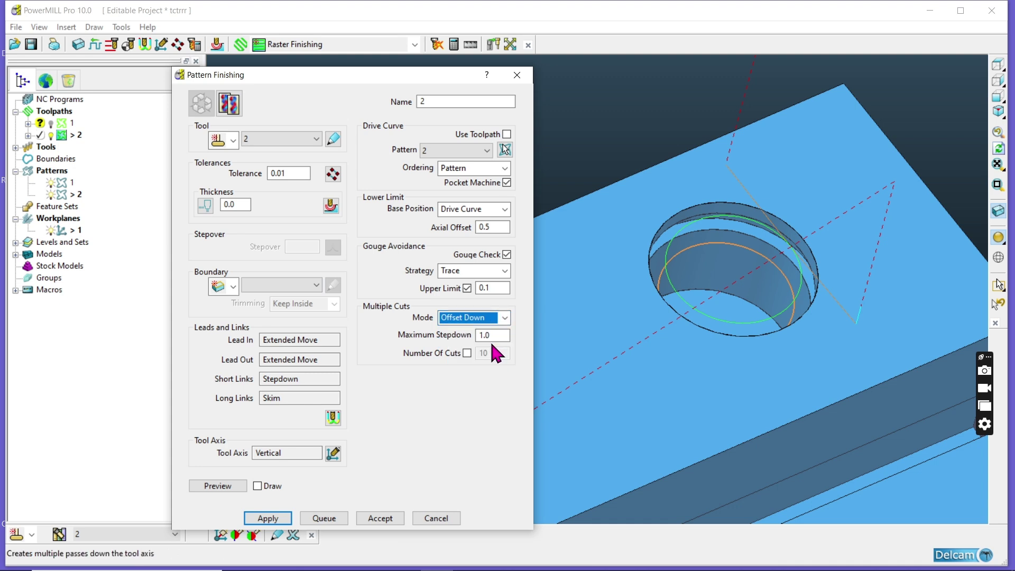
pyautogui.click(484, 337)
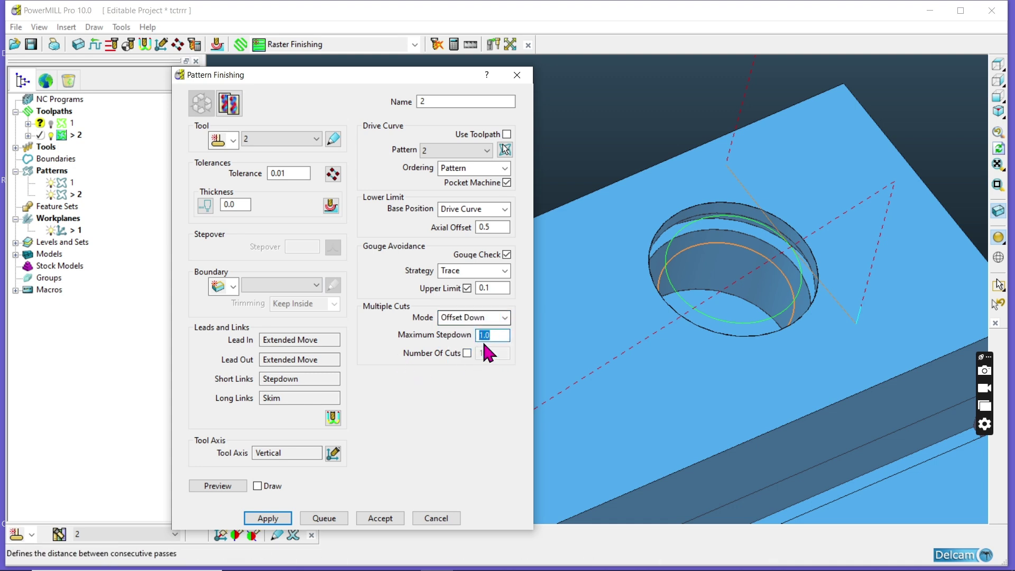
pyautogui.click(269, 518)
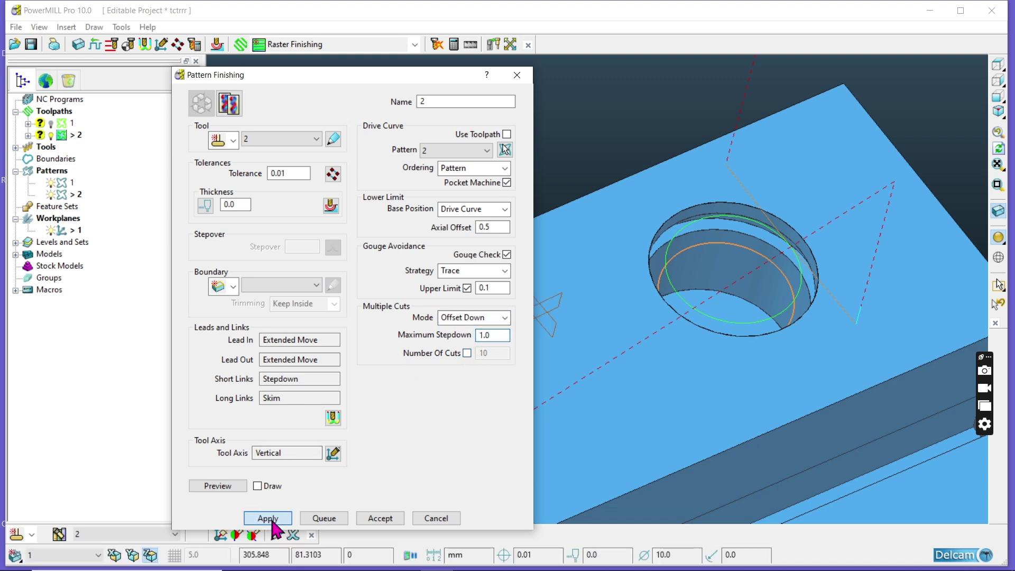
pyautogui.click(319, 556)
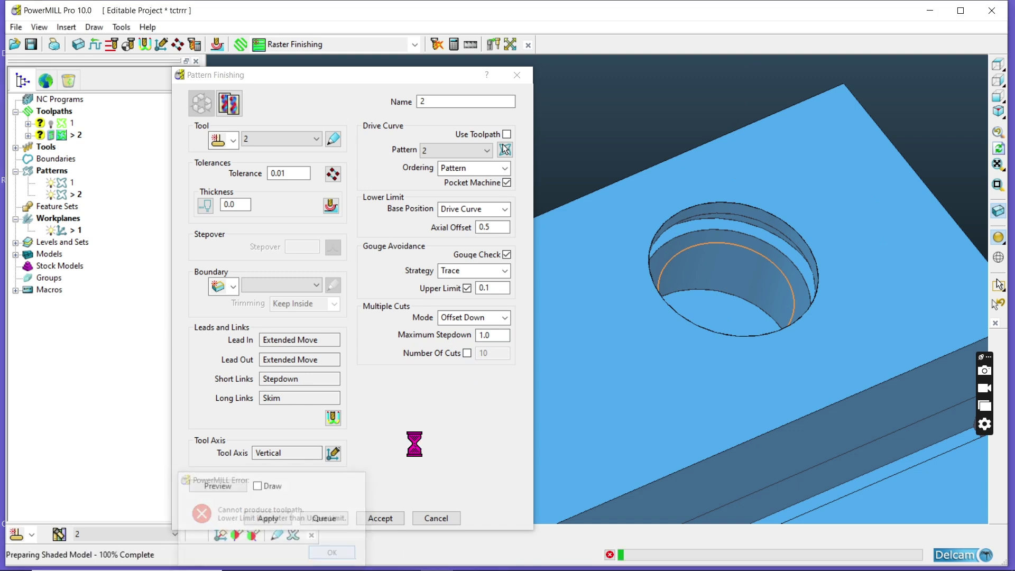
# Set the axial offset to 0.1 and try calculating with an upper limit of 2.0, then 0.3
pyautogui.click(498, 227)
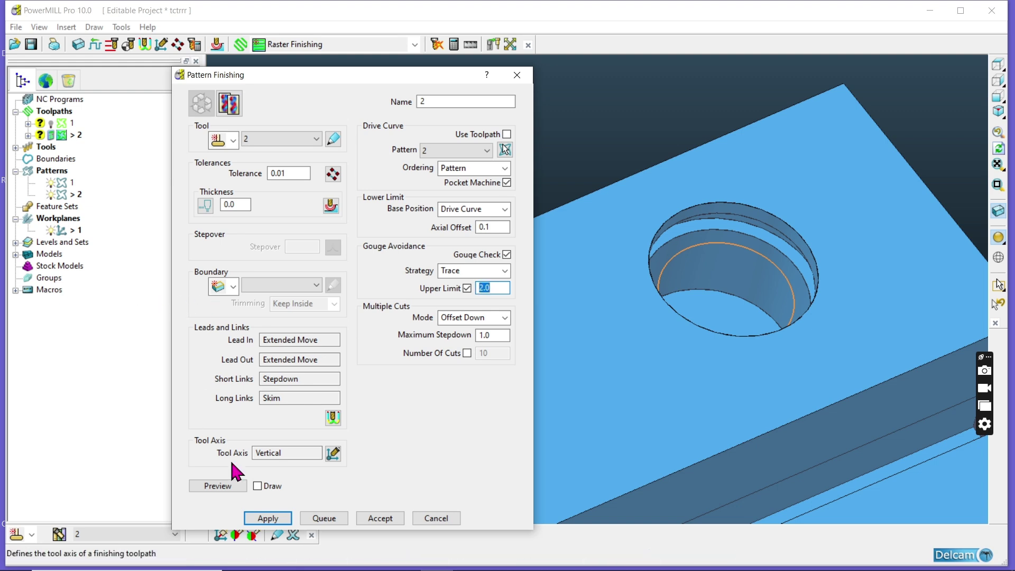
pyautogui.click(268, 519)
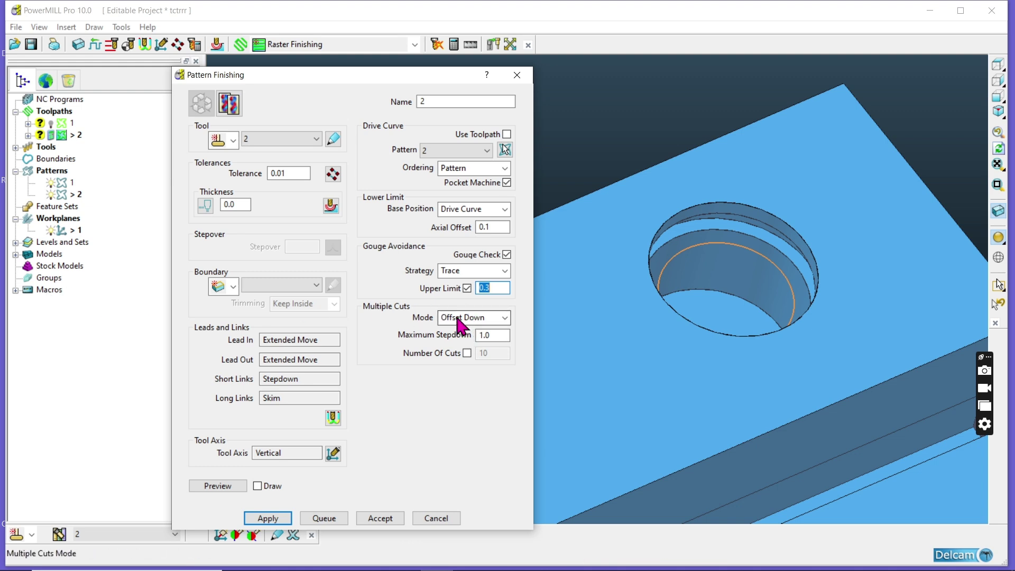
pyautogui.click(270, 520)
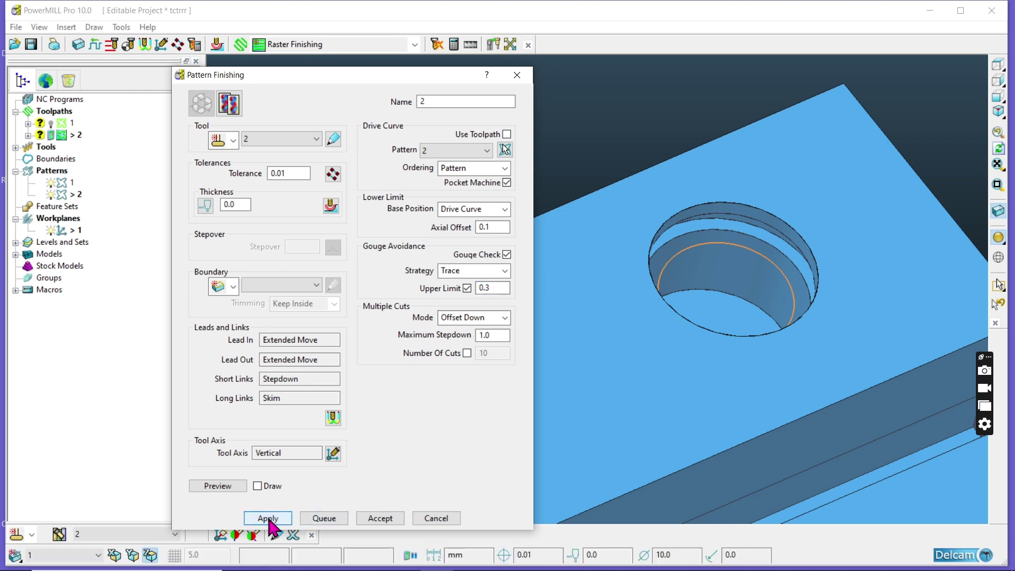
# Disable the gouge avoidance upper limit and try calculating the toolpath without it
pyautogui.click(467, 288)
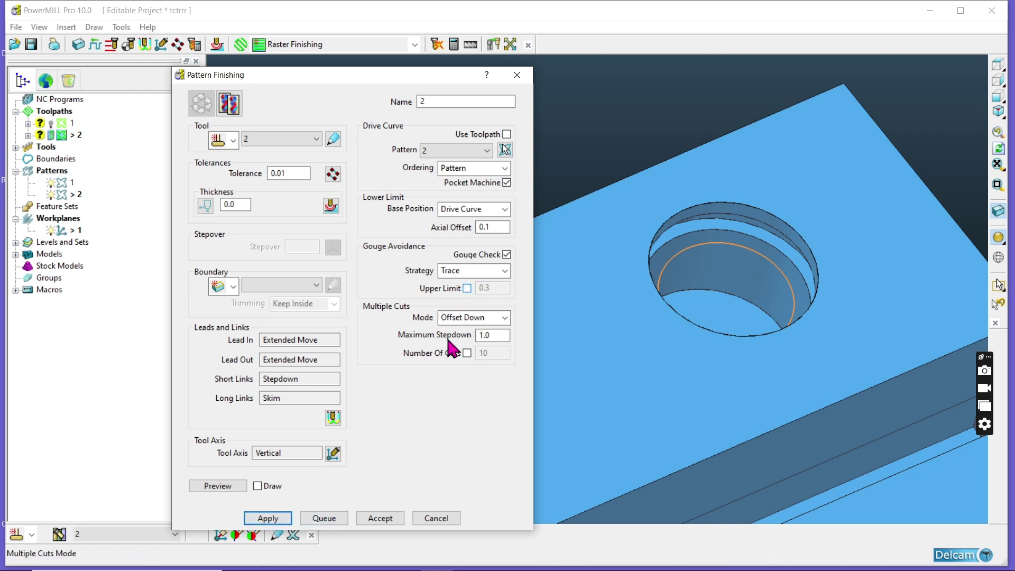
pyautogui.click(286, 519)
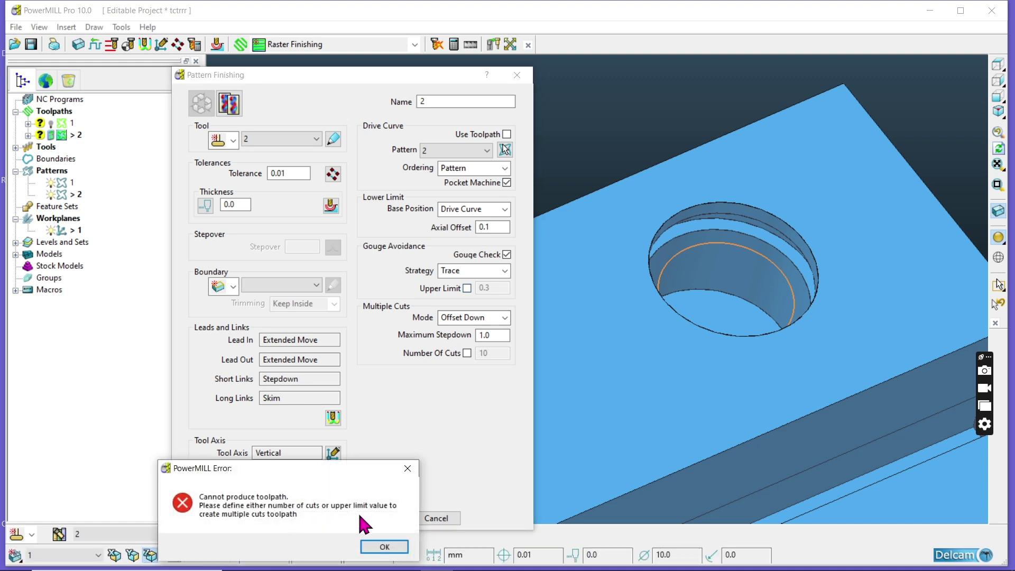
pyautogui.click(385, 547)
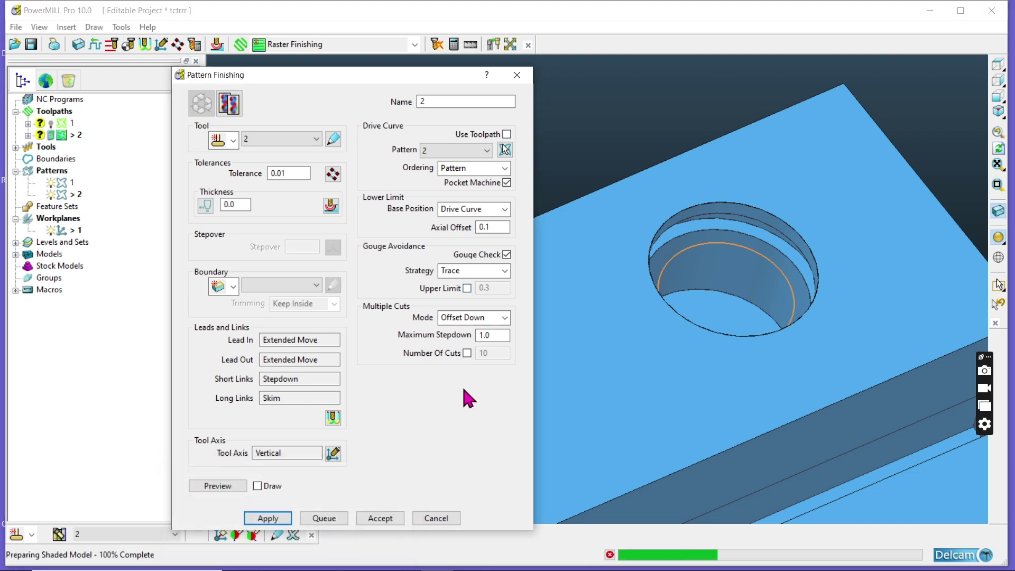
# Re-enable the upper limit at 0.1, set the axial offset to 0.3, turn off Pocket Machine and try calculating
pyautogui.click(467, 288)
pyautogui.doubleClick(491, 288)
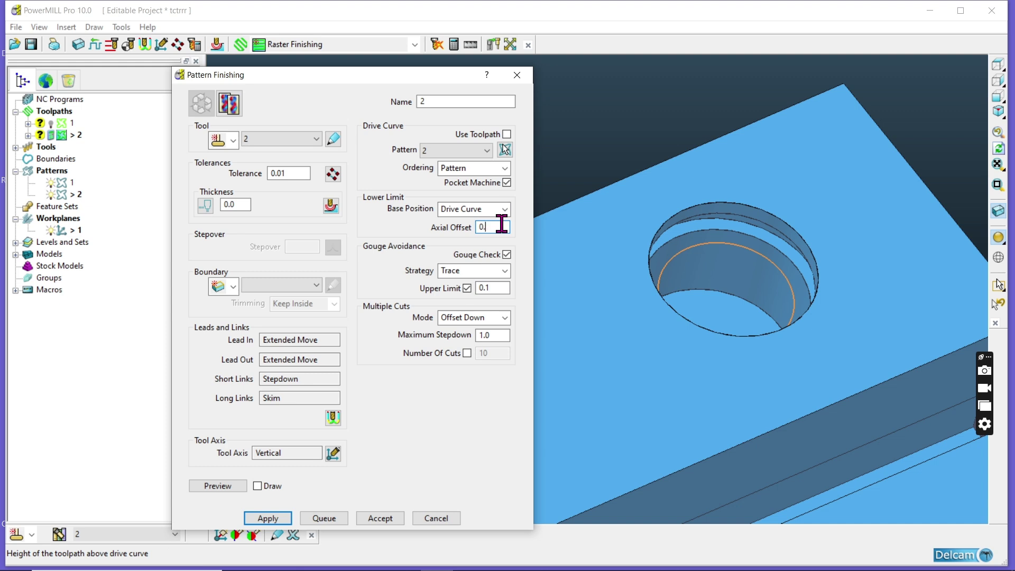
pyautogui.press('Return')
pyautogui.click(507, 182)
pyautogui.click(261, 523)
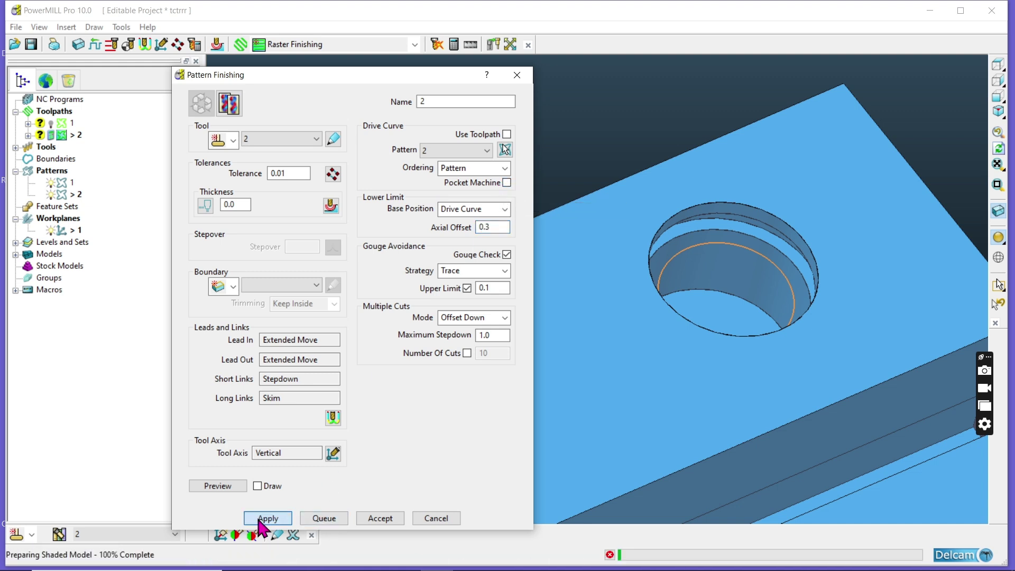
pyautogui.click(321, 553)
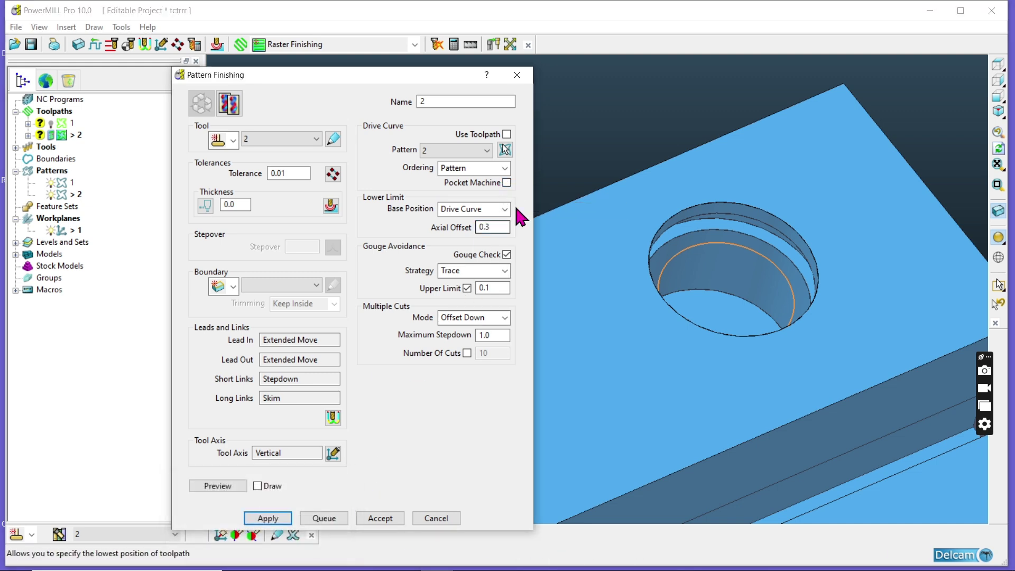
# Turn Pocket Machine back on, keep Drive Curve as base position, set the gouge avoidance strategy to Lift and try calculating
pyautogui.click(507, 182)
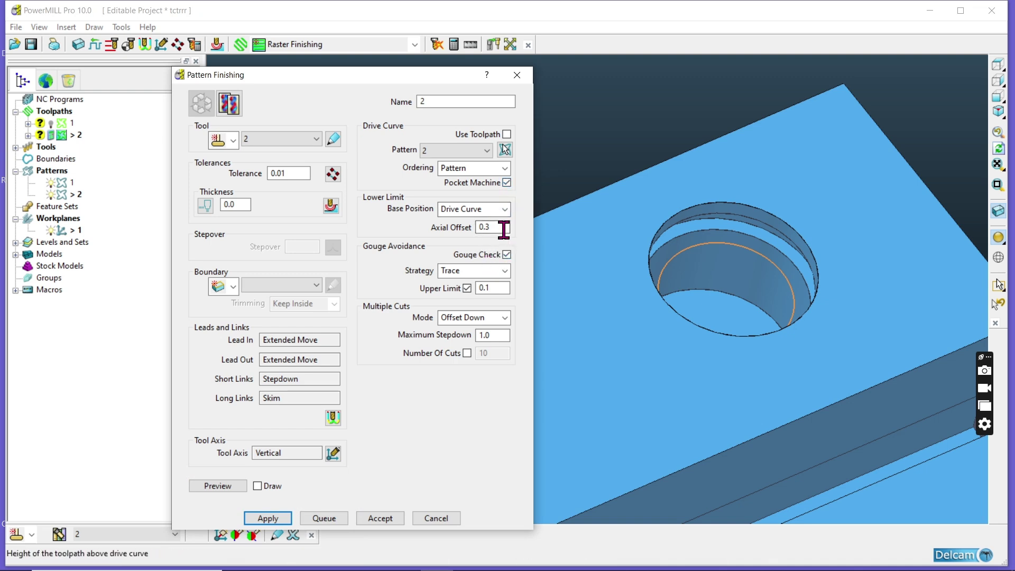
pyautogui.click(505, 209)
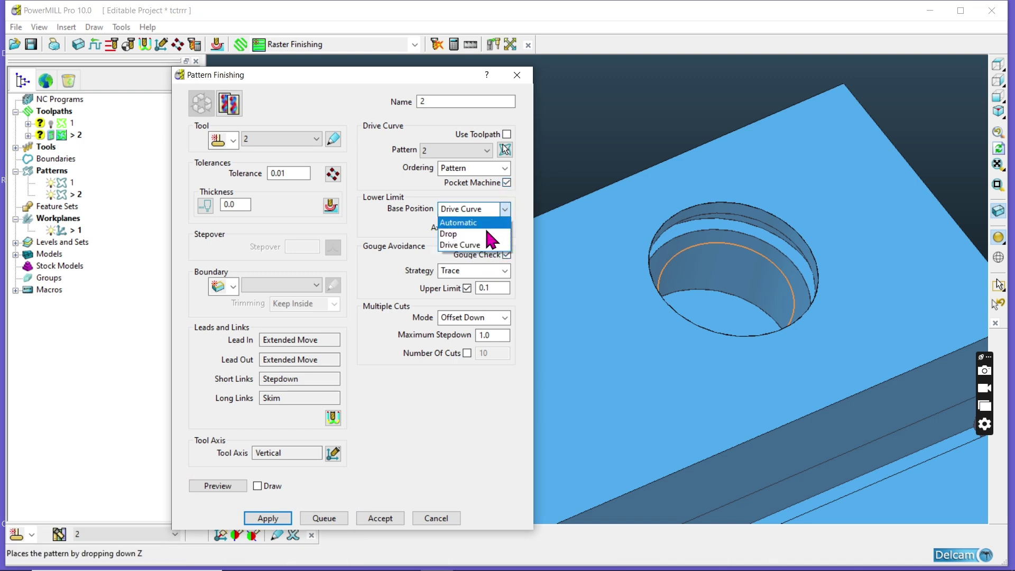
pyautogui.click(479, 245)
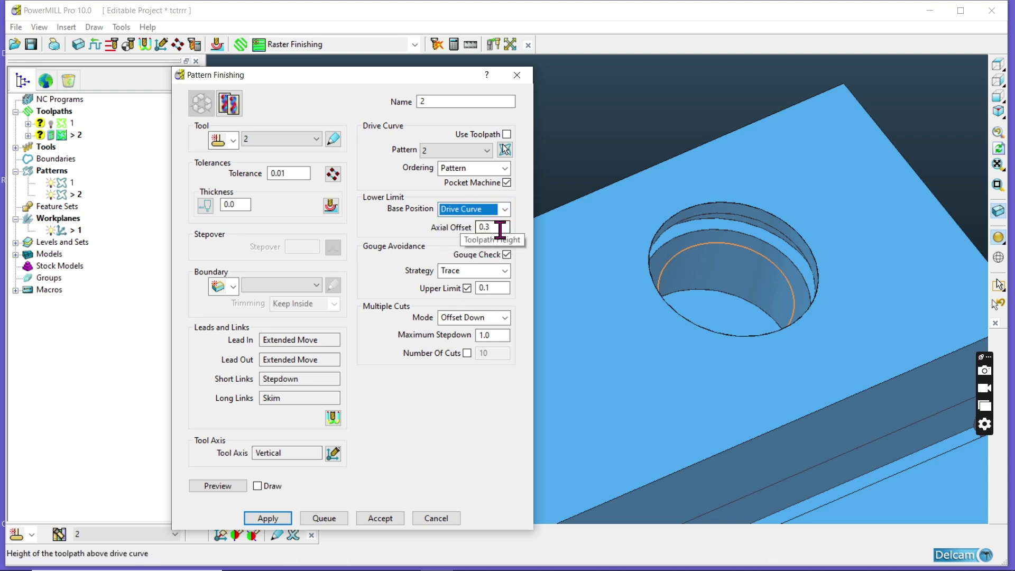
pyautogui.click(504, 272)
pyautogui.click(467, 297)
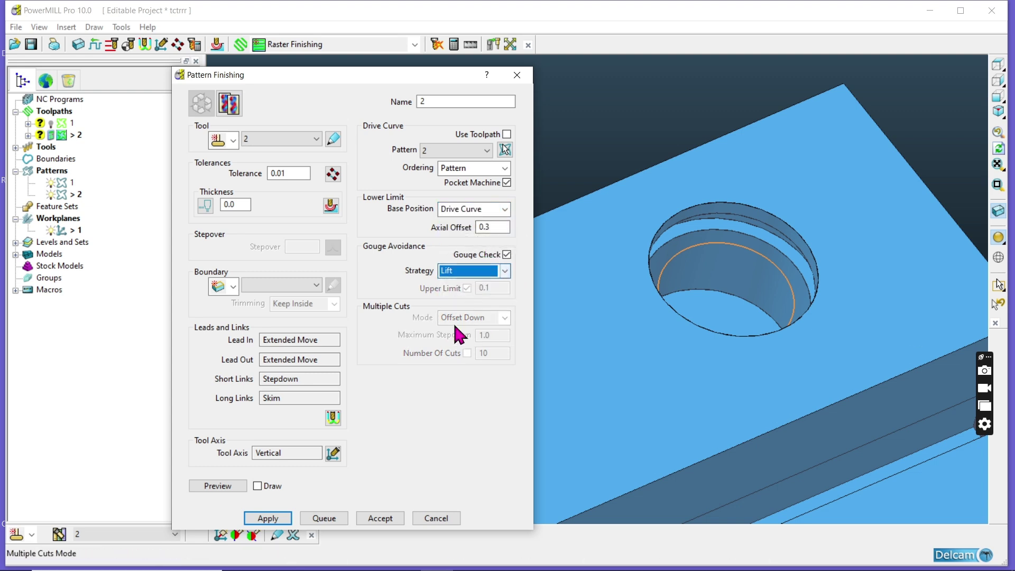
pyautogui.click(268, 518)
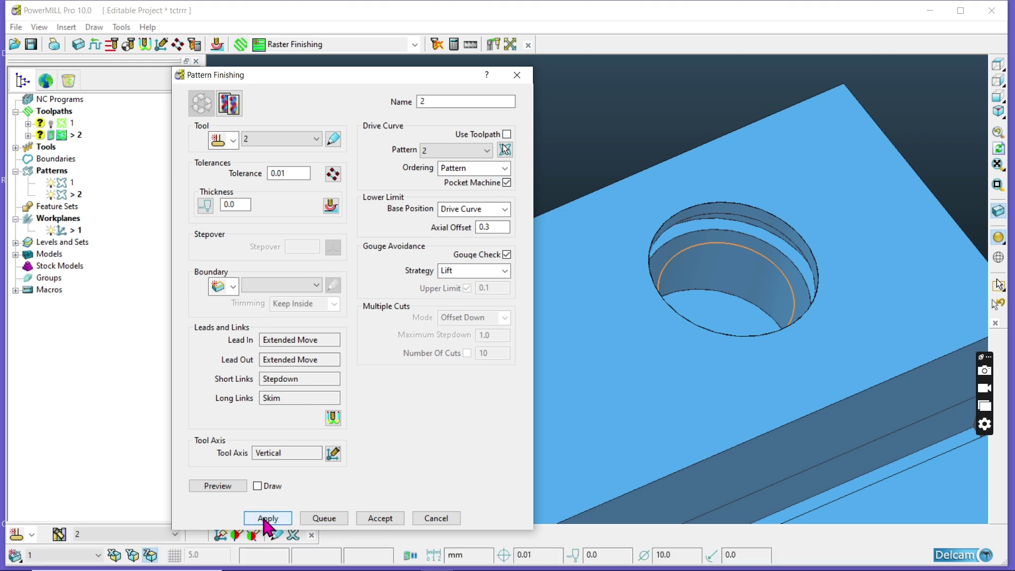
# Set the base position back to Automatic, calculate the toolpath and close its settings
pyautogui.click(504, 209)
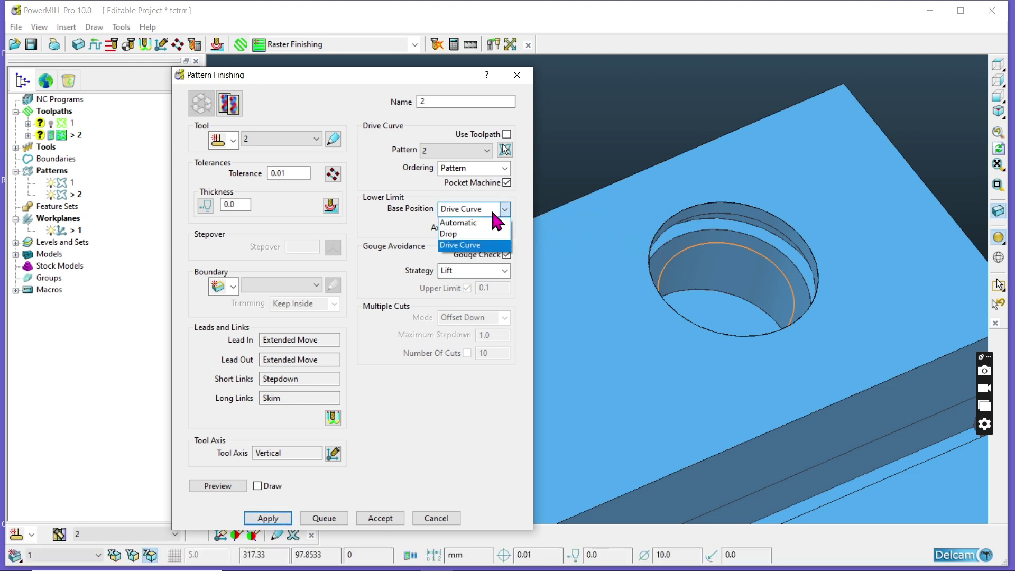
pyautogui.click(480, 227)
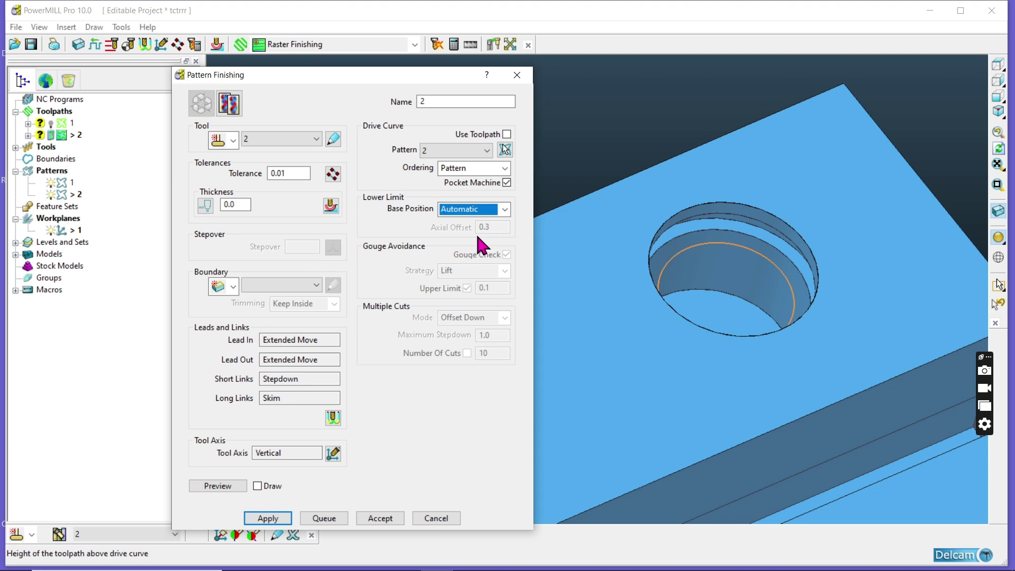
pyautogui.click(278, 518)
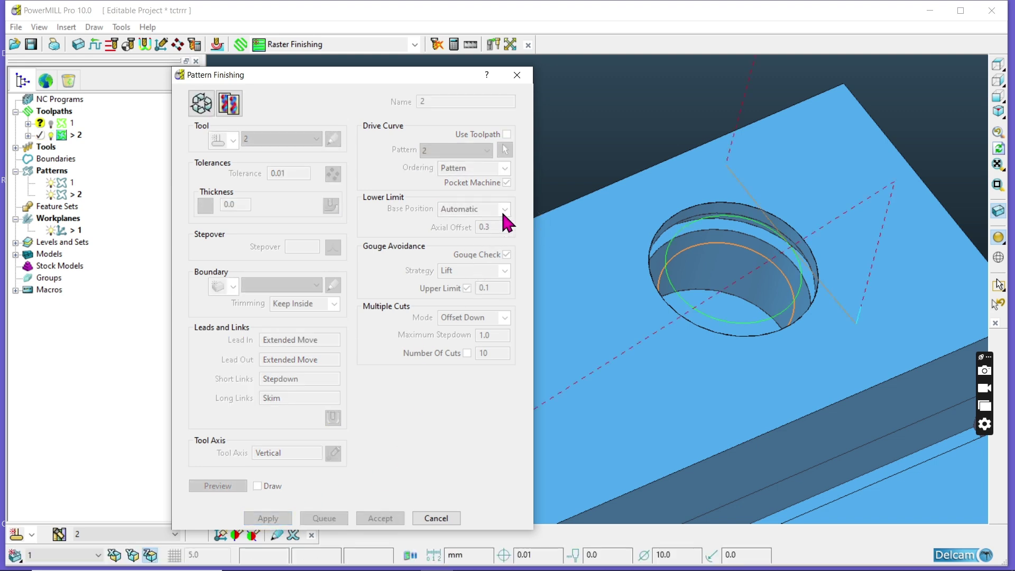
pyautogui.moveTo(667, 247); pyautogui.dragTo(672, 248, button='middle')
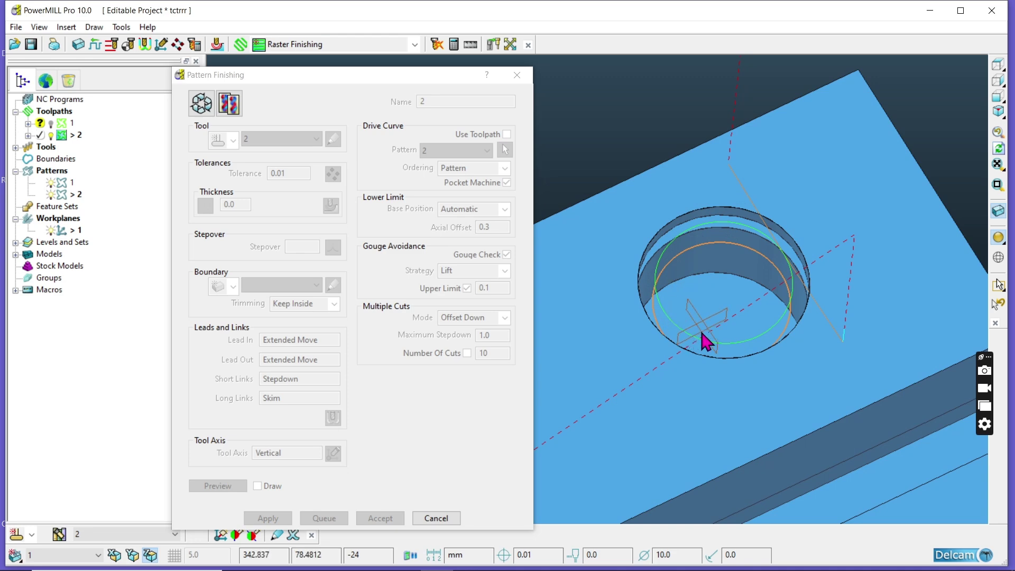
pyautogui.click(518, 74)
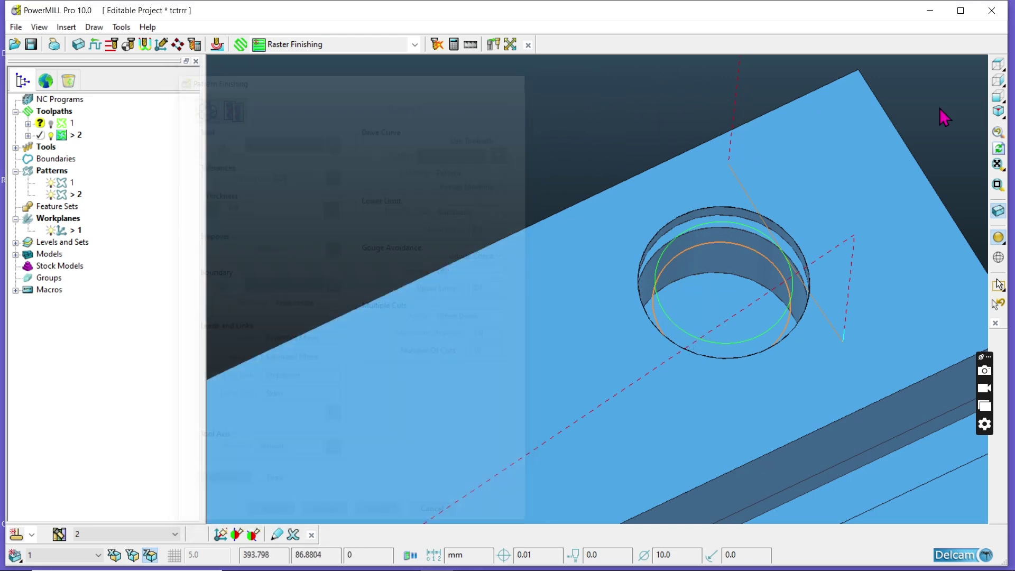
# Examine the calculated toolpath and its lead moves around the corner hole in 3D and from above
pyautogui.click(1003, 66)
pyautogui.scroll(-3, 451, 256)
pyautogui.scroll(5, 700, 225)
pyautogui.scroll(6, 424, 261)
pyautogui.scroll(-3, 465, 204)
pyautogui.moveTo(476, 351); pyautogui.dragTo(483, 195, button='middle')
pyautogui.scroll(4, 497, 199)
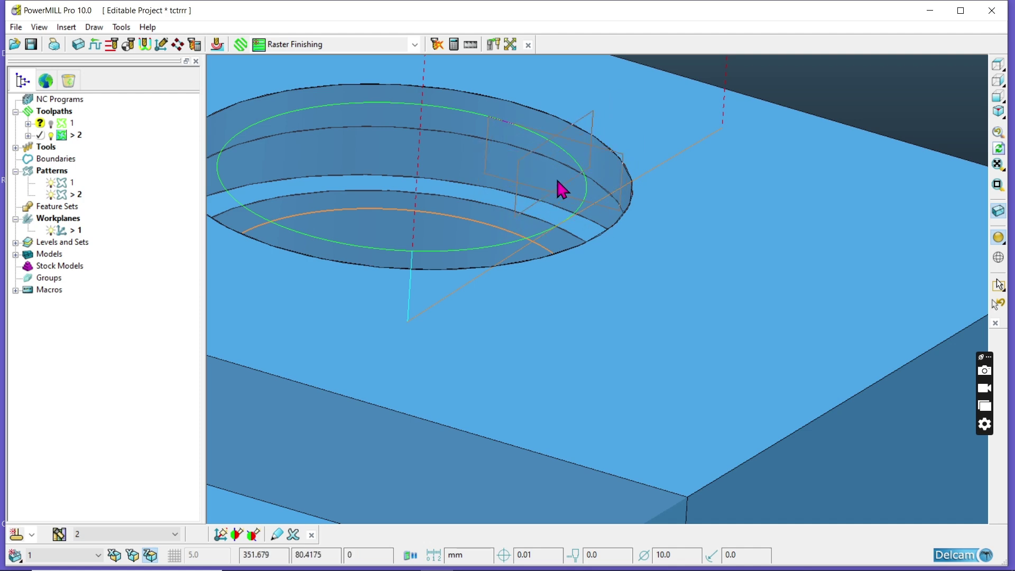
pyautogui.scroll(-3, 550, 222)
pyautogui.moveTo(538, 254); pyautogui.dragTo(574, 247, button='middle')
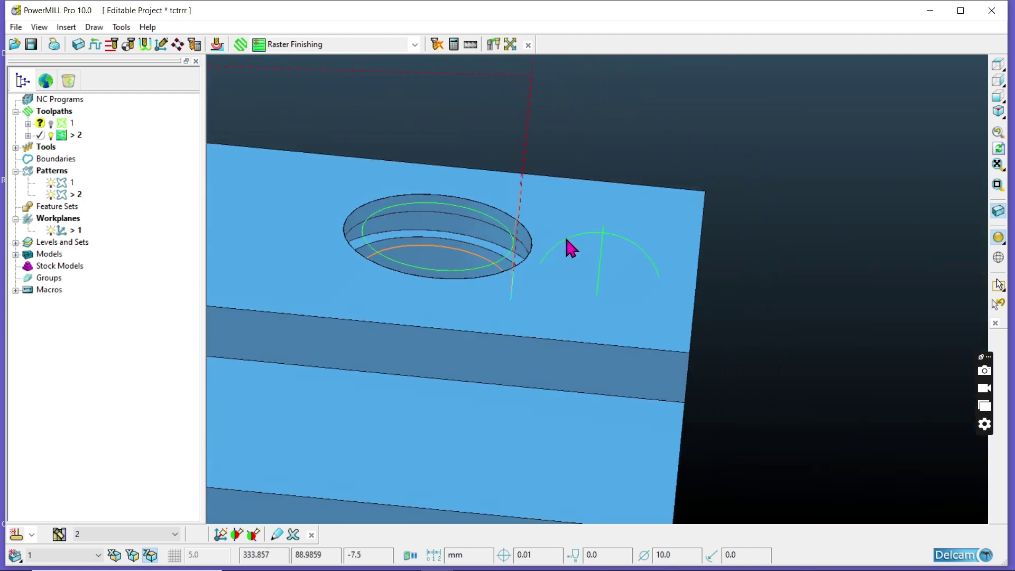
pyautogui.scroll(8, 474, 268)
pyautogui.scroll(-6, 620, 239)
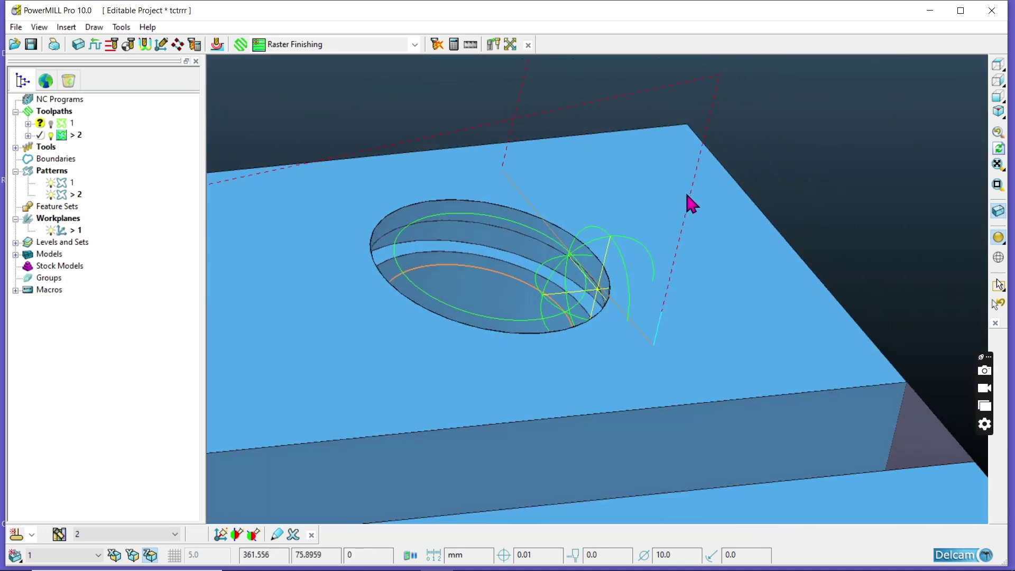
pyautogui.moveTo(687, 195); pyautogui.dragTo(610, 221, button='middle')
pyautogui.scroll(4, 581, 214)
pyautogui.scroll(-1, 635, 199)
pyautogui.click(1000, 73)
pyautogui.scroll(5, 968, 211)
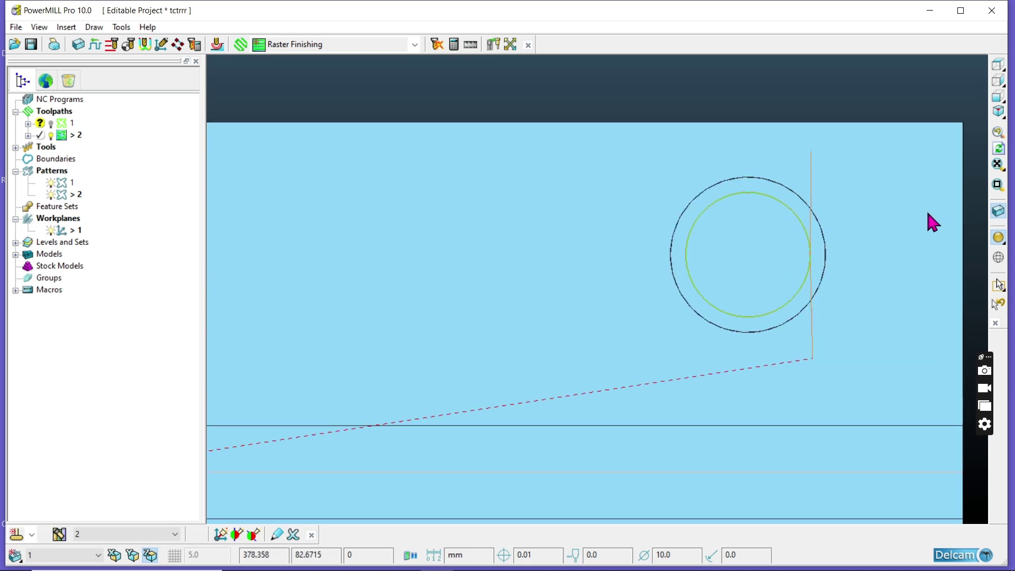
pyautogui.scroll(5, 929, 214)
pyautogui.scroll(-4, 738, 143)
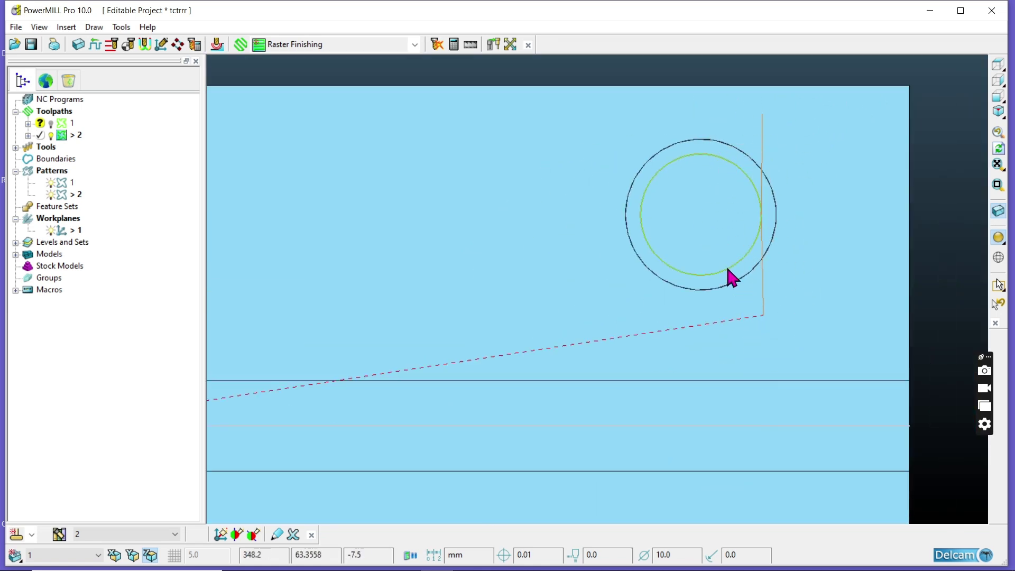
pyautogui.scroll(-2, 729, 272)
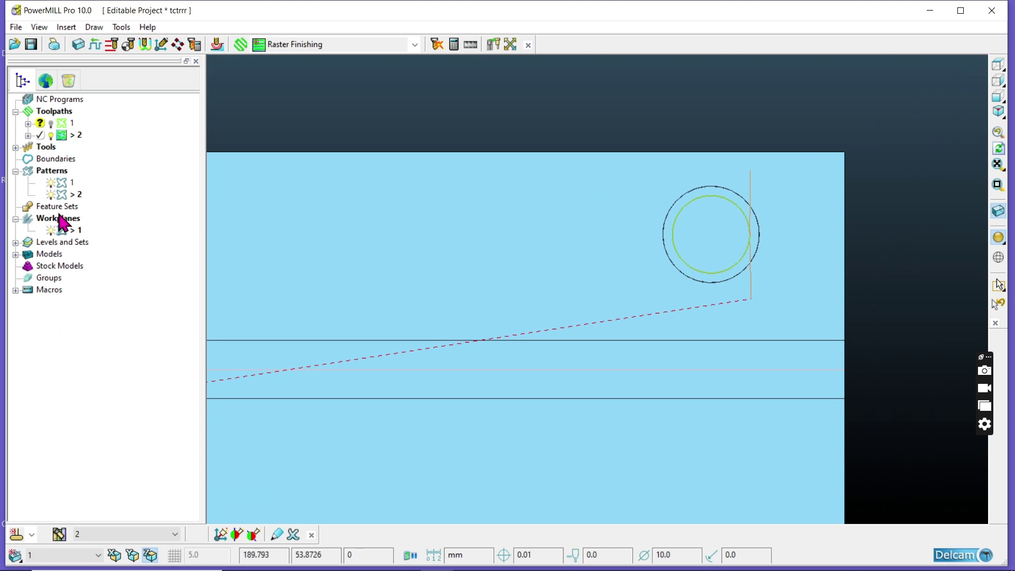
# Set the toolpath's separate First Lead In and the first choice of Lead In to Pocket Centre
pyautogui.scroll(-1, 635, 238)
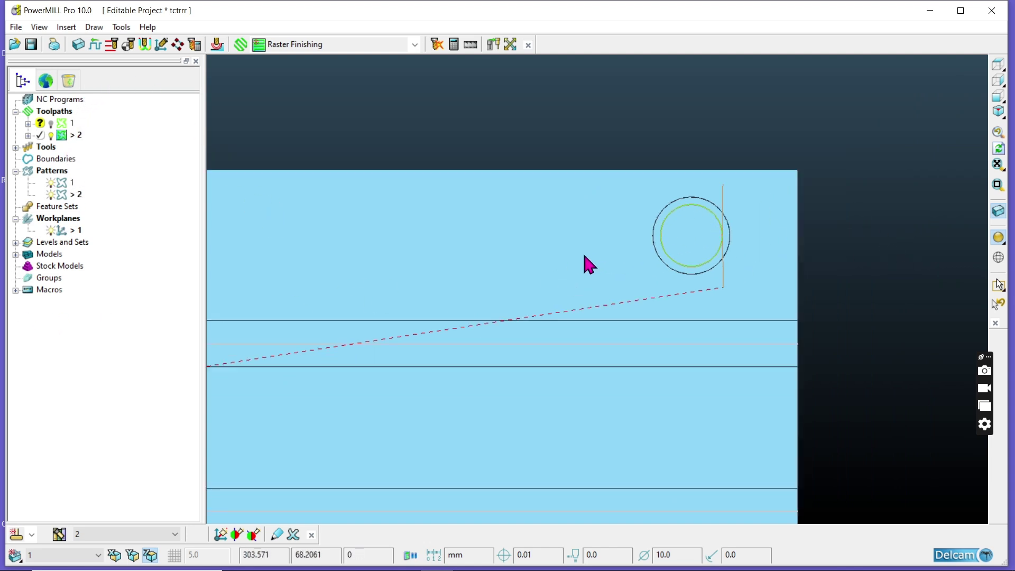
pyautogui.scroll(6, 732, 252)
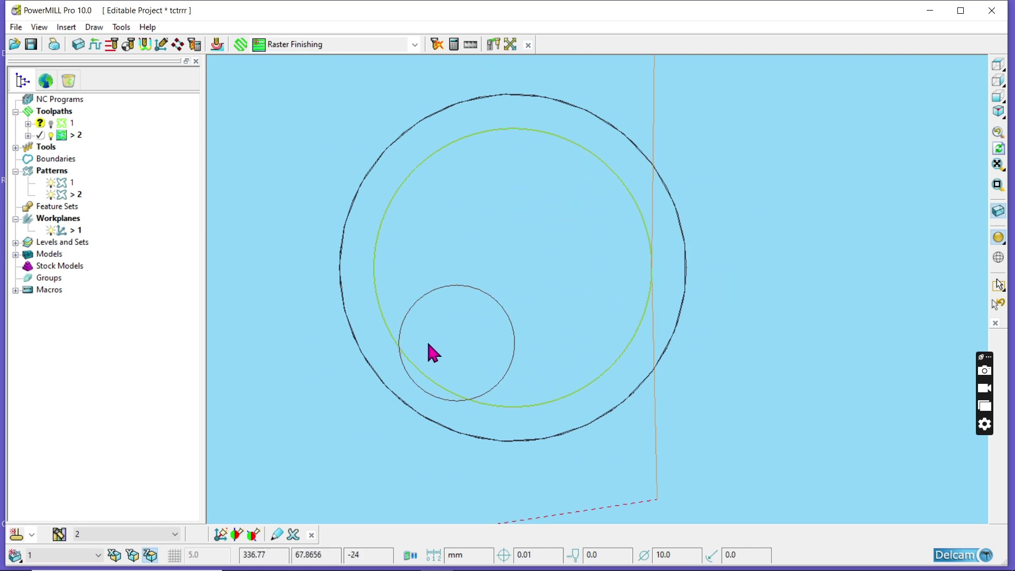
pyautogui.scroll(-2, 636, 279)
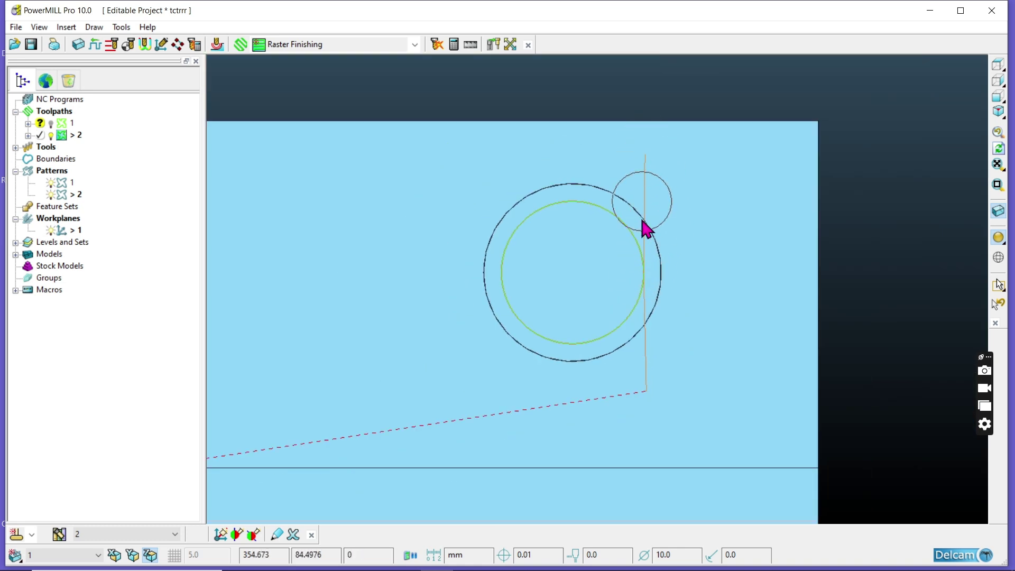
pyautogui.click(145, 47)
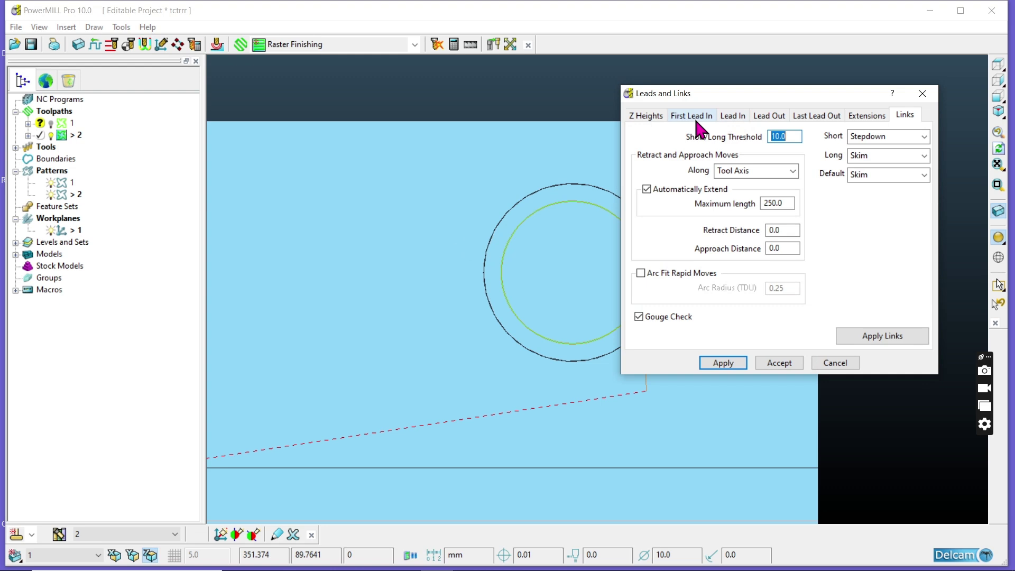
pyautogui.click(696, 120)
pyautogui.click(893, 136)
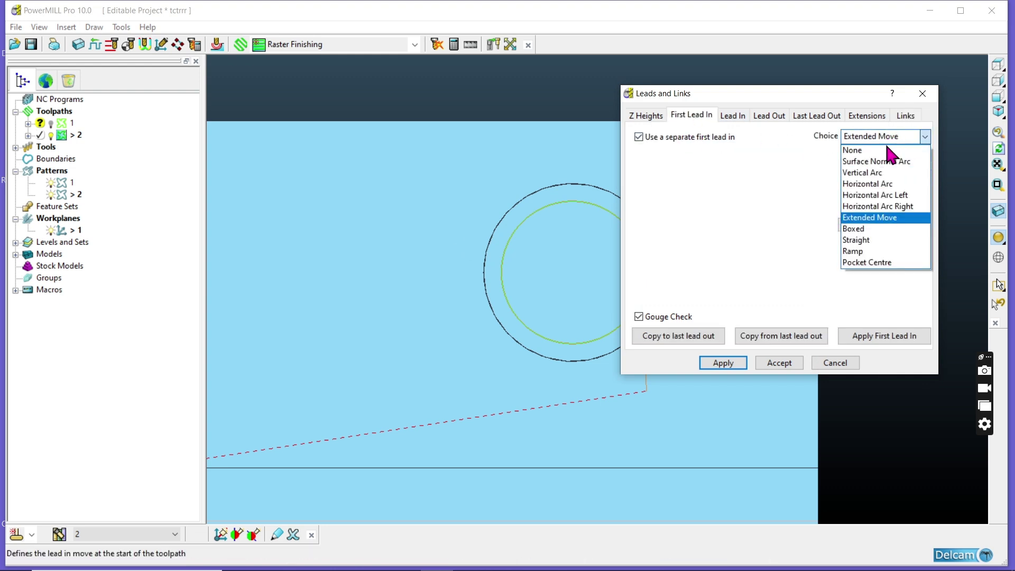
pyautogui.click(868, 262)
pyautogui.click(734, 117)
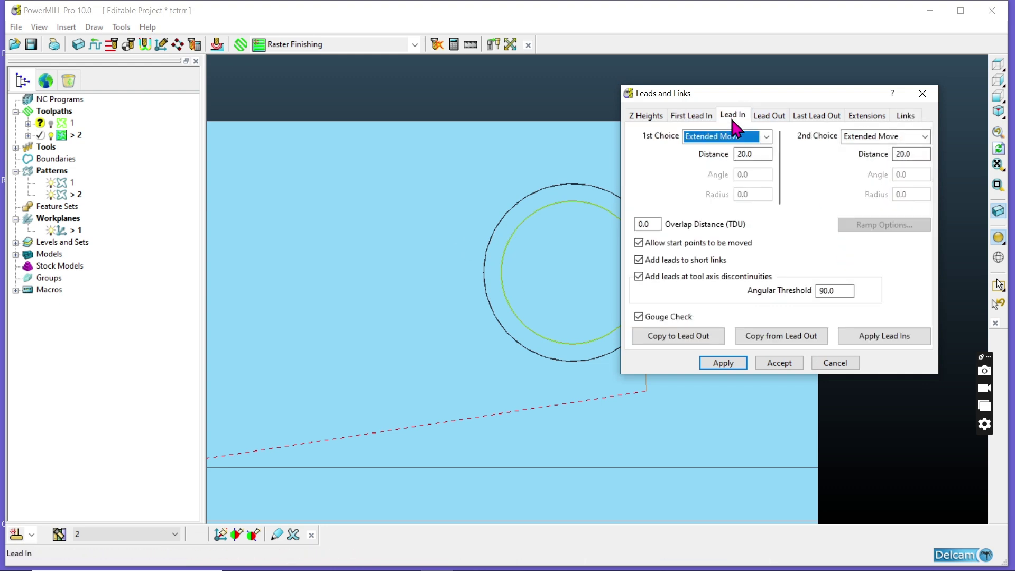
pyautogui.click(736, 139)
pyautogui.click(716, 267)
# Set the first choice of Lead Out and the separate Last Lead Out to Pocket Centre
pyautogui.click(769, 117)
pyautogui.click(767, 136)
pyautogui.click(714, 264)
pyautogui.click(817, 115)
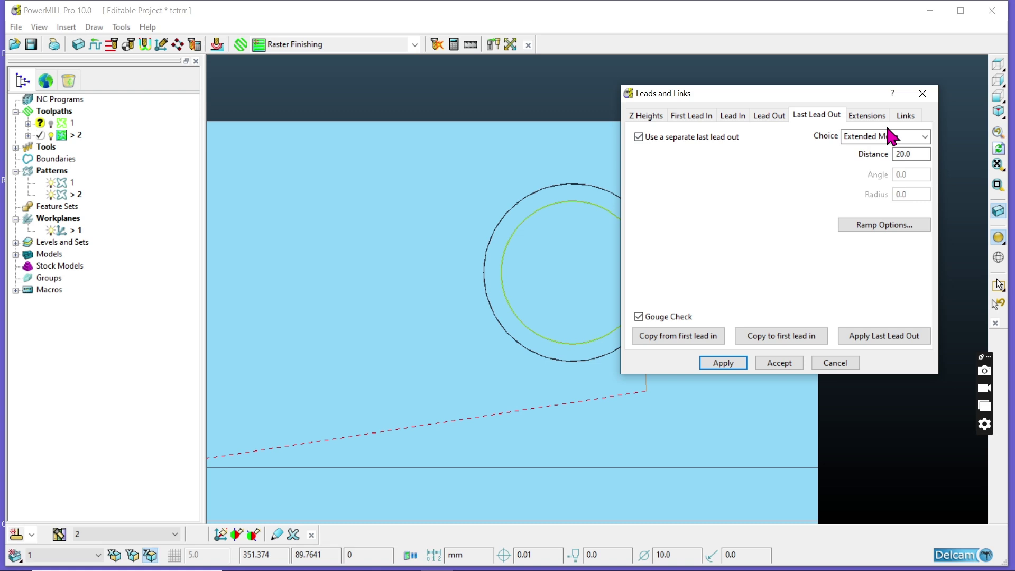
pyautogui.click(886, 136)
pyautogui.click(861, 252)
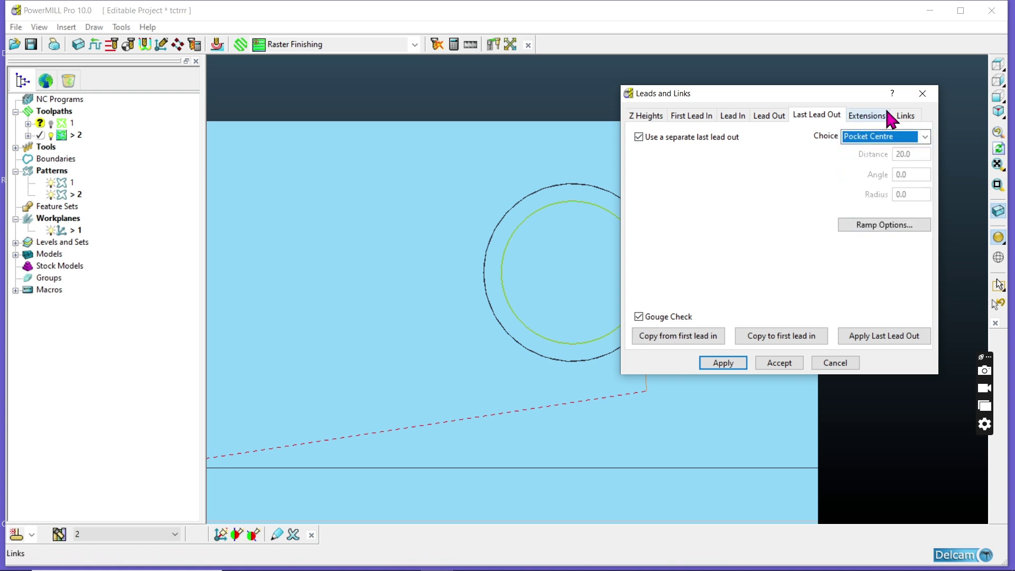
# Review the extensions and the lead-in and lead-out settings, and apply and accept the leads and links
pyautogui.click(887, 116)
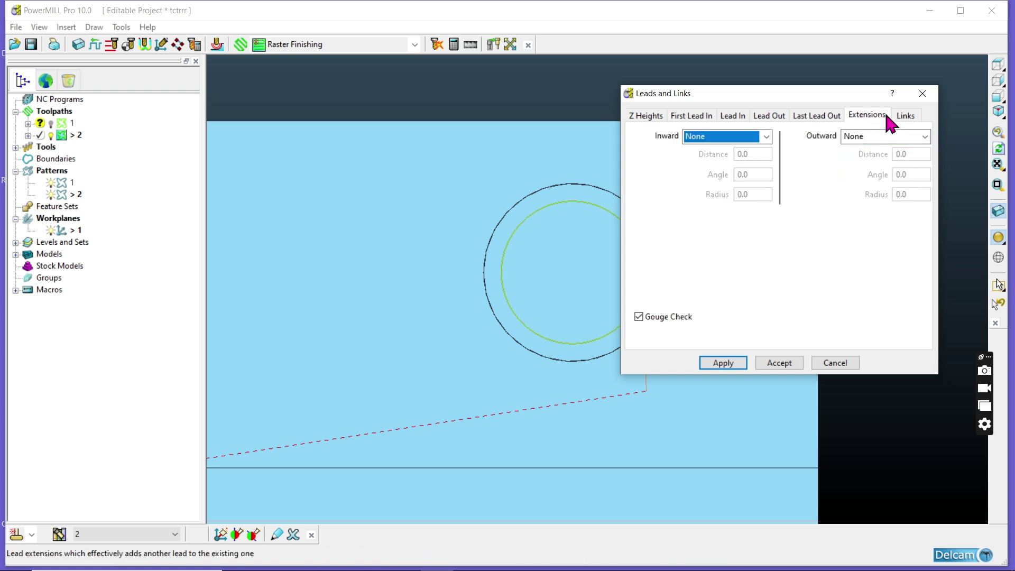
pyautogui.click(818, 118)
pyautogui.click(770, 118)
pyautogui.click(733, 117)
pyautogui.click(695, 119)
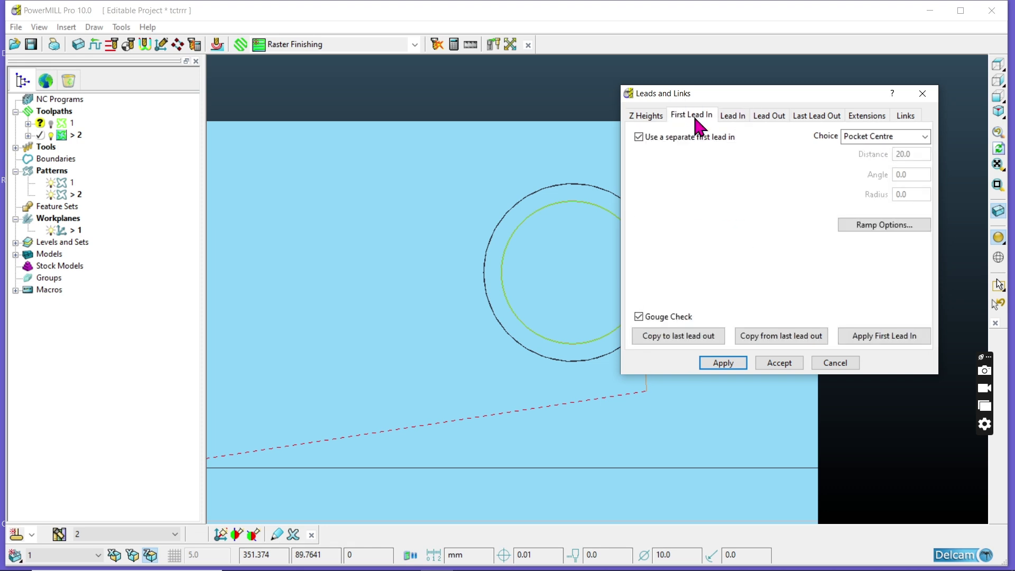
pyautogui.click(724, 363)
pyautogui.click(775, 363)
# Examine the lead moves at the corner hole in 3D and from above, with and without model shading
pyautogui.moveTo(631, 279); pyautogui.dragTo(664, 167, button='middle')
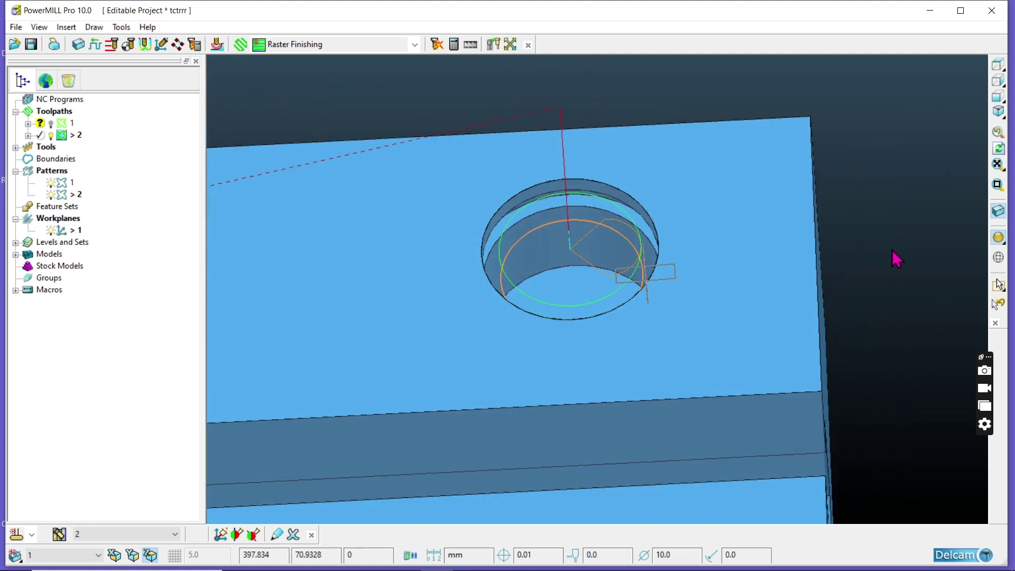
pyautogui.click(999, 239)
pyautogui.moveTo(682, 275); pyautogui.dragTo(111, 177, button='middle')
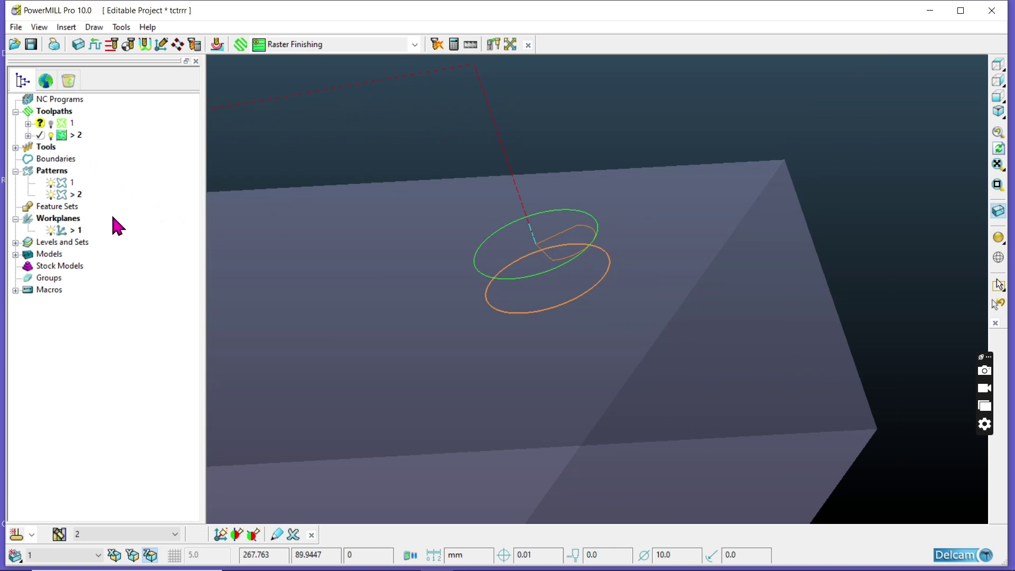
pyautogui.scroll(2, 377, 316)
pyautogui.moveTo(377, 316); pyautogui.dragTo(557, 367, button='middle')
pyautogui.scroll(4, 663, 257)
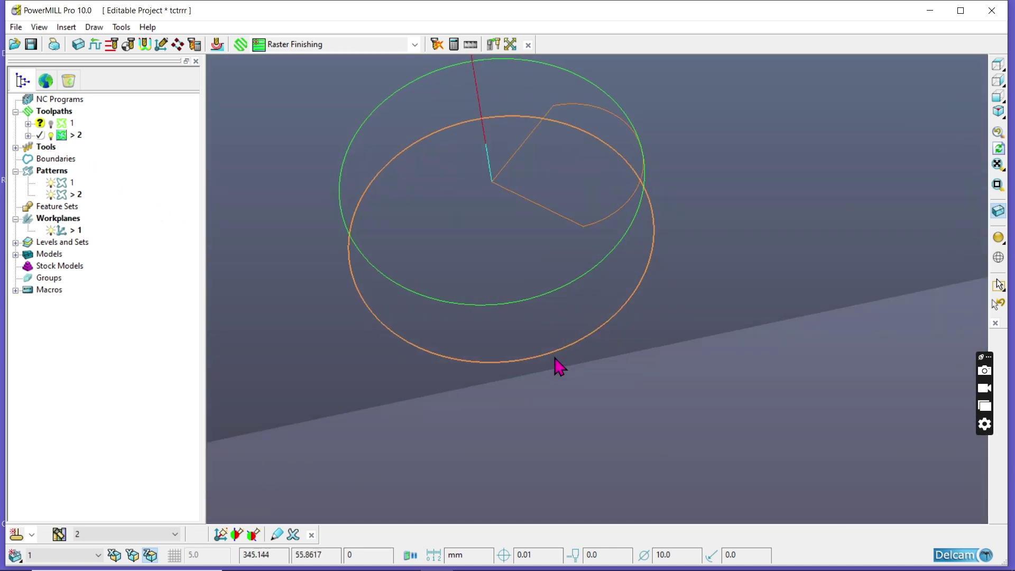
pyautogui.click(1000, 65)
pyautogui.scroll(1, 790, 204)
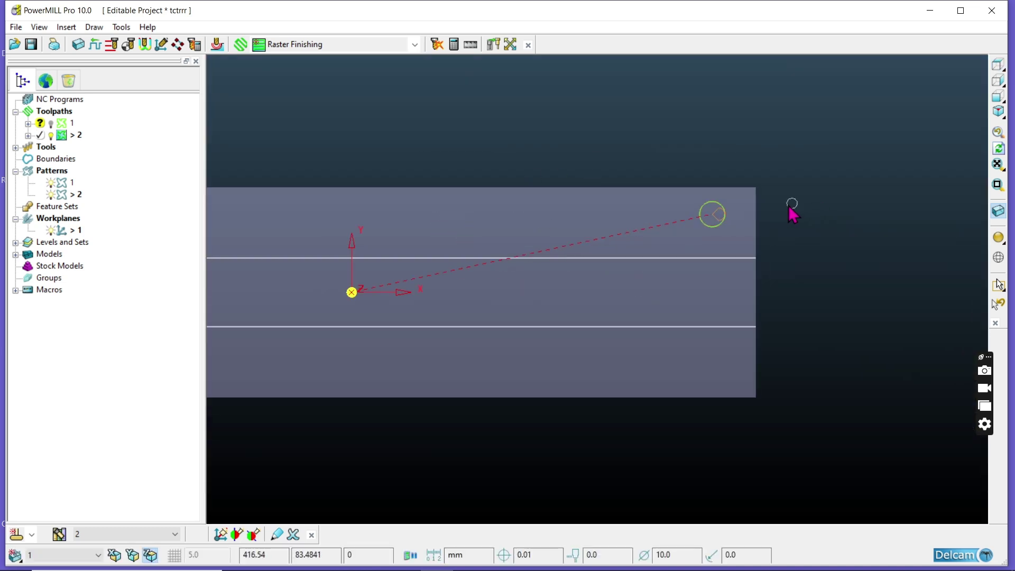
pyautogui.scroll(2, 617, 227)
pyautogui.scroll(2, 574, 261)
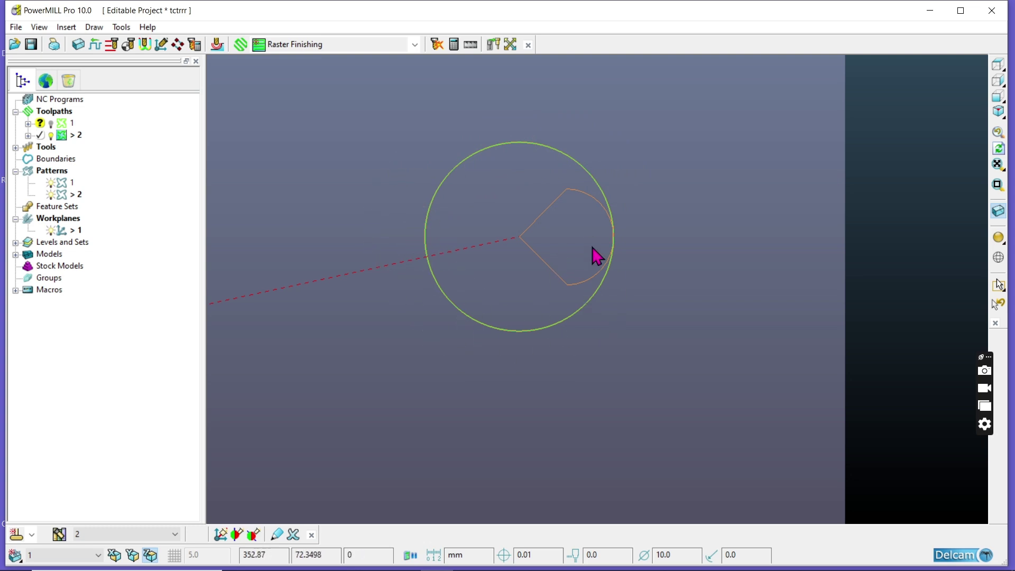
pyautogui.click(1000, 238)
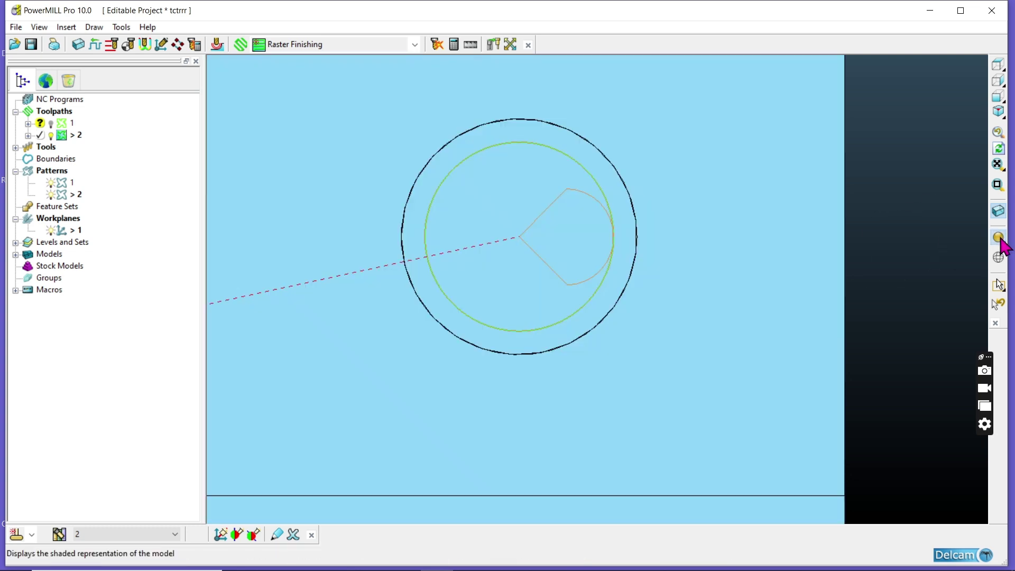
pyautogui.click(1000, 238)
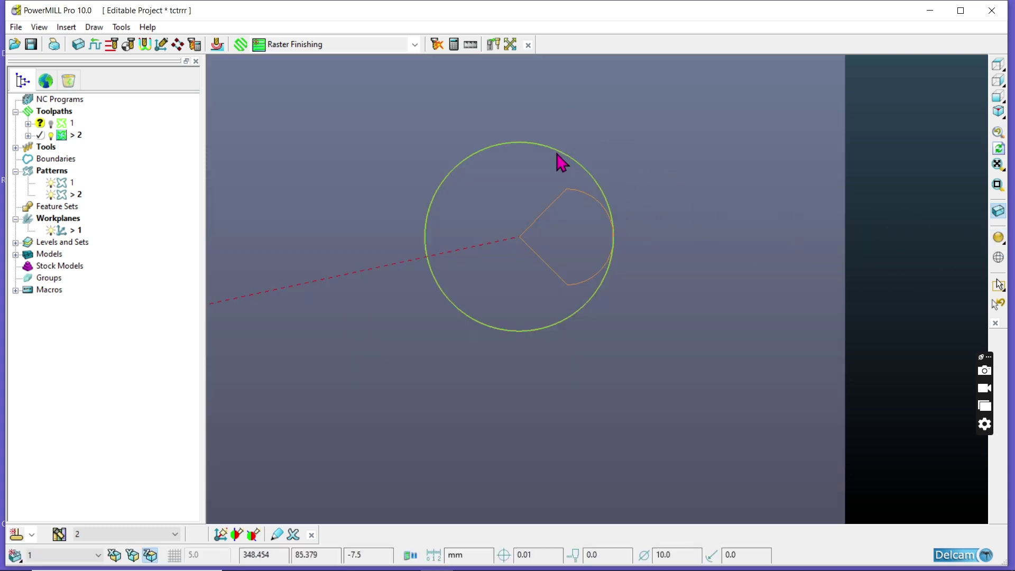
# Simulate toolpath 2 from the start at a reduced playback speed
pyautogui.rightClick(56, 136)
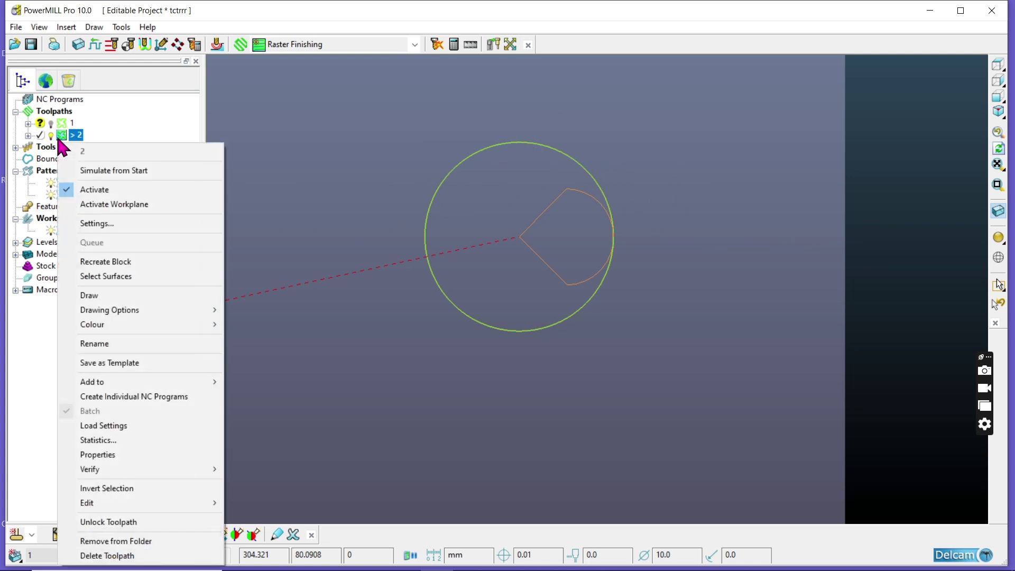
pyautogui.click(96, 169)
pyautogui.click(461, 73)
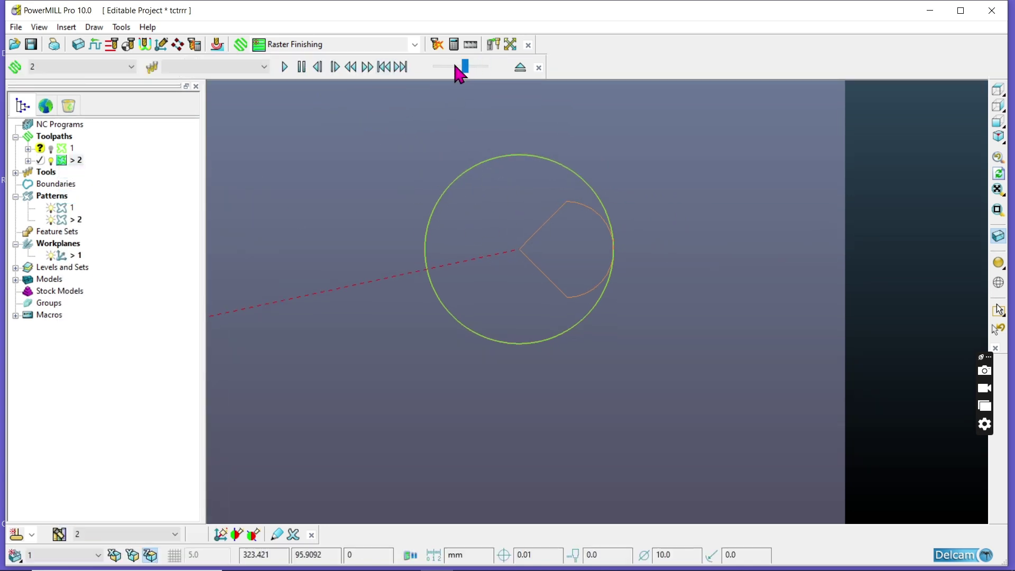
pyautogui.click(285, 66)
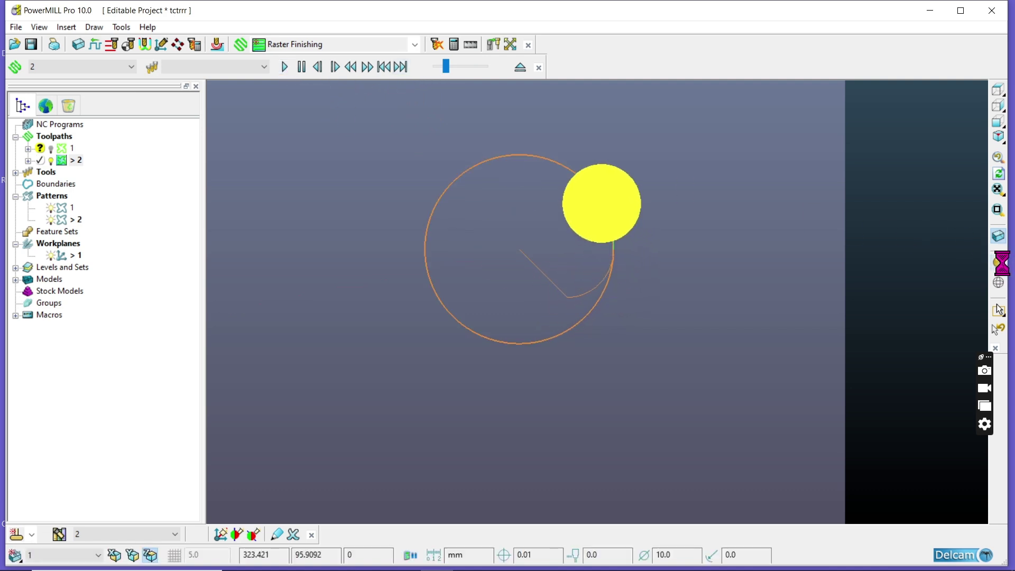
pyautogui.moveTo(1001, 262)
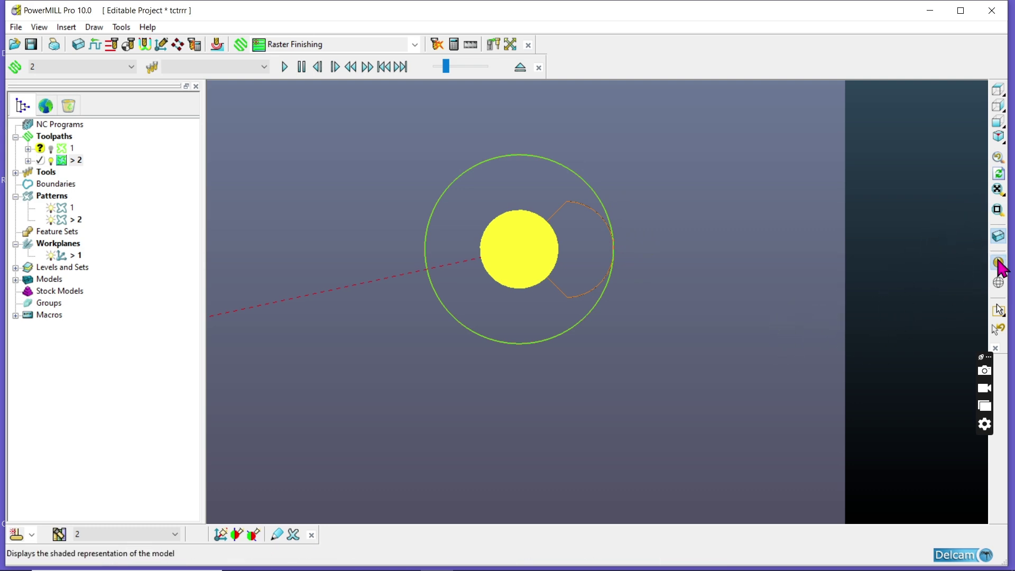
# Show the shaded model and look over the corner hole and the whole block in 3D
pyautogui.click(998, 263)
pyautogui.moveTo(592, 307)
pyautogui.mouseDown(button='middle')
pyautogui.moveTo(612, 166)
pyautogui.moveTo(502, 248)
pyautogui.moveTo(685, 313)
pyautogui.mouseUp(button='middle')
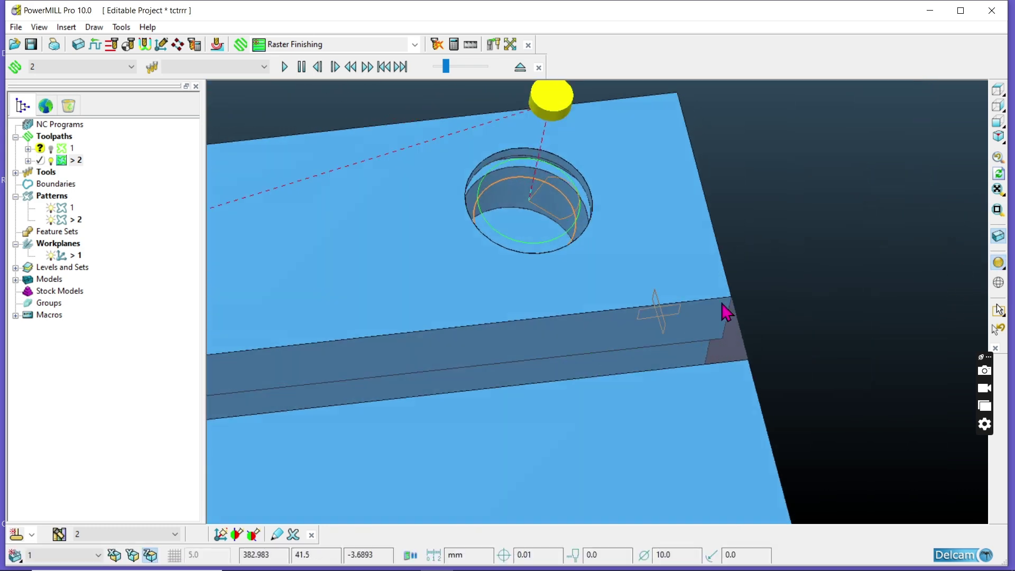
pyautogui.scroll(-6, 738, 247)
pyautogui.moveTo(409, 349); pyautogui.dragTo(423, 320, button='middle')
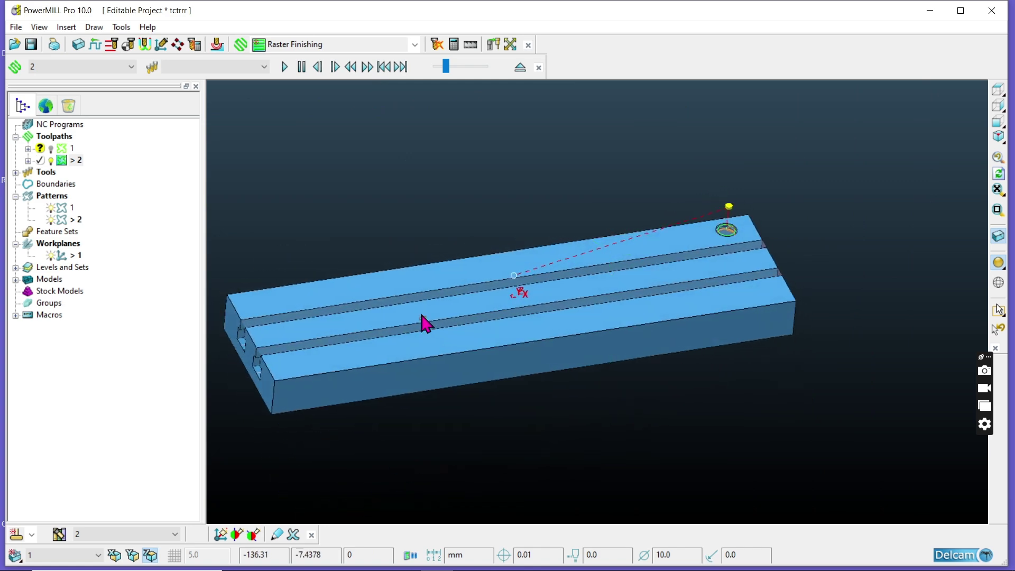
pyautogui.moveTo(591, 552)
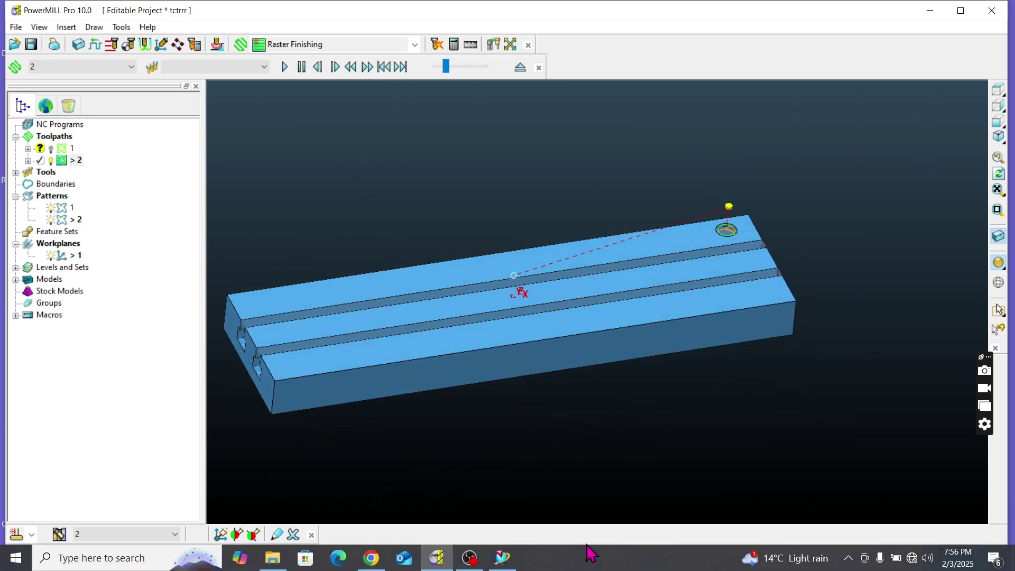